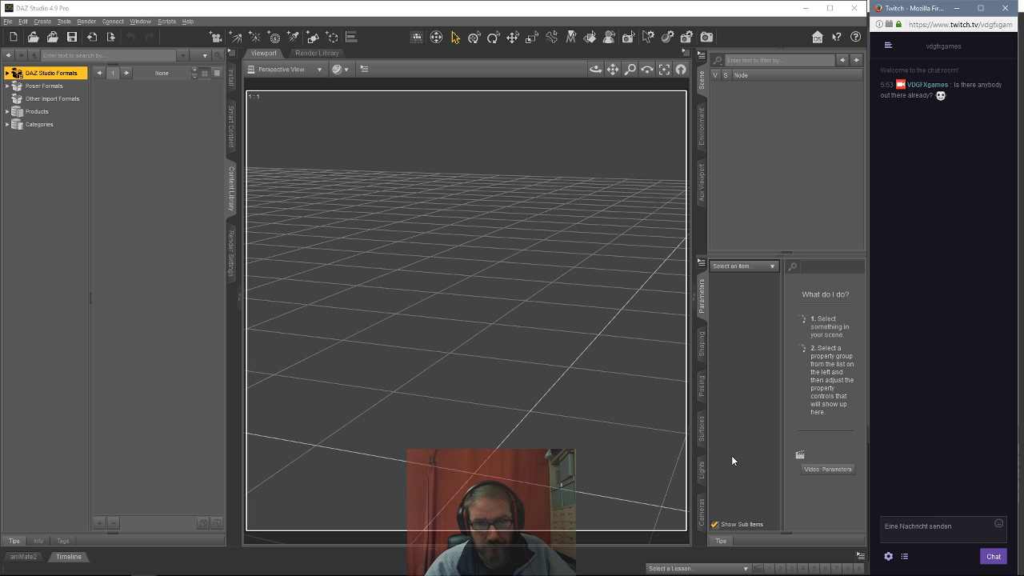
Post the message "Hello guys can you see me?" in the Twitch chat.
mouse_move(914, 572)
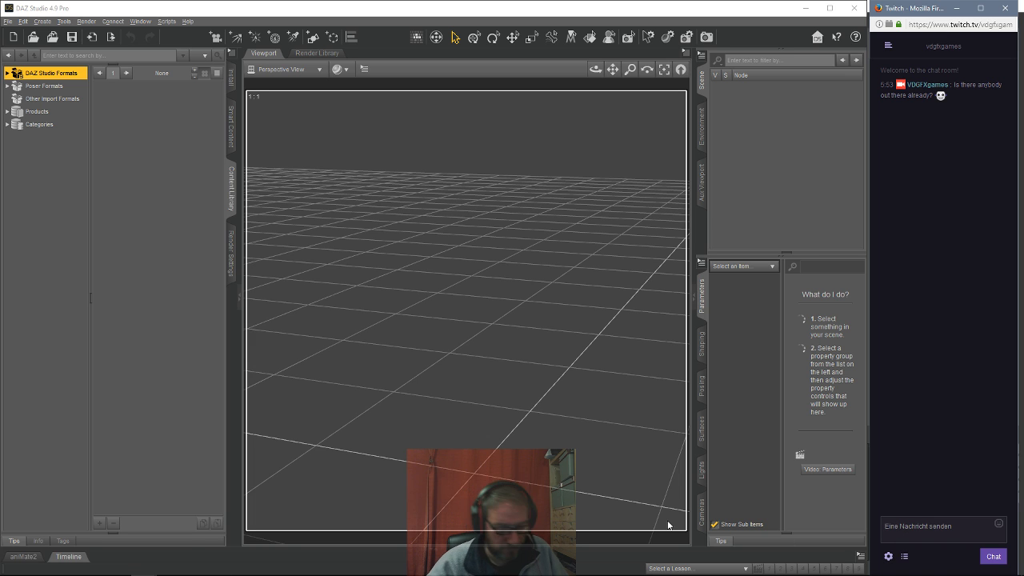
type("Hello gu")
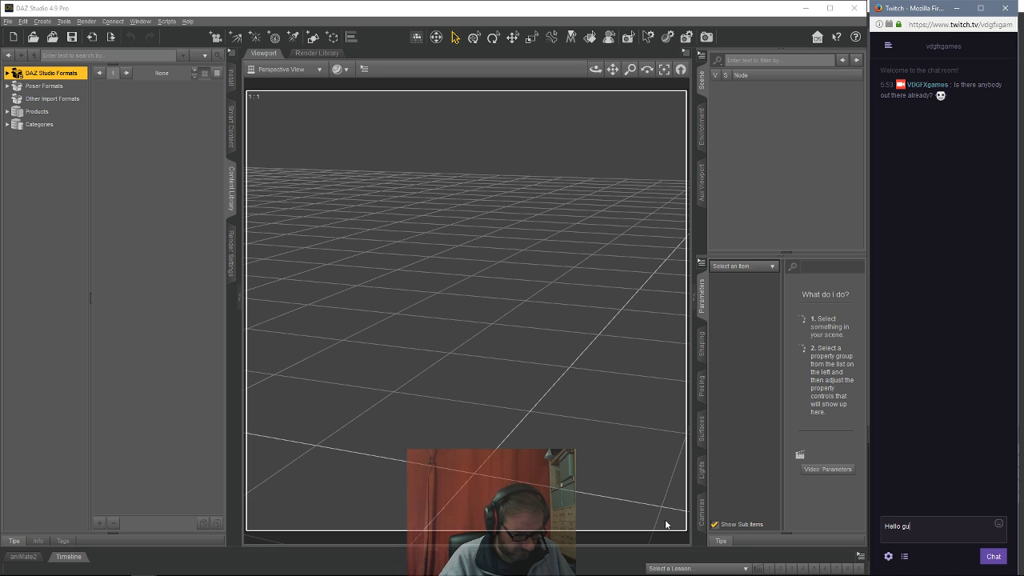
type("ys can you")
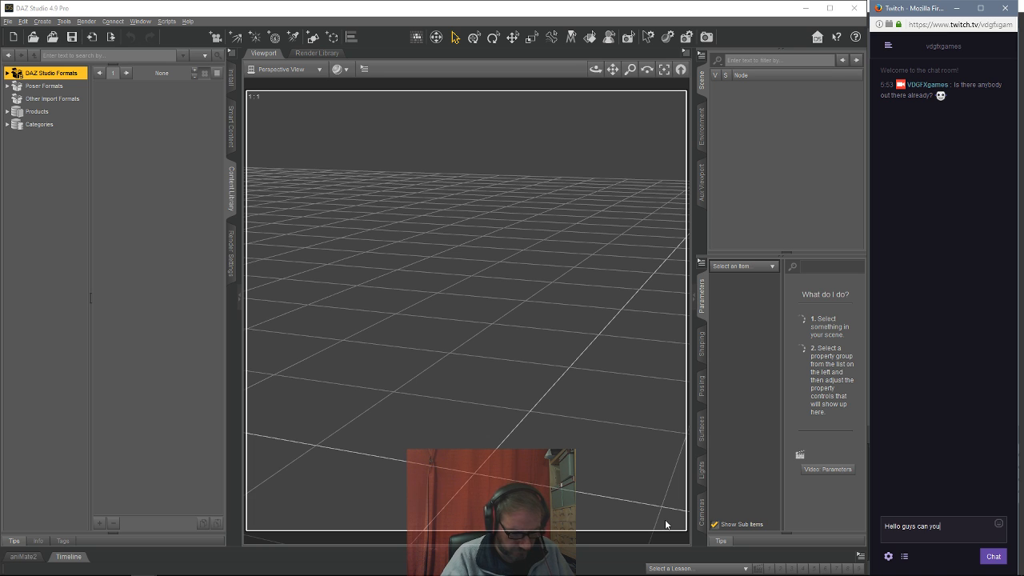
type(" see me?")
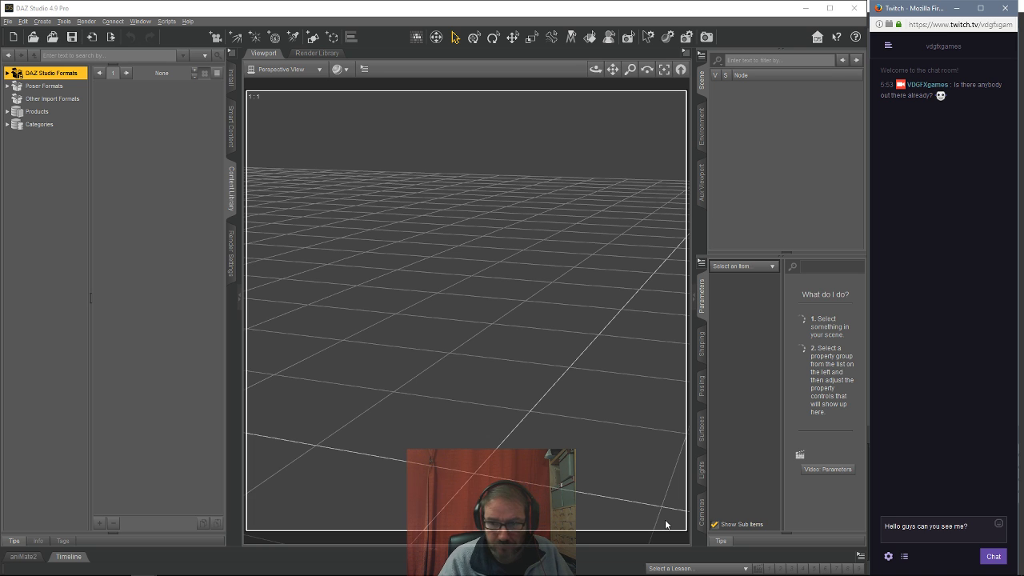
key("Return")
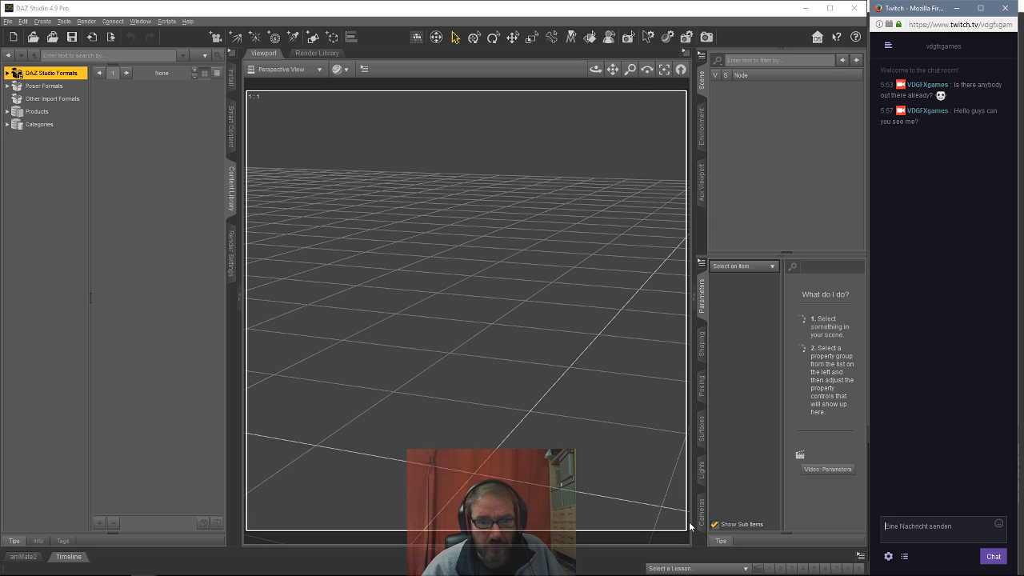
Switch to the main Firefox window and check the live stream on the VDGFXgames Twitch channel page.
mouse_move(232, 569)
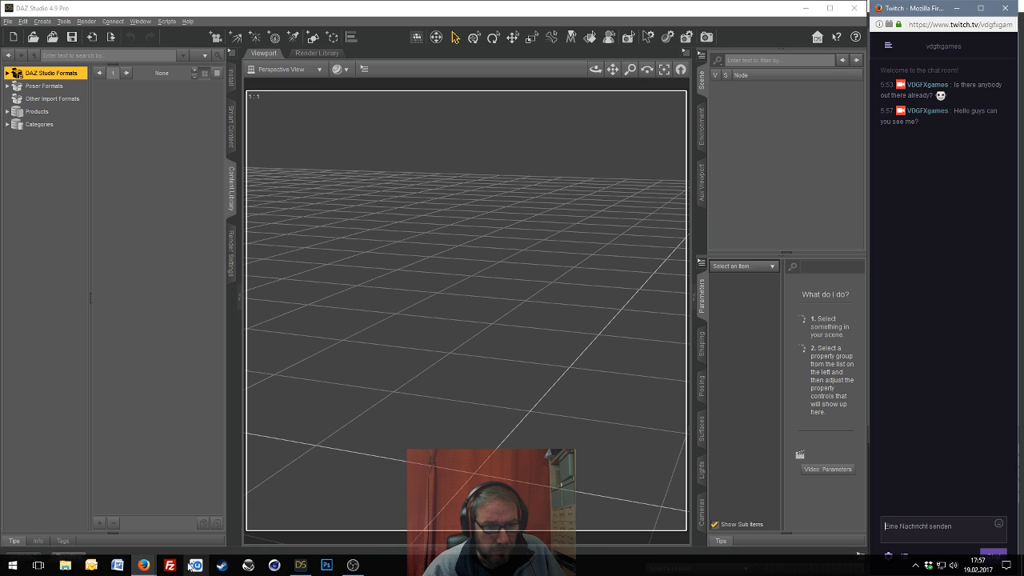
mouse_move(148, 568)
left_click(149, 528)
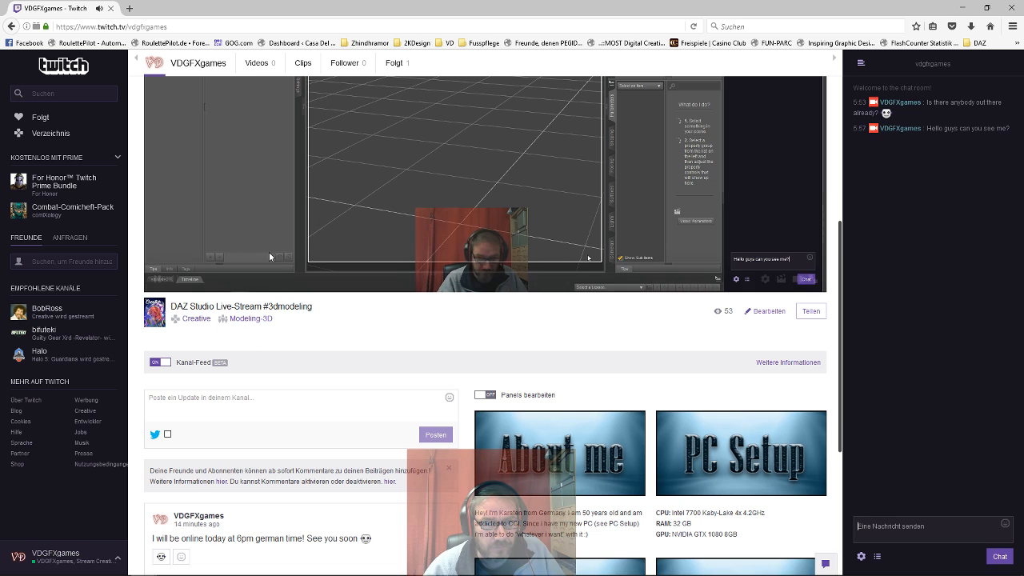
mouse_move(181, 284)
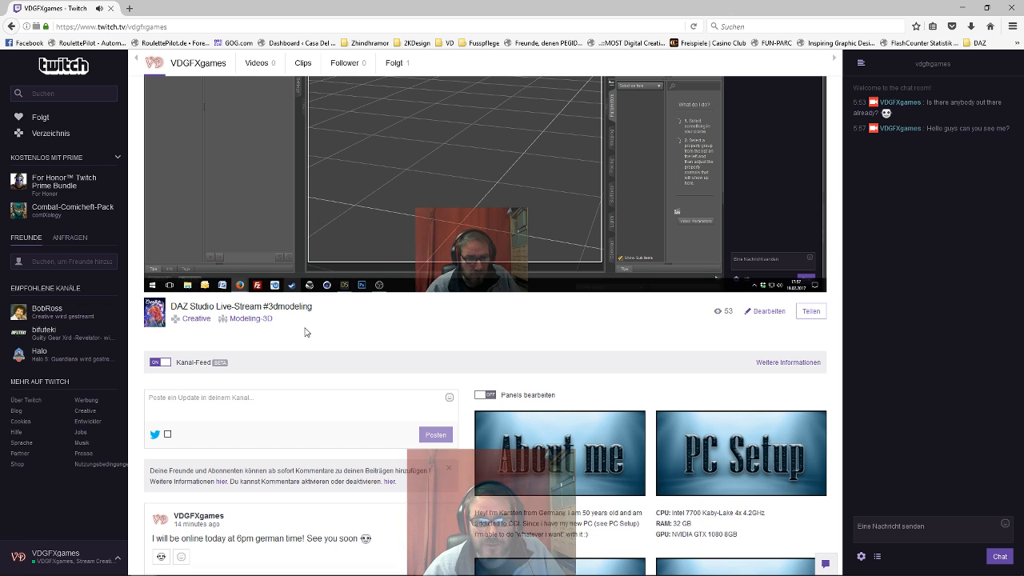
Switch back to DAZ Studio and bring the separate Twitch chat window up beside it.
mouse_move(265, 570)
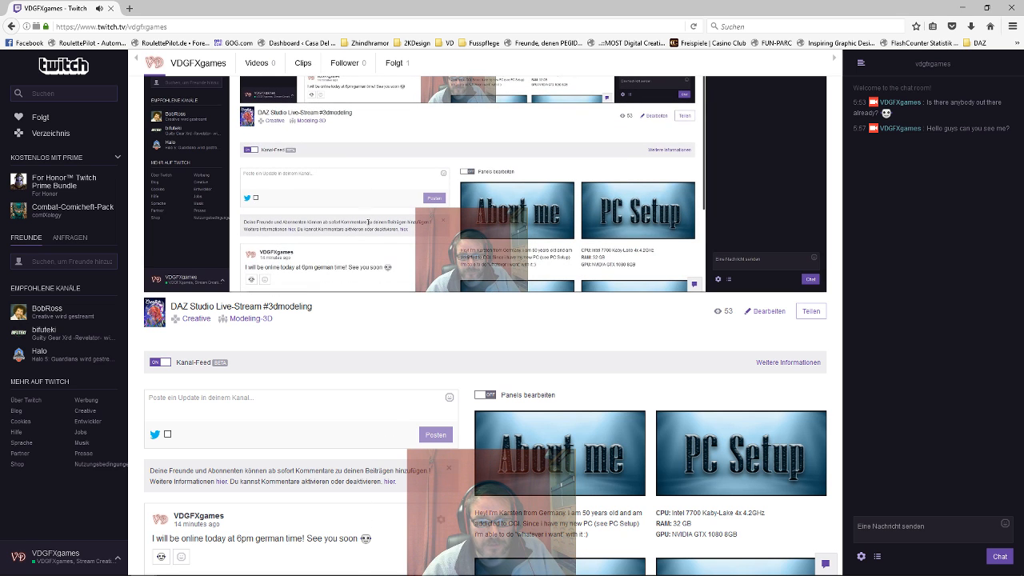
mouse_move(345, 571)
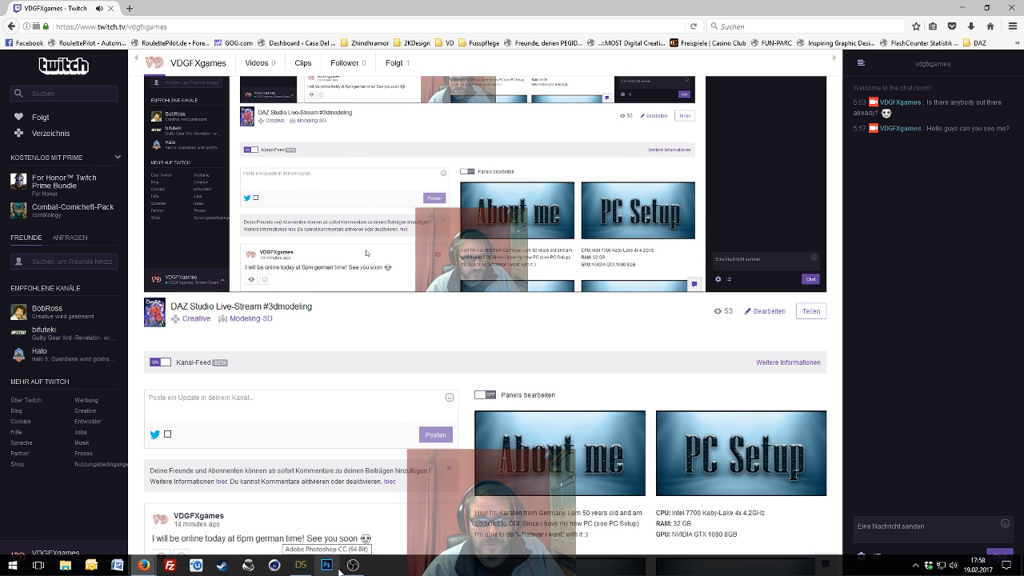
mouse_move(300, 570)
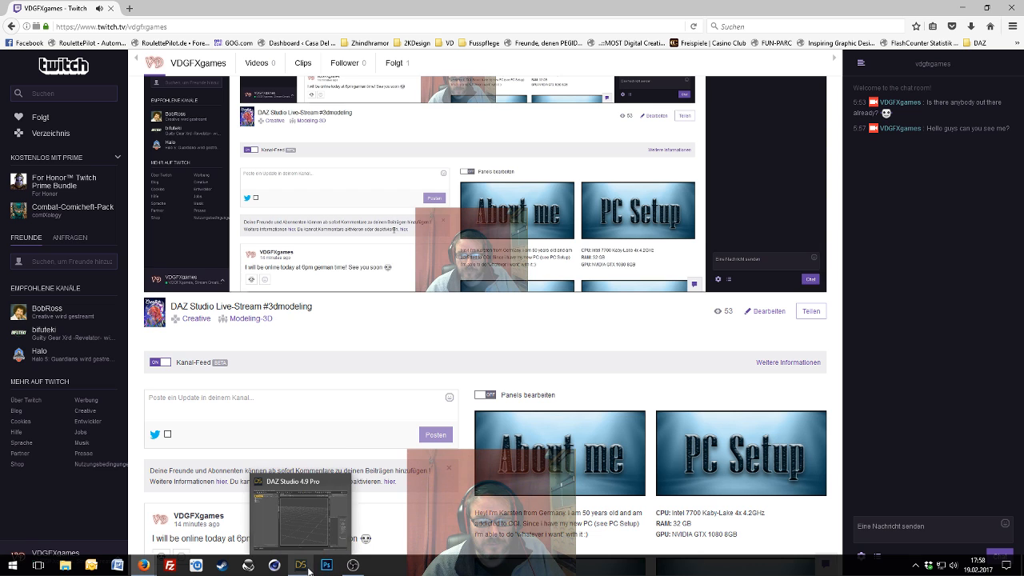
left_click(300, 566)
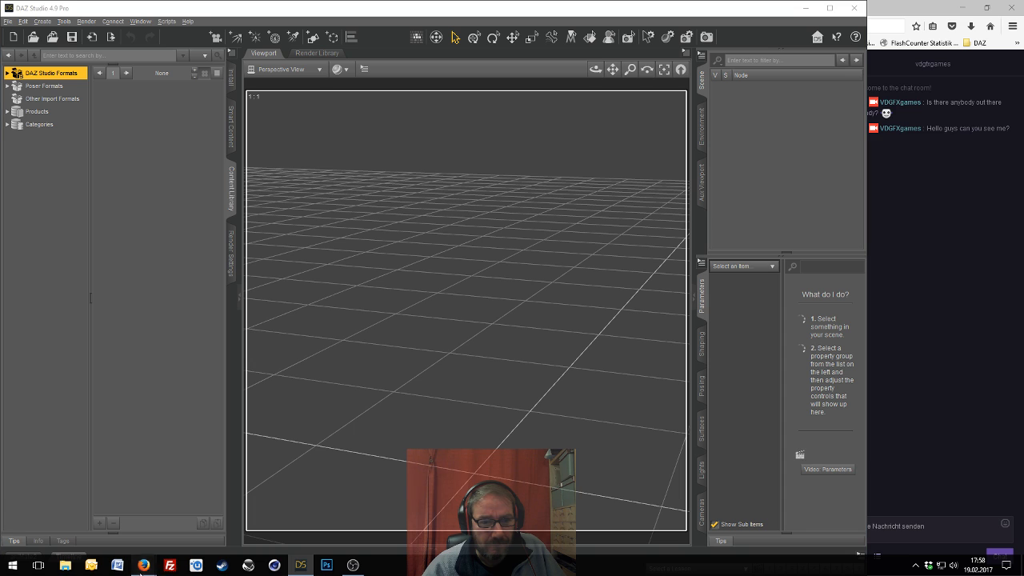
mouse_move(144, 564)
left_click(189, 528)
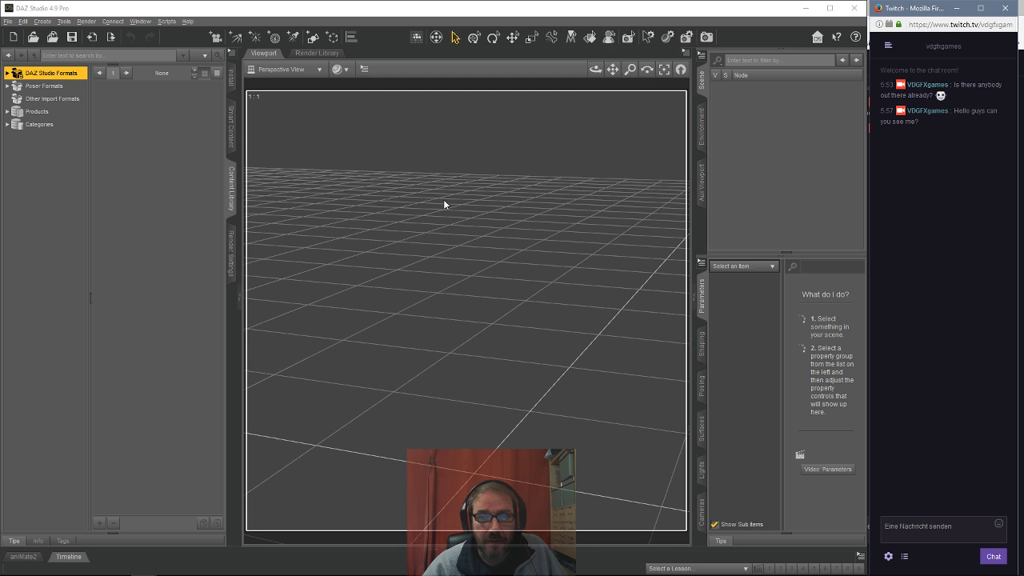
Post the message "Anybody online? :)" in the Twitch chat.
left_click(927, 532)
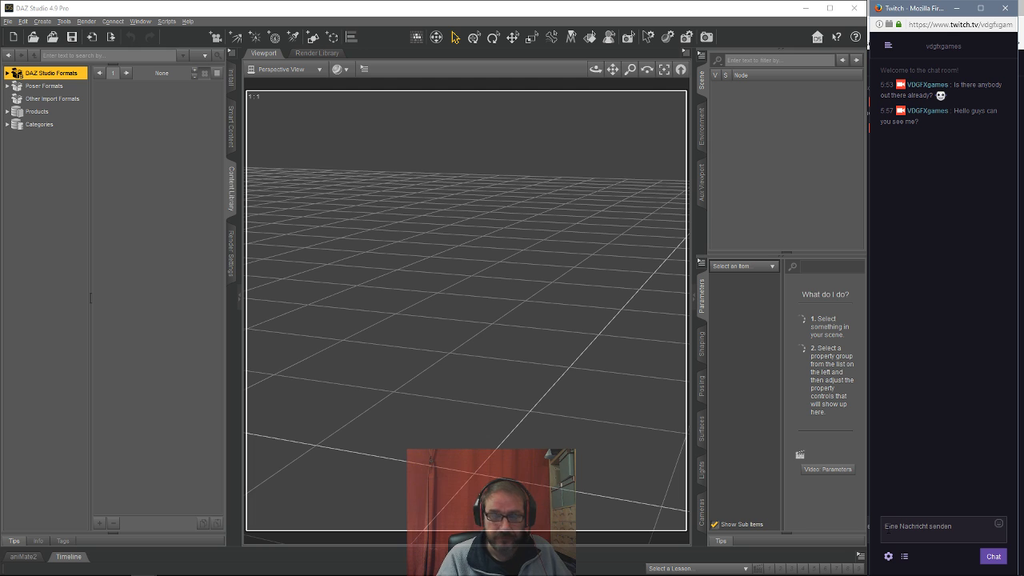
type("Anybody online")
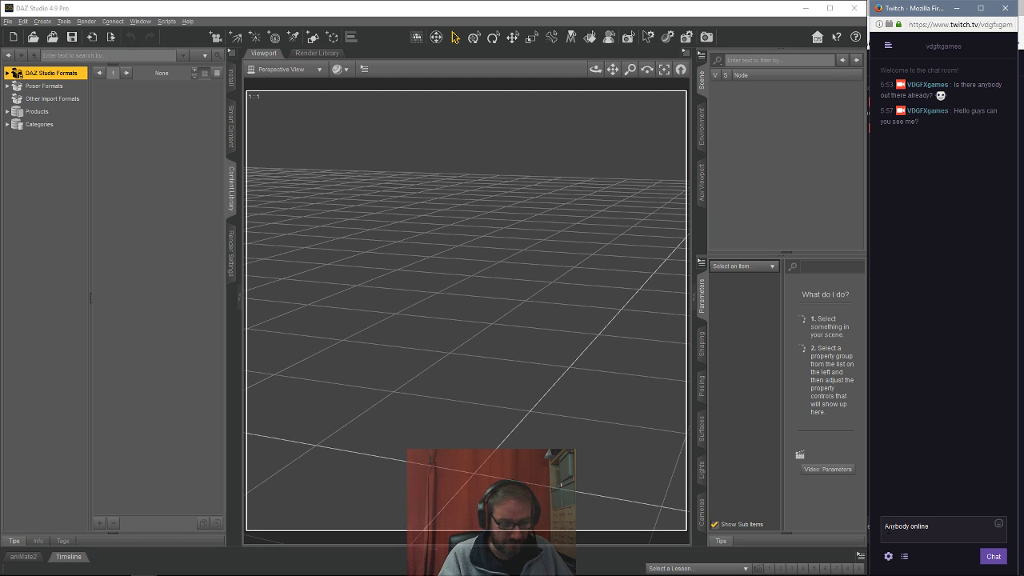
type("? :)")
key("Return")
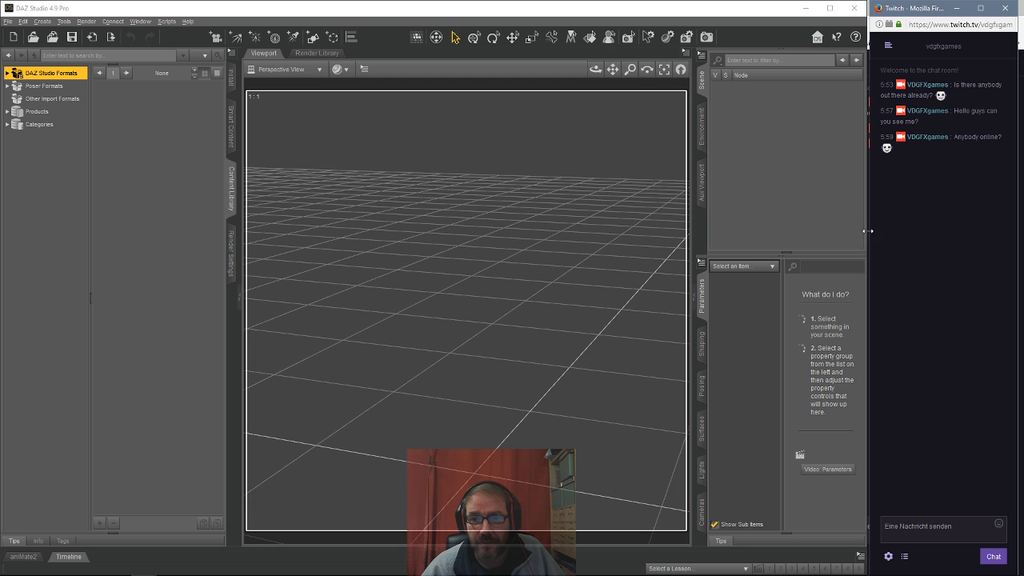
Resize the Twitch chat window on both sides to fill the space between DAZ Studio and the screen edge.
left_click_drag(869, 233, 867, 233)
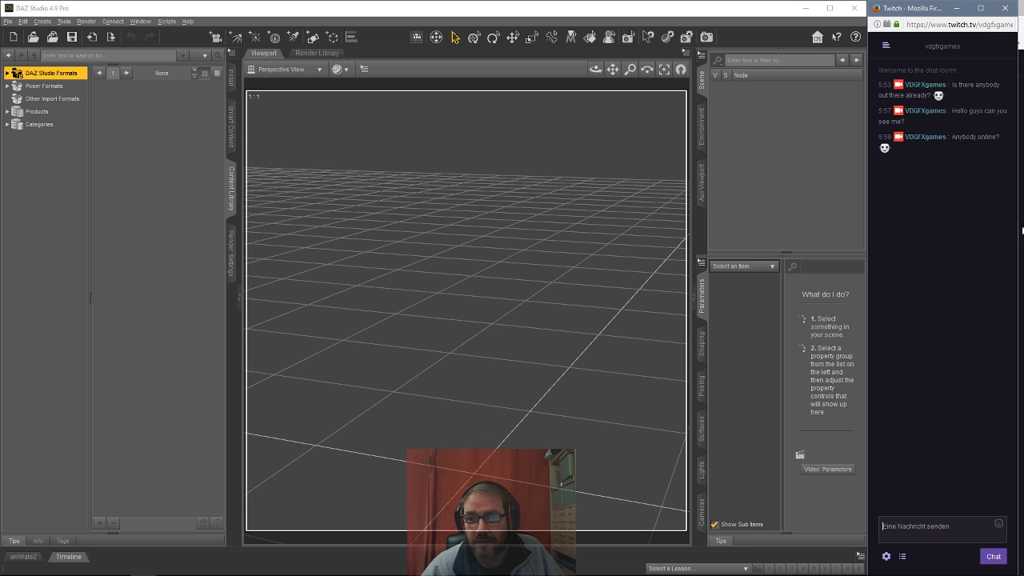
left_click_drag(1020, 228, 1020, 228)
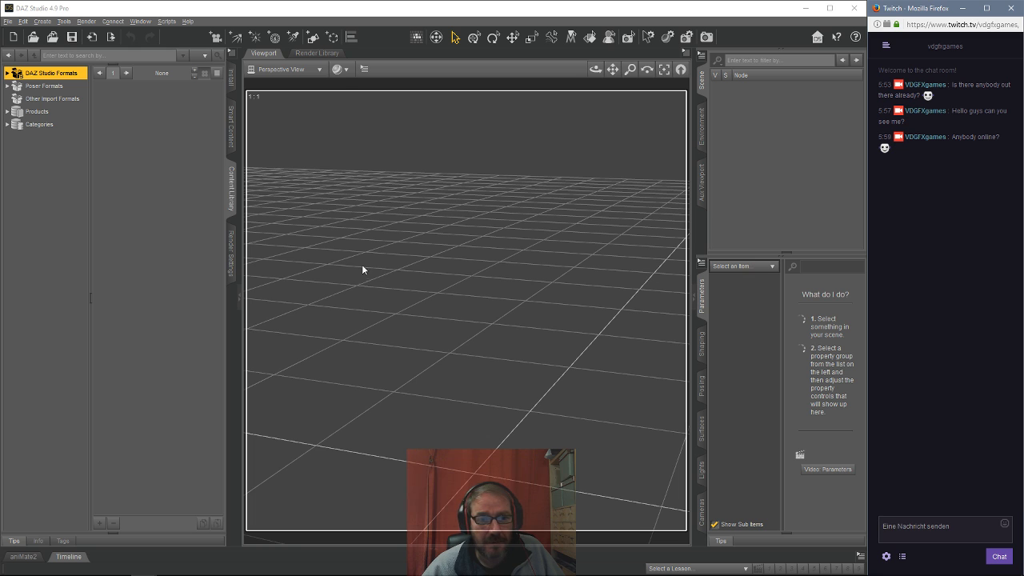
Switch to the Twitch channel page in Firefox and check the stream's viewers.
mouse_move(480, 573)
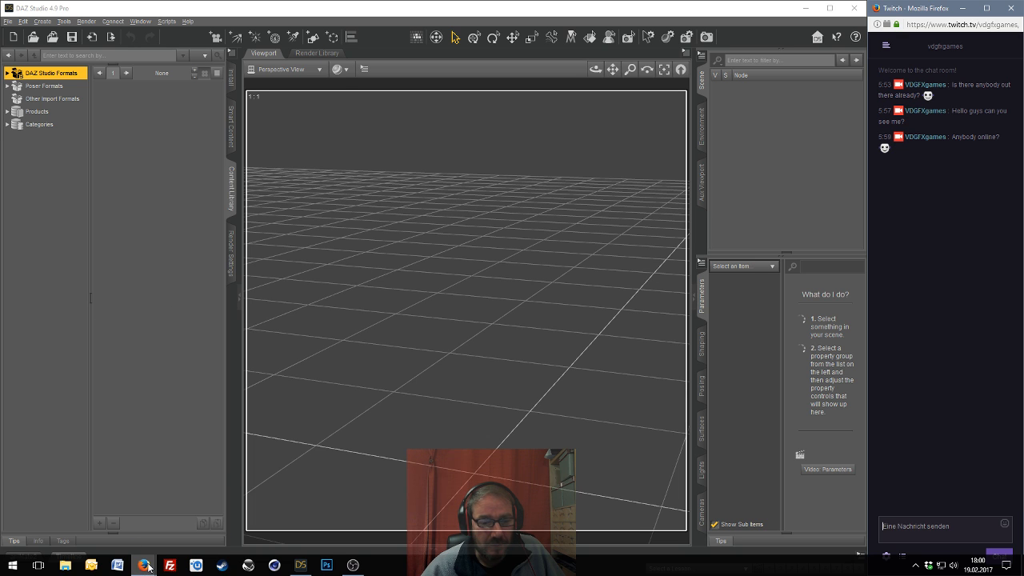
left_click(128, 427)
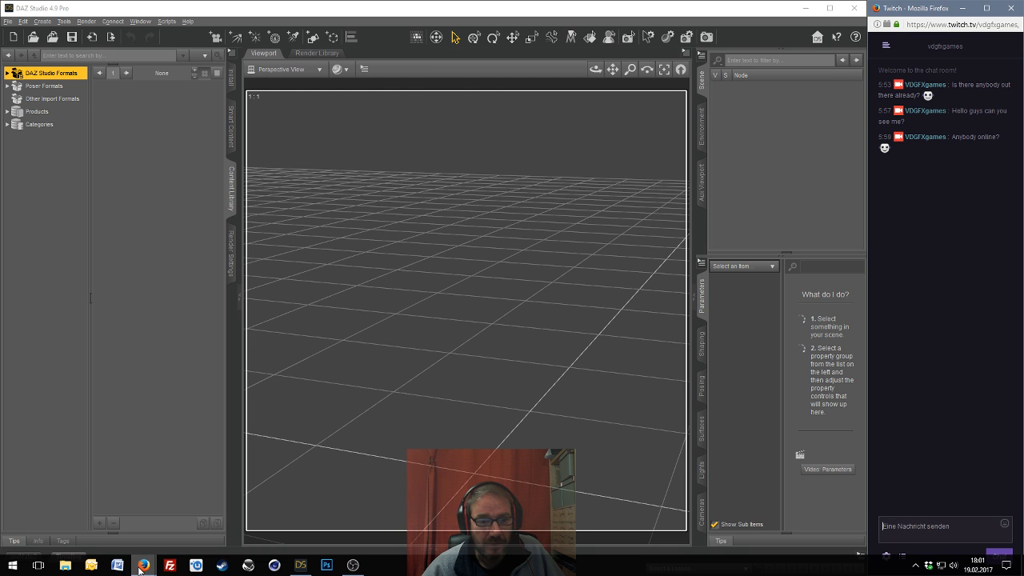
left_click(130, 550)
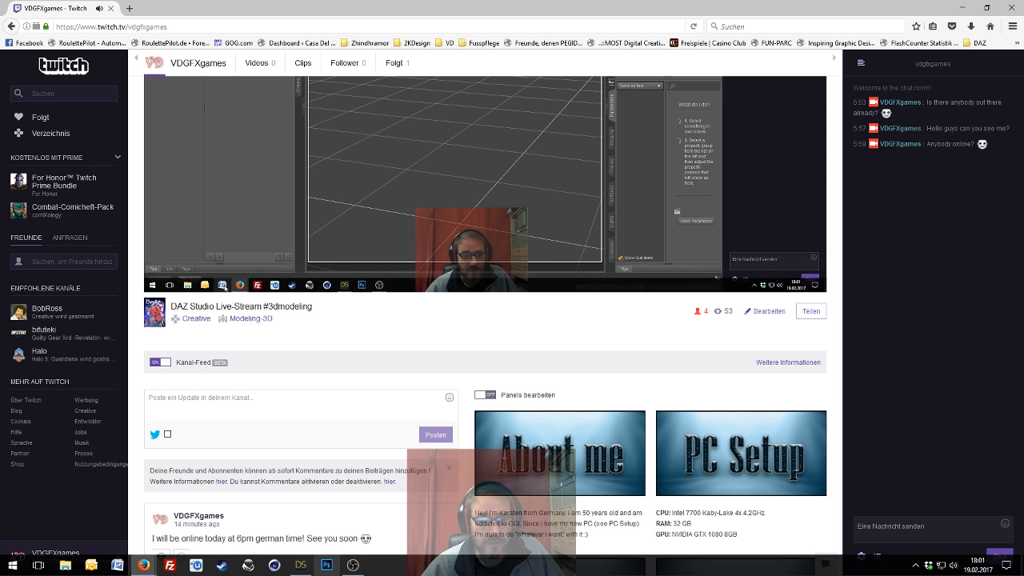
Switch to DAZ Studio and load the Genesis 3 Female actor from the People folder of the Bibliothek library.
left_click(297, 566)
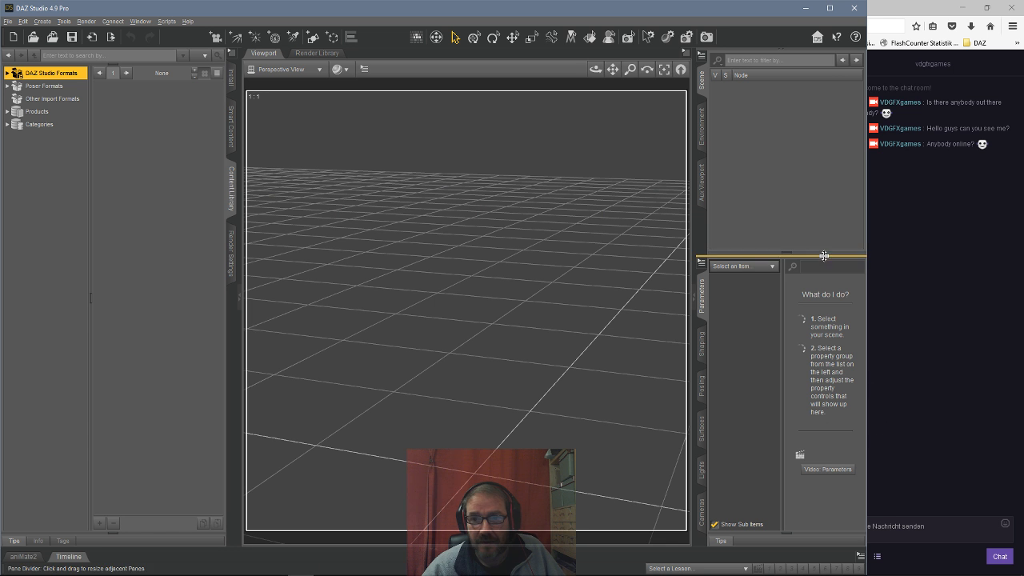
double_click(34, 76)
double_click(53, 88)
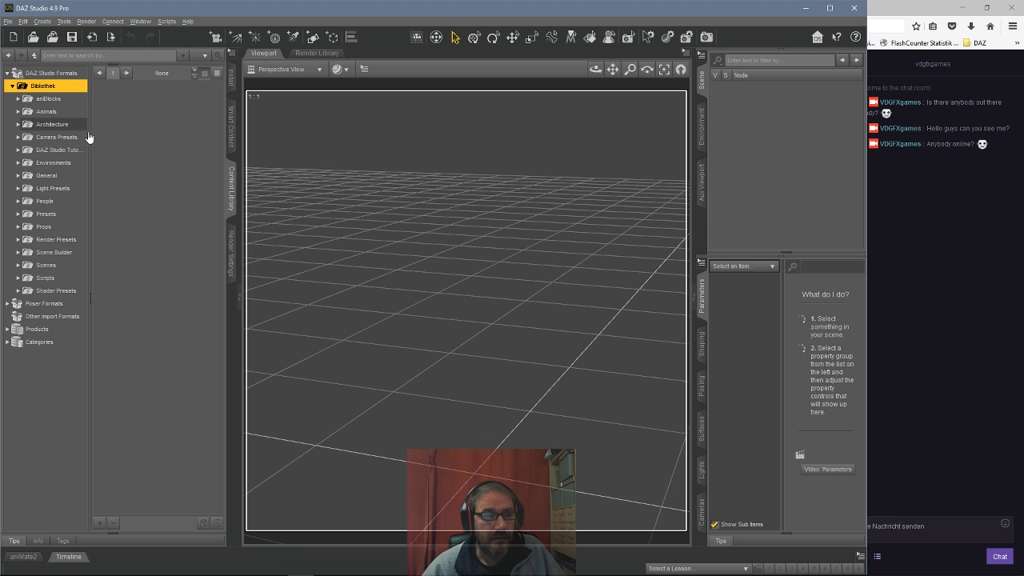
double_click(45, 201)
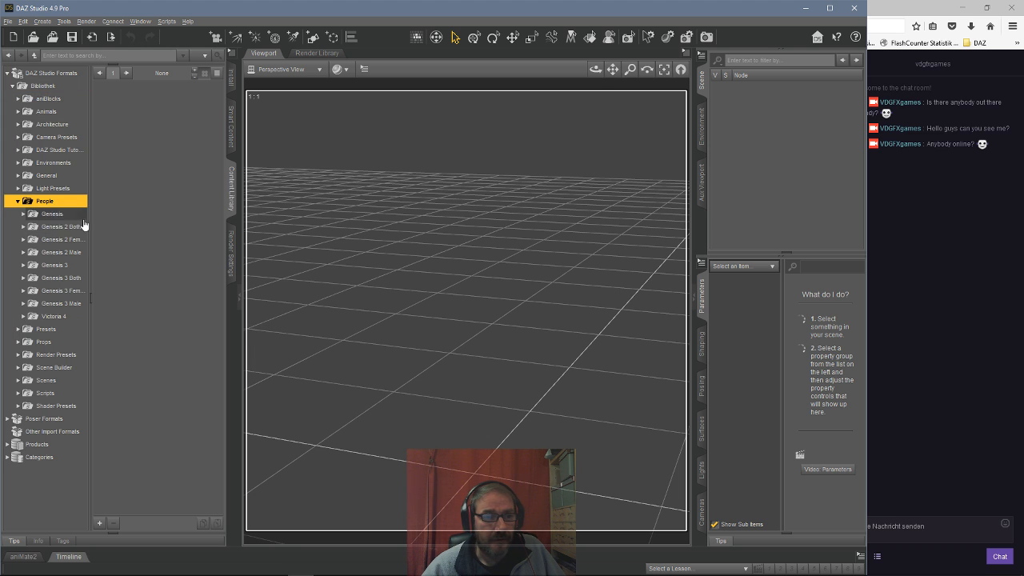
left_click(59, 290)
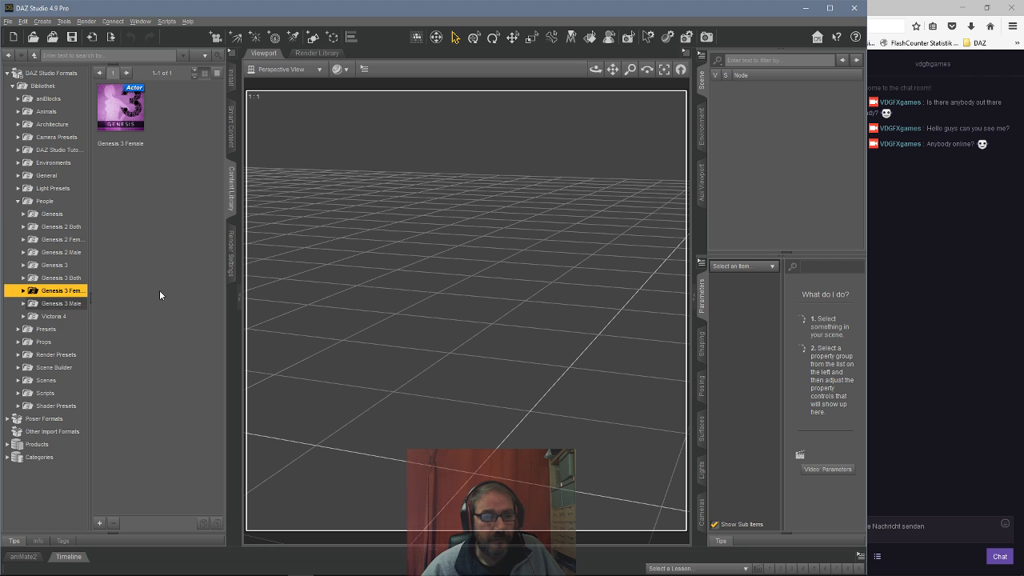
double_click(108, 126)
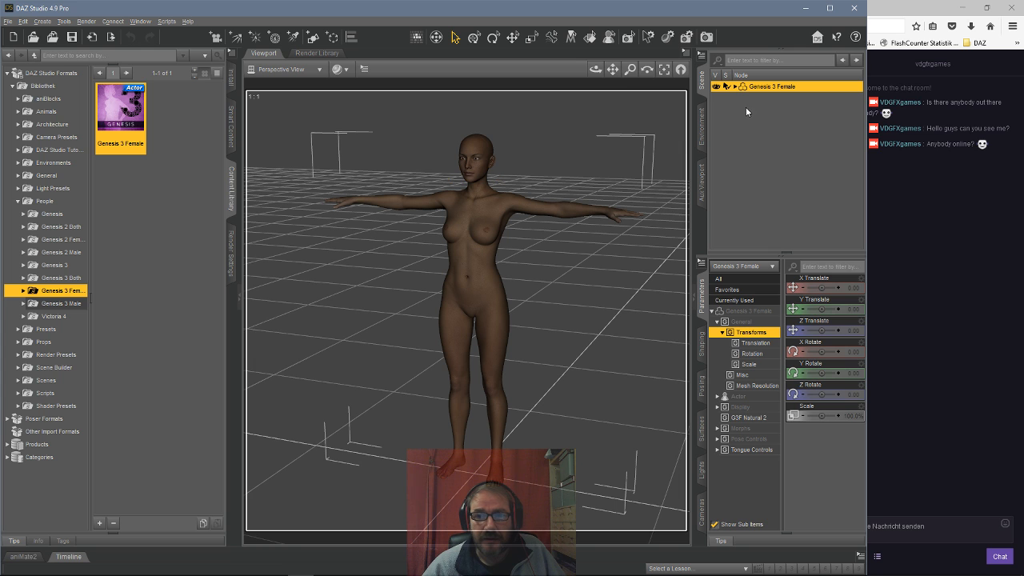
Dress the Genesis 3 Female figure in the !LingerieSet from the powerage lingerie folder in her Clothing content.
mouse_move(596, 70)
left_mouse_down()
mouse_move(617, 79)
mouse_move(628, 59)
mouse_move(596, 77)
left_mouse_up()
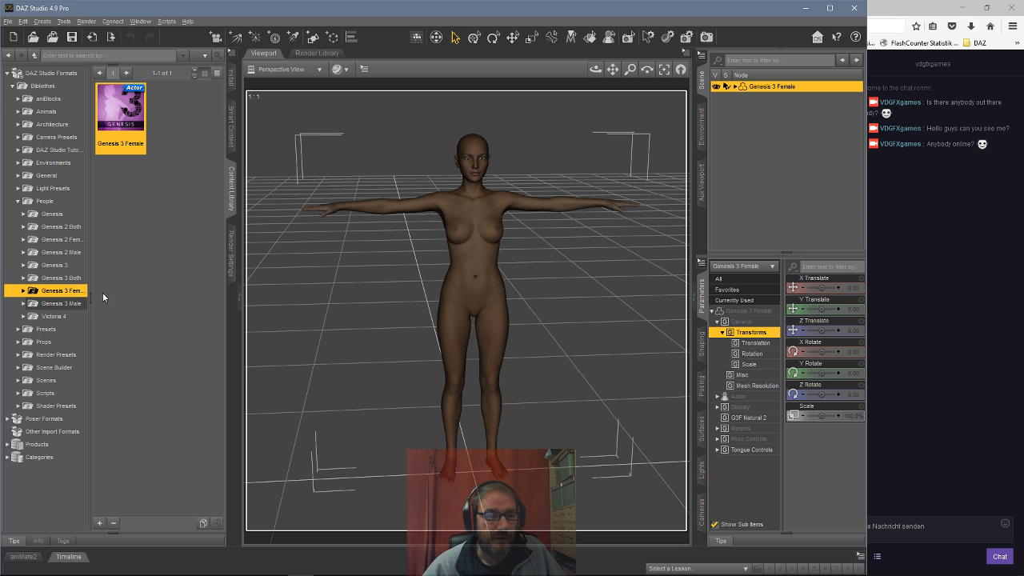
left_click(22, 291)
scroll(19, 296, "down", 6)
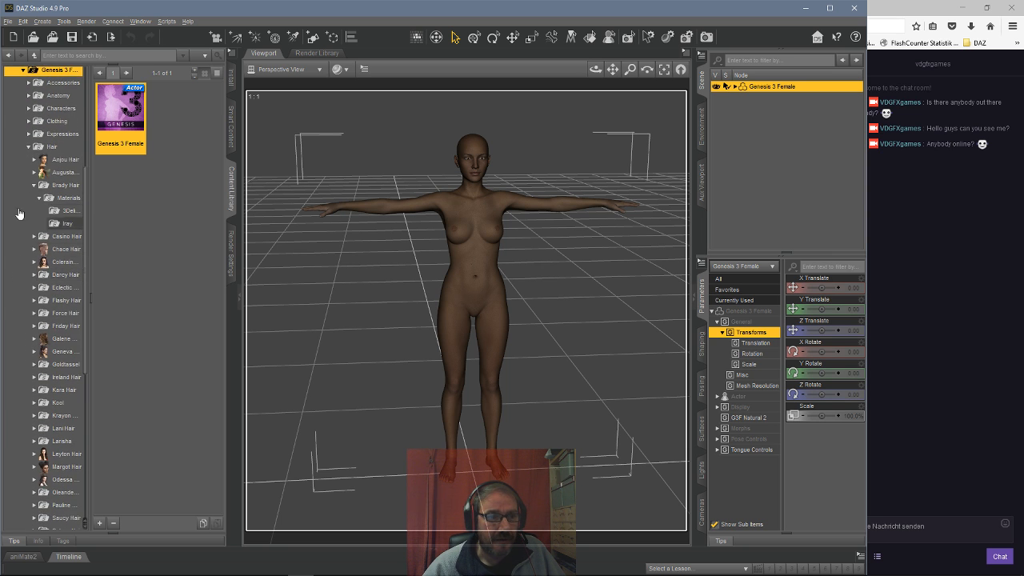
left_click(23, 149)
left_click(28, 121)
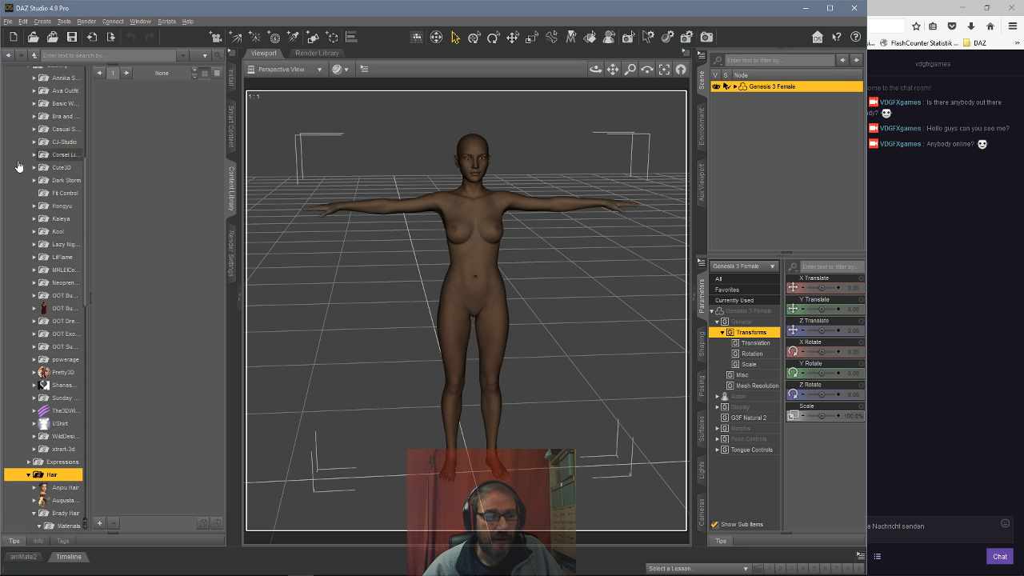
scroll(16, 240, "down", 2)
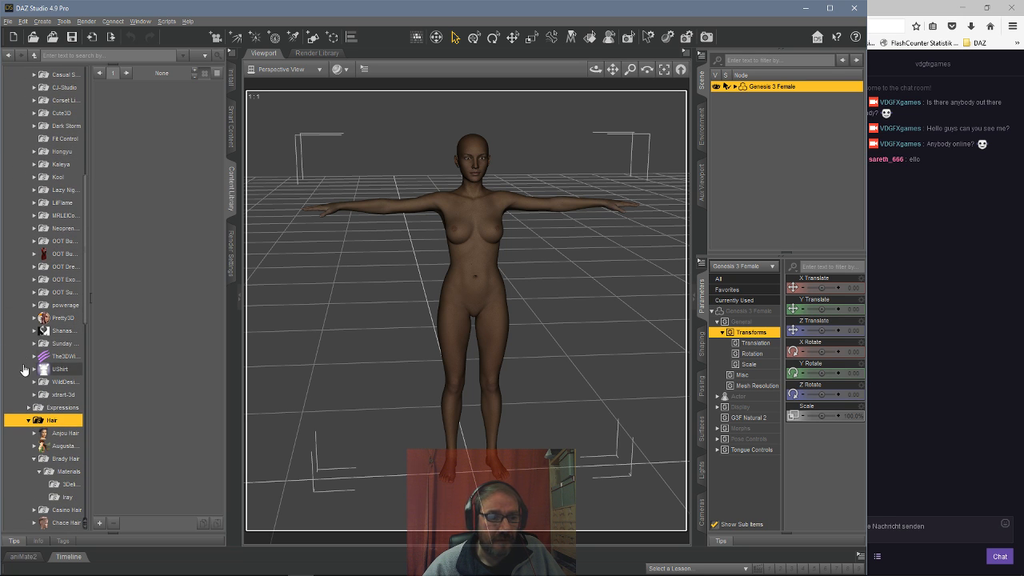
double_click(48, 304)
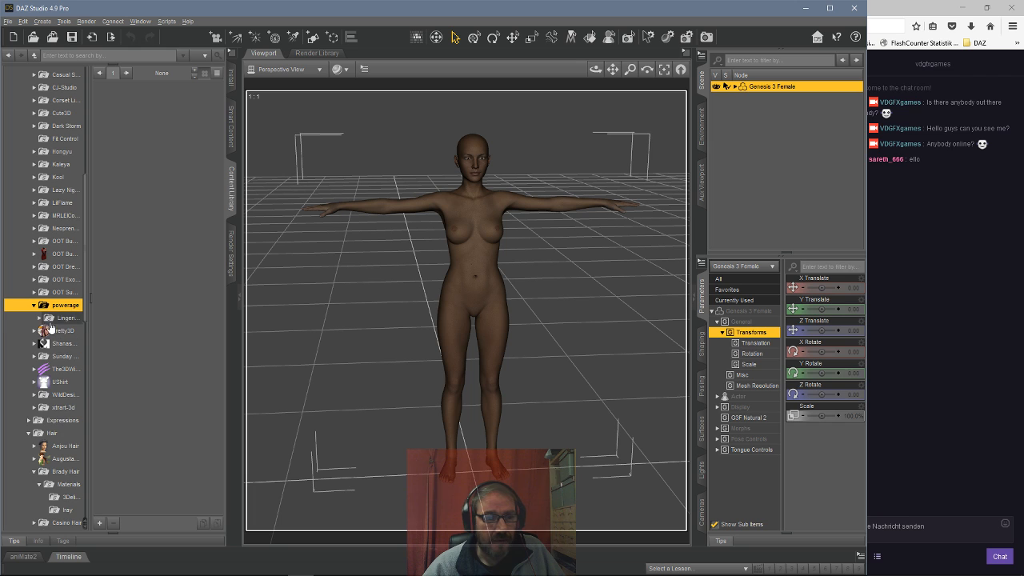
left_click(58, 318)
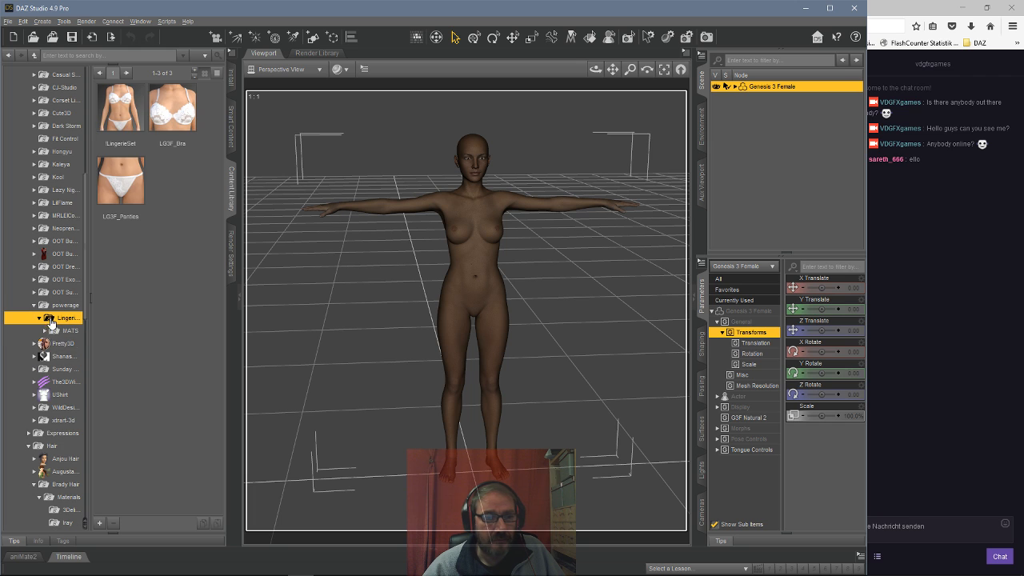
double_click(120, 108)
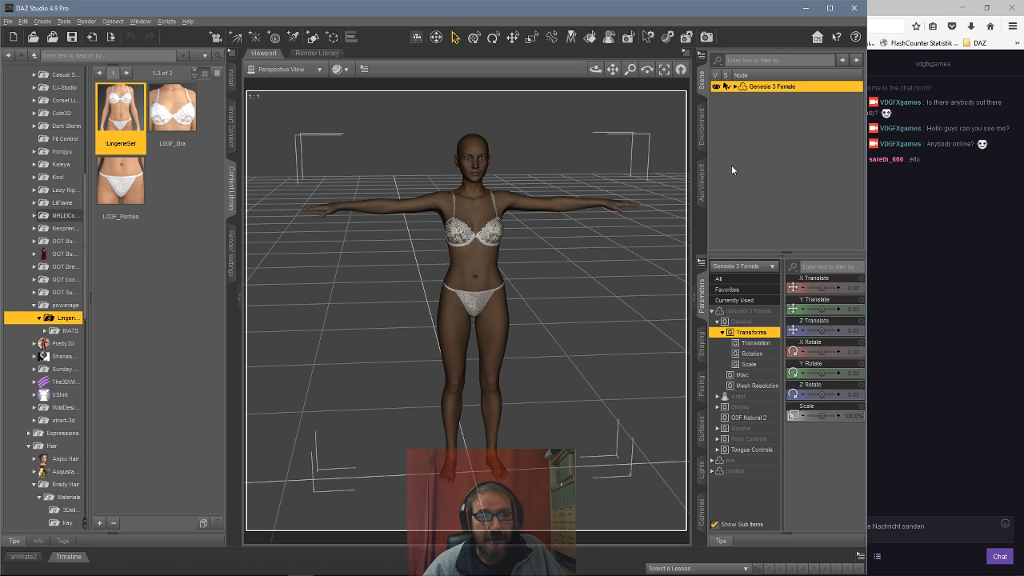
Show the Characters folder of the Genesis 3 Female content and collapse its Clothing folder.
mouse_move(595, 68)
left_mouse_down()
mouse_move(568, 70)
mouse_move(677, 79)
mouse_move(537, 74)
mouse_move(558, 82)
mouse_move(618, 59)
mouse_move(596, 62)
left_mouse_up()
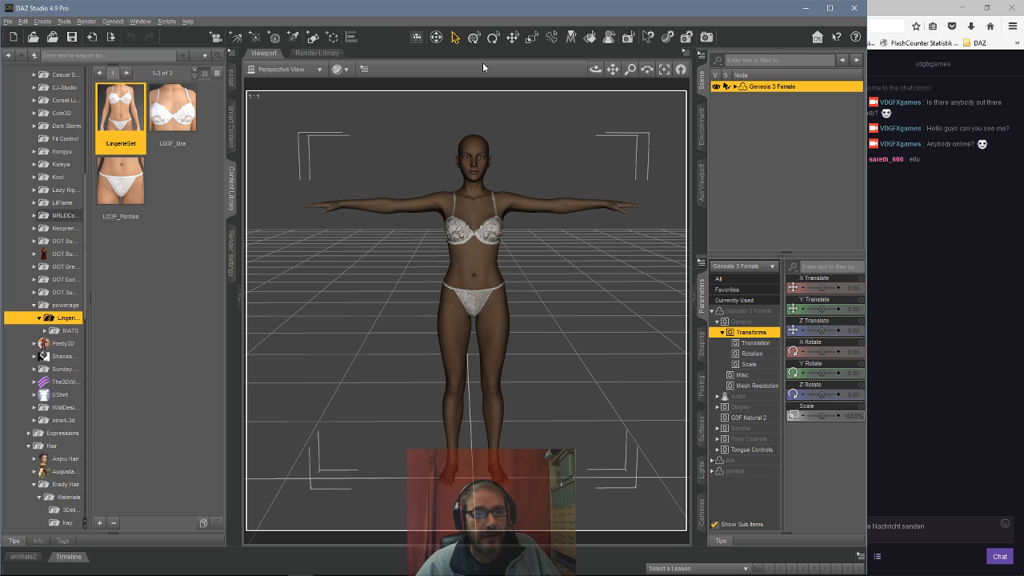
scroll(52, 163, "up", 5)
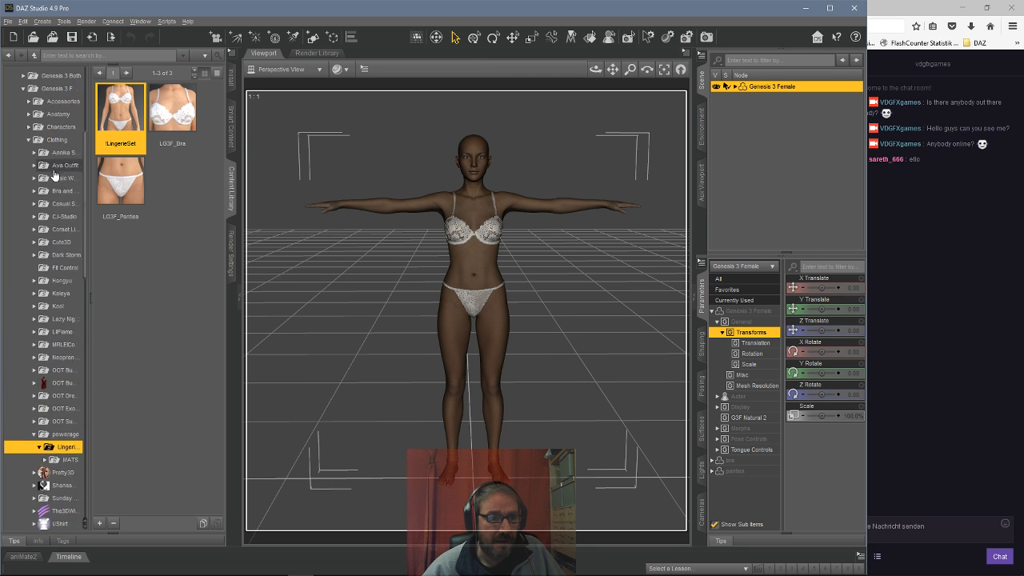
left_click(51, 157)
left_click(49, 188)
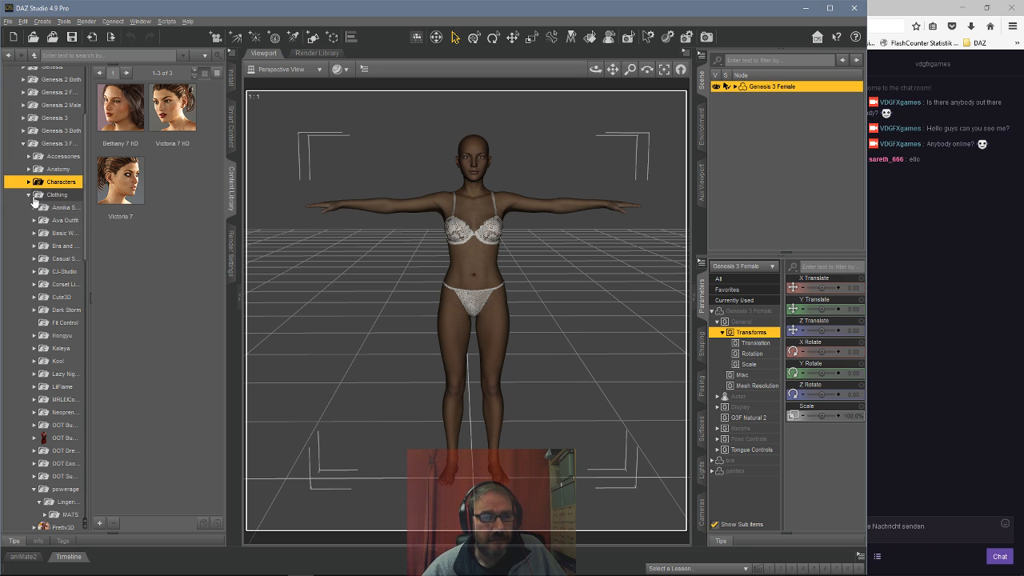
left_click(29, 196)
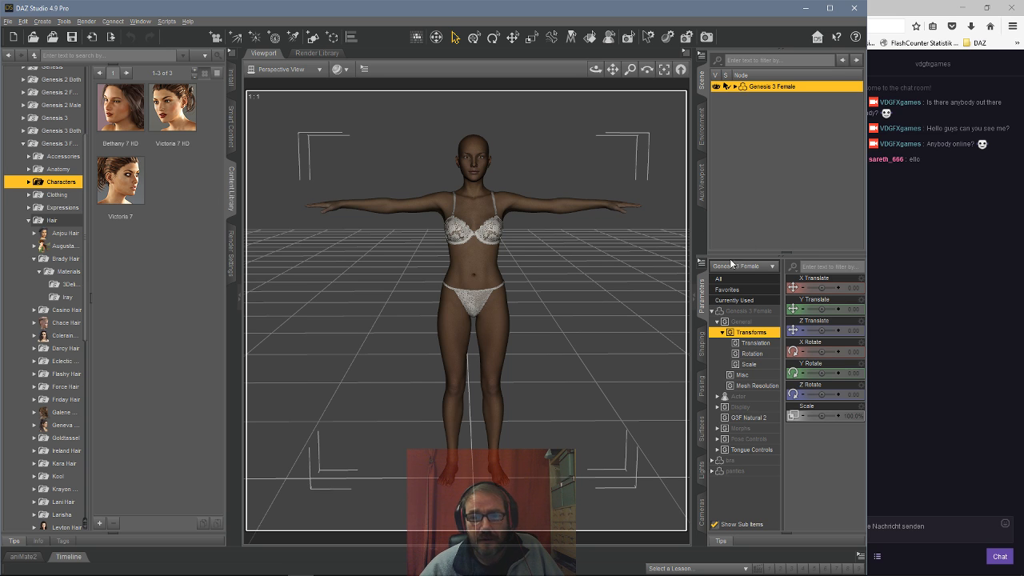
Examine the complete list of parameters and body morphs available for the Genesis 3 Female figure.
left_click(732, 279)
scroll(812, 306, "down", 15)
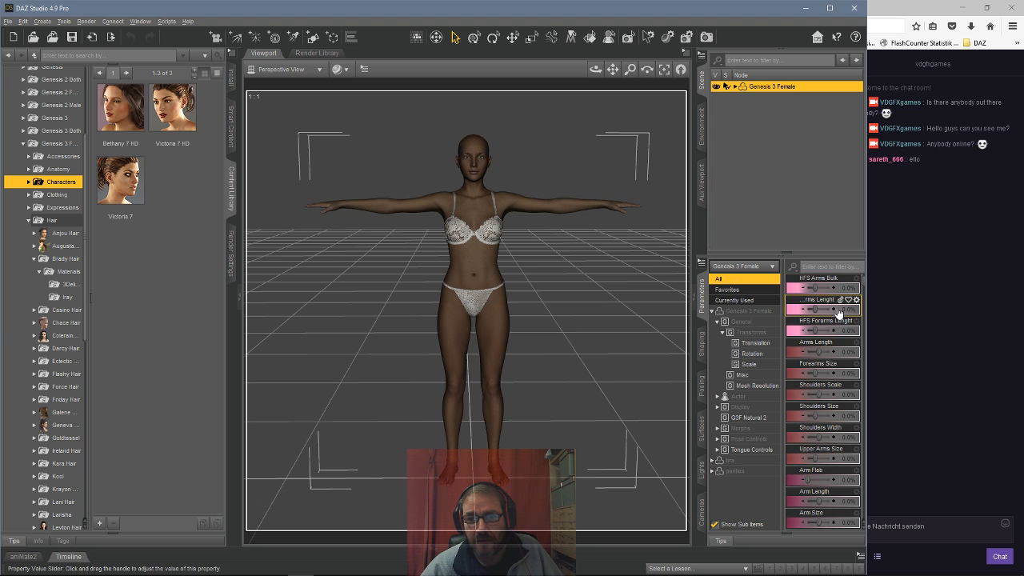
scroll(836, 309, "up", 15)
scroll(836, 308, "down", 15)
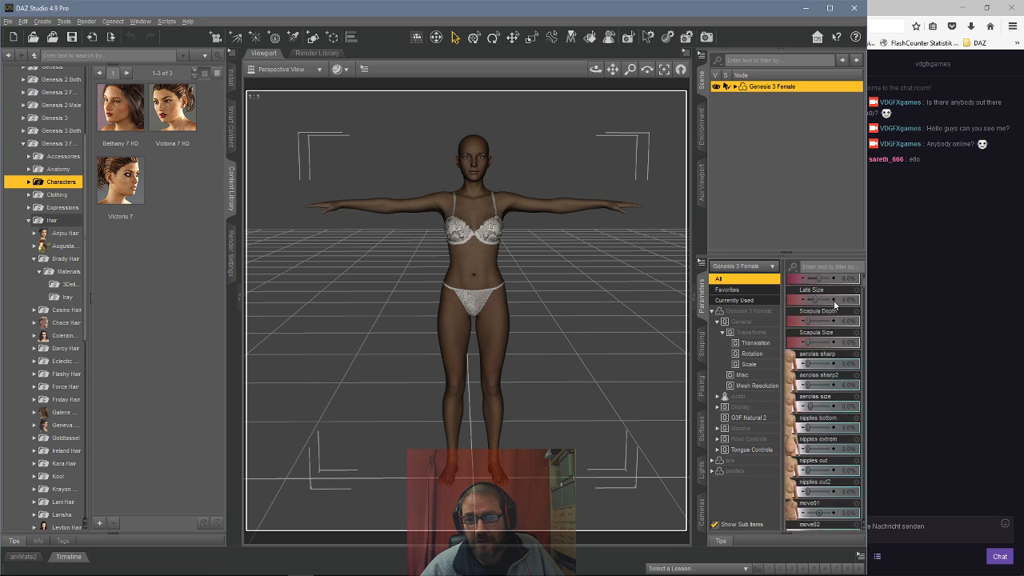
scroll(834, 304, "down", 10)
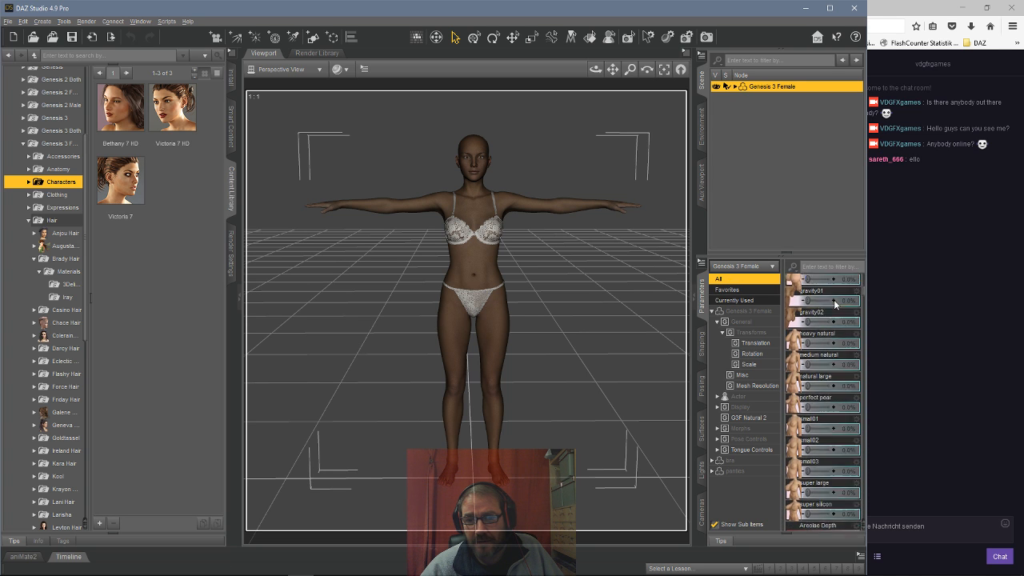
scroll(835, 302, "down", 10)
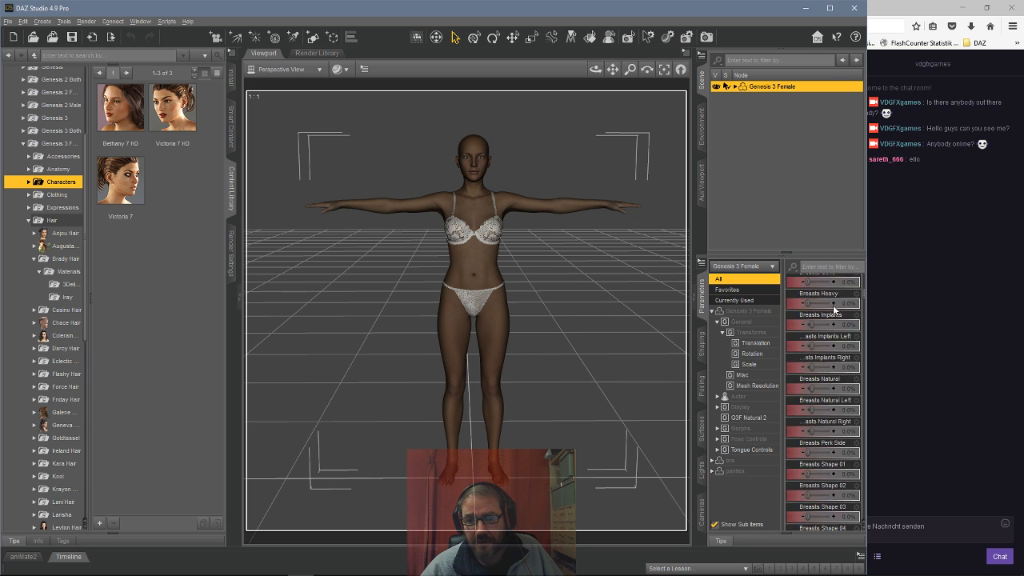
scroll(833, 305, "down", 10)
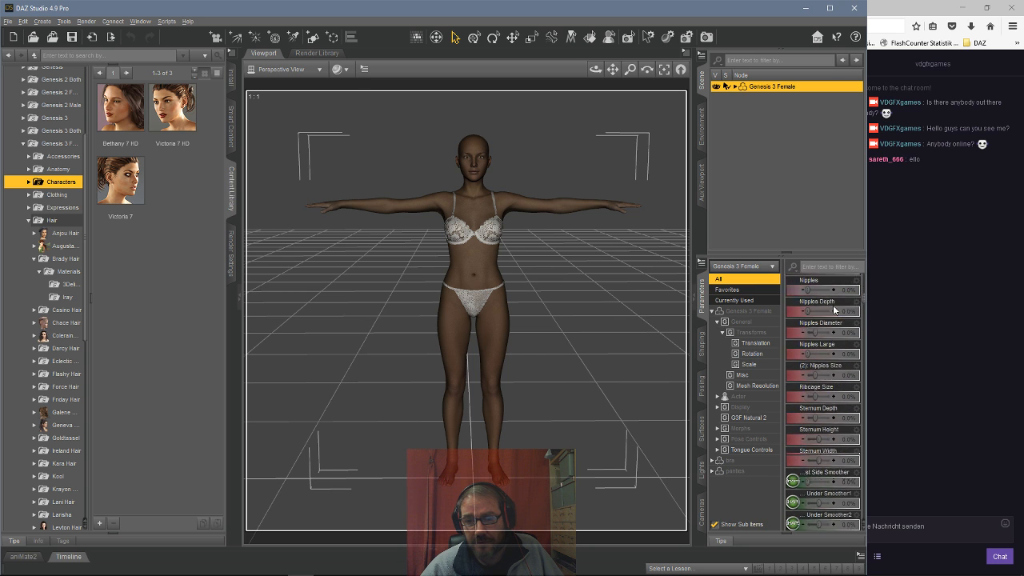
scroll(833, 305, "down", 10)
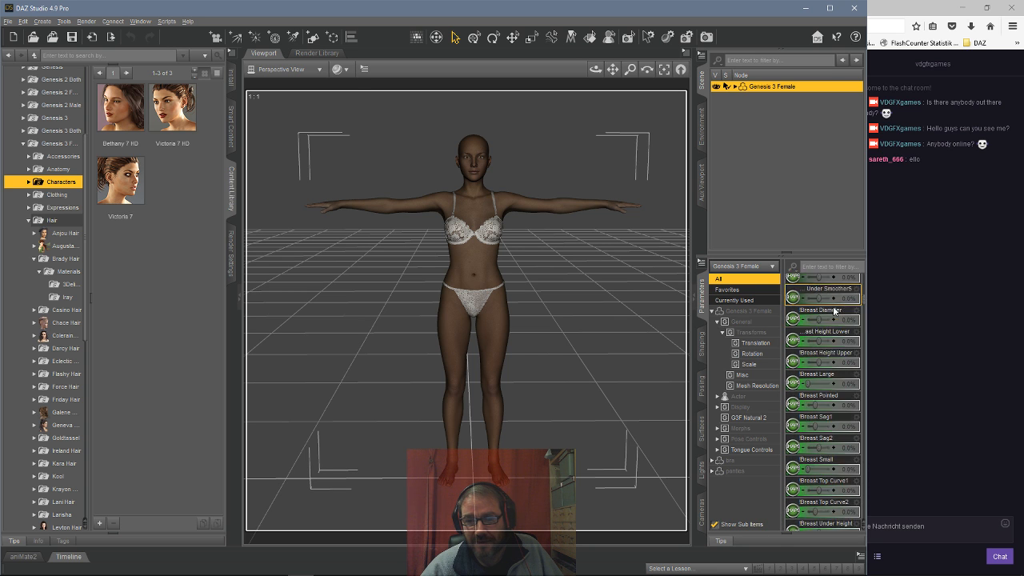
scroll(832, 307, "down", 10)
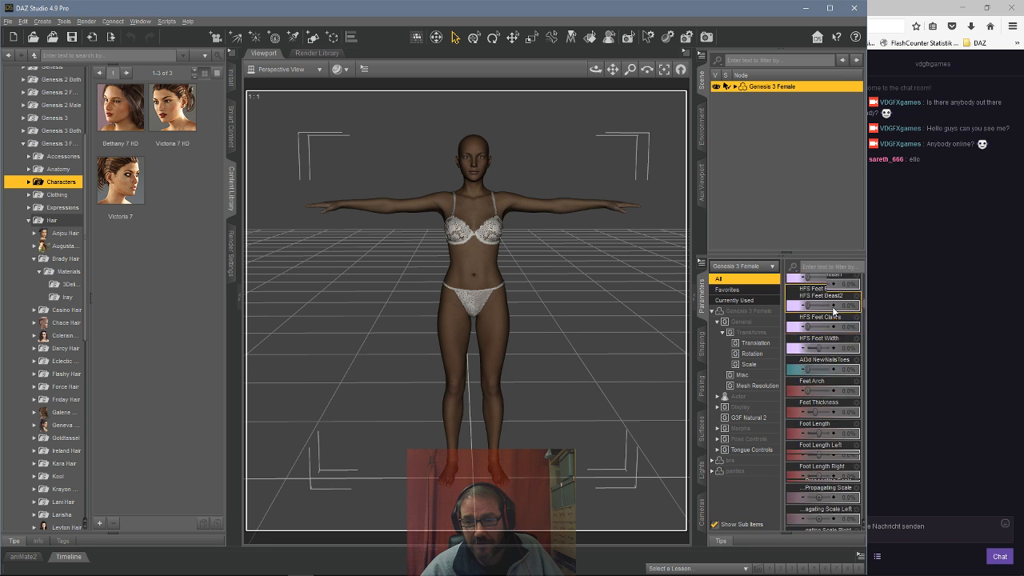
scroll(832, 307, "down", 10)
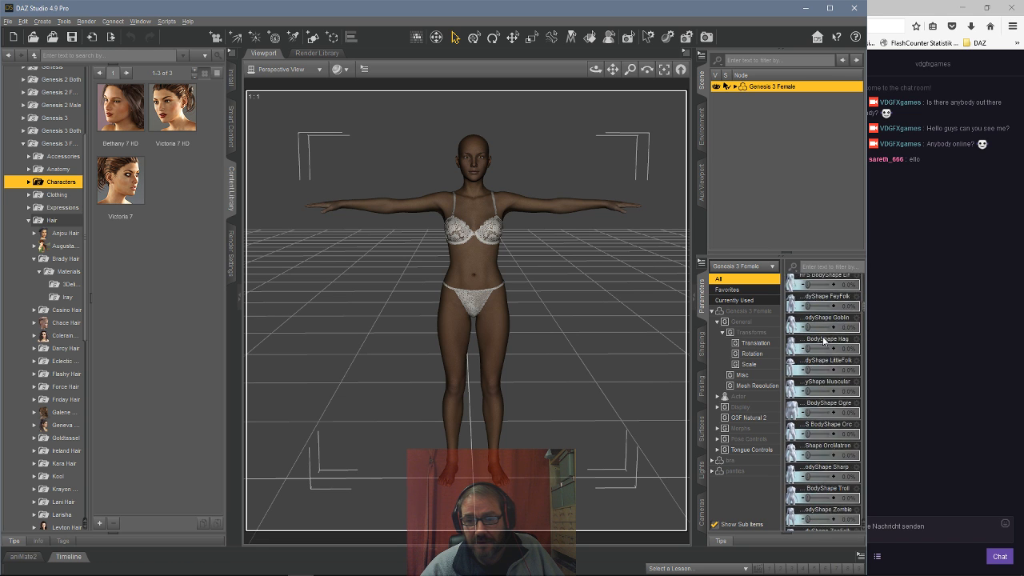
scroll(828, 352, "down", 8)
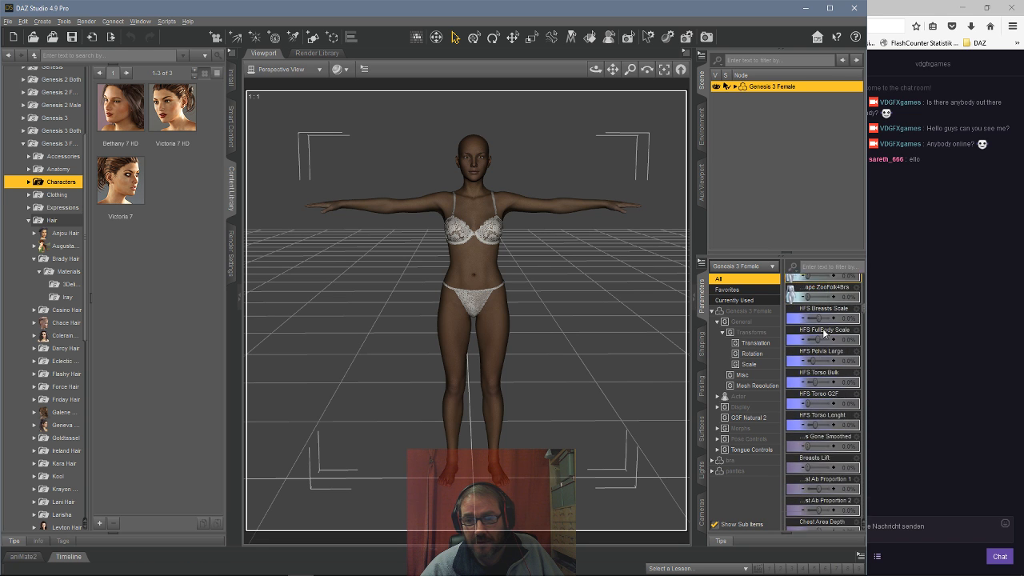
scroll(826, 332, "down", 6)
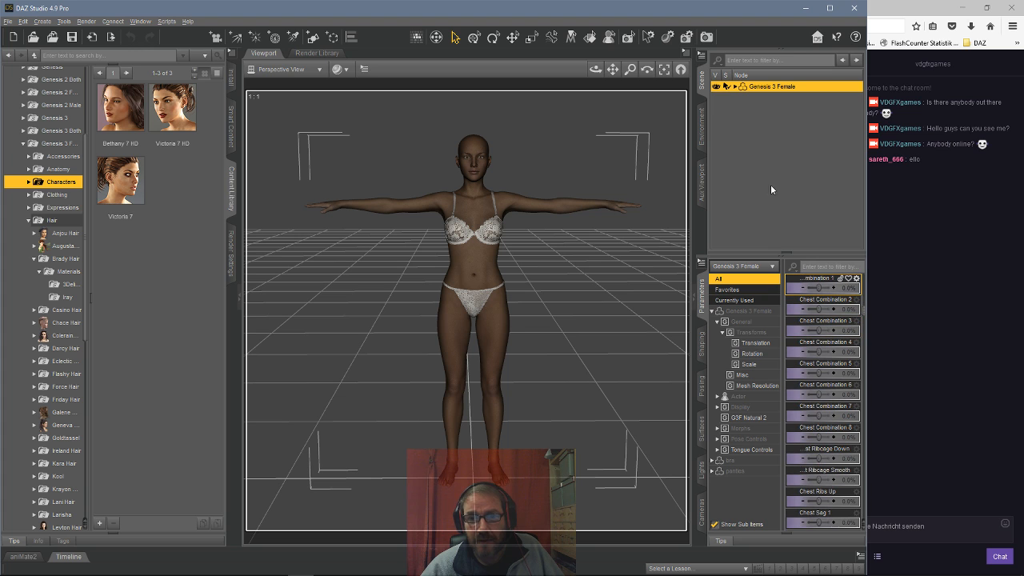
Select the figure's head and examine its transform, brow, cheek and mouth parameters and their groups.
left_click(477, 154)
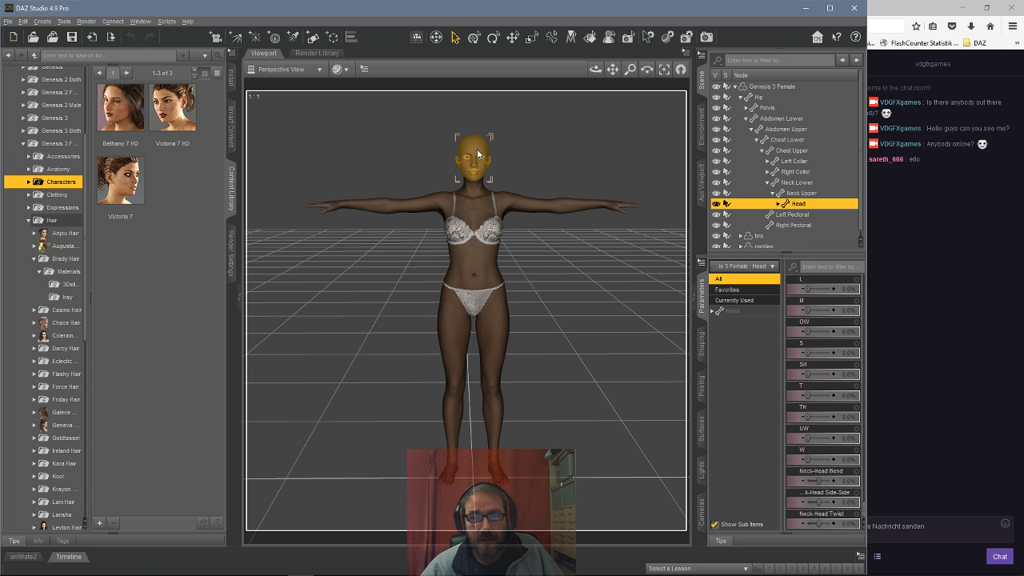
scroll(823, 304, "down", 10)
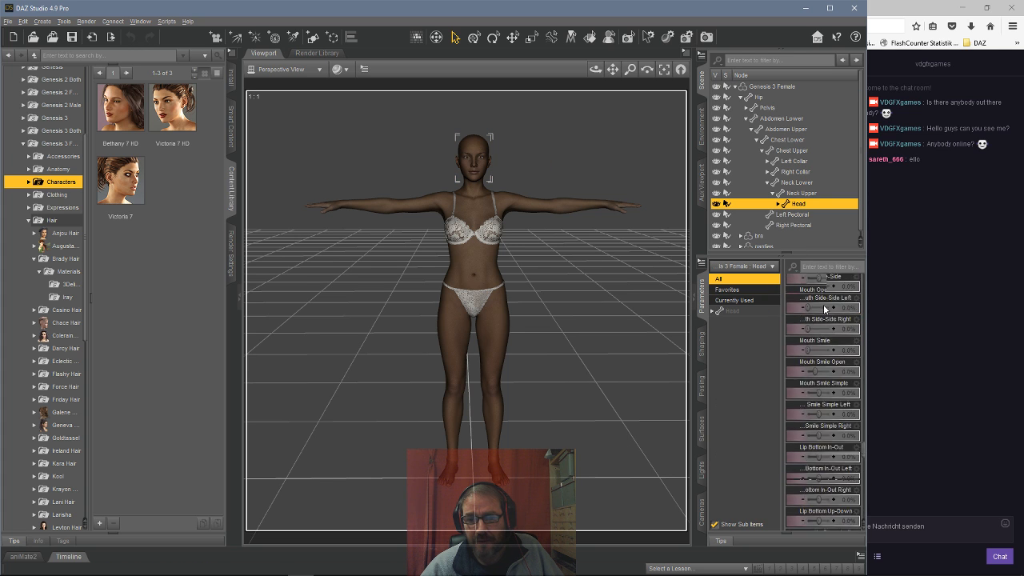
scroll(821, 306, "down", 10)
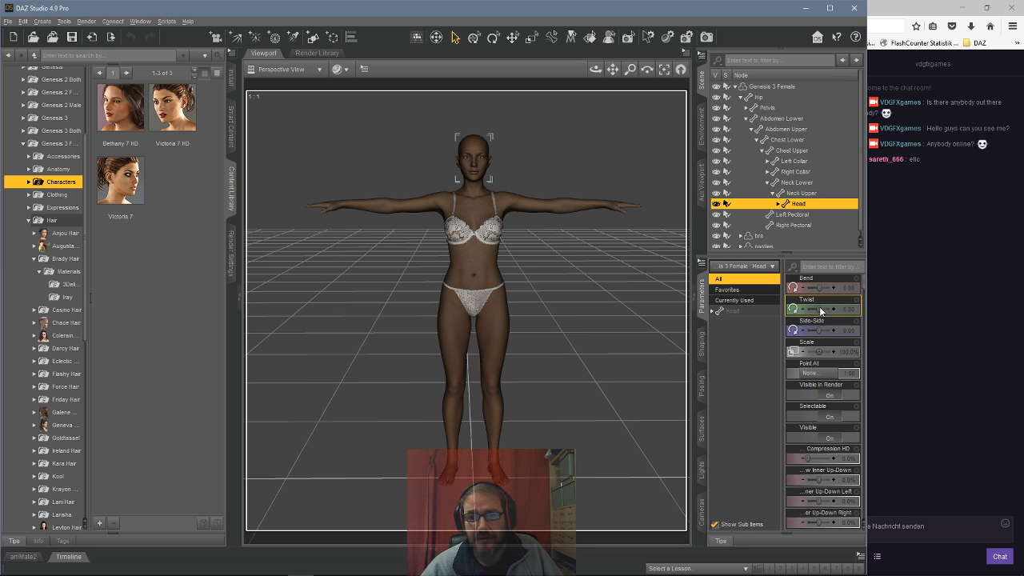
scroll(819, 308, "down", 5)
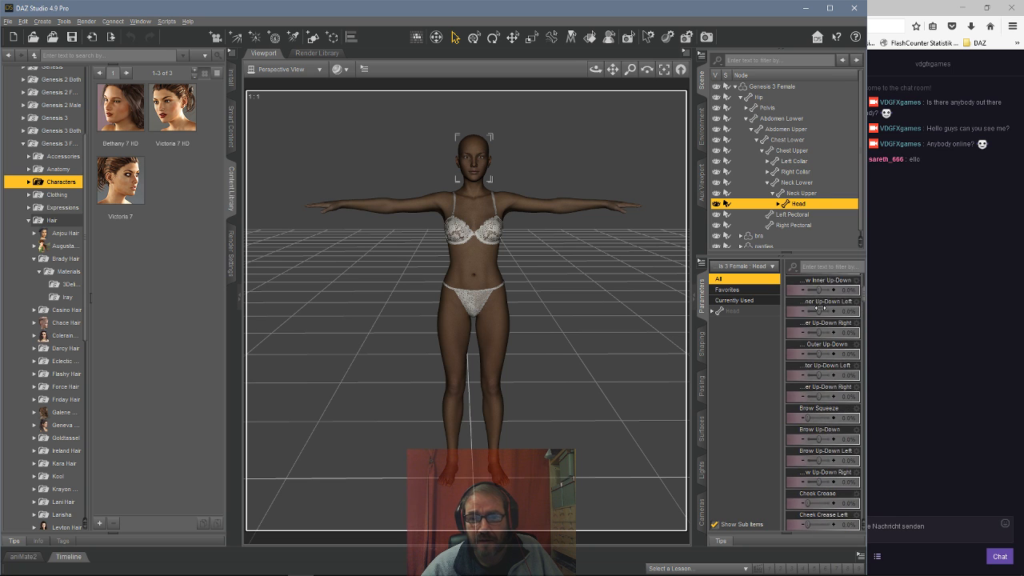
left_click(712, 311)
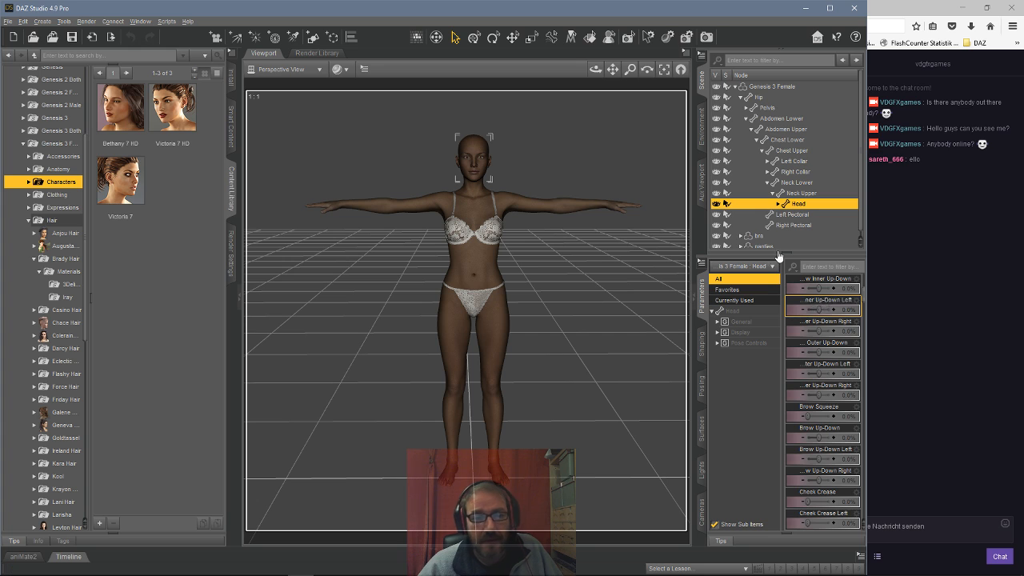
scroll(824, 308, "up", 1)
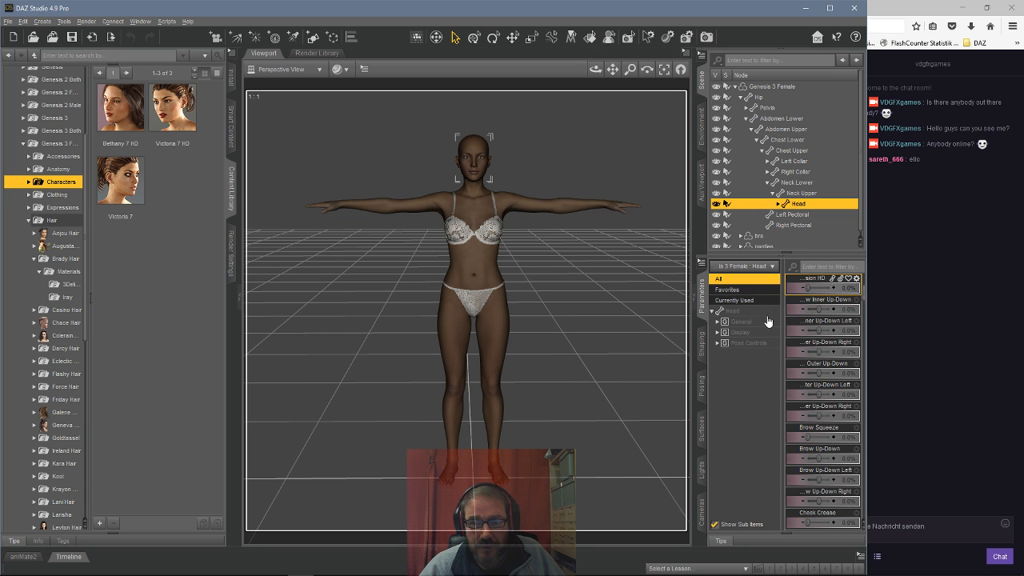
scroll(816, 321, "up", 3)
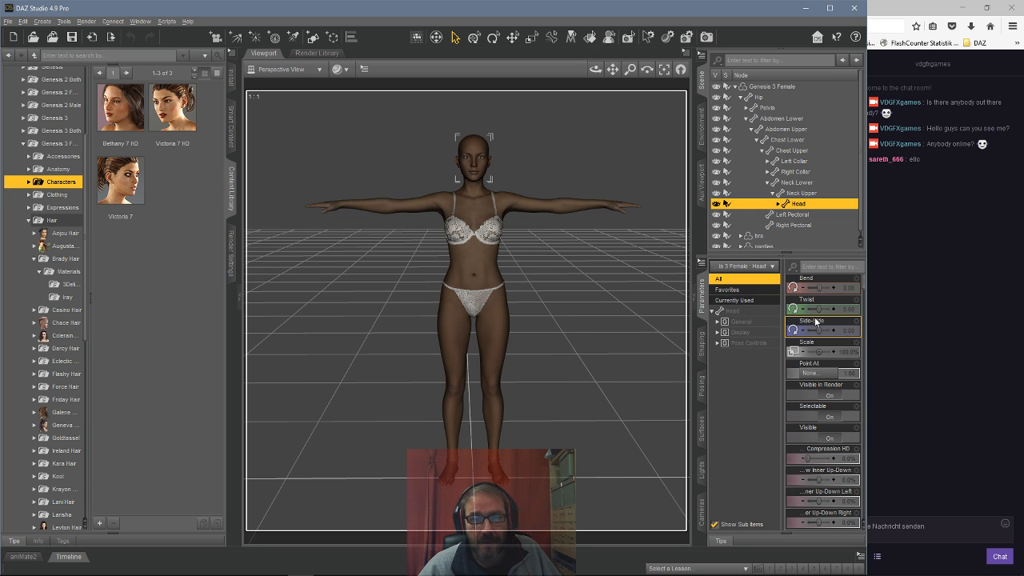
Frame the viewport on the selected head and orbit to a slightly angled portrait view.
left_click(664, 69)
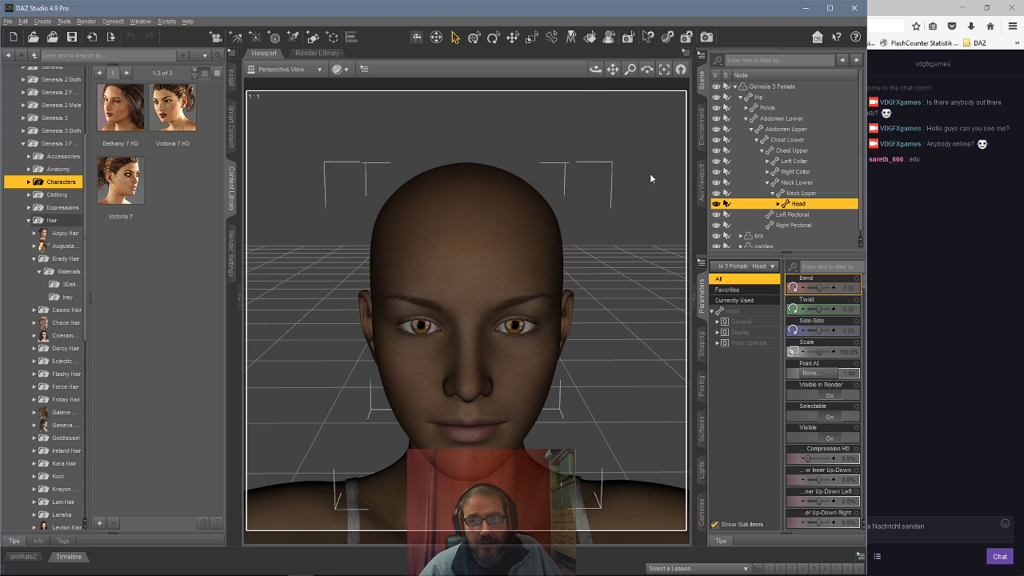
left_click_drag(596, 69, 623, 49)
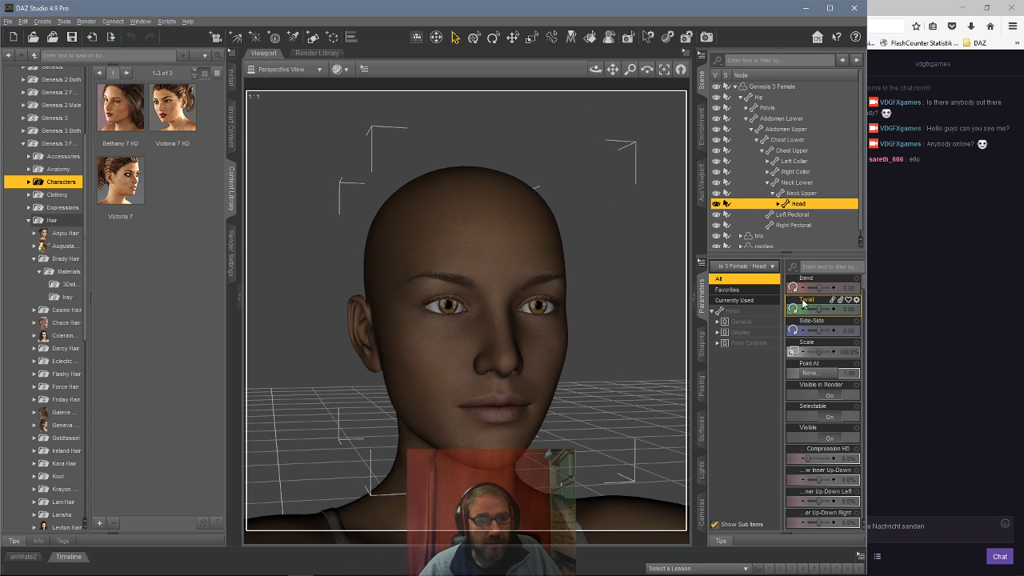
mouse_move(803, 303)
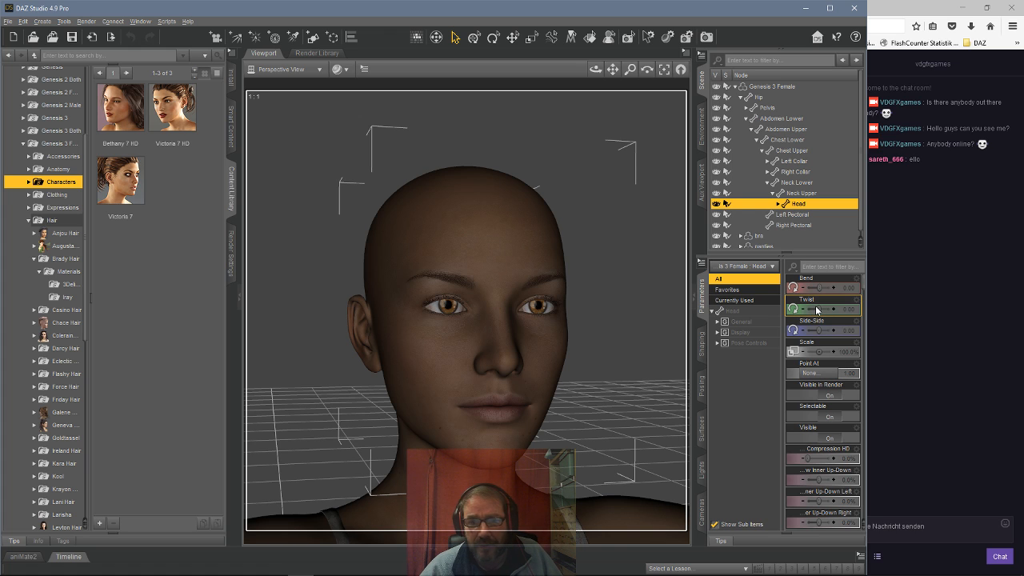
Look through the head's parameters and its child bones in the scene hierarchy.
scroll(817, 310, "down", 3)
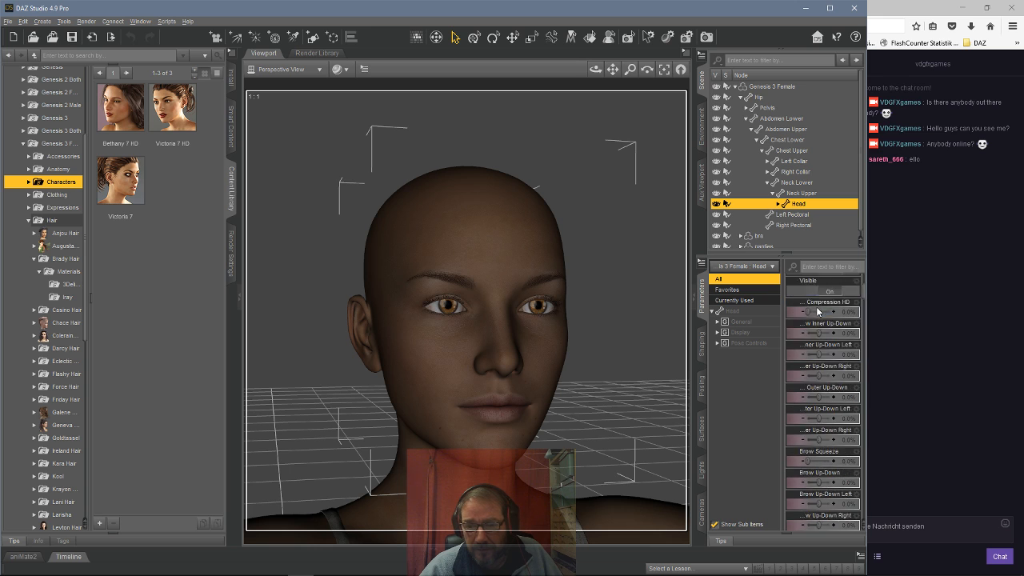
scroll(817, 310, "up", 1)
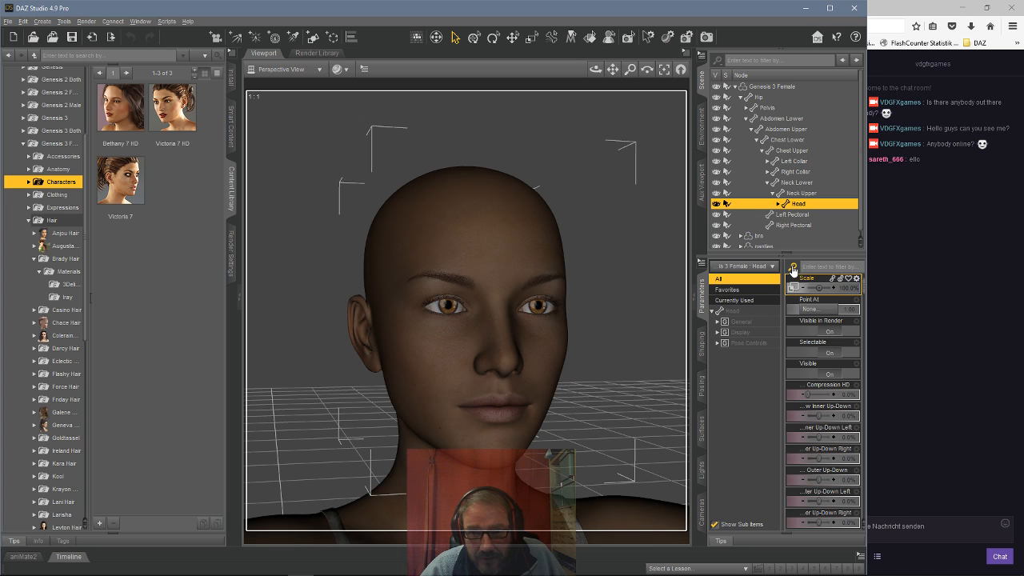
left_click(778, 204)
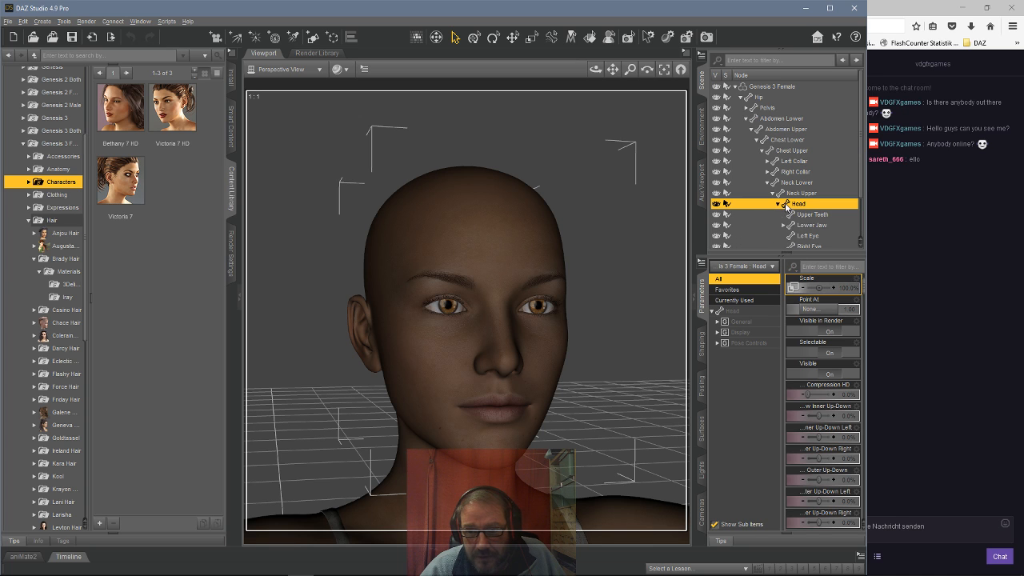
left_click(786, 208)
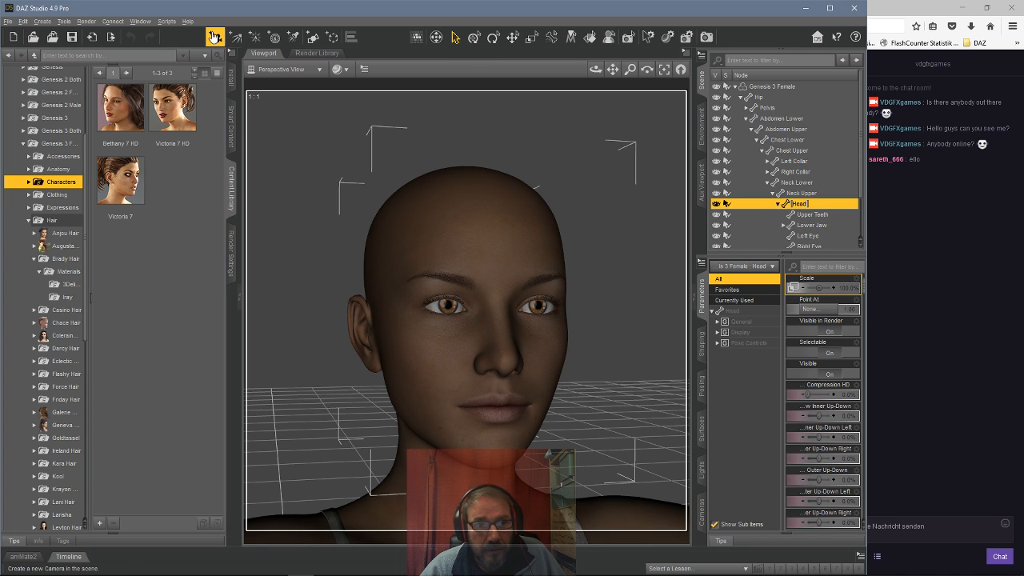
Create a camera named Camera 1 that copies the active perspective view, and display the scene through it.
left_click(735, 86)
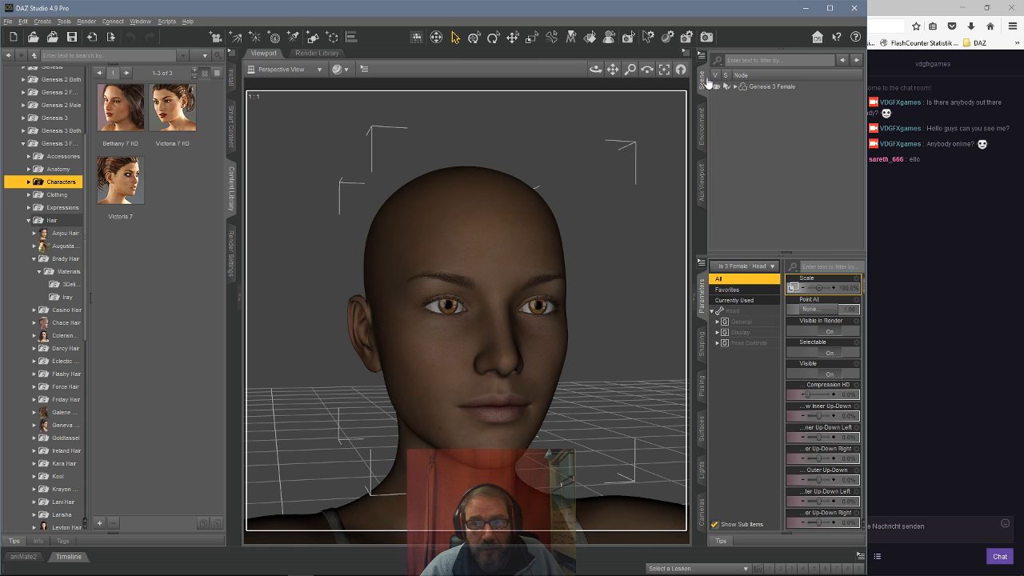
left_click(216, 36)
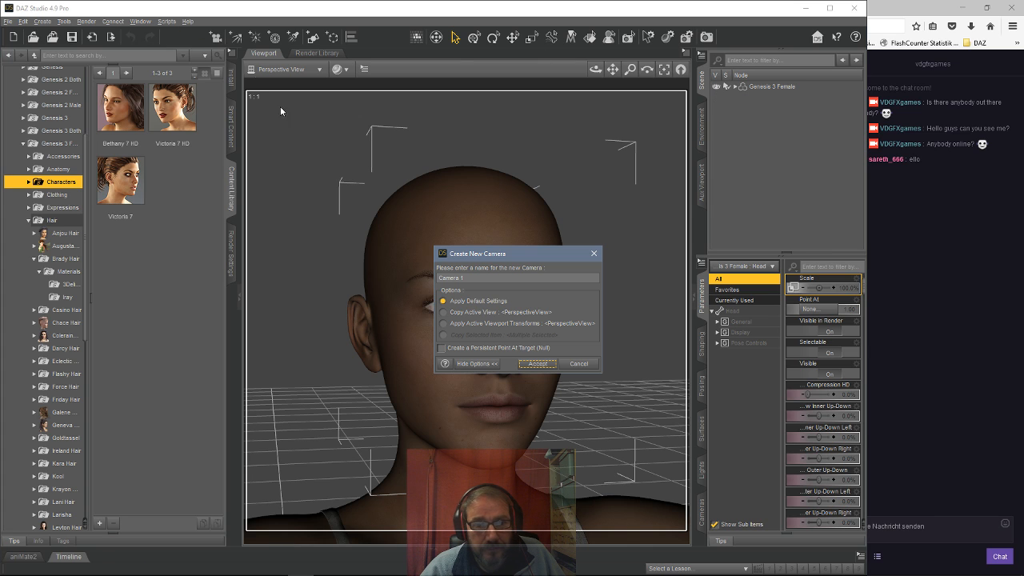
left_click(444, 312)
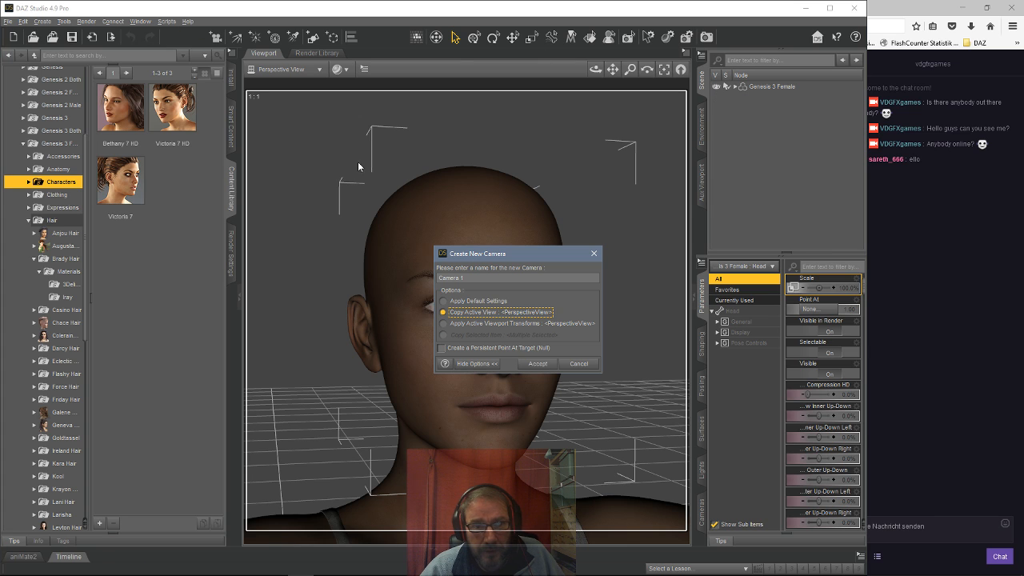
left_click(534, 364)
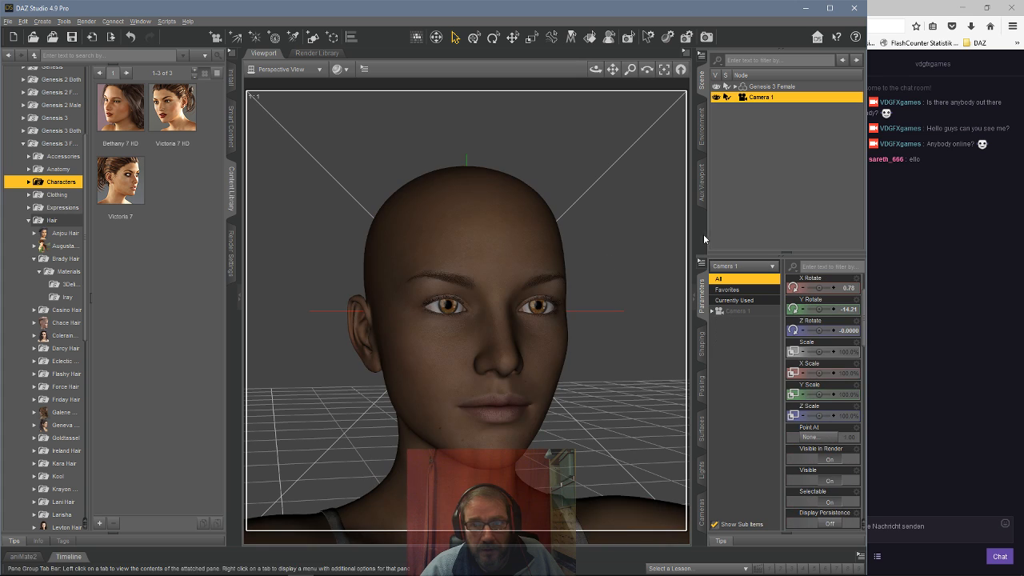
left_click(281, 69)
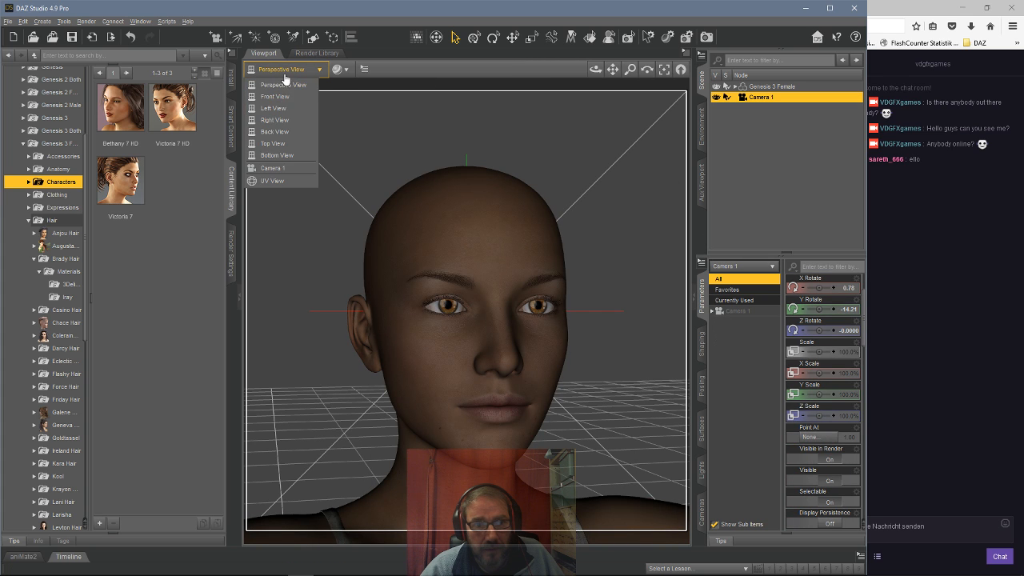
left_click(273, 168)
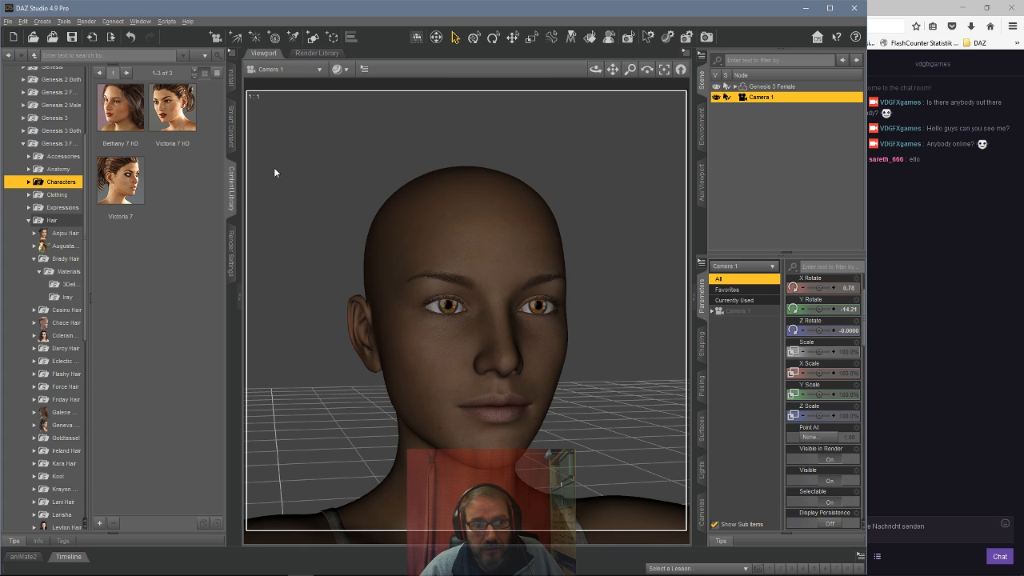
Select the left and right eye bones under the figure's head and point both eyes at Camera 1.
left_click(768, 87)
left_click(797, 204)
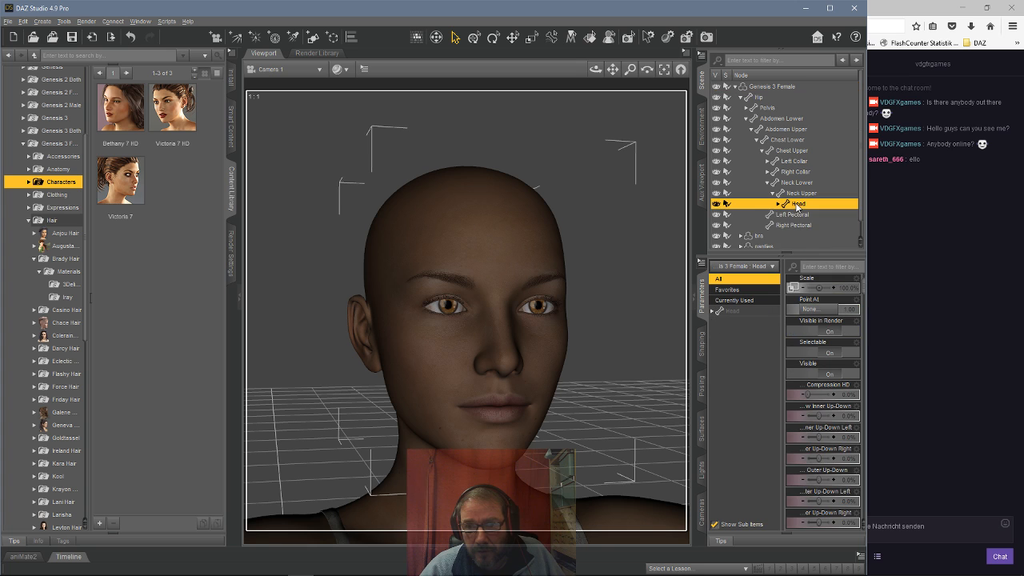
double_click(796, 206)
scroll(802, 211, "down", 2)
left_click(806, 180)
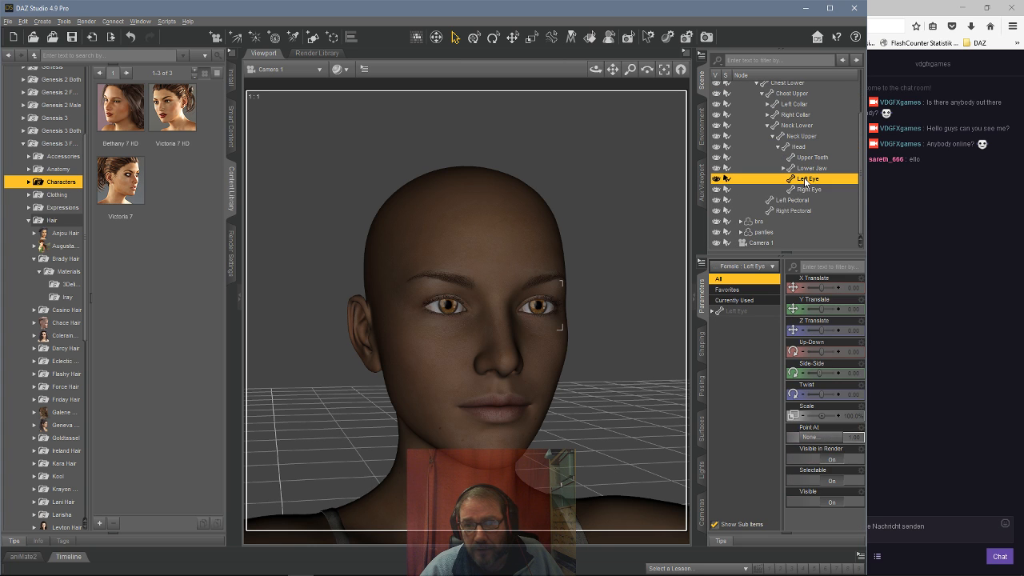
left_click(806, 191, "ctrl")
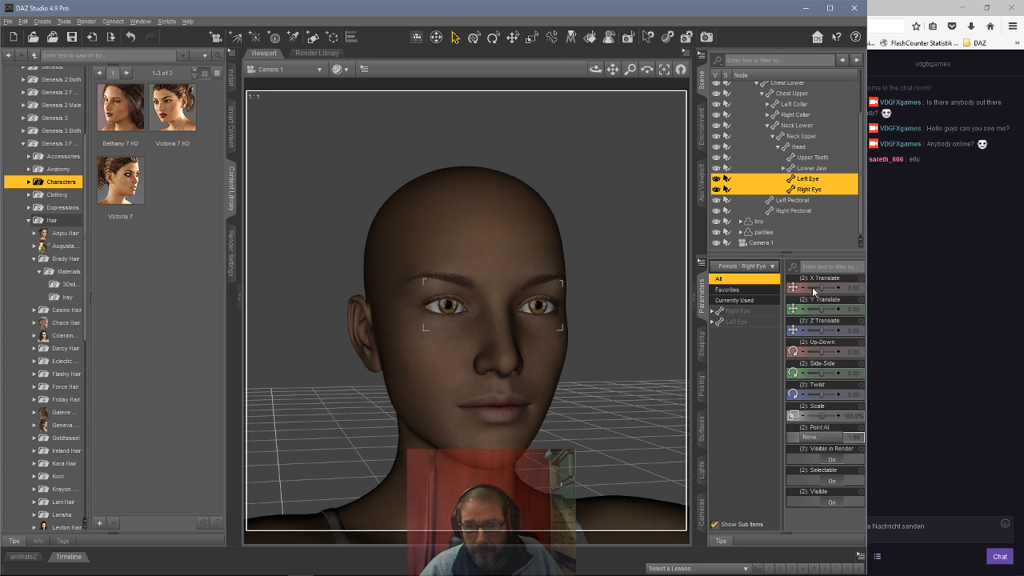
left_click(810, 439)
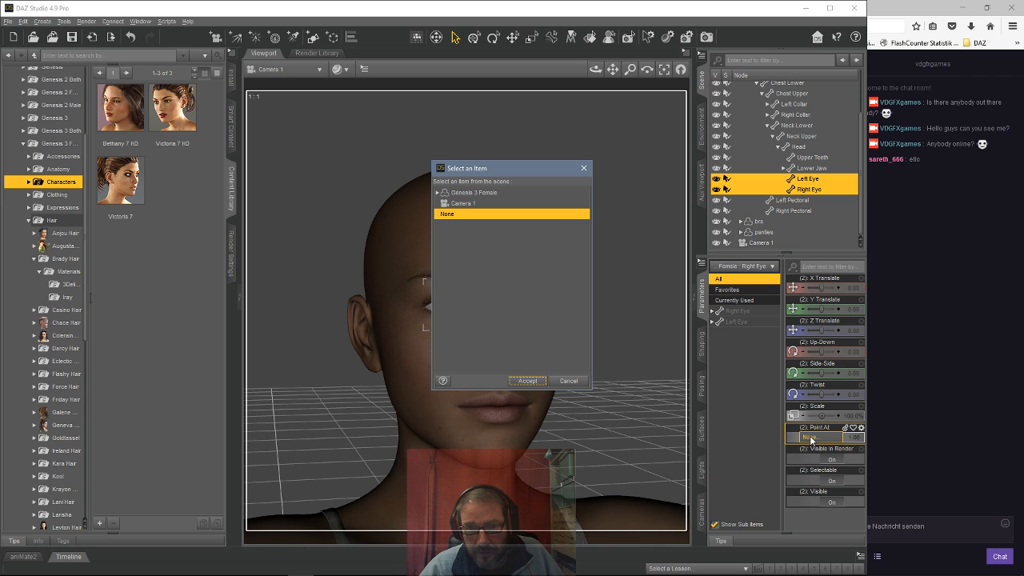
left_click(479, 205)
left_click(528, 381)
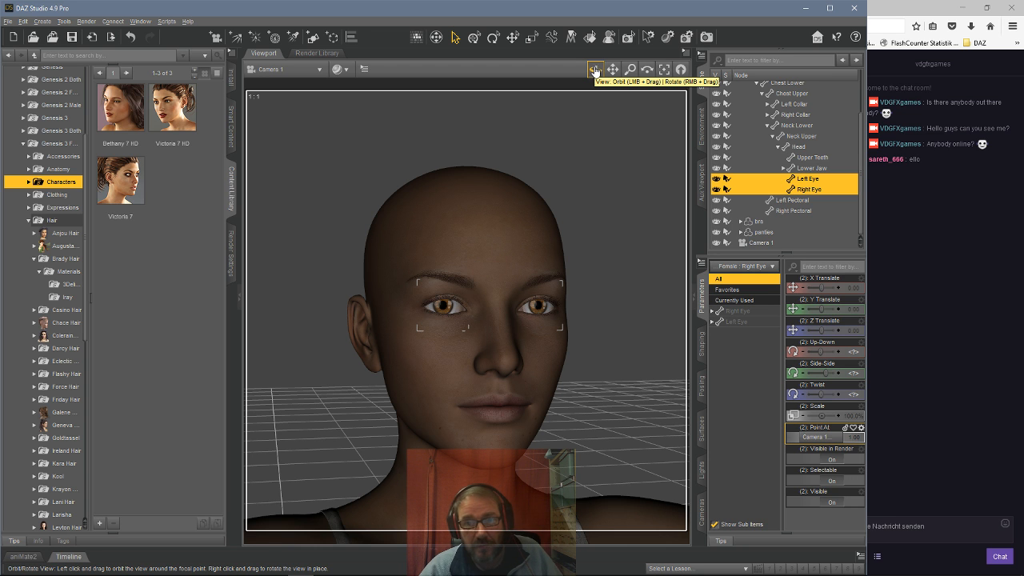
left_click_drag(594, 71, 627, 74)
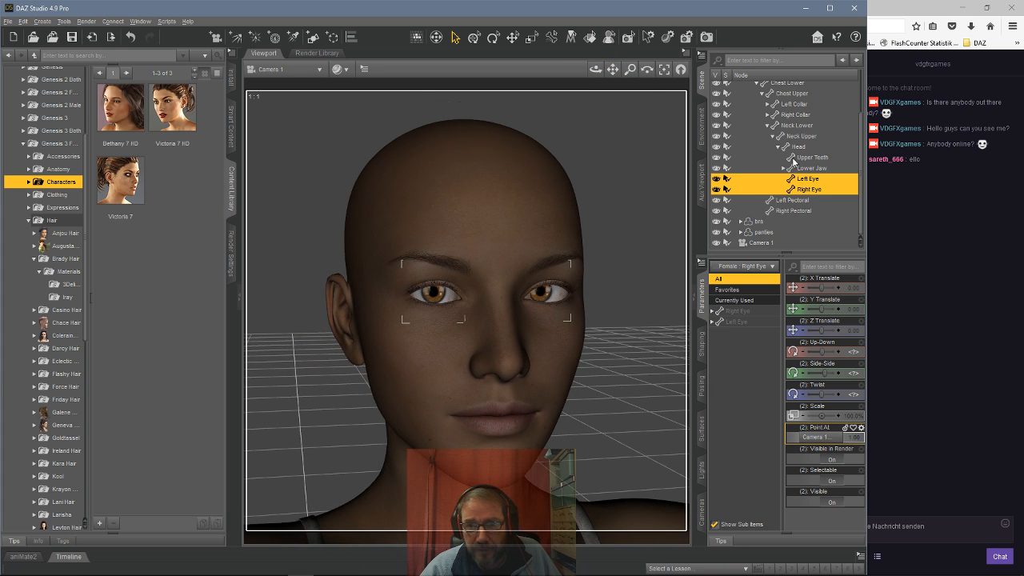
Select the head bone, widen the parameter area for readable names, and set Brow Compression HD to 100%.
left_click(796, 148)
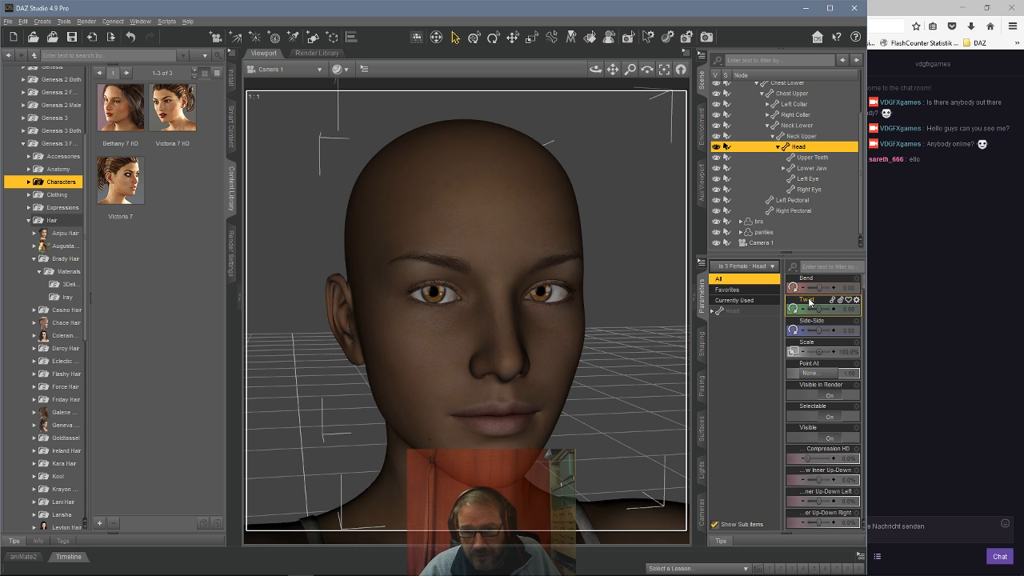
scroll(811, 305, "down", 2)
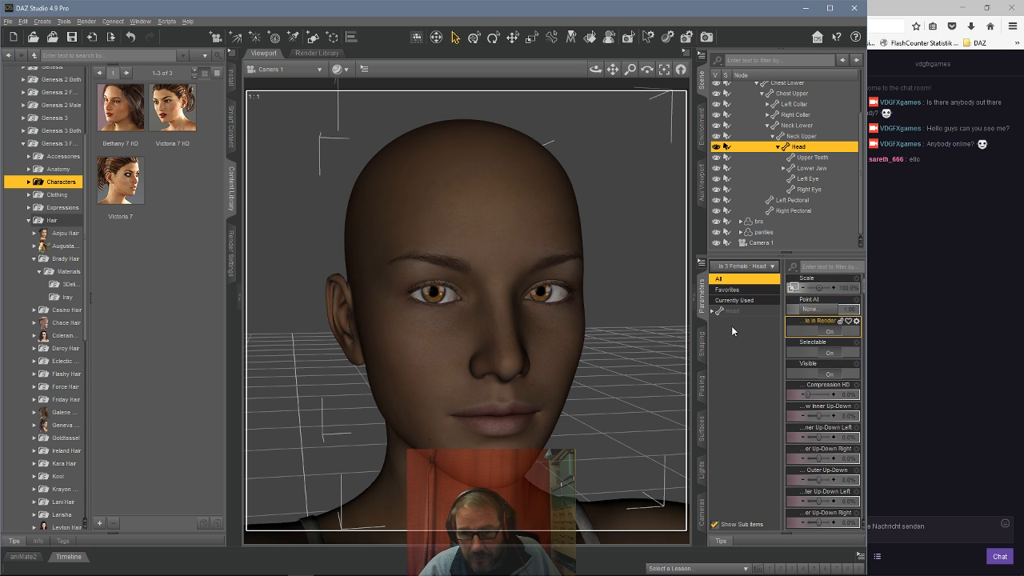
left_click_drag(693, 327, 640, 328)
scroll(775, 340, "down", 3)
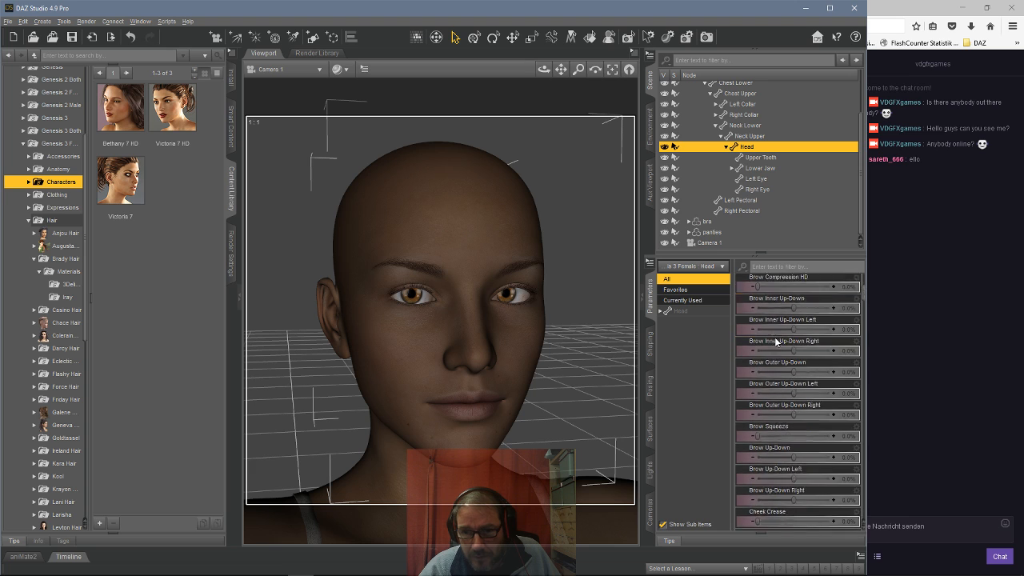
left_click_drag(755, 329, 827, 330)
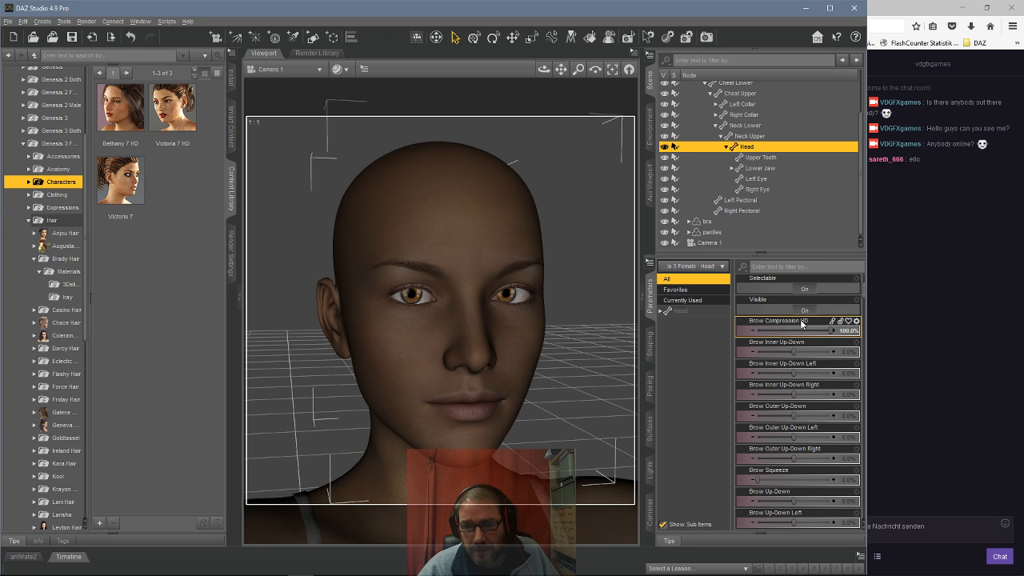
mouse_move(804, 323)
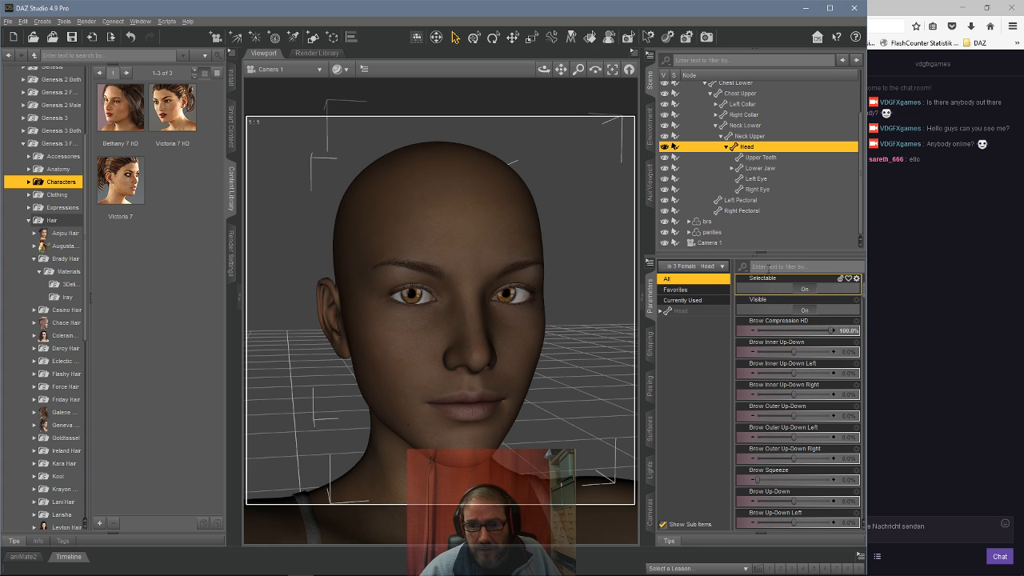
Filter the head's parameters by "HD", set Cheeks Dimple Crease HD and Nose Compression HD to 100%, and clear the filter.
left_click(745, 268)
type("H")
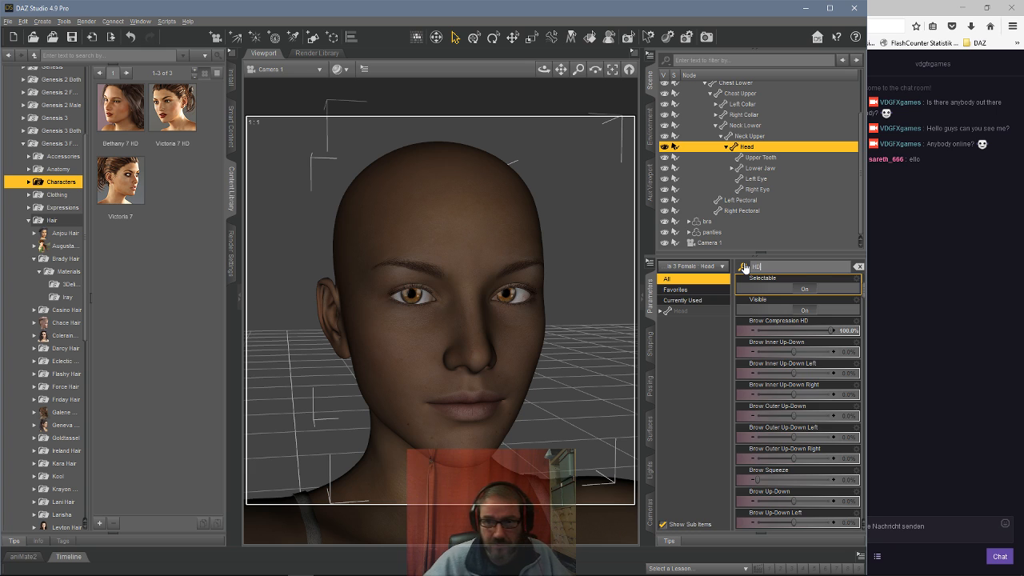
type("D")
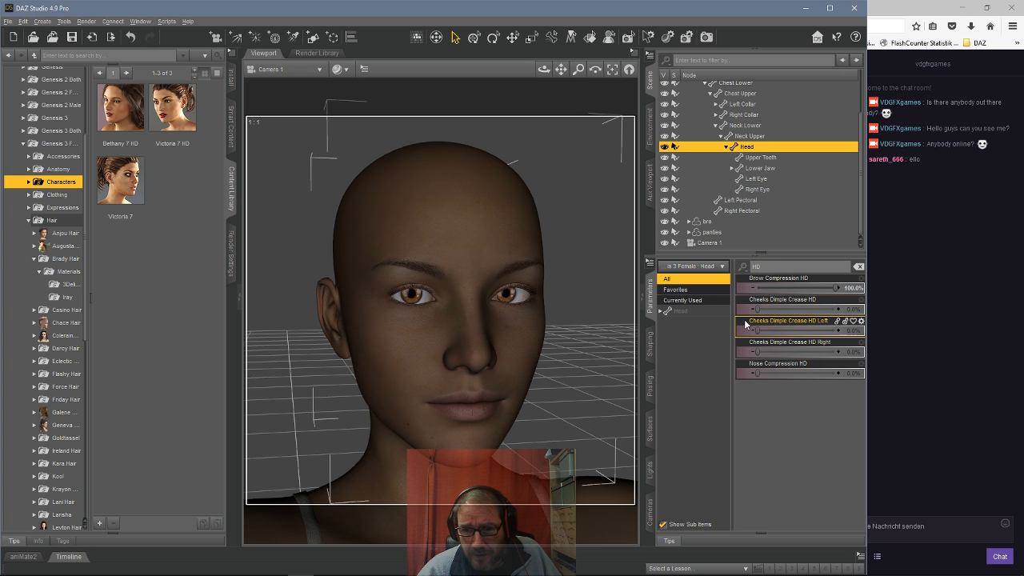
left_click_drag(752, 309, 850, 308)
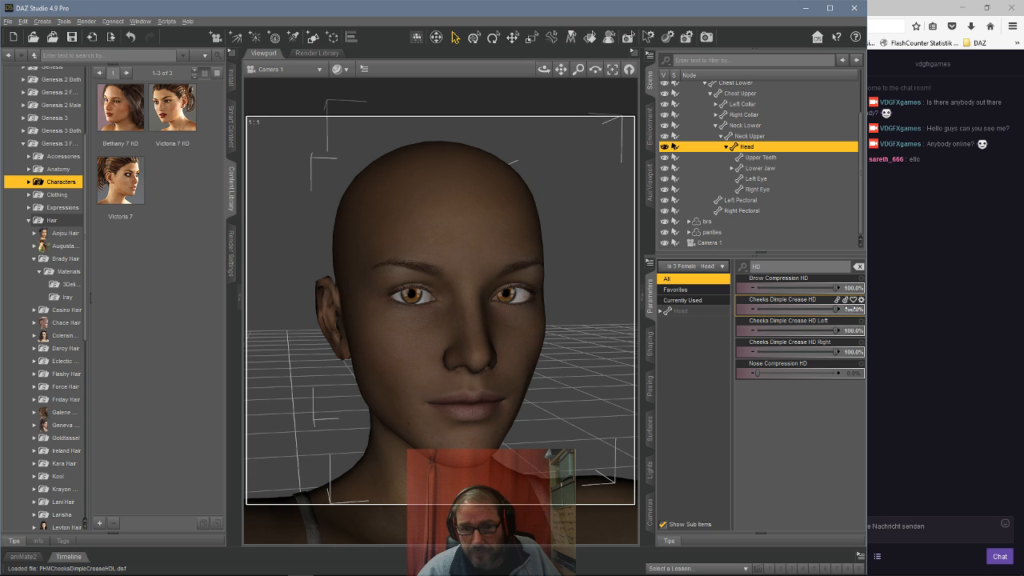
left_click_drag(759, 371, 845, 360)
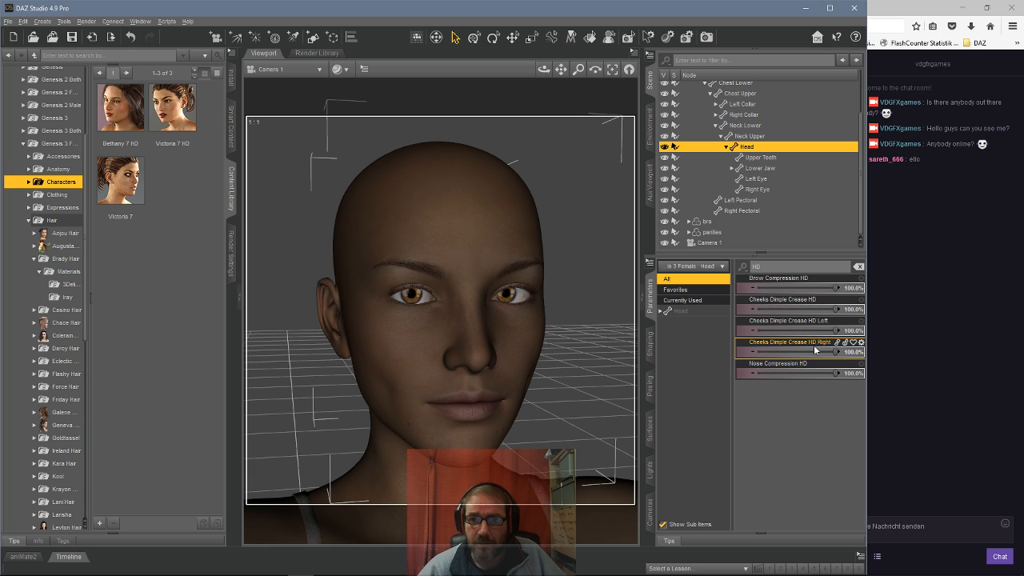
left_click(859, 268)
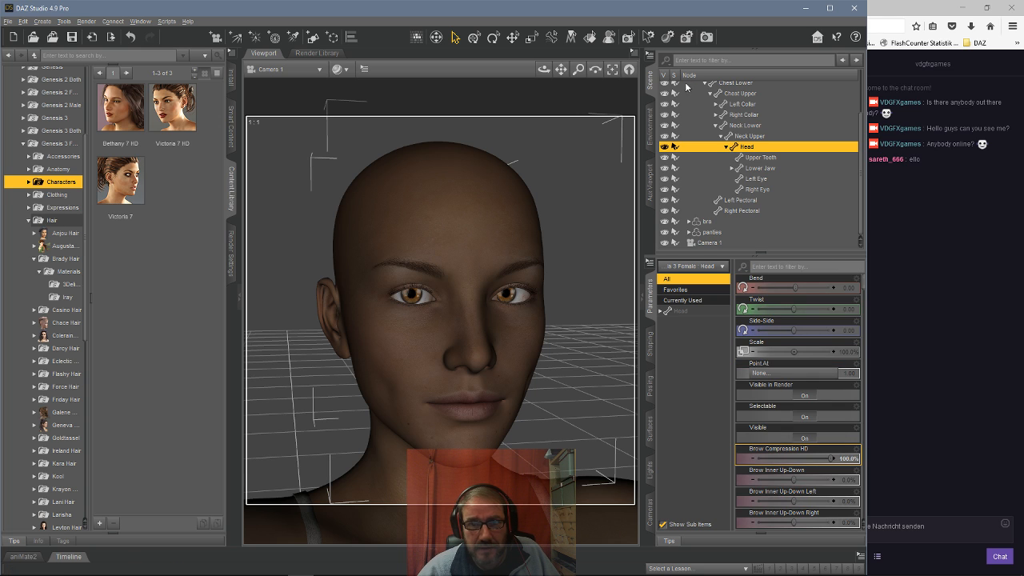
Preview the head in the viewport with NVIDIA Iray shading and bring up the Twitch chat window in Firefox.
left_click(339, 69)
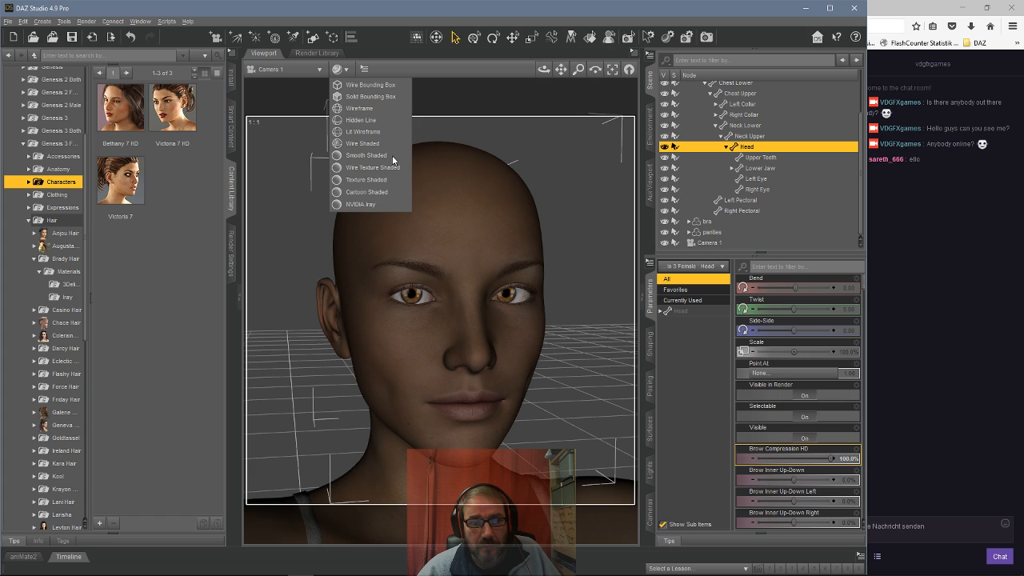
left_click(361, 205)
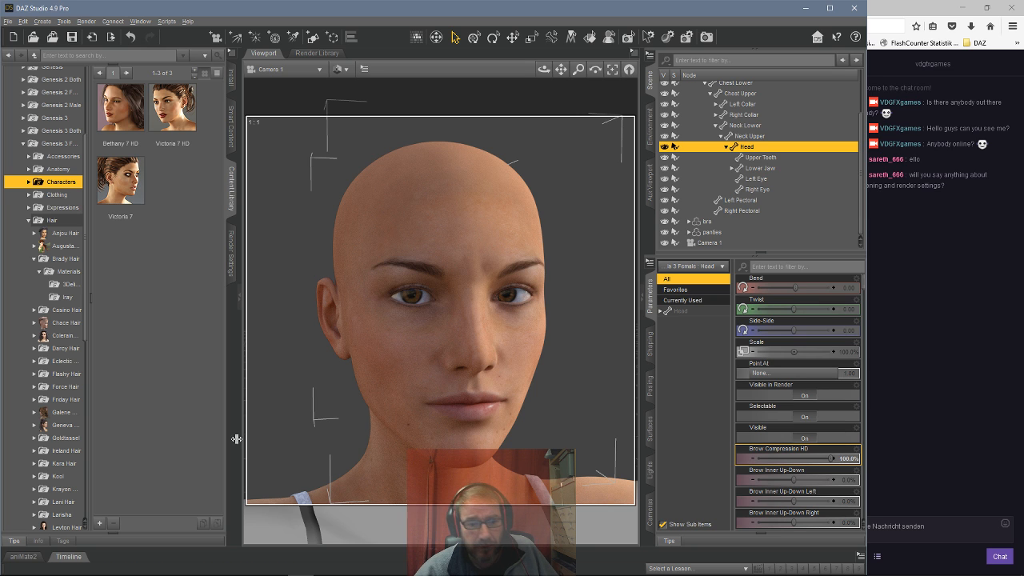
left_click(146, 562)
left_click(199, 528)
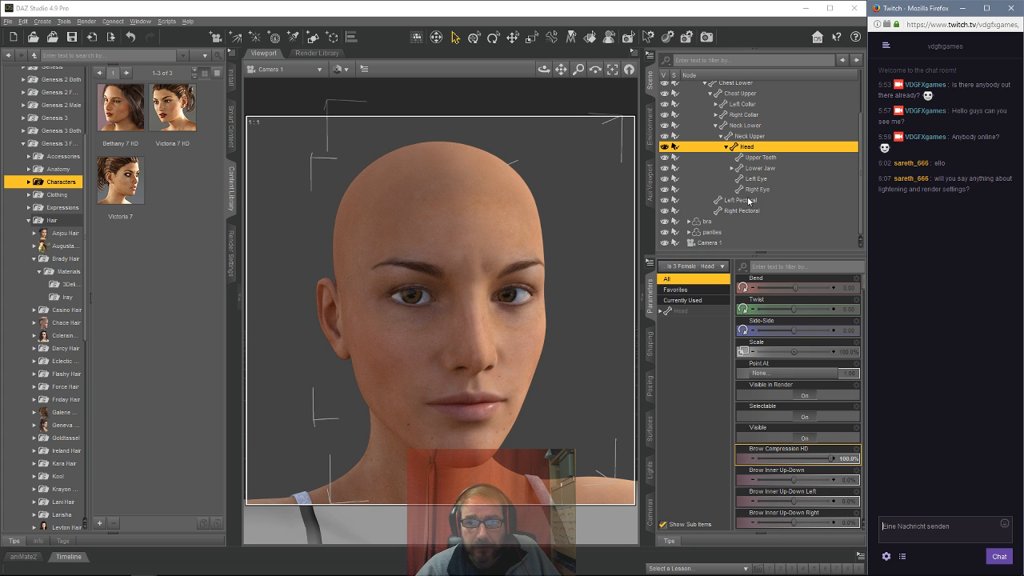
Set the head's Brow Up-Down parameter to 62% and switch the viewport to Texture Shaded display.
scroll(767, 355, "down", 2)
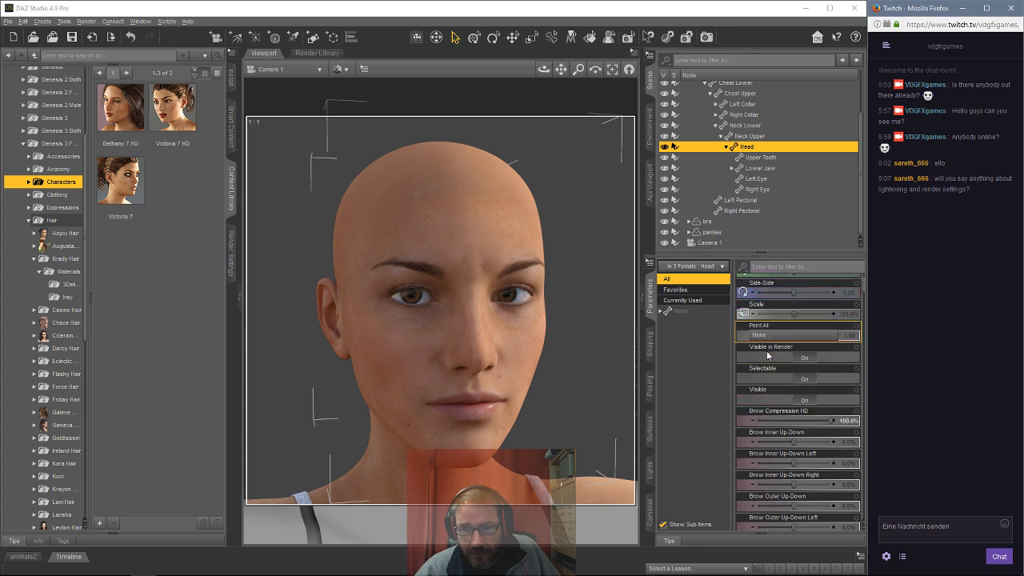
scroll(767, 352, "down", 5)
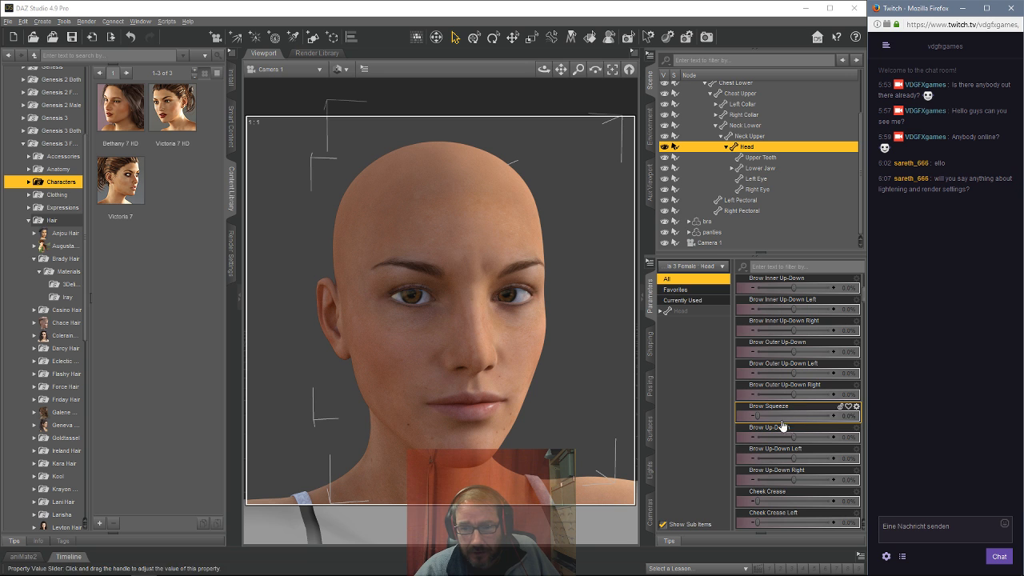
left_click_drag(791, 435, 816, 436)
left_click(340, 70)
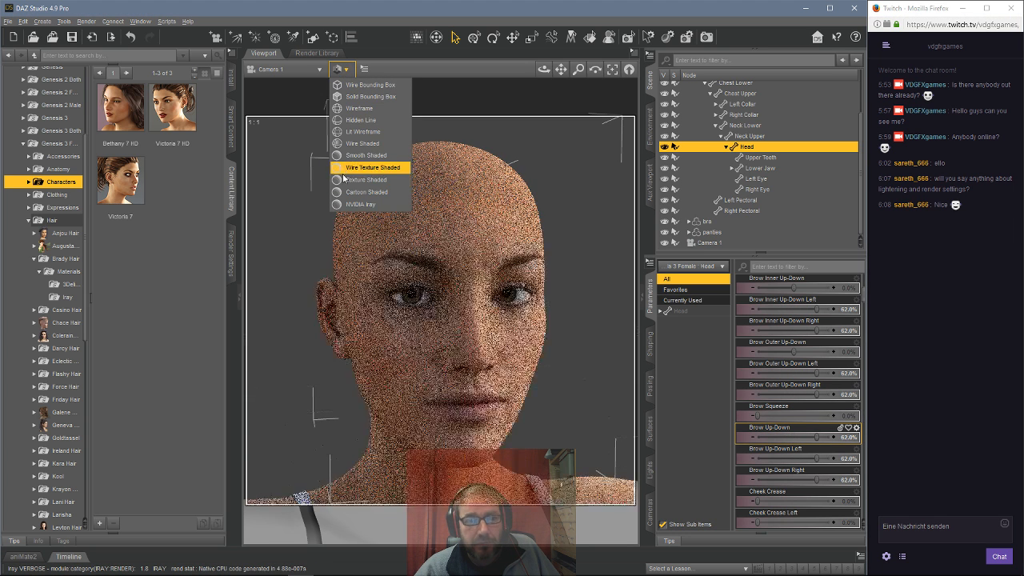
left_click(352, 179)
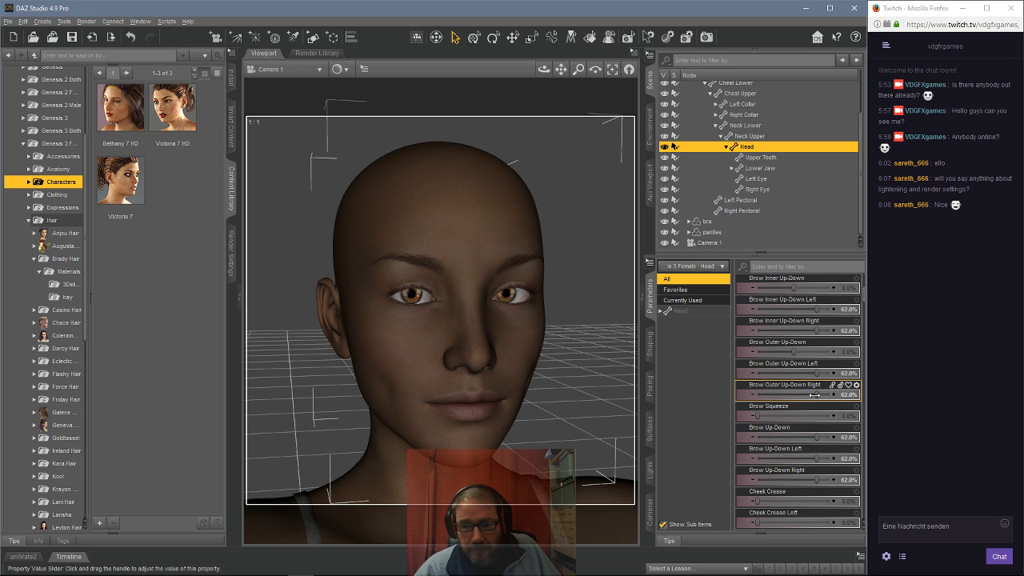
Set Brow Inner Up-Down Left to 100% and Right to 29.9%, Brow Outer Up-Down to 0.73% and Brow Outer Up-Down Left to about 15%.
left_click_drag(815, 395, 808, 397)
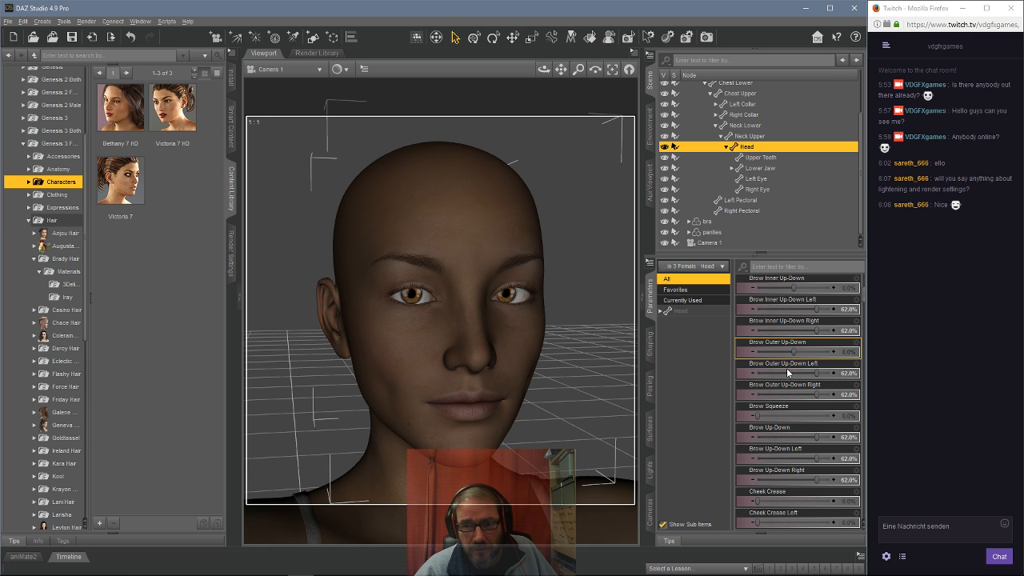
mouse_move(542, 72)
left_mouse_down()
mouse_move(544, 104)
mouse_move(543, 75)
left_mouse_up()
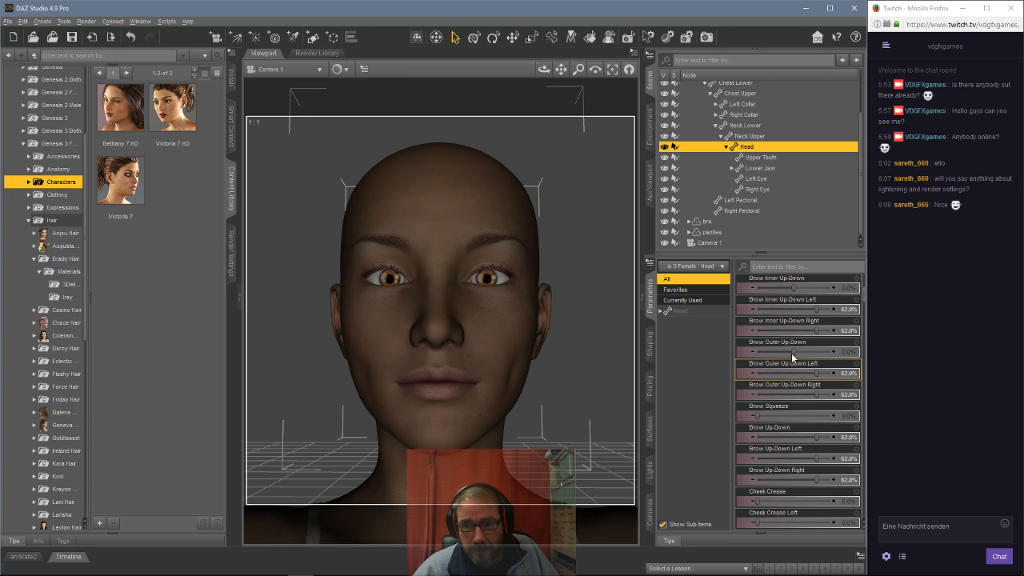
mouse_move(794, 351)
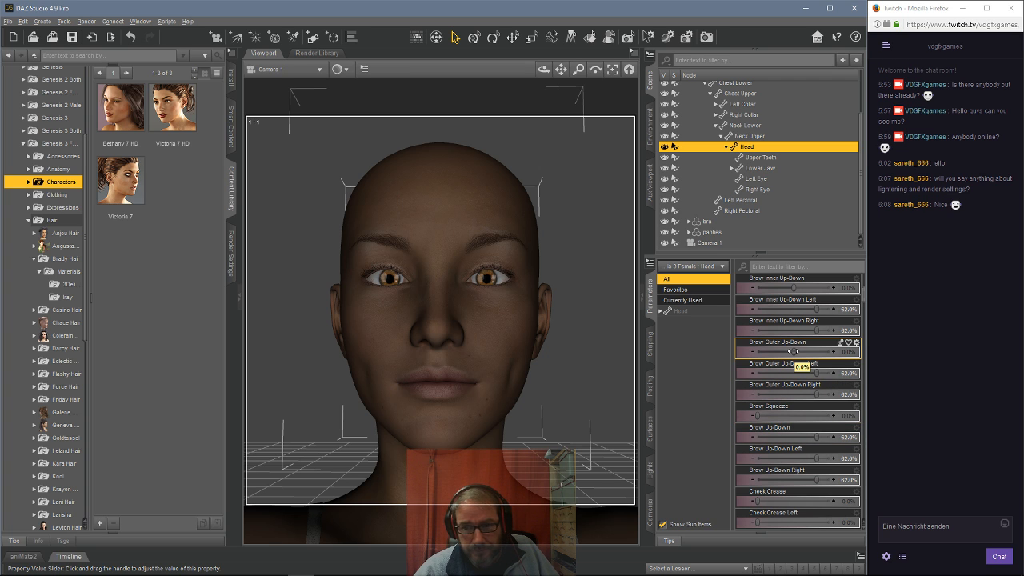
left_click_drag(816, 309, 838, 322)
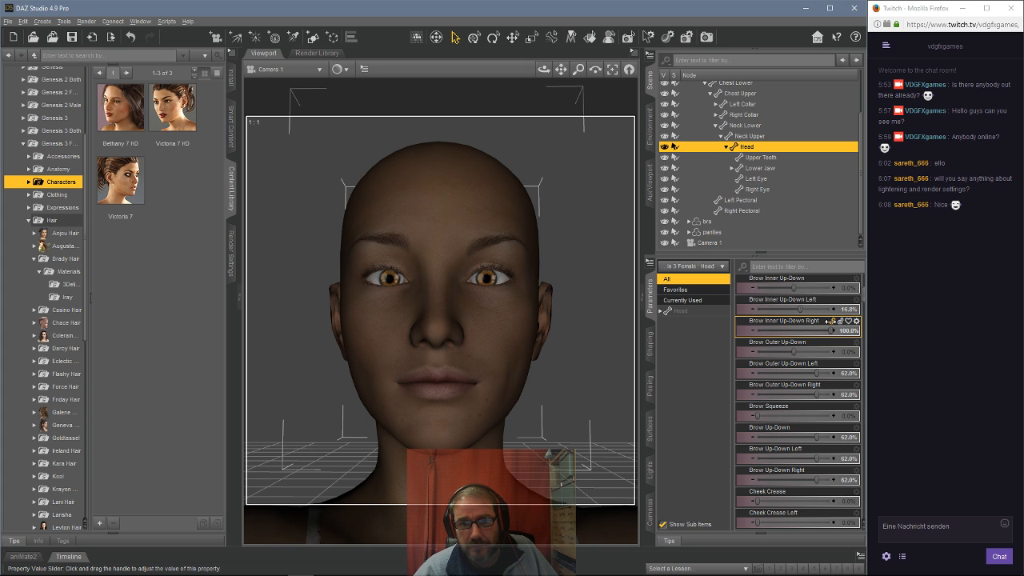
mouse_move(832, 329)
left_mouse_down()
mouse_move(795, 332)
mouse_move(804, 331)
mouse_move(788, 309)
mouse_move(774, 310)
mouse_move(845, 310)
mouse_move(796, 311)
mouse_move(832, 310)
left_mouse_up()
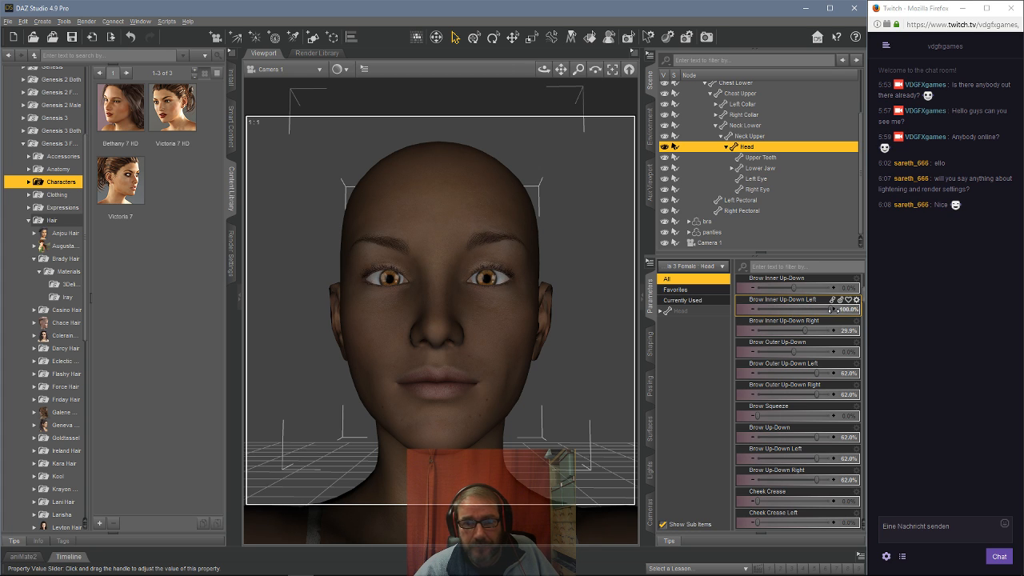
left_click_drag(795, 350, 799, 372)
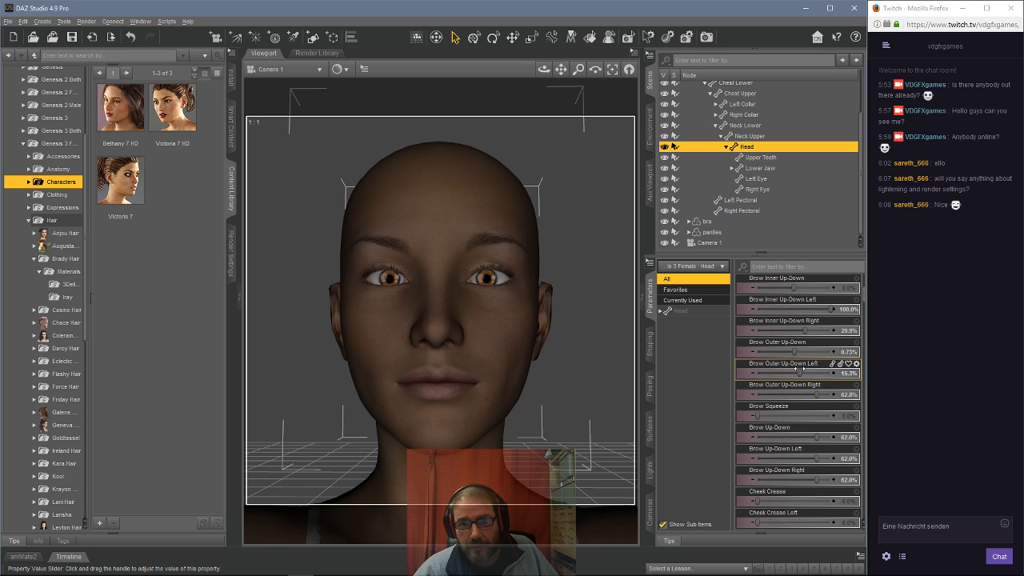
Set the head's Cheek Crease parameter to 84.7%, with Cheek Crease Left at 89.1%.
mouse_move(544, 69)
left_mouse_down()
mouse_move(572, 70)
mouse_move(546, 68)
mouse_move(562, 69)
left_mouse_up()
scroll(774, 348, "down", 5)
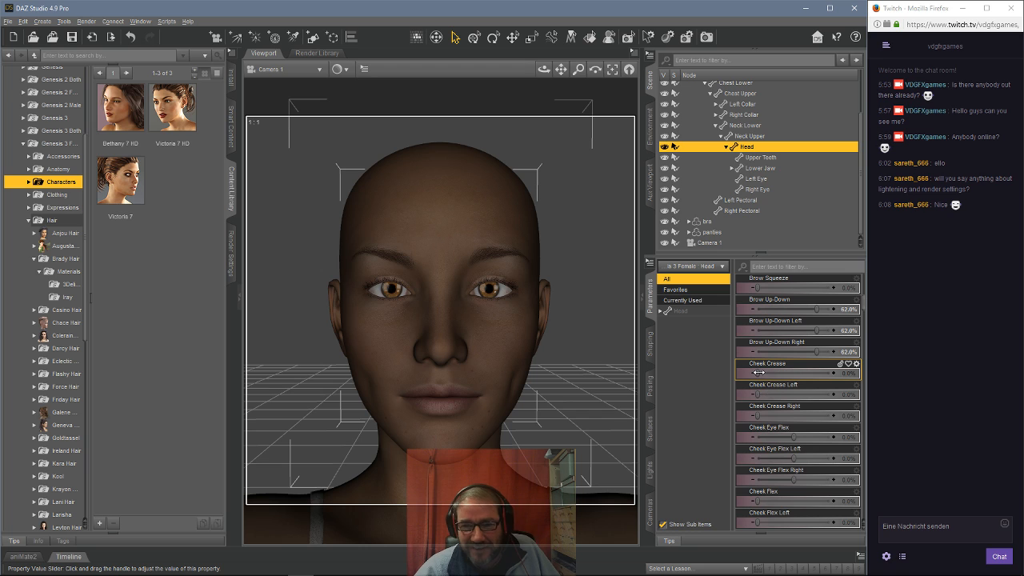
mouse_move(758, 372)
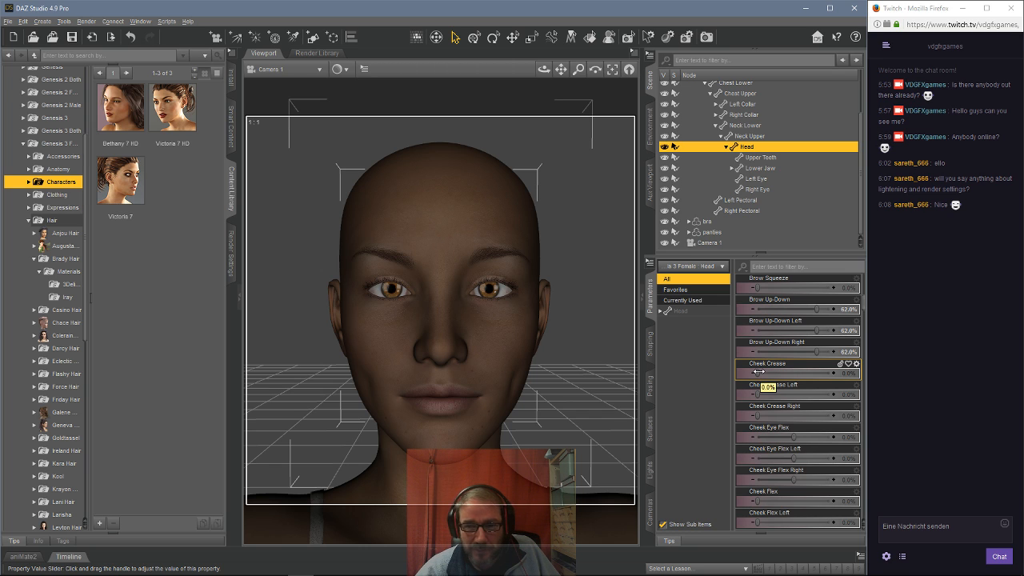
left_click_drag(759, 372, 818, 364)
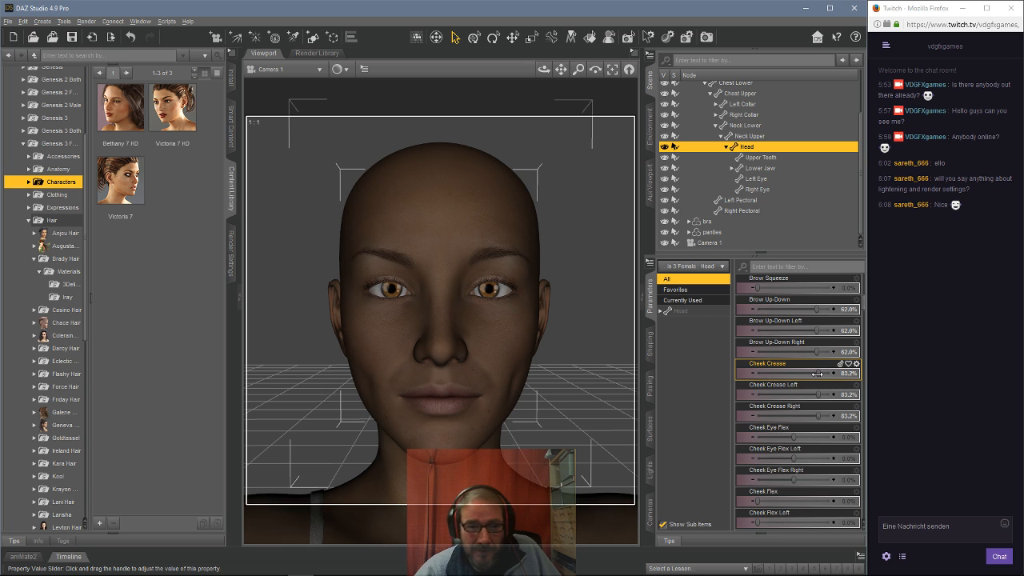
mouse_move(818, 373)
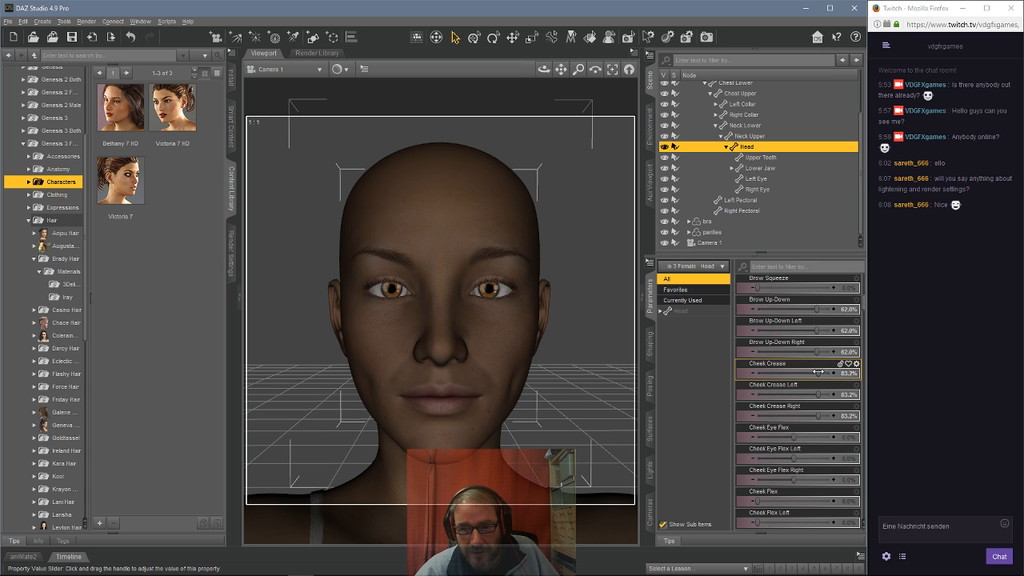
mouse_move(818, 372)
left_mouse_down()
mouse_move(762, 371)
mouse_move(831, 365)
mouse_move(800, 370)
mouse_move(816, 370)
mouse_move(800, 385)
mouse_move(833, 385)
mouse_move(817, 390)
left_mouse_up()
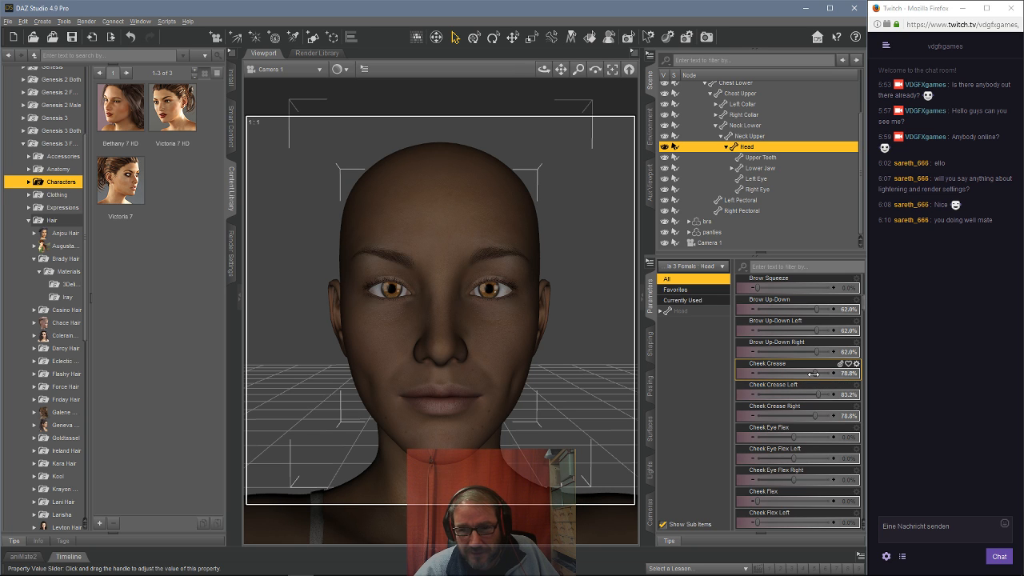
mouse_move(813, 375)
left_mouse_down()
mouse_move(800, 377)
mouse_move(820, 376)
left_mouse_up()
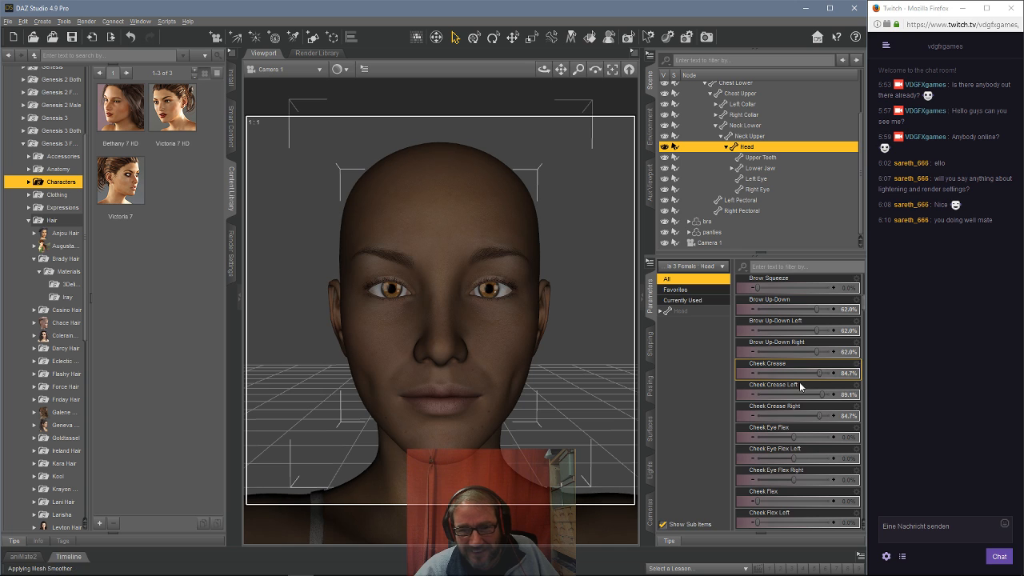
Set the head's Cheek Eye Flex to 79.6%, Cheek Flex to 89.1% and Cheeks Balloon to 35.8%.
scroll(797, 386, "down", 3)
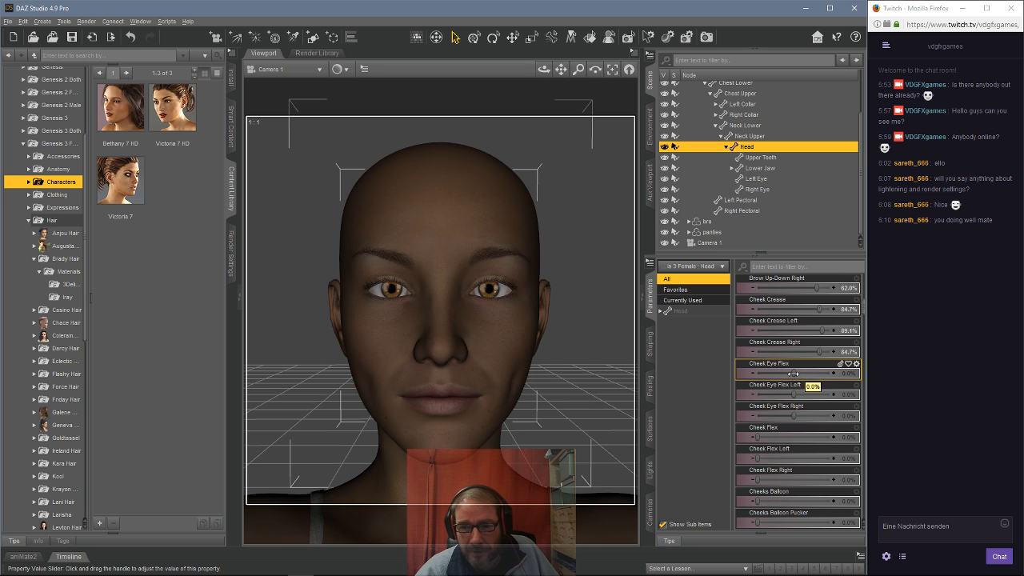
left_click_drag(792, 373, 825, 373)
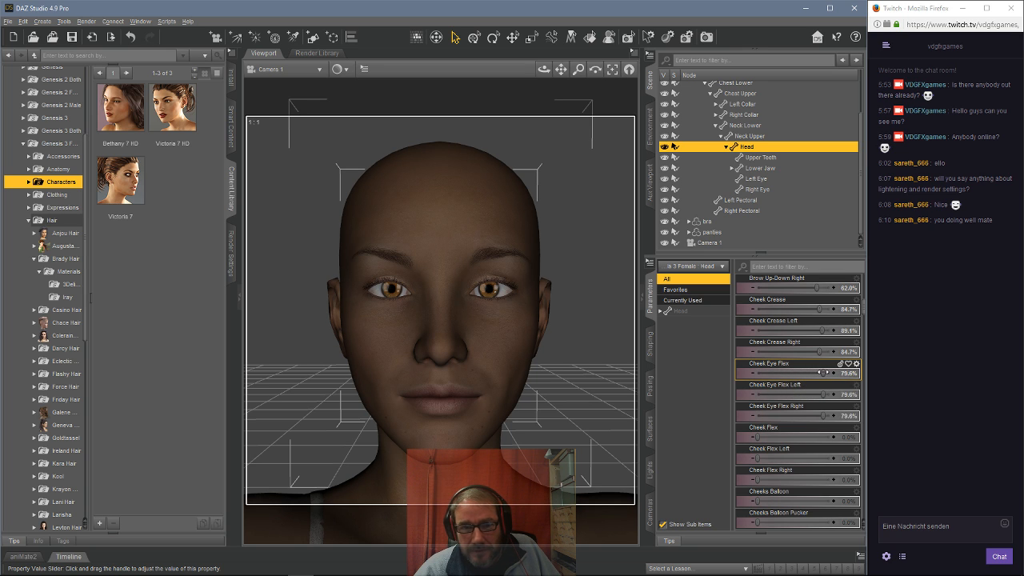
scroll(757, 369, "down", 3)
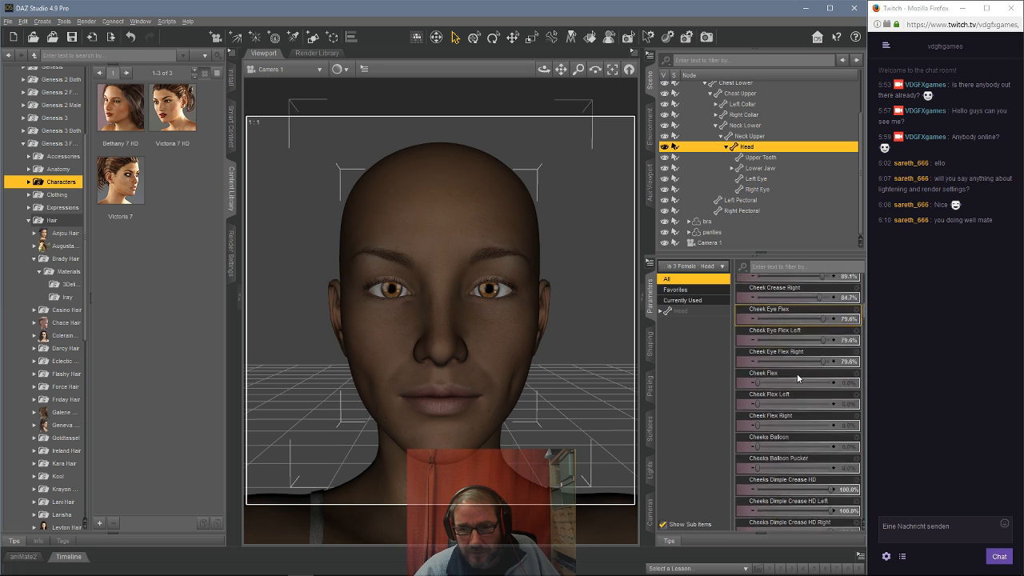
left_click_drag(756, 373, 822, 373)
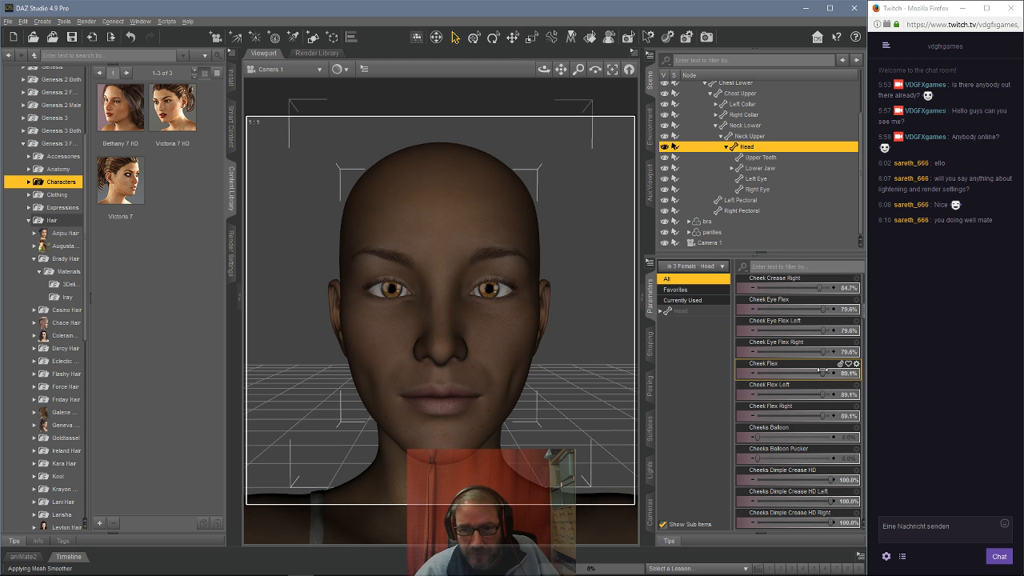
scroll(778, 376, "down", 2)
left_click_drag(755, 373, 780, 373)
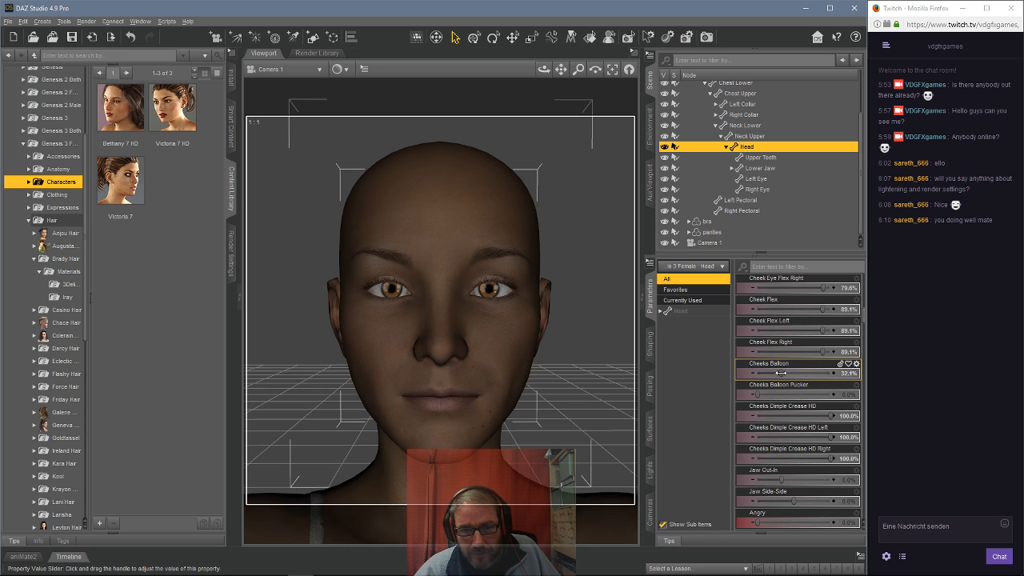
Set the head's Jaw Out-In parameter to -33.6%, judging the chin in profile view.
scroll(783, 373, "down", 3)
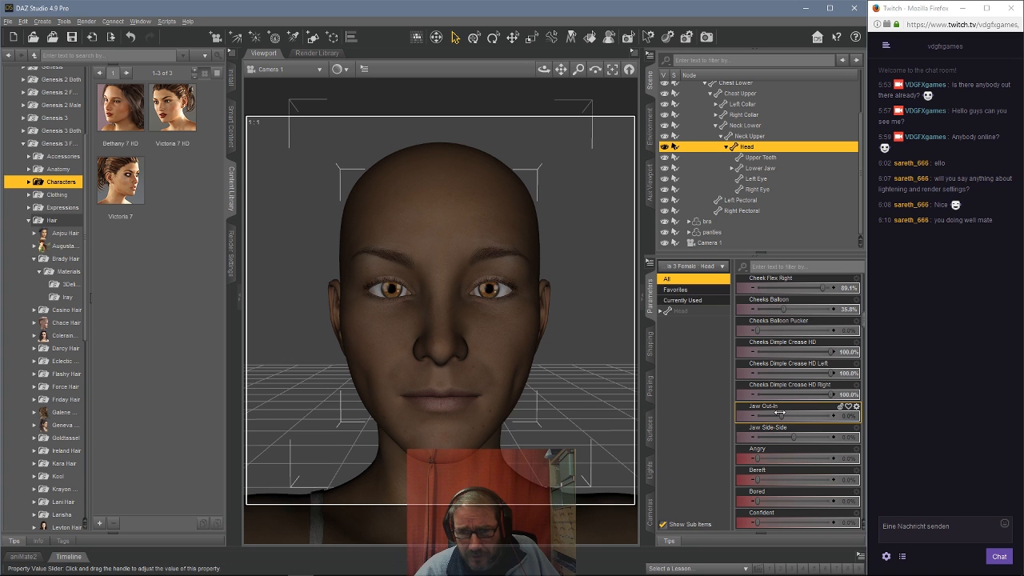
left_click_drag(543, 68, 619, 71)
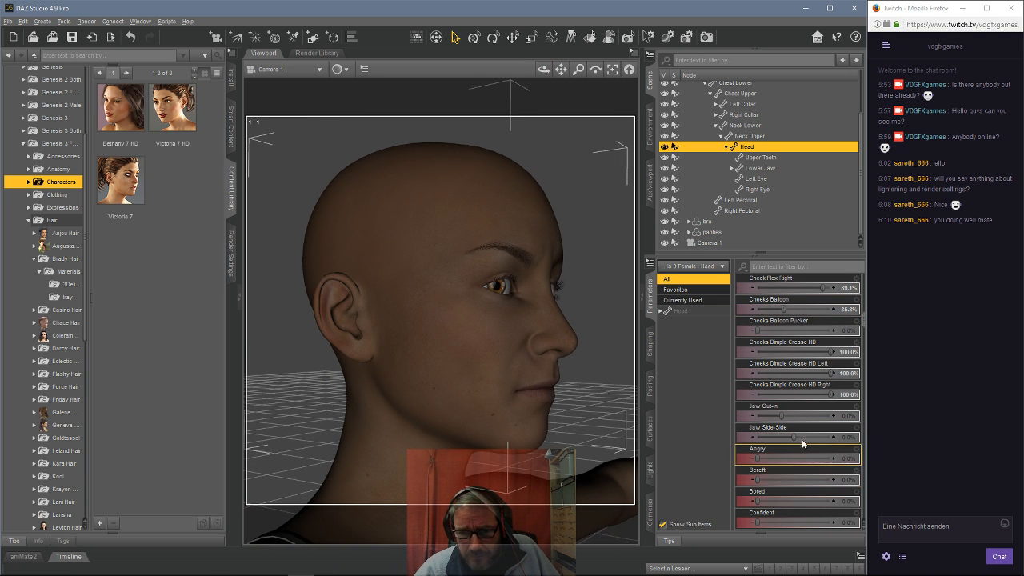
mouse_move(788, 417)
left_mouse_down()
mouse_move(806, 415)
mouse_move(770, 416)
left_mouse_up()
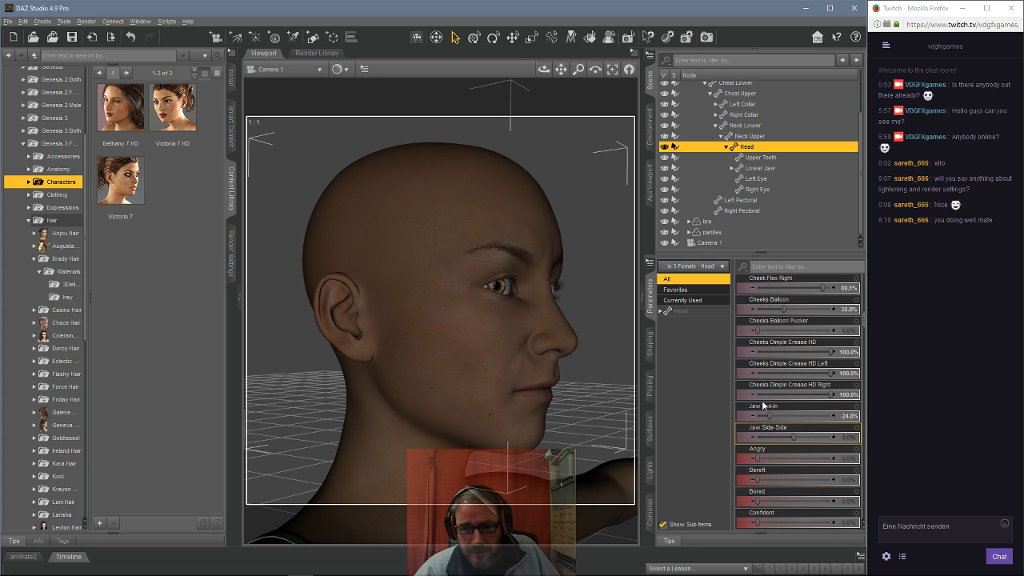
mouse_move(770, 414)
left_mouse_down()
mouse_move(759, 414)
mouse_move(788, 412)
left_mouse_up()
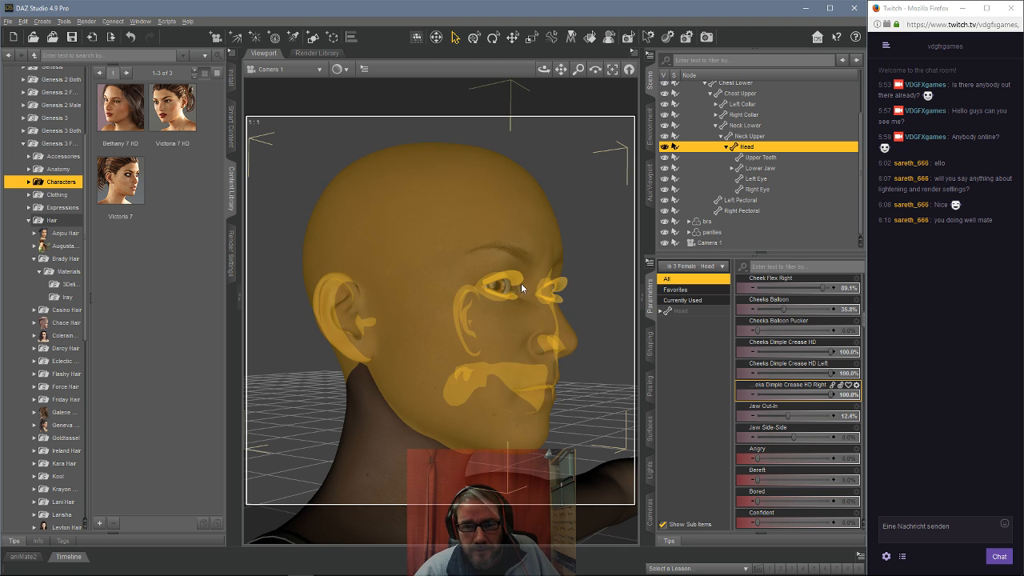
left_click_drag(544, 70, 544, 71)
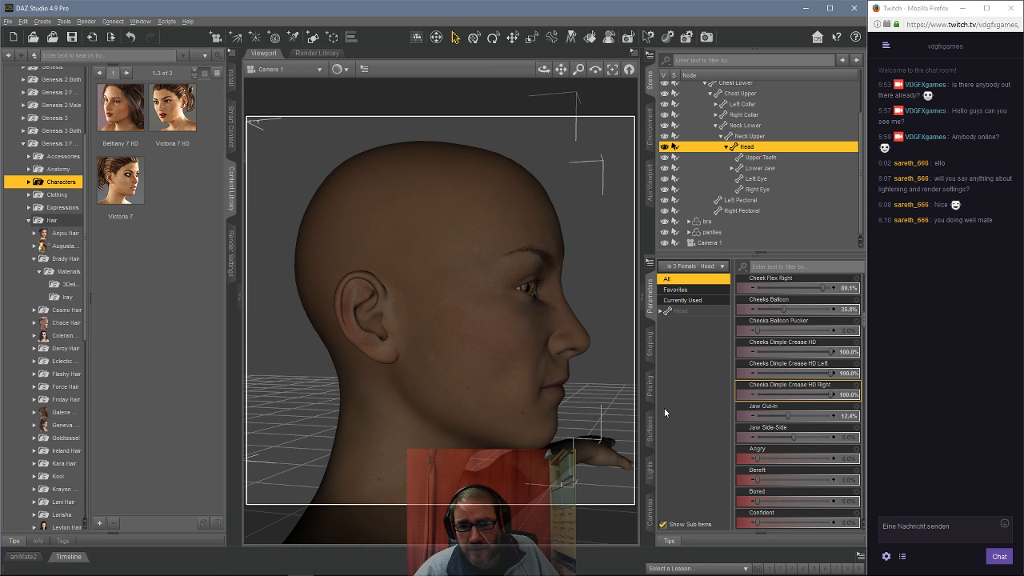
mouse_move(789, 414)
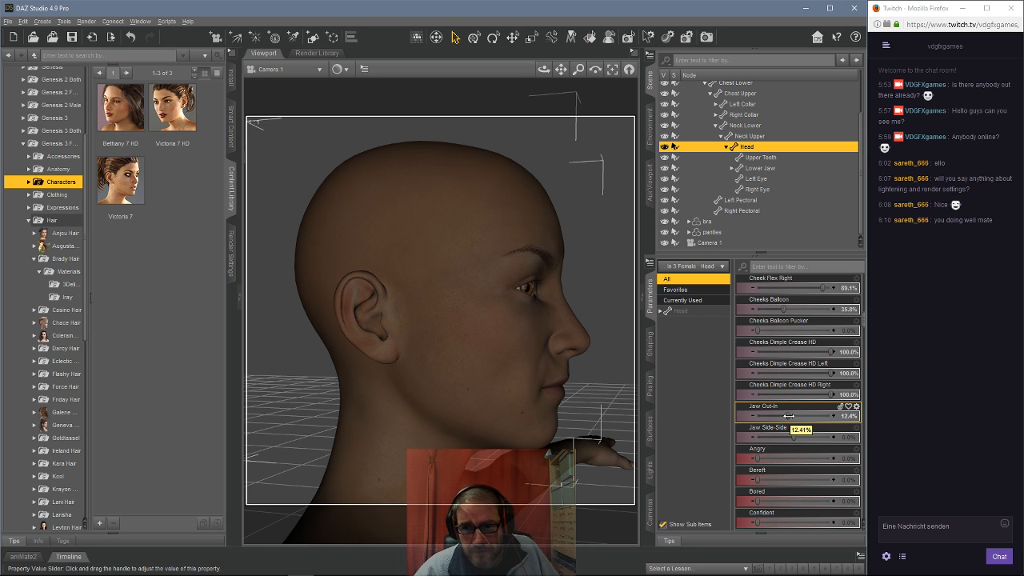
left_click_drag(788, 416, 765, 418)
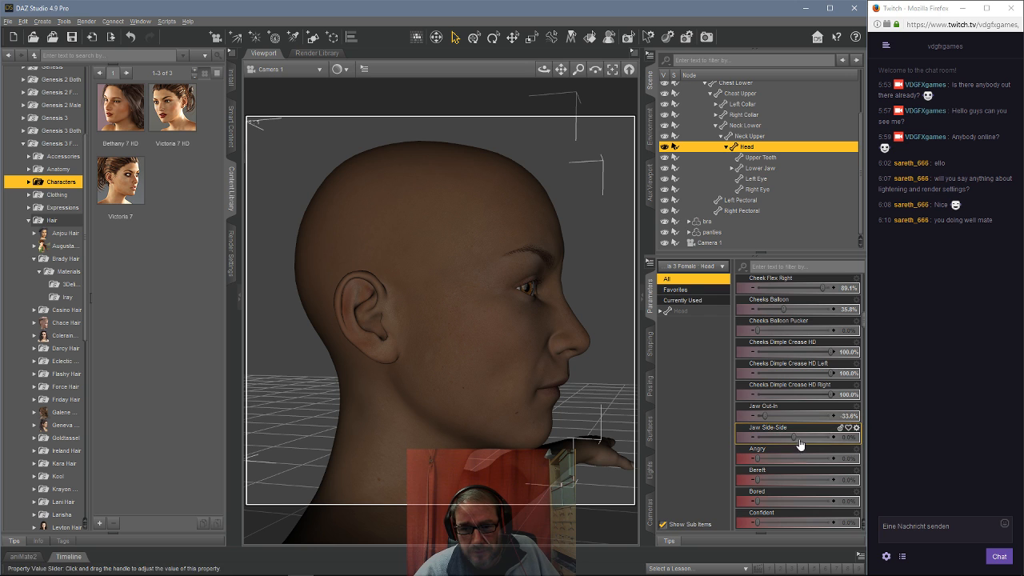
Filter the head's parameters by "open" and set Mouth Open to 50.7%.
left_click_drag(543, 69, 629, 80)
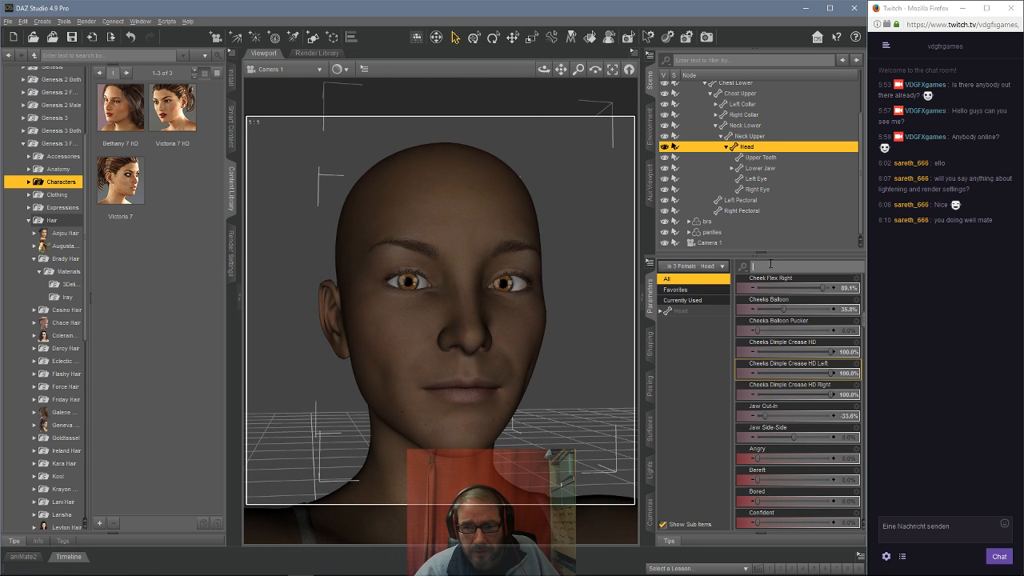
type("ope")
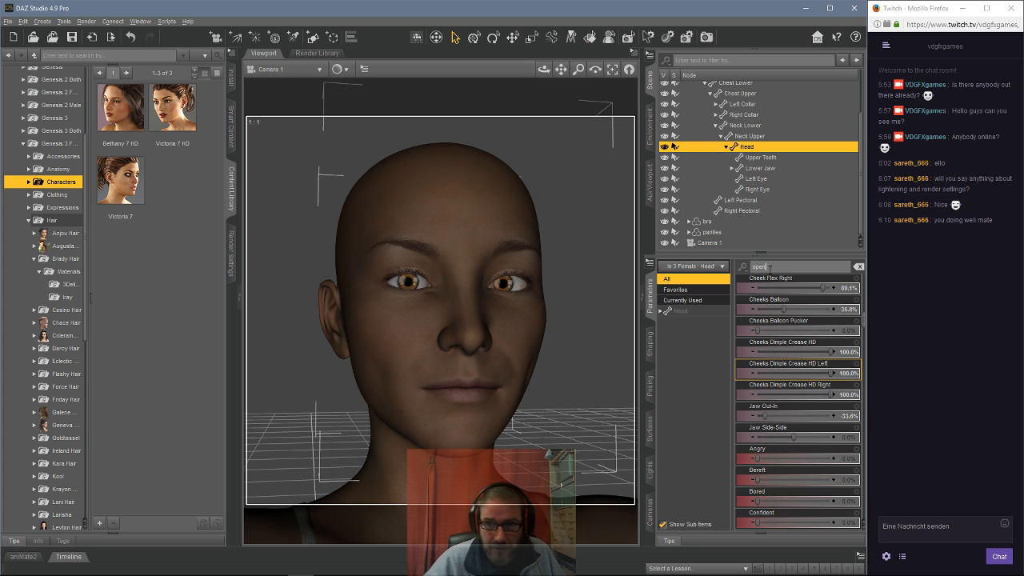
type("n")
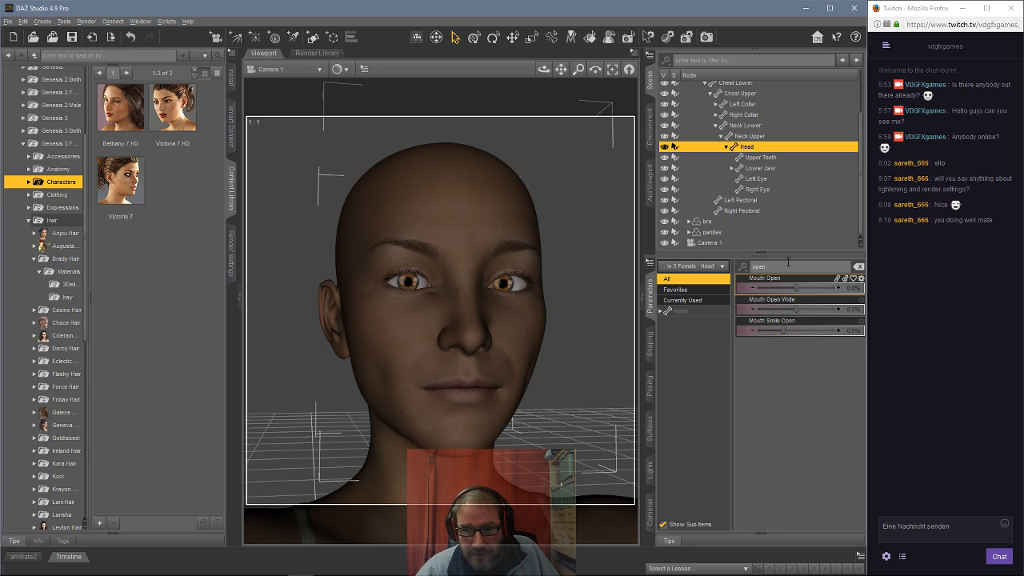
mouse_move(795, 288)
left_mouse_down()
mouse_move(828, 287)
mouse_move(815, 284)
left_mouse_up()
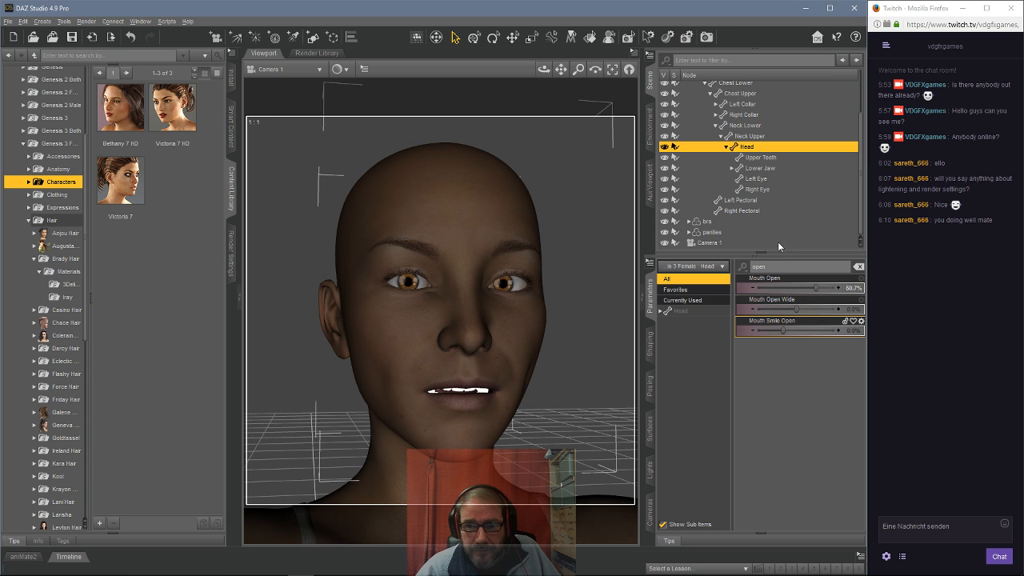
Filter the head's parameters by "mouth" and set Mouth Narrow to 22.6%.
key("Tab")
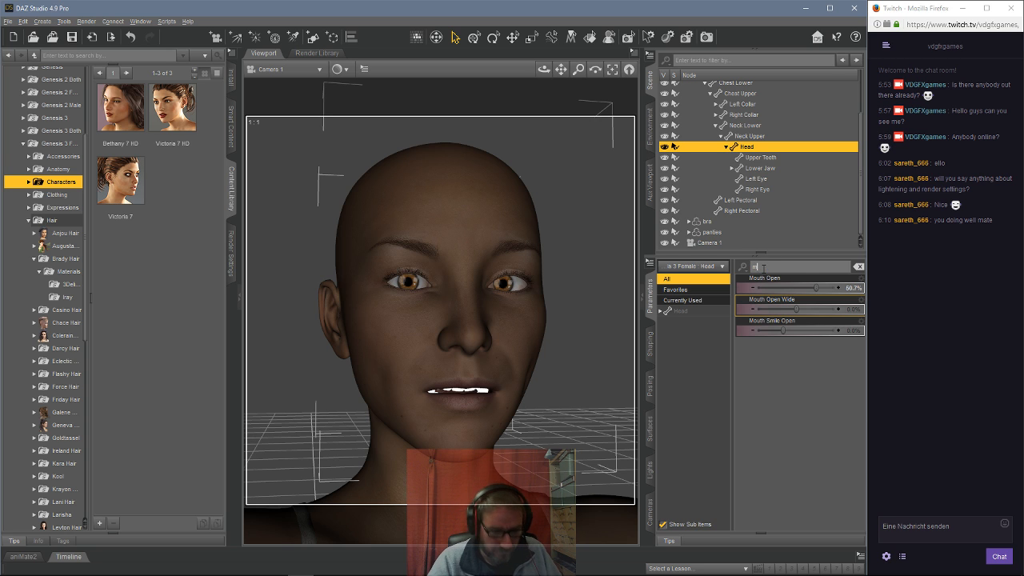
left_click(762, 268)
type("mouth")
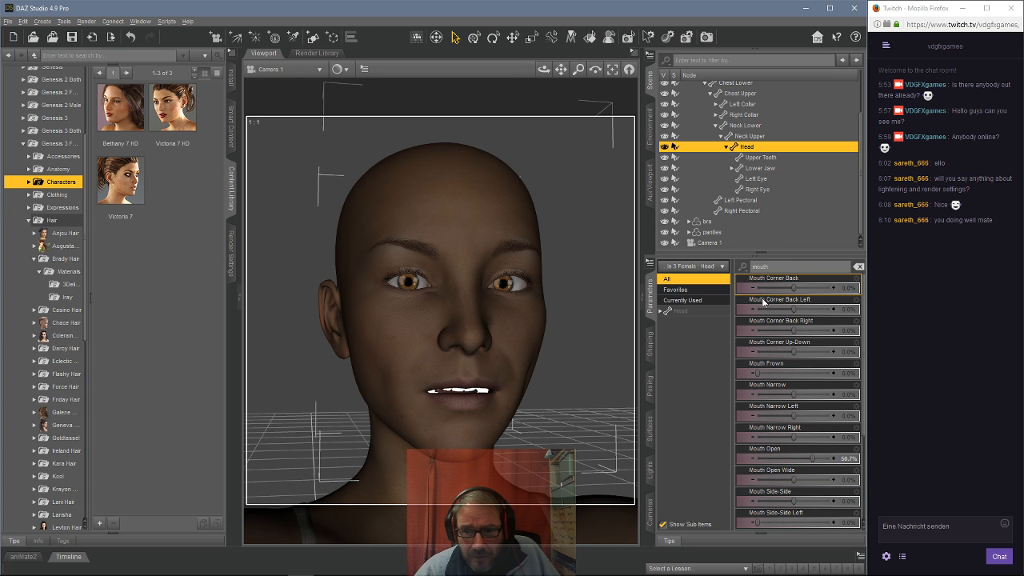
mouse_move(795, 394)
left_mouse_down()
mouse_move(780, 395)
mouse_move(824, 394)
mouse_move(733, 395)
mouse_move(802, 396)
left_mouse_up()
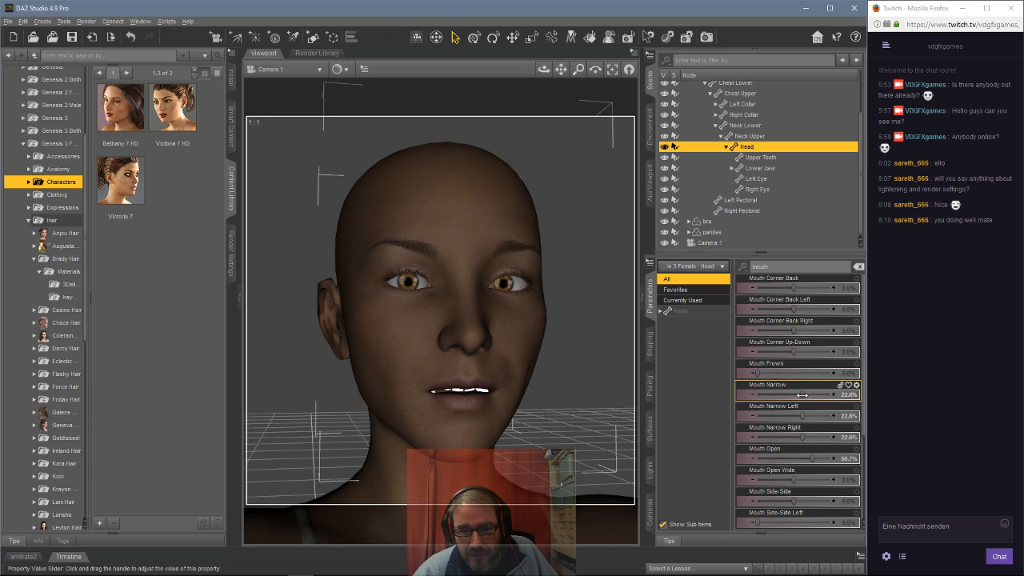
Filter the head's parameters by "lip" and set Lip Bottom In-Out to -81.0% and Lip Top In-Out to -37.2%.
left_click(757, 280)
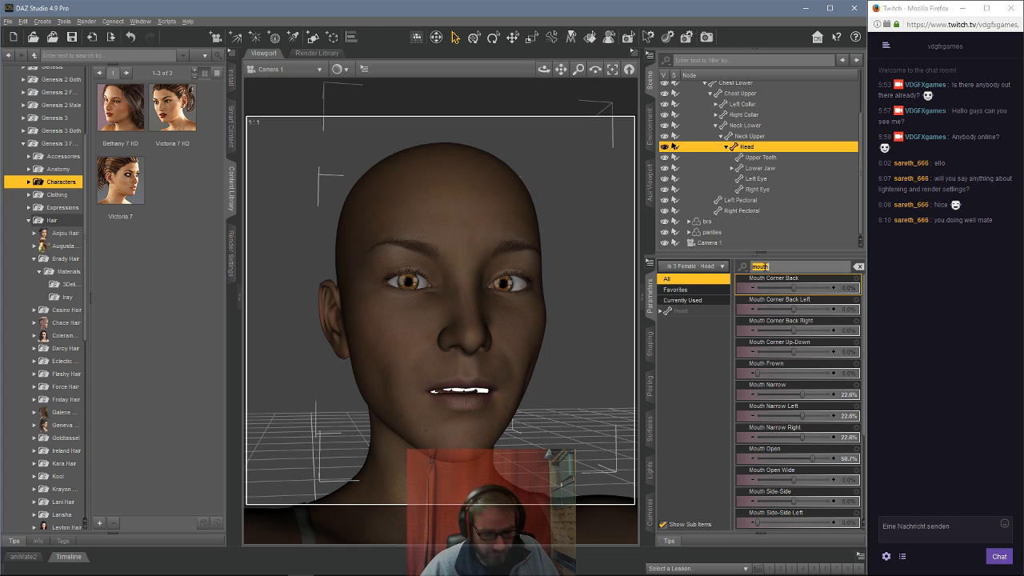
type("ip")
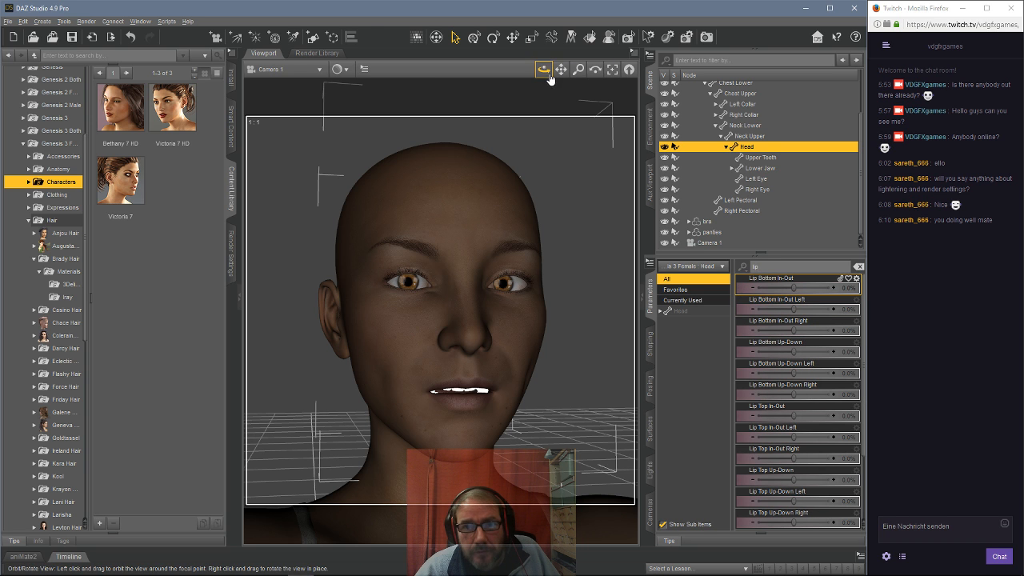
mouse_move(544, 69)
left_mouse_down()
mouse_move(488, 71)
mouse_move(550, 72)
left_mouse_up()
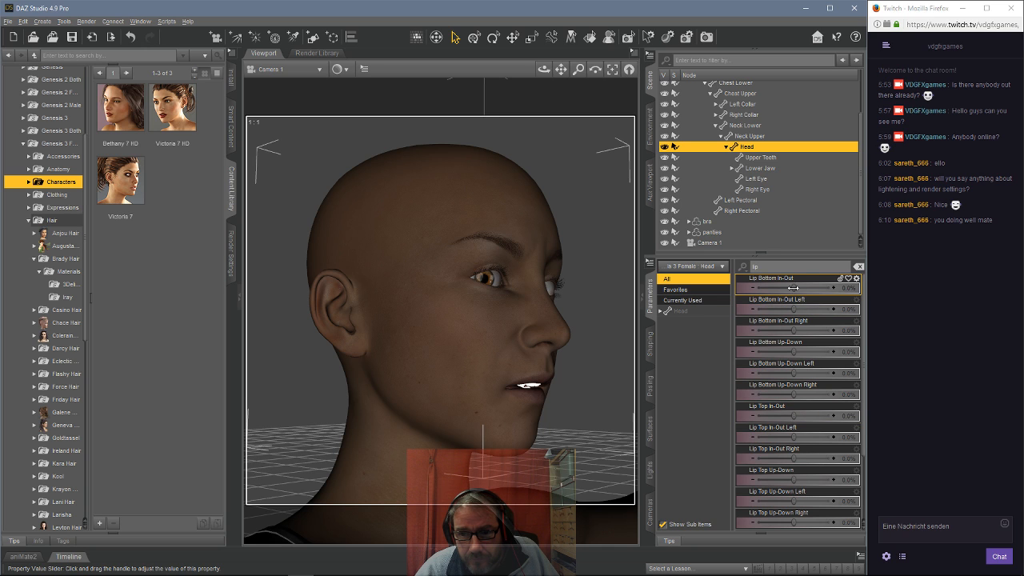
left_click_drag(793, 288, 760, 293)
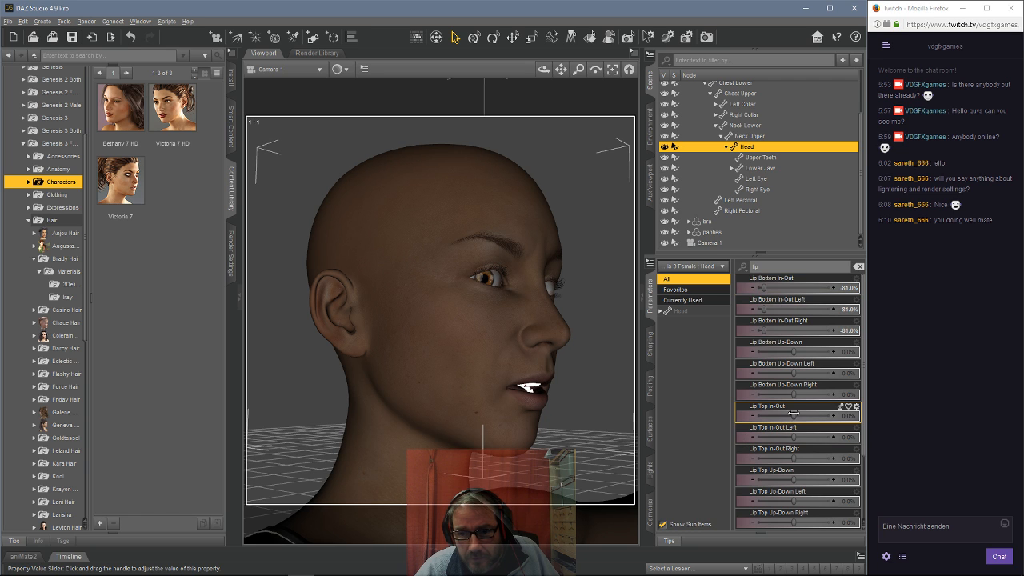
left_click_drag(792, 413, 780, 410)
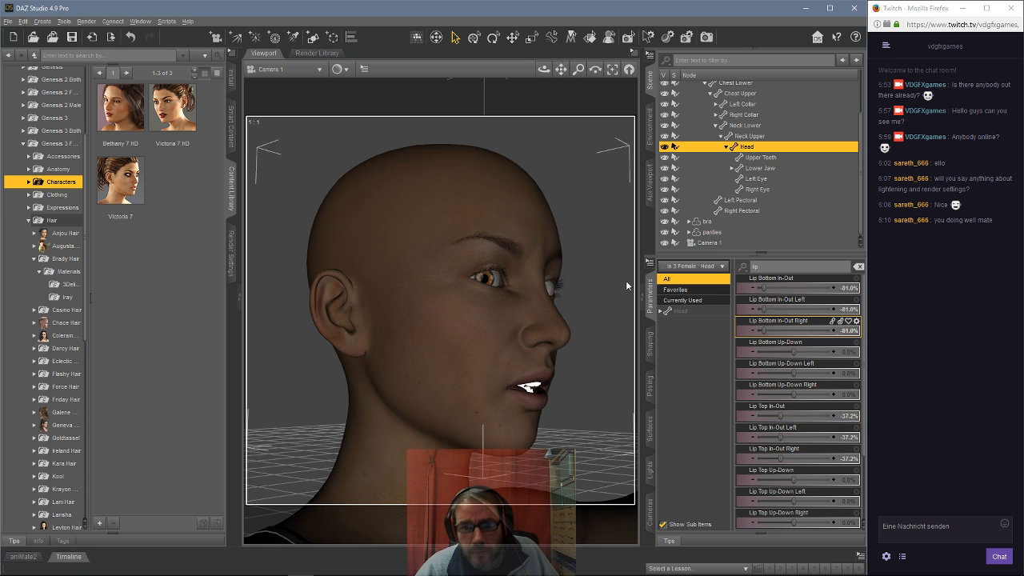
left_click_drag(544, 69, 582, 69)
Filter the head's parameters by "nose".
left_click(756, 277)
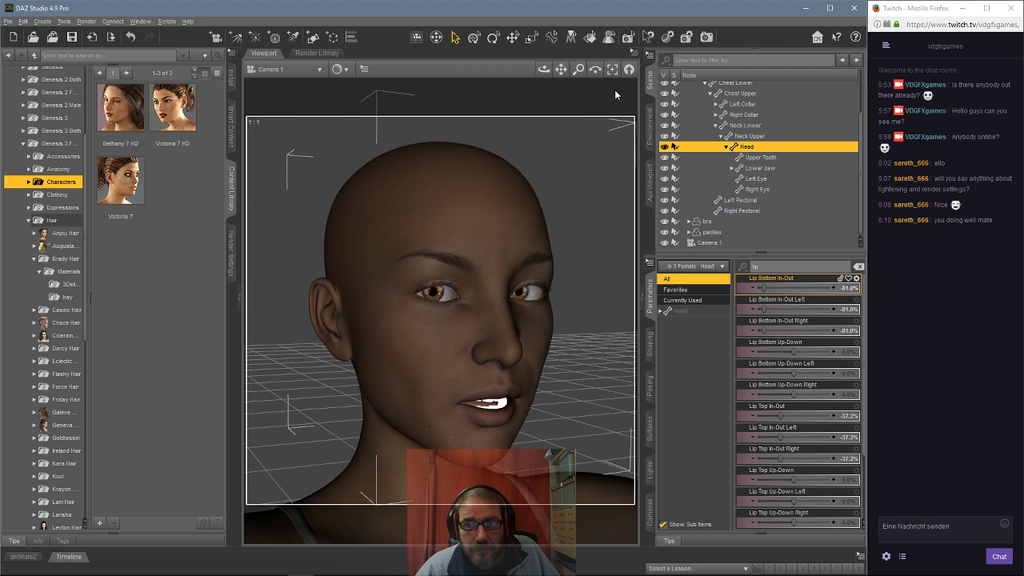
double_click(754, 267)
left_click(750, 288)
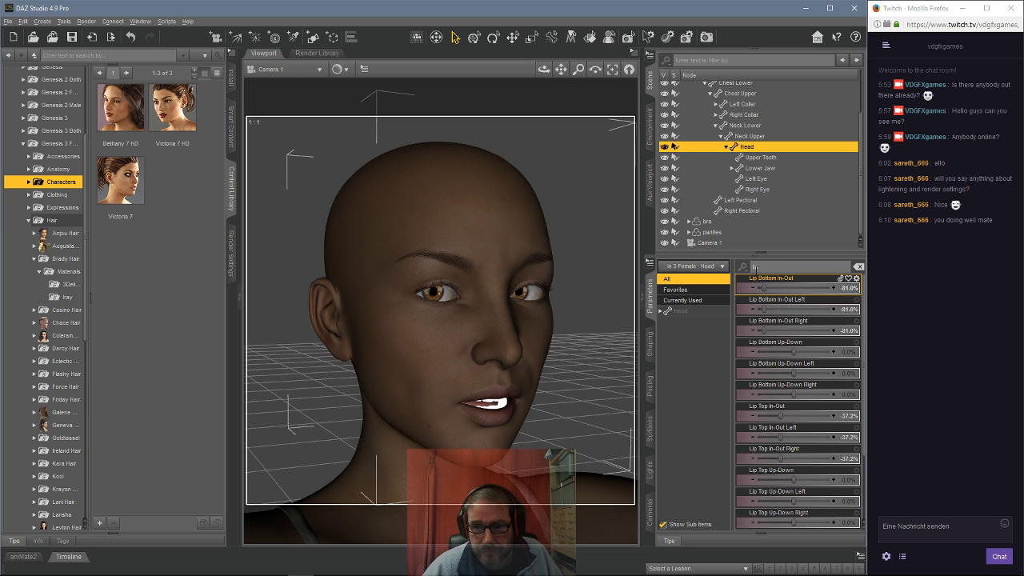
double_click(754, 266)
type("no")
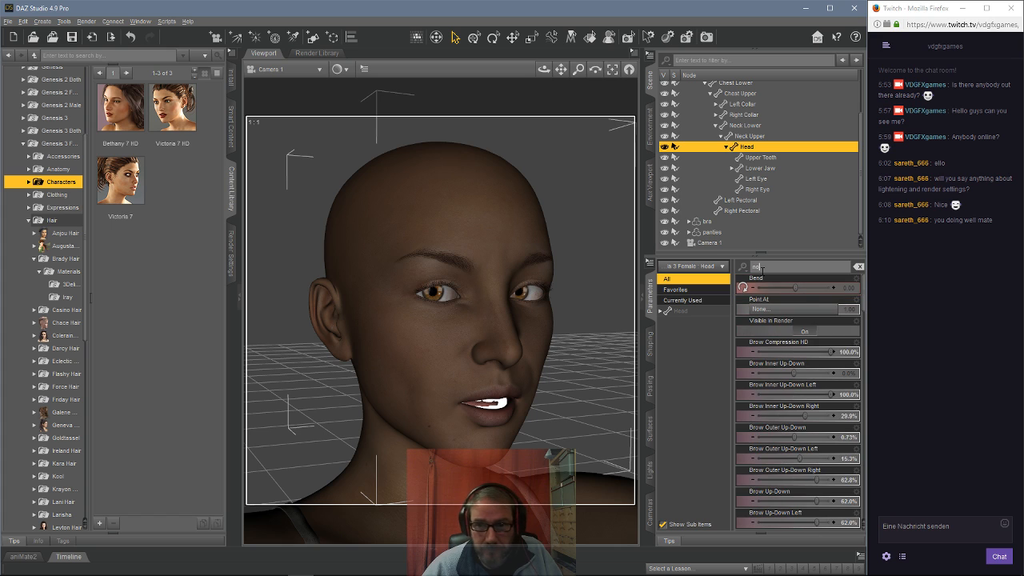
type("s")
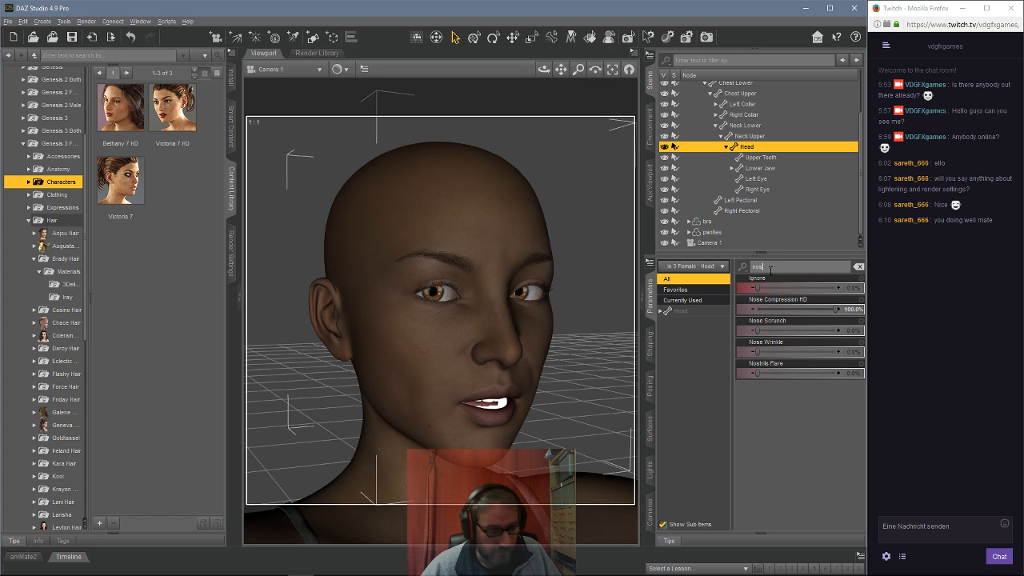
type("e")
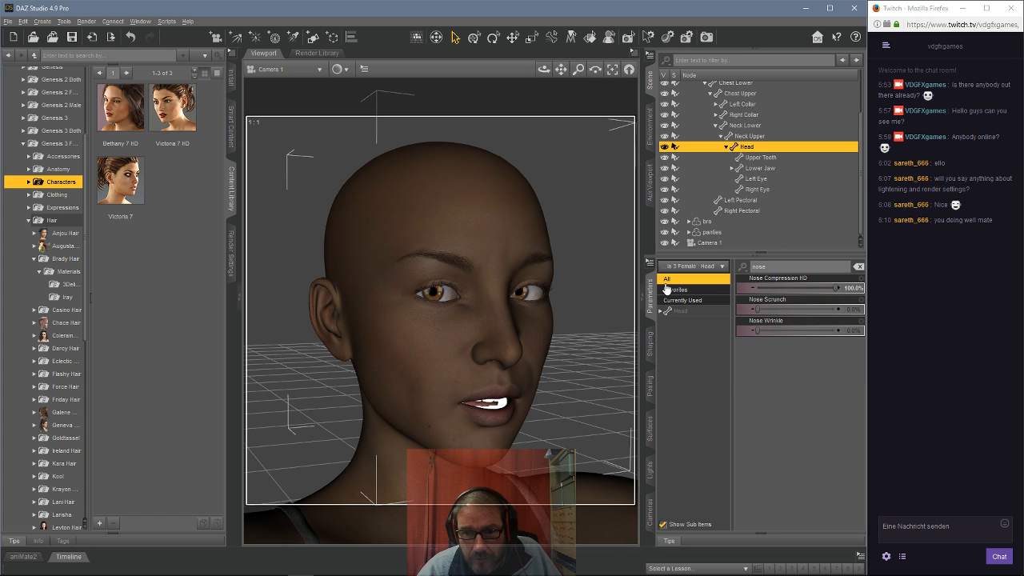
Select the whole Genesis 3 Female figure and set its Nose Bridge Depth to 34.3%.
scroll(728, 145, "up", 2)
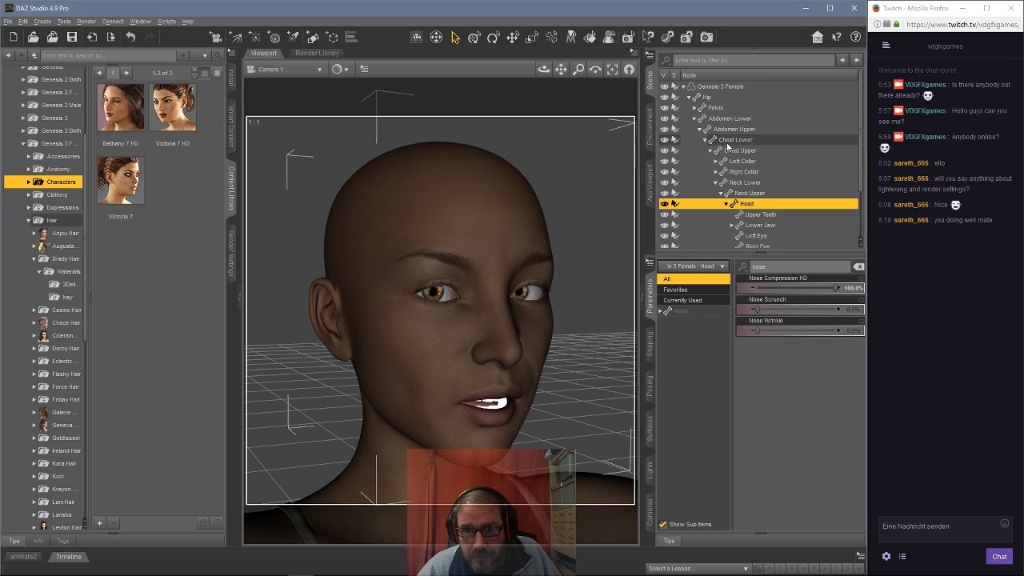
left_click(712, 88)
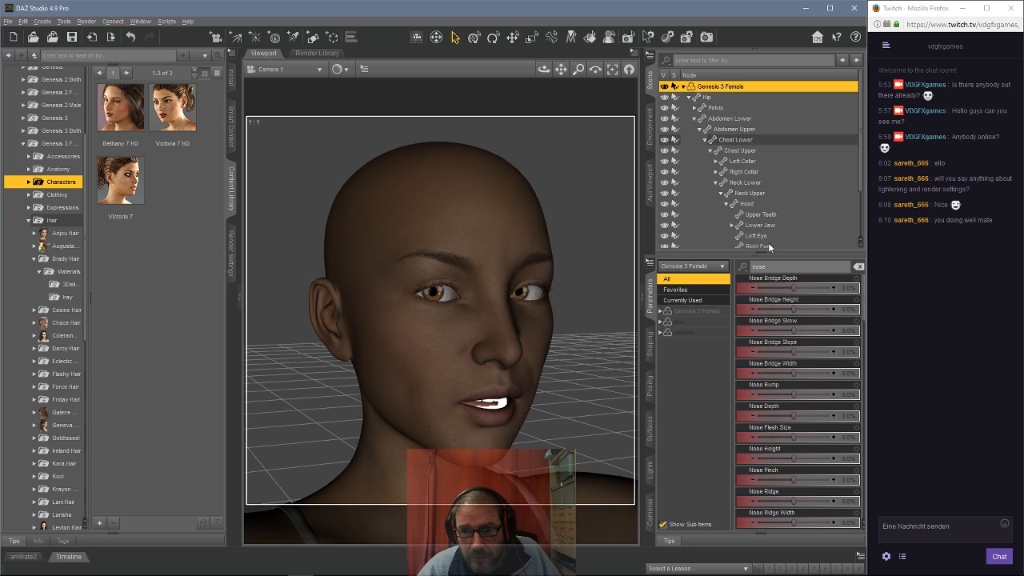
left_click(744, 205)
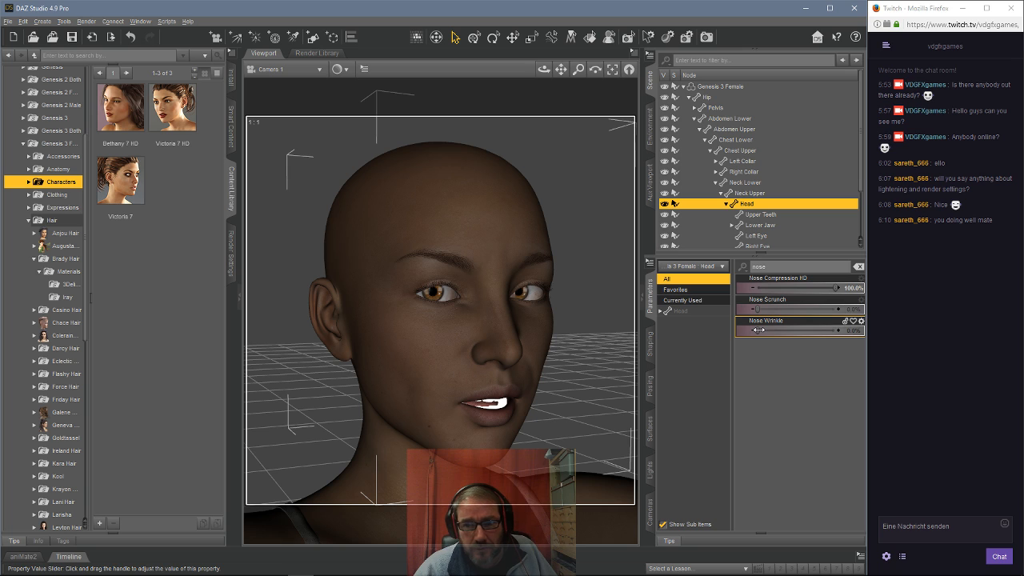
left_click(711, 86)
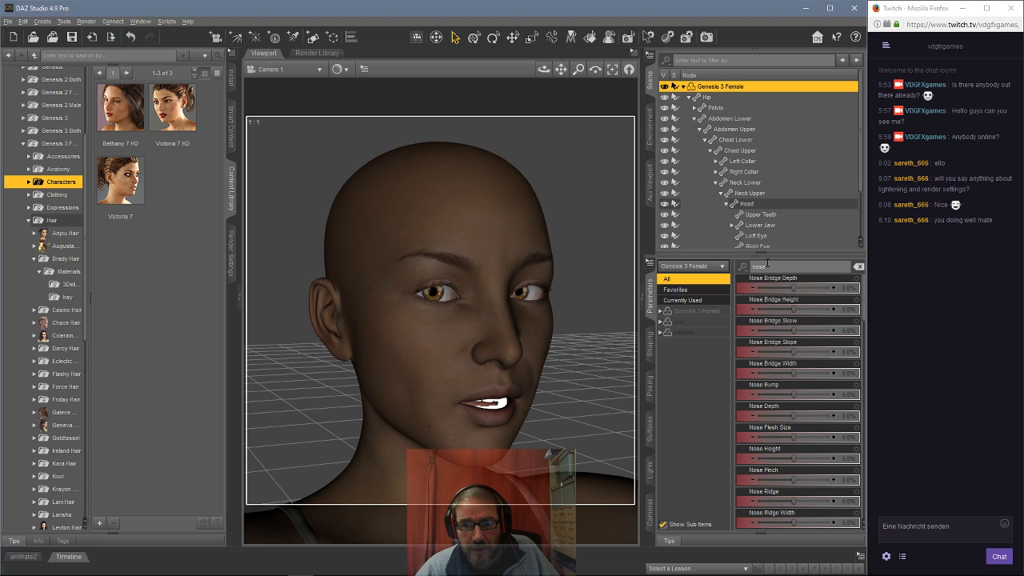
scroll(777, 298, "down", 10)
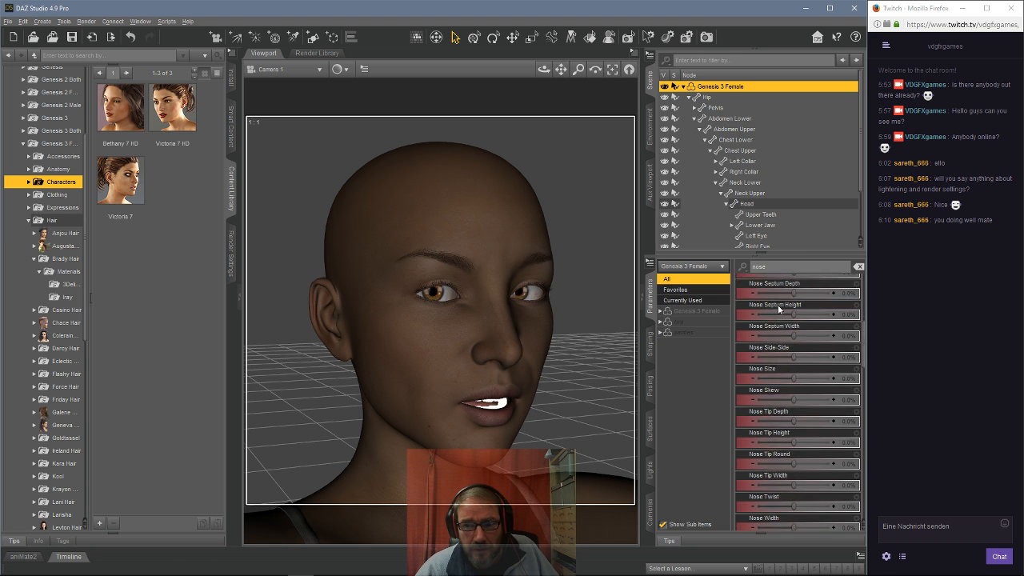
scroll(777, 298, "up", 10)
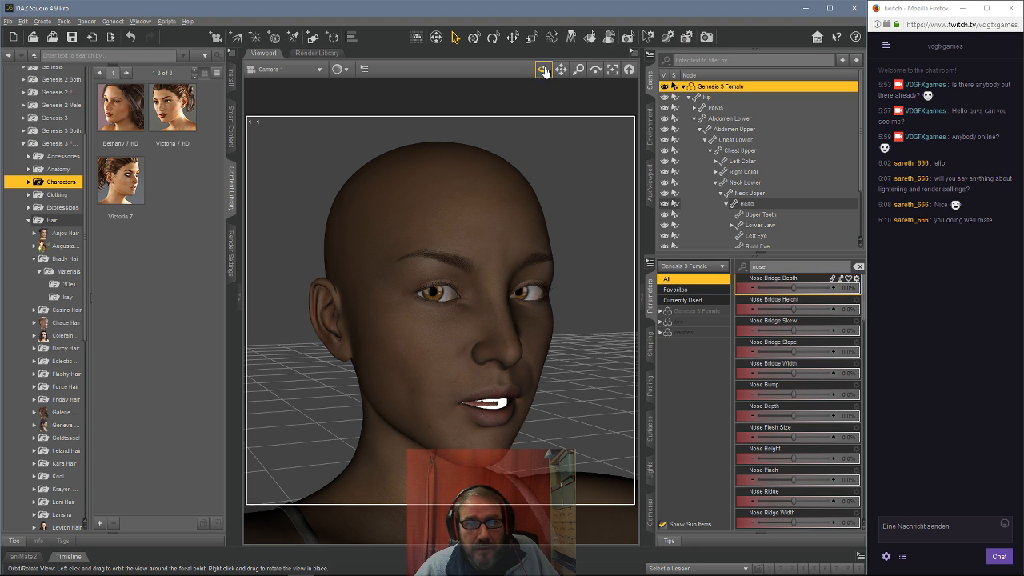
left_click_drag(544, 69, 495, 59)
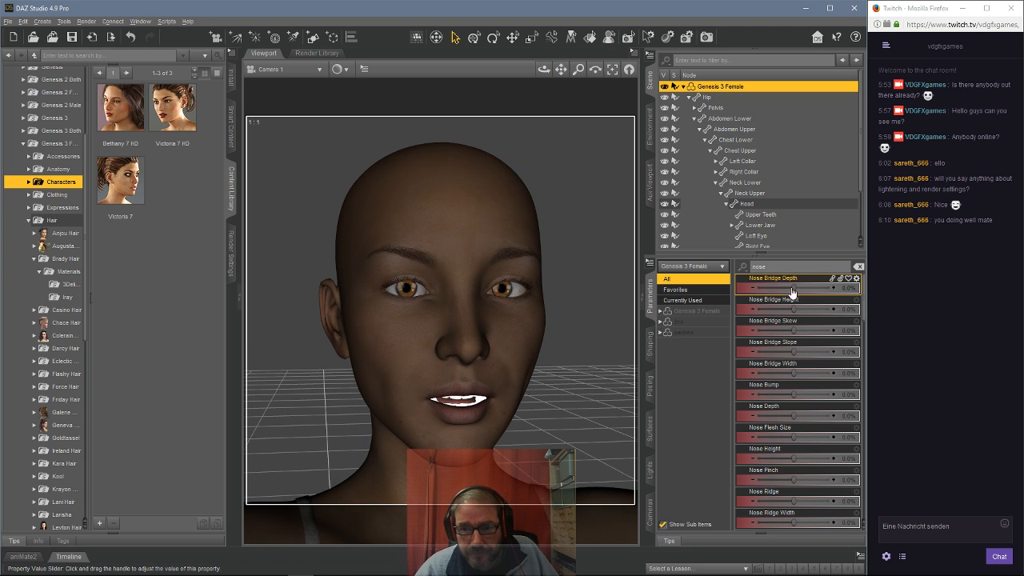
left_click_drag(796, 287, 808, 287)
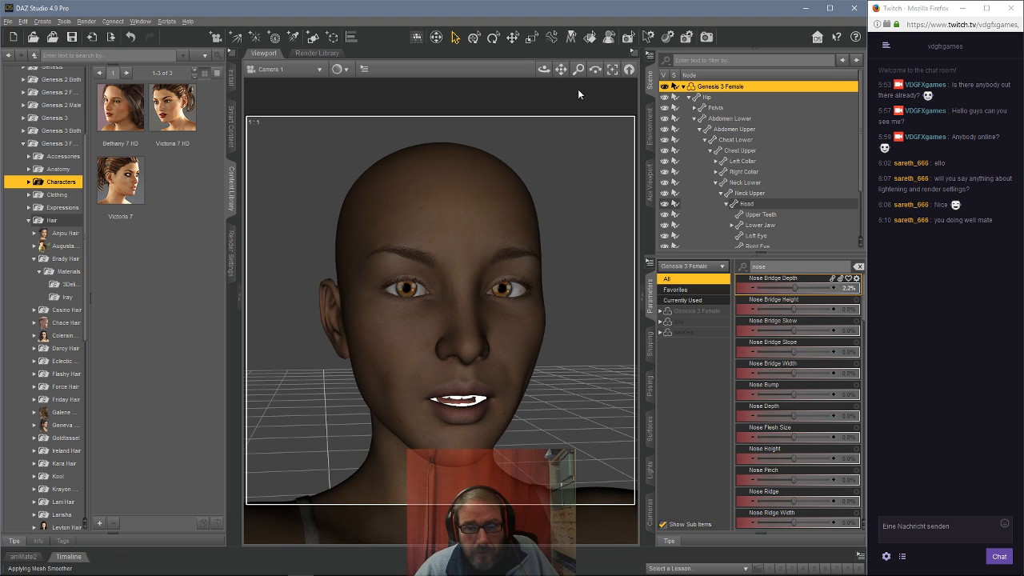
left_click_drag(544, 76, 583, 77)
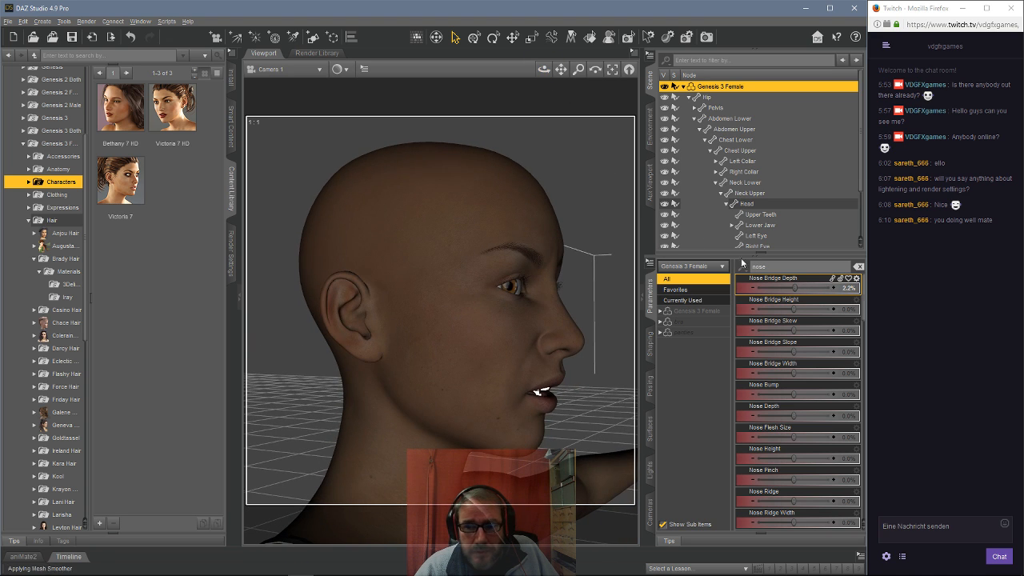
left_click_drag(792, 285, 815, 288)
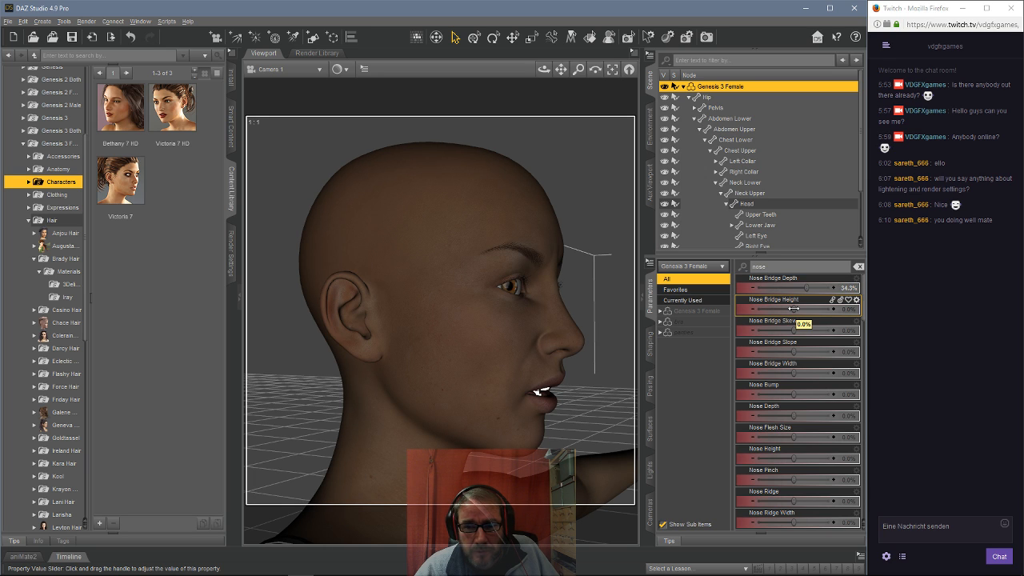
Set Nose Bridge Height to 22.6%, Nose Bridge Skew to 8.8%, Nose Bridge Slope to -15.3% and Nose Bridge Width to -35.8%.
left_click_drag(793, 308, 836, 321)
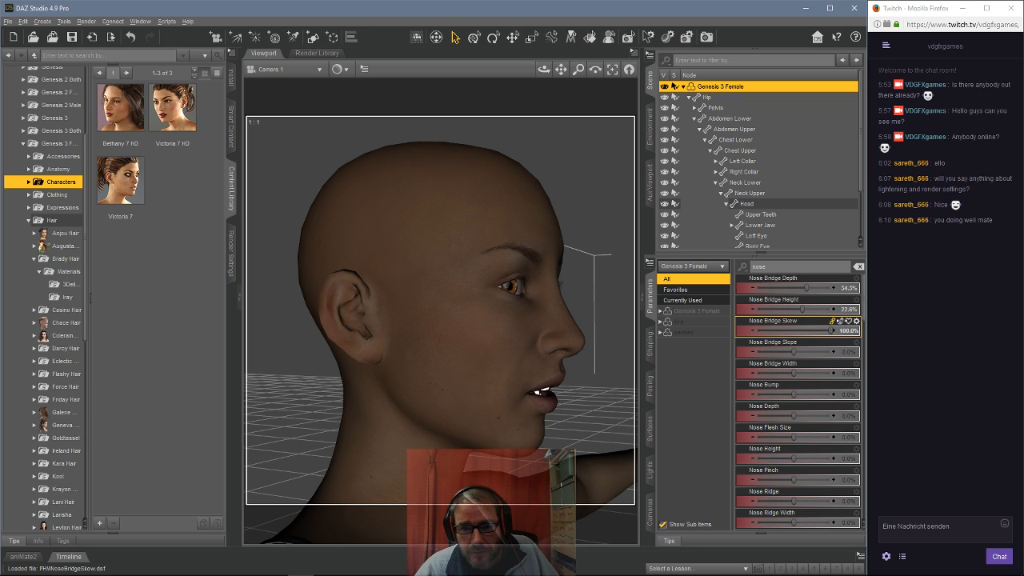
left_click_drag(795, 351, 783, 370)
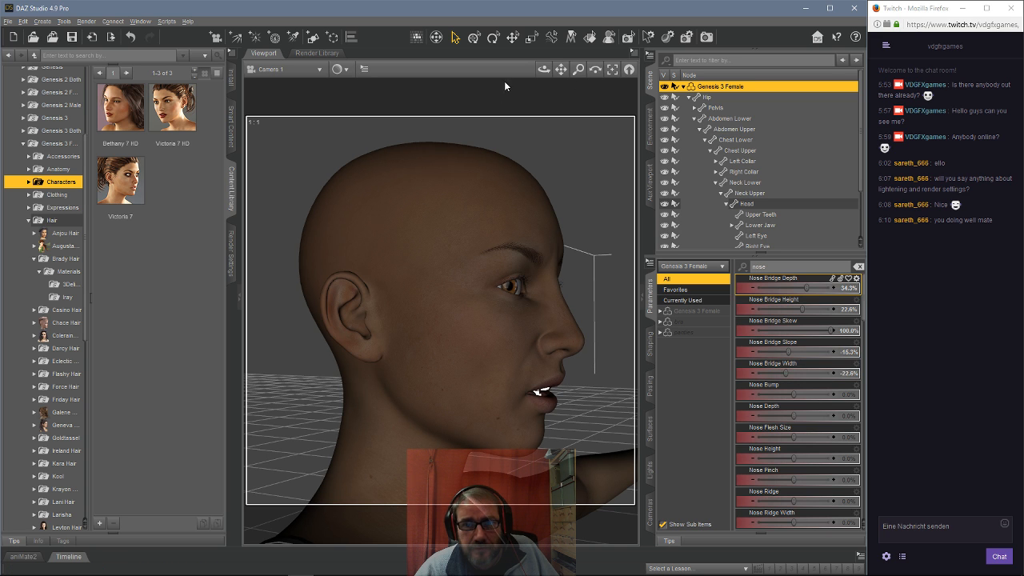
left_click_drag(544, 69, 510, 70)
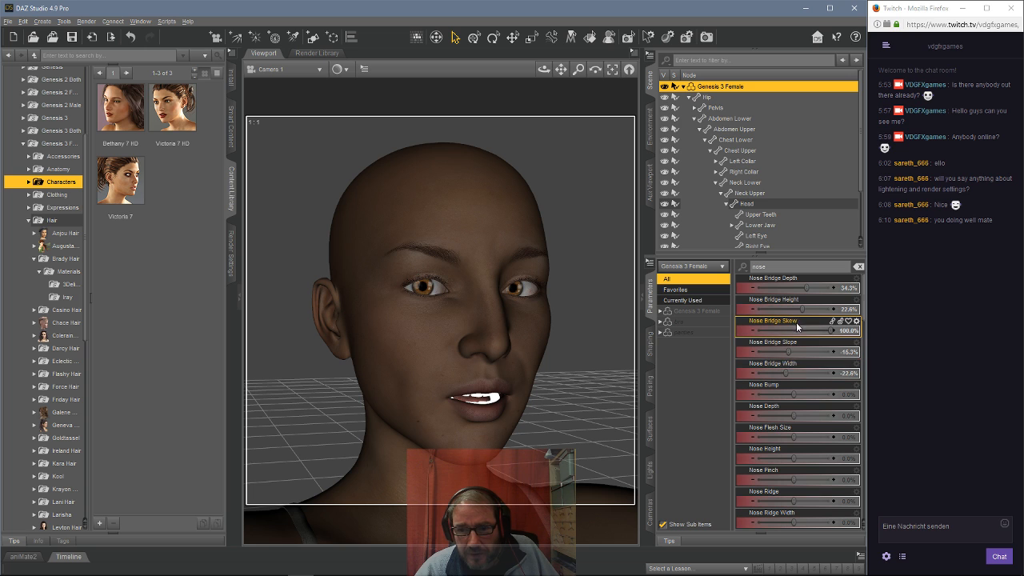
left_click_drag(783, 372, 782, 372)
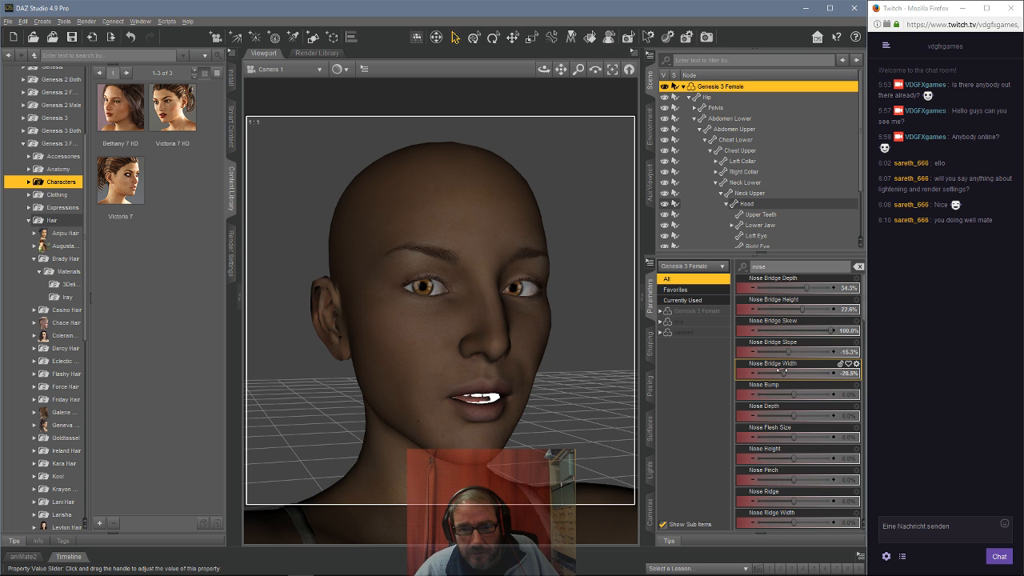
left_click_drag(542, 74, 541, 73)
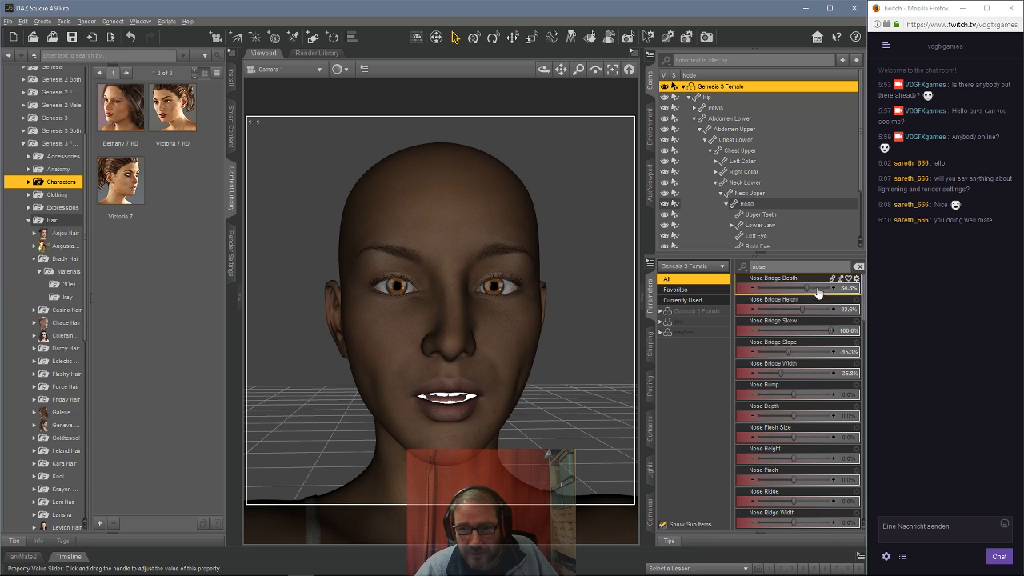
mouse_move(802, 330)
left_mouse_down()
mouse_move(788, 330)
mouse_move(802, 329)
left_mouse_up()
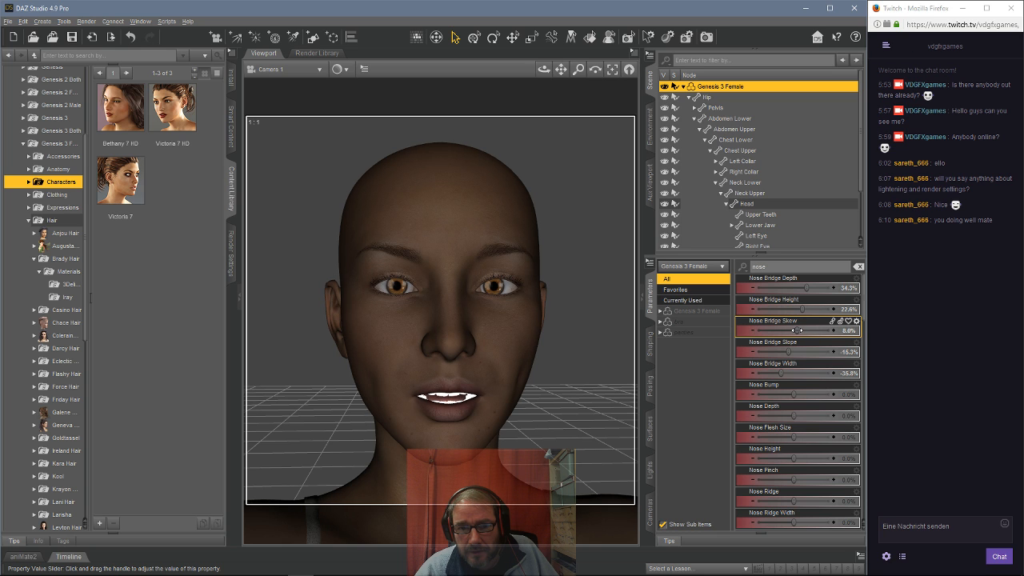
Set the figure's Nose Bump to -13.9% and Nose Pinch to 18.2%.
scroll(800, 352, "down", 2)
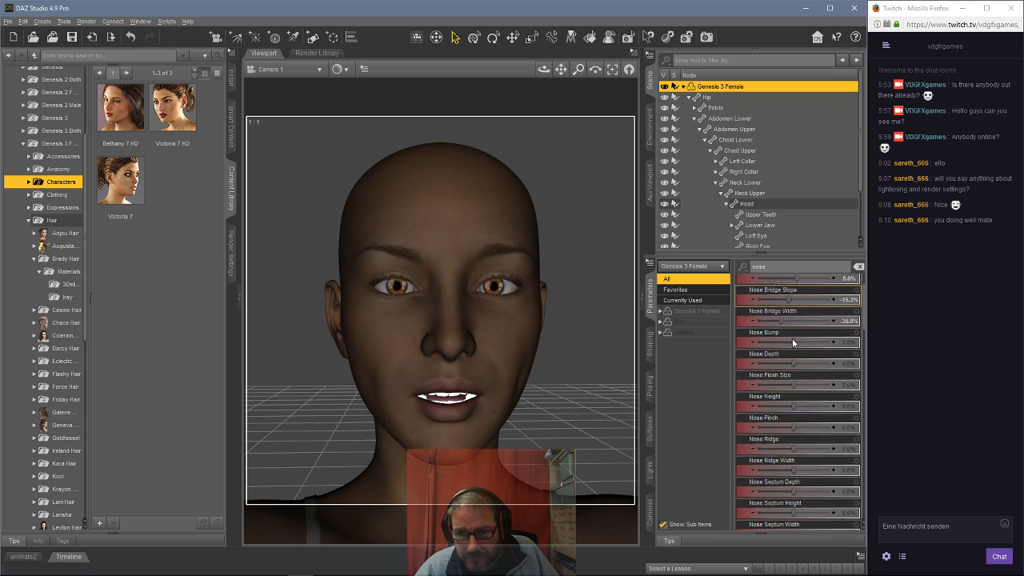
mouse_move(792, 331)
left_mouse_down()
mouse_move(810, 329)
mouse_move(788, 328)
left_mouse_up()
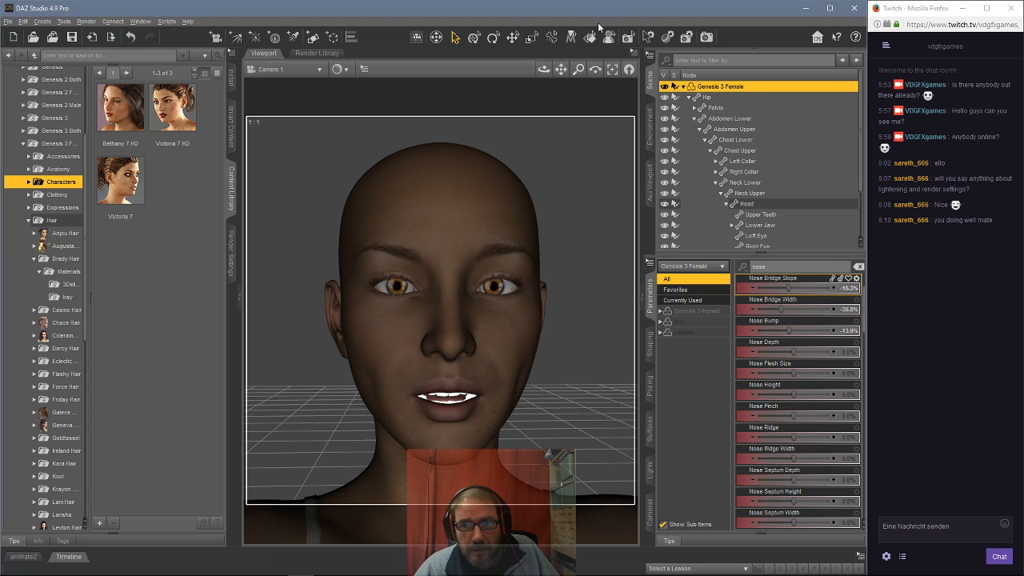
left_click_drag(544, 69, 577, 121)
left_click_drag(790, 414, 800, 415)
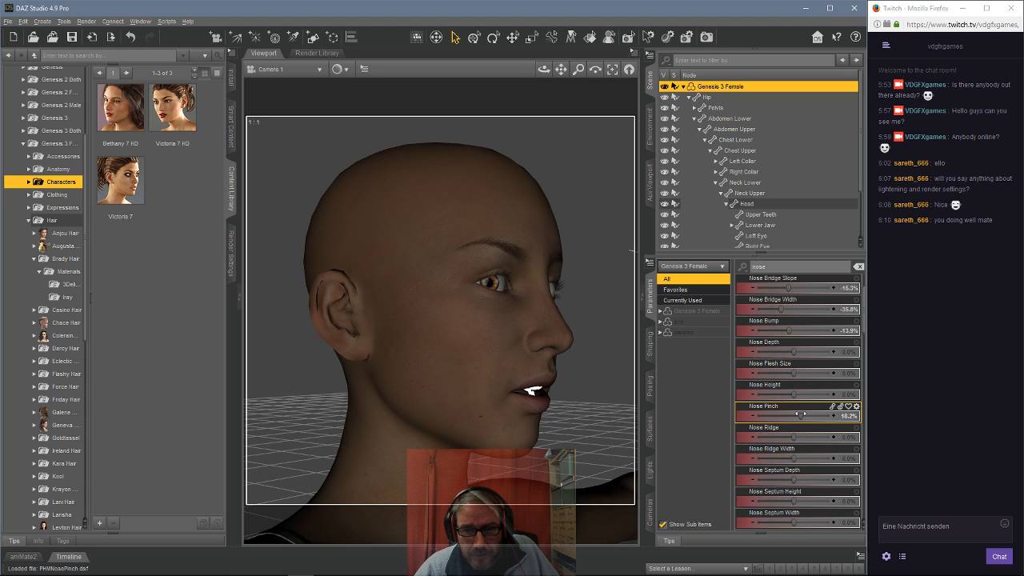
Set the figure's Nose Size to -28.5%, Nose Side-Side to -0.73% and Nose Septum Height to 100%.
scroll(800, 411, "down", 5)
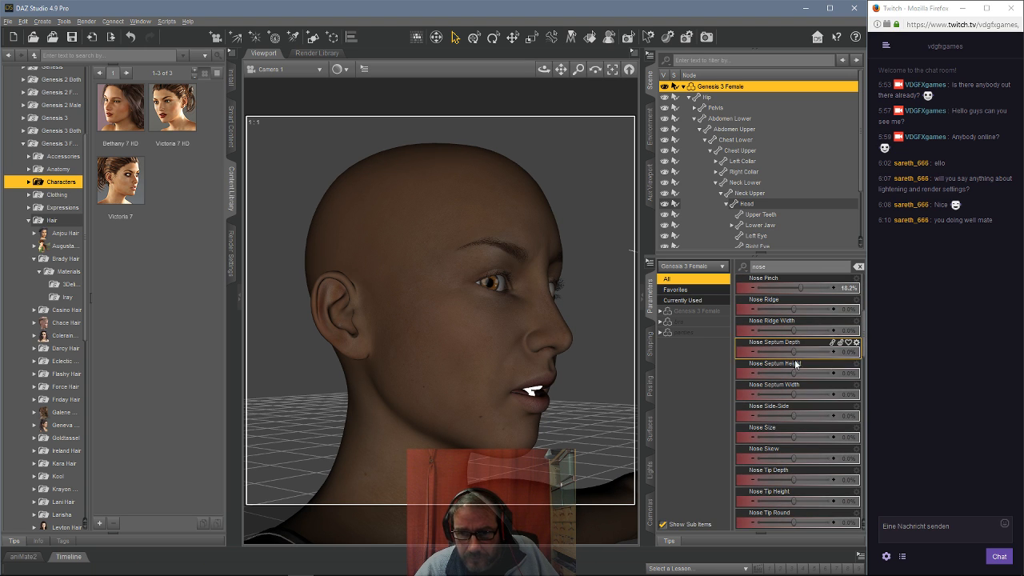
left_click_drag(794, 437, 793, 414)
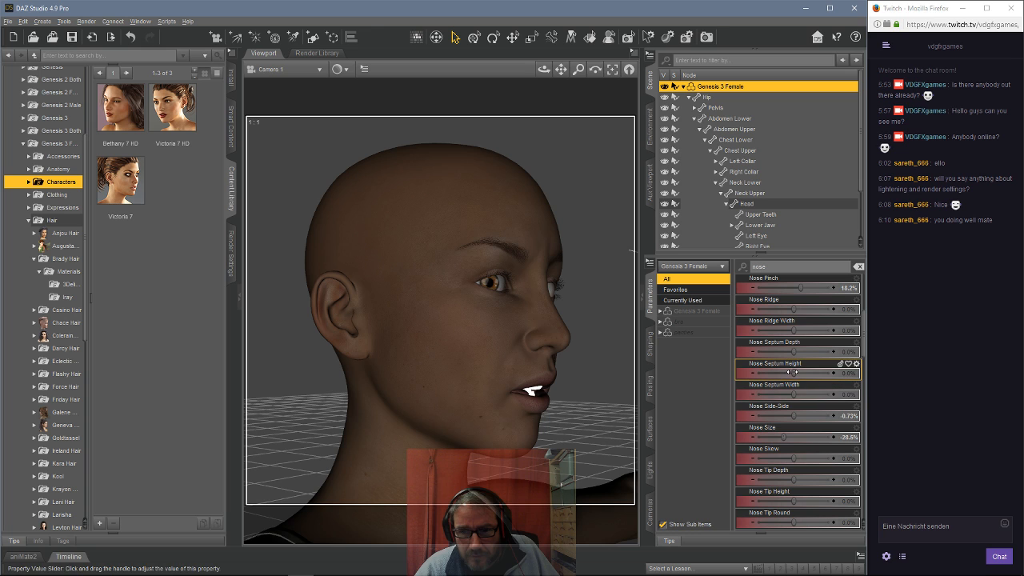
mouse_move(793, 373)
left_mouse_down()
mouse_move(844, 373)
mouse_move(808, 373)
mouse_move(835, 373)
left_mouse_up()
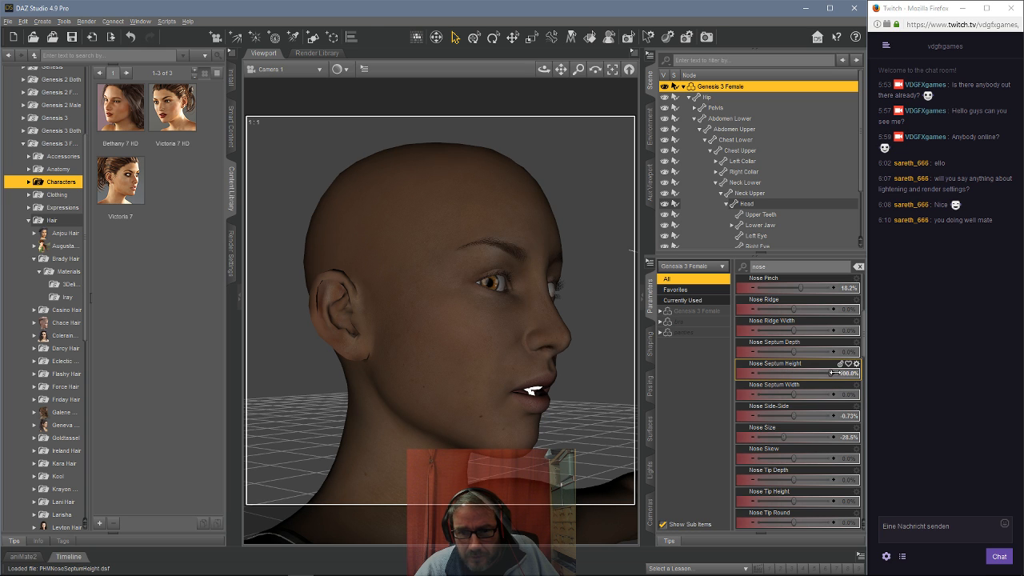
Set the figure's Nose Tip Round to 56.2%, Nose Tip Width to 35.8% and Nose Width to 34.3%.
scroll(809, 370, "down", 3)
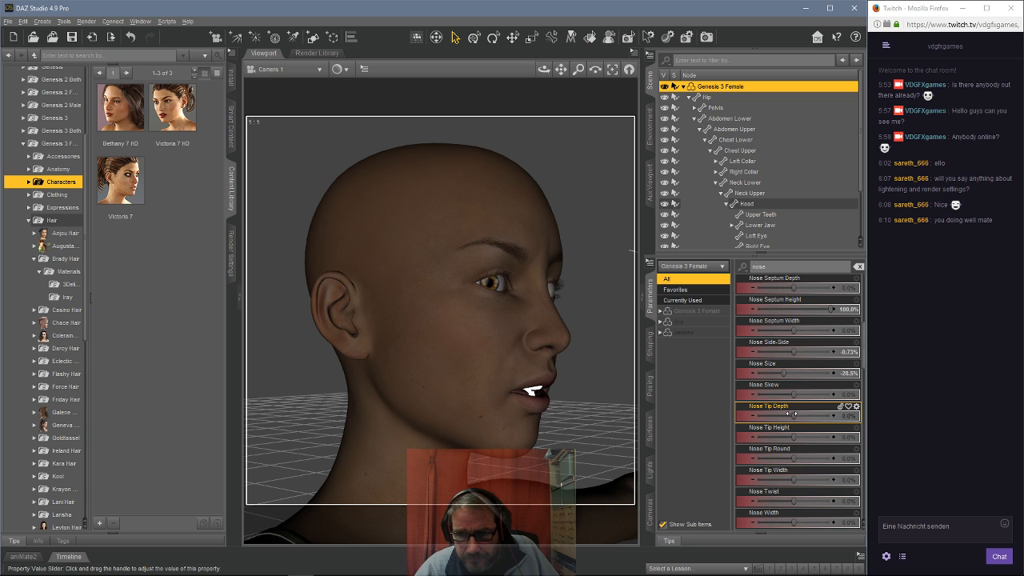
scroll(794, 408, "down", 3)
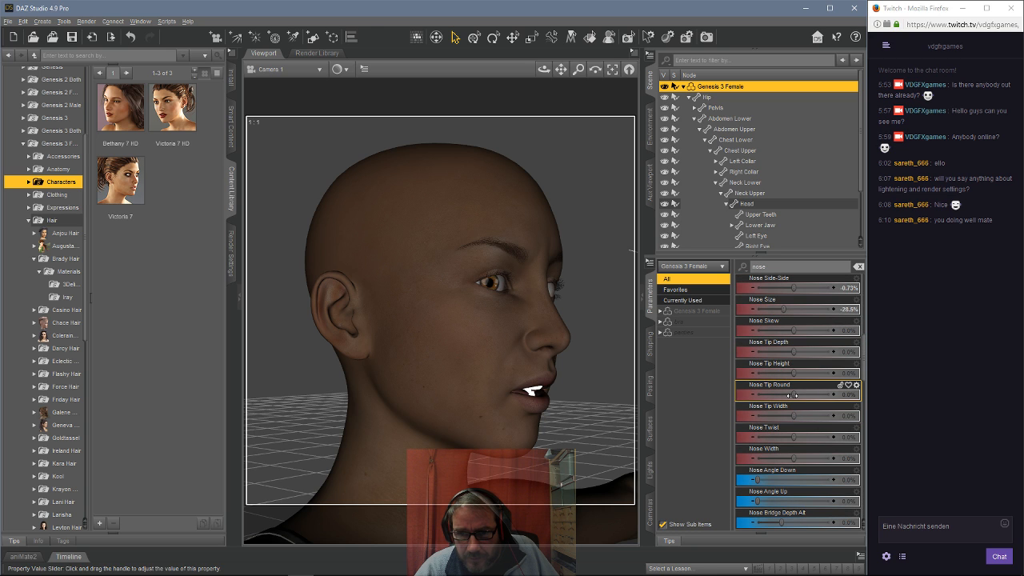
left_click_drag(794, 395, 806, 415)
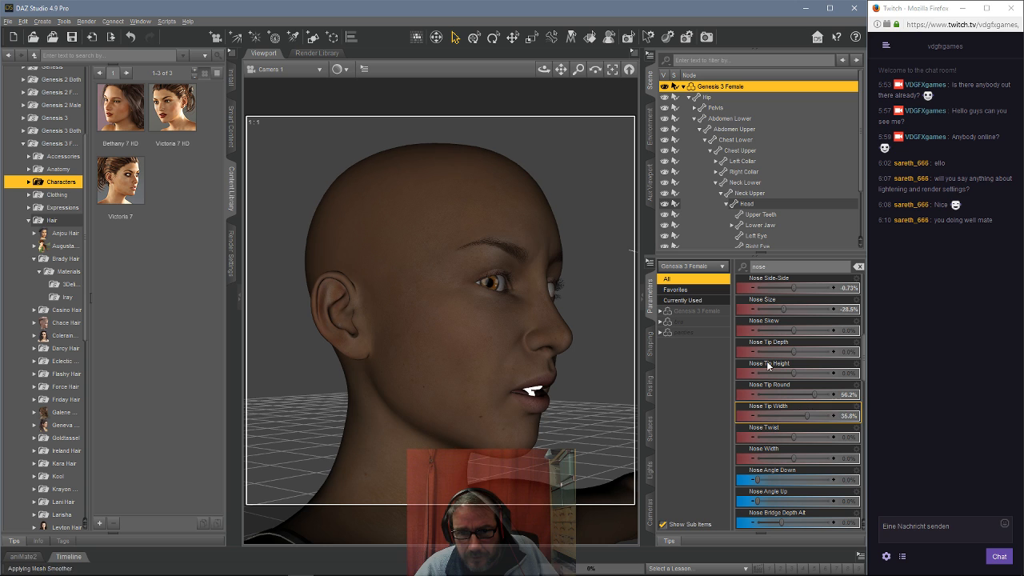
left_click_drag(544, 70, 470, 70)
left_click_drag(792, 456, 806, 453)
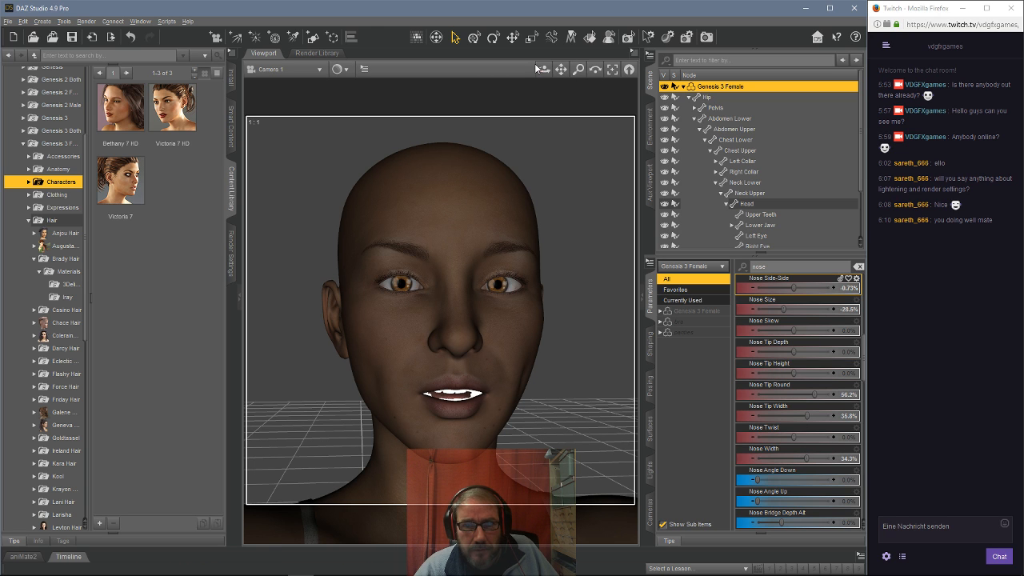
mouse_move(544, 69)
left_mouse_down()
mouse_move(532, 70)
mouse_move(542, 71)
left_mouse_up()
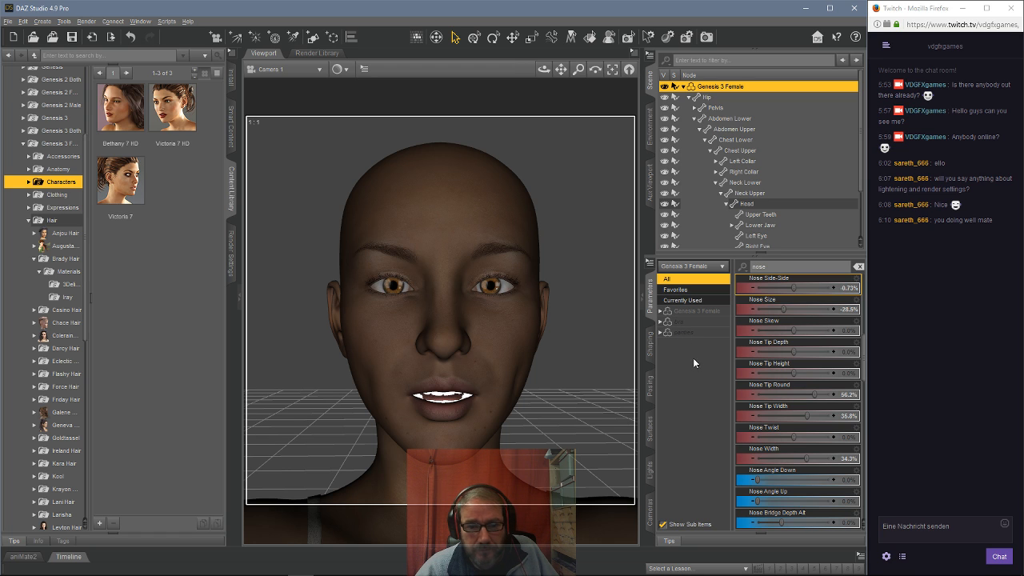
Filter the figure's parameters by "mouth" and set Mouth Curves to 63.5%.
double_click(773, 265)
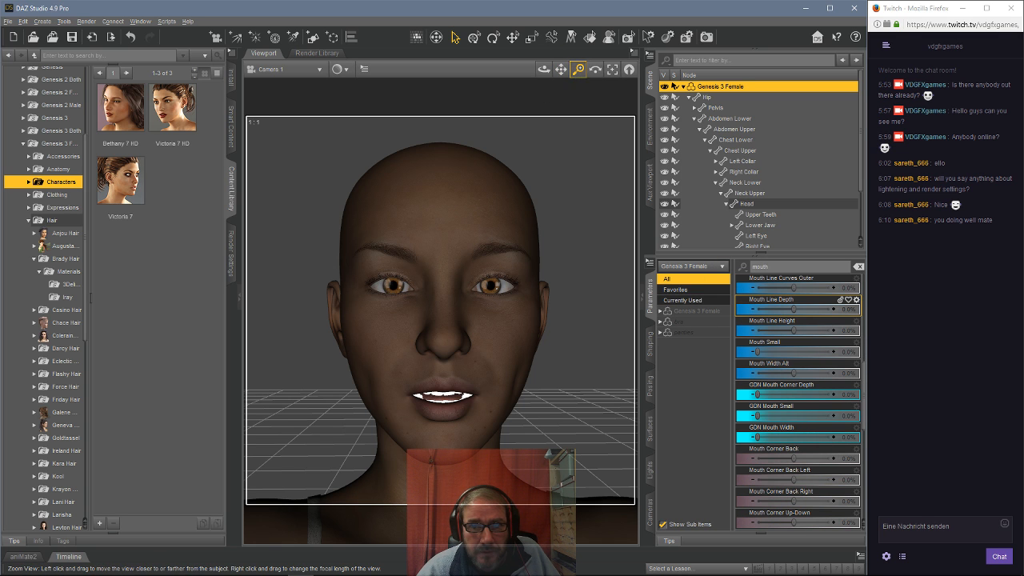
left_click_drag(578, 71, 551, 69)
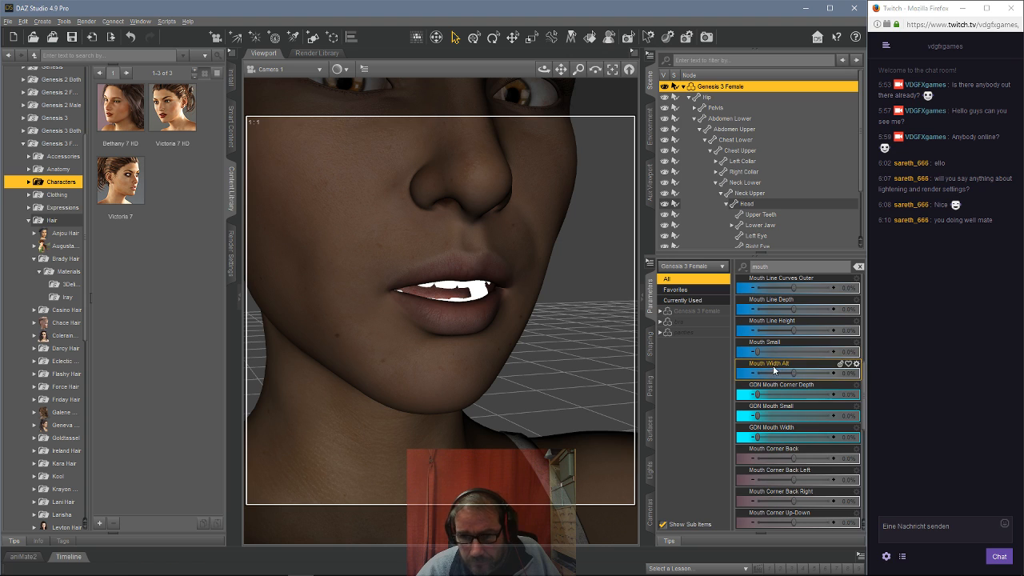
scroll(776, 367, "up", 3)
scroll(778, 360, "up", 5)
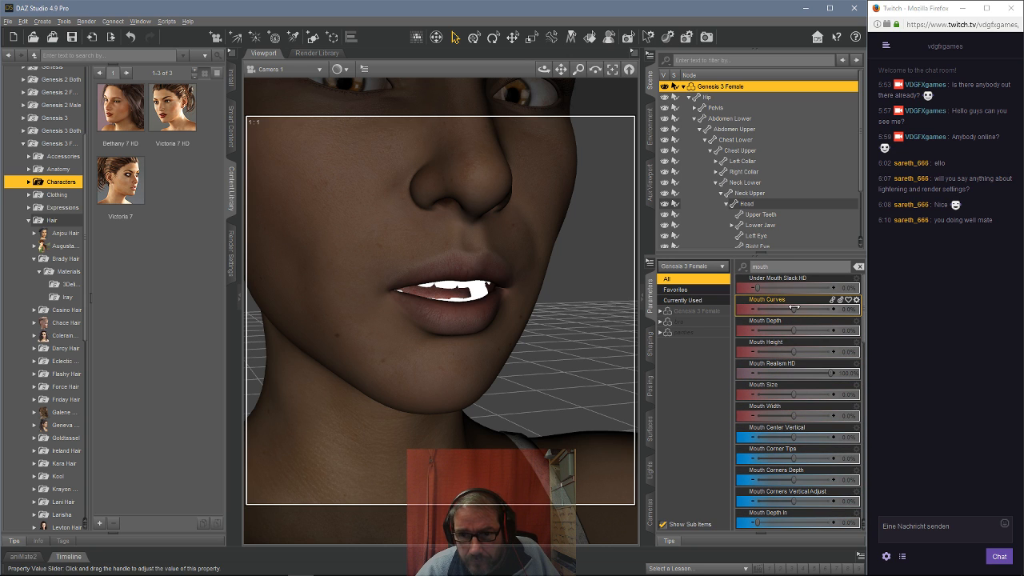
left_click_drag(794, 309, 833, 309)
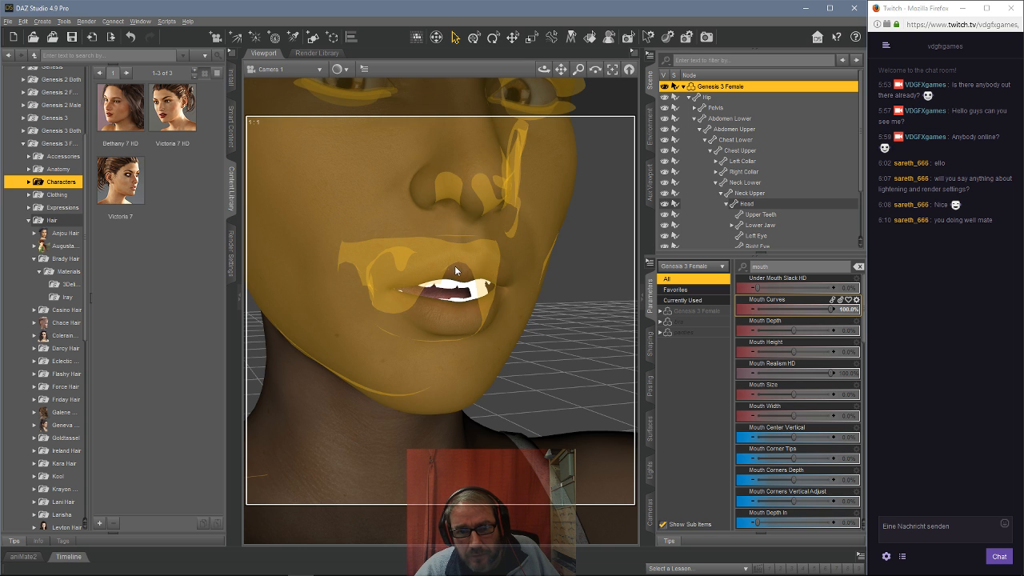
mouse_move(826, 309)
left_mouse_down()
mouse_move(772, 309)
mouse_move(824, 309)
mouse_move(813, 307)
left_mouse_up()
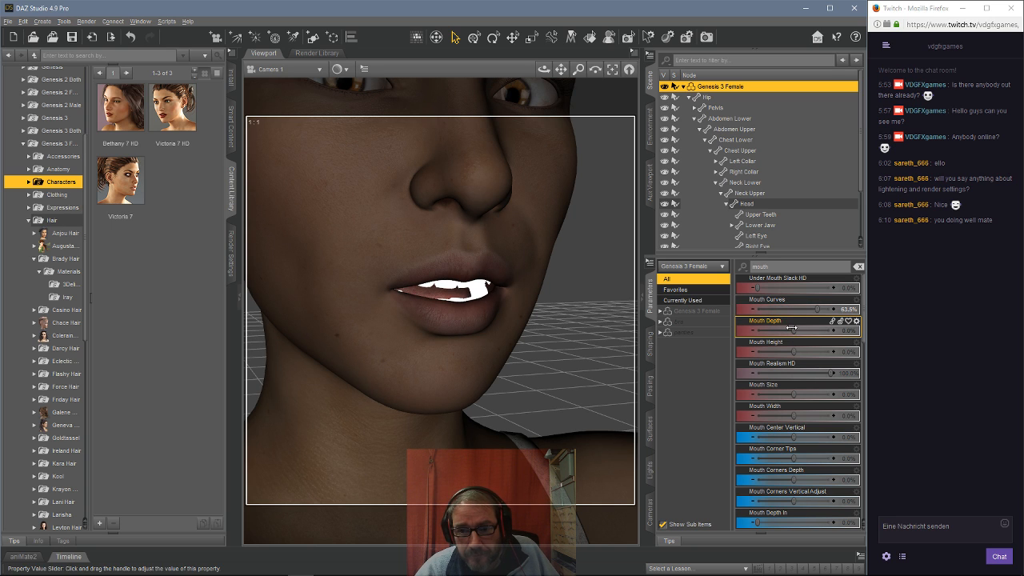
Set Mouth Depth to -44.5%, Mouth Height to -28.5%, Mouth Size to 6.6% and Mouth Corner Tips to 67.9%.
left_click_drag(791, 328, 782, 351)
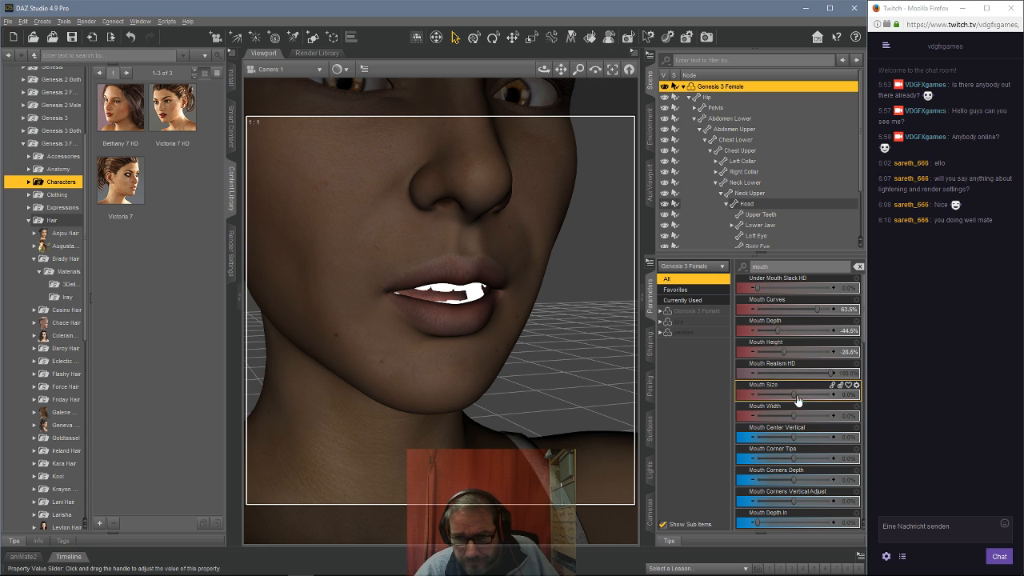
left_click_drag(796, 393, 799, 394)
scroll(800, 406, "down", 3)
scroll(800, 396, "down", 3)
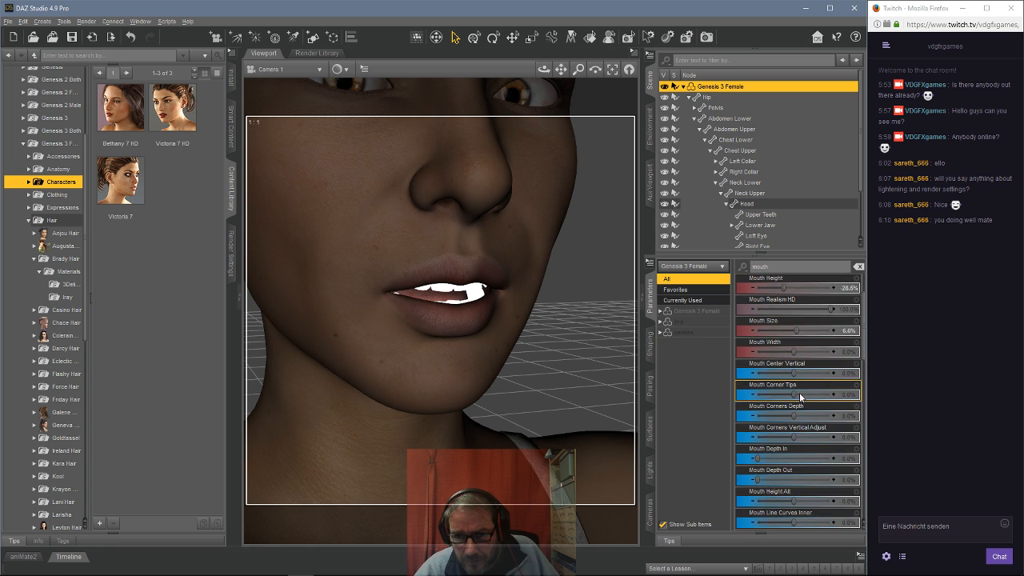
mouse_move(794, 331)
left_mouse_down()
mouse_move(840, 329)
mouse_move(770, 330)
mouse_move(805, 328)
left_mouse_up()
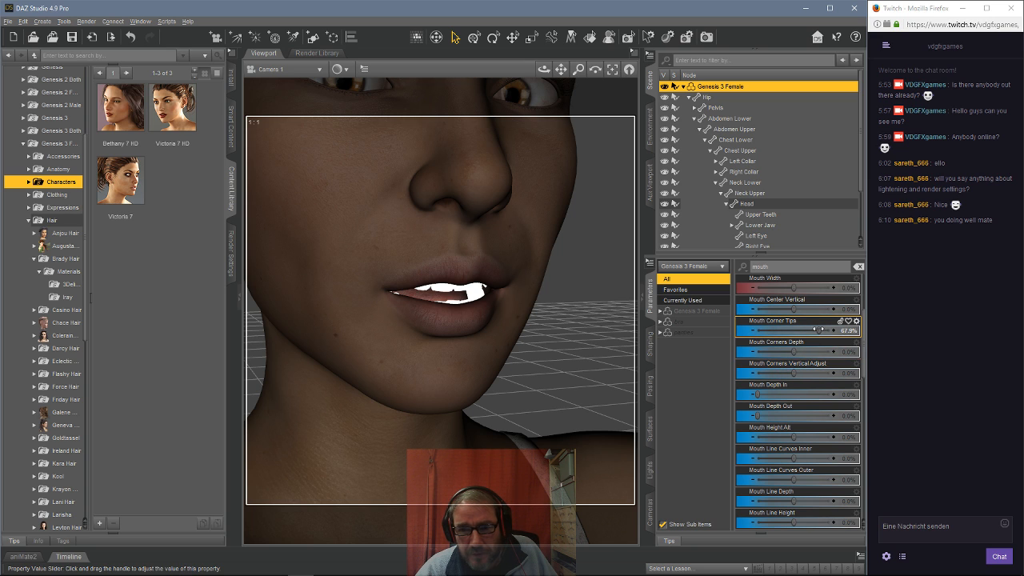
Set the figure's Mouth Corner Tips to 65.0% and Mouth Height Alt to -0.73%.
mouse_move(818, 329)
left_mouse_down()
mouse_move(745, 341)
mouse_move(822, 324)
left_mouse_up()
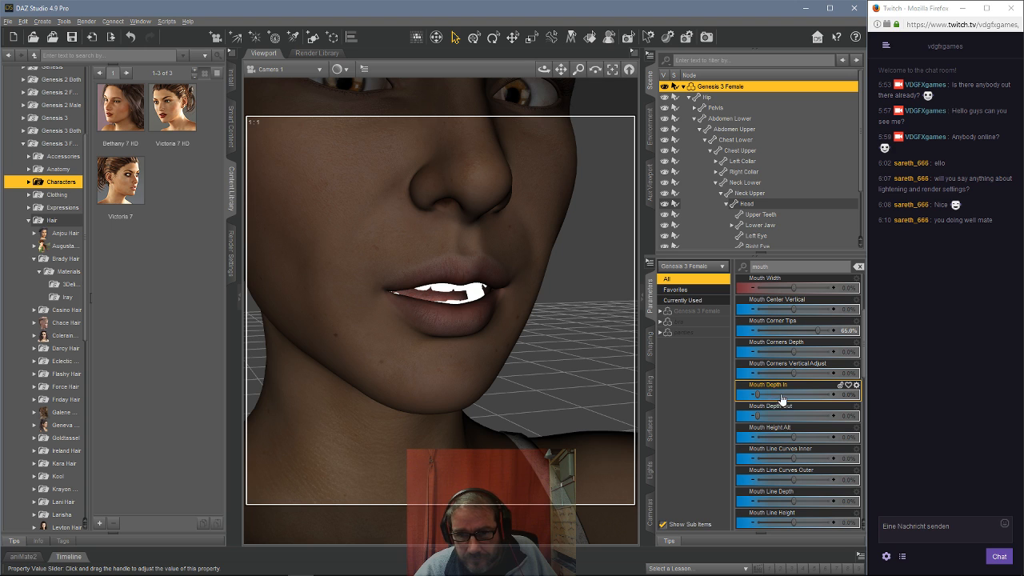
scroll(768, 407, "down", 3)
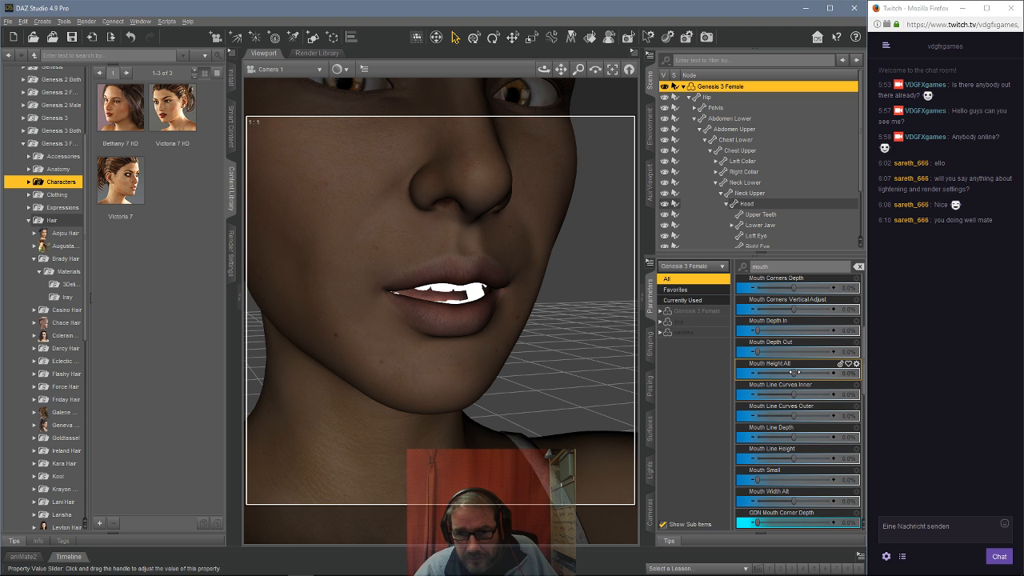
left_click_drag(794, 373, 793, 373)
scroll(793, 373, "down", 2)
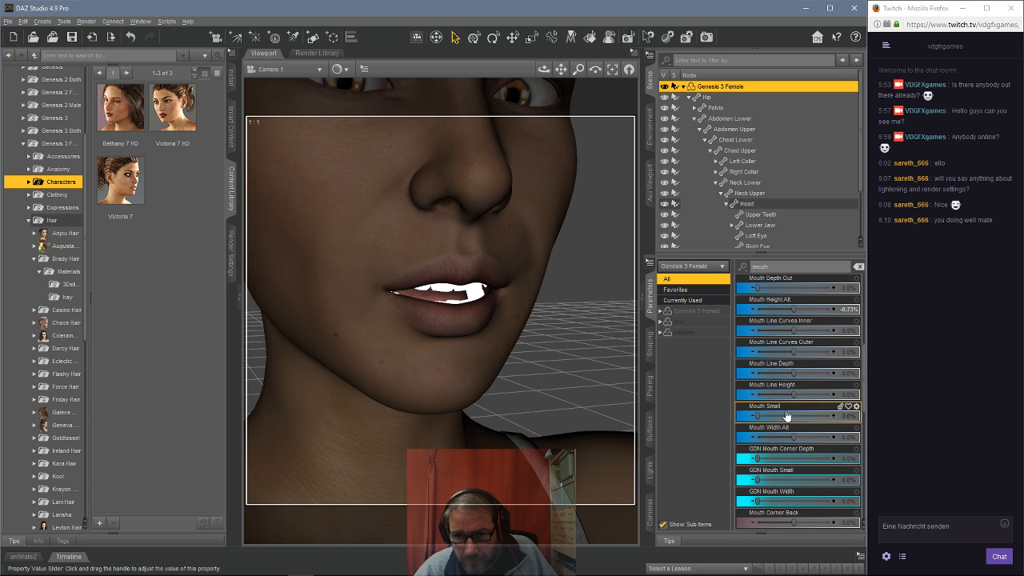
Look through the remaining mouth parameters, from the line and width controls to the corner, open, side-side and smile poses.
scroll(789, 388, "down", 4)
scroll(789, 389, "down", 2)
scroll(766, 367, "down", 3)
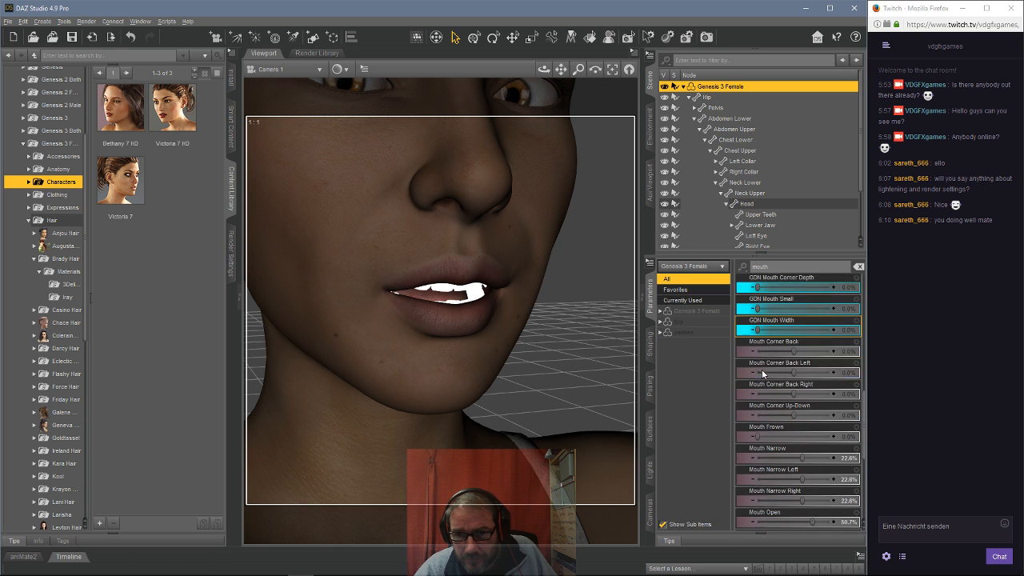
scroll(766, 367, "up", 9)
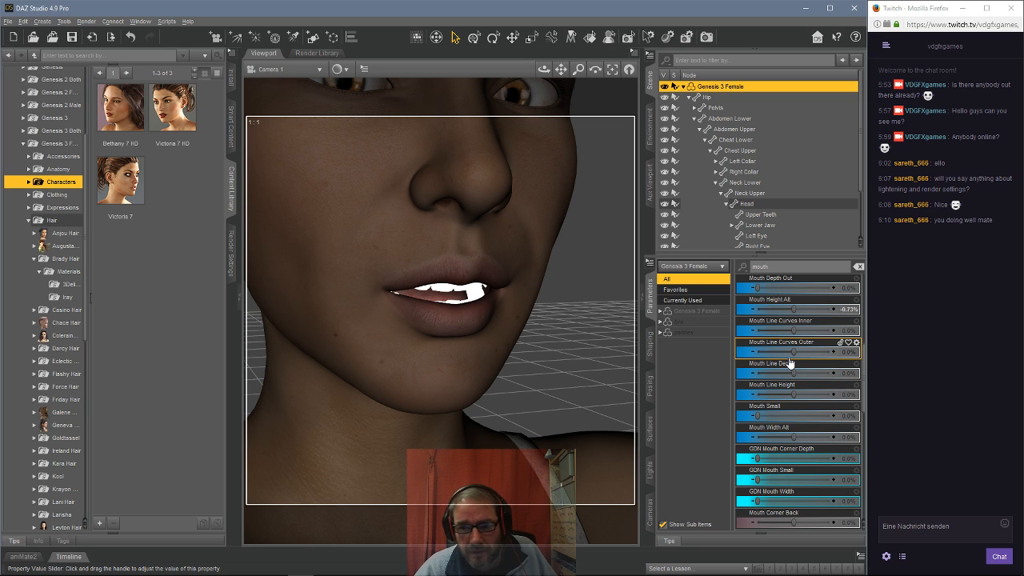
left_click_drag(792, 355, 791, 354)
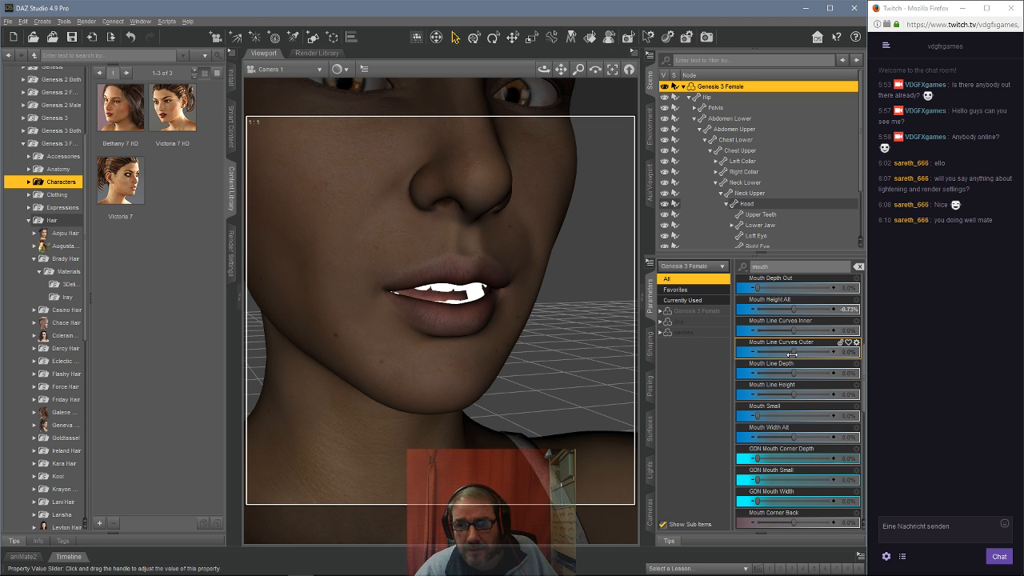
scroll(792, 357, "down", 10)
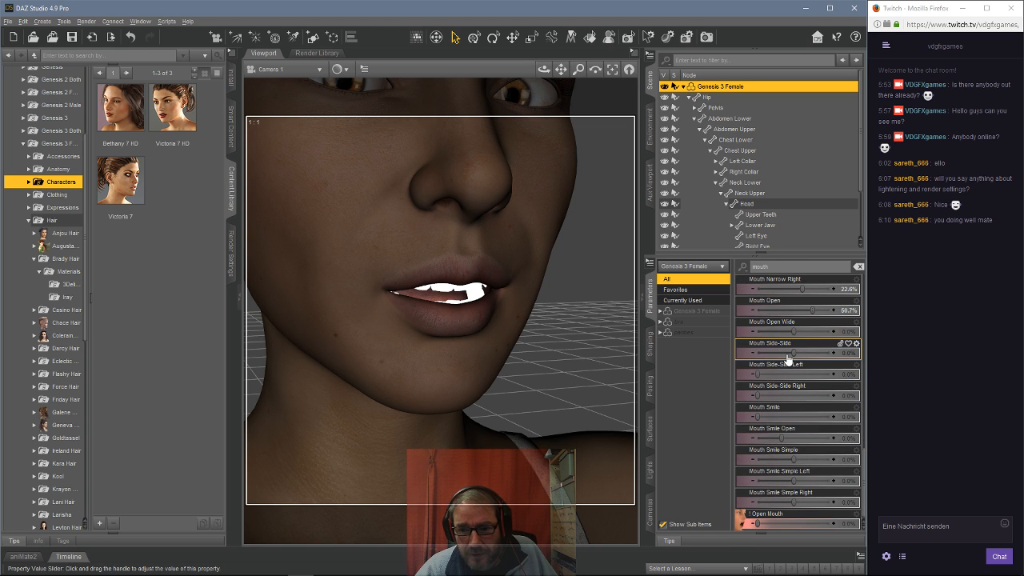
scroll(788, 357, "up", 8)
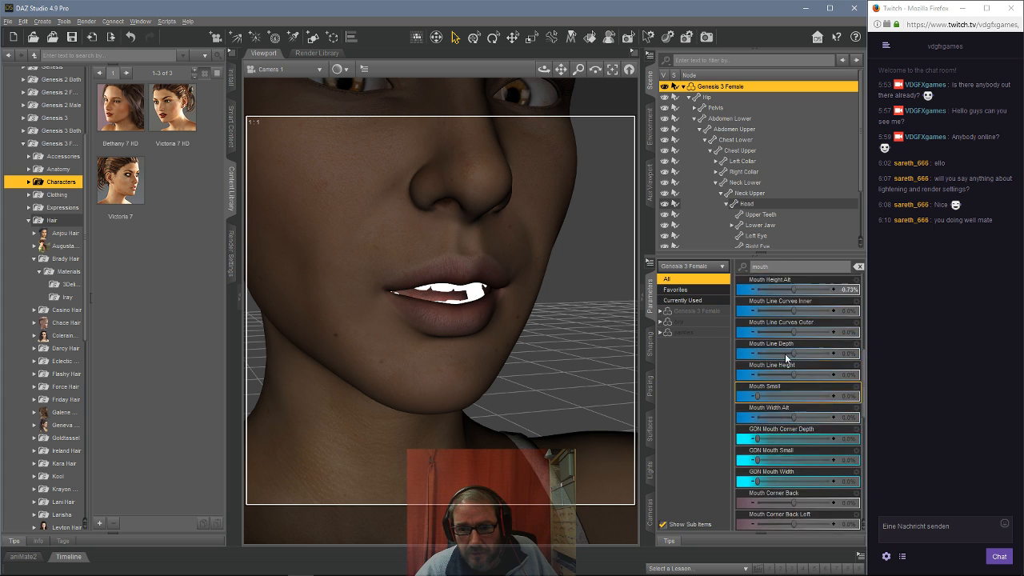
scroll(785, 354, "down", 8)
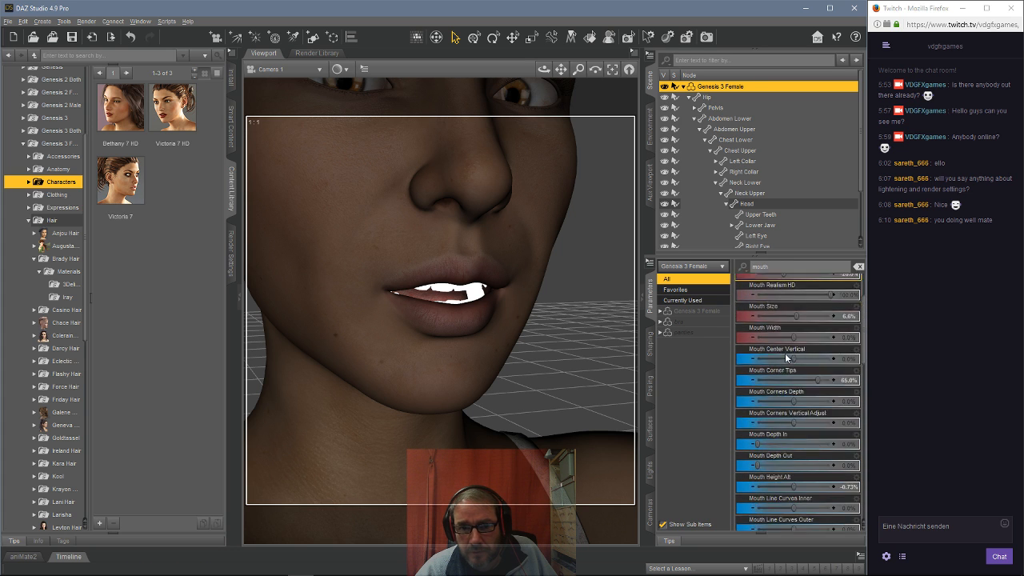
scroll(786, 353, "down", 9)
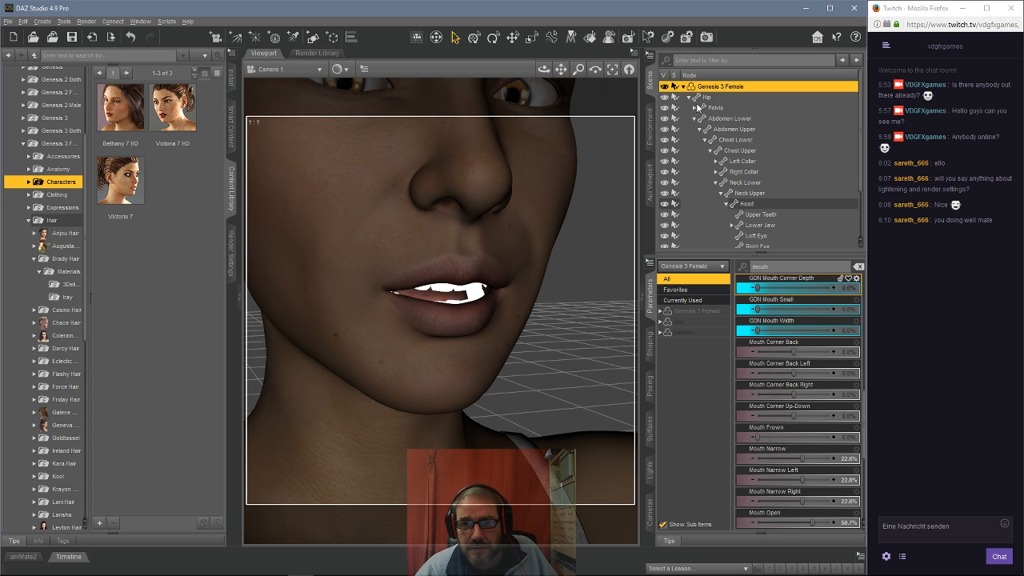
Select the figure's Head bone and frame the whole head in the viewport.
left_click(743, 203)
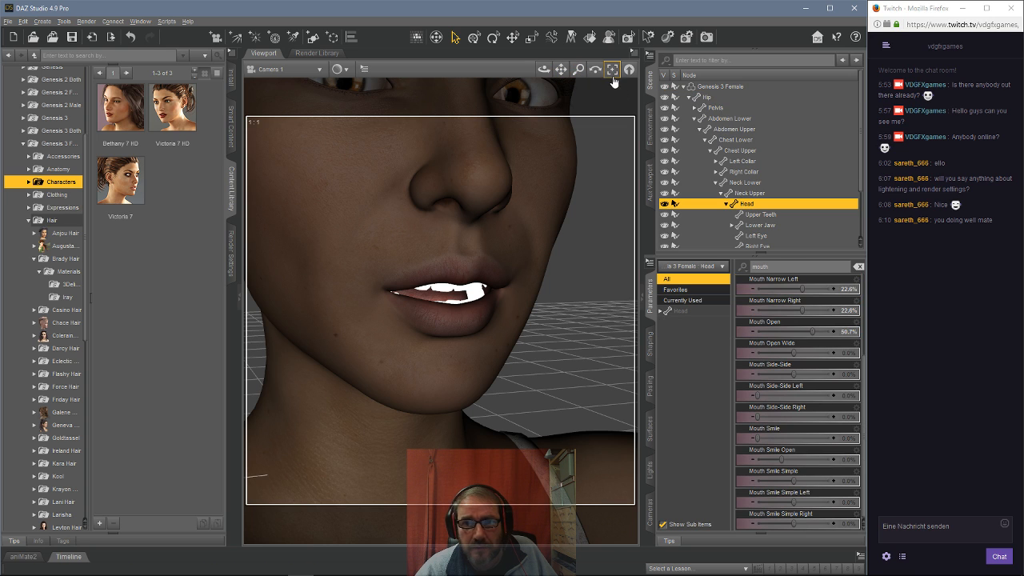
key("ctrl+f")
mouse_move(544, 69)
left_mouse_down()
mouse_move(568, 69)
mouse_move(532, 69)
mouse_move(542, 69)
left_mouse_up()
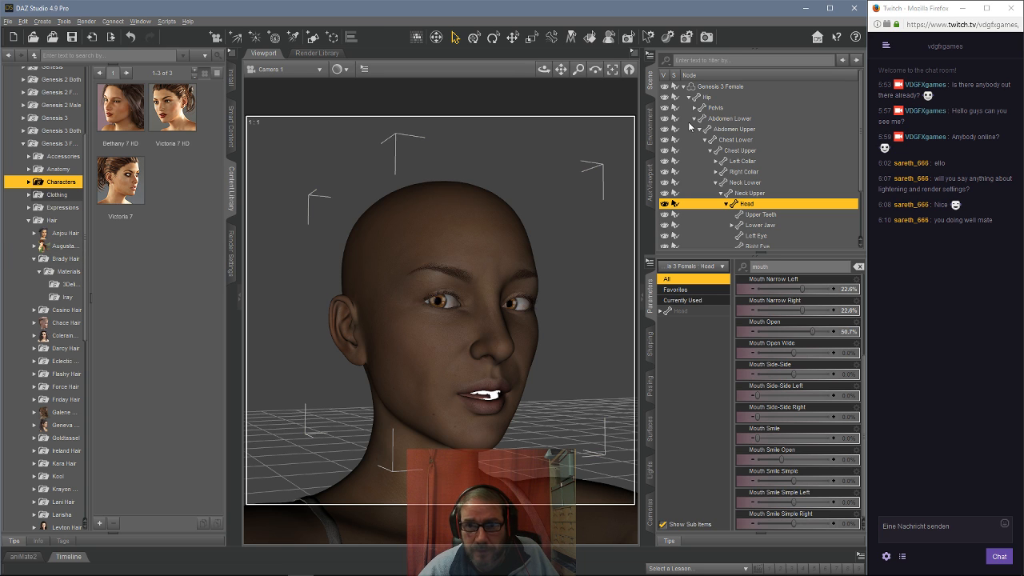
Select the Genesis 3 Female root and apply Victoria 7 All MAT from the figure's Victoria 7 Iray materials.
left_click(708, 86)
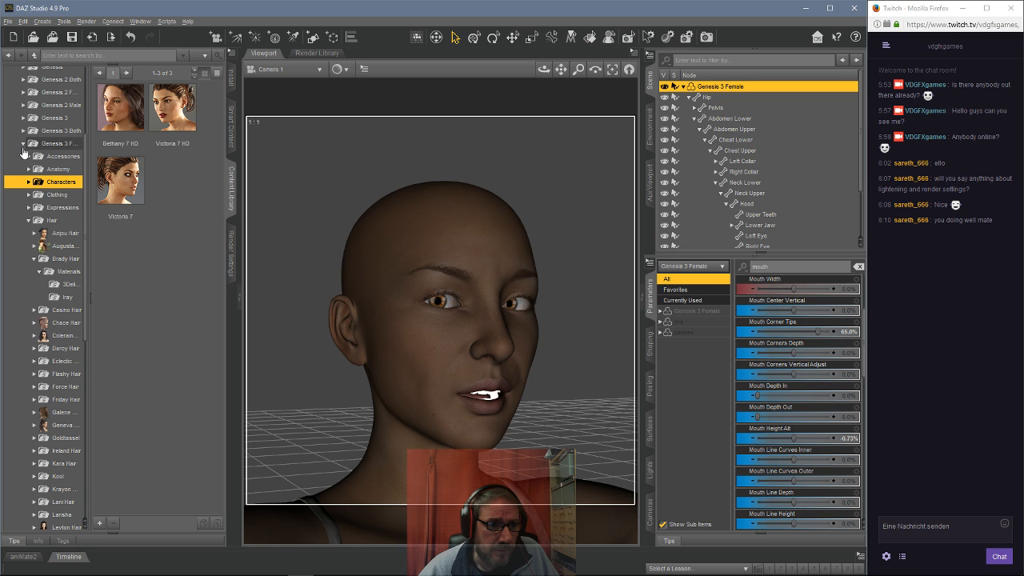
scroll(15, 296, "down", 1)
scroll(16, 296, "down", 6)
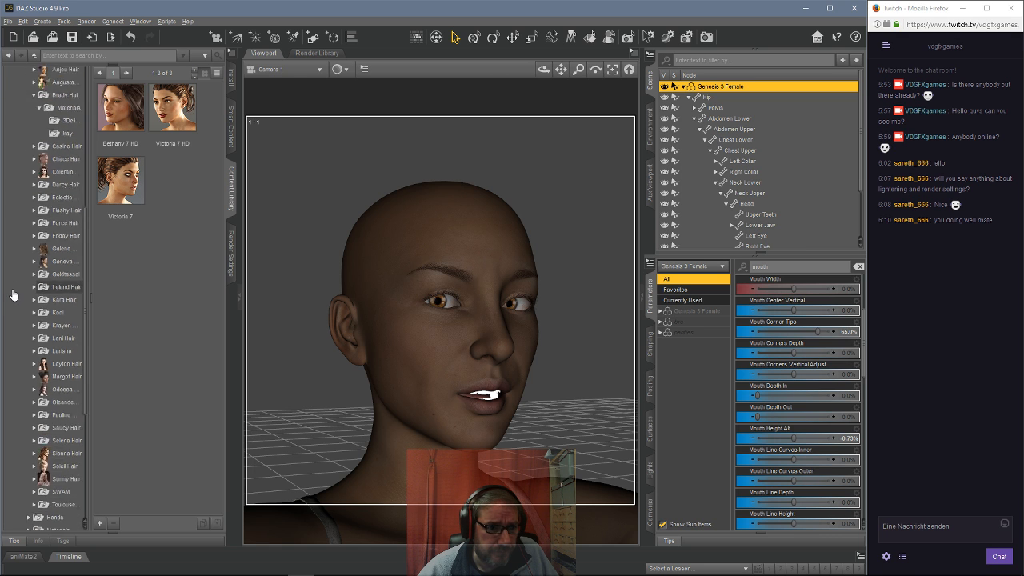
scroll(16, 272, "up", 6)
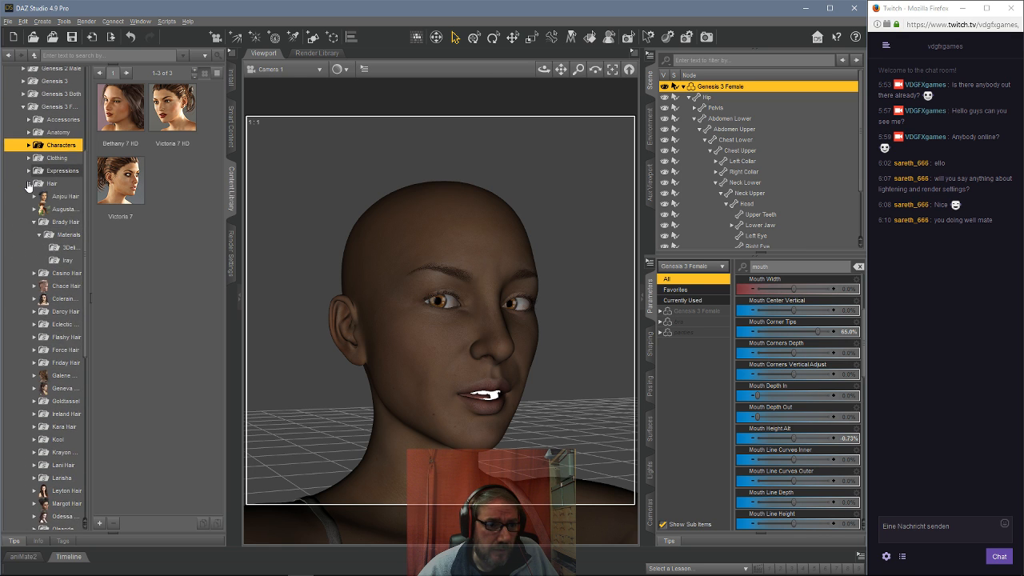
left_click(28, 182)
left_click(47, 306)
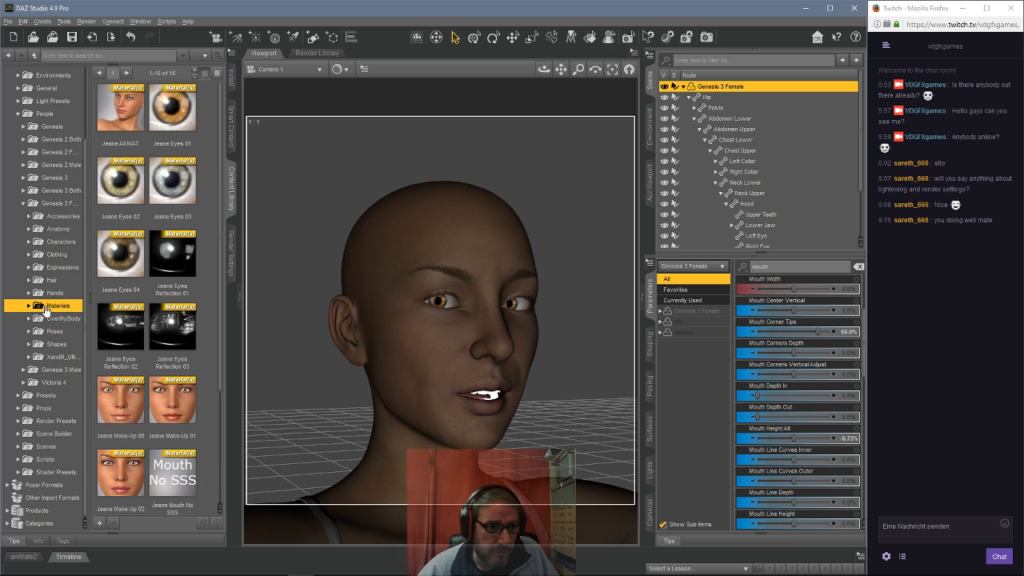
left_click(59, 407)
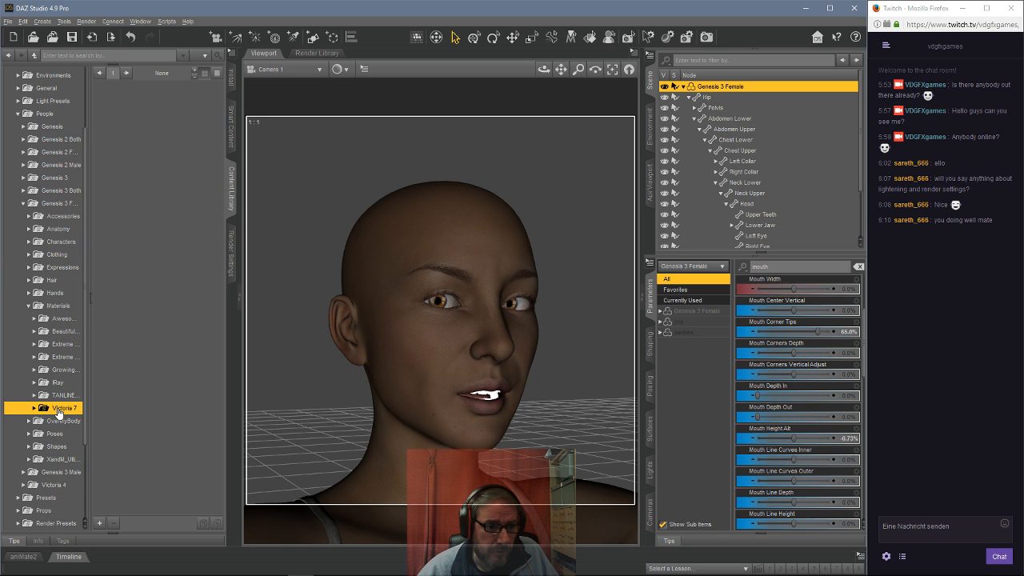
double_click(58, 410)
left_click(61, 433)
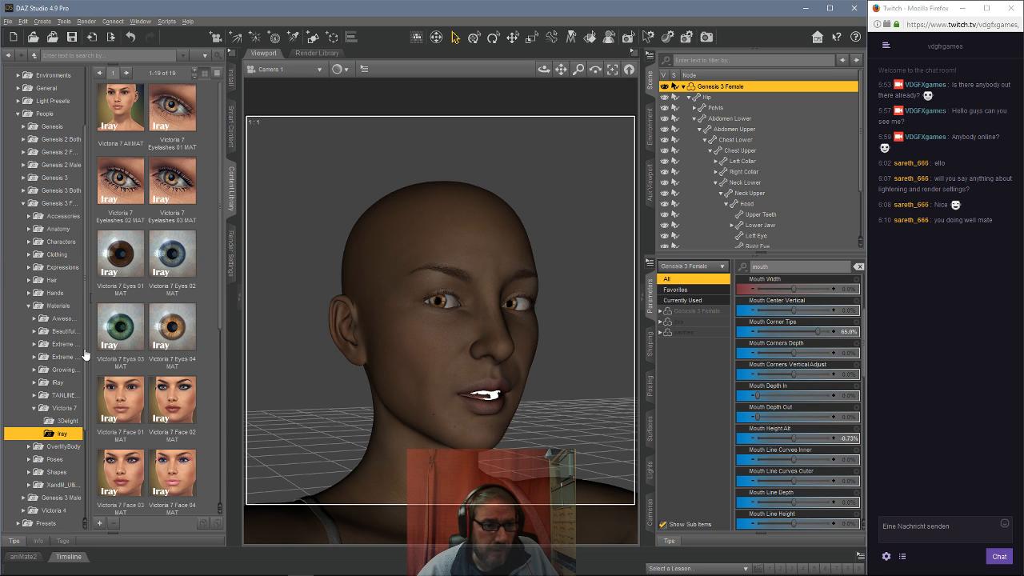
double_click(120, 108)
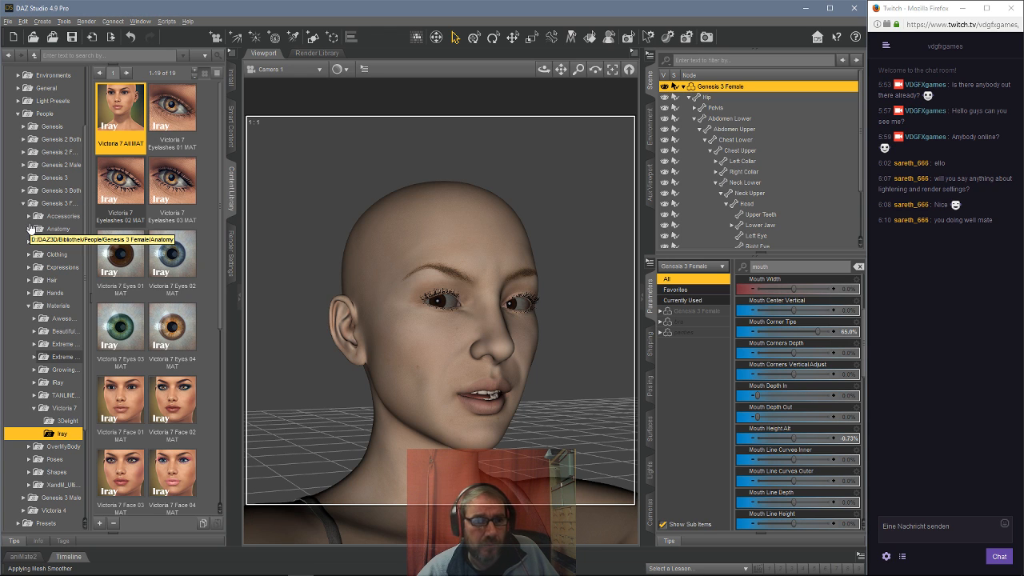
Apply the Victoria 7 Eyelashes 03 MAT and the green Victoria 7 Eyes 03 MAT to the figure.
left_click(184, 193)
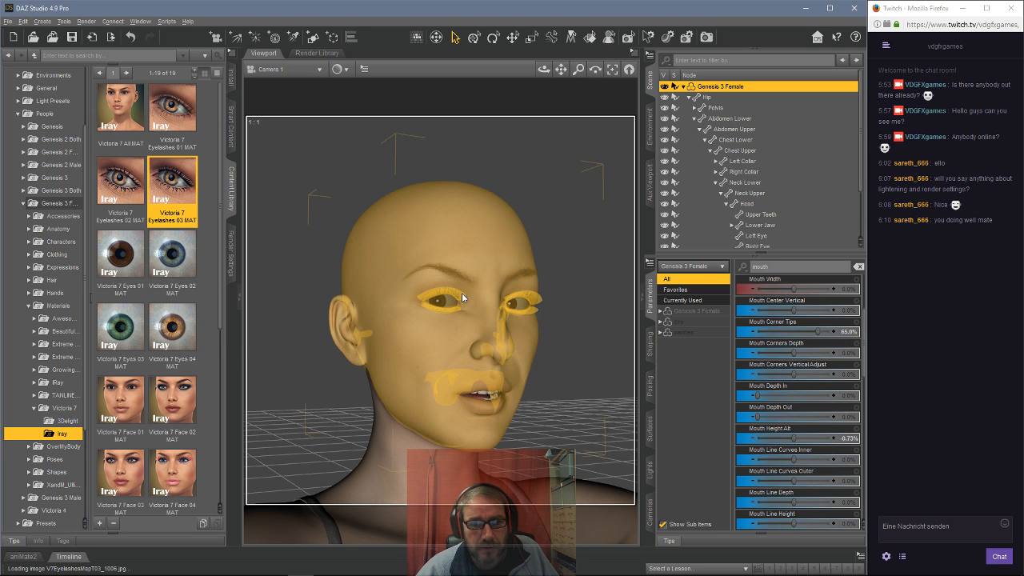
left_click(120, 330)
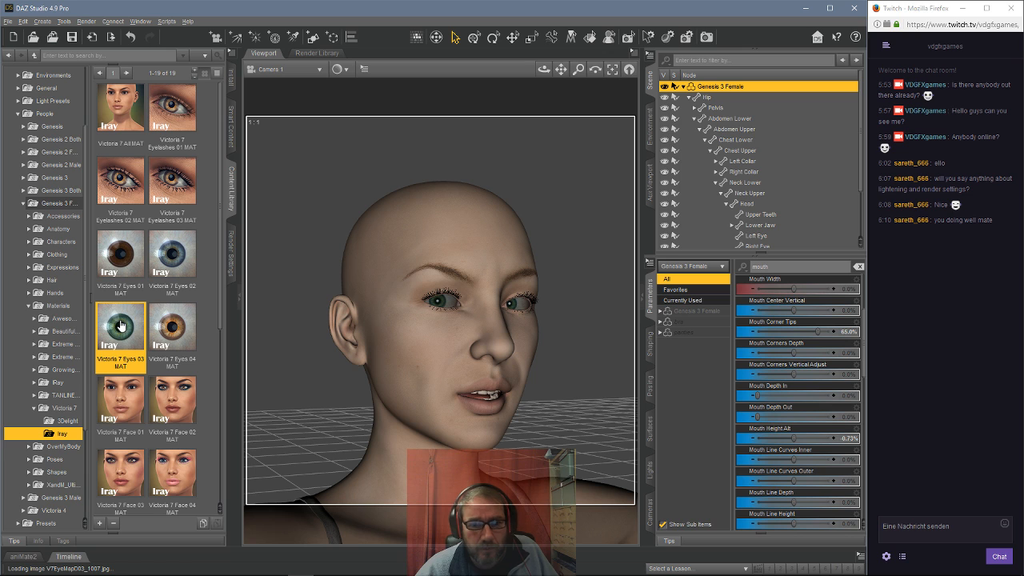
Try the Victoria 7 Face 05, Face 04 and Face 03 makeup materials, then apply Victoria 7 Face 06 MAT.
scroll(121, 316, "down", 3)
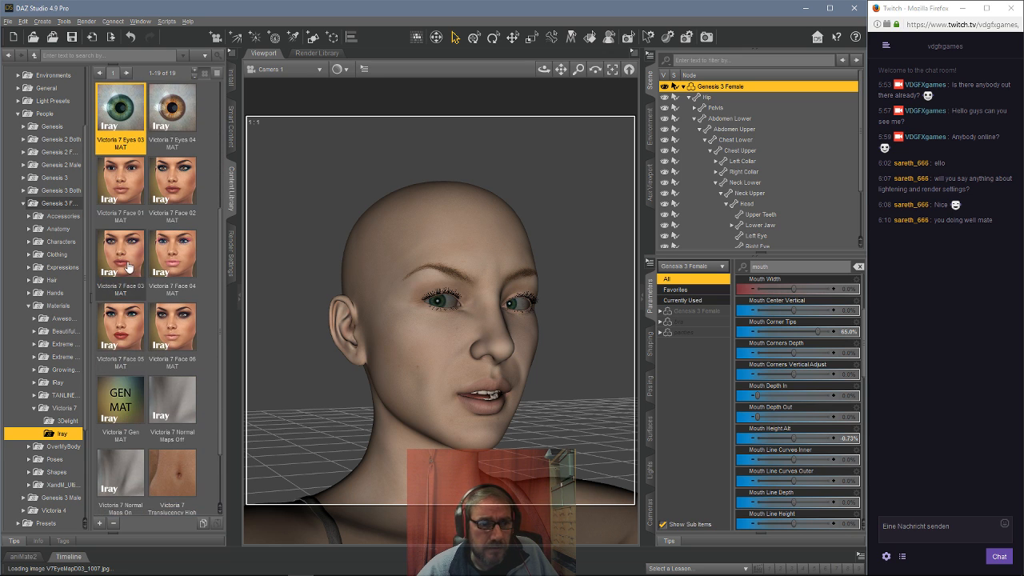
left_click(120, 318)
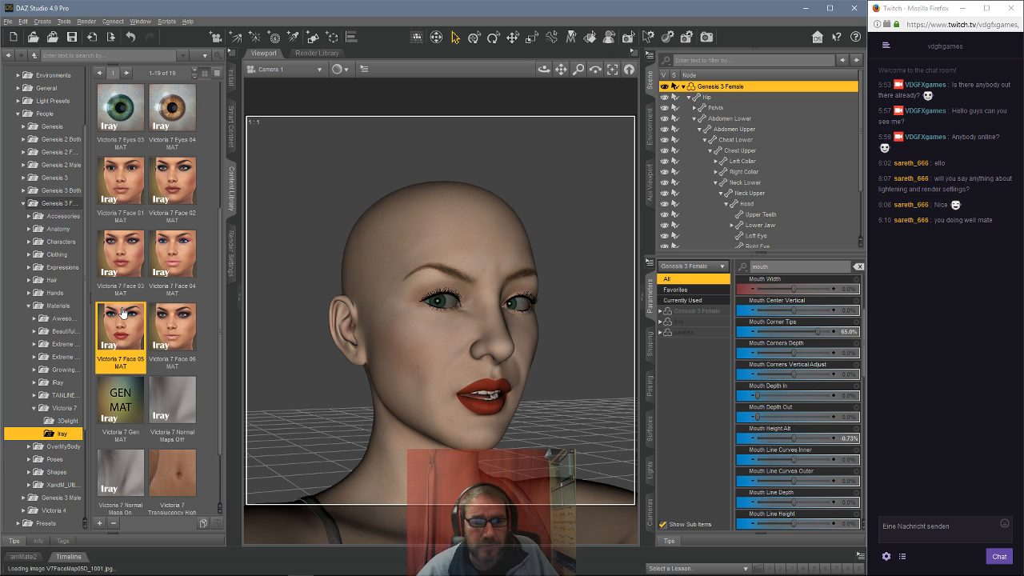
double_click(162, 264)
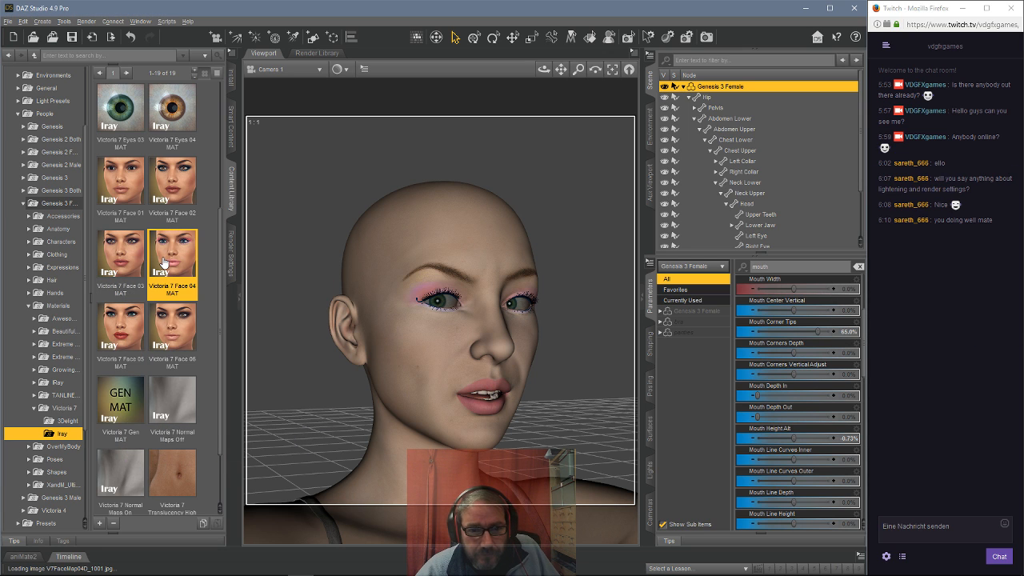
left_click(131, 266)
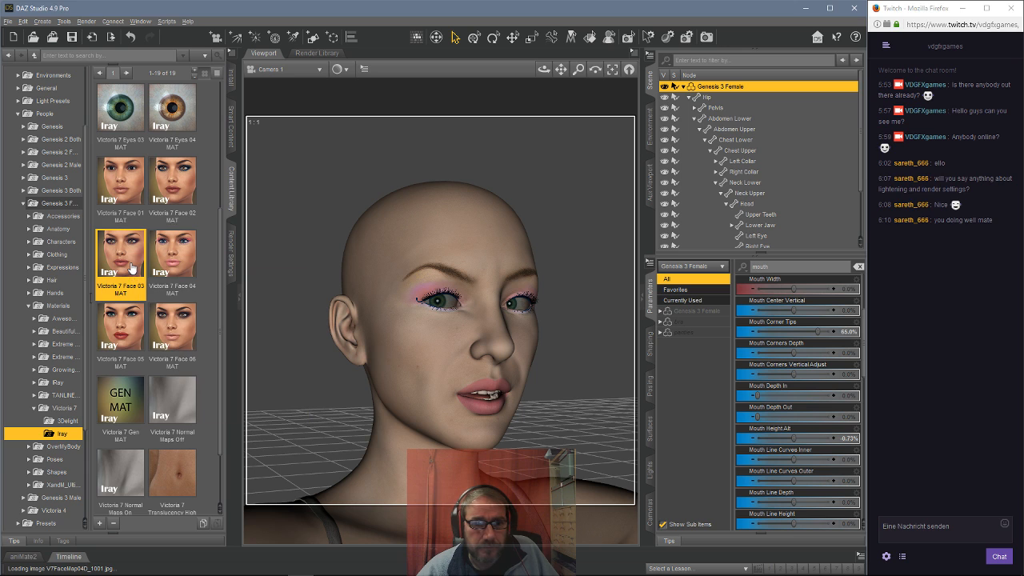
double_click(132, 268)
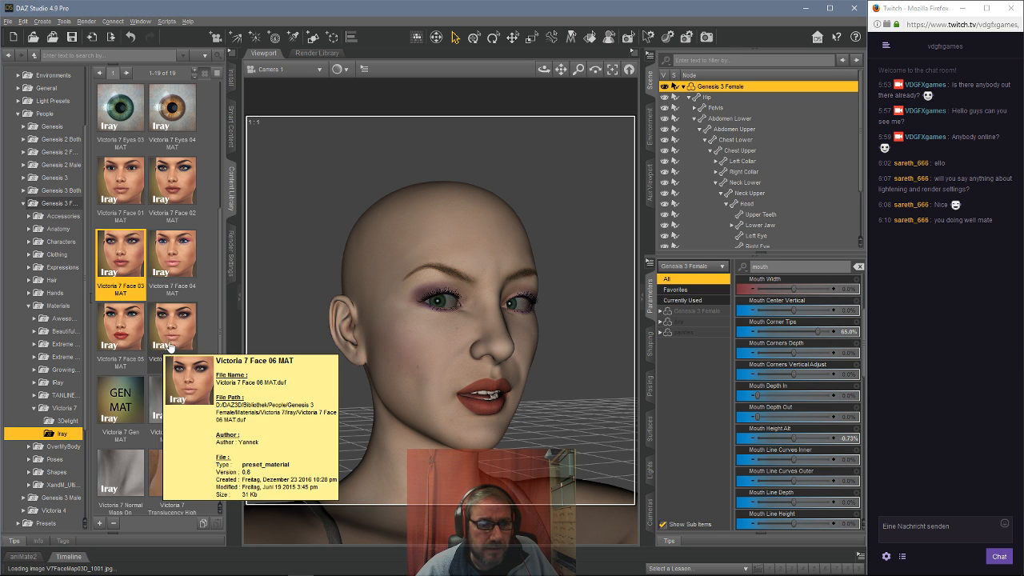
double_click(179, 341)
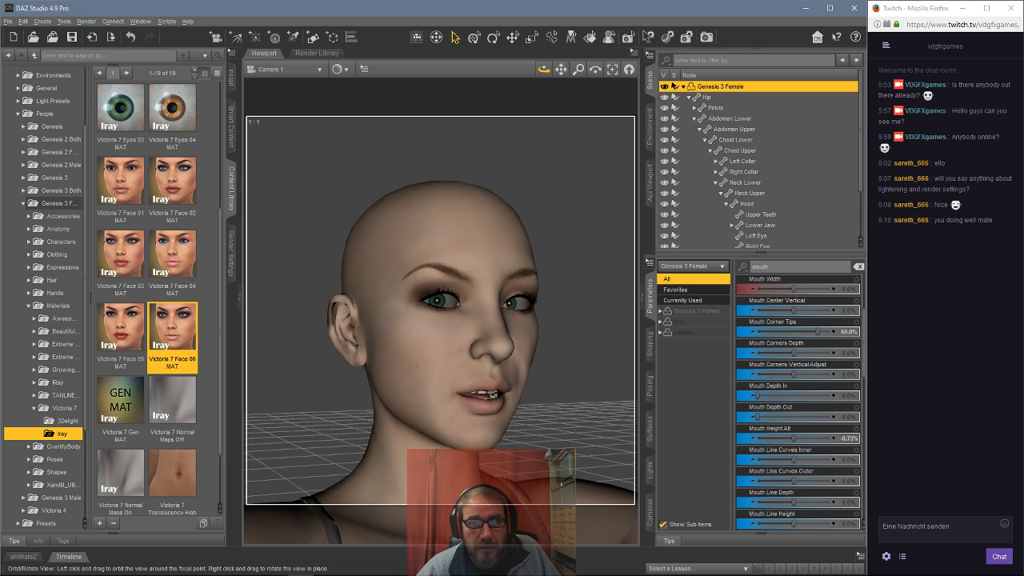
Examine the face from several angles, then preview it in the viewport with the NVIDIA Iray draw style.
mouse_move(544, 70)
left_mouse_down()
mouse_move(480, 83)
mouse_move(548, 82)
left_mouse_up()
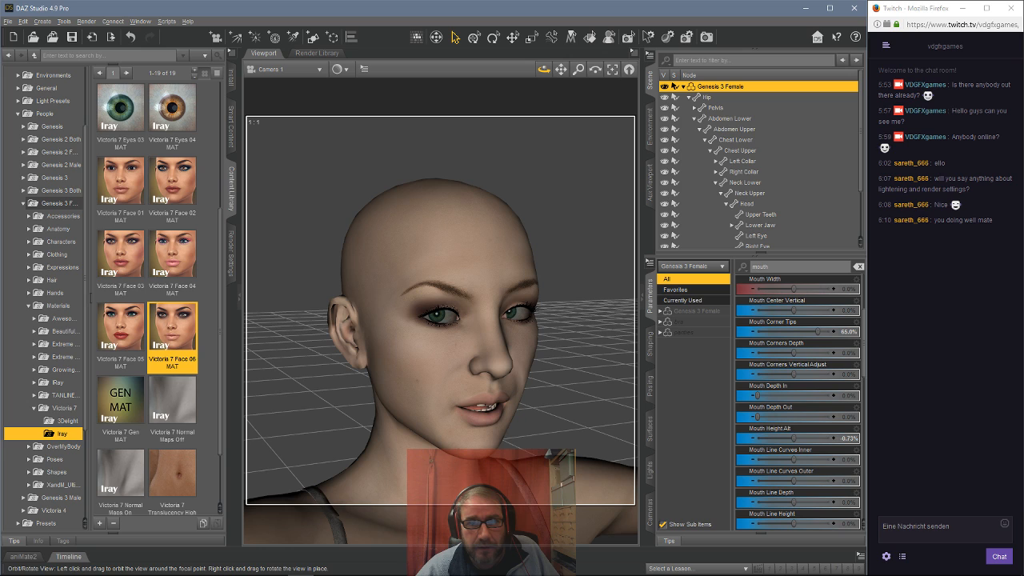
left_click_drag(548, 83, 541, 82)
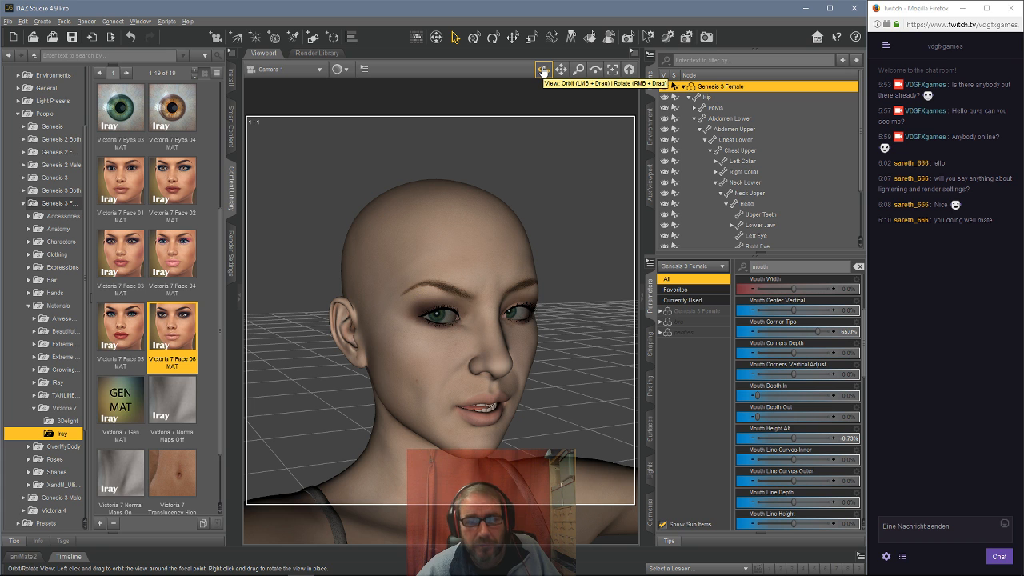
mouse_move(543, 70)
left_mouse_down()
mouse_move(472, 69)
mouse_move(578, 70)
mouse_move(542, 70)
left_mouse_up()
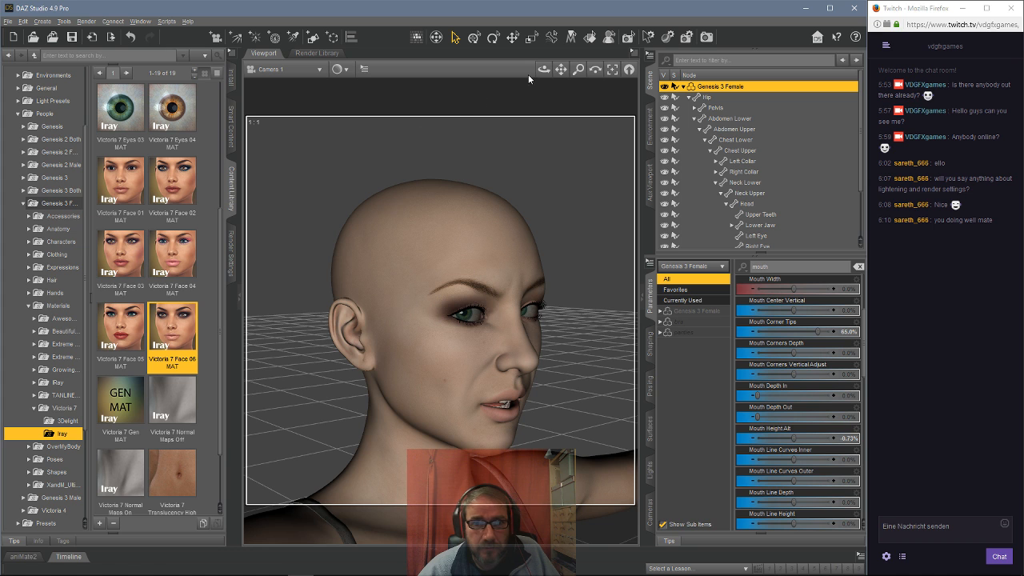
mouse_move(544, 69)
left_mouse_down()
mouse_move(524, 70)
mouse_move(539, 75)
left_mouse_up()
left_click(340, 69)
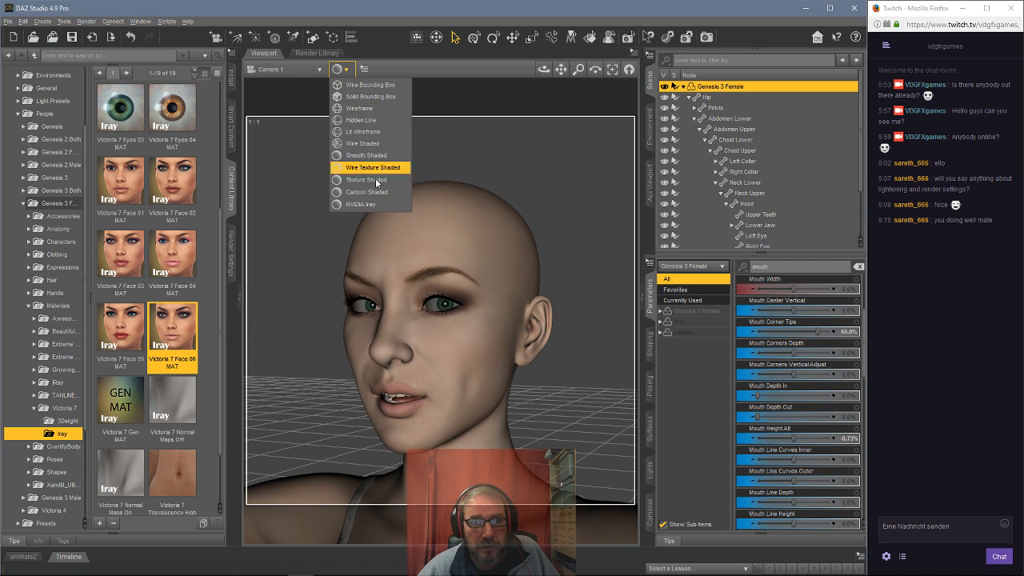
left_click(356, 205)
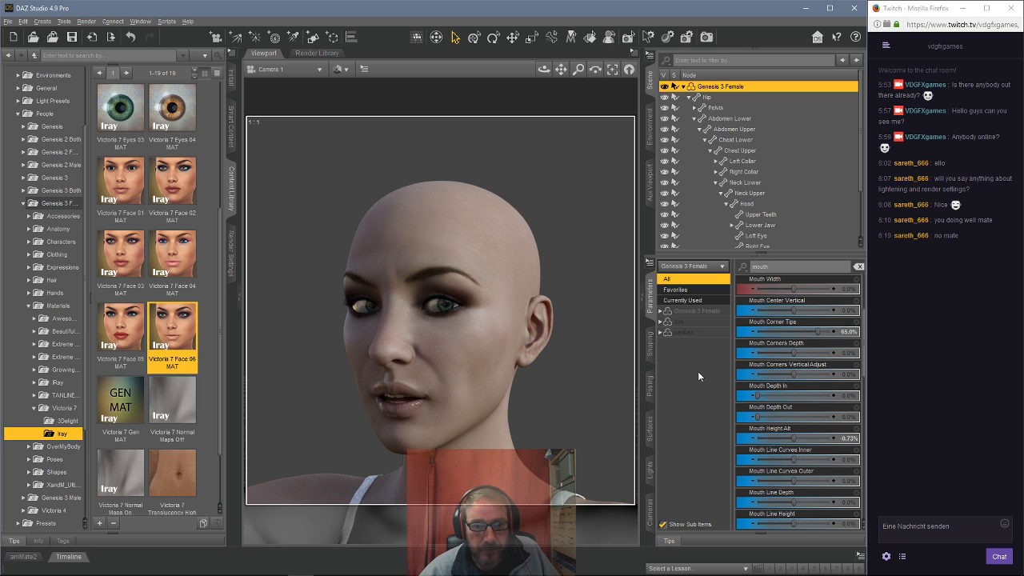
Switch the viewport's draw style back to Texture Shaded and frame the entire figure.
left_click(340, 72)
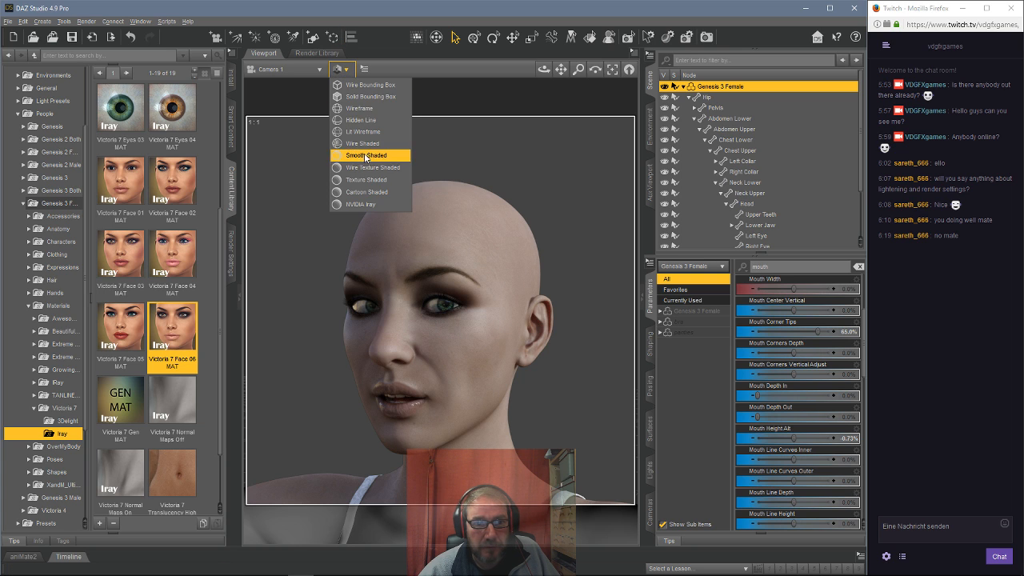
left_click(365, 180)
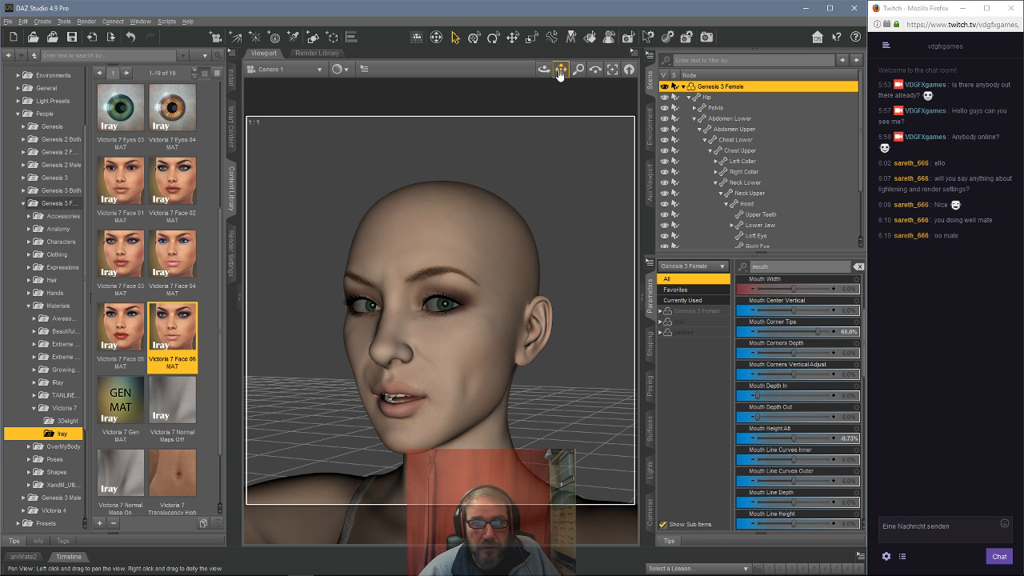
left_click(612, 68)
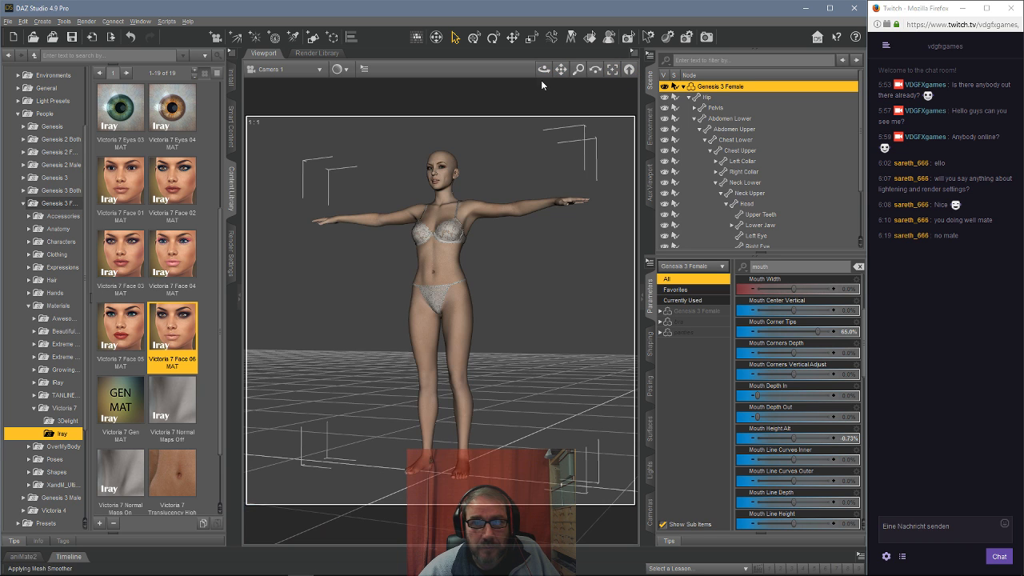
Browse the Genesis 3 Female pose library, including the Fashion Model, Z_Sexy, Xameva and Diva sets.
left_click_drag(544, 69, 562, 81)
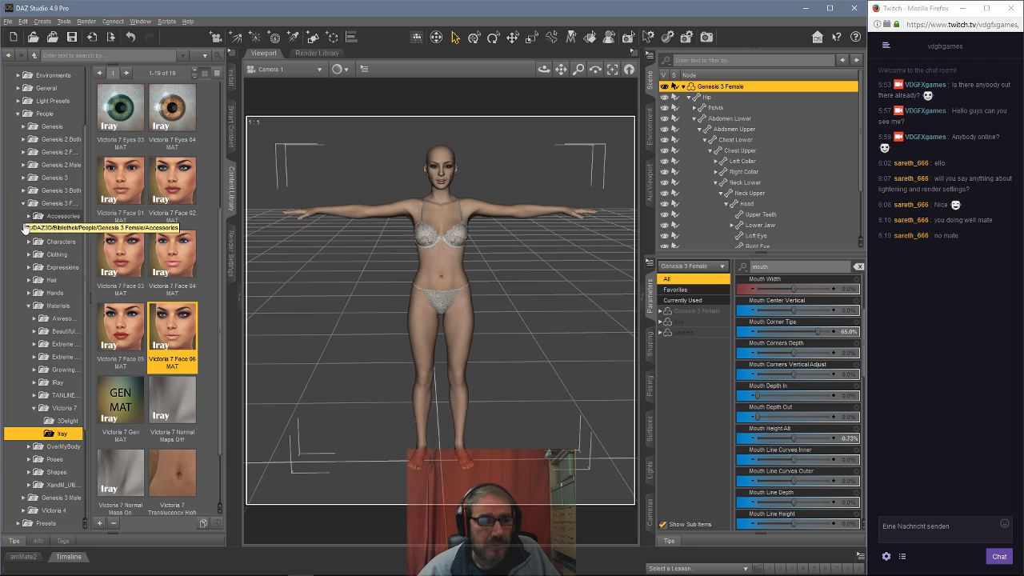
left_click(29, 306)
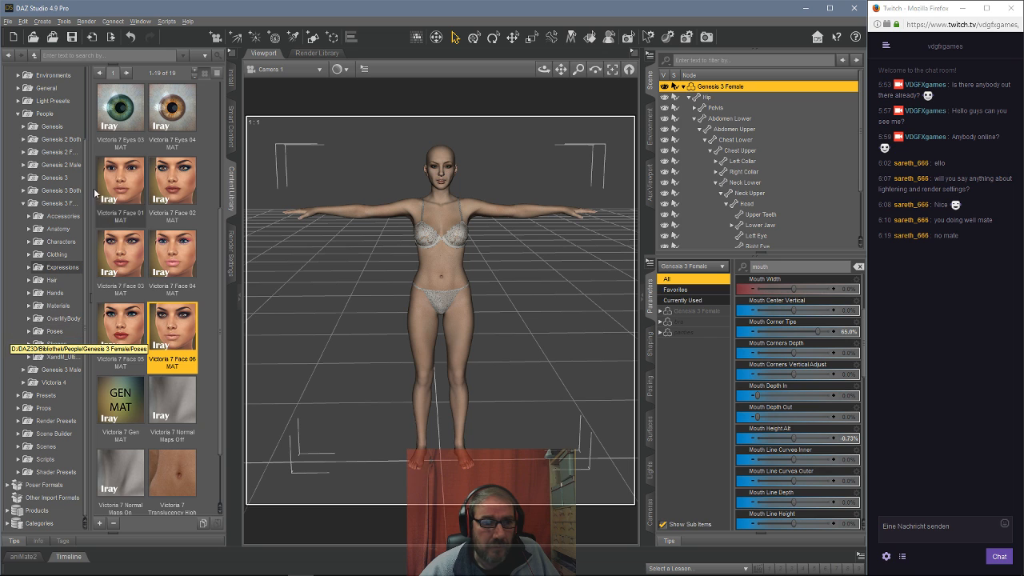
scroll(130, 224, "up", 3)
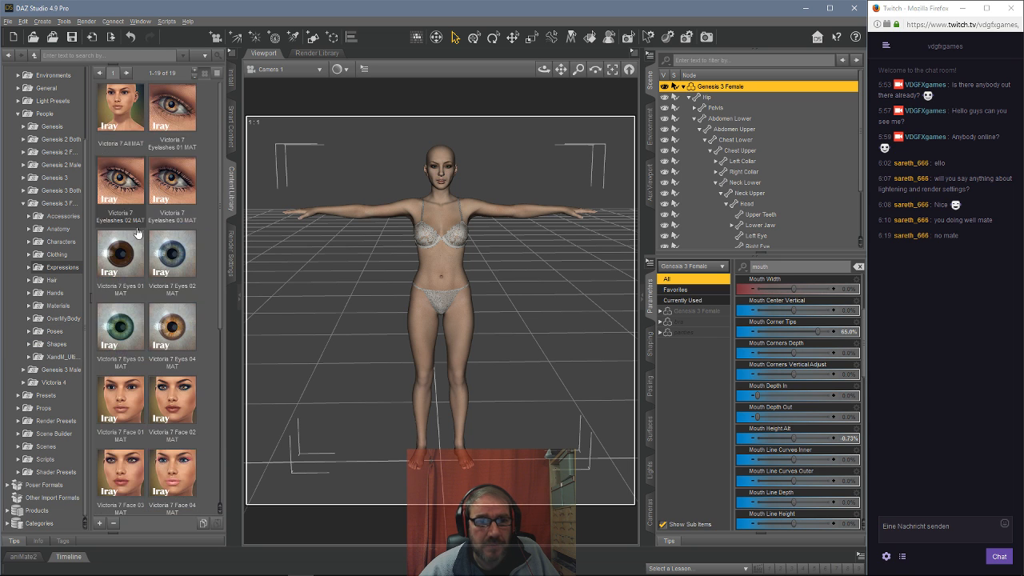
scroll(144, 272, "down", 4)
left_click(172, 249)
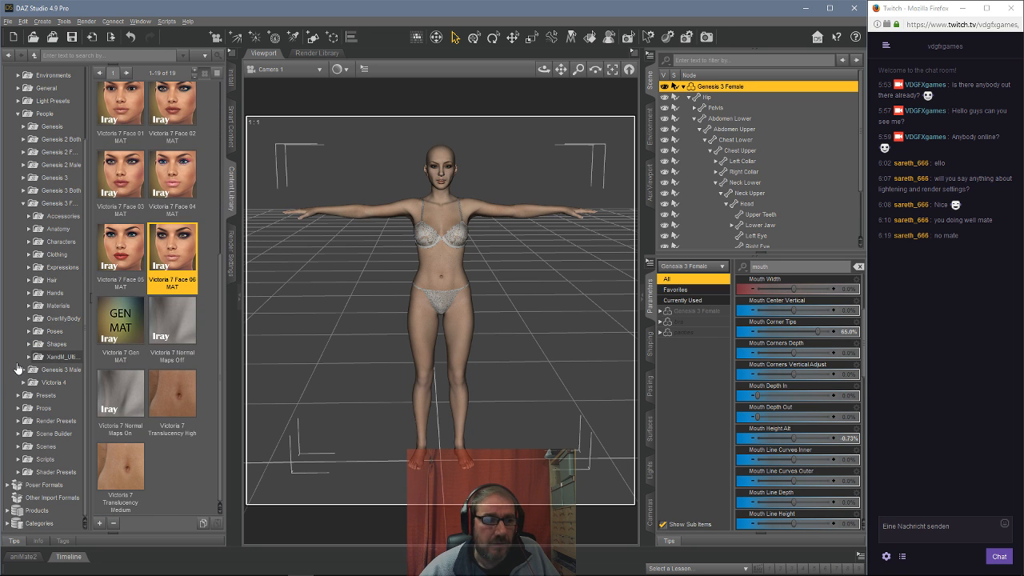
left_click(40, 331)
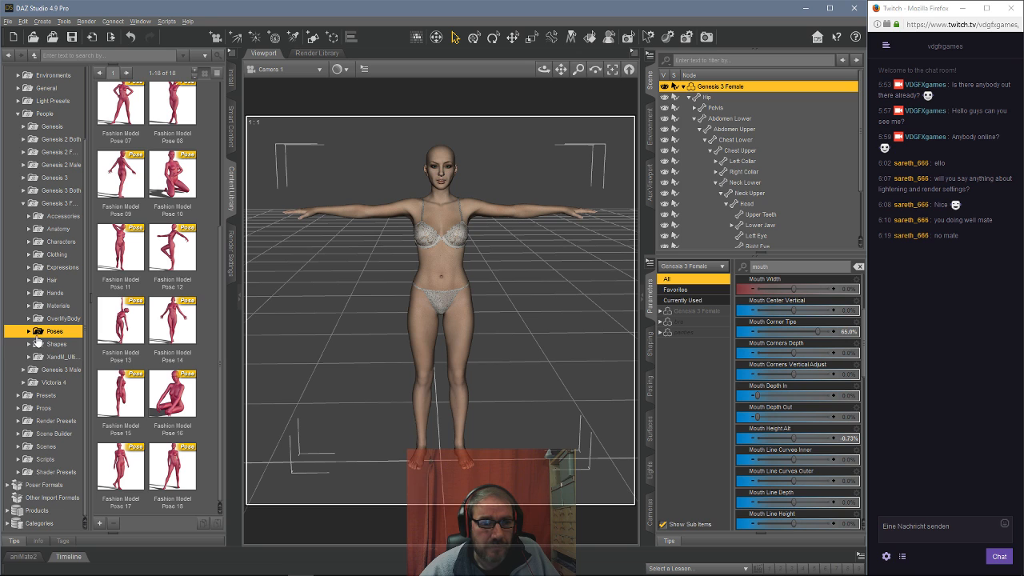
double_click(35, 334)
left_click(40, 347)
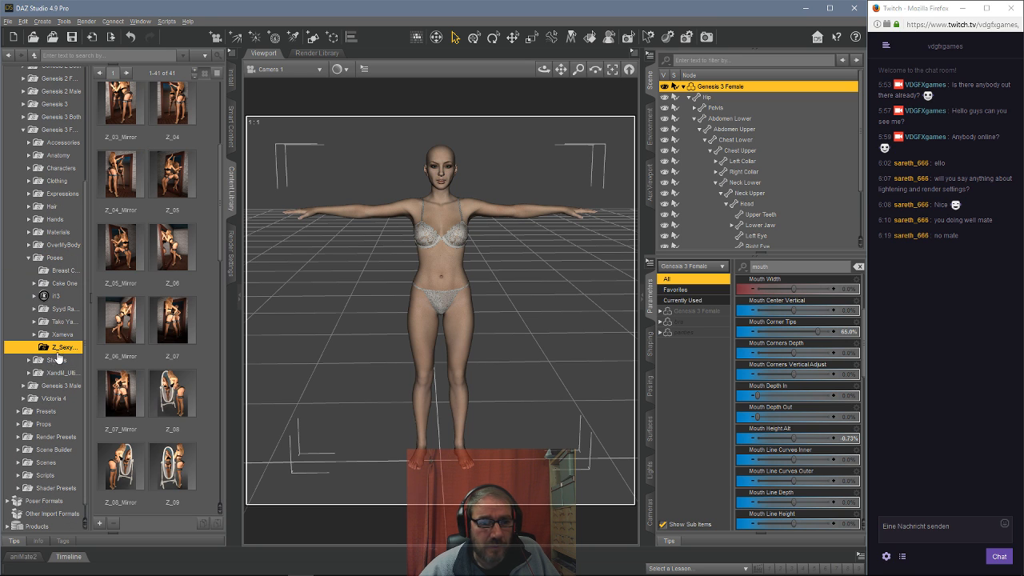
left_click(56, 335)
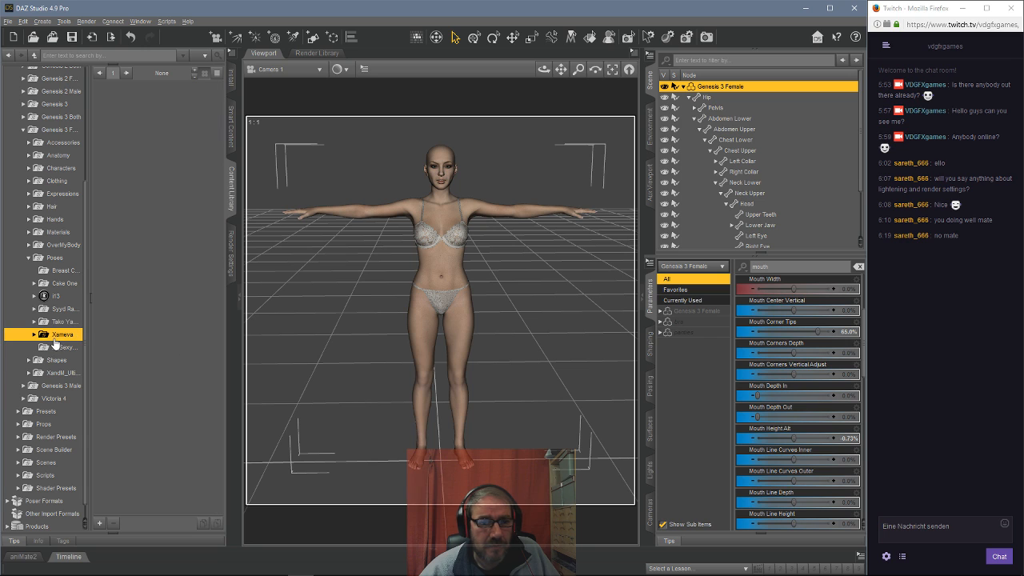
double_click(54, 323)
left_click(48, 336)
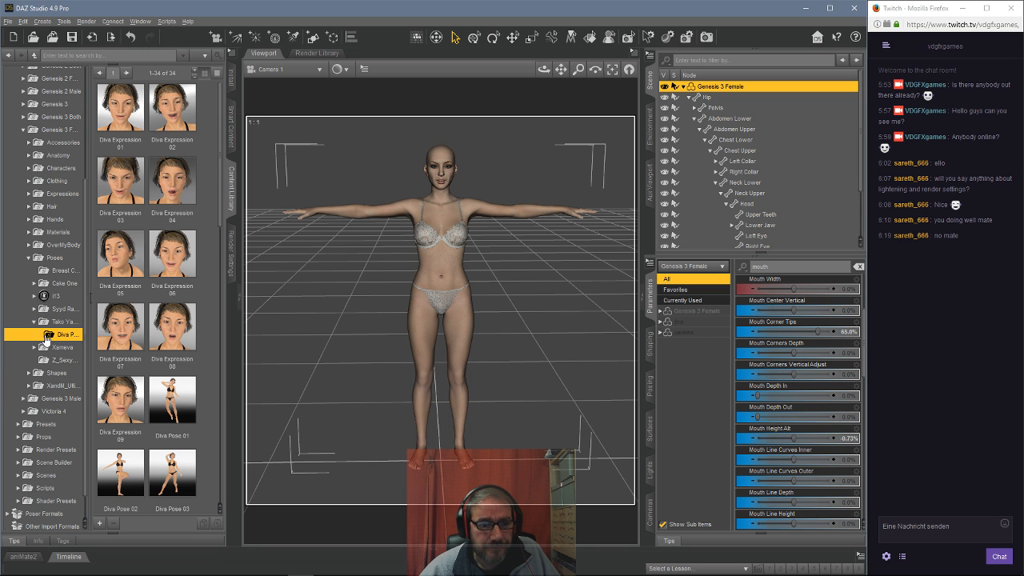
scroll(134, 323, "down", 6)
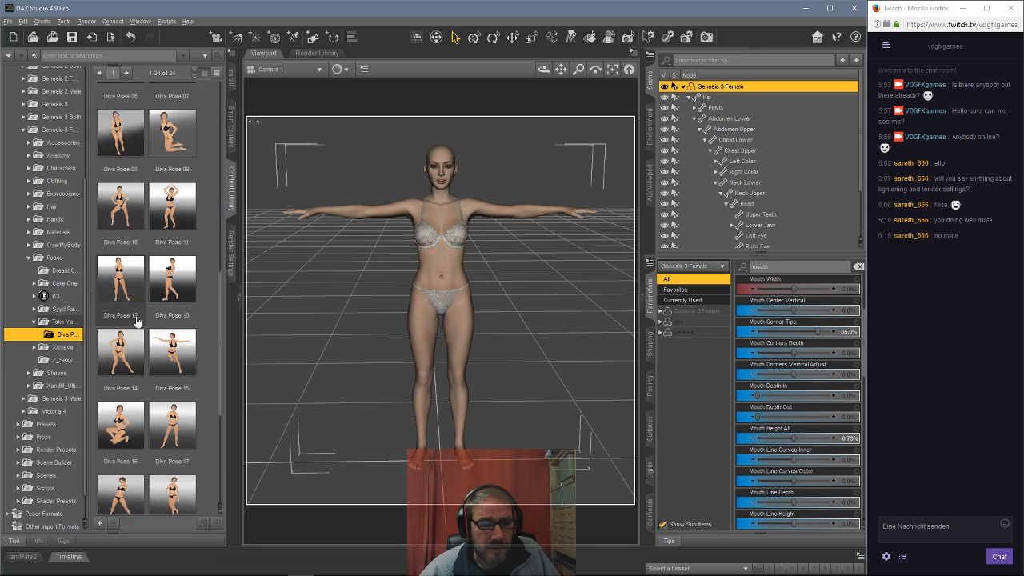
Look through the UltraG pose collection's G3 character presets in the pose library.
double_click(63, 312)
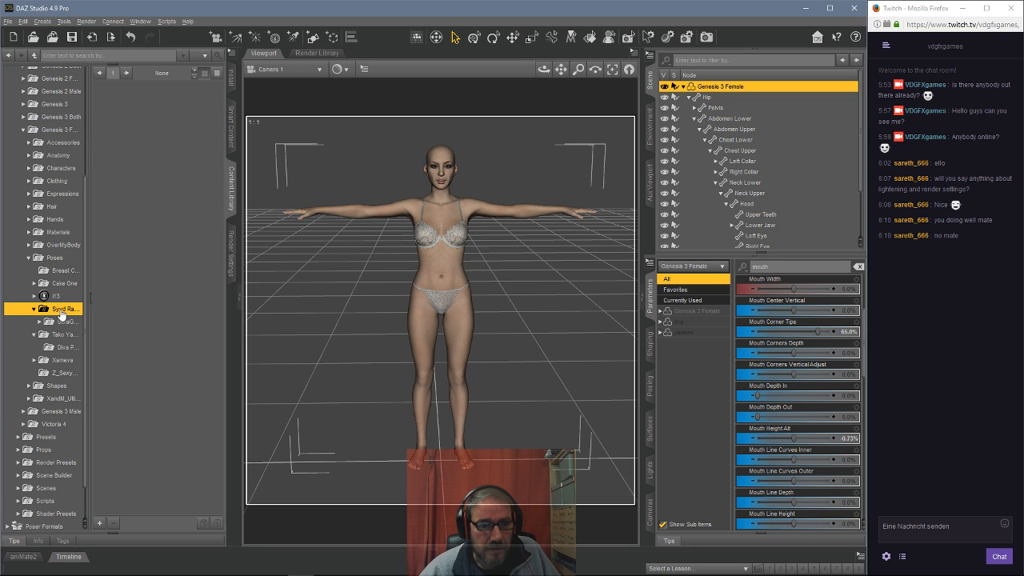
left_click(64, 325)
double_click(63, 323)
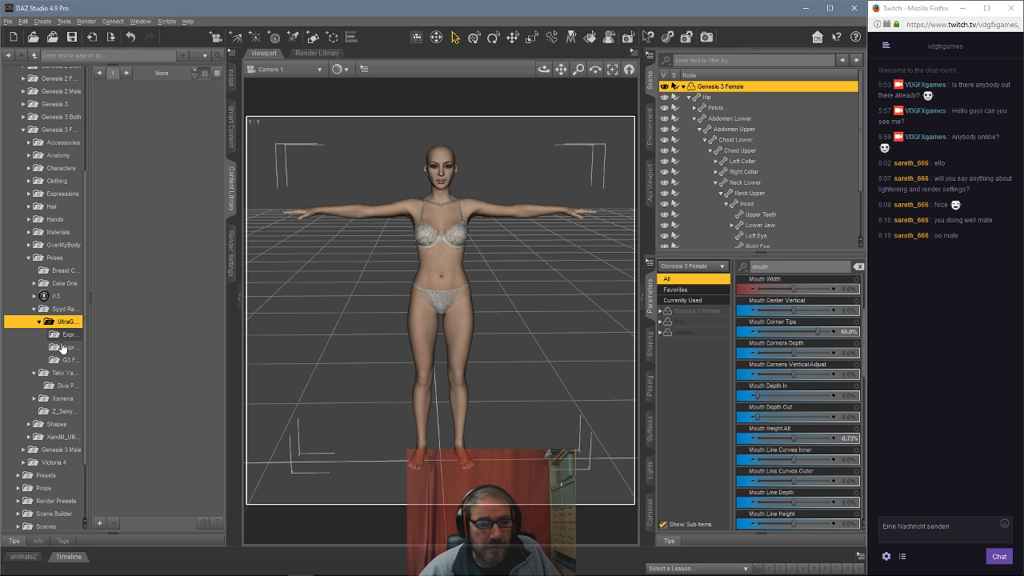
left_click(62, 360)
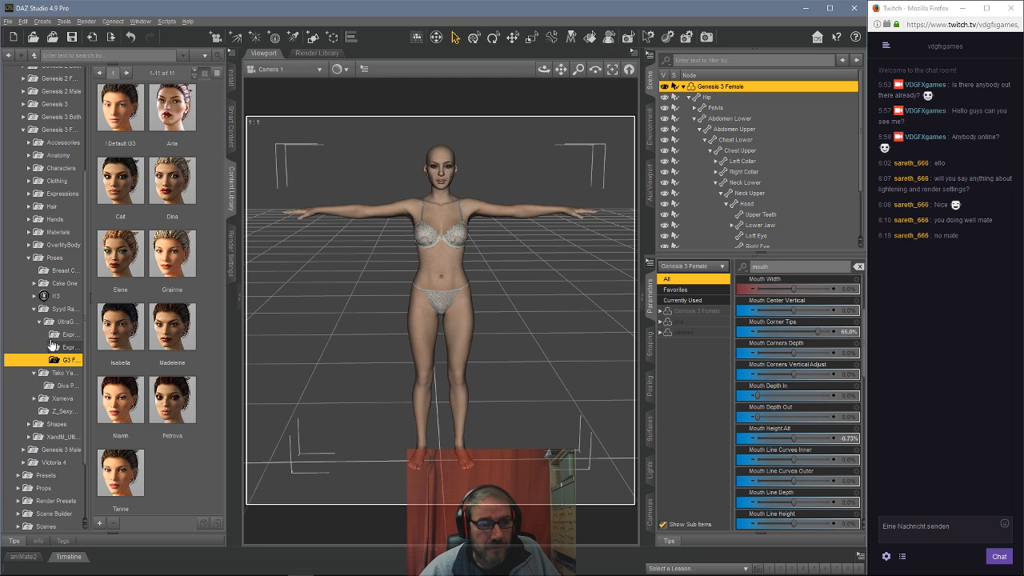
Examine the expression and eye presets of i13's 50 Essential Pin Ups collection.
double_click(48, 296)
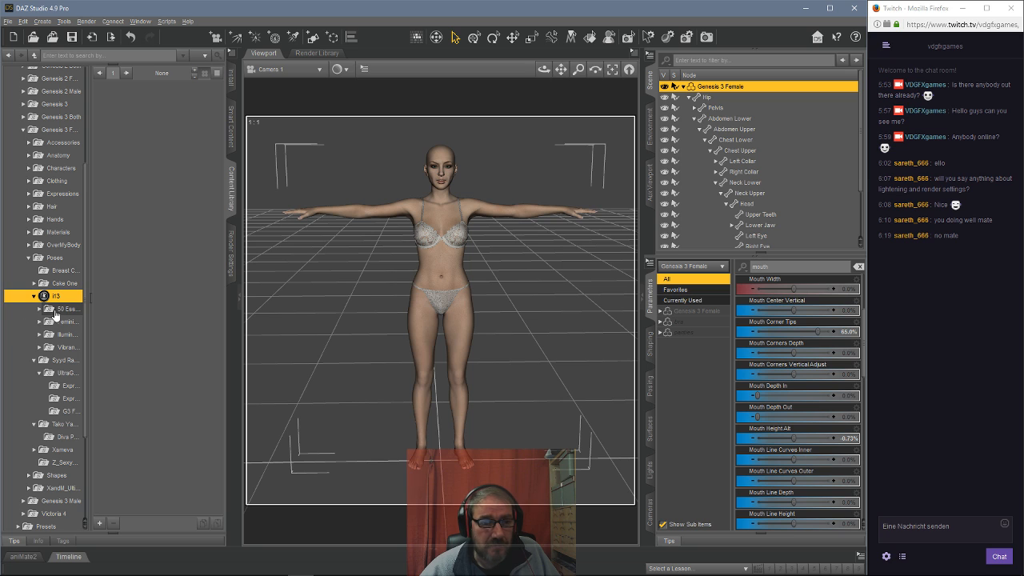
left_click(39, 308)
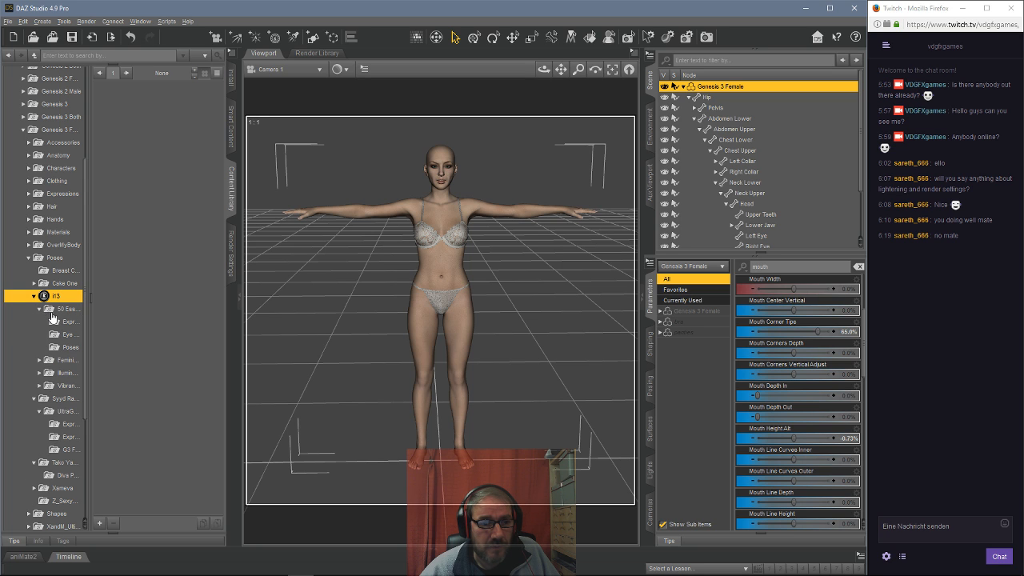
left_click(48, 312)
left_click(53, 322)
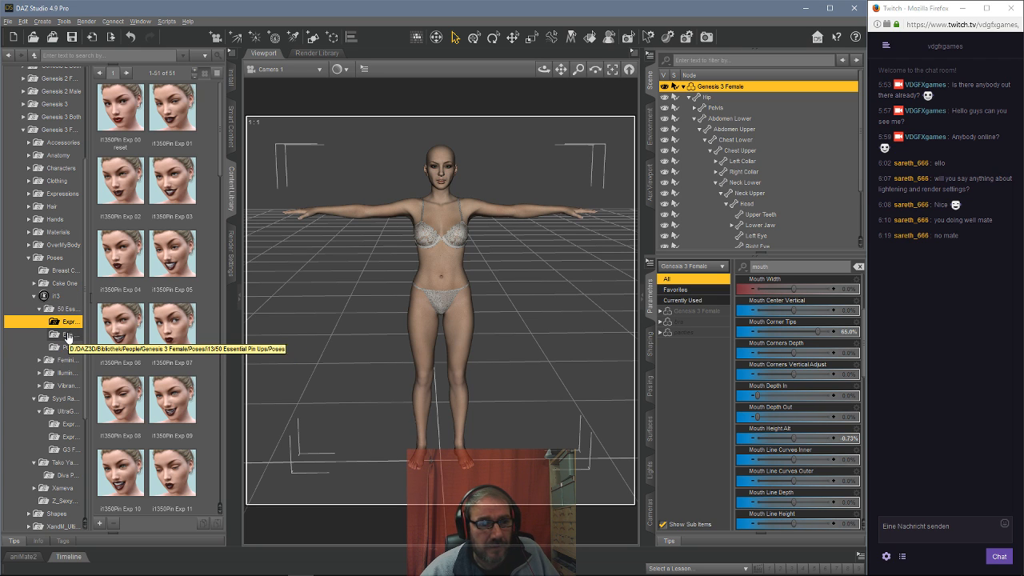
left_click(67, 336)
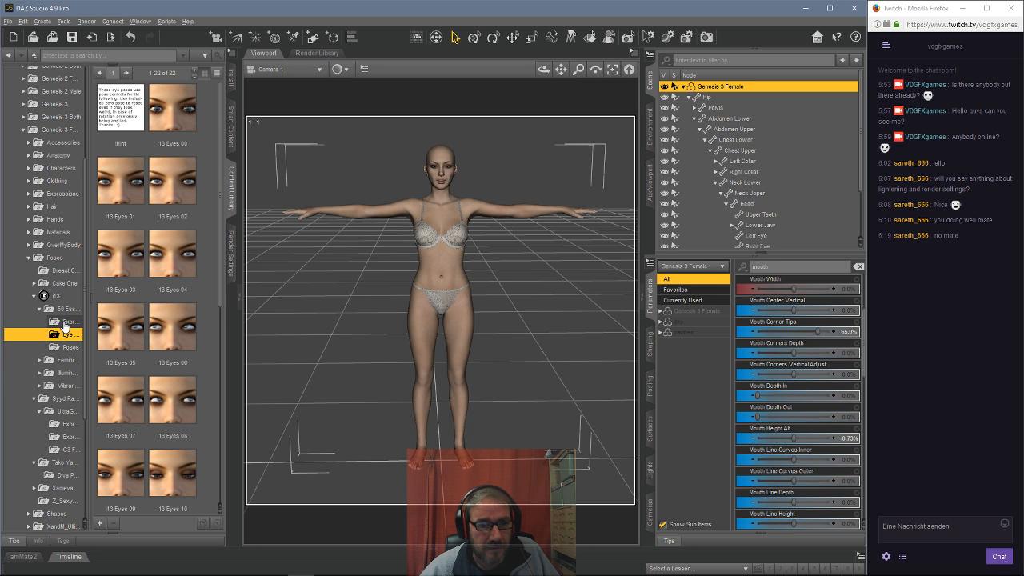
Try the 50 Essential Pin Ups poses i1350Pin 23 and i1350Pin 25 on the figure.
left_click(64, 347)
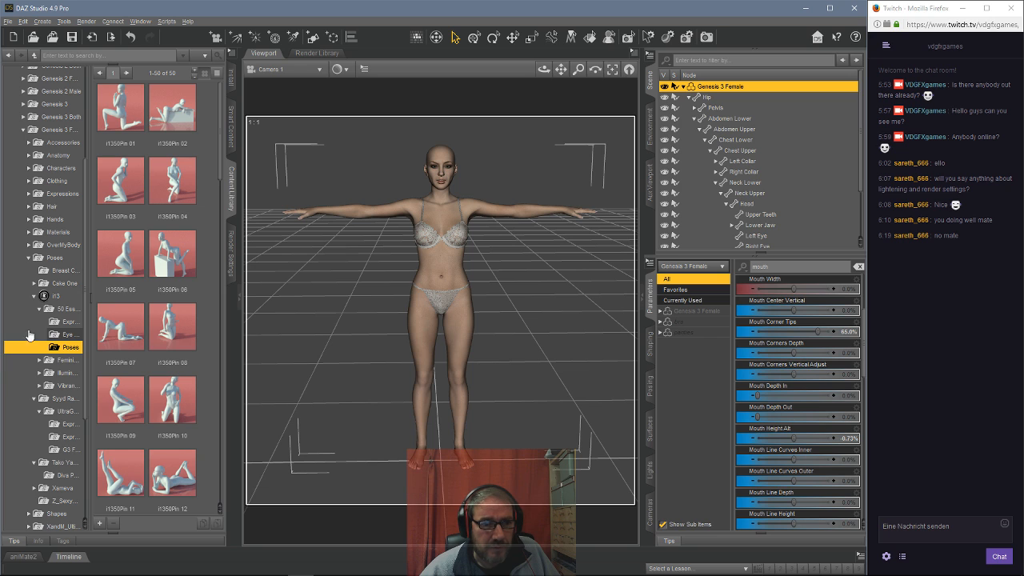
scroll(137, 328, "down", 3)
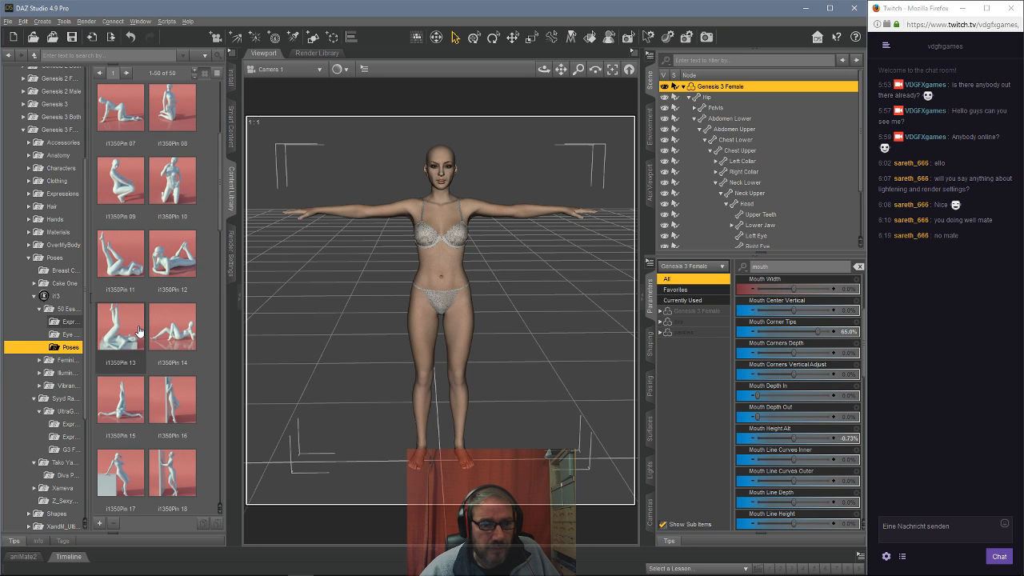
scroll(140, 331, "down", 3)
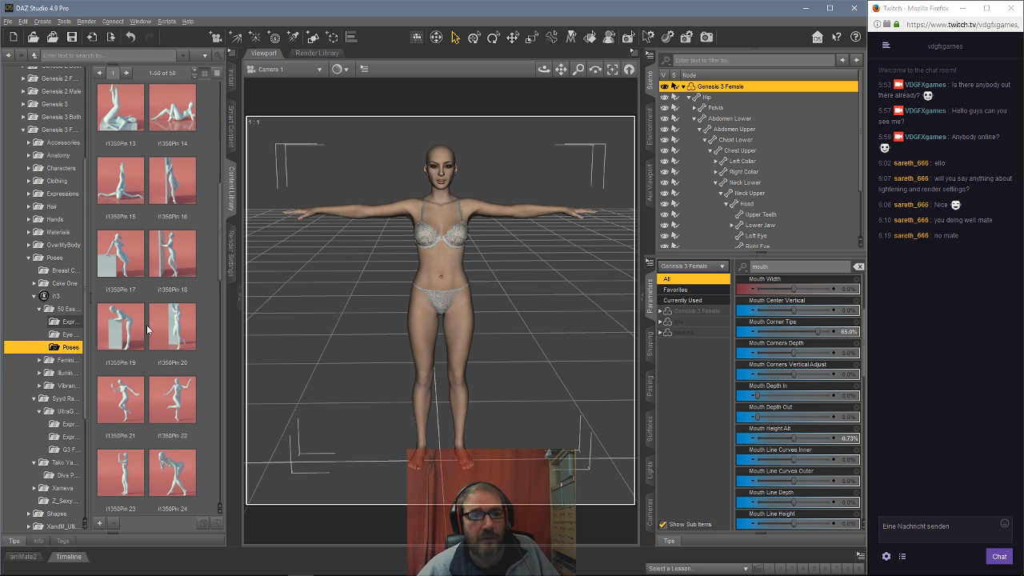
scroll(157, 315, "down", 3)
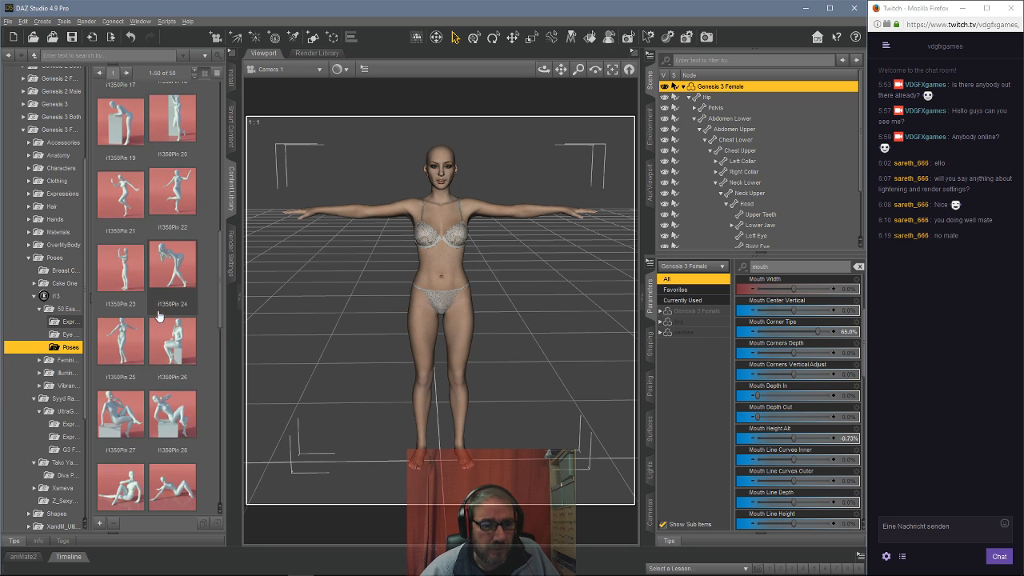
double_click(125, 264)
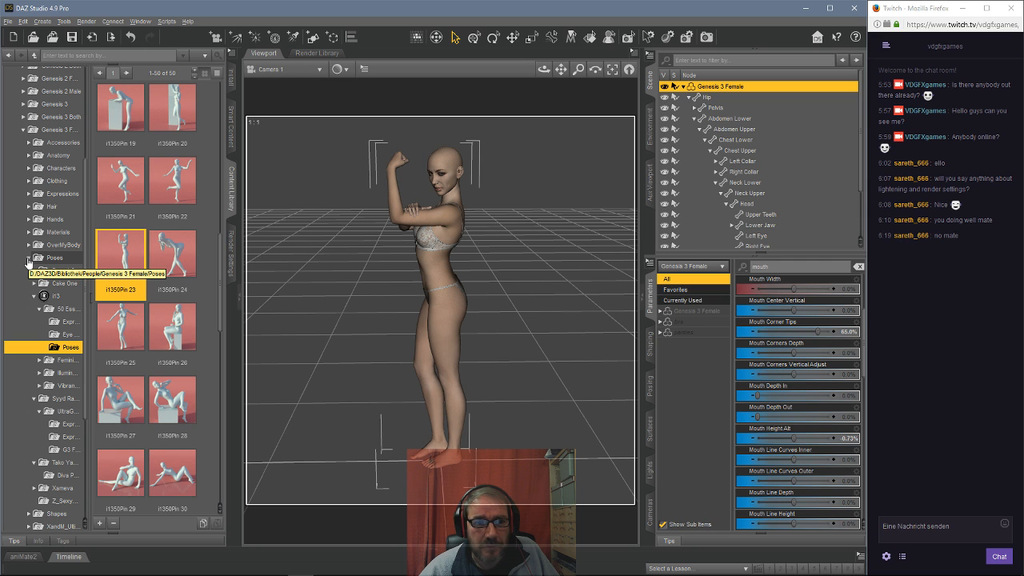
left_click(118, 326)
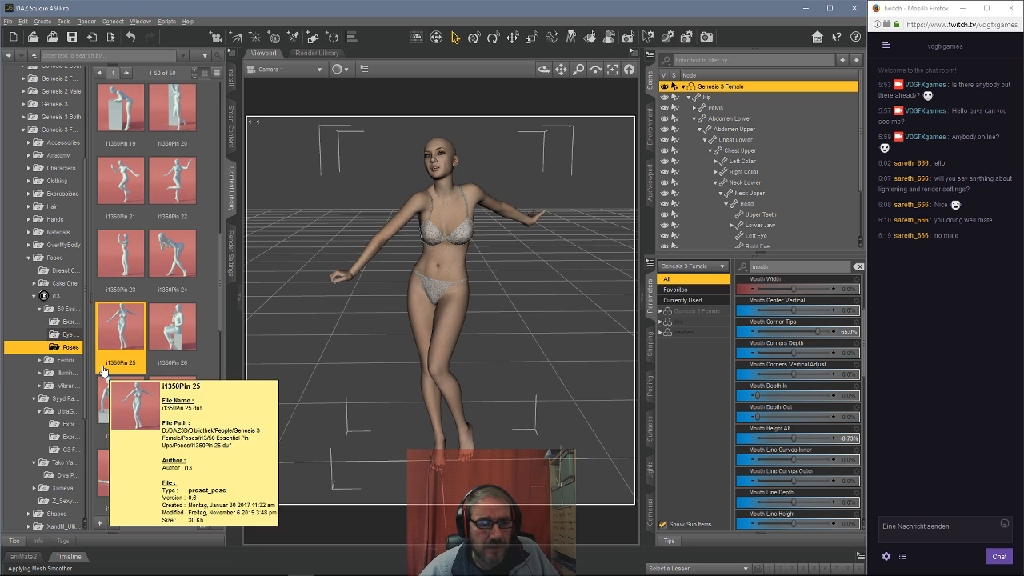
Try Fashion Model Pose 02 and Pose 04 on the figure, then apply Fashion Model Pose 09.
left_click(57, 285)
left_click(64, 296)
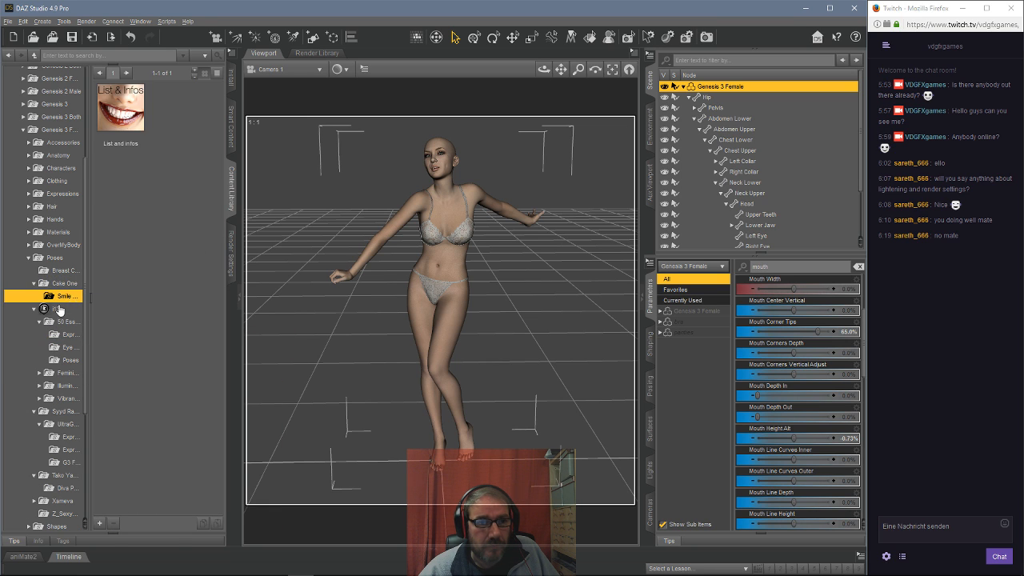
left_click(50, 247)
left_click(55, 258)
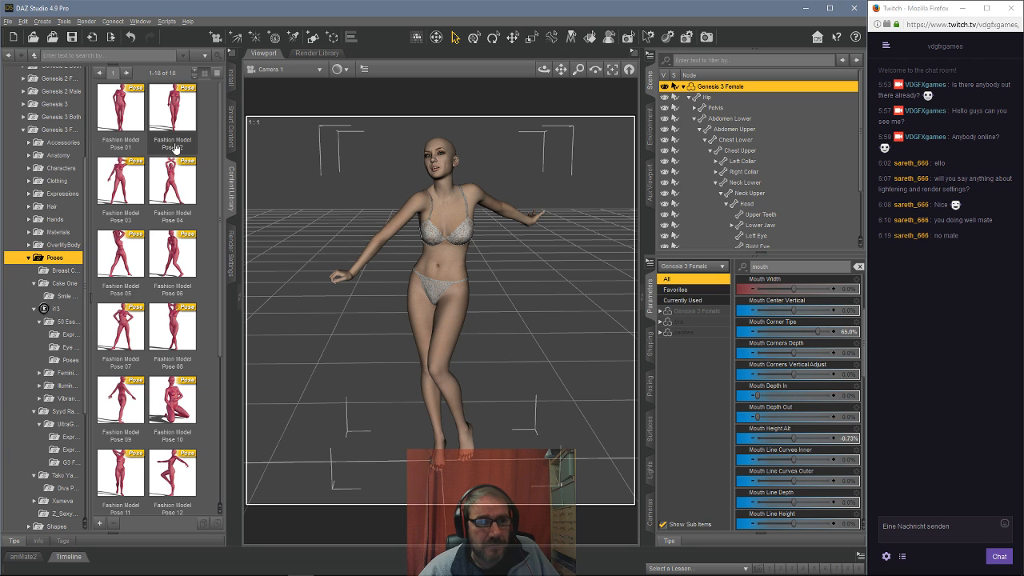
double_click(170, 118)
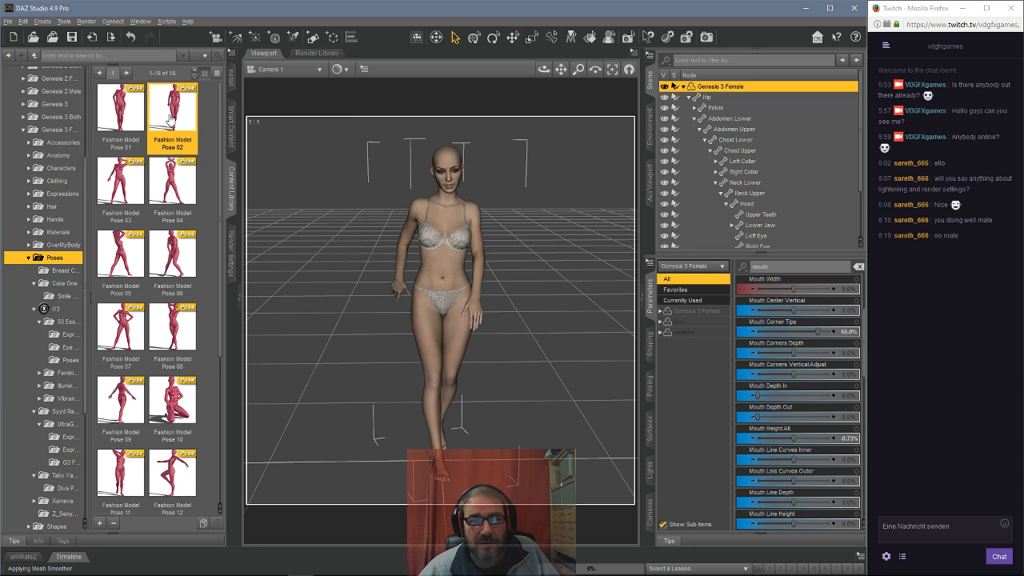
double_click(170, 192)
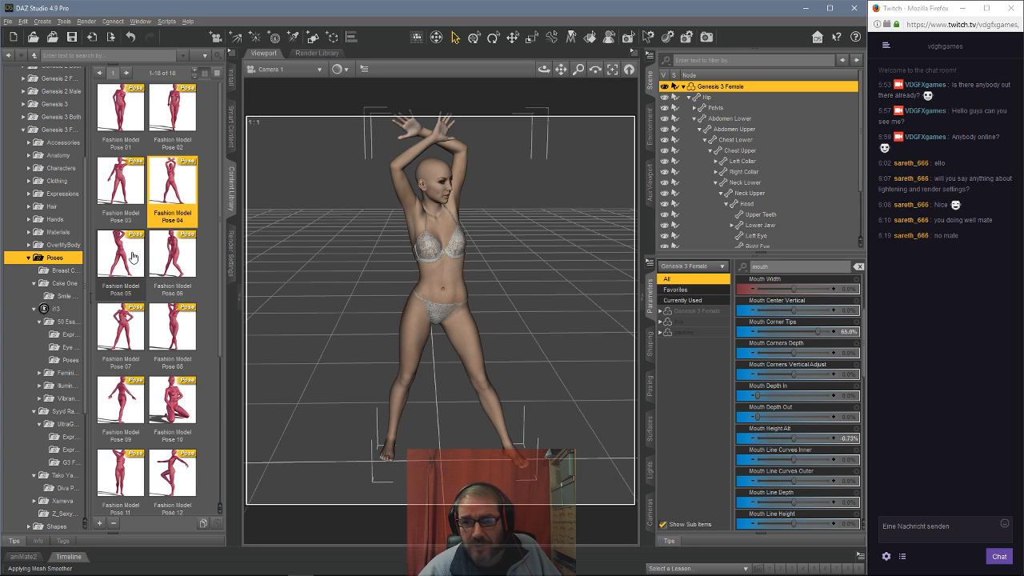
mouse_move(136, 257)
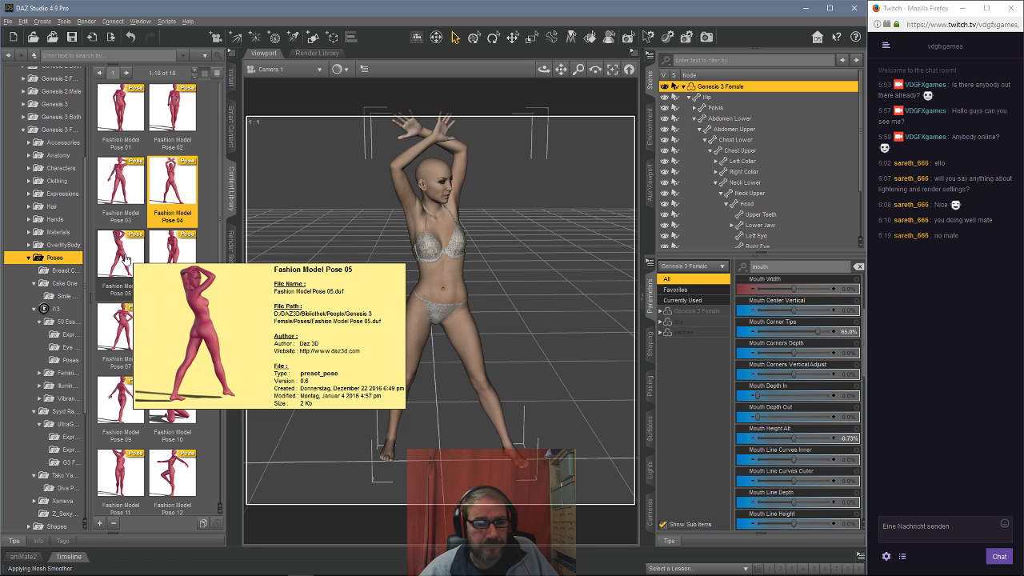
double_click(120, 400)
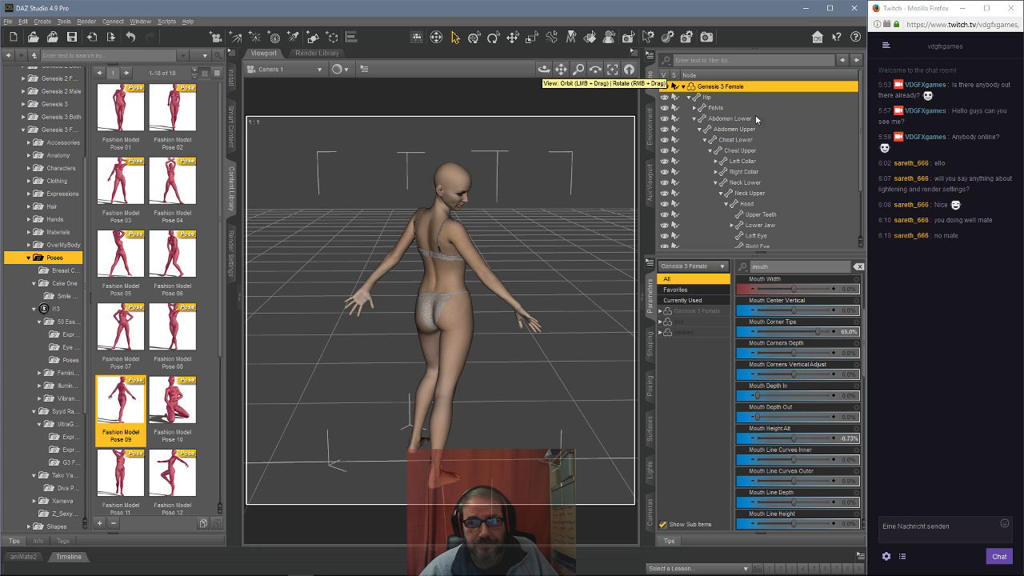
Collapse the Hip bone hierarchy under Genesis 3 Female in the scene tree.
left_click(684, 88)
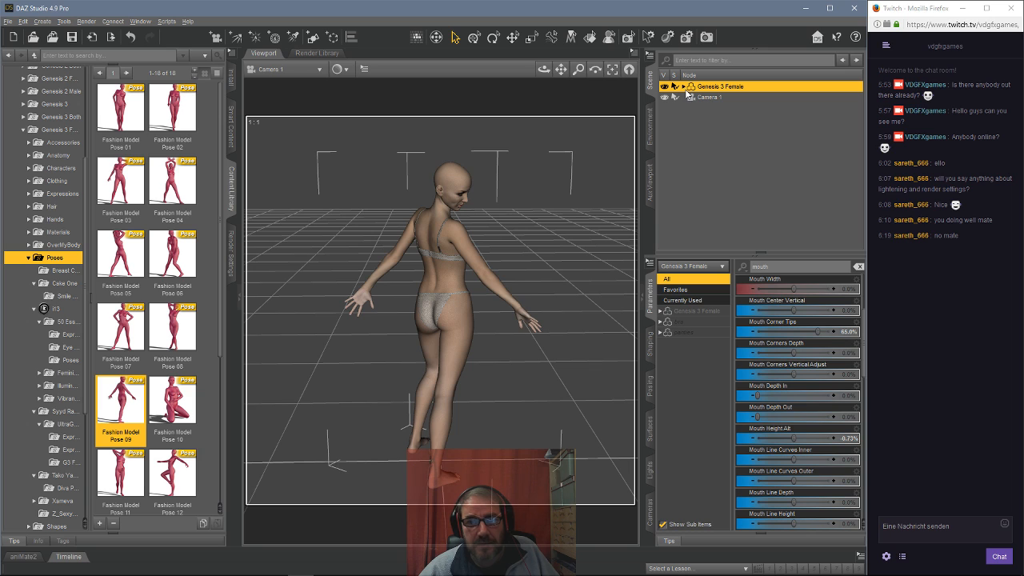
left_click(684, 87)
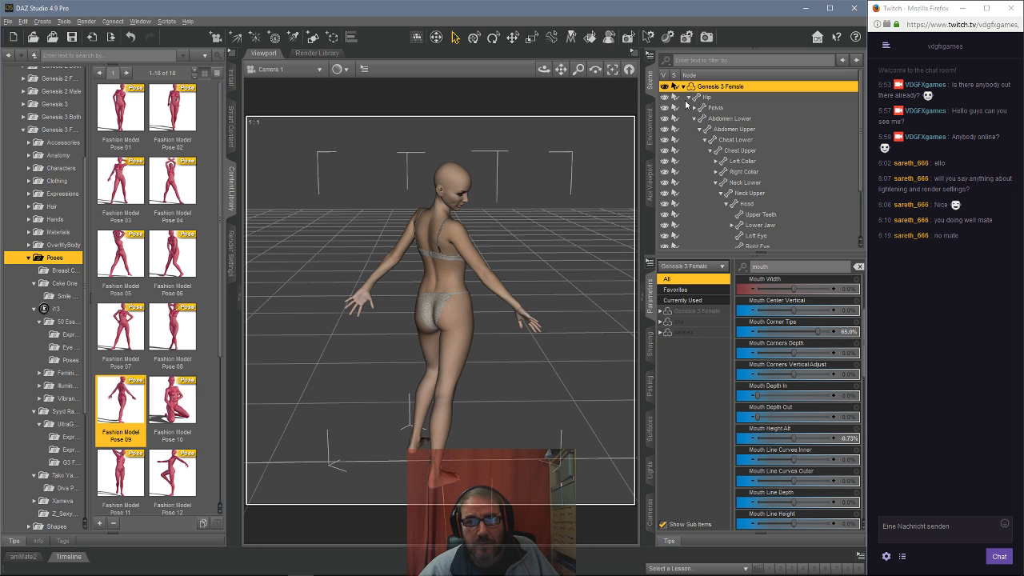
left_click(688, 98)
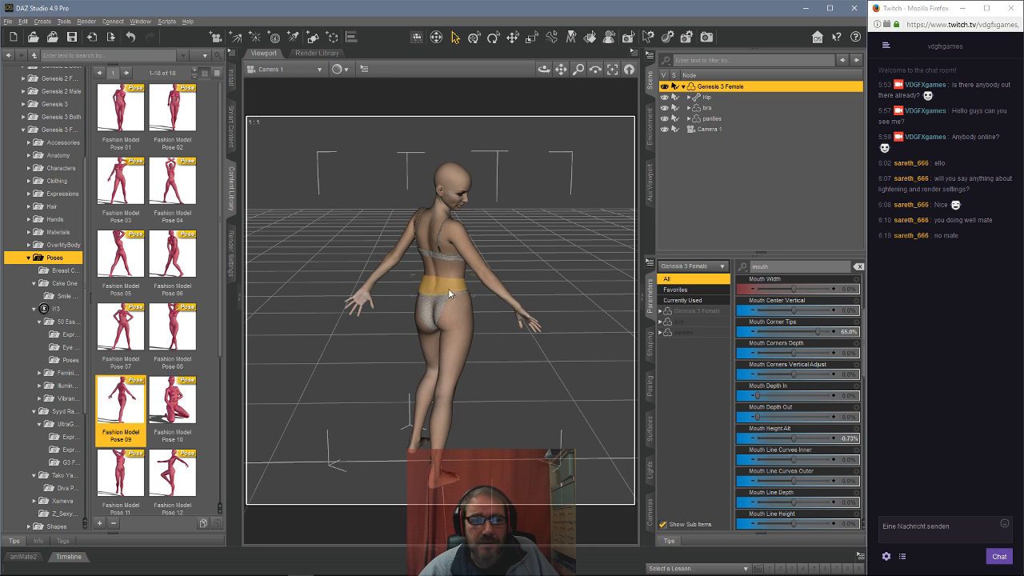
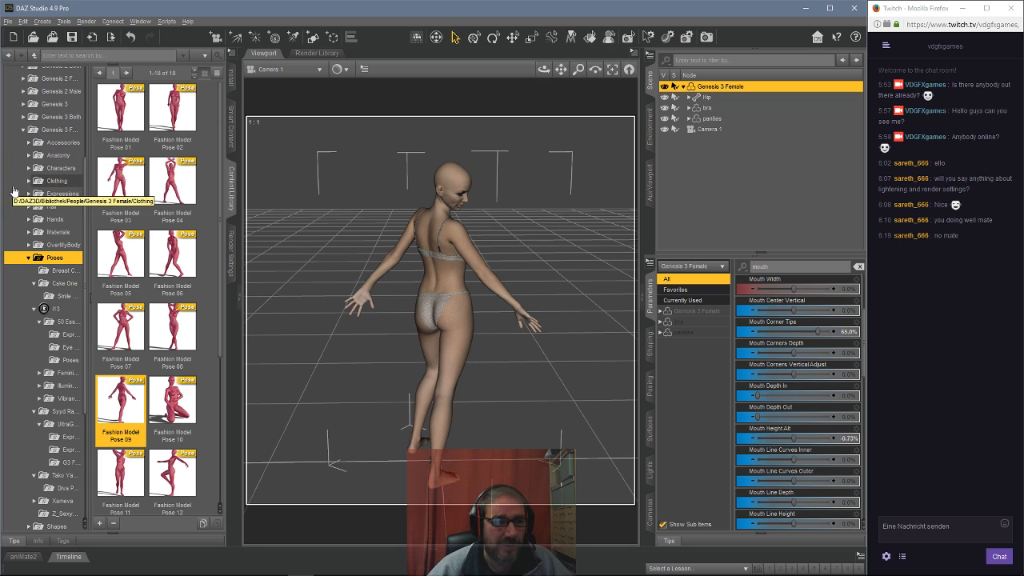
Dress the figure in the complete Corset with Lace !Outfit from the Kool clothing collection.
left_click(28, 182)
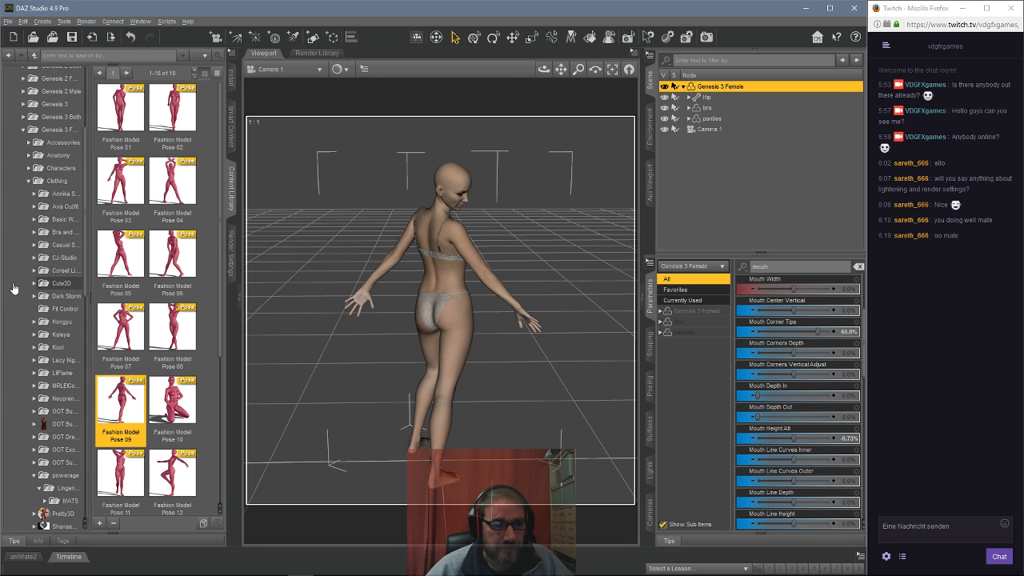
left_click(33, 347)
left_click(67, 360)
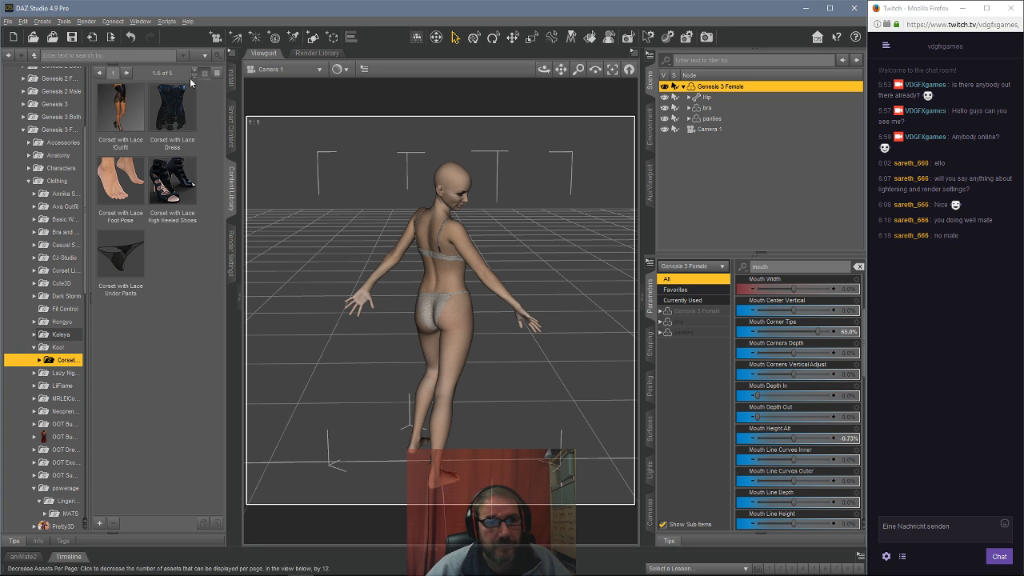
double_click(130, 109)
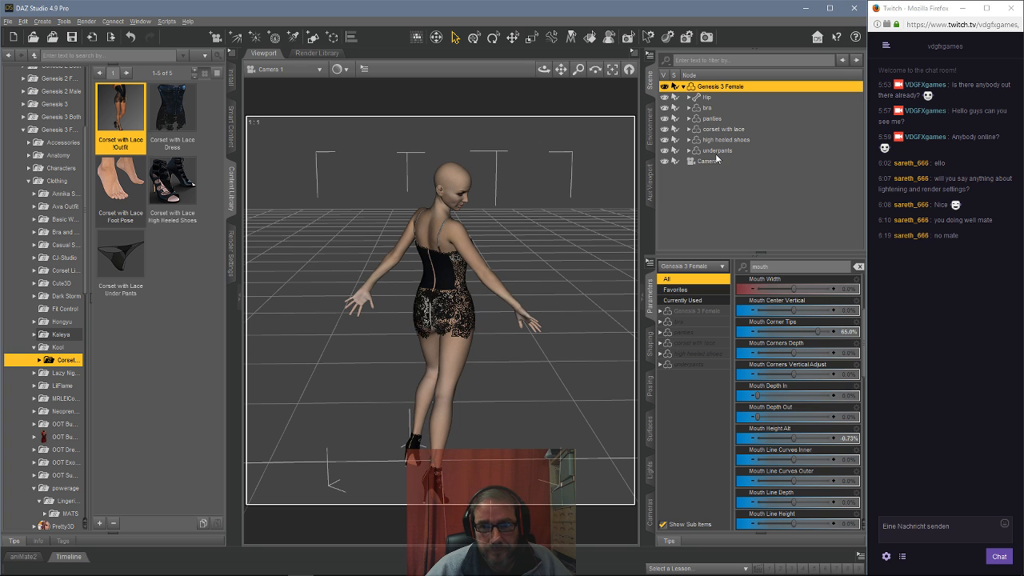
Hide the bra and panties while keeping the corset, high heeled shoes and underpants visible, and clear the selection.
left_click(663, 130)
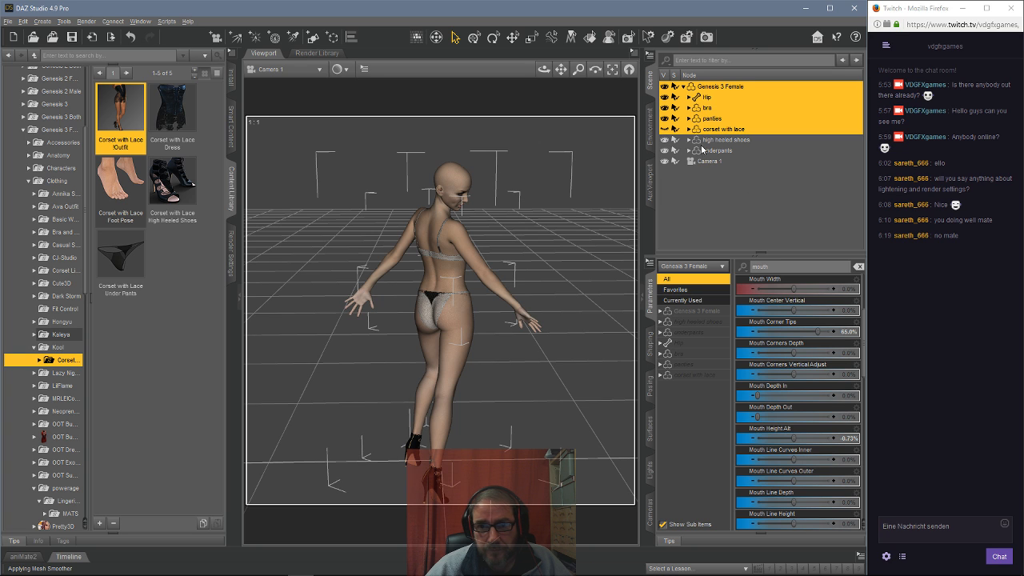
left_click(665, 130)
left_click(664, 151)
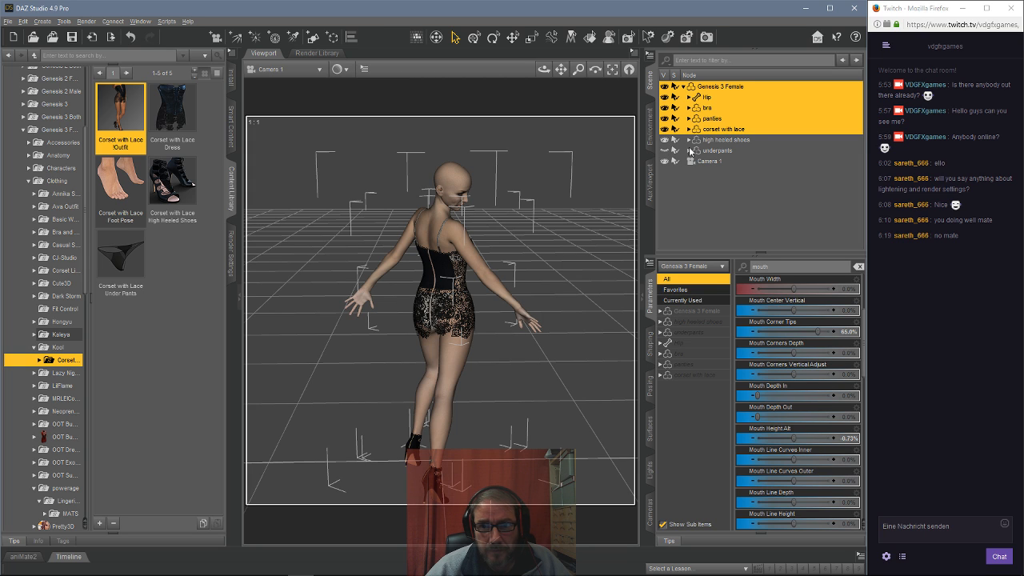
left_click(664, 108)
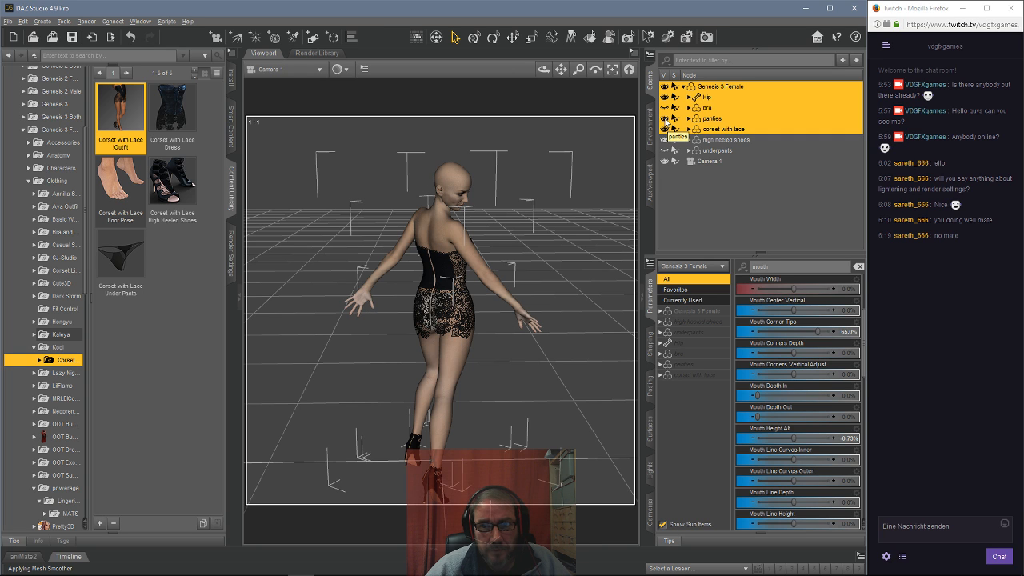
left_click(665, 120)
left_click(665, 142)
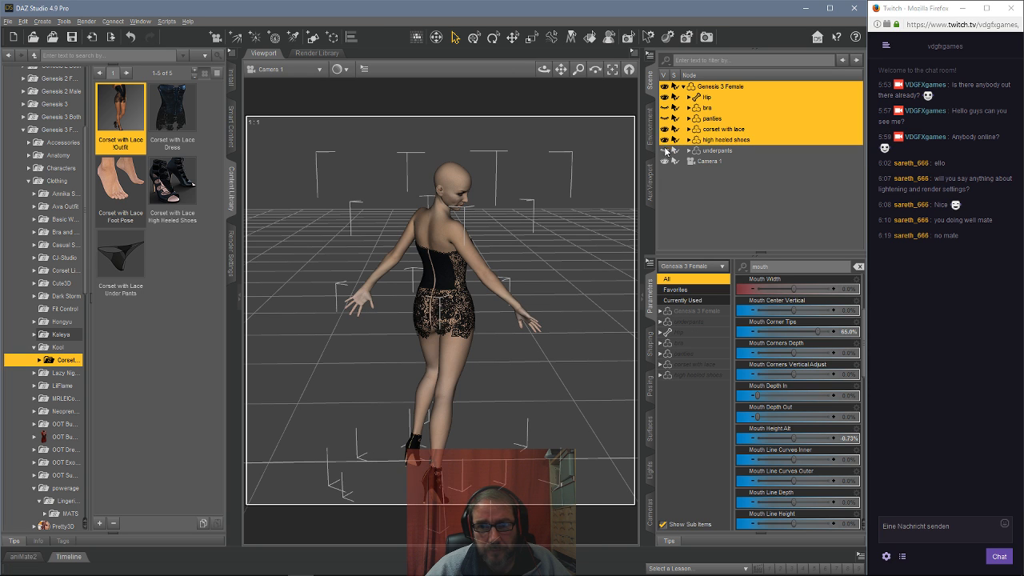
left_click(666, 152)
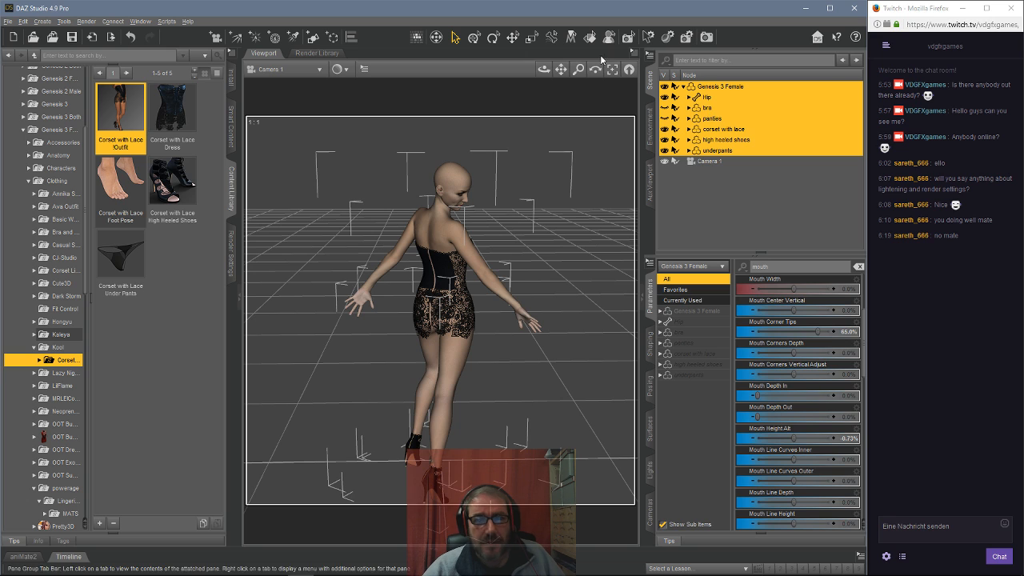
left_click(716, 204)
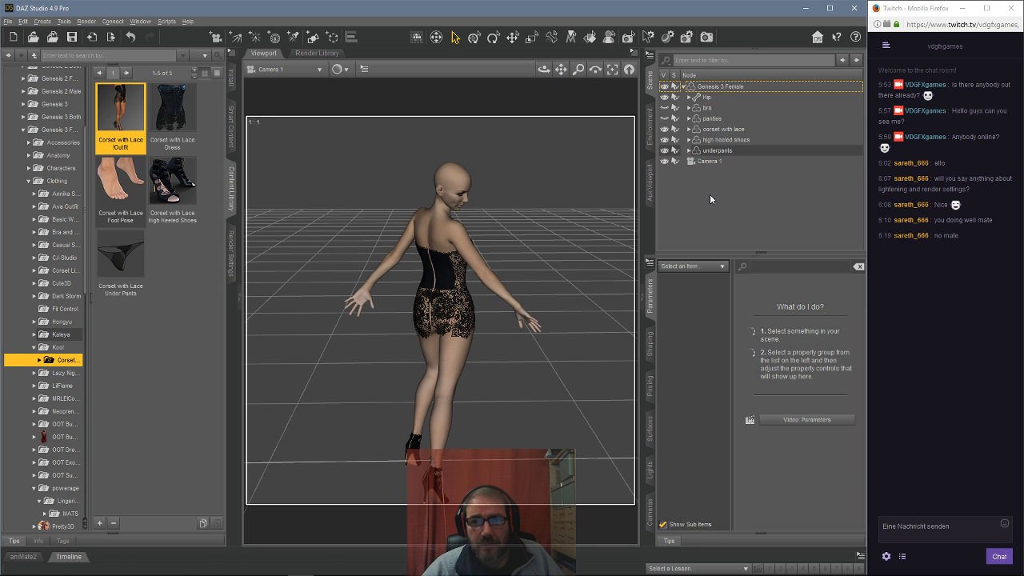
Delete the hidden panties and bra from the Genesis 3 Female.
left_click(714, 110)
double_click(720, 111)
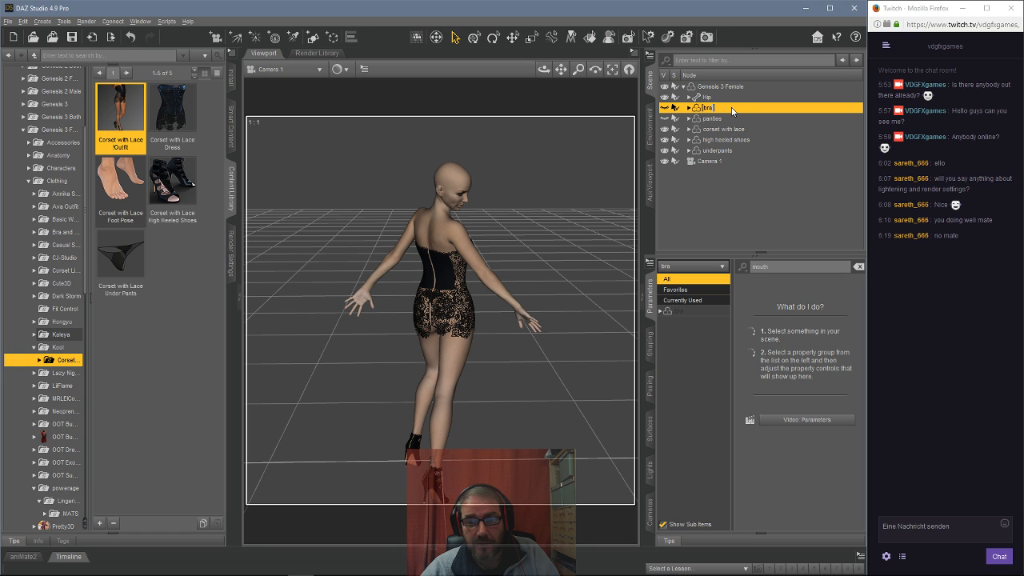
left_click(733, 118)
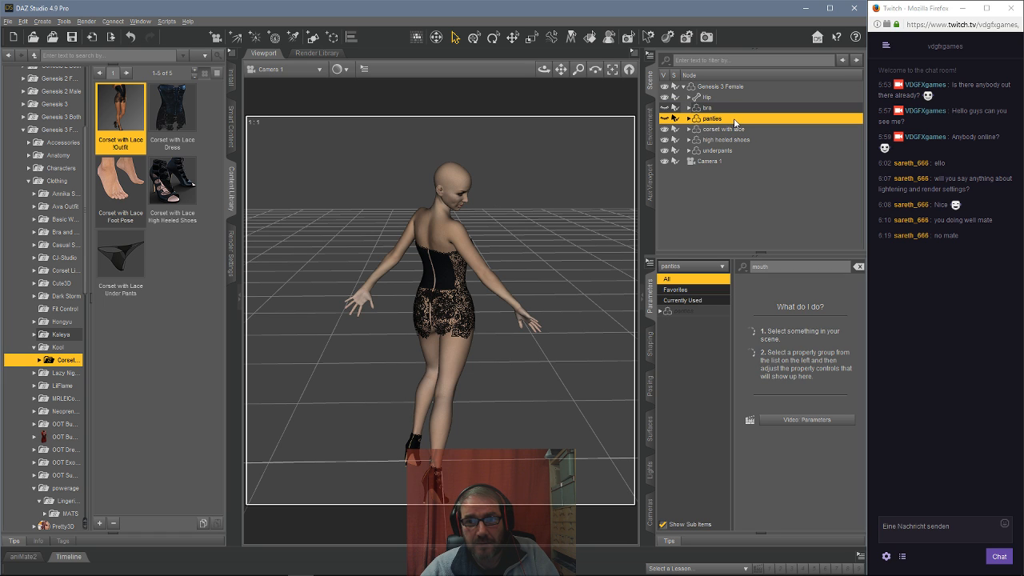
key("Delete")
left_click(724, 108)
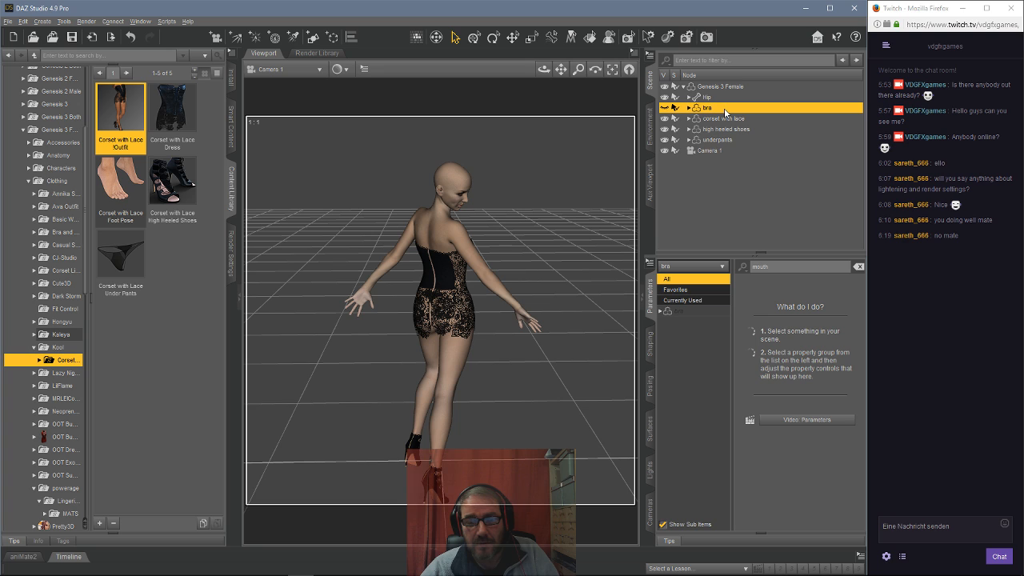
left_click(664, 108)
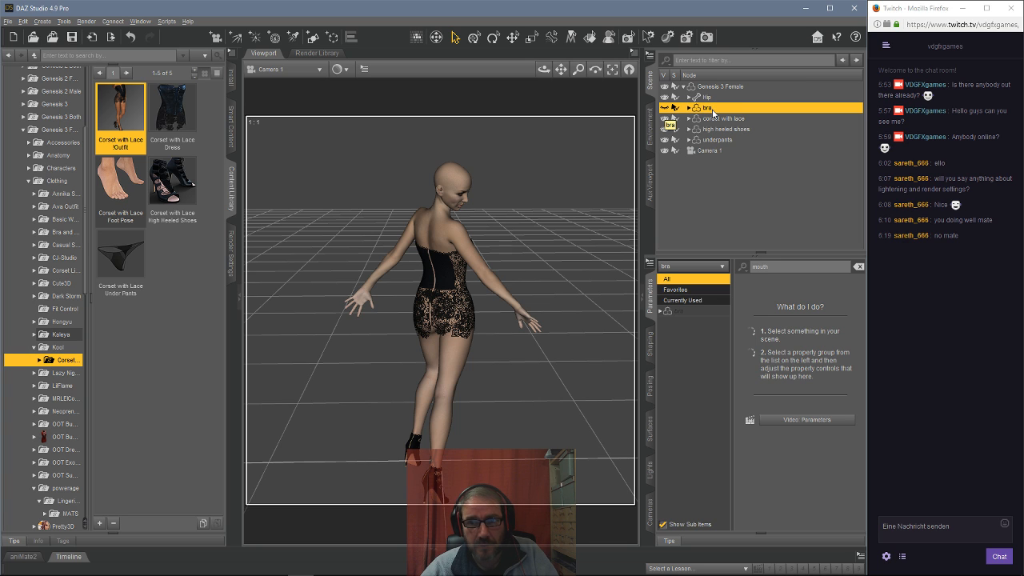
key("Delete")
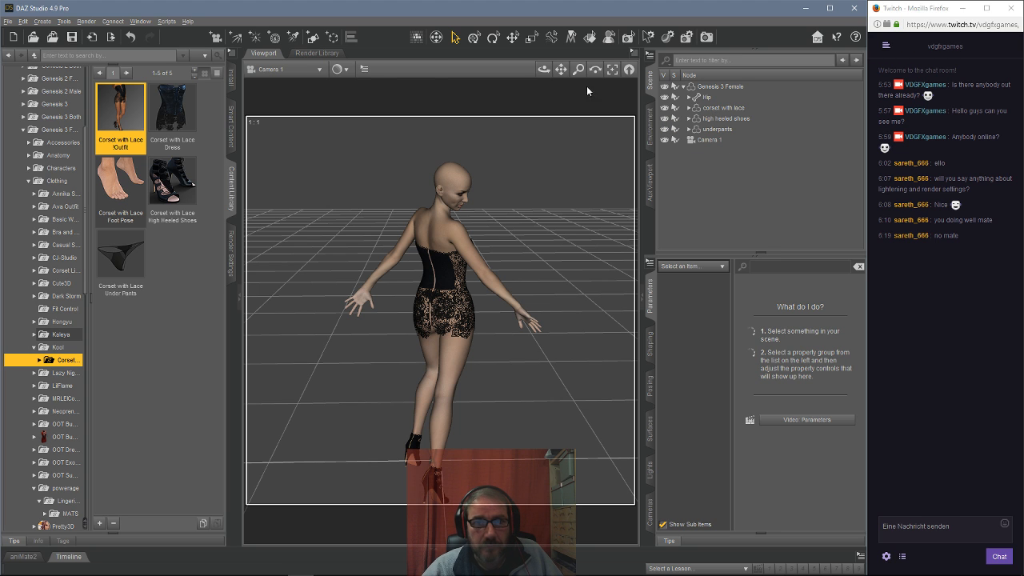
Clear the mouth parameter filter for Genesis 3 Female and turn the figure to a Y Rotate of 17.89.
left_click(712, 88)
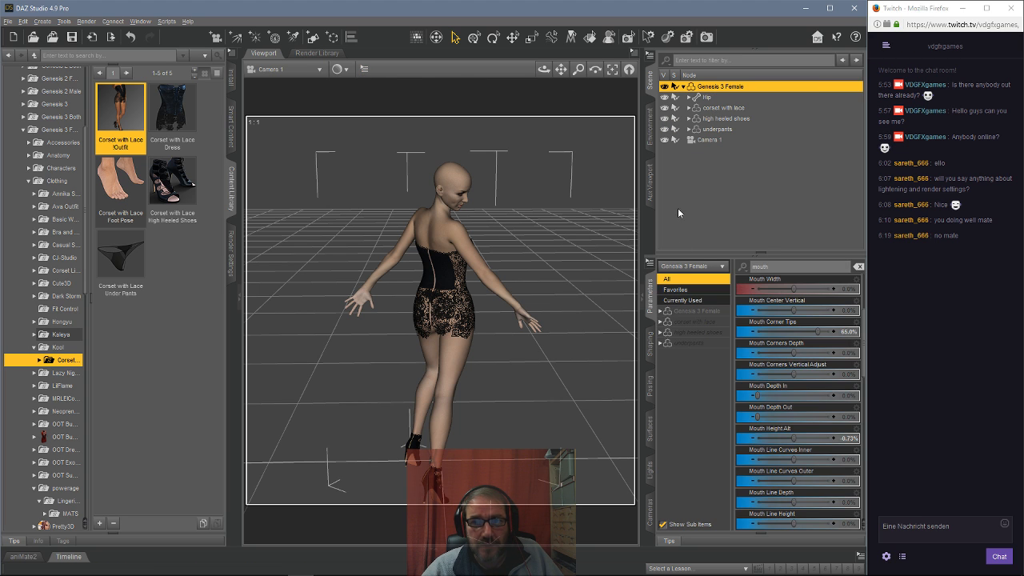
scroll(777, 322, "up", 2)
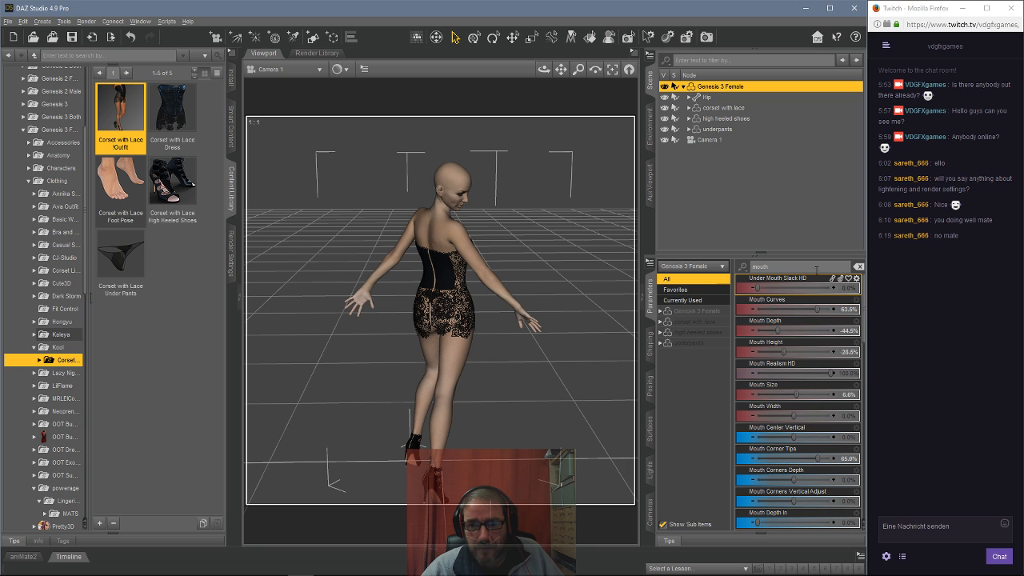
left_click(859, 267)
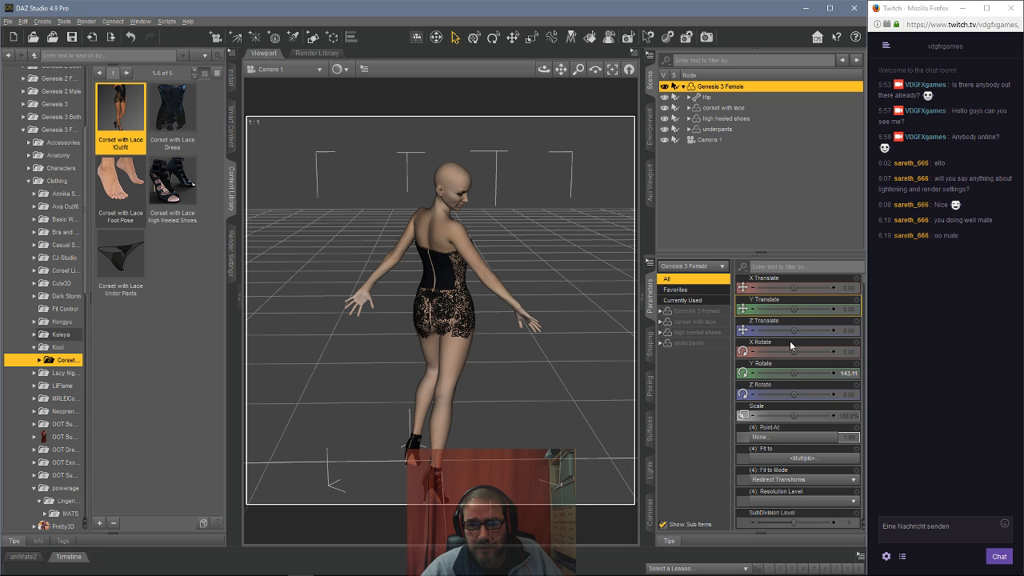
left_click_drag(793, 372, 766, 372)
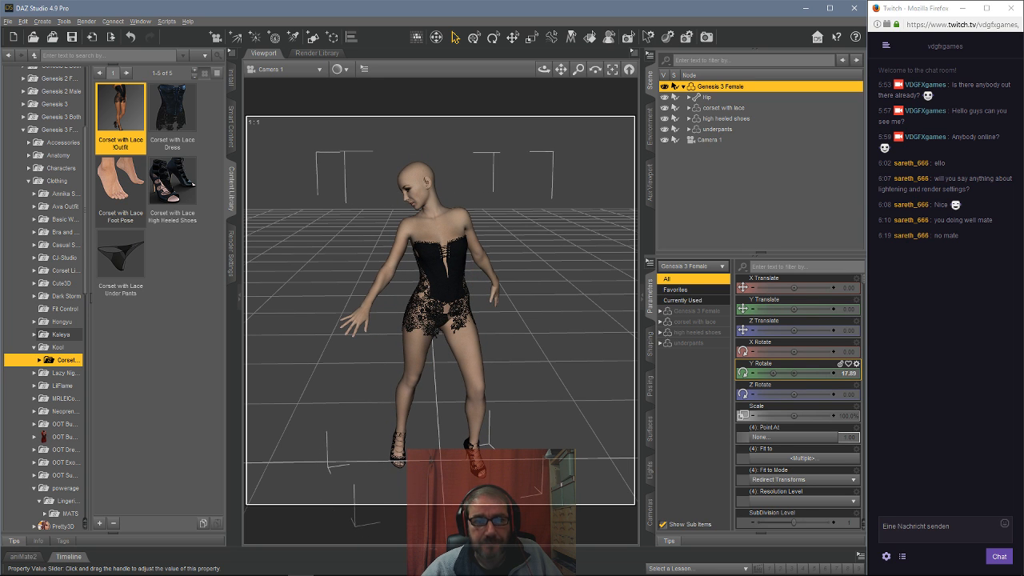
Adjust the head pose to Bend 7.54, Twist 9.47 and Side-Side 2.48.
left_click(412, 174)
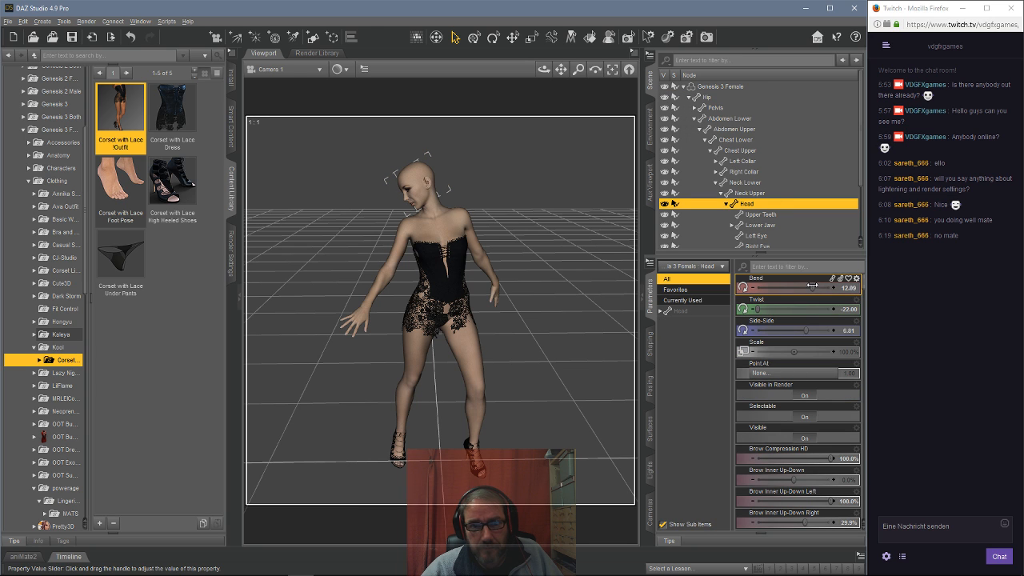
mouse_move(812, 285)
left_mouse_down()
mouse_move(794, 287)
mouse_move(790, 305)
mouse_move(809, 301)
mouse_move(805, 287)
left_mouse_up()
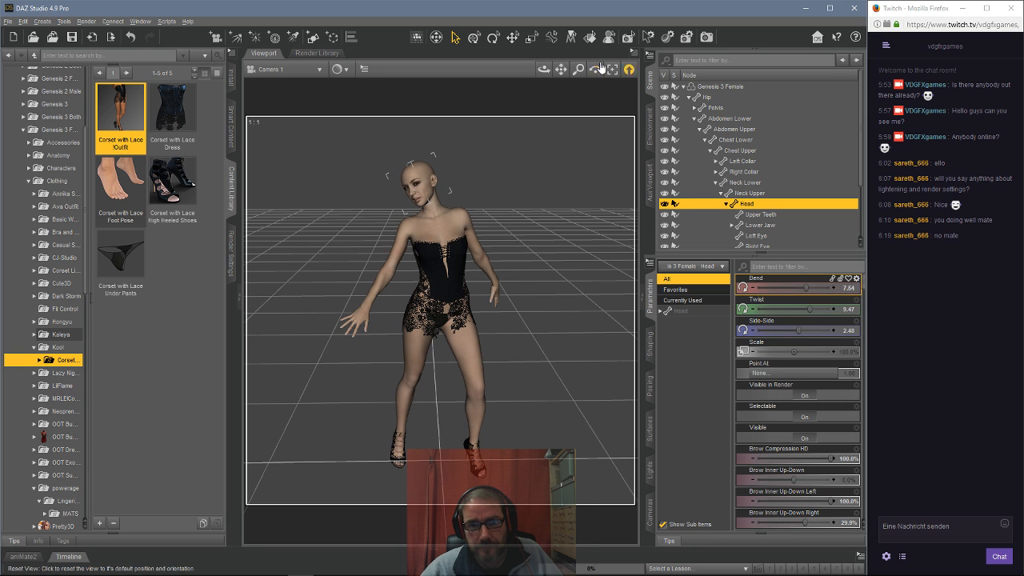
left_click_drag(543, 70, 553, 67)
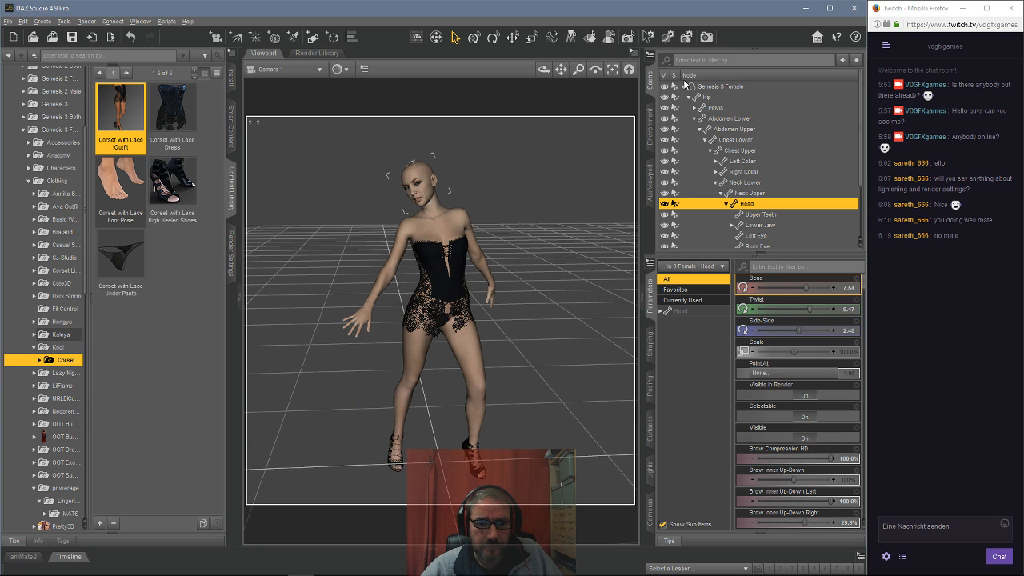
Snap the whole Genesis 3 Female figure to the floor and frame her high heeled shoes up close.
left_click(725, 89)
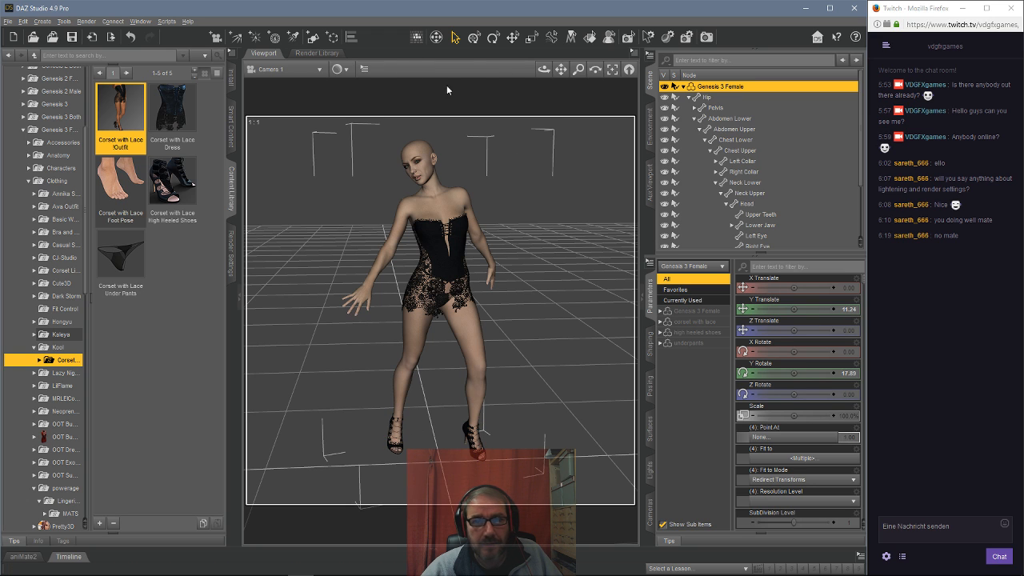
mouse_move(560, 71)
left_mouse_down()
mouse_move(579, 73)
mouse_move(579, 83)
mouse_move(556, 70)
left_mouse_up()
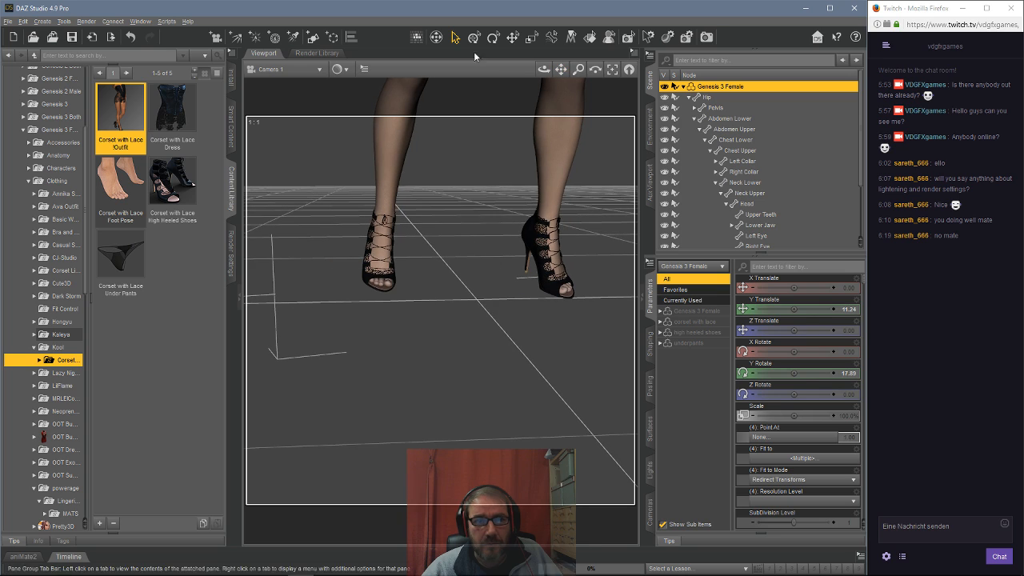
left_click(128, 37)
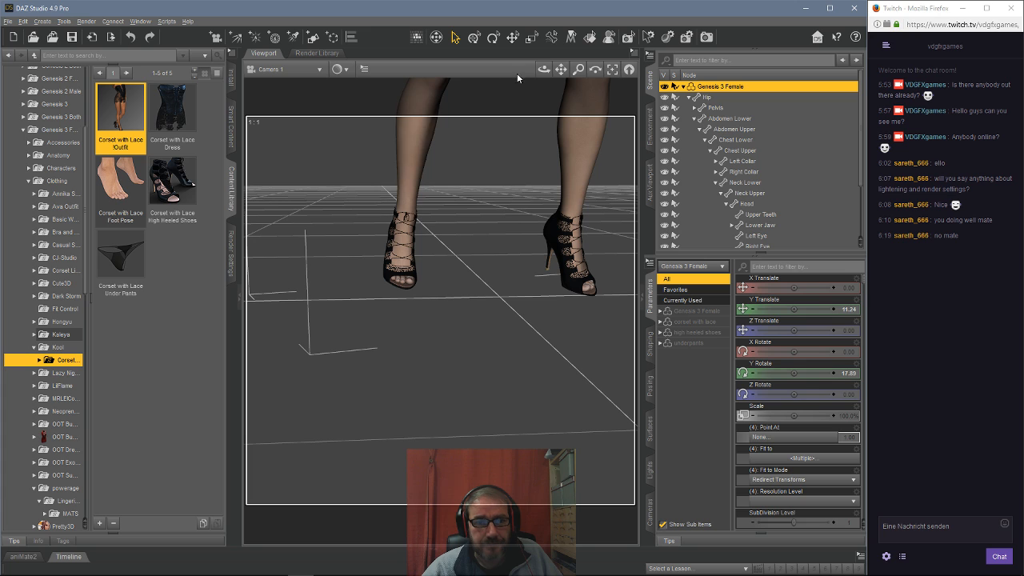
Try lowering the figure to a Y Translate of 5.59, then snap it back to the floor.
mouse_move(543, 69)
left_mouse_down()
mouse_move(543, 92)
mouse_move(548, 77)
left_mouse_up()
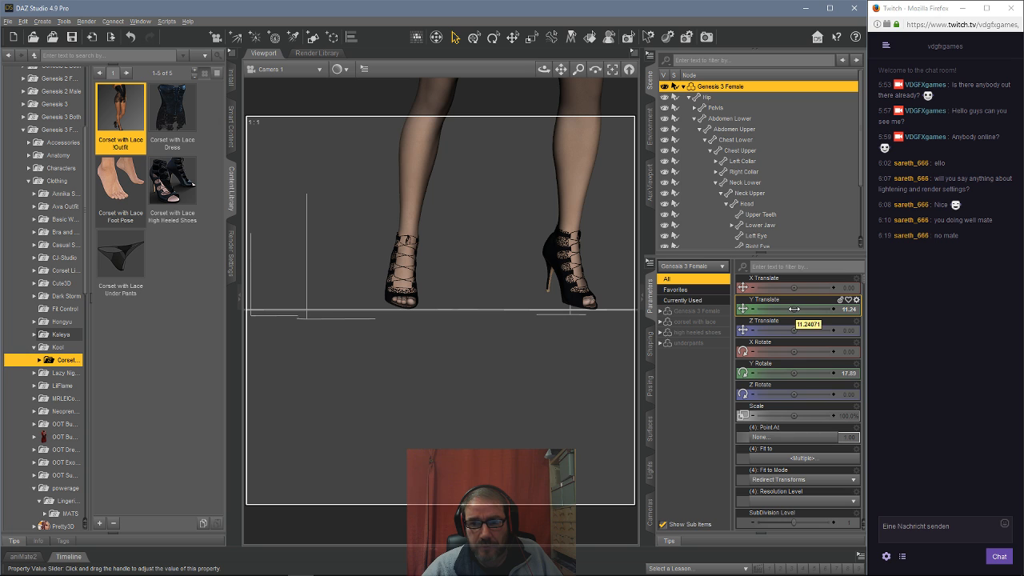
left_click_drag(794, 308, 777, 309)
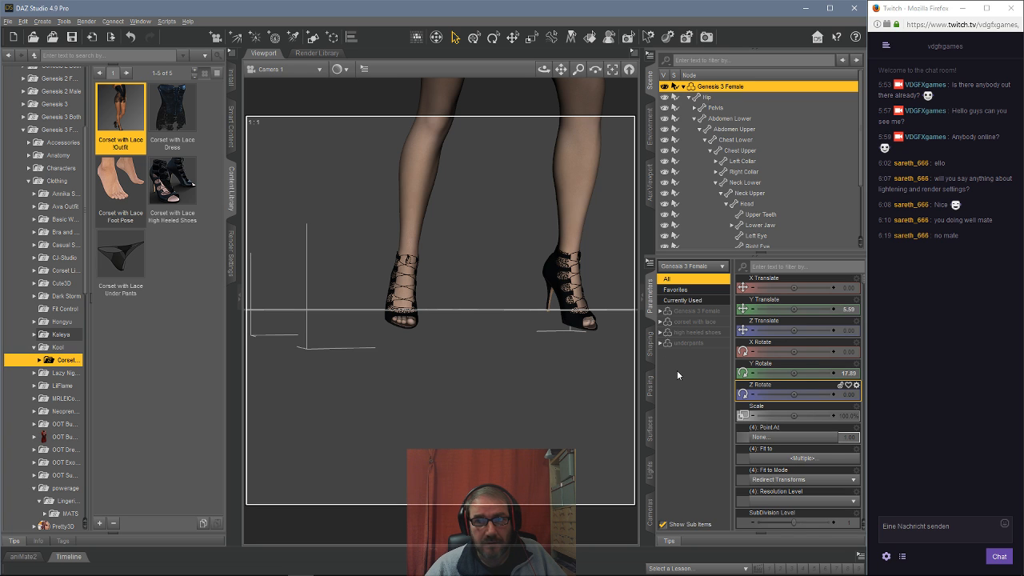
key("ctrl+d")
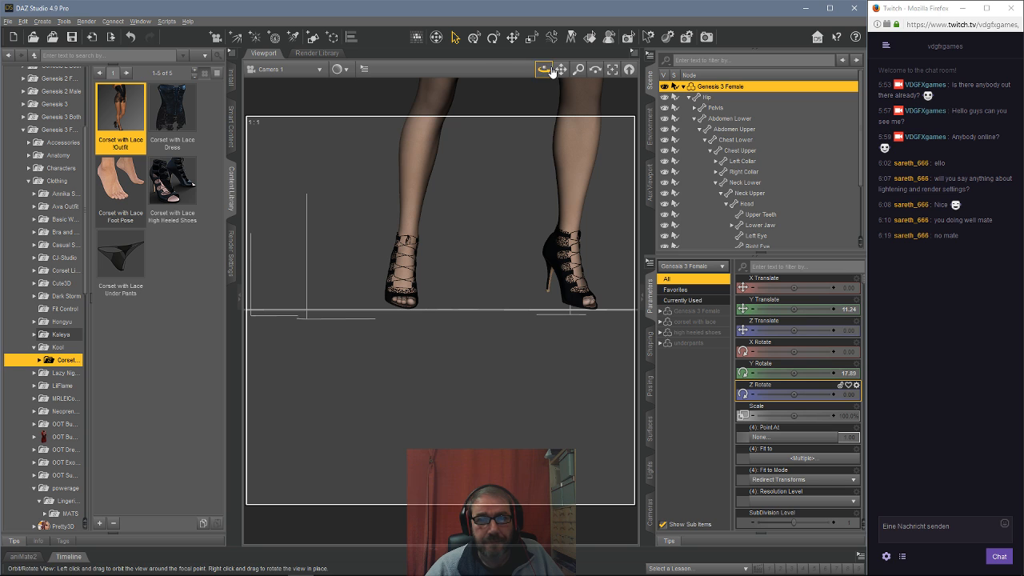
Apply the Corset with Lace Foot Pose and reduce the Left Foot Bend to 29.67.
double_click(126, 184)
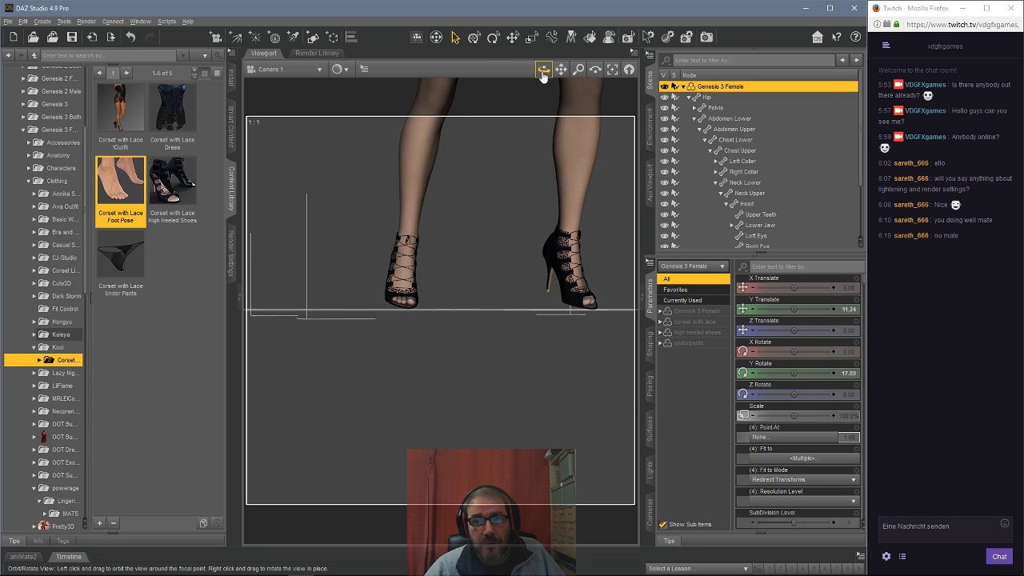
mouse_move(544, 69)
left_mouse_down()
mouse_move(503, 70)
mouse_move(543, 77)
left_mouse_up()
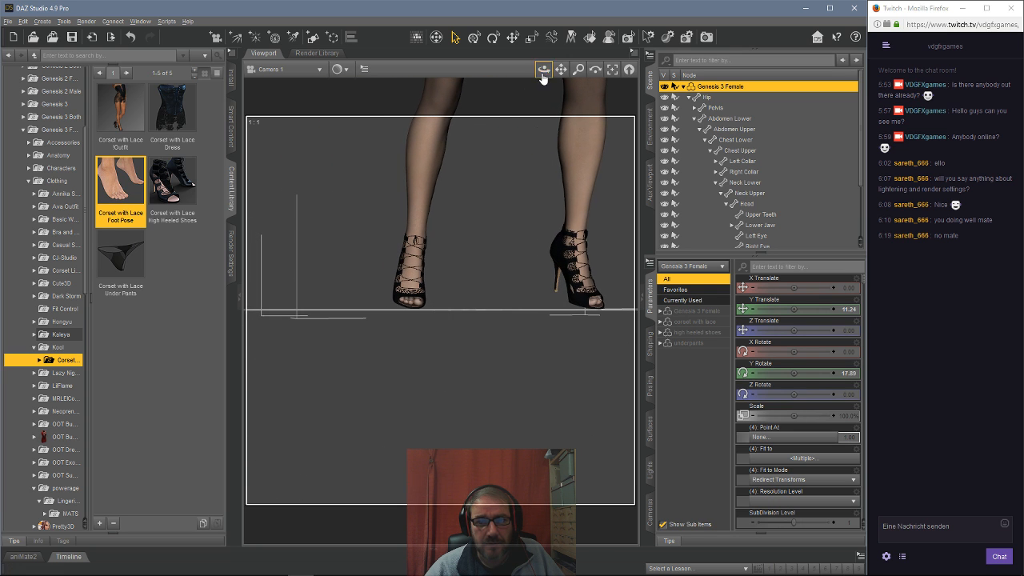
left_click(576, 276)
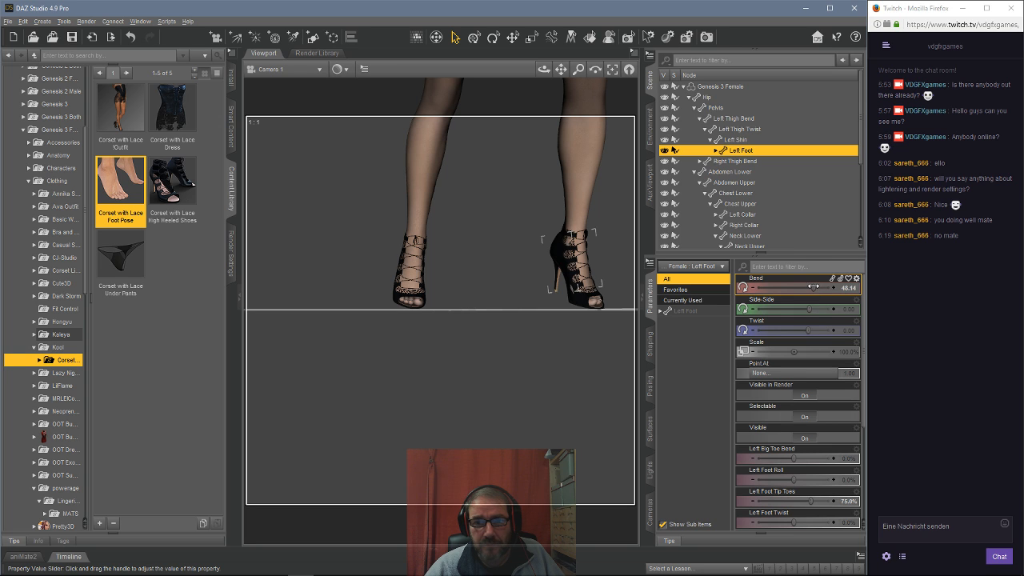
left_click_drag(813, 286, 802, 286)
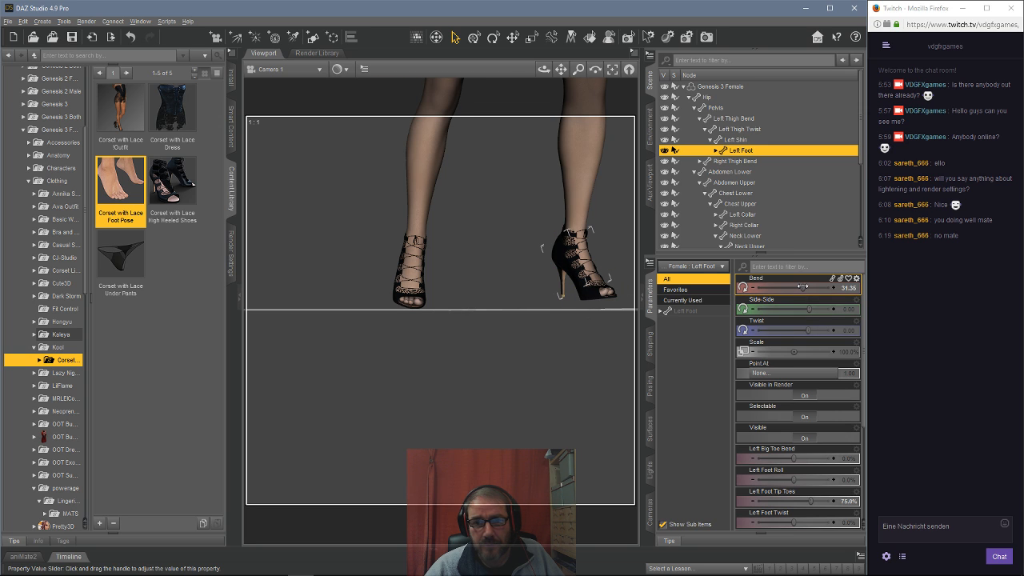
left_click_drag(804, 286, 804, 287)
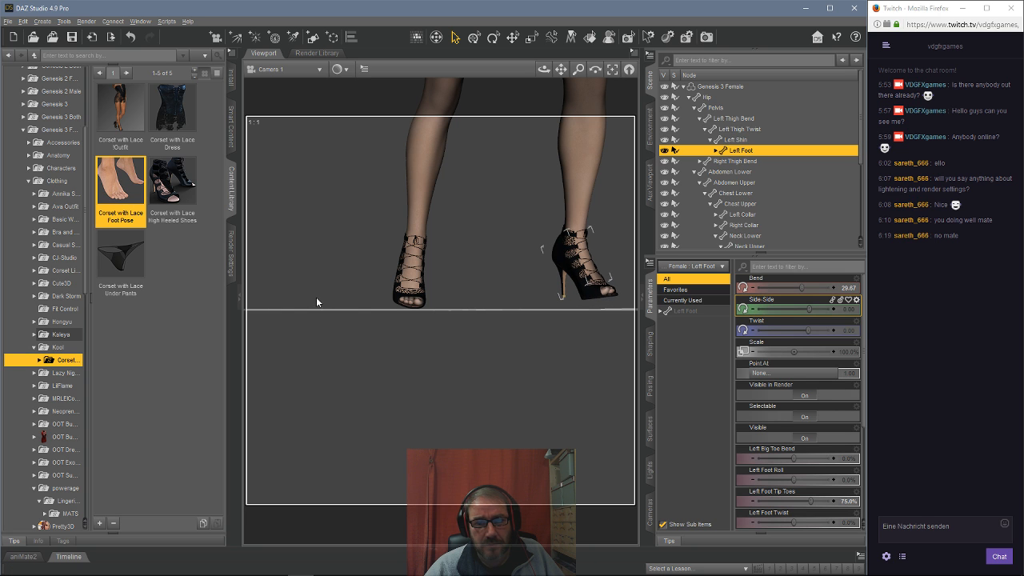
Frame the Right Foot and reduce its Bend to 22.96.
left_click_drag(544, 69, 592, 90)
left_click(476, 256)
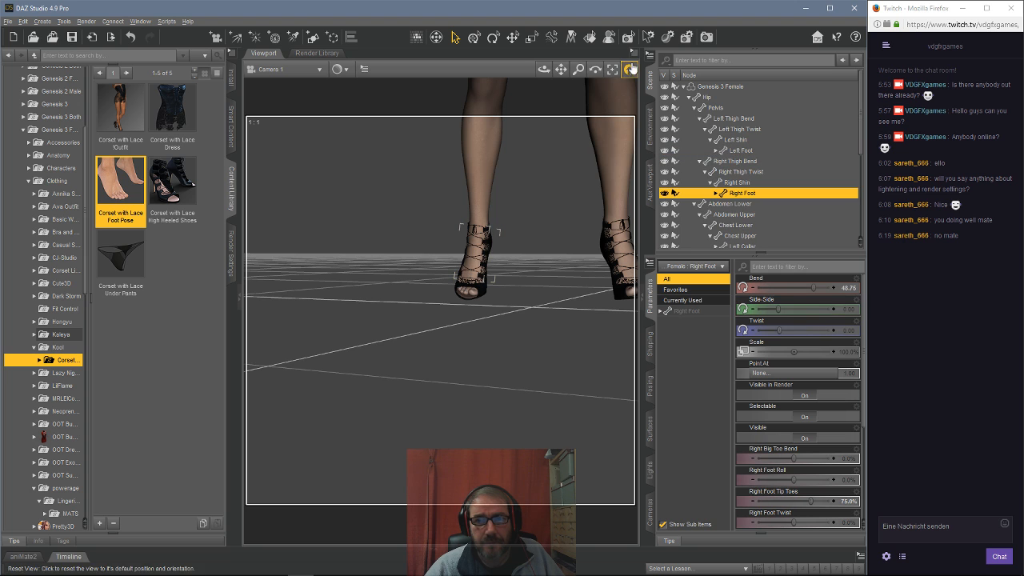
left_click(631, 68)
left_click(612, 69)
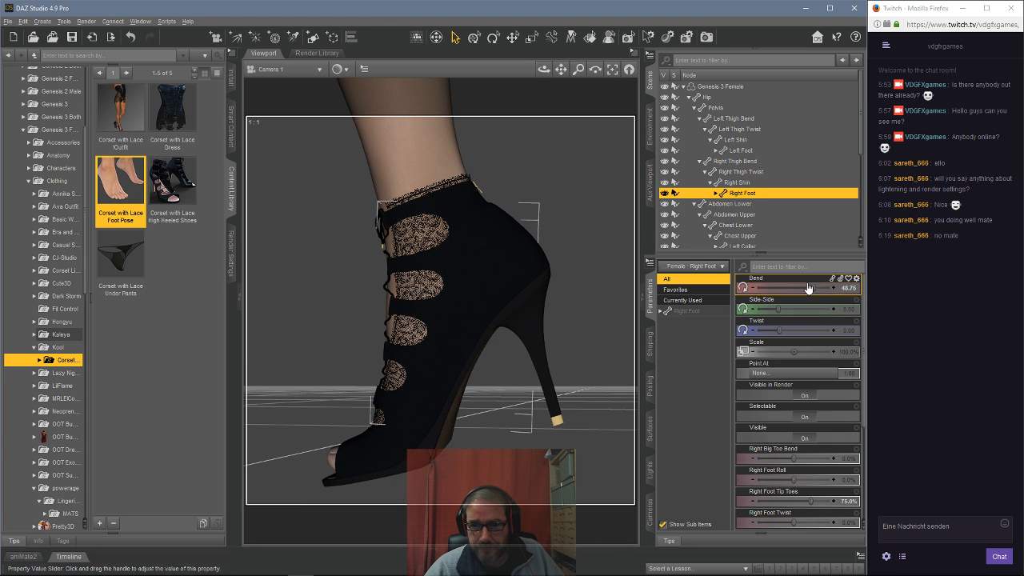
left_click_drag(816, 287, 797, 289)
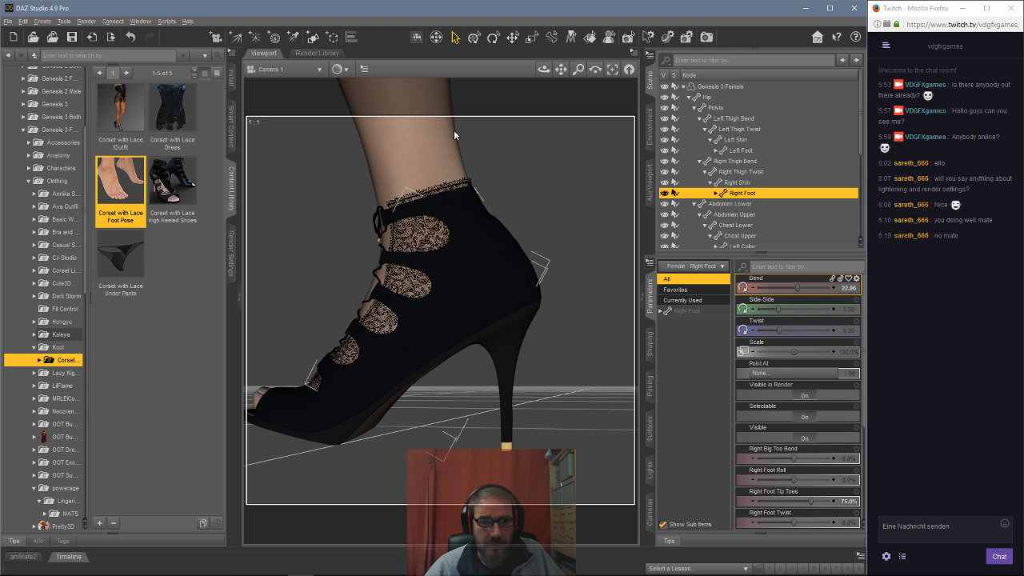
Select the whole Genesis 3 Female and snap her to the floor again with the adjusted feet.
left_click_drag(577, 69, 546, 77)
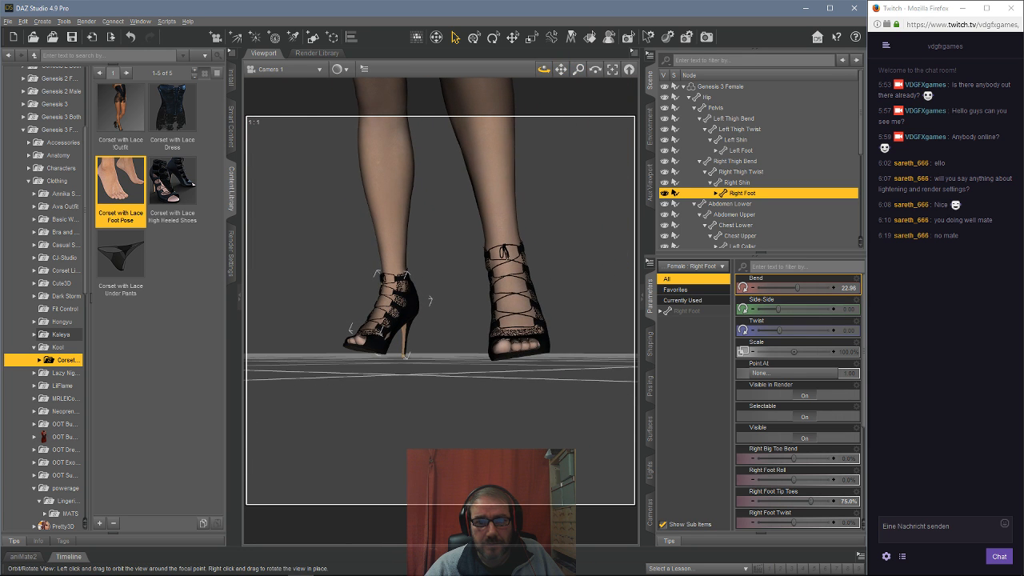
left_click(727, 88)
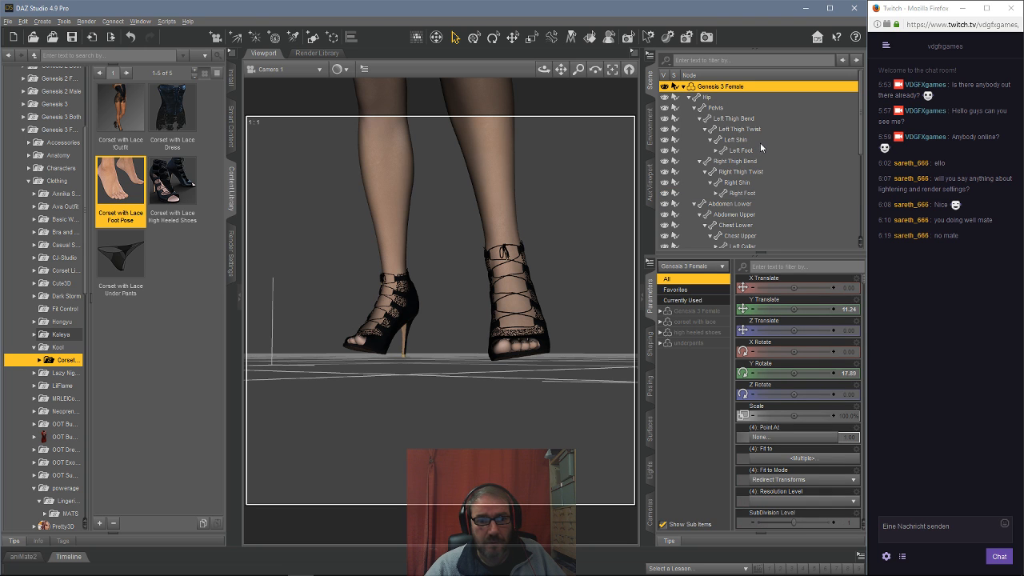
key("ctrl+d")
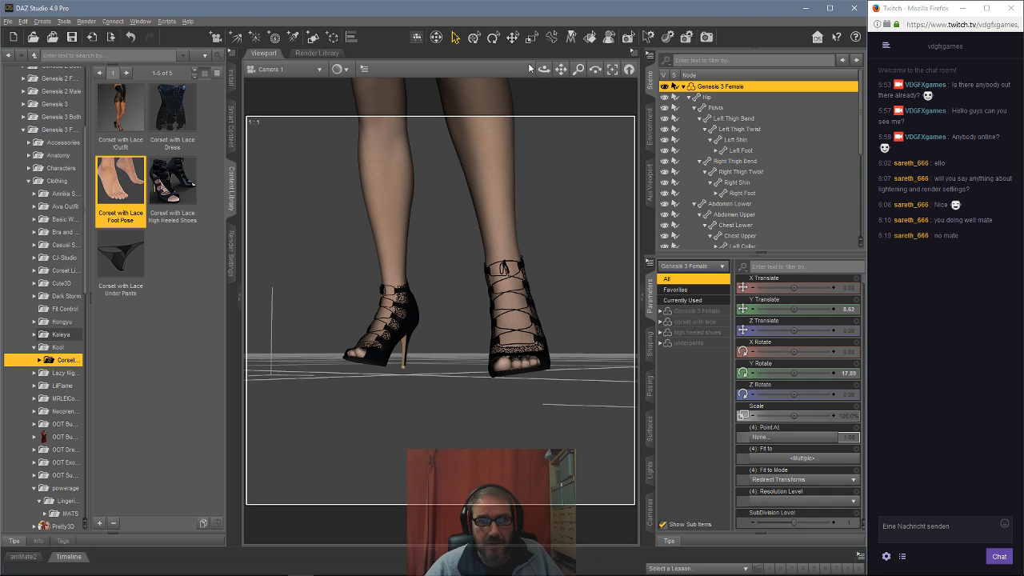
Set the Right Foot Bend to 30.51 and the Left Foot Bend to 28.83, judging the heels from the side.
mouse_move(544, 69)
left_mouse_down()
mouse_move(480, 72)
mouse_move(547, 79)
mouse_move(559, 70)
left_mouse_up()
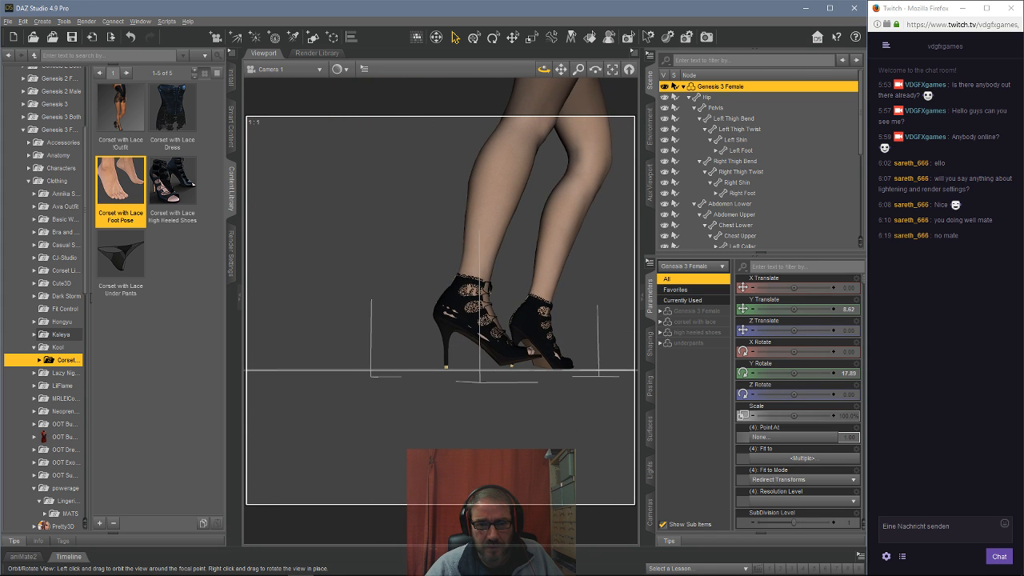
left_click(470, 316)
left_click_drag(801, 288, 803, 288)
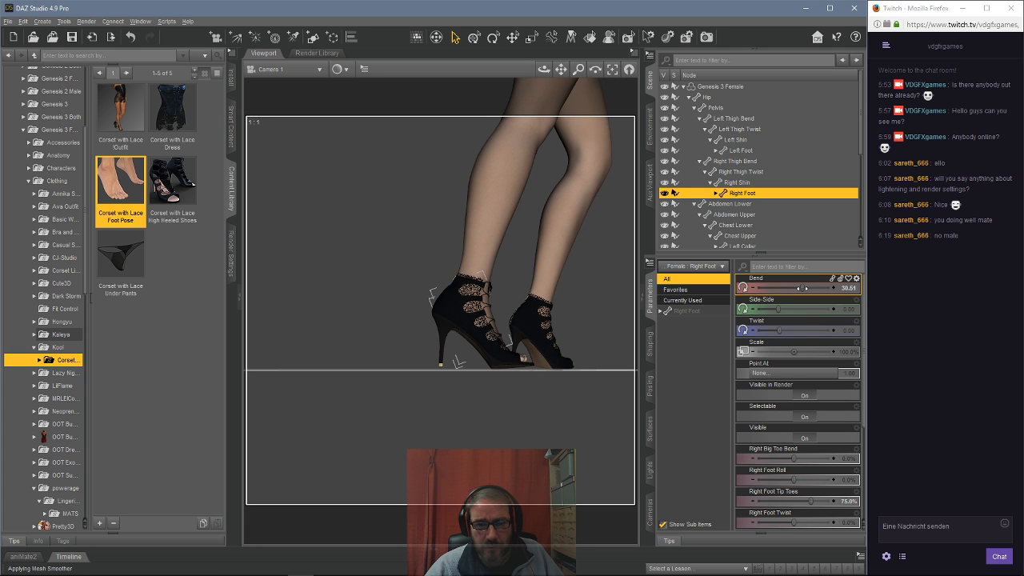
left_click(552, 346)
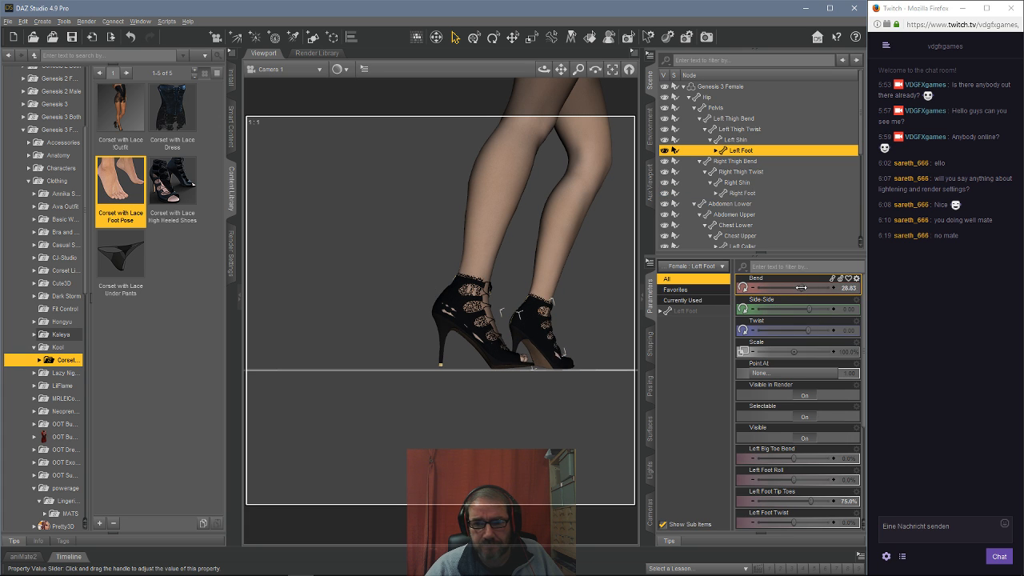
left_click_drag(801, 287, 803, 288)
Set the Left Foot Side-Side to -8.91 and check the shoe from the front and side.
left_click_drag(544, 69, 517, 76)
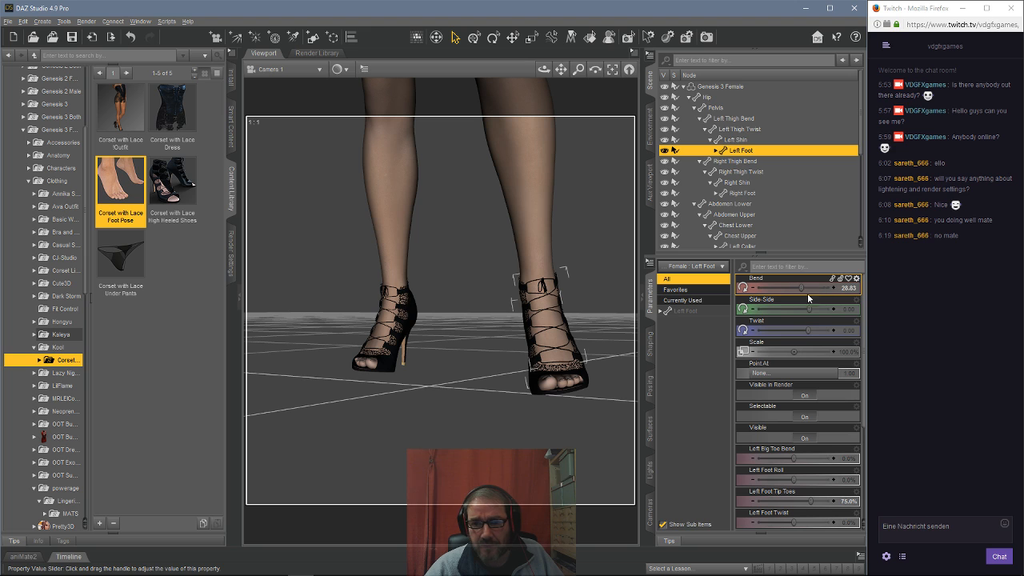
left_click_drag(808, 309, 792, 313)
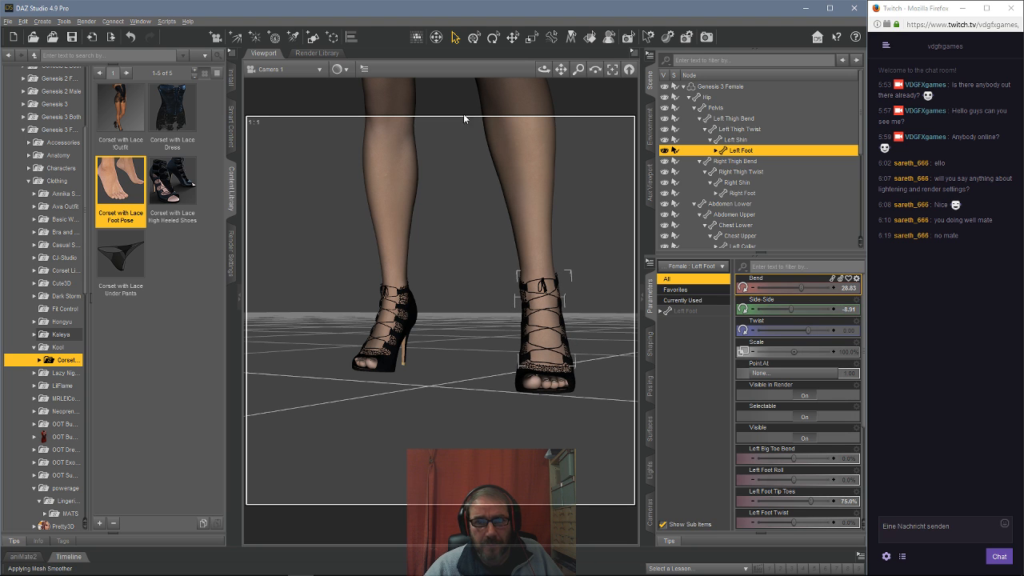
left_click_drag(544, 69, 464, 80)
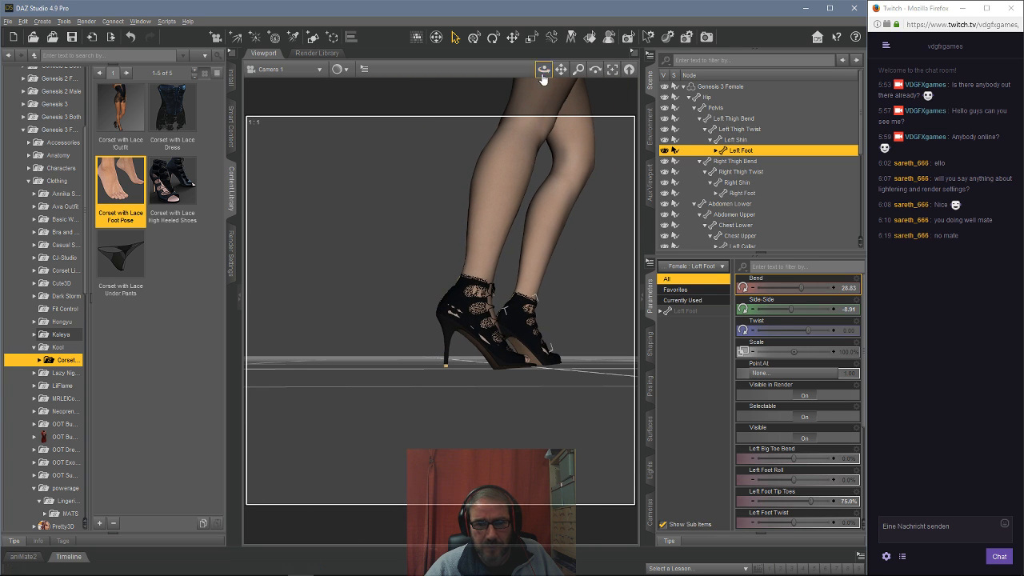
Increase the Right Foot Bend to 34.71 and check both shoes against the floor.
left_click(510, 331)
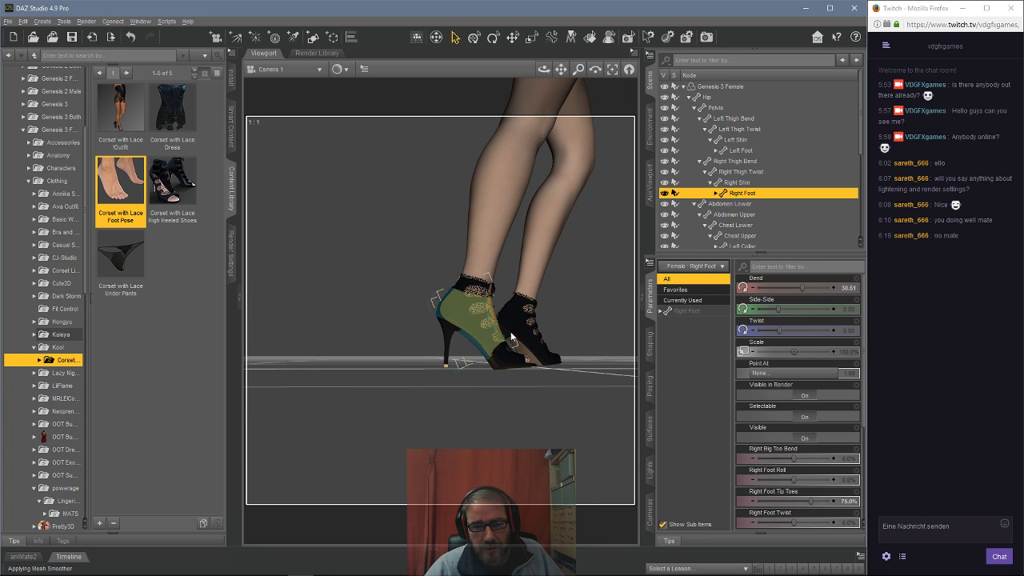
left_click_drag(800, 289, 804, 285)
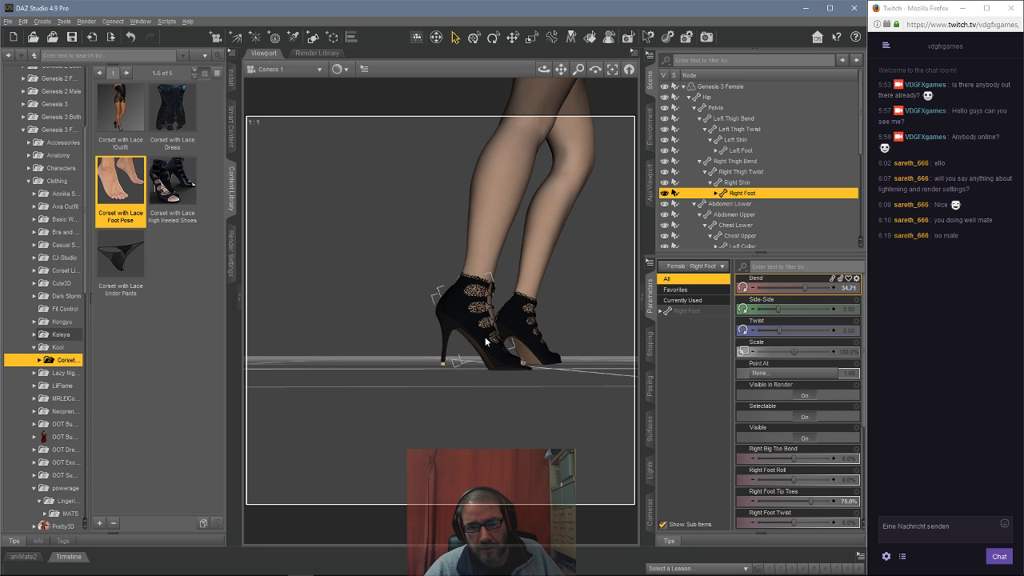
mouse_move(544, 69)
left_mouse_down()
mouse_move(578, 72)
mouse_move(546, 70)
left_mouse_up()
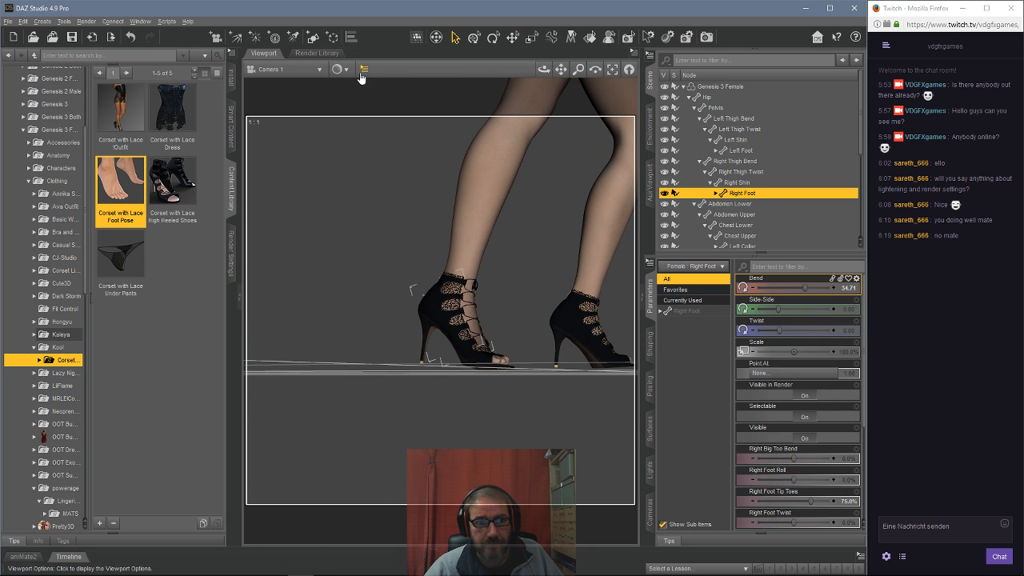
Snap the whole Genesis 3 Female to the floor again and frame her full body from the front.
left_click(735, 87)
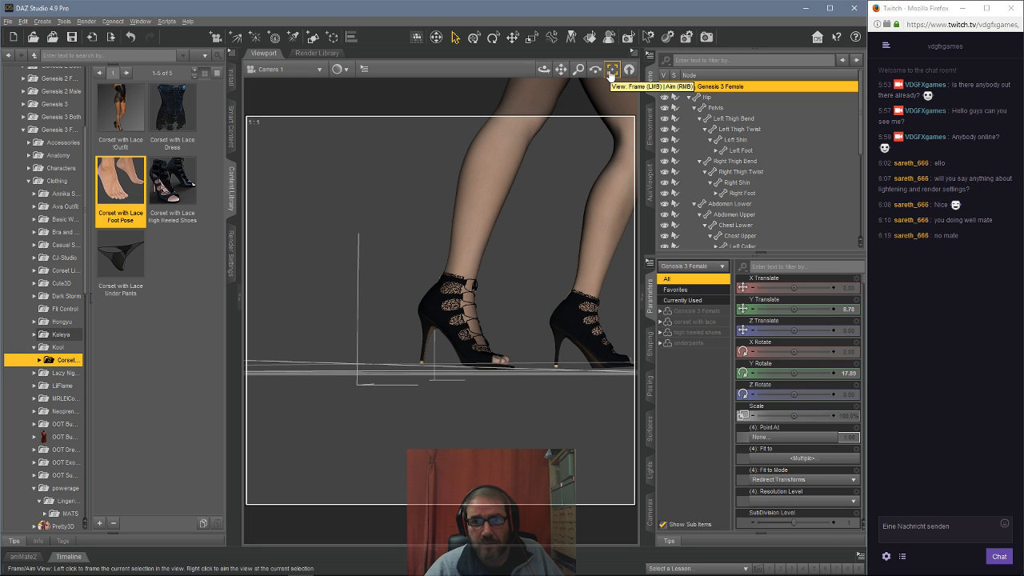
left_click(612, 71)
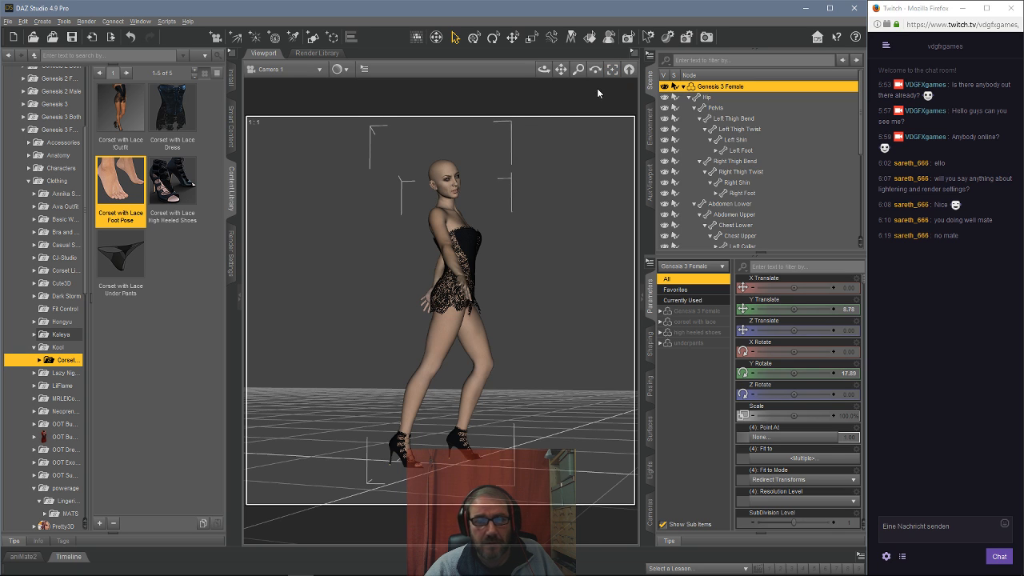
left_click(684, 86)
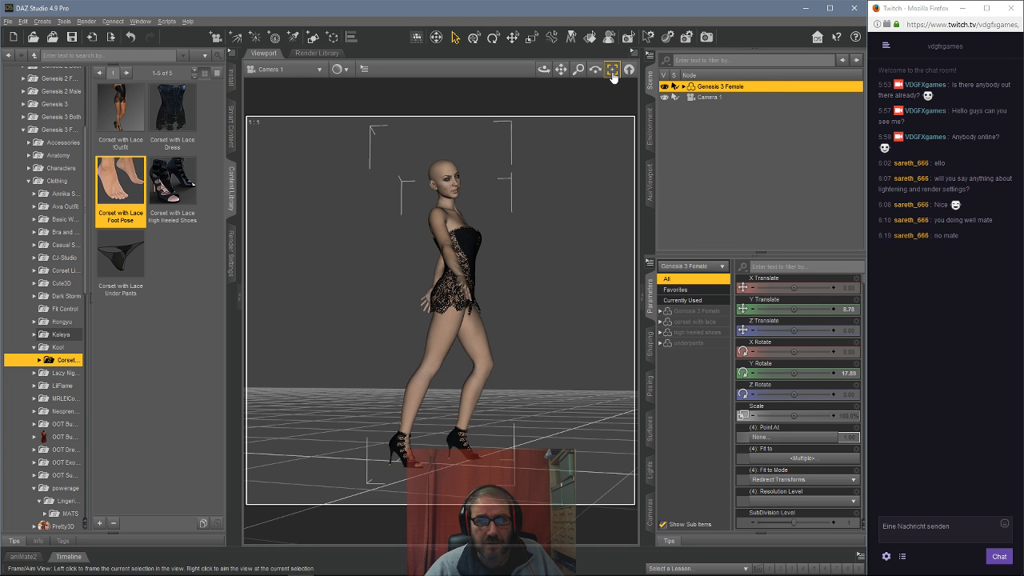
mouse_move(544, 69)
left_mouse_down()
mouse_move(600, 70)
mouse_move(554, 83)
mouse_move(578, 89)
mouse_move(593, 61)
mouse_move(541, 75)
mouse_move(556, 68)
left_mouse_up()
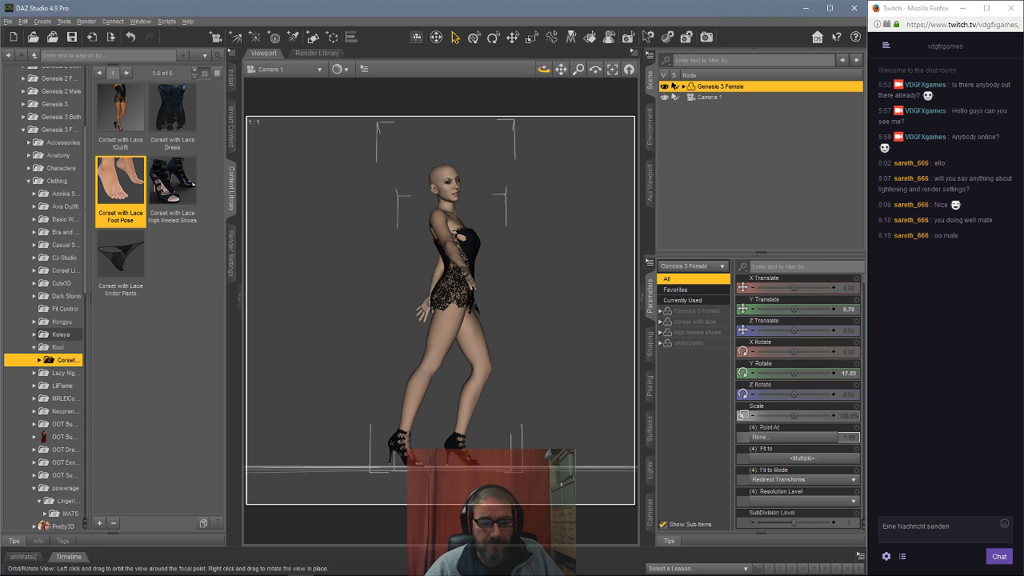
mouse_move(544, 69)
left_mouse_down()
mouse_move(570, 72)
mouse_move(550, 73)
left_mouse_up()
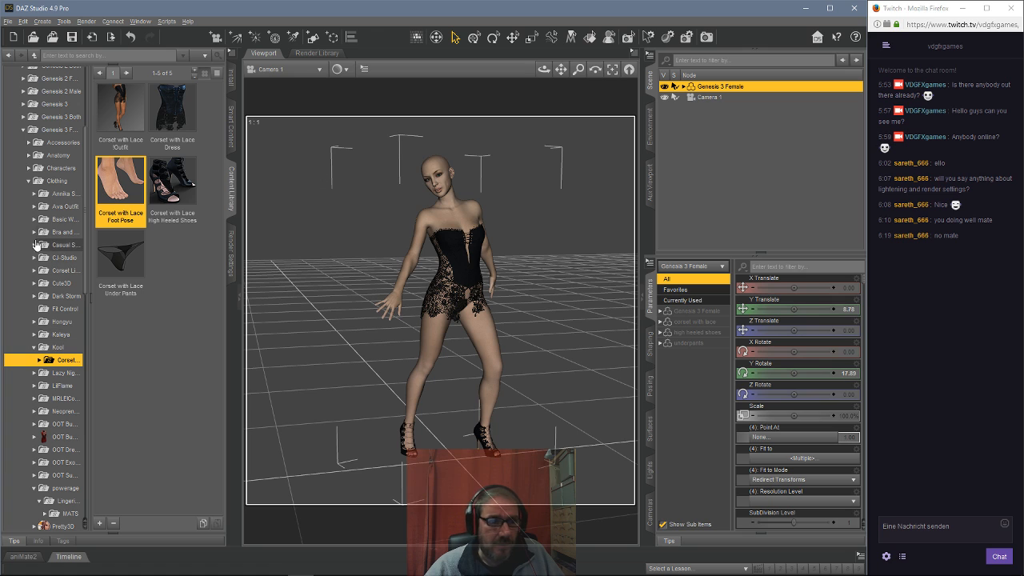
Load the Brady Hair from the Genesis 3 Female hair library onto the figure.
left_click(28, 183)
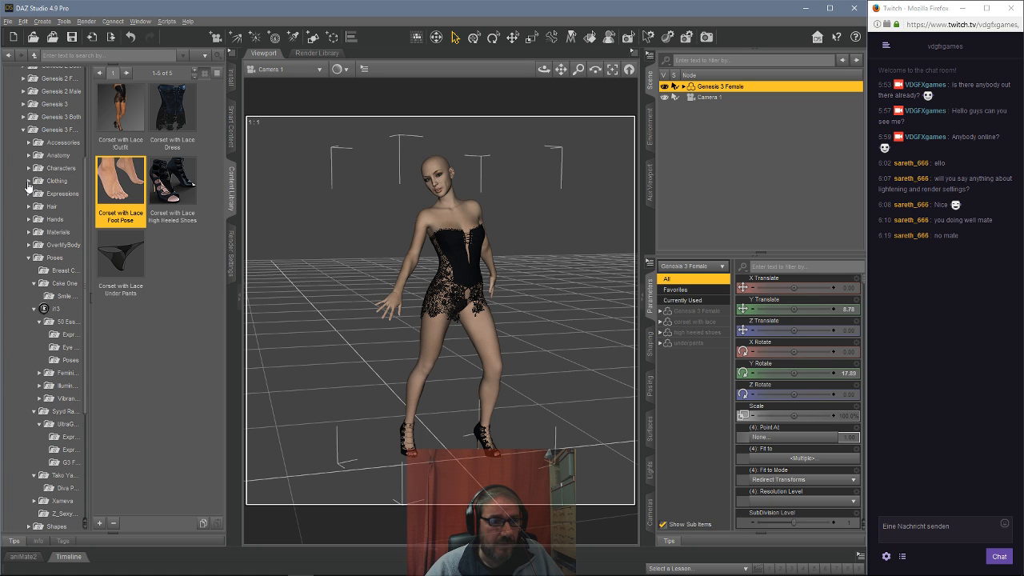
left_click(27, 258)
left_click(43, 281)
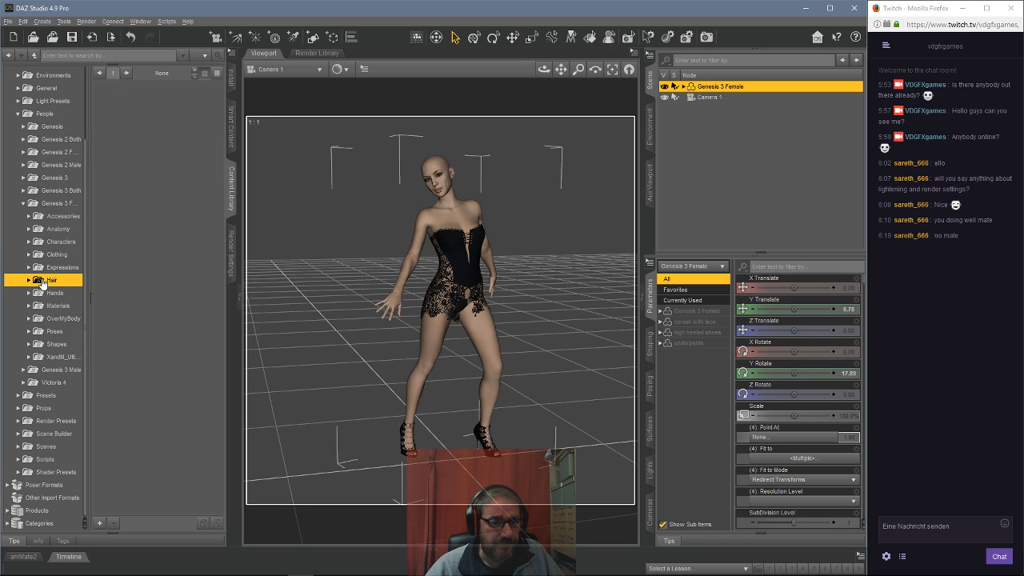
double_click(41, 282)
scroll(33, 263, "down", 5)
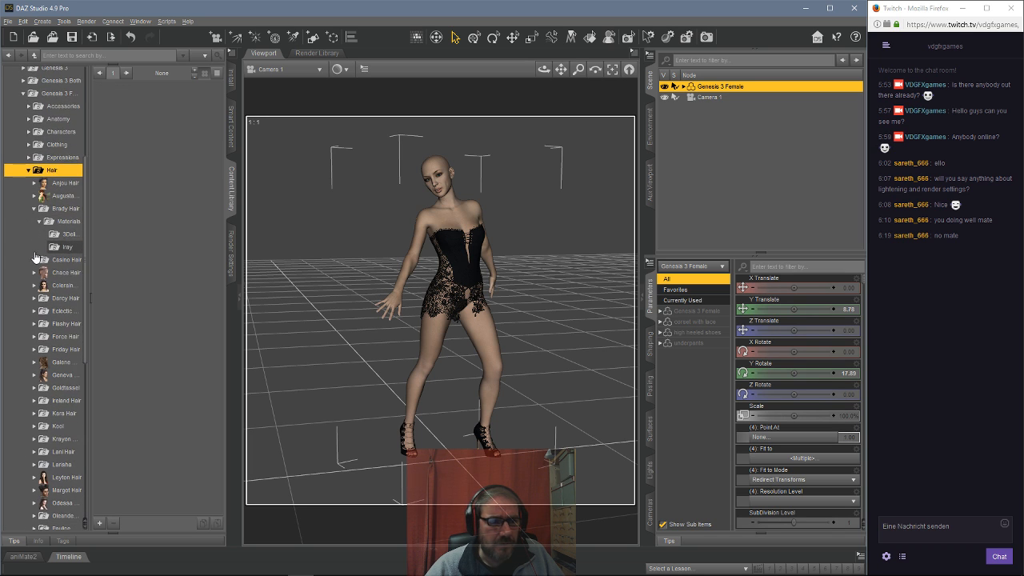
left_click(66, 208)
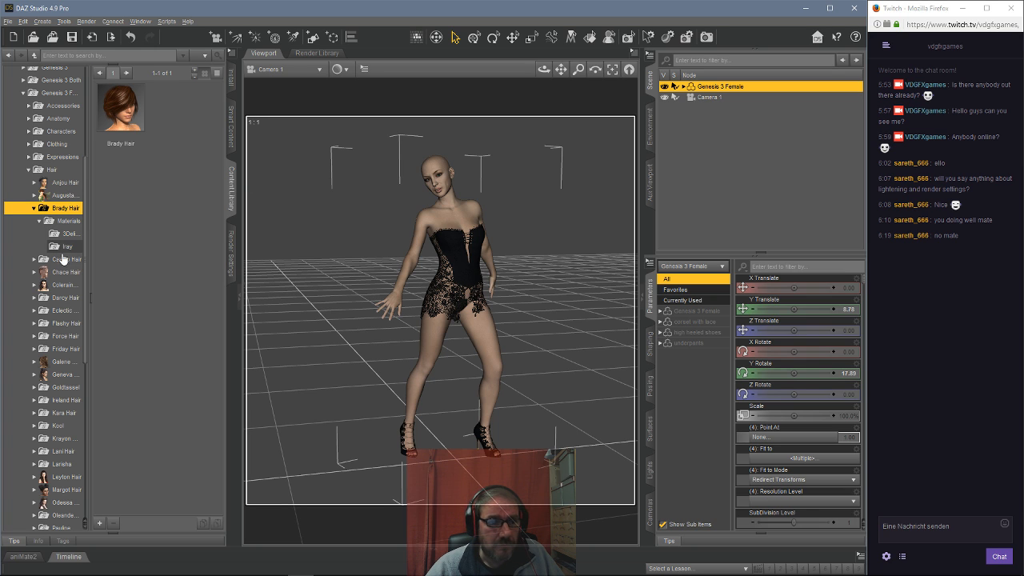
double_click(120, 141)
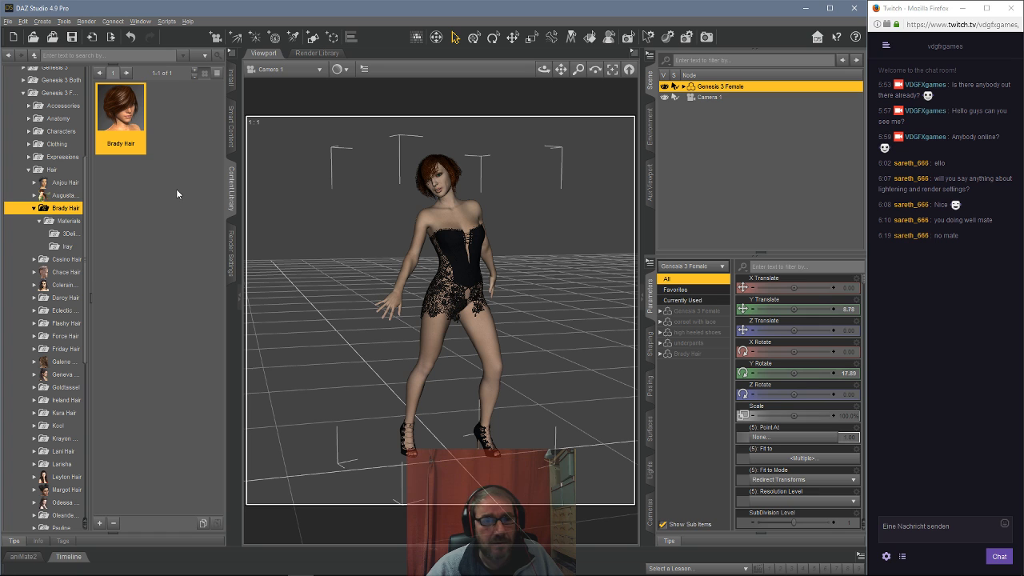
Apply the dark red 10 Brady Hair Iray material to the Brady Hair.
left_click(68, 247)
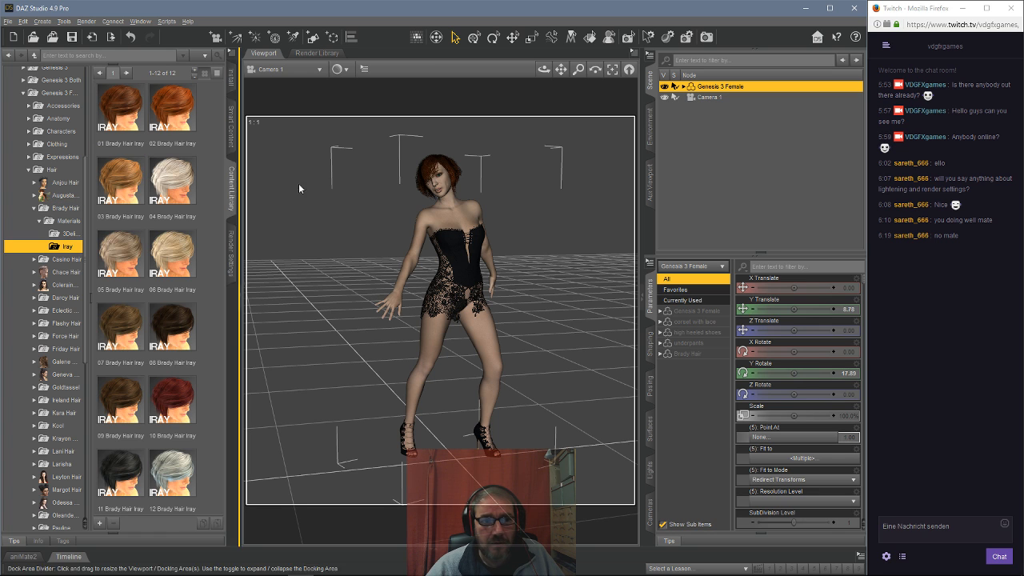
left_click(683, 87)
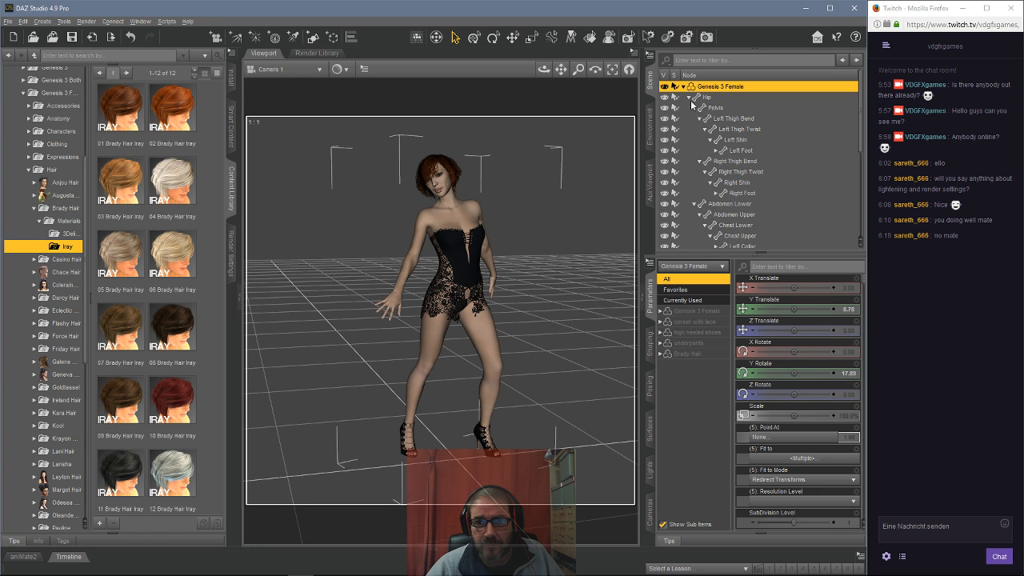
left_click(689, 99)
left_click(713, 141)
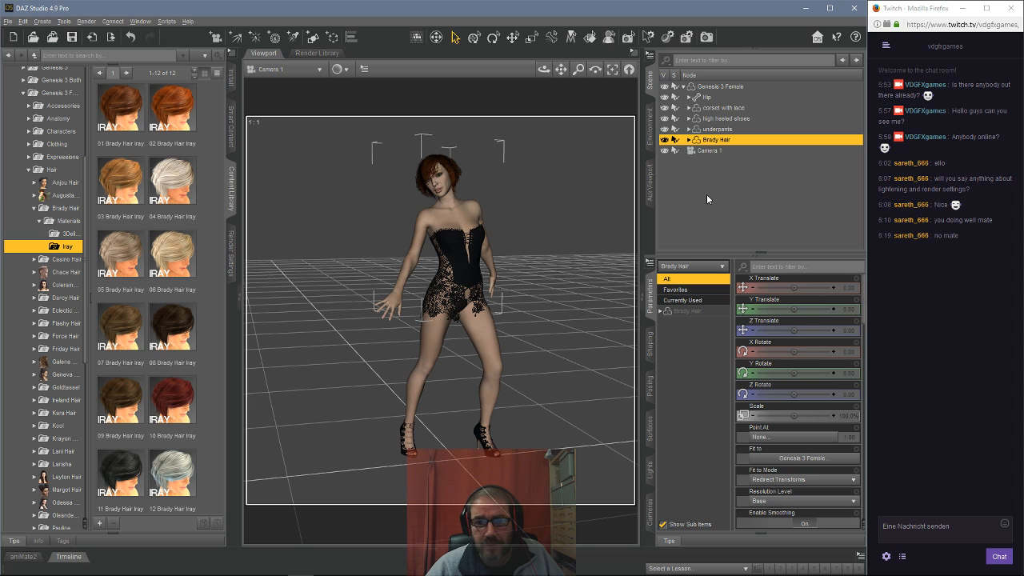
double_click(175, 386)
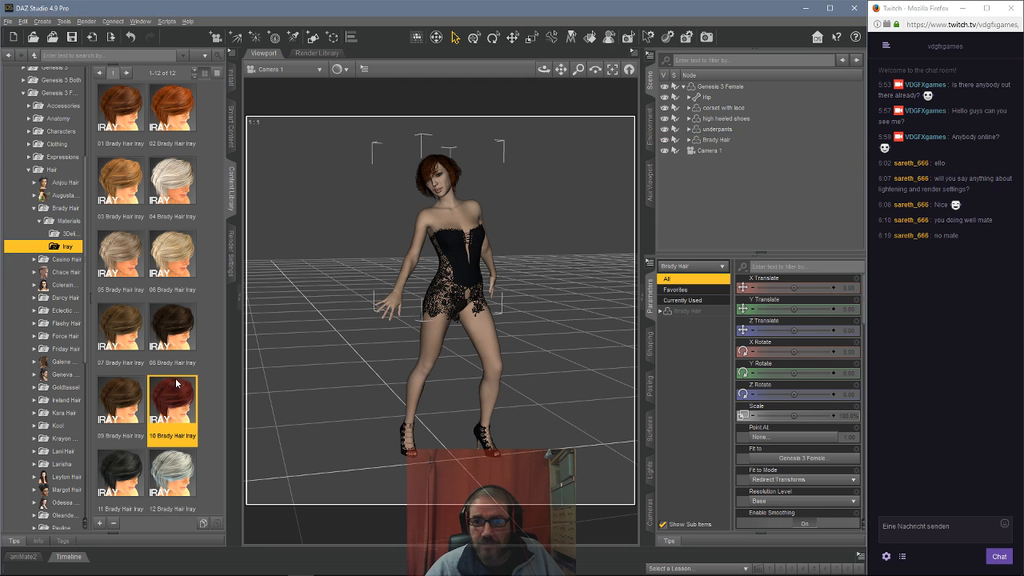
mouse_move(176, 385)
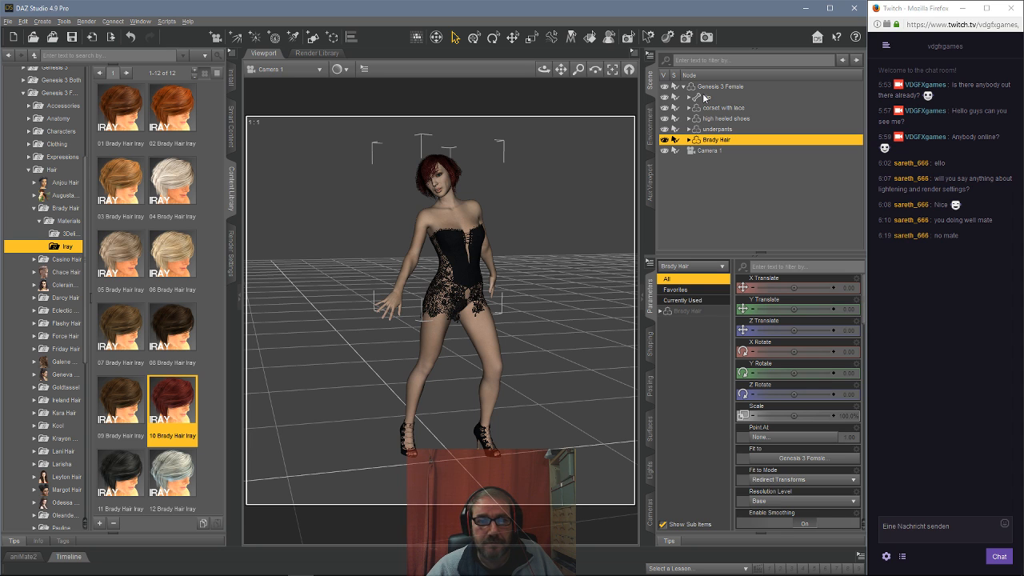
Preview the figure in NVIDIA Iray and turn on Draw Dome in the Environment render settings.
left_click(339, 69)
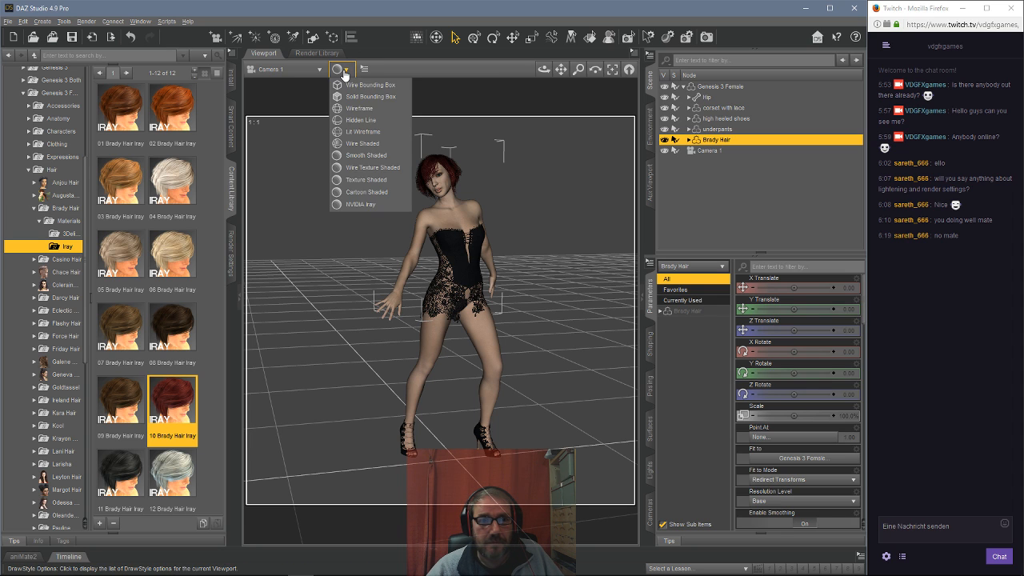
left_click(384, 192)
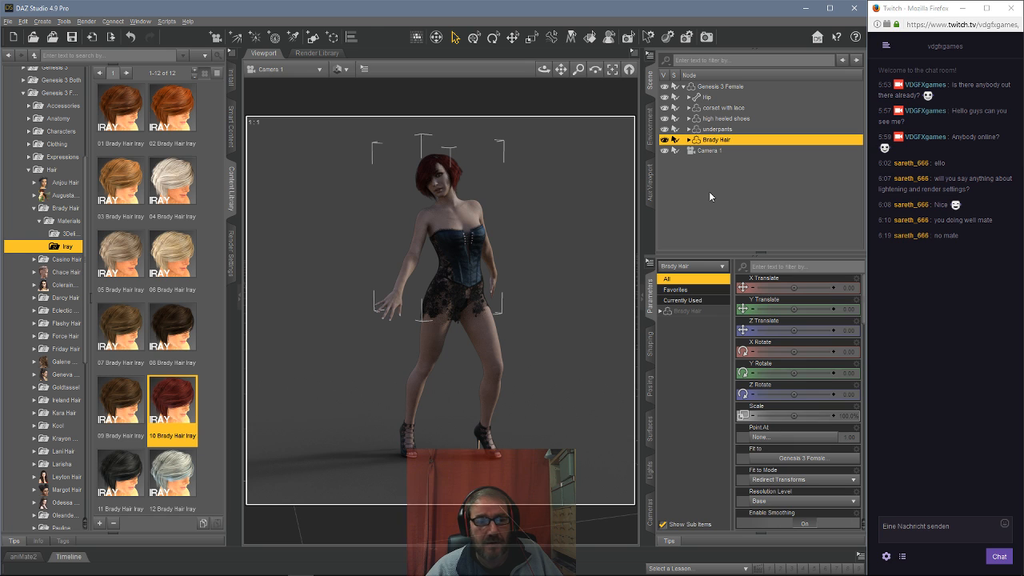
left_click(231, 251)
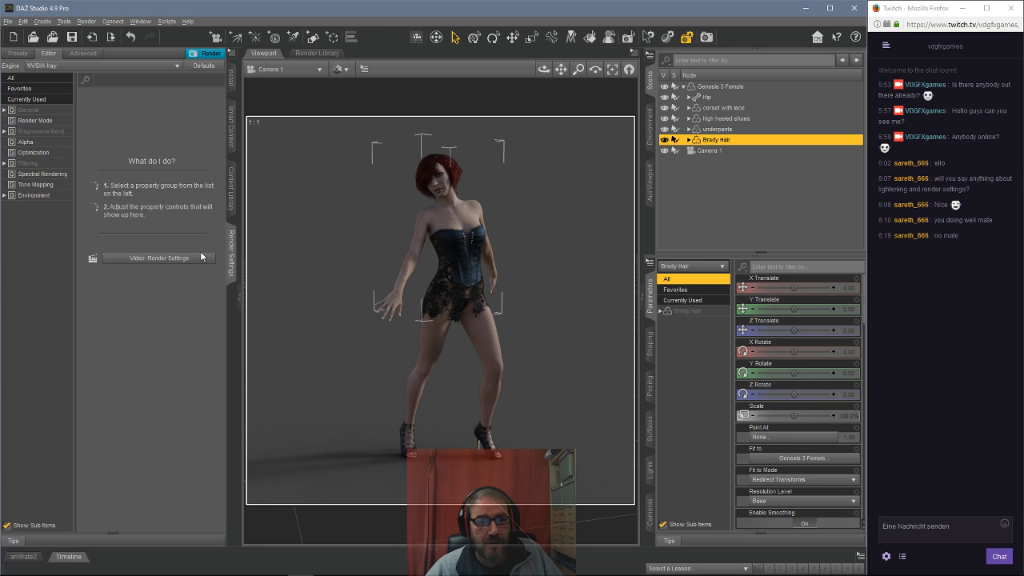
left_click(33, 195)
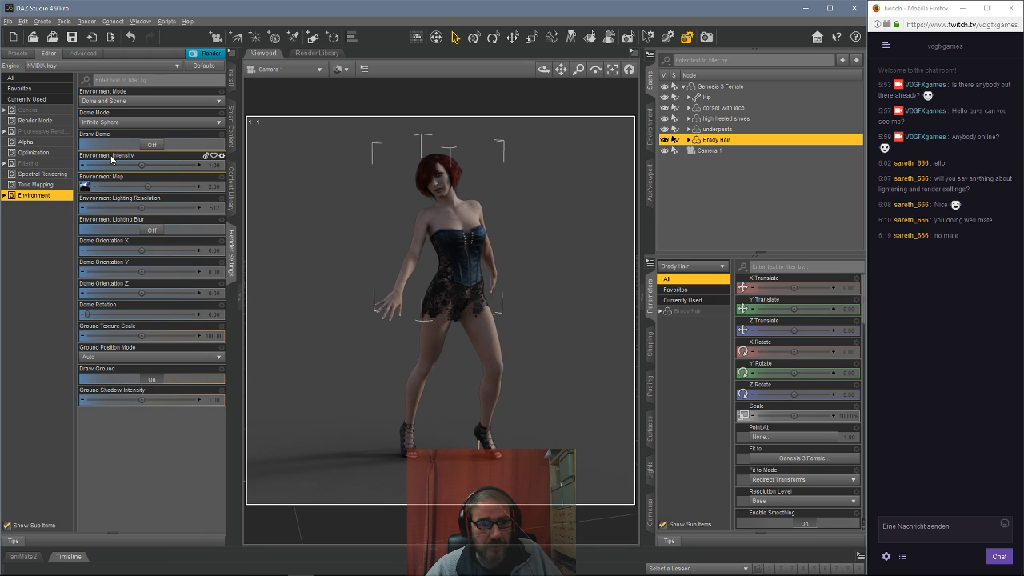
mouse_move(112, 159)
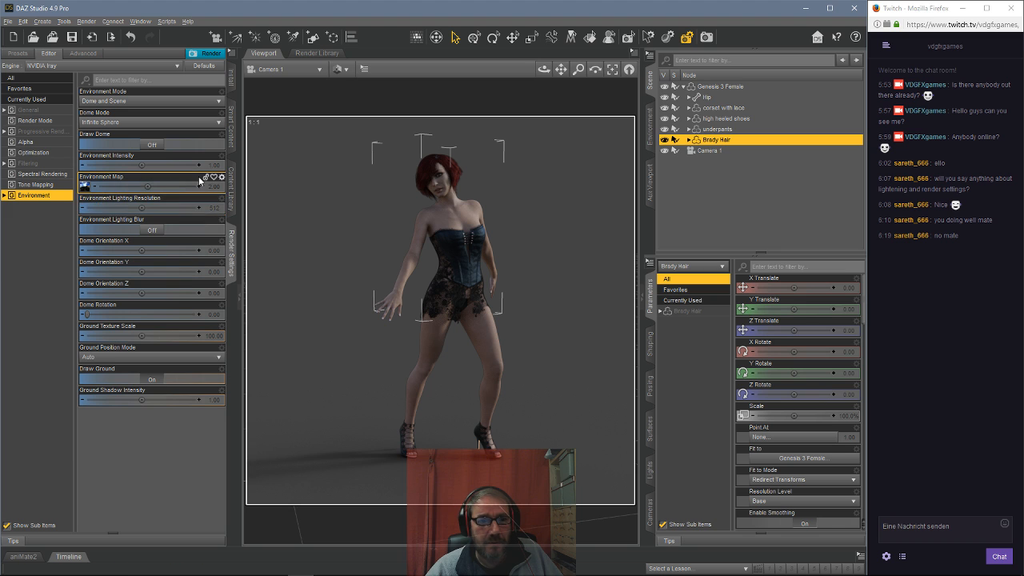
left_click(144, 145)
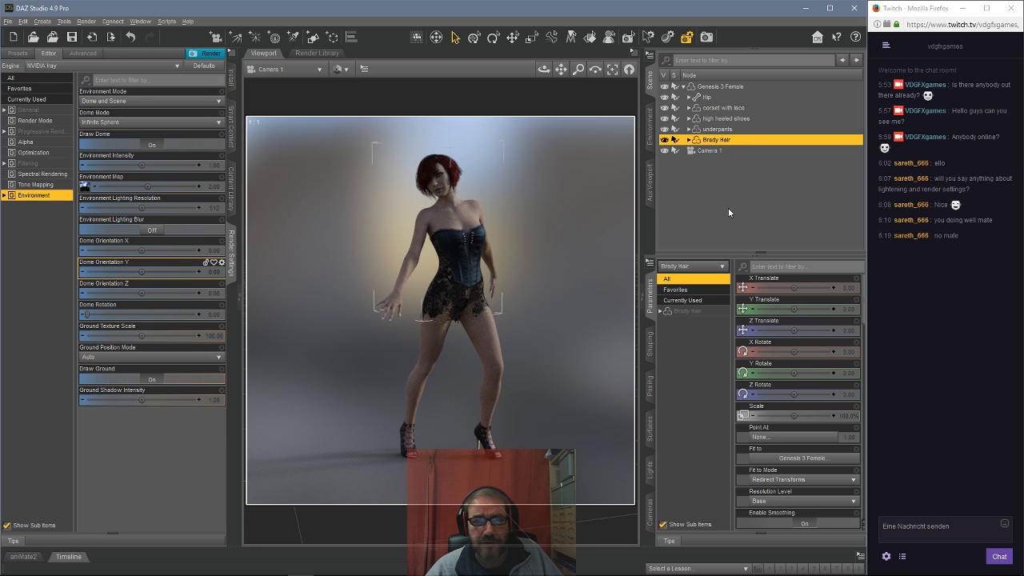
left_click(728, 208)
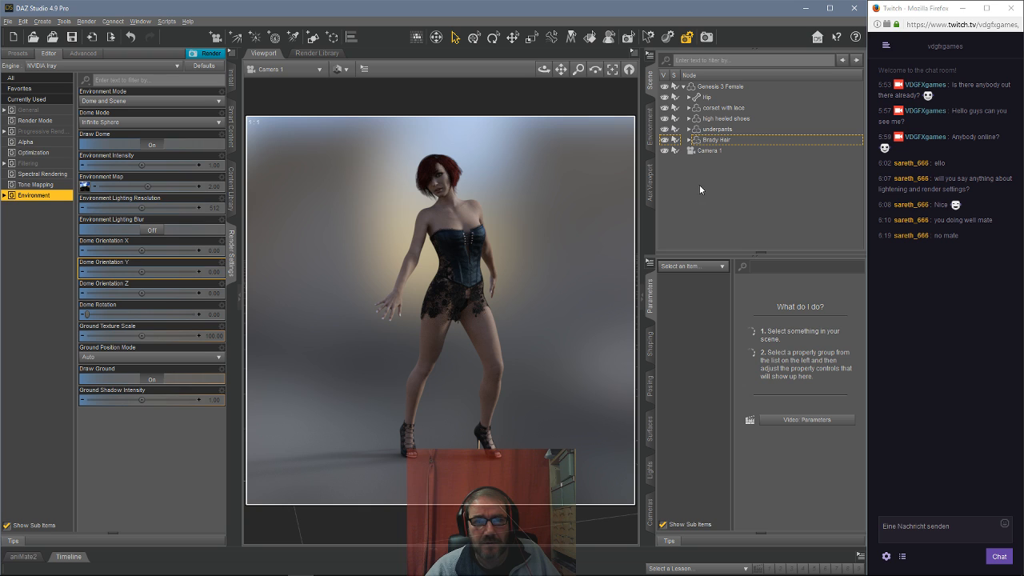
Find the Genesis 3 Female's smile morphs, raise Smile slightly and set Mouth Smile Simple Left to about 27%.
left_click(714, 87)
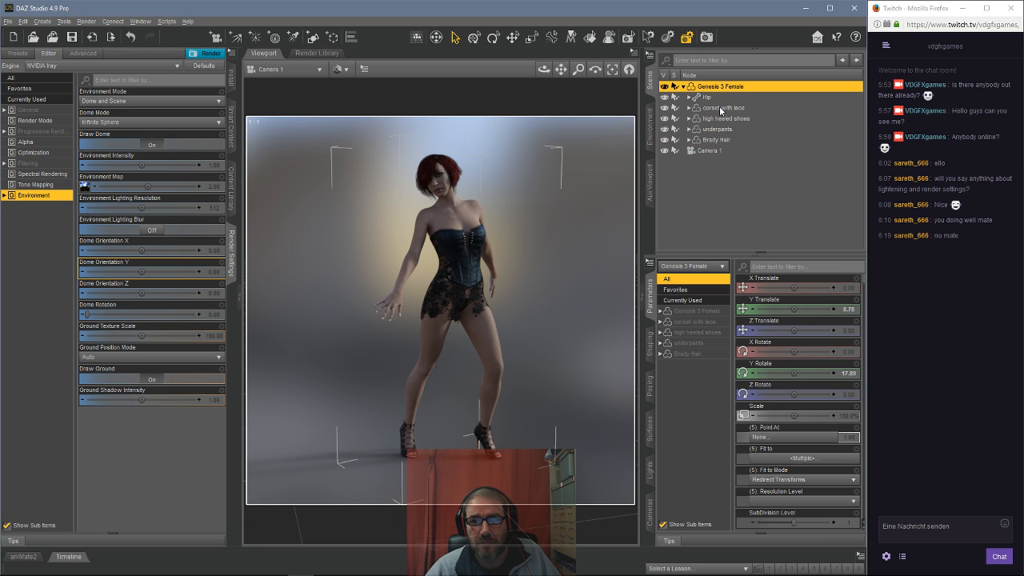
left_click(832, 267)
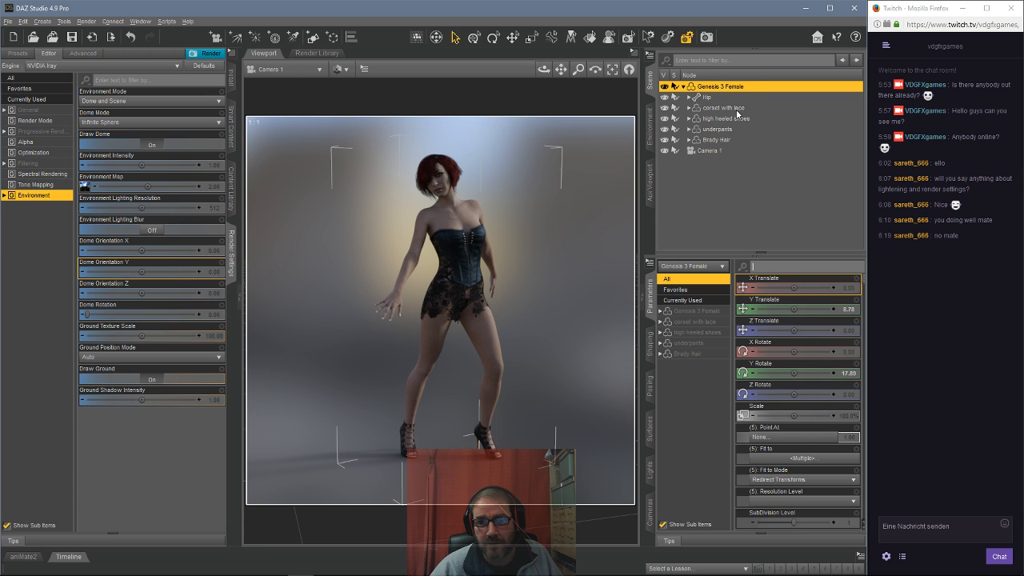
type("smile")
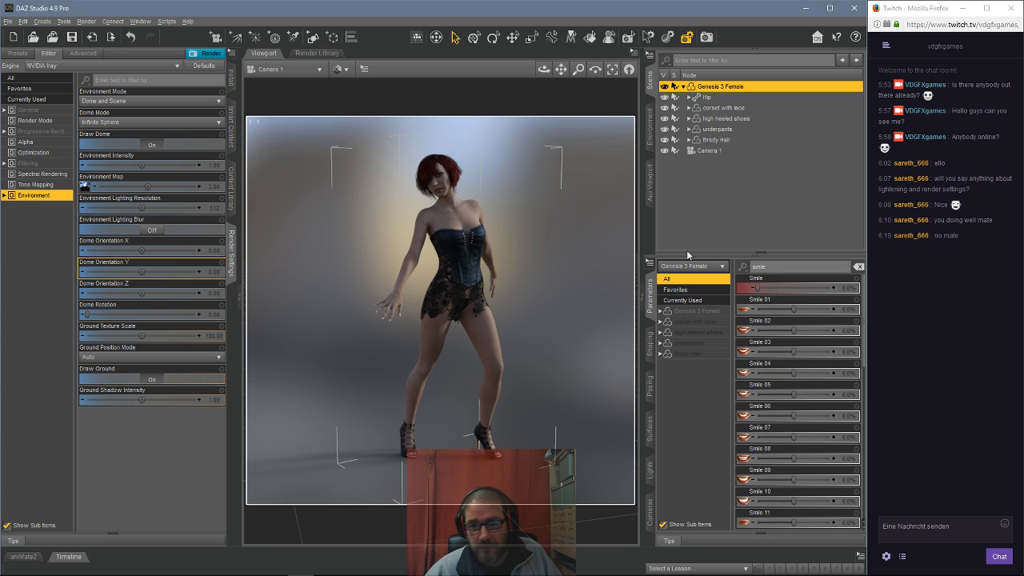
scroll(784, 353, "down", 5)
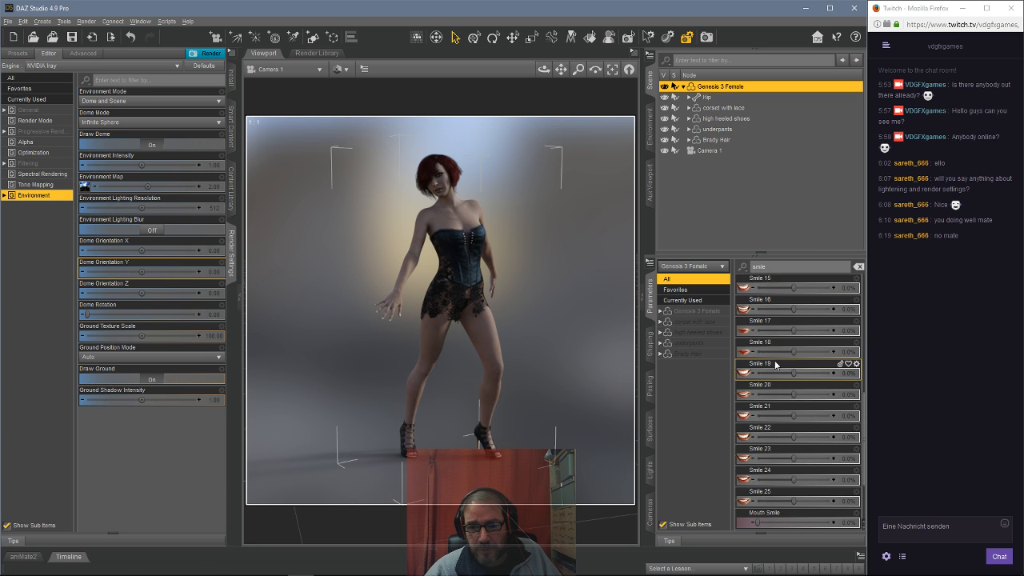
scroll(776, 364, "up", 5)
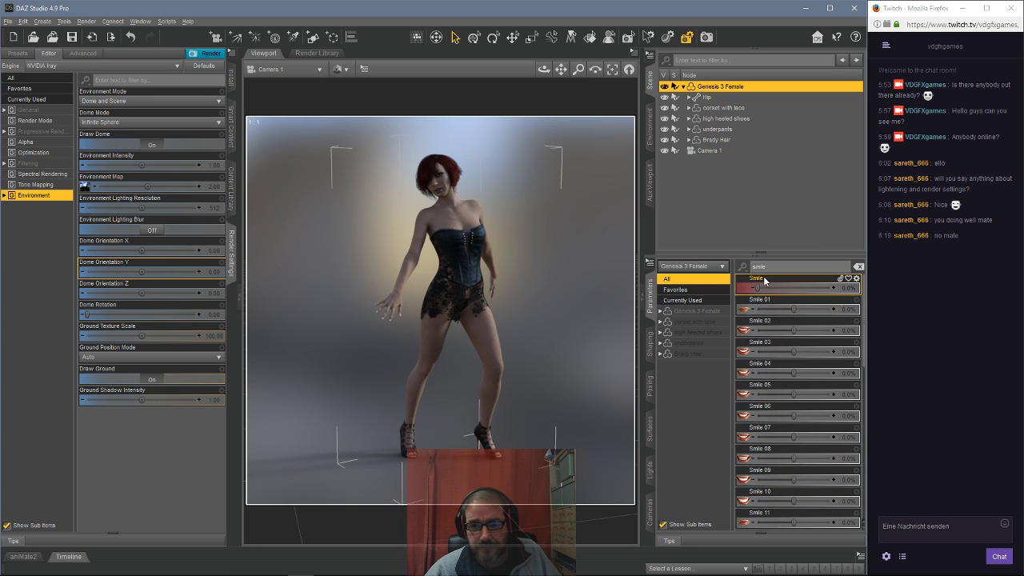
left_click_drag(758, 287, 769, 285)
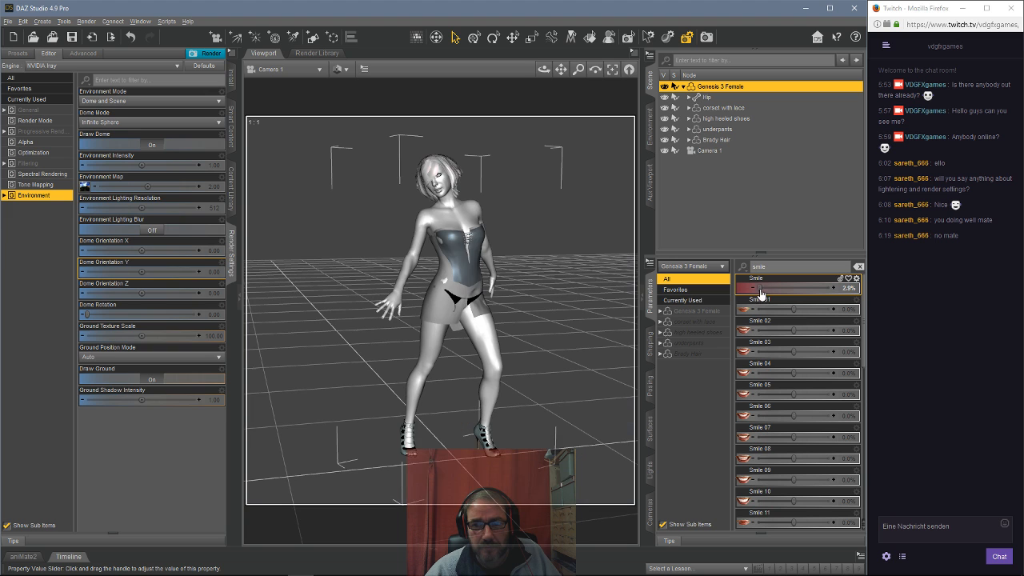
scroll(776, 343, "down", 6)
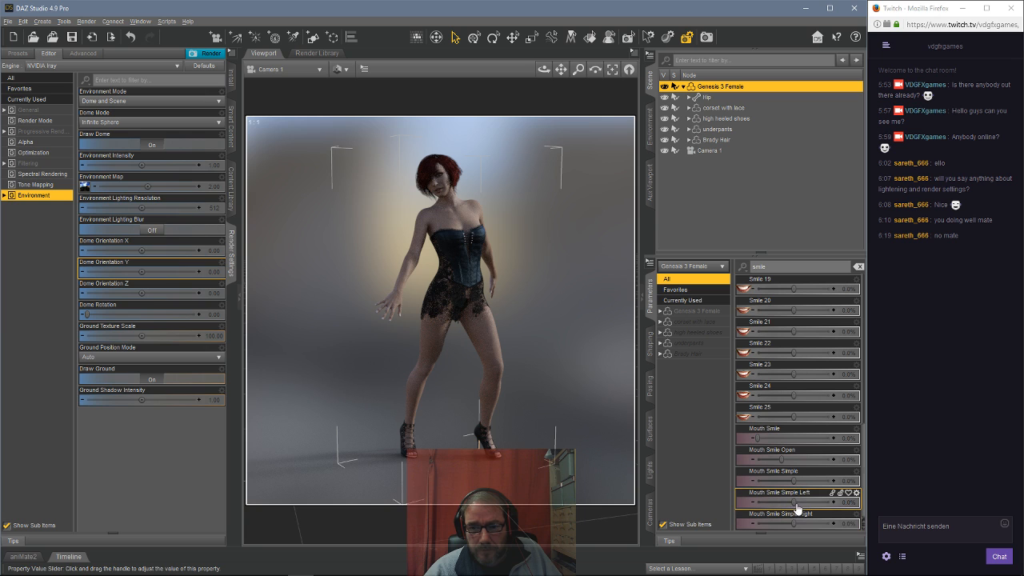
left_click_drag(794, 502, 801, 501)
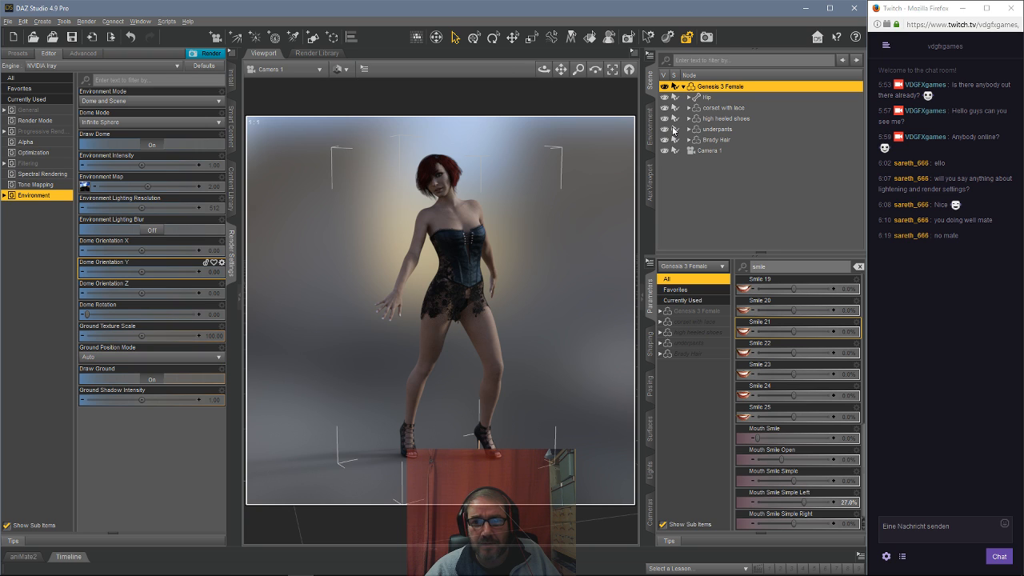
Collapse the Genesis 3 Female's scene hierarchy, clear the selection and switch the viewport to Texture Shaded.
left_click(683, 86)
left_click(696, 142)
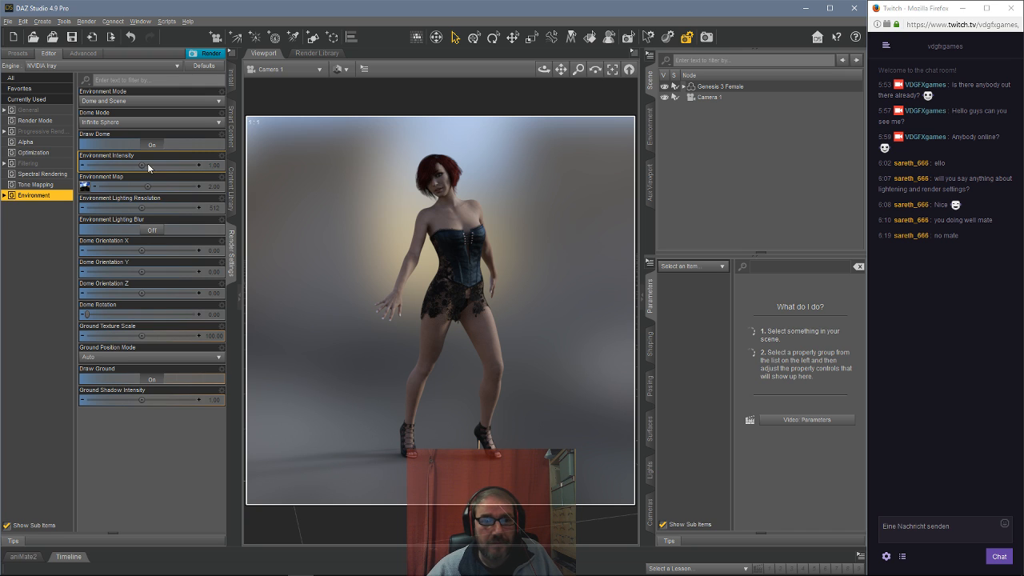
left_click(339, 71)
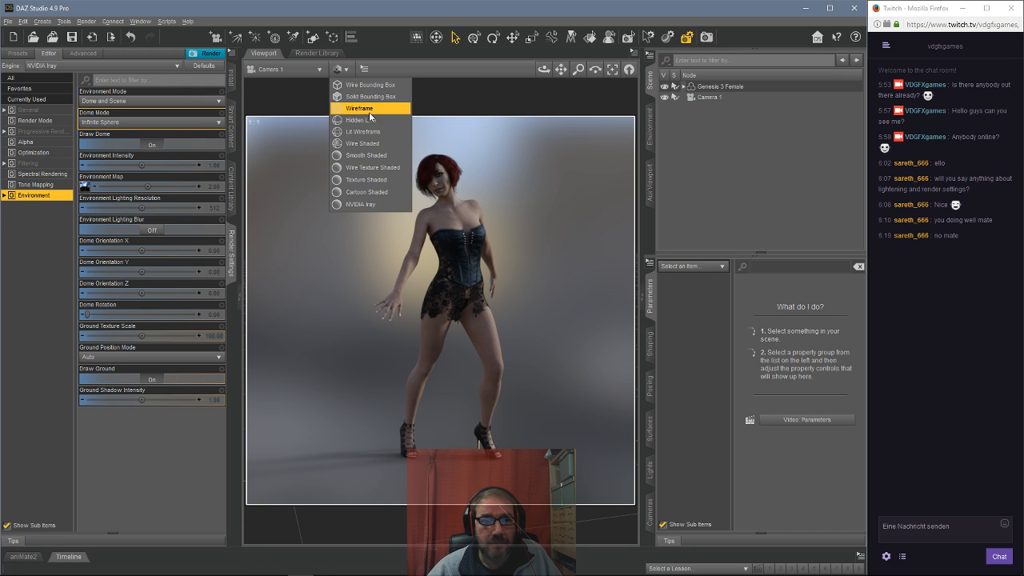
left_click(352, 179)
Open the Photo Studio Point and Shoot 2 folder under Light Presets, IG Lights in the content library.
left_click(231, 191)
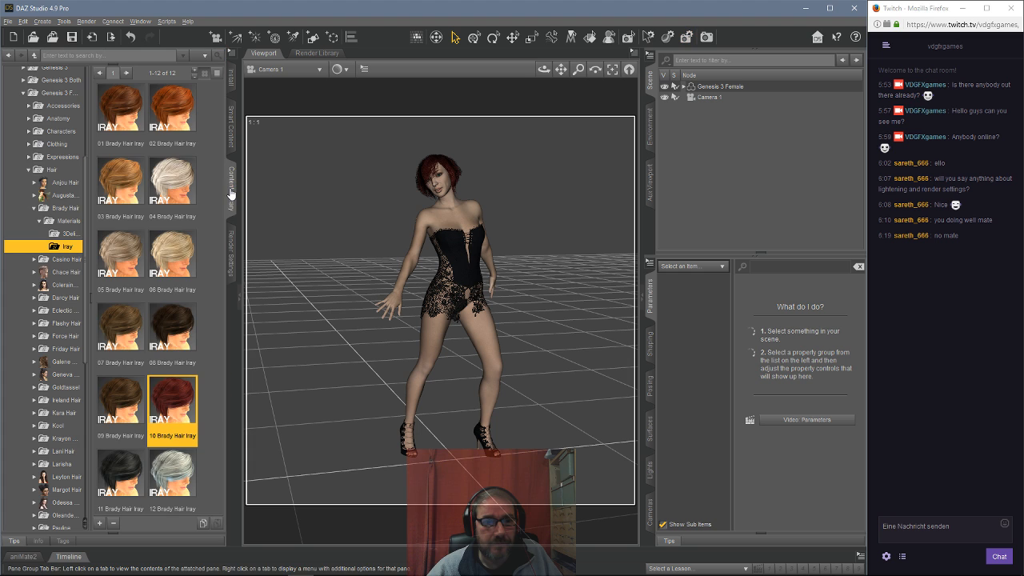
left_click(23, 93)
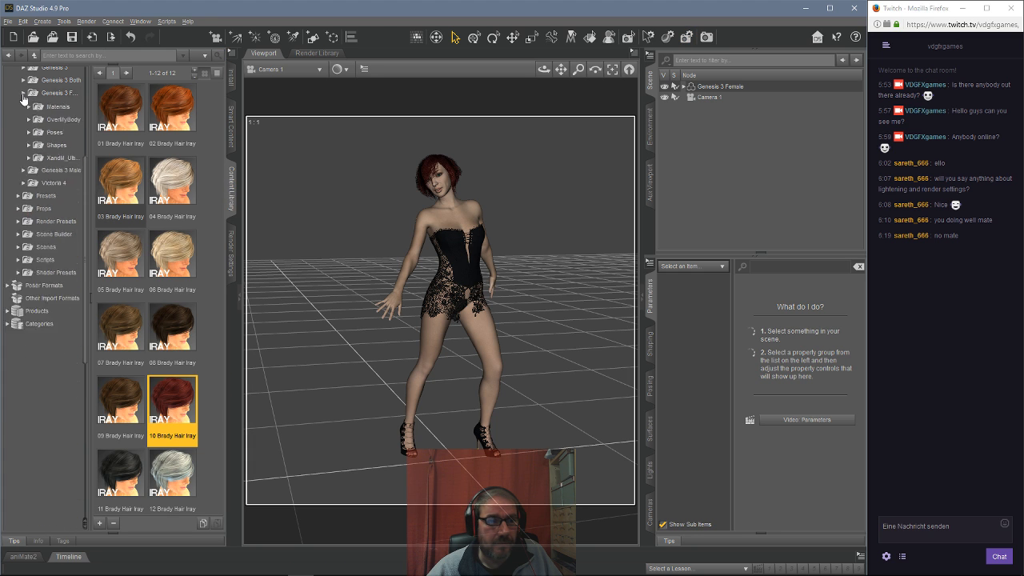
left_click(19, 200)
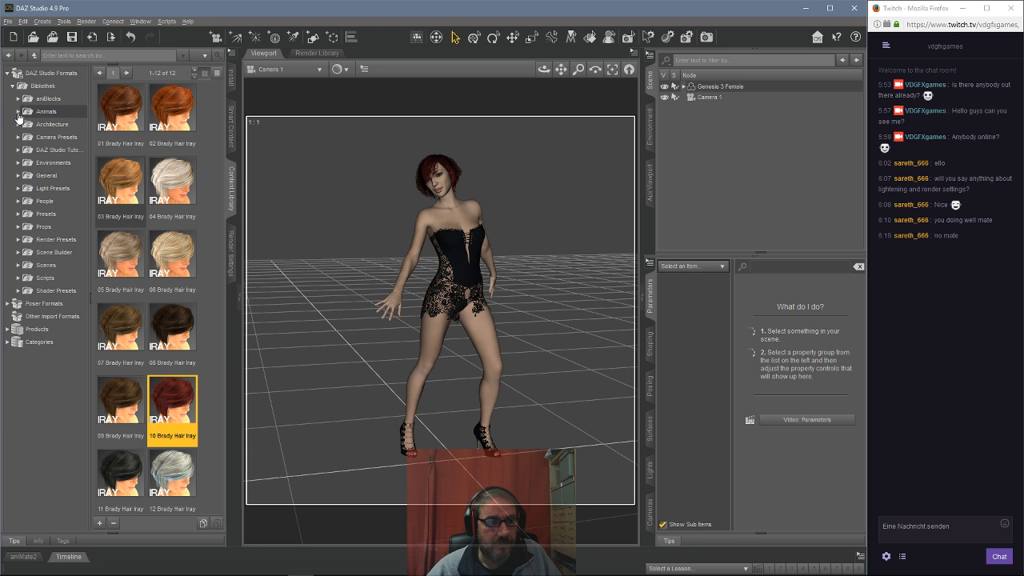
left_click(18, 188)
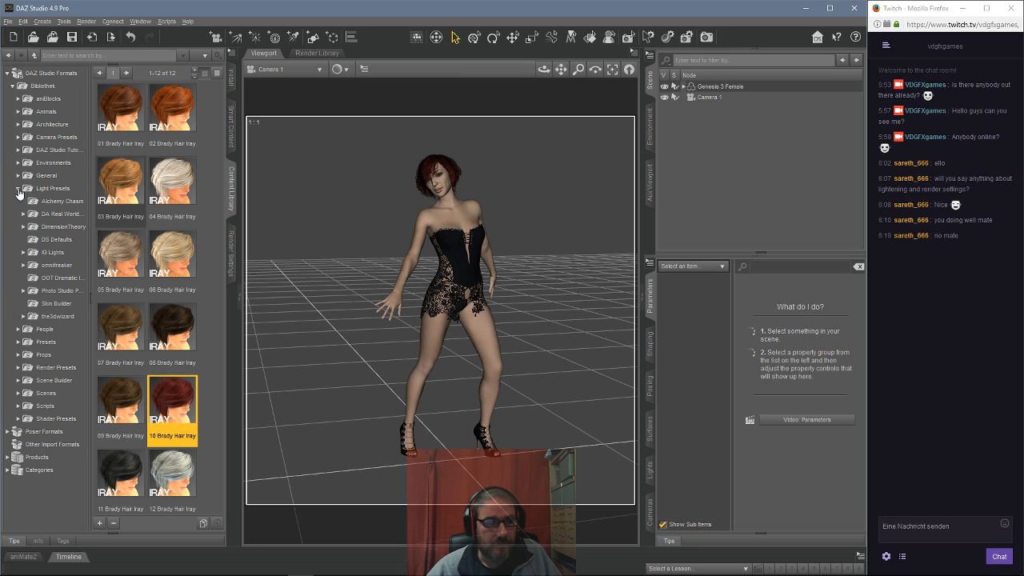
left_click(45, 253)
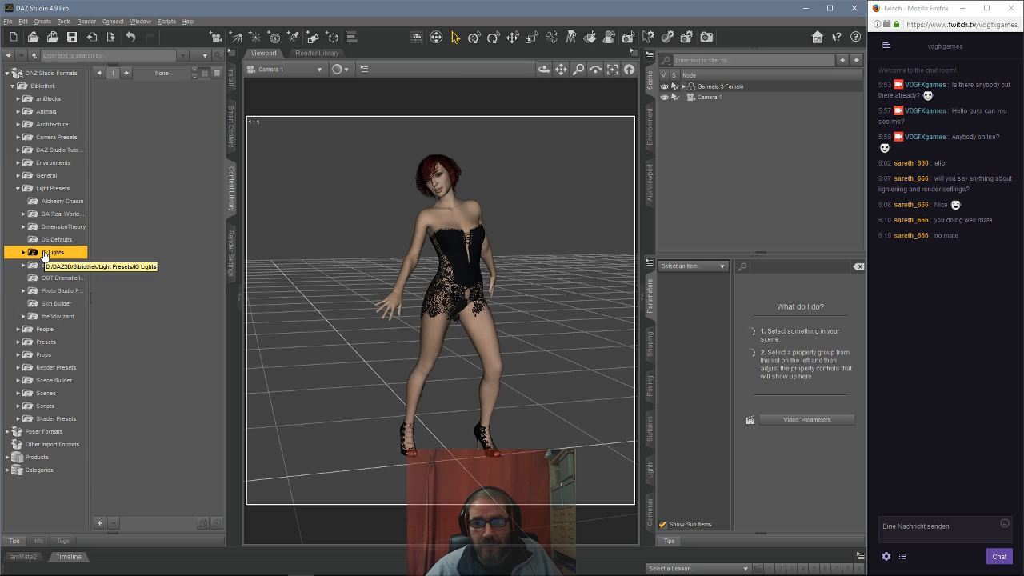
left_click(24, 252)
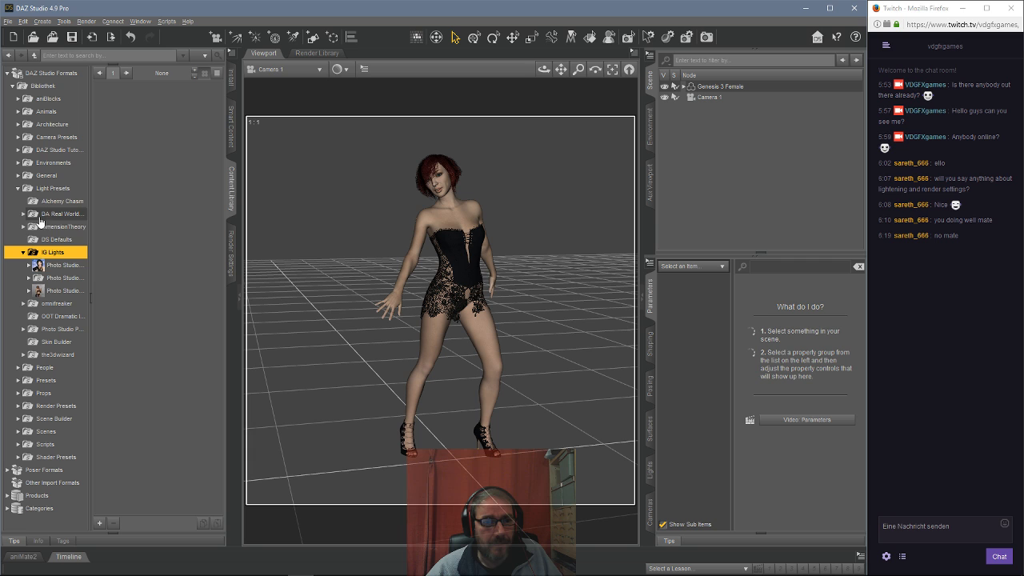
double_click(57, 279)
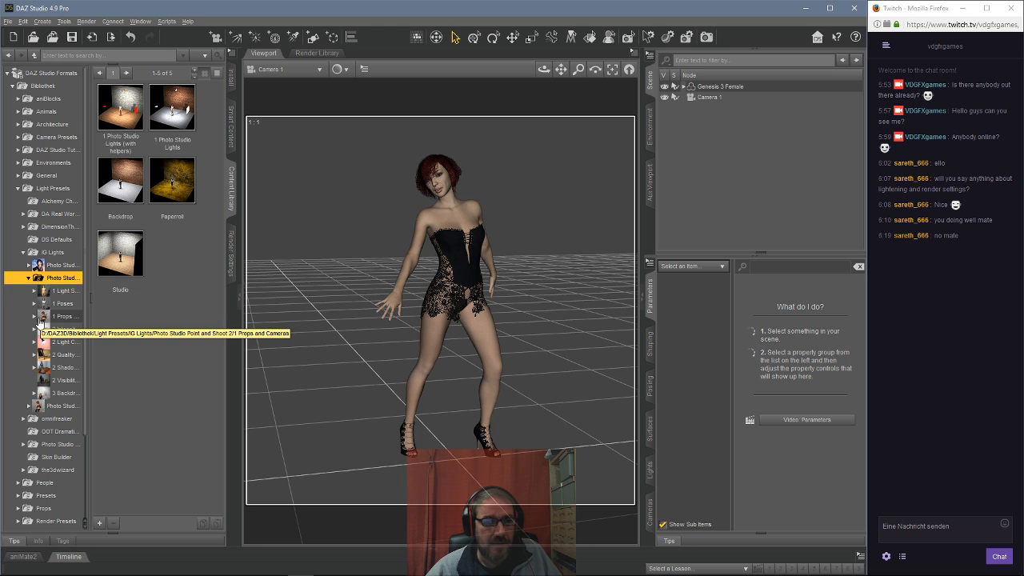
Look through the Photo Studio Point and Shoot 2 scene presets, light setups, poses, props and cameras.
mouse_move(118, 299)
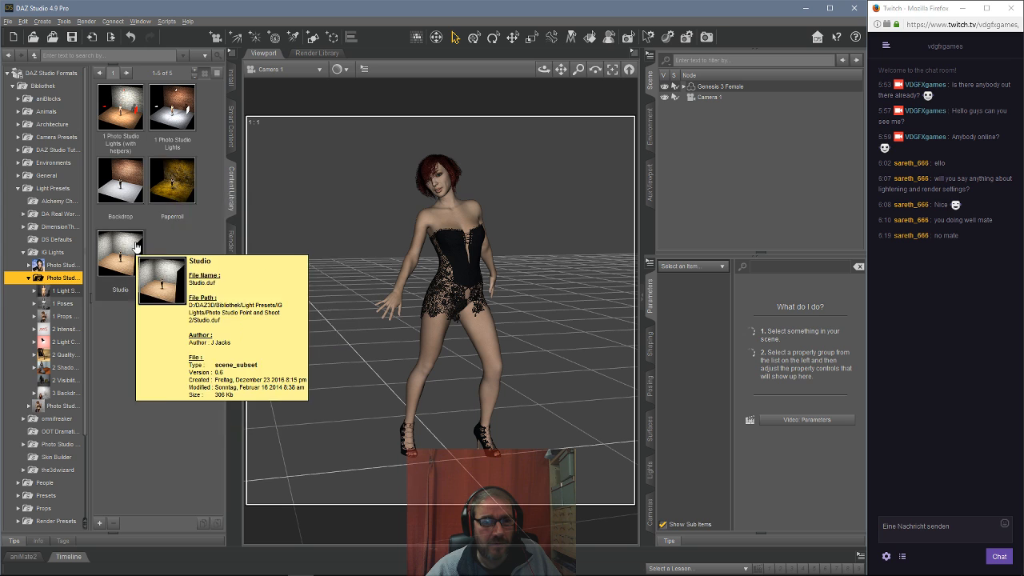
left_click(56, 293)
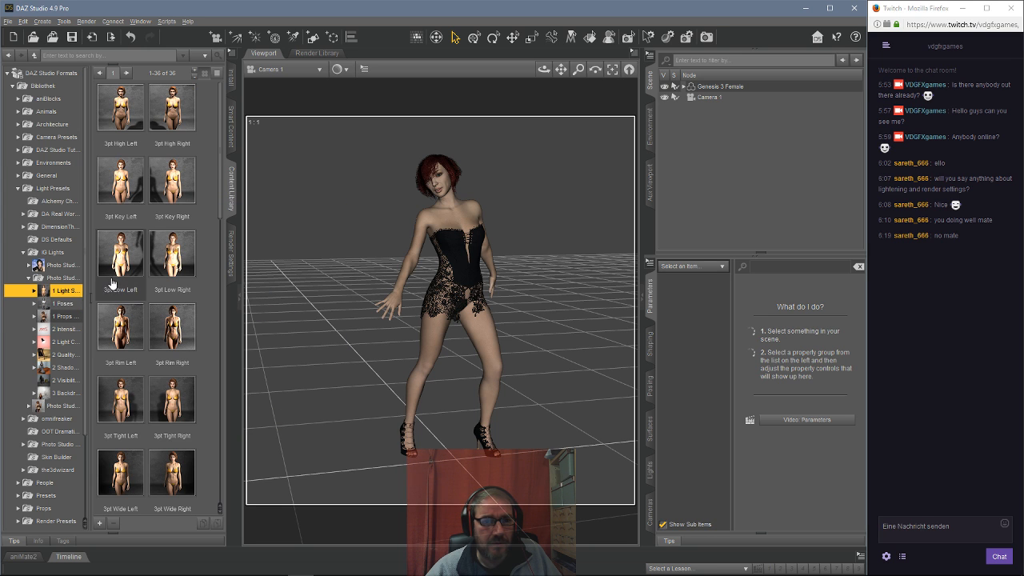
left_click(64, 303)
left_click(69, 316)
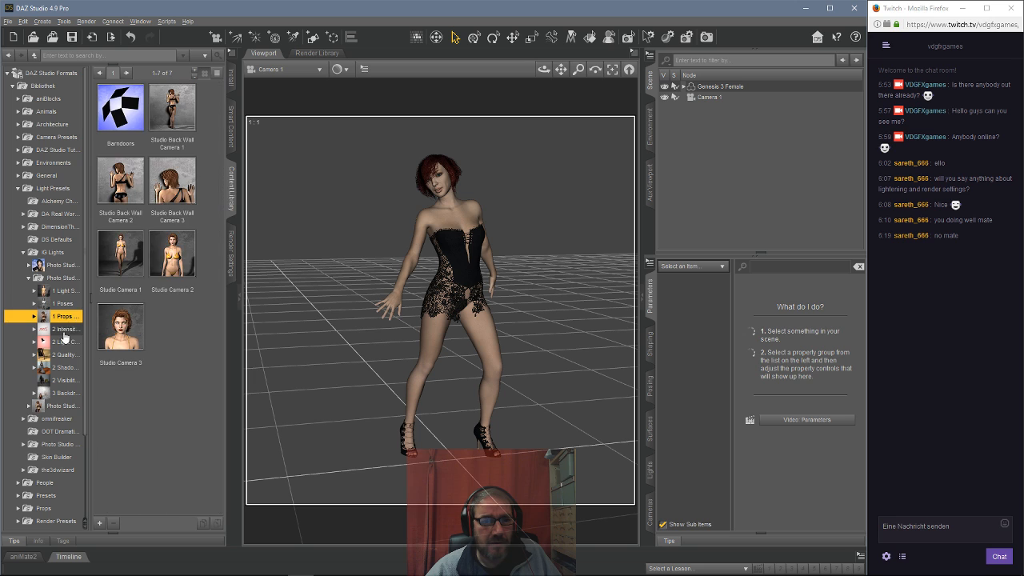
Examine the light color, quality, shadow and visibility presets of the Photo Studio Point and Shoot 2 light set.
left_click(64, 328)
left_click(63, 342)
left_click(61, 358)
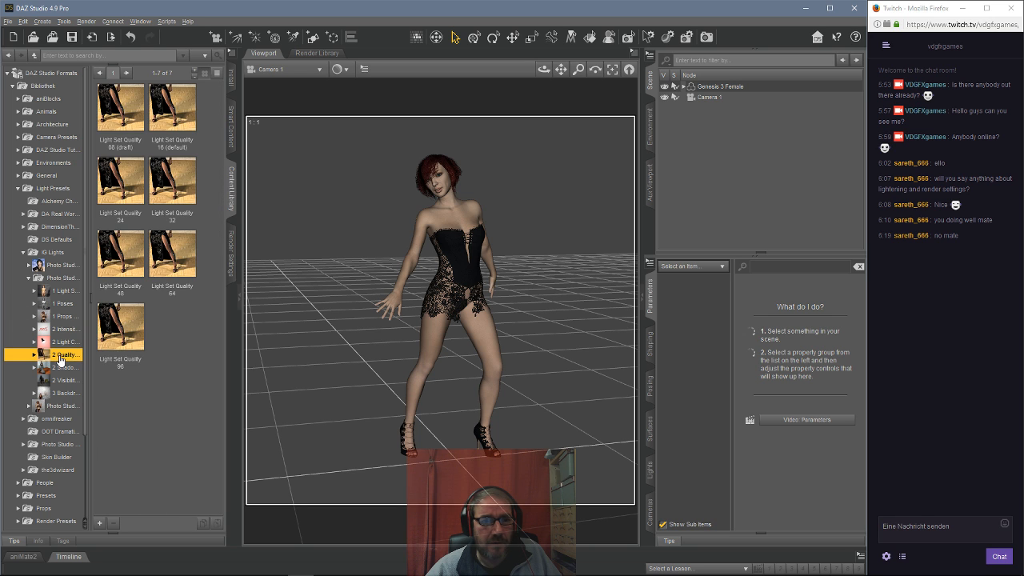
left_click(62, 342)
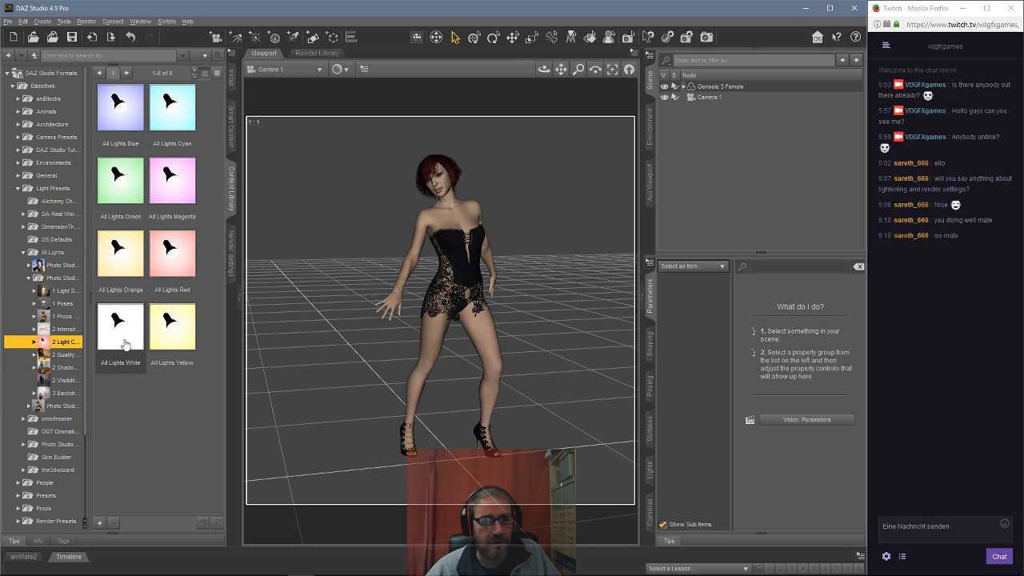
left_click(62, 356)
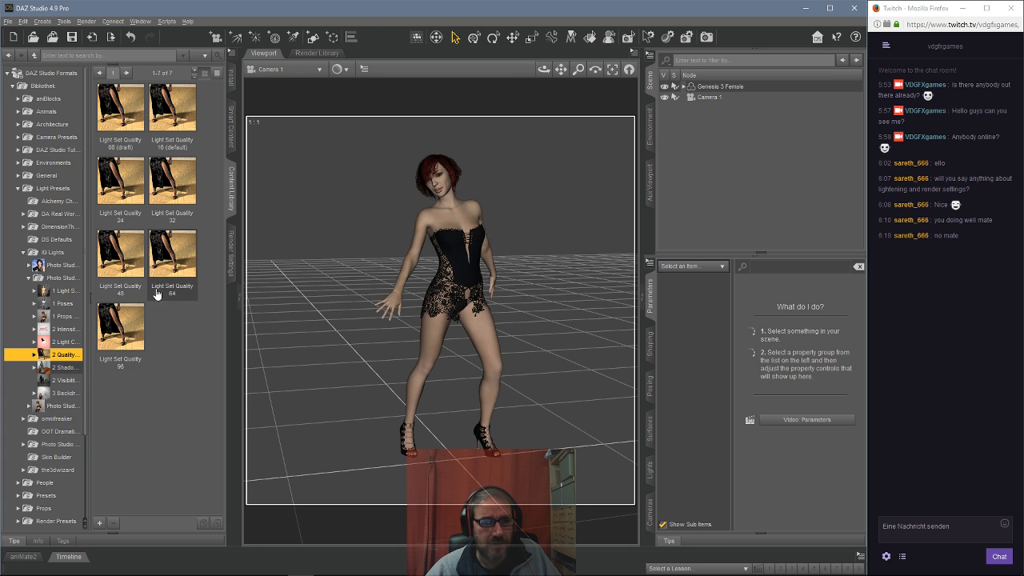
left_click(64, 367)
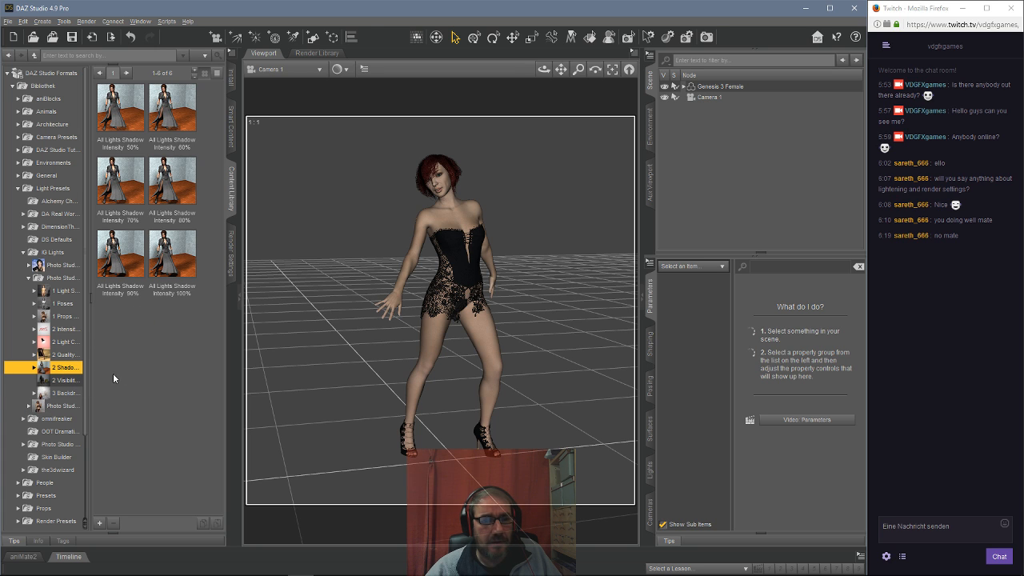
left_click(69, 382)
left_click(66, 392)
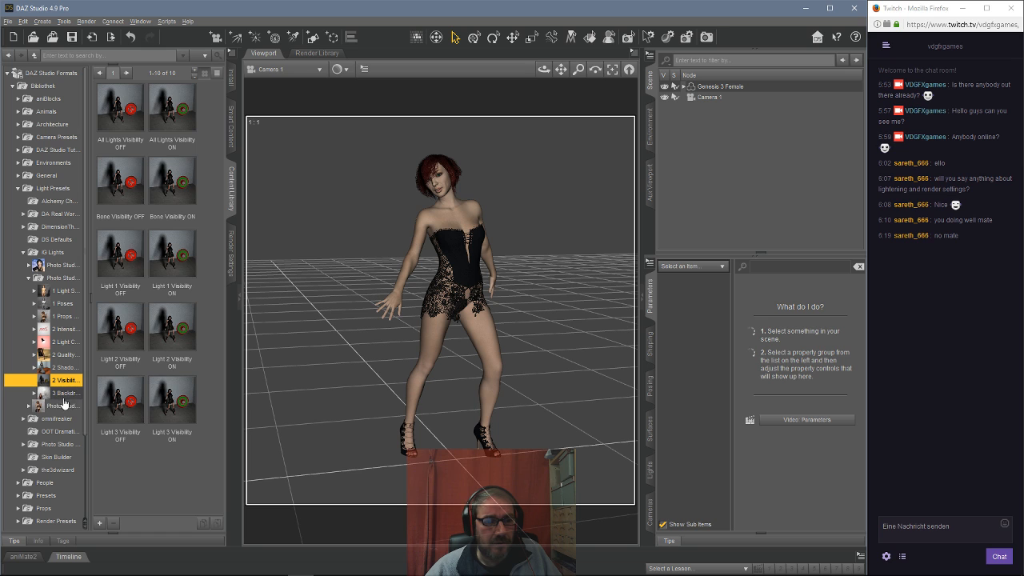
Compare the contents of the three Photo Studio light sets in the IG Lights folder.
left_click(48, 265)
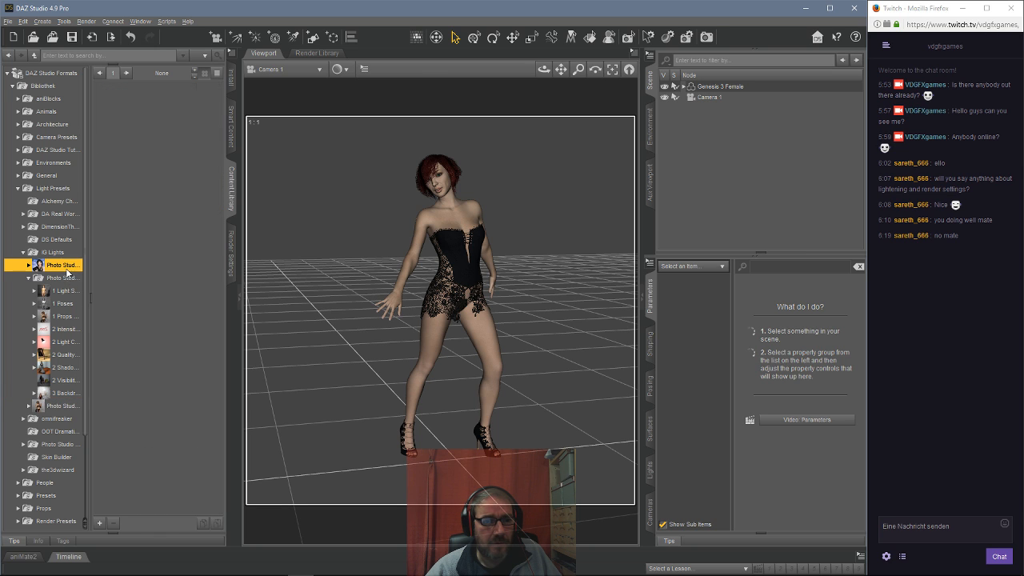
double_click(48, 268)
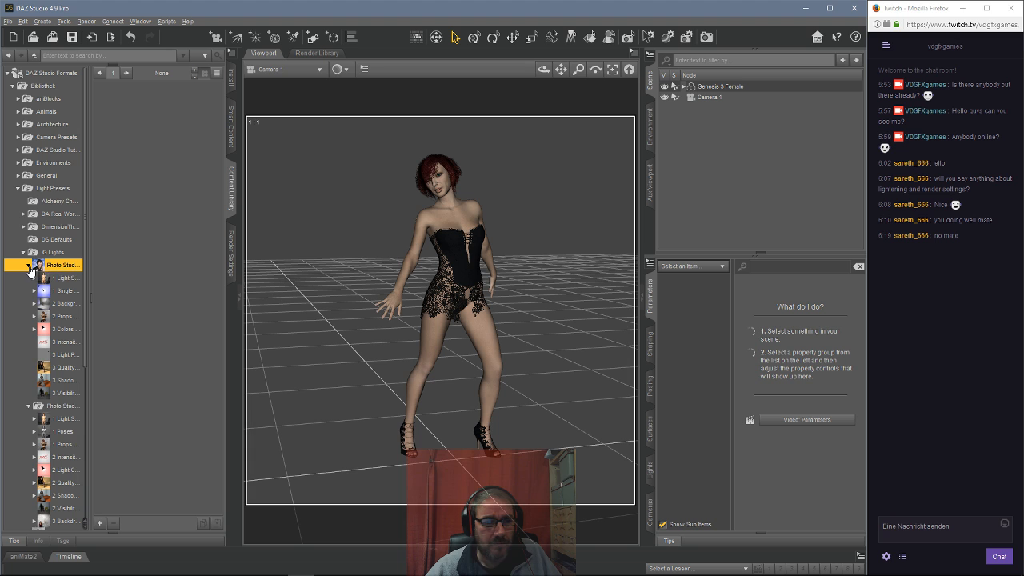
left_click(29, 265)
left_click(55, 280)
left_click(29, 278)
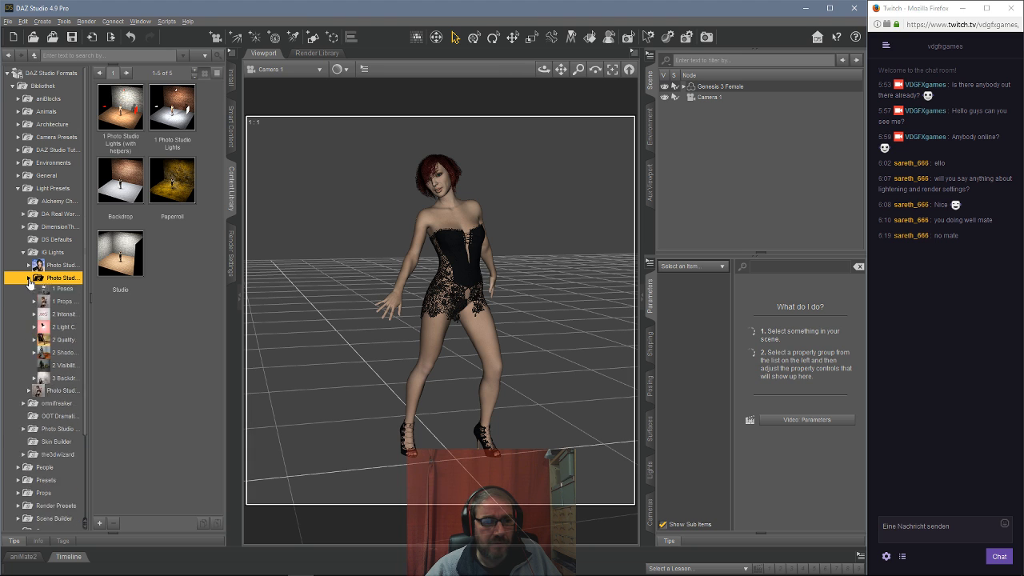
left_click(57, 292)
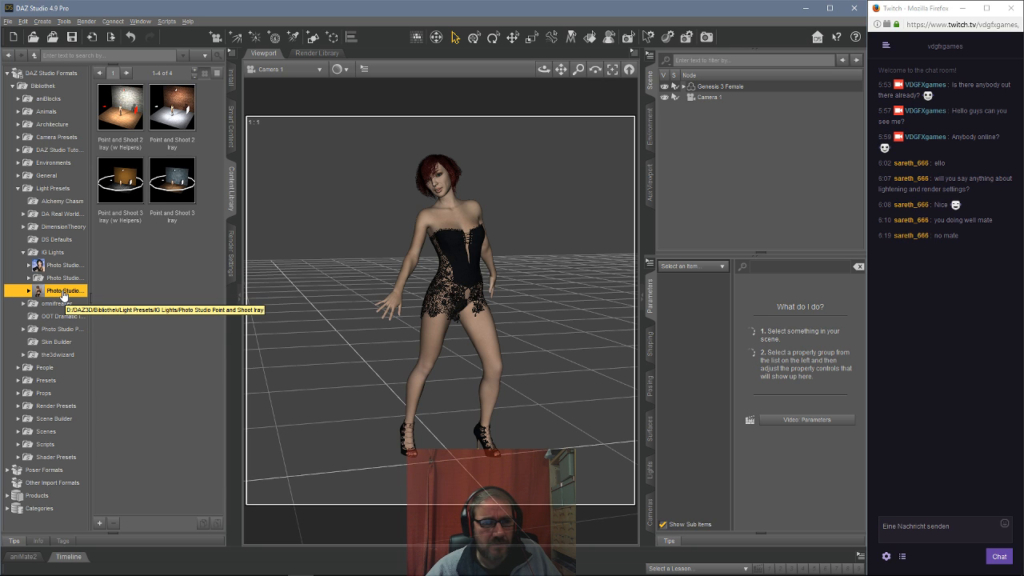
left_click(58, 266)
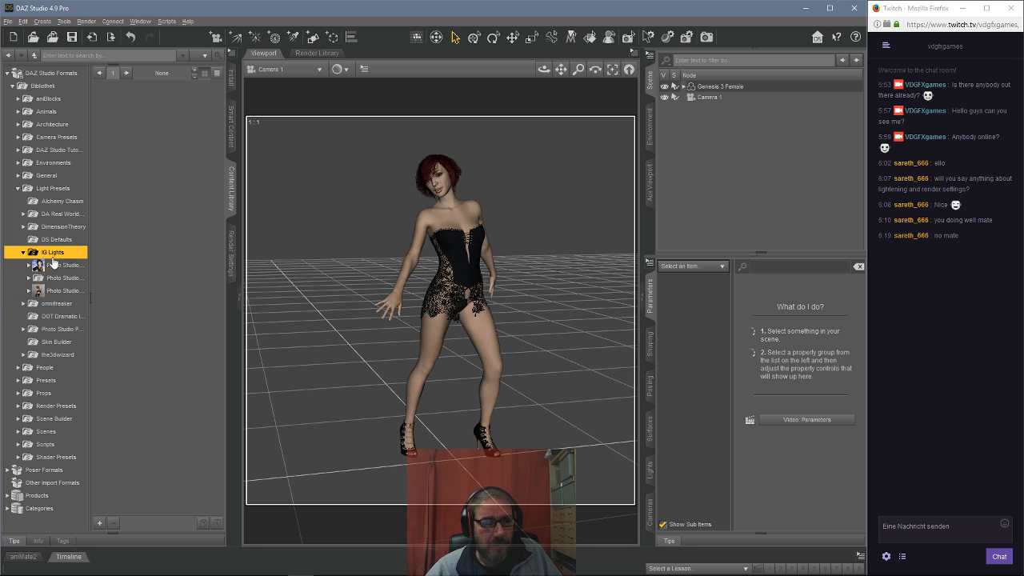
Load the Paperroll backdrop from the Photo Studio Point and Shoot 2 set into the scene.
double_click(56, 278)
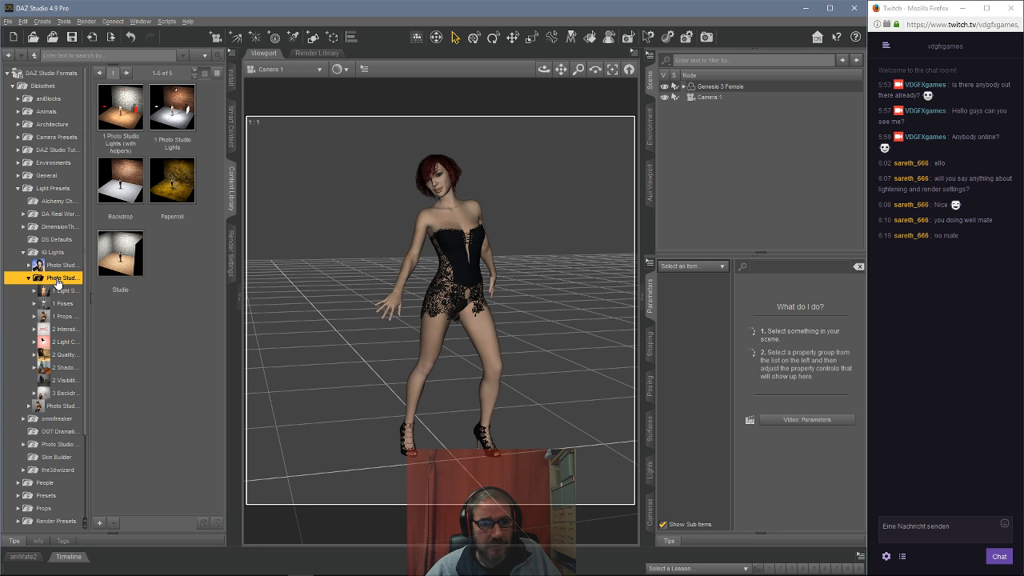
mouse_move(122, 285)
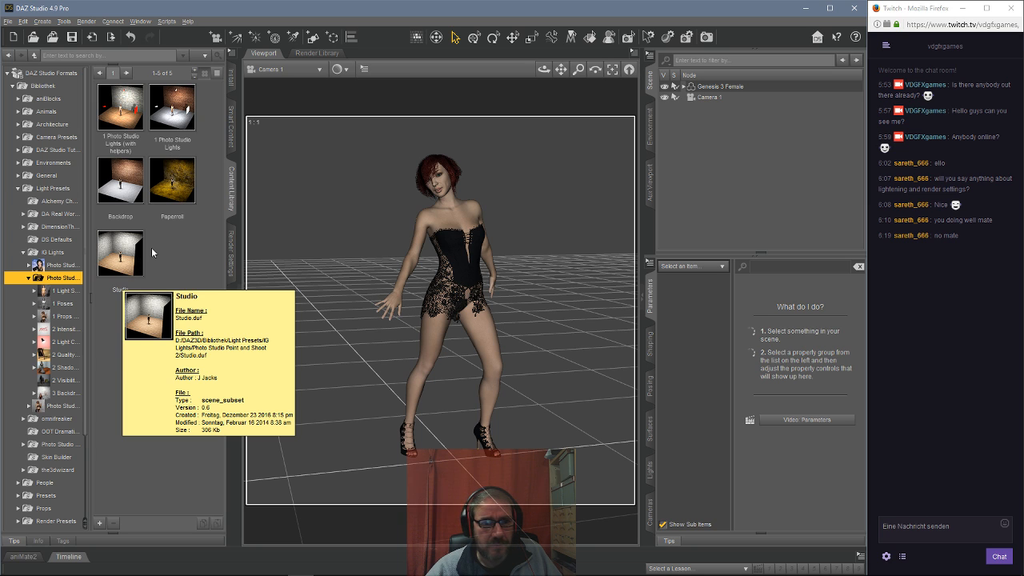
mouse_move(176, 193)
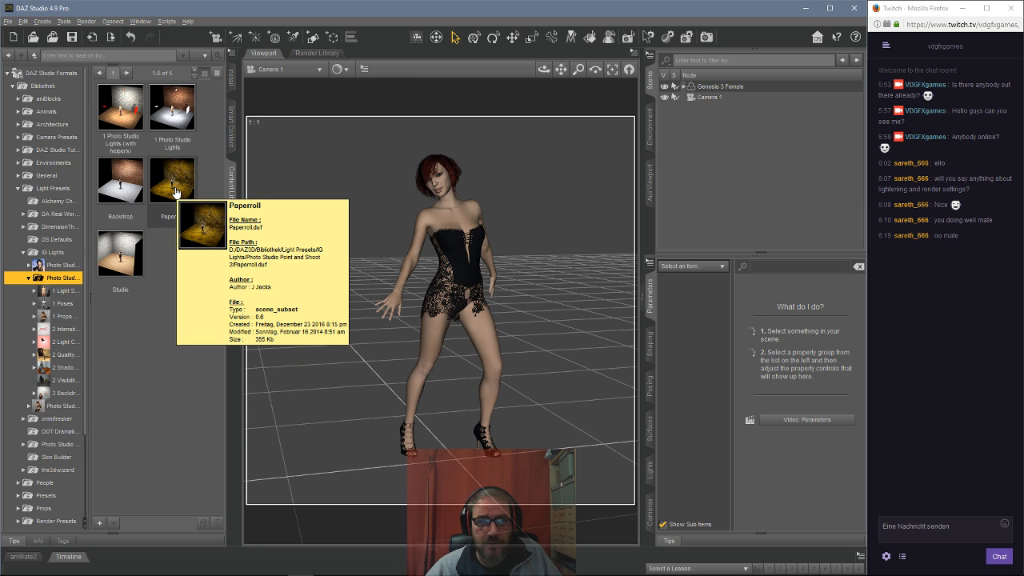
mouse_move(119, 249)
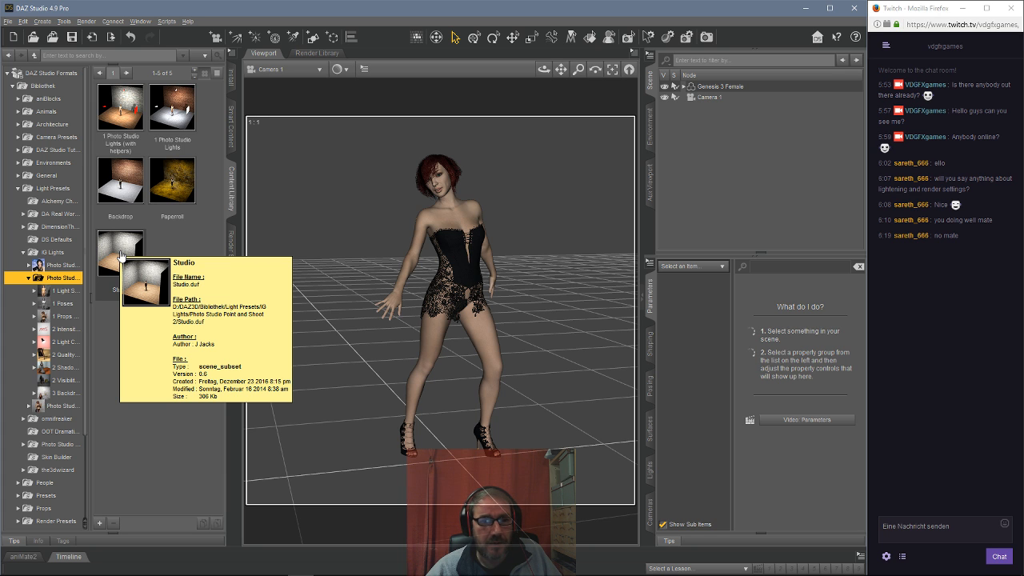
double_click(168, 189)
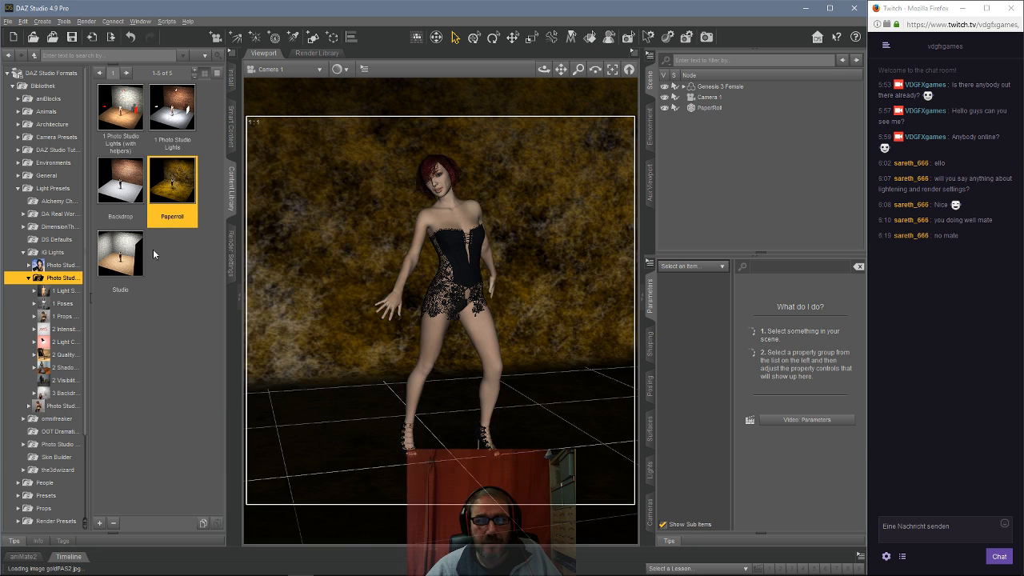
Try the Paper Roll 106 material on the PaperRoll backdrop and replace it with Paper Roll 105.
left_click(714, 108)
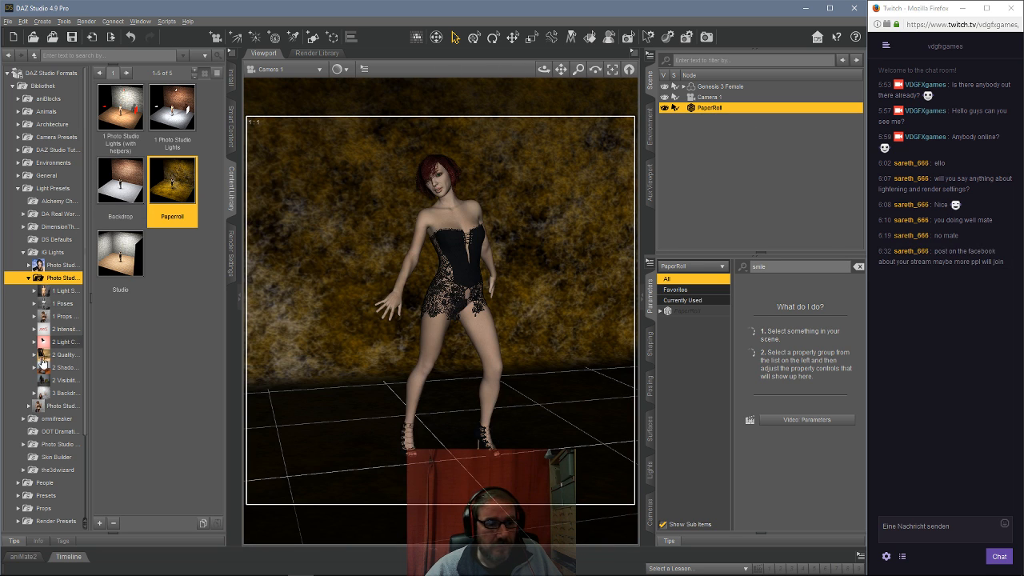
double_click(53, 396)
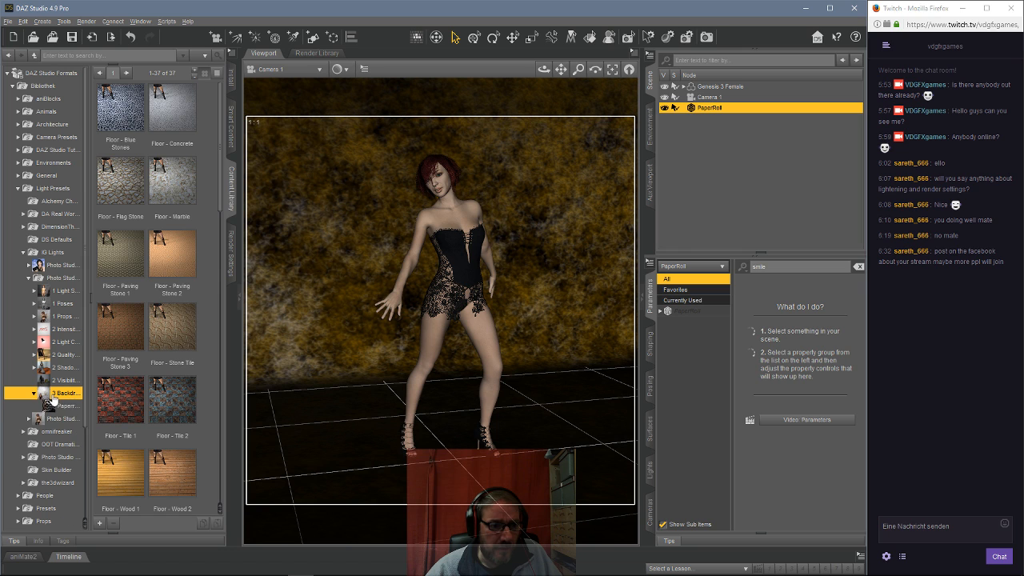
left_click(56, 409)
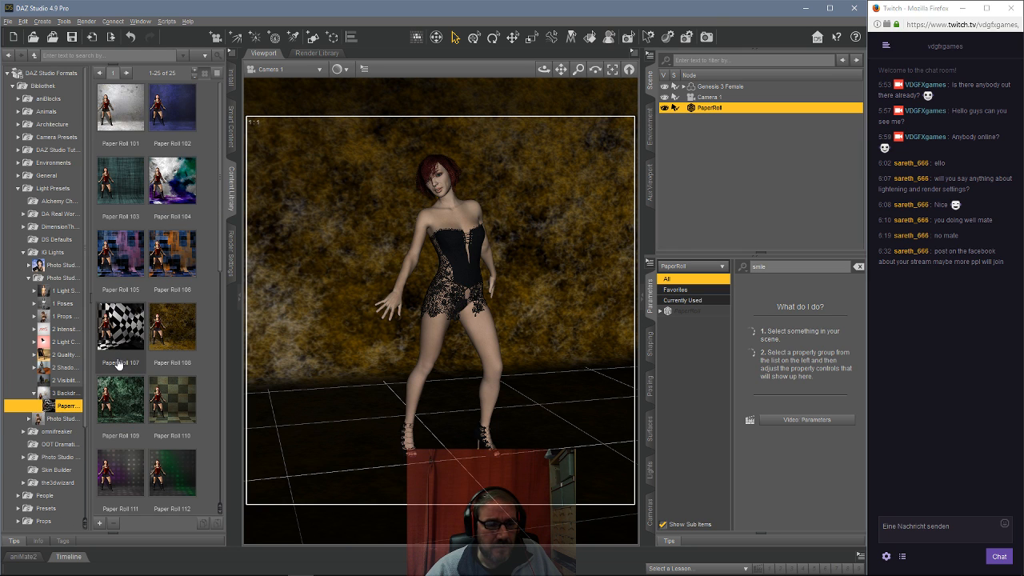
scroll(120, 363, "down", 5)
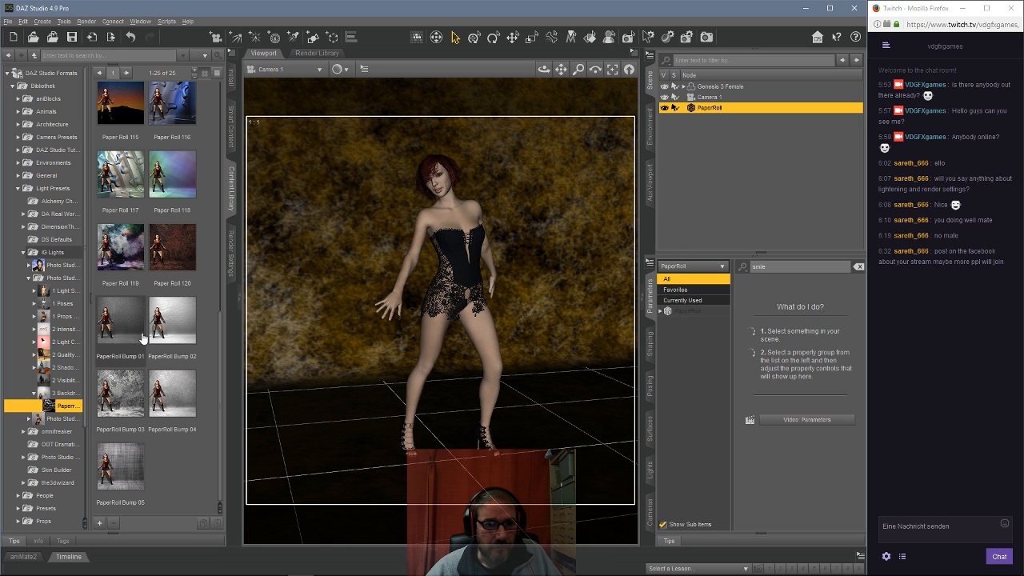
scroll(142, 338, "up", 6)
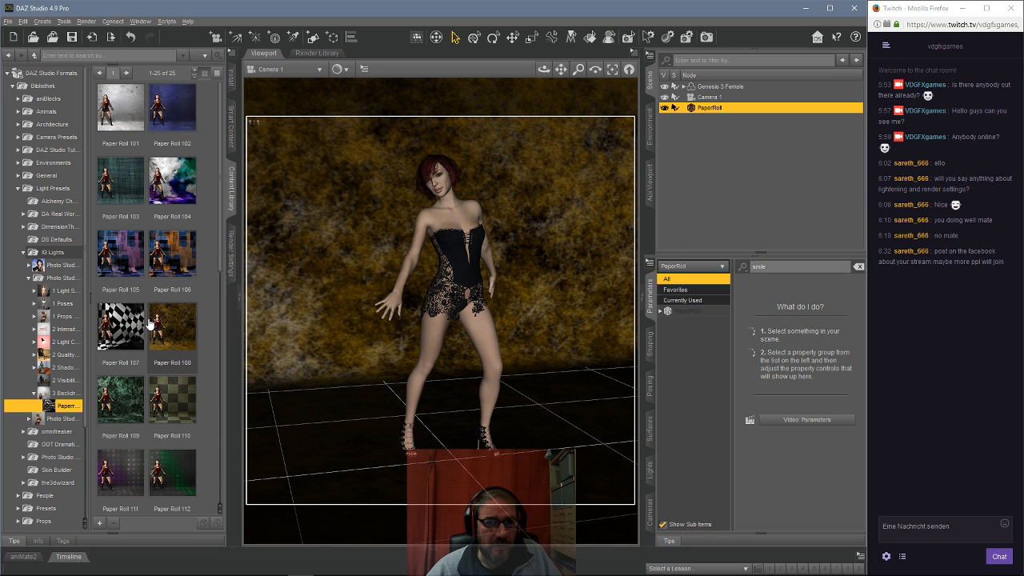
left_click(174, 120)
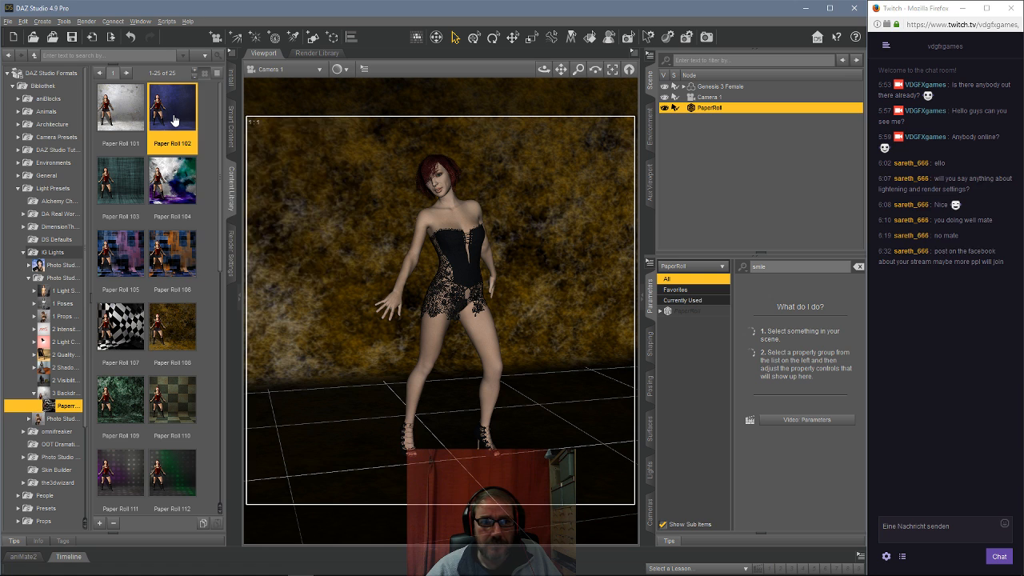
left_click(156, 271)
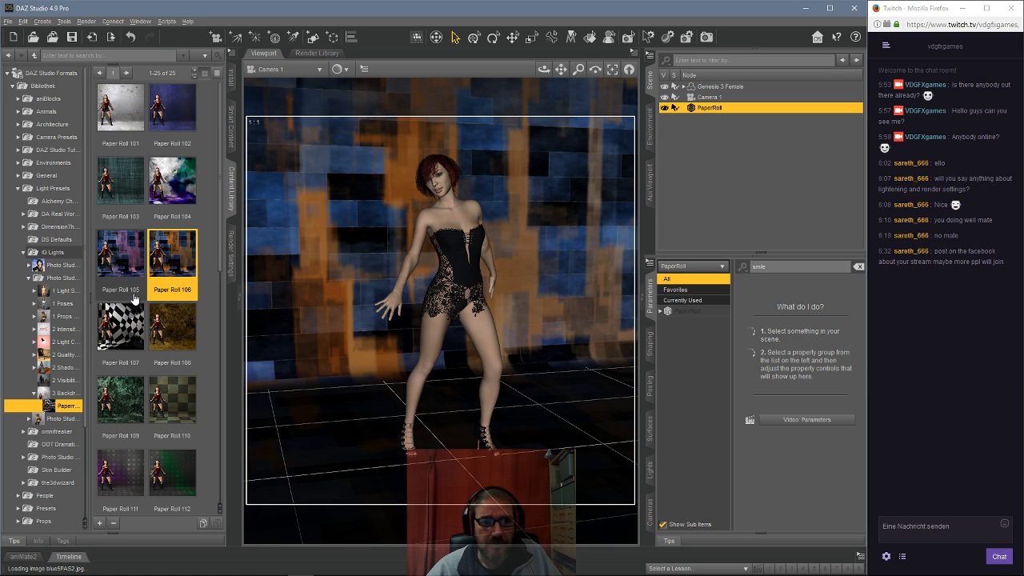
left_click(115, 290)
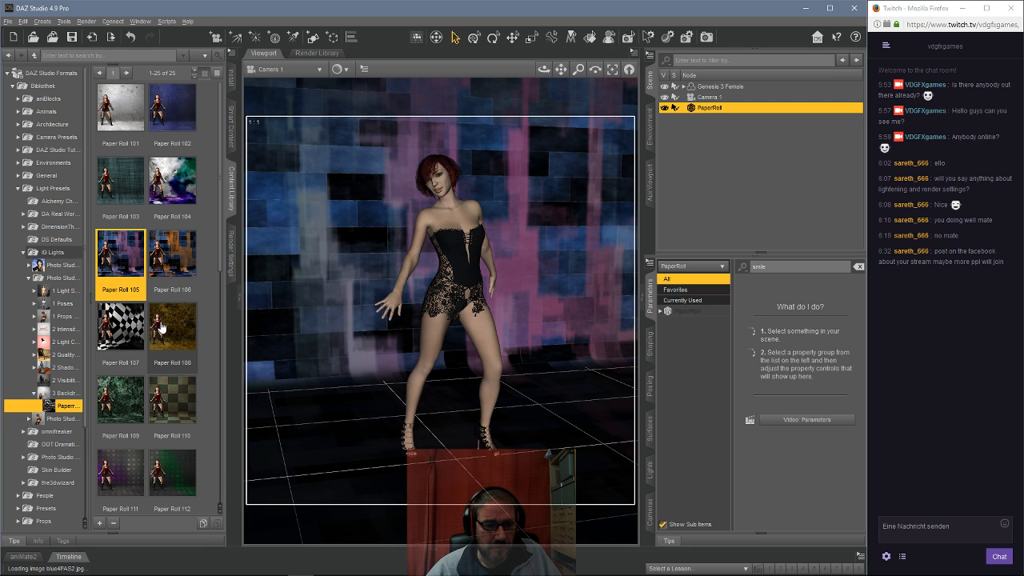
Open the background Materials folder of the first Photo Studio set in IG Lights.
scroll(156, 332, "down", 5)
scroll(146, 330, "down", 1)
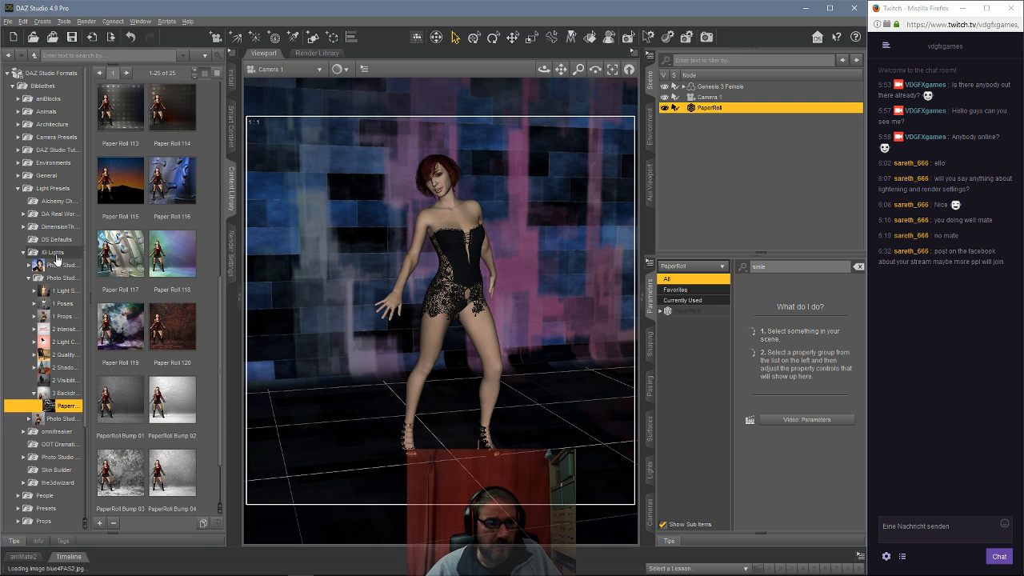
left_click(29, 277)
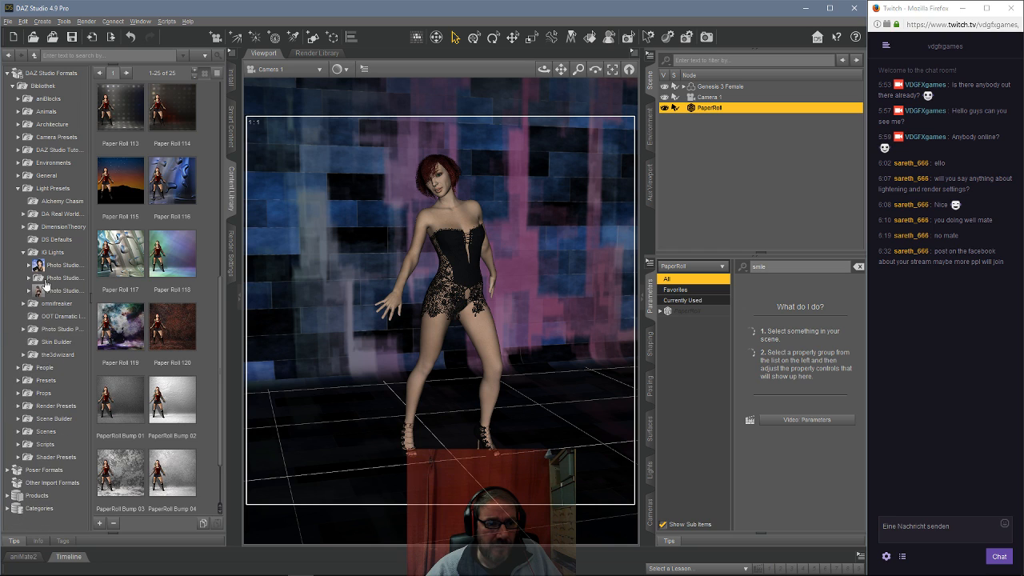
left_click(45, 280)
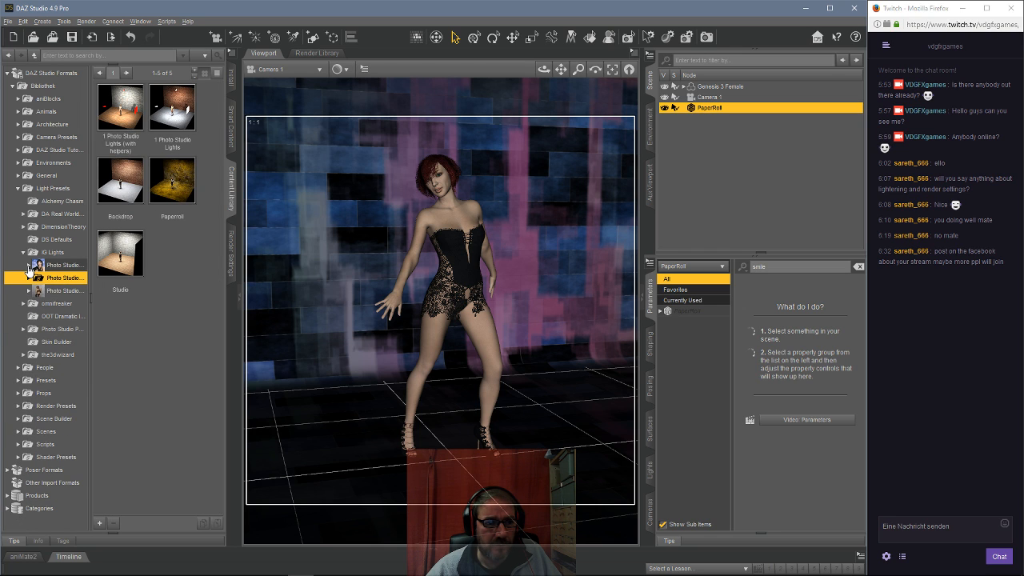
left_click(29, 265)
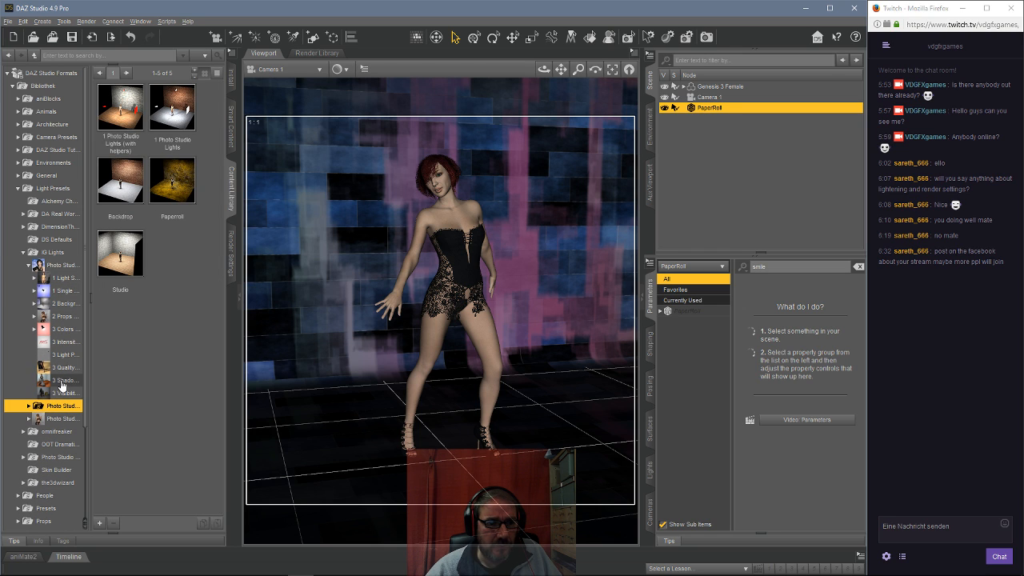
left_click(58, 306)
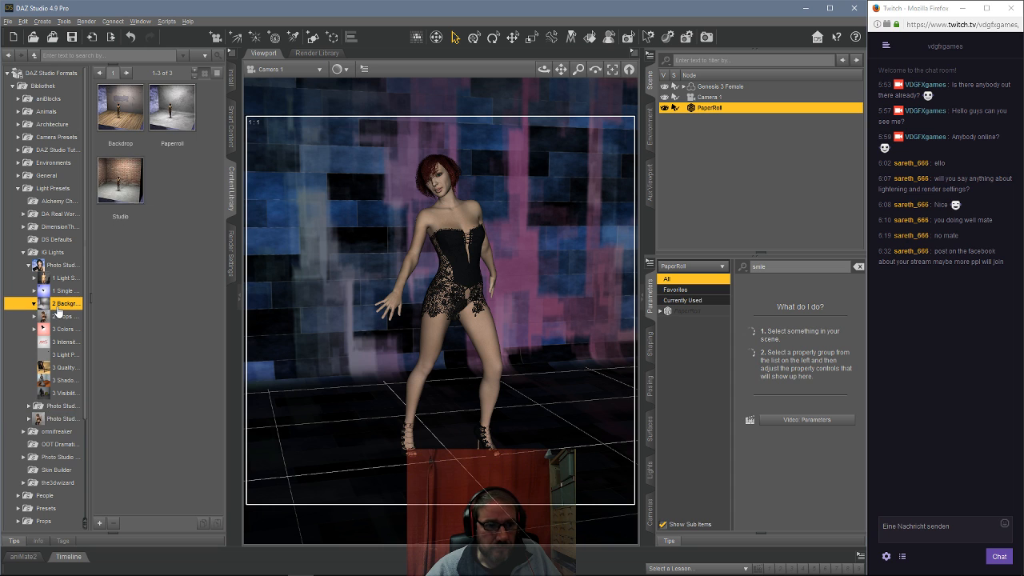
left_click(63, 316)
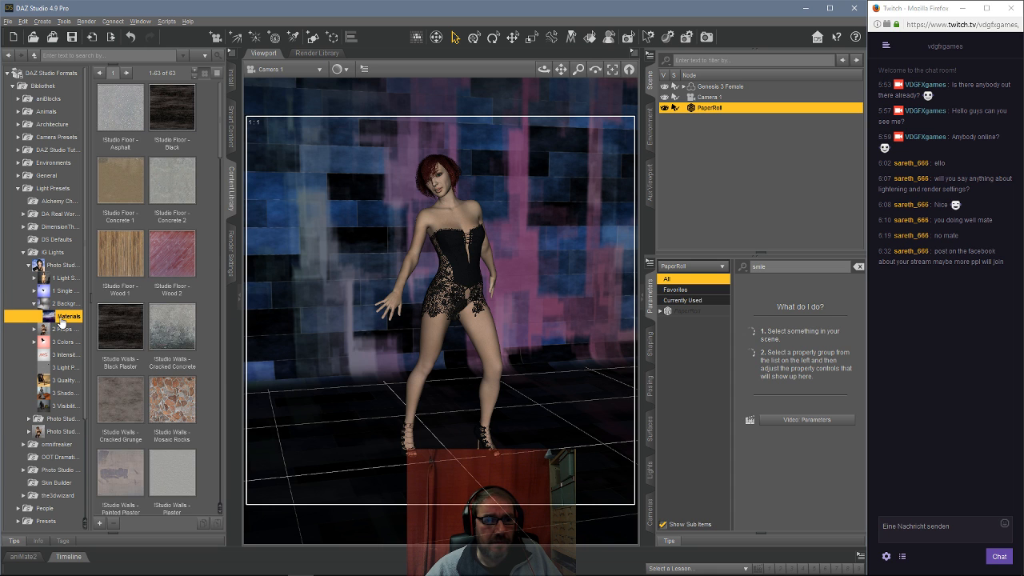
Look through the Paper Roll materials and bump map shader presets available for the studio backgrounds.
scroll(145, 274, "down", 1)
scroll(146, 274, "down", 10)
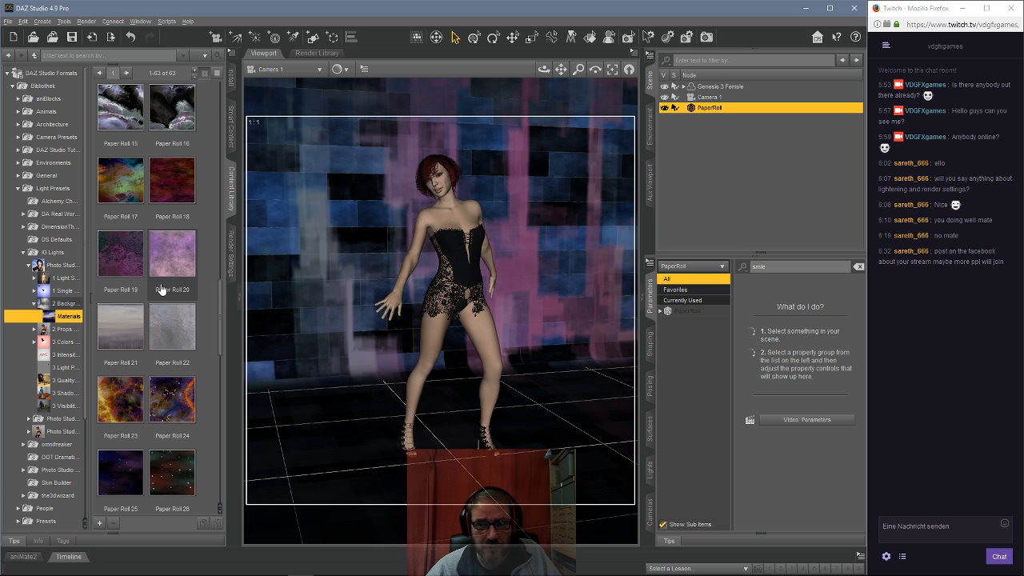
mouse_move(161, 289)
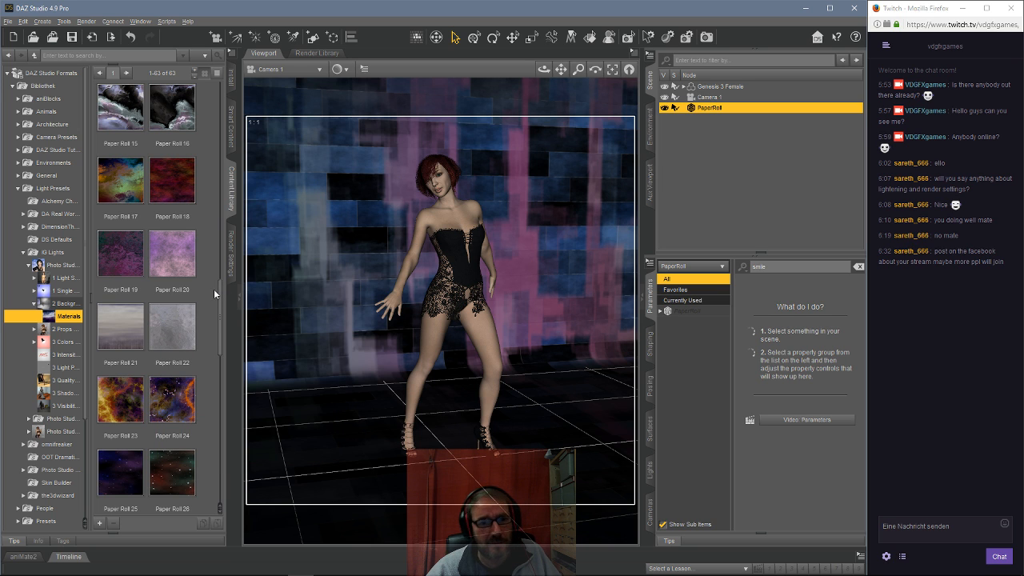
scroll(208, 300, "up", 5)
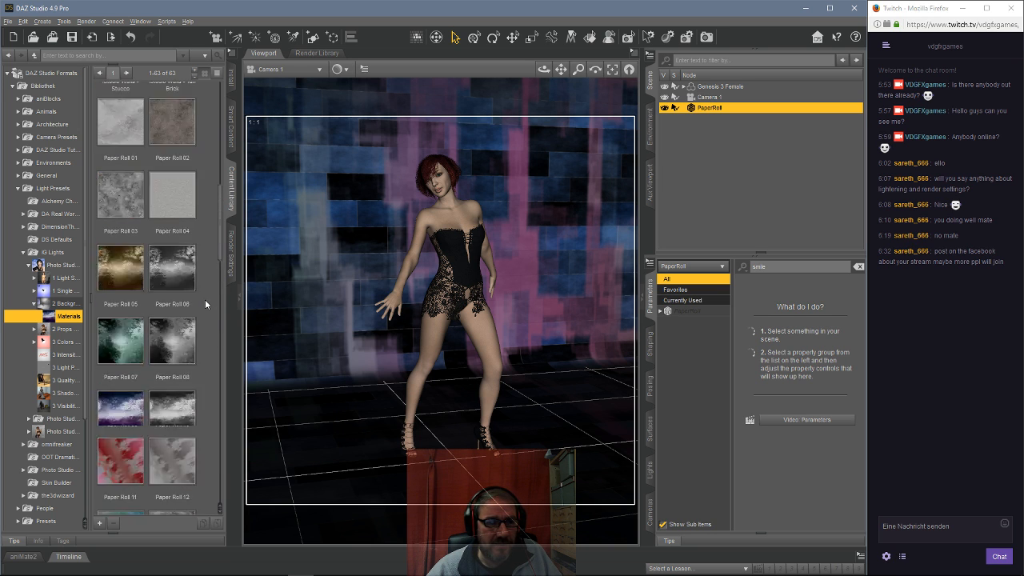
scroll(205, 299, "down", 5)
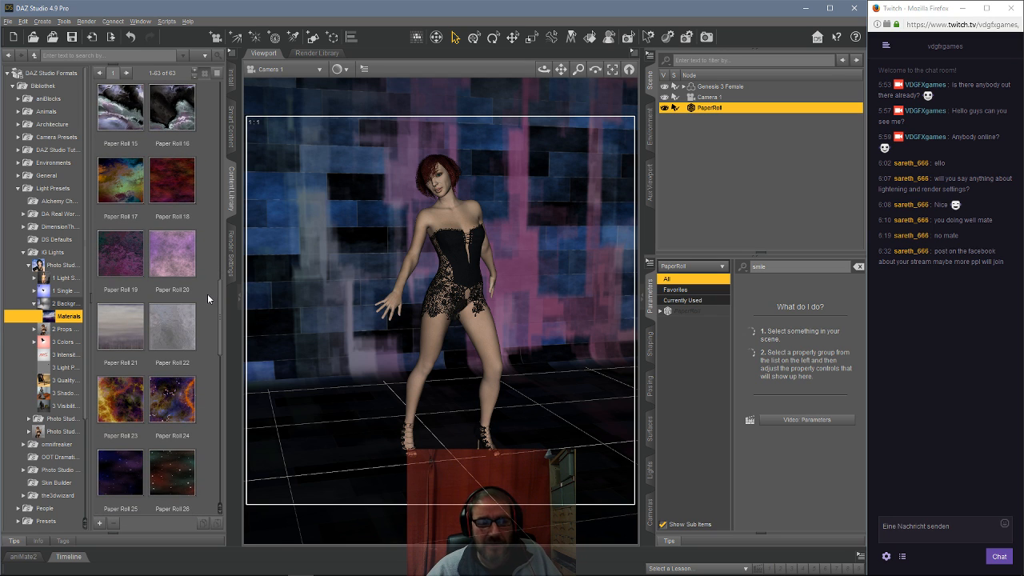
scroll(201, 293, "down", 4)
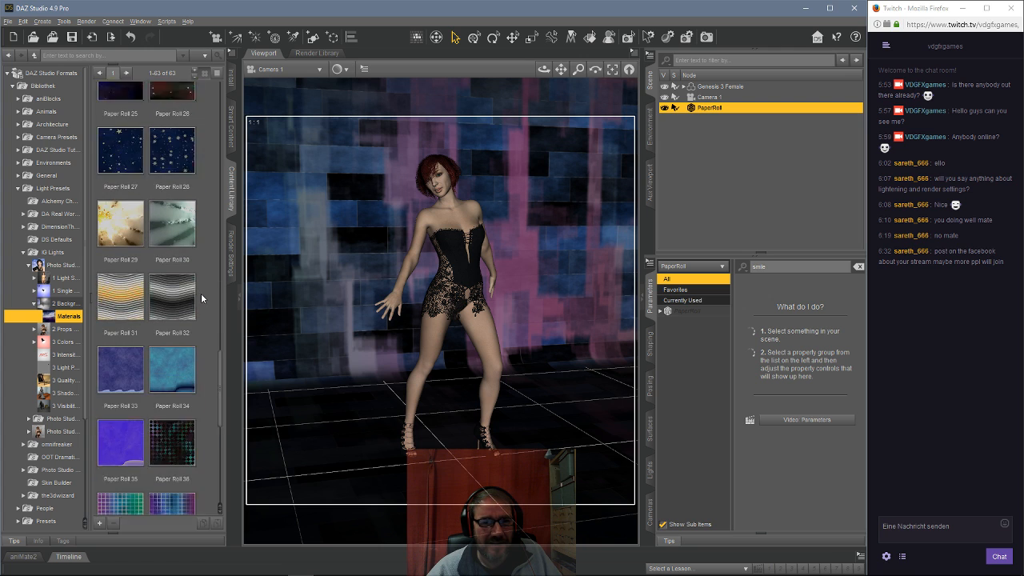
scroll(204, 291, "down", 4)
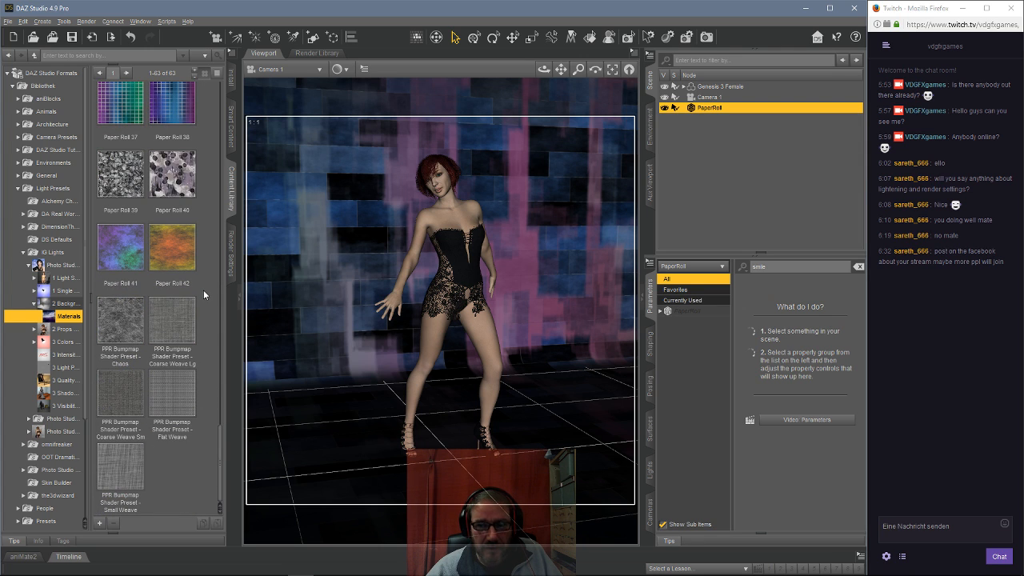
Apply the Paper Roll 26 star material to the PaperRoll backdrop.
scroll(202, 290, "up", 4)
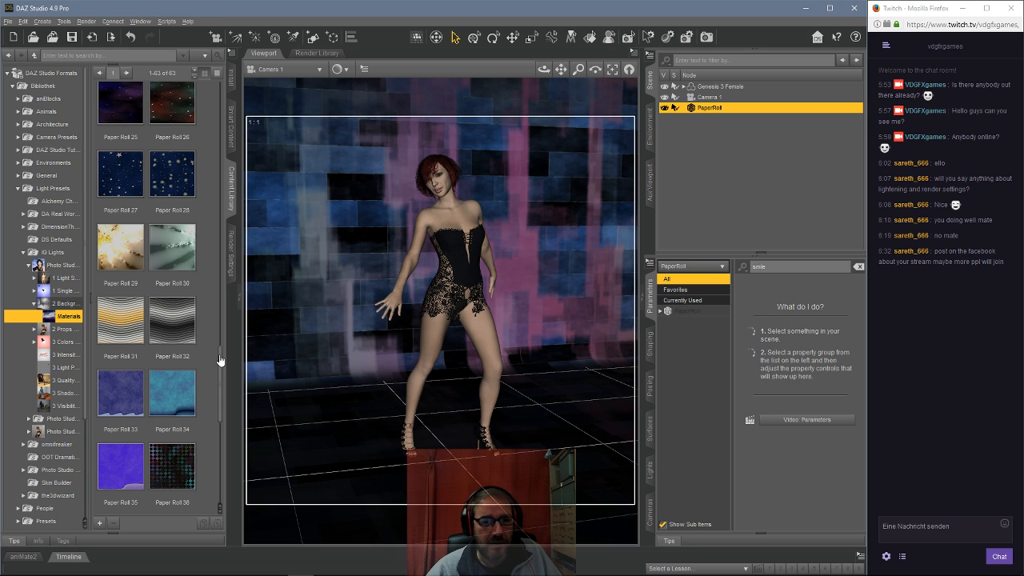
left_click_drag(220, 361, 213, 319)
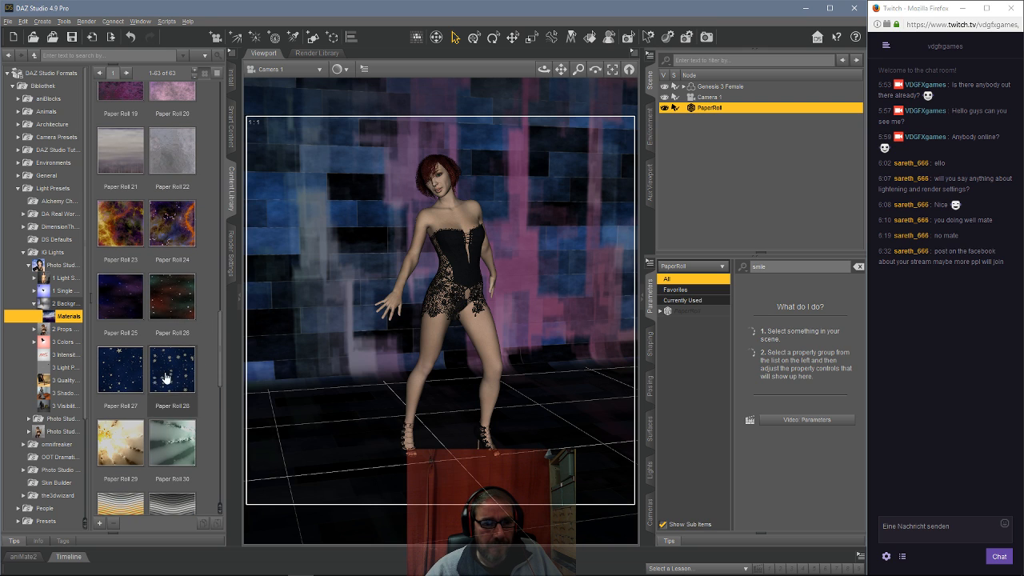
double_click(165, 320)
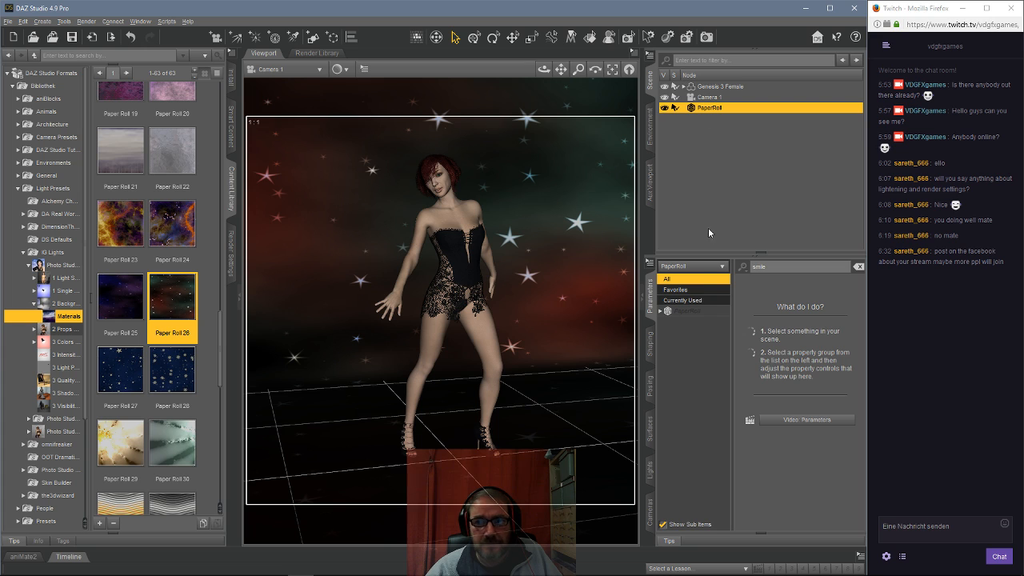
Clear the parameter filter and rotate the PaperRoll backdrop to a Y Rotate value of about -15.55.
left_click(859, 266)
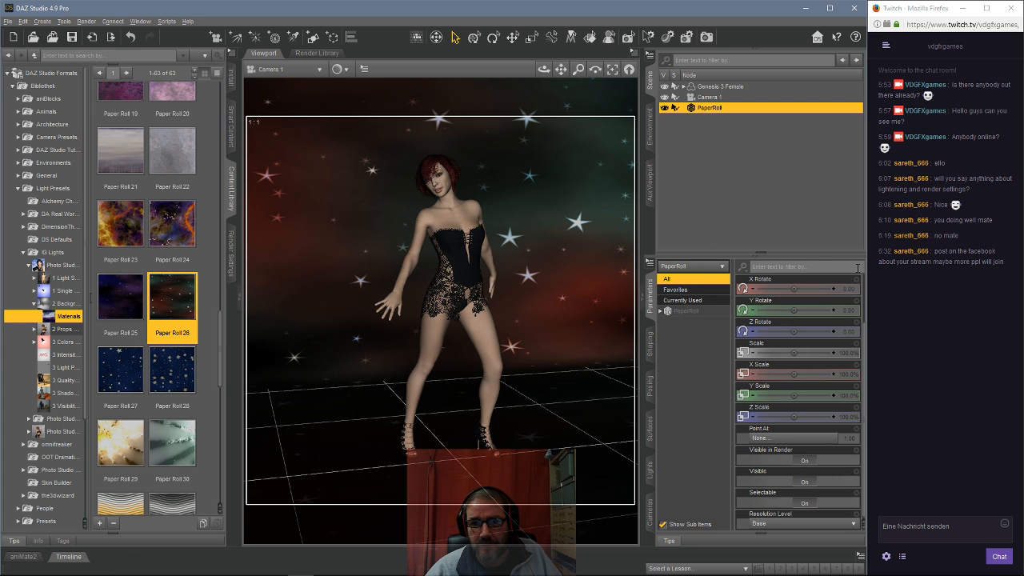
scroll(800, 330, "up", 1)
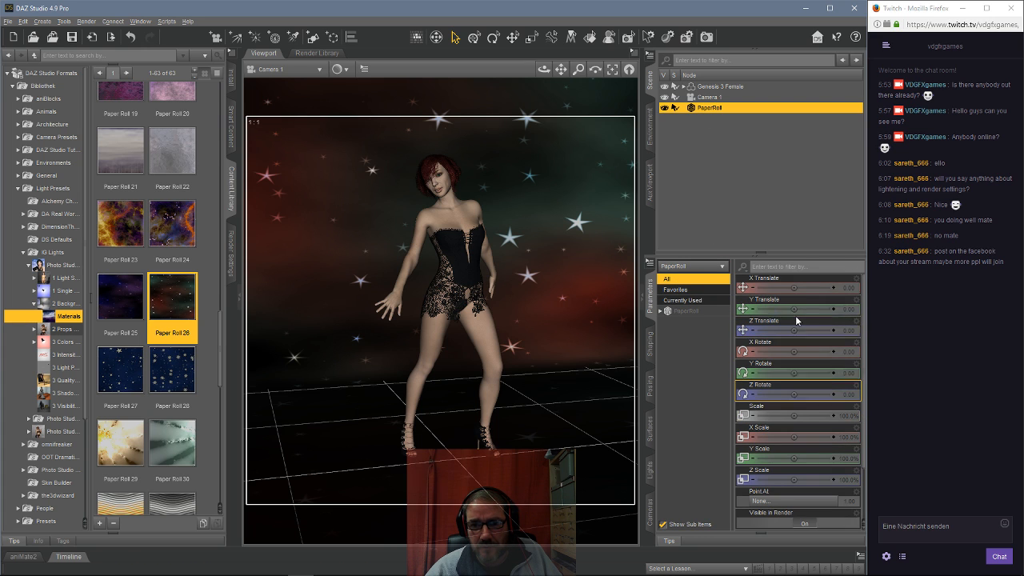
left_click_drag(794, 372, 781, 373)
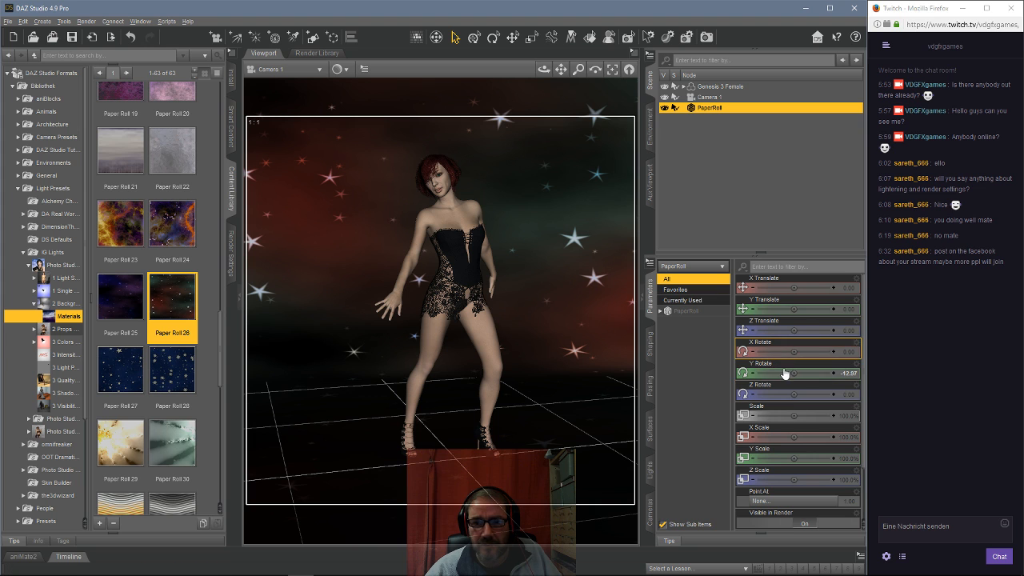
mouse_move(791, 371)
left_mouse_down()
mouse_move(772, 371)
mouse_move(810, 370)
mouse_move(770, 370)
mouse_move(790, 370)
left_mouse_up()
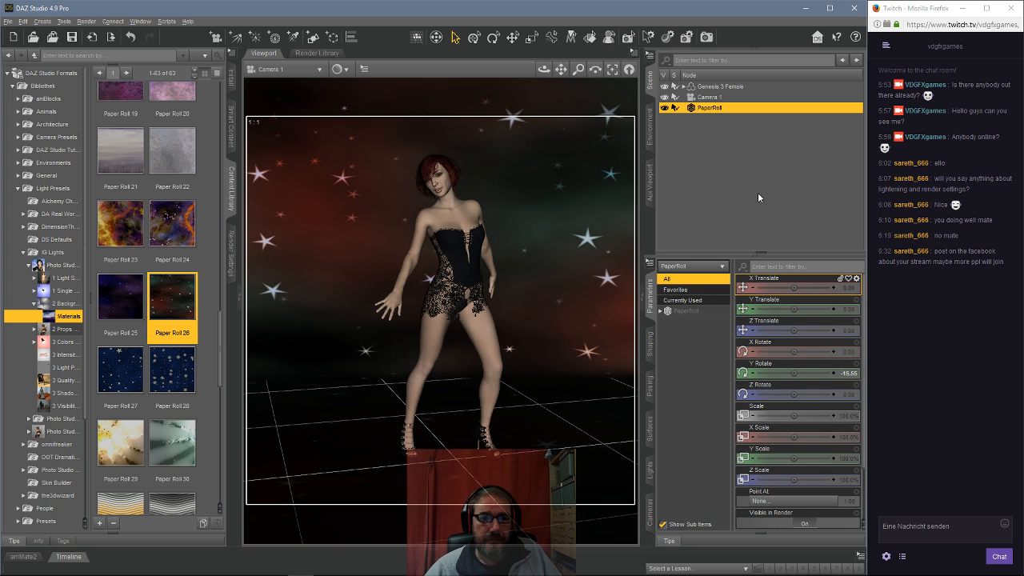
Switch the viewport draw style to NVIDIA Iray to preview the backdrop and figure.
left_click(342, 70)
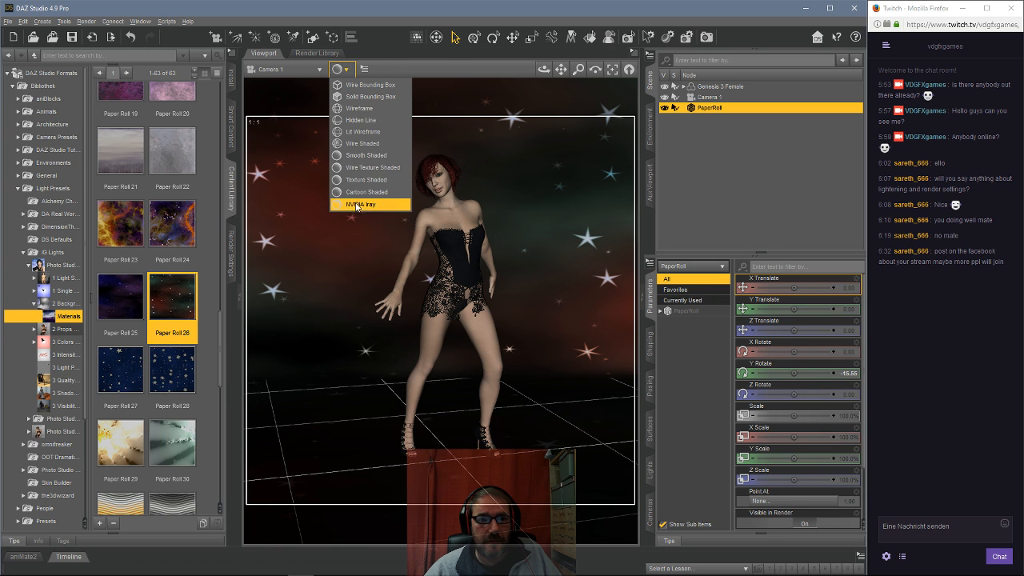
left_click(357, 205)
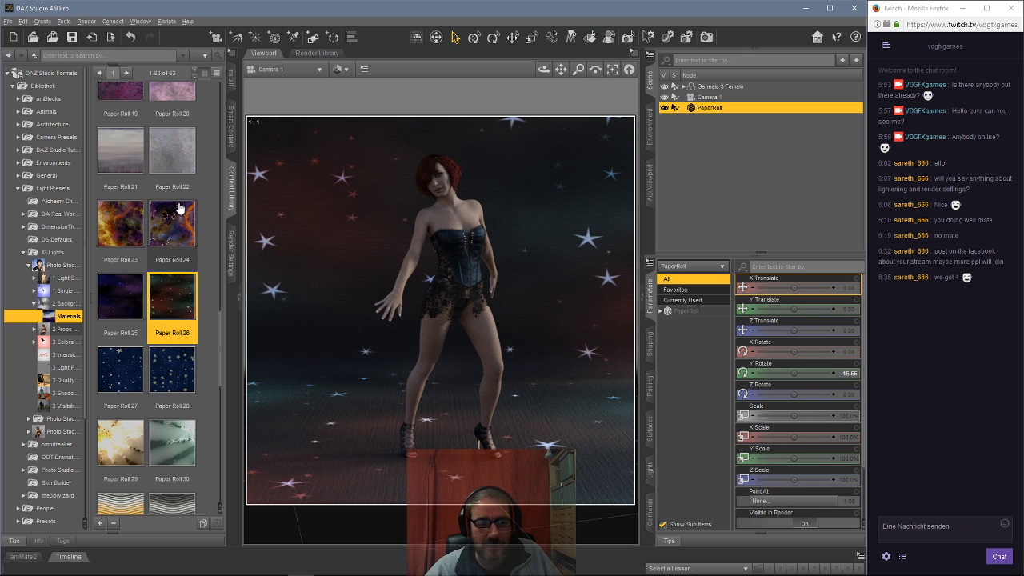
mouse_move(180, 208)
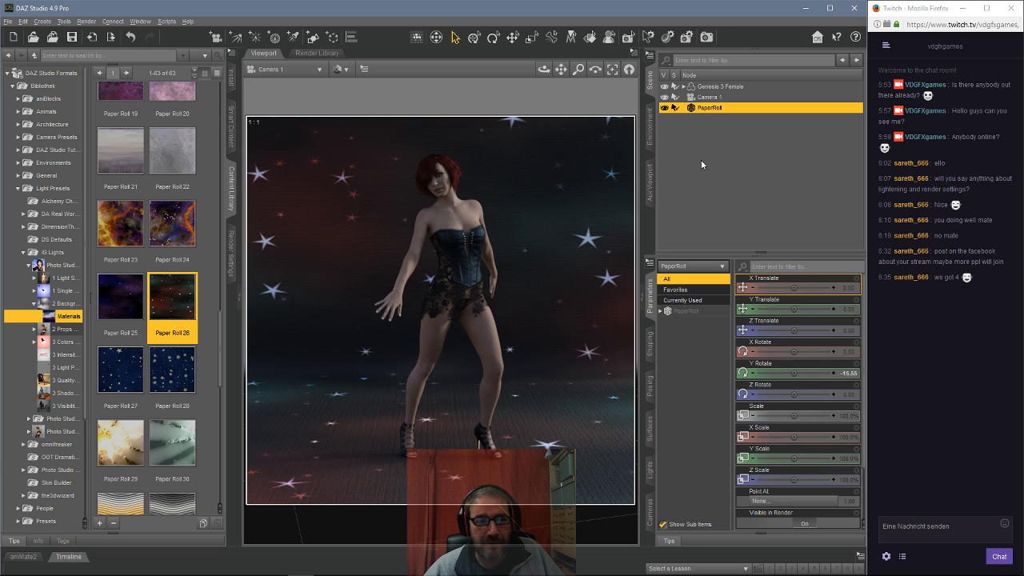
Set the Bend of the Genesis 3 Female figure's left hand to about 35.11.
left_click(495, 286)
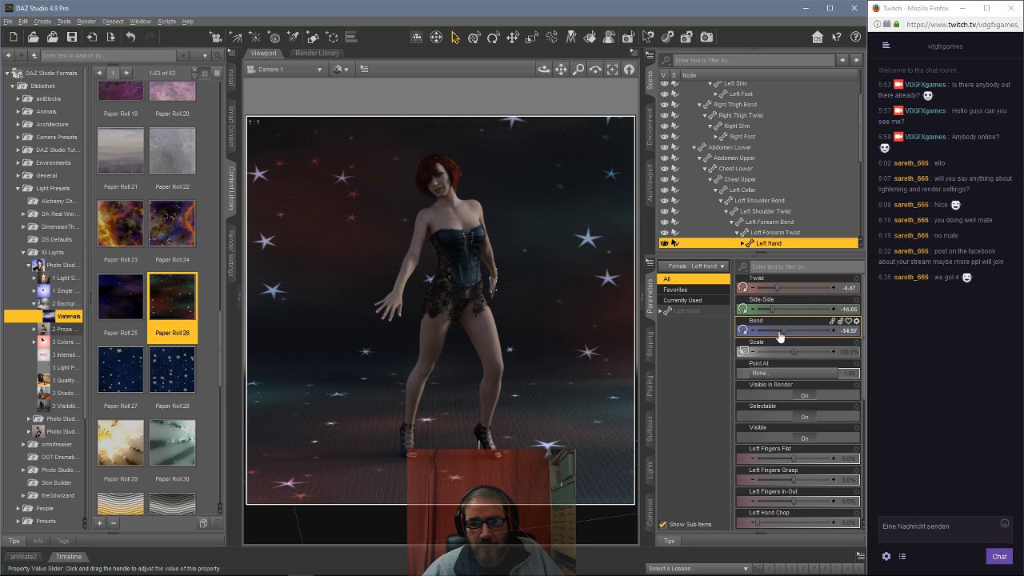
left_click_drag(780, 336, 812, 327)
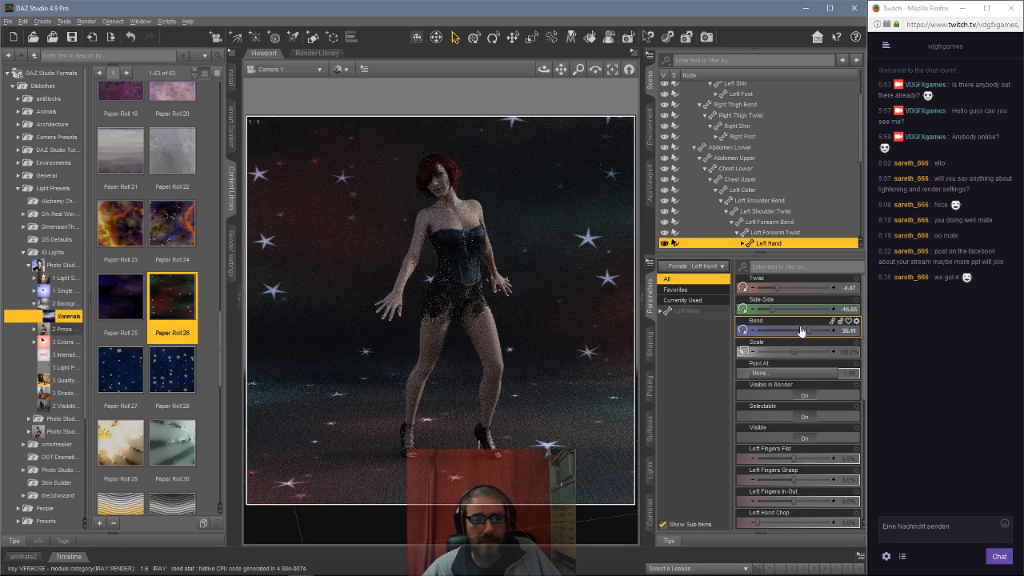
mouse_move(800, 330)
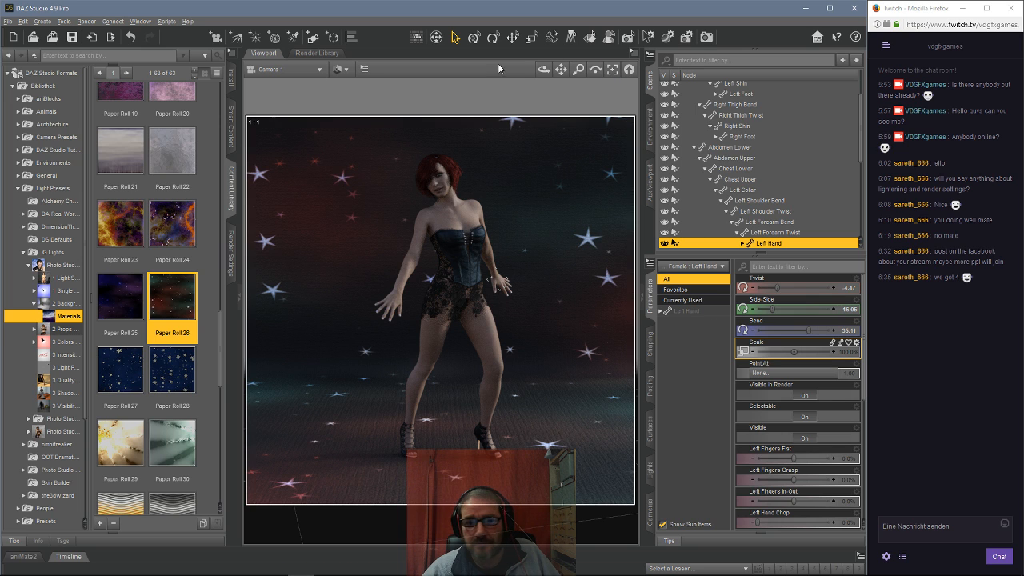
Try the Scene Only environment mode in the render settings and replace it with Dome Only.
left_click(544, 69)
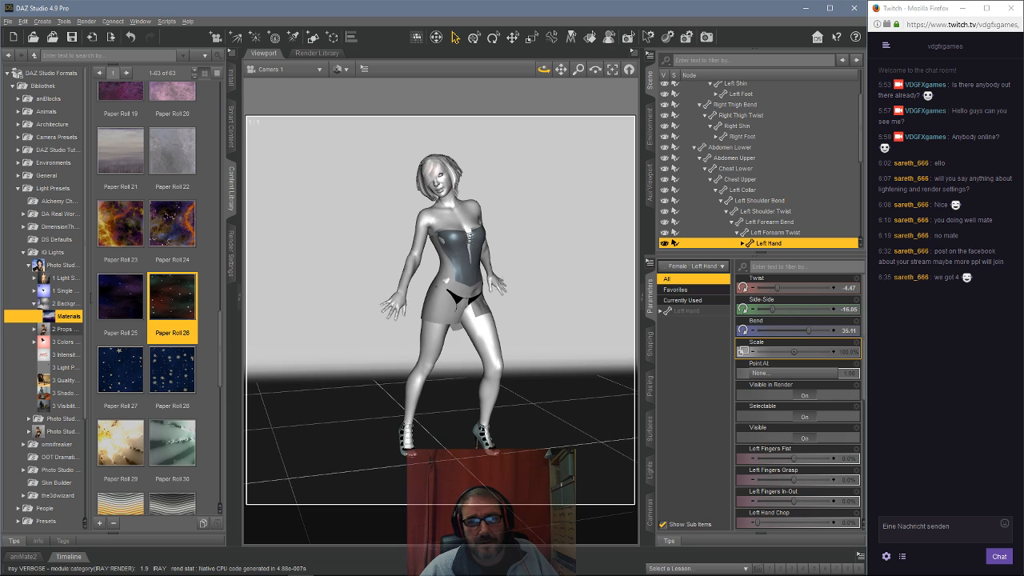
left_click_drag(544, 69, 511, 72)
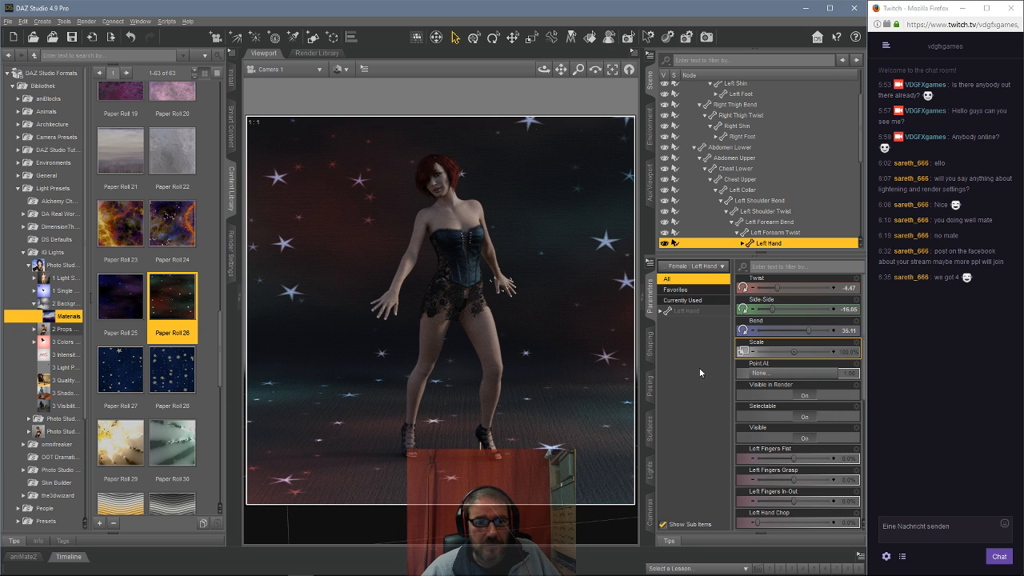
left_click(231, 258)
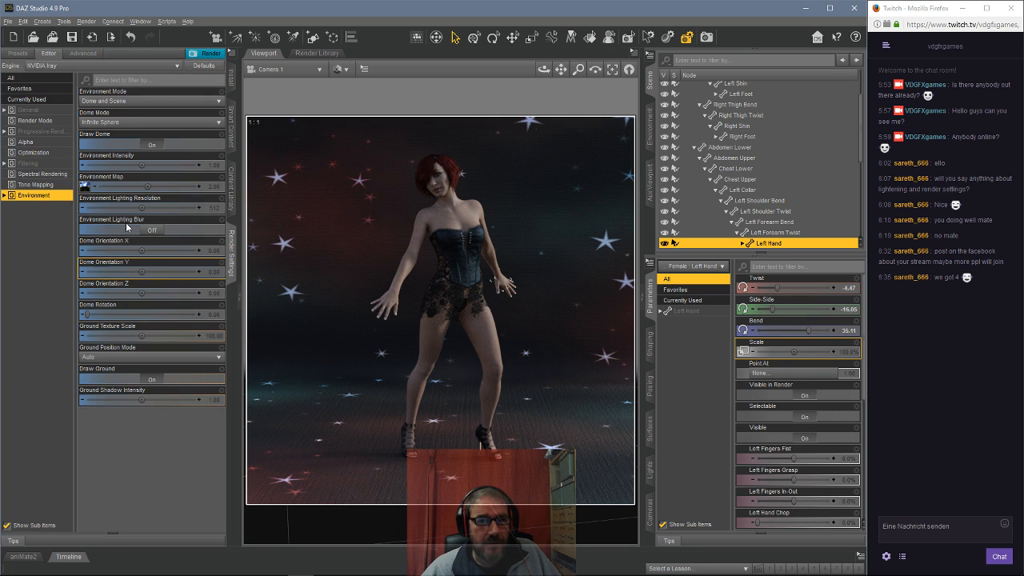
left_click(102, 102)
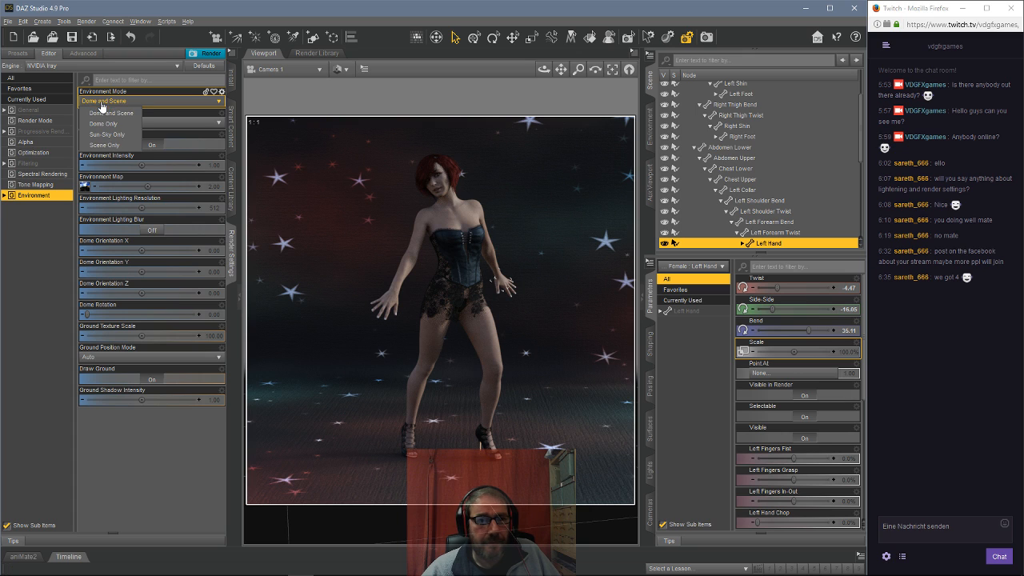
left_click(108, 145)
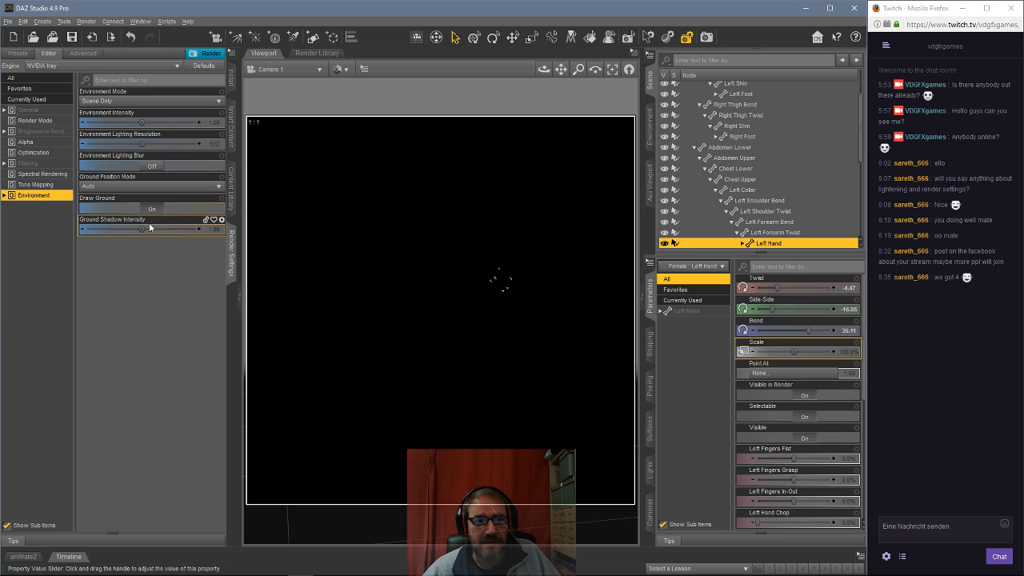
left_click(164, 102)
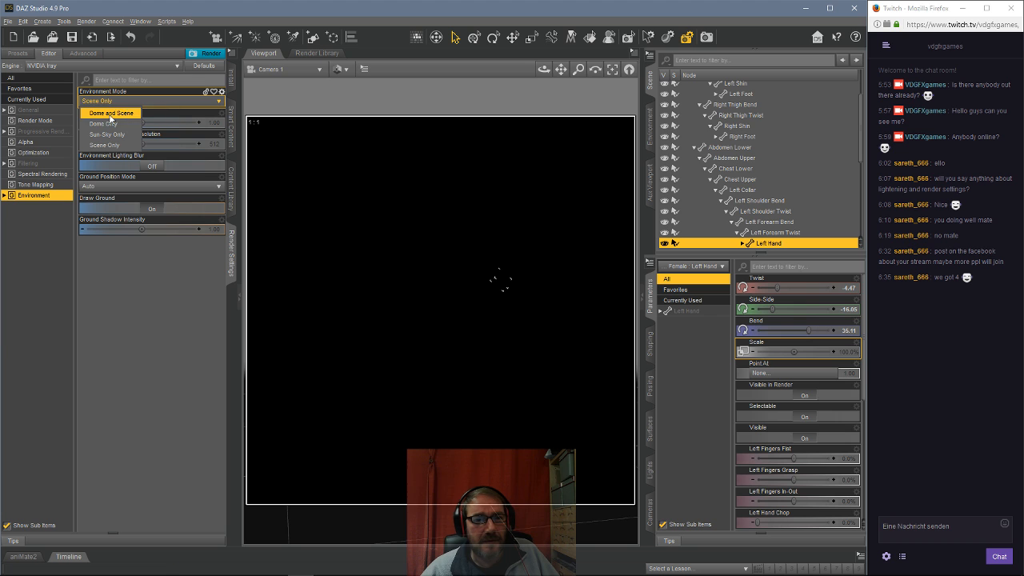
left_click(104, 124)
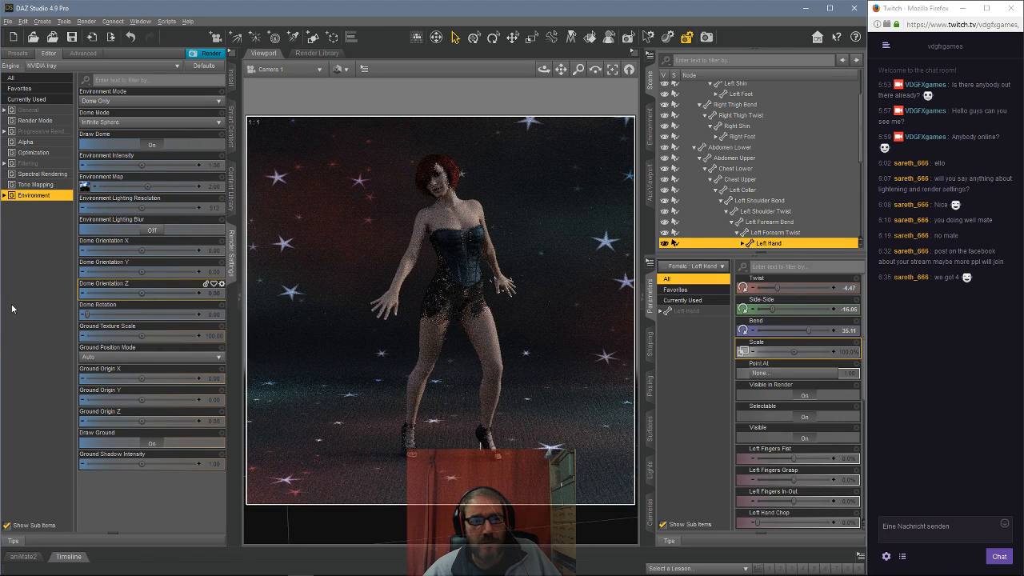
left_click(111, 104)
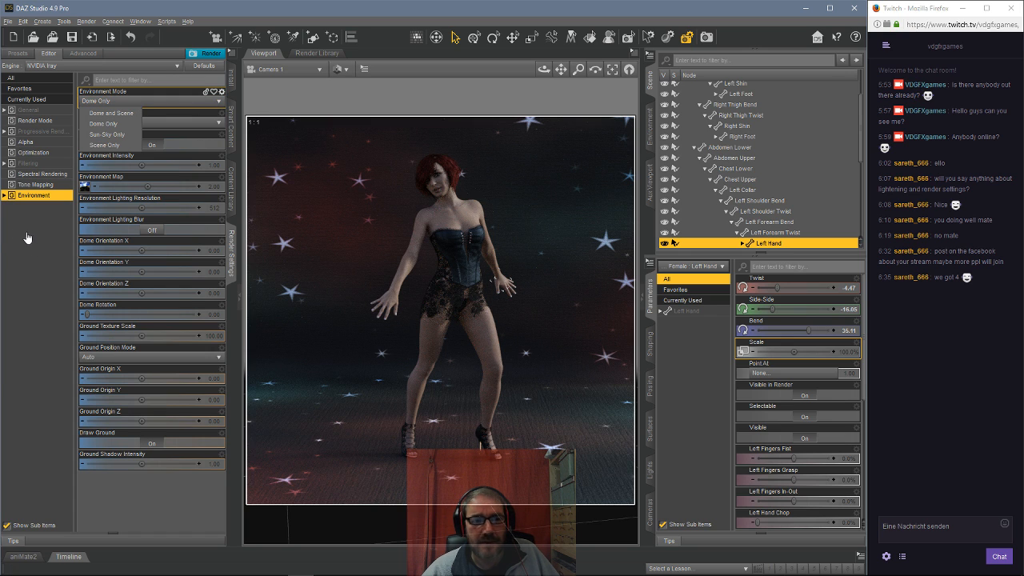
Open the Headlamp settings of Camera 1 and set its Headlamp Mode to Off.
left_click(650, 507)
left_click(698, 387)
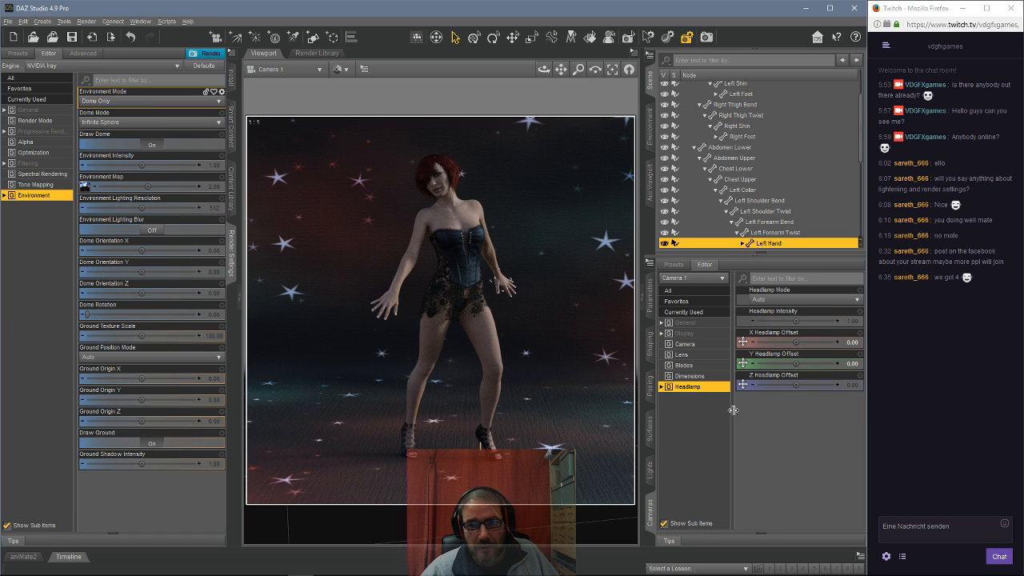
left_click(764, 302)
left_click(767, 336)
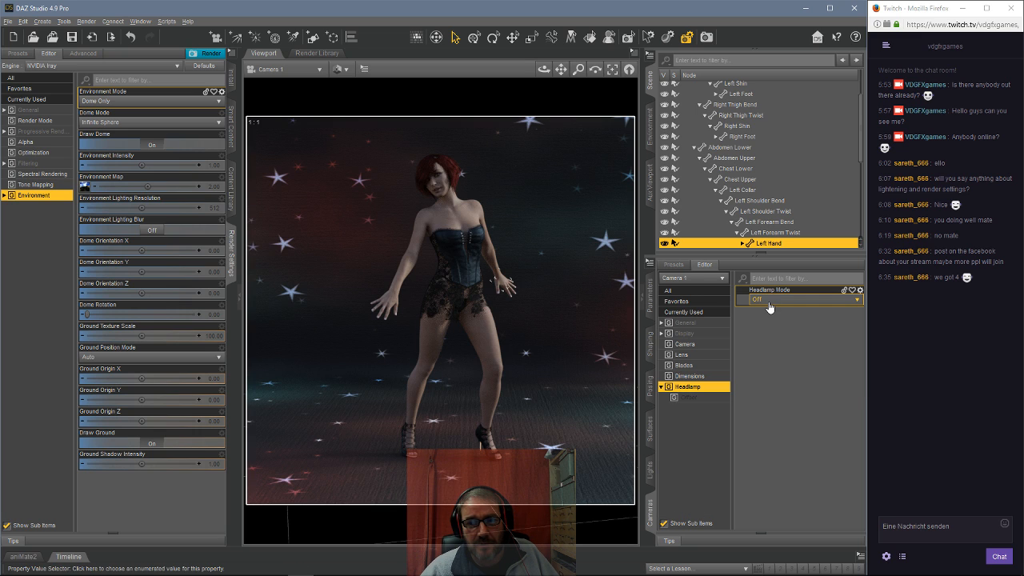
Try the On and Auto headlamp modes of Camera 1 in the Iray preview and return the mode to Off.
left_click(764, 299)
left_click(763, 323)
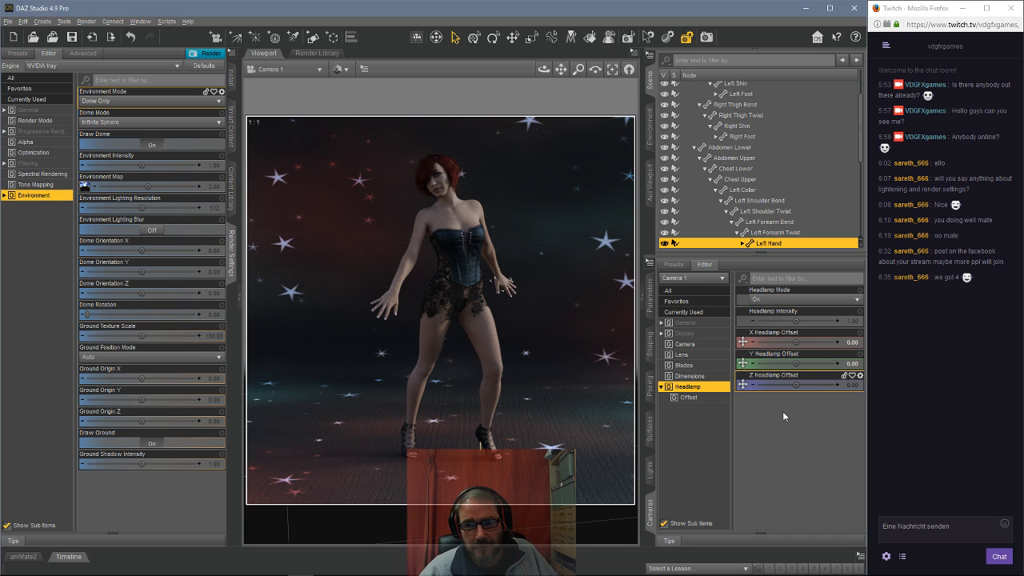
left_click(774, 304)
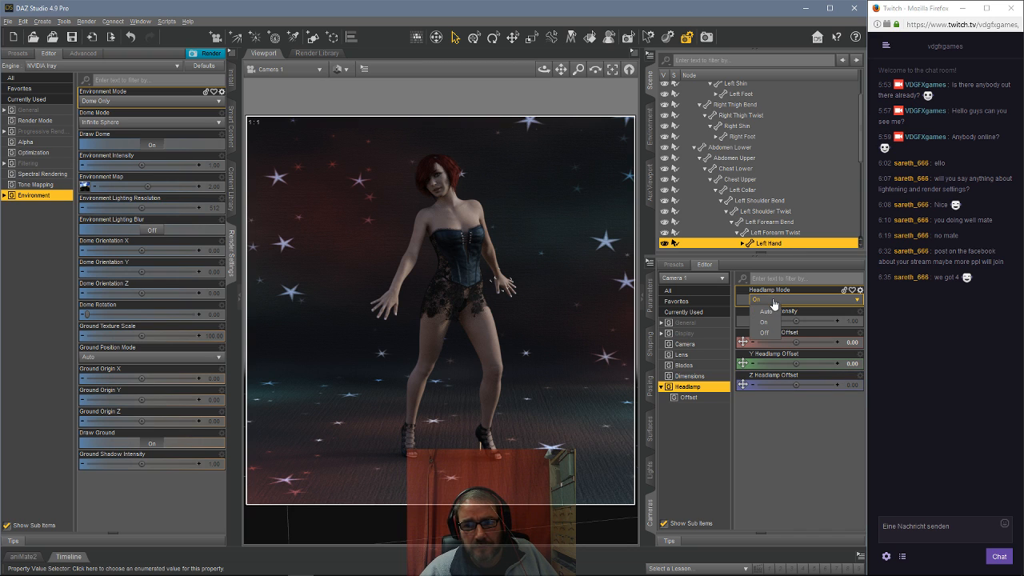
left_click(766, 312)
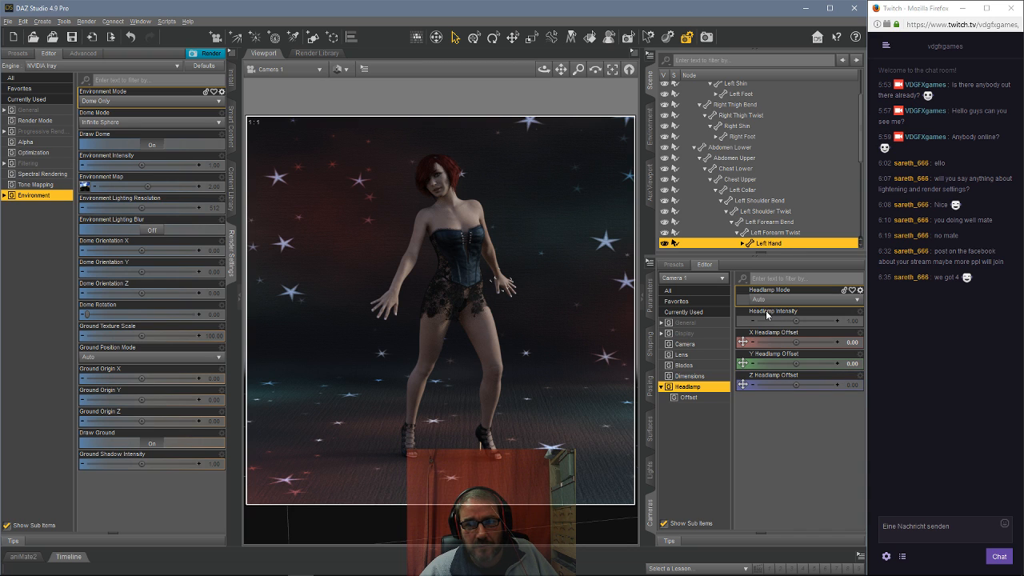
left_click(766, 299)
left_click(759, 333)
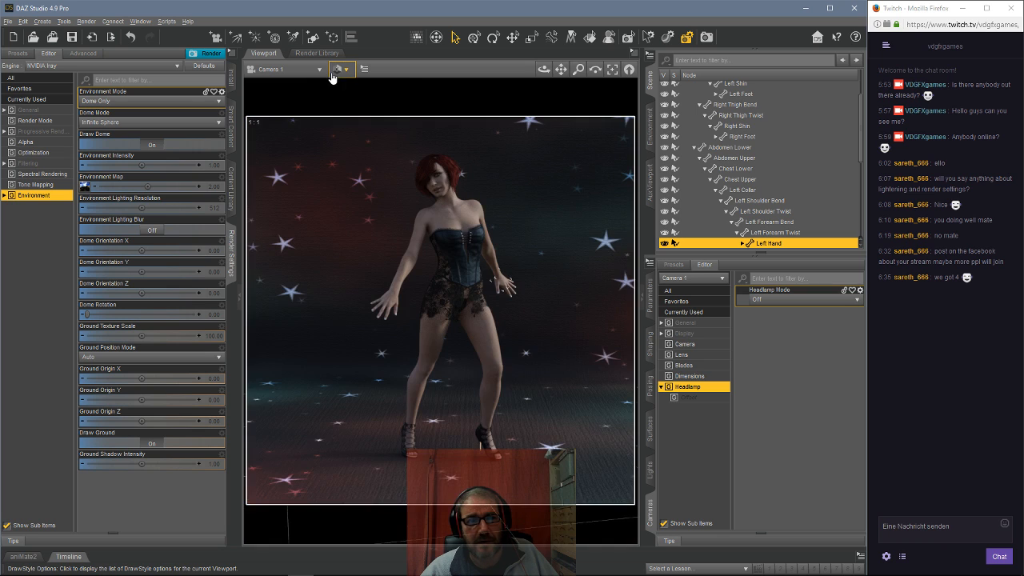
Switch the viewport draw style to Texture Shaded and turn Camera 1's headlamp on.
left_click(337, 70)
left_click(346, 181)
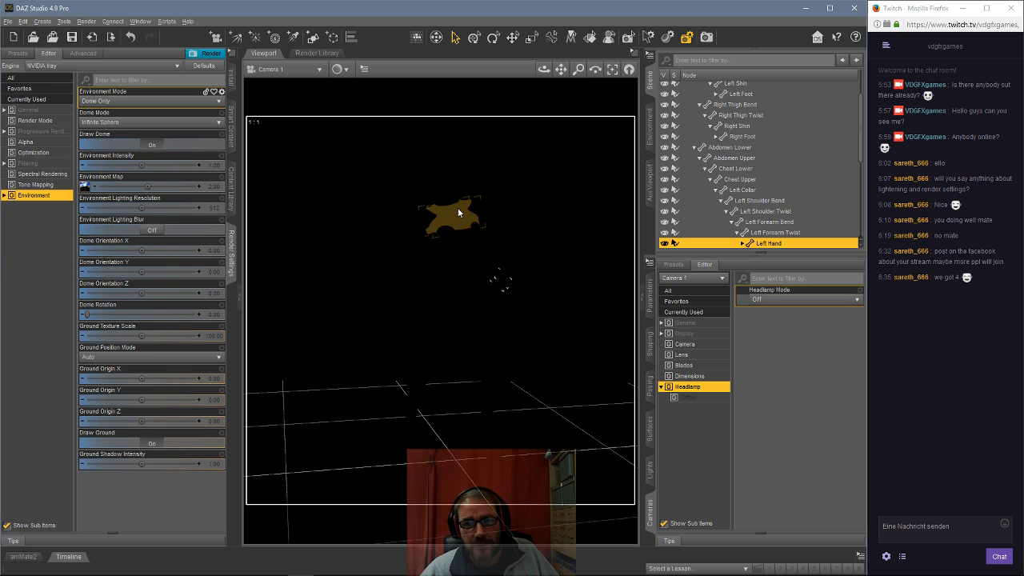
left_click(764, 299)
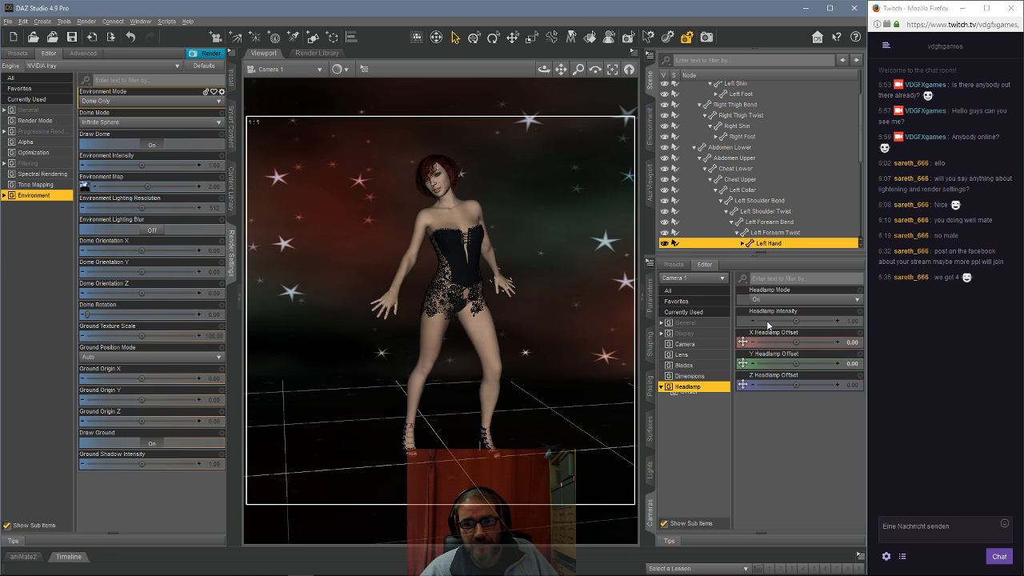
left_click(764, 322)
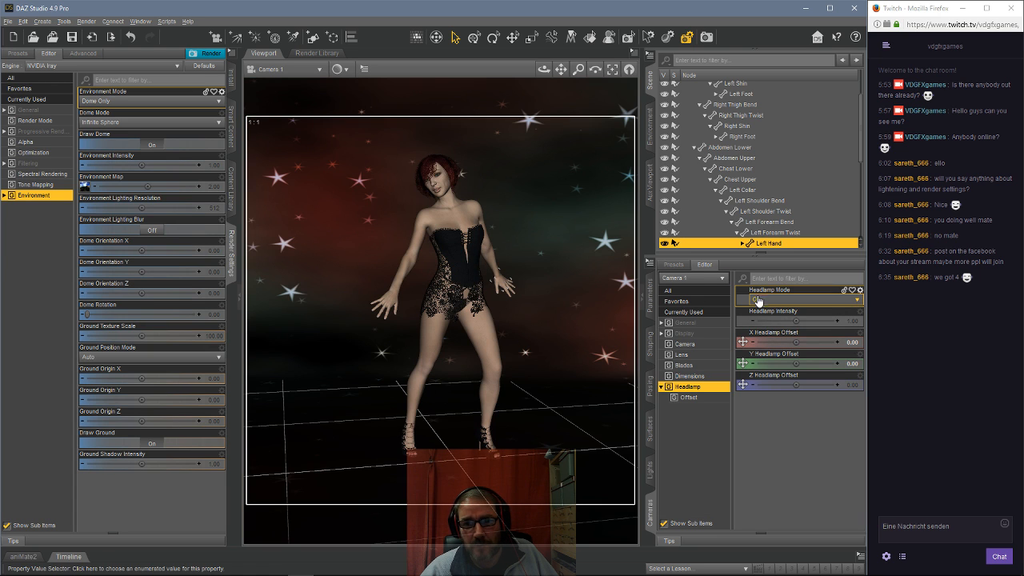
Compare the Auto and On headlamp modes of Camera 1 in the shaded viewport and leave the mode on Auto.
left_click(764, 299)
left_click(767, 312)
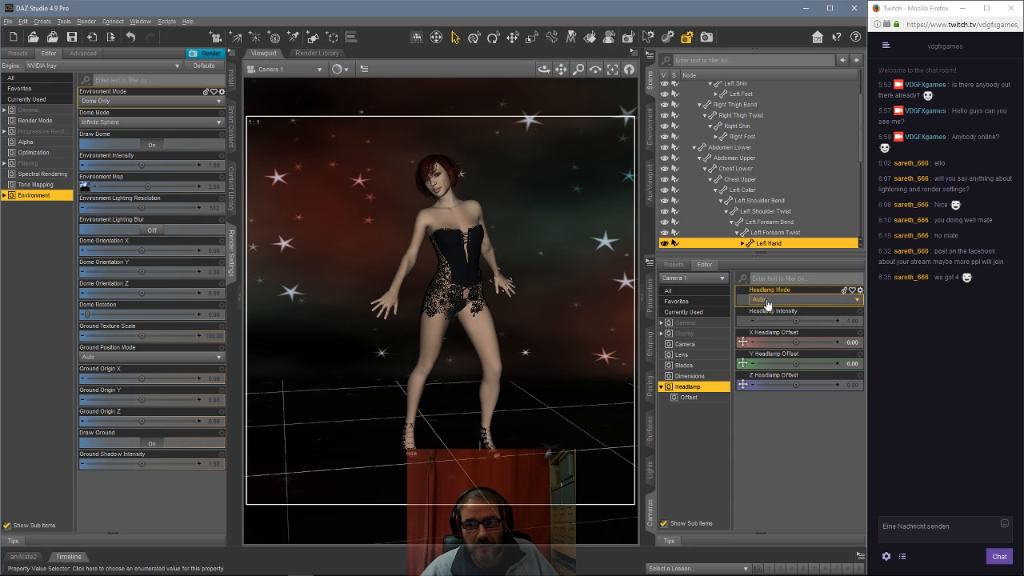
left_click(767, 303)
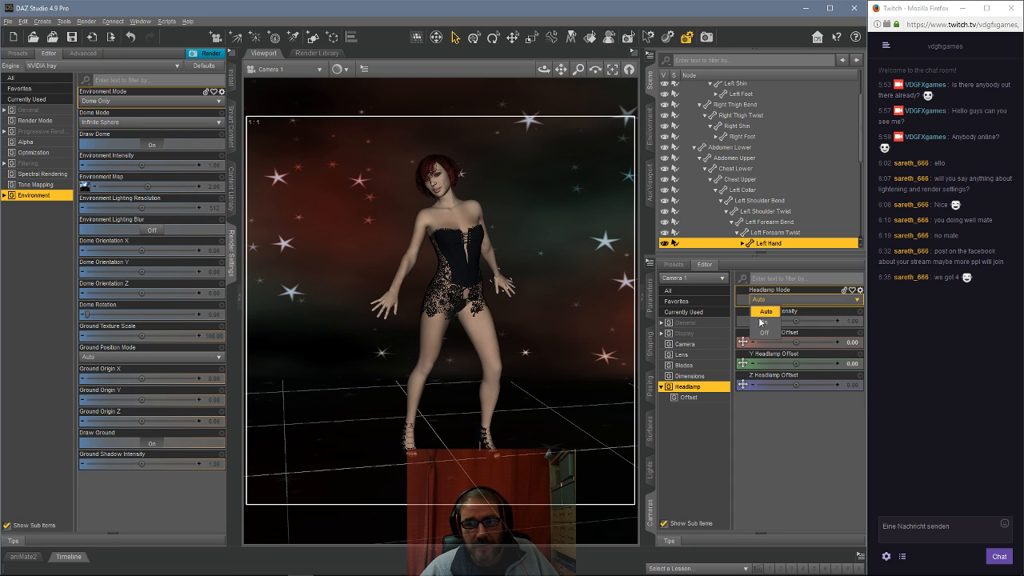
left_click(764, 322)
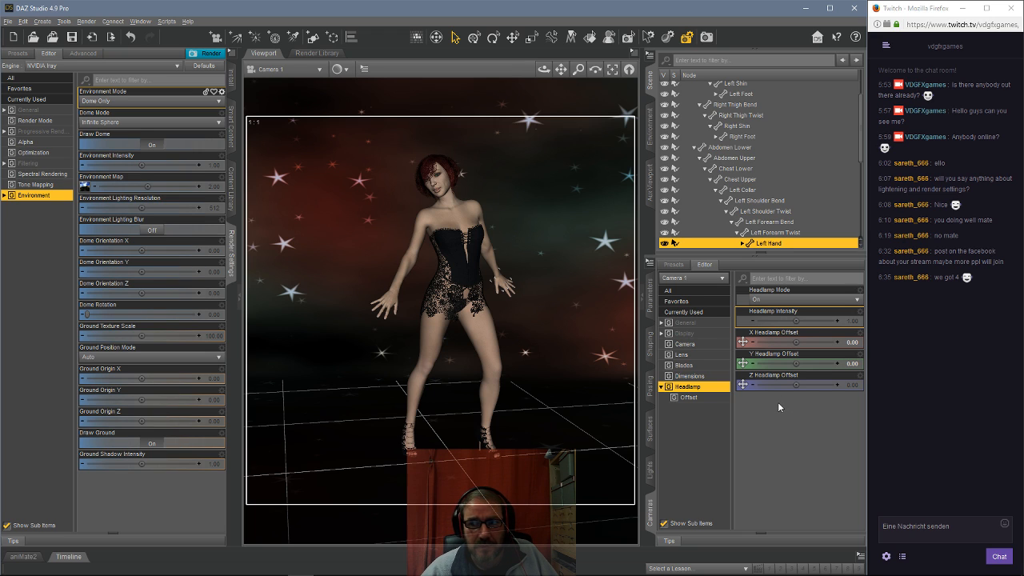
left_click(762, 303)
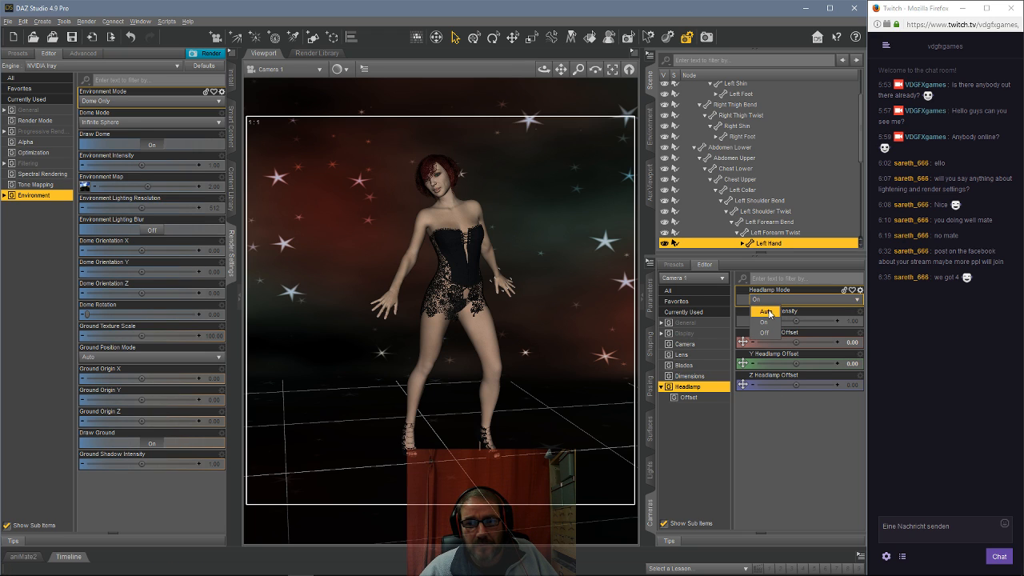
left_click(768, 311)
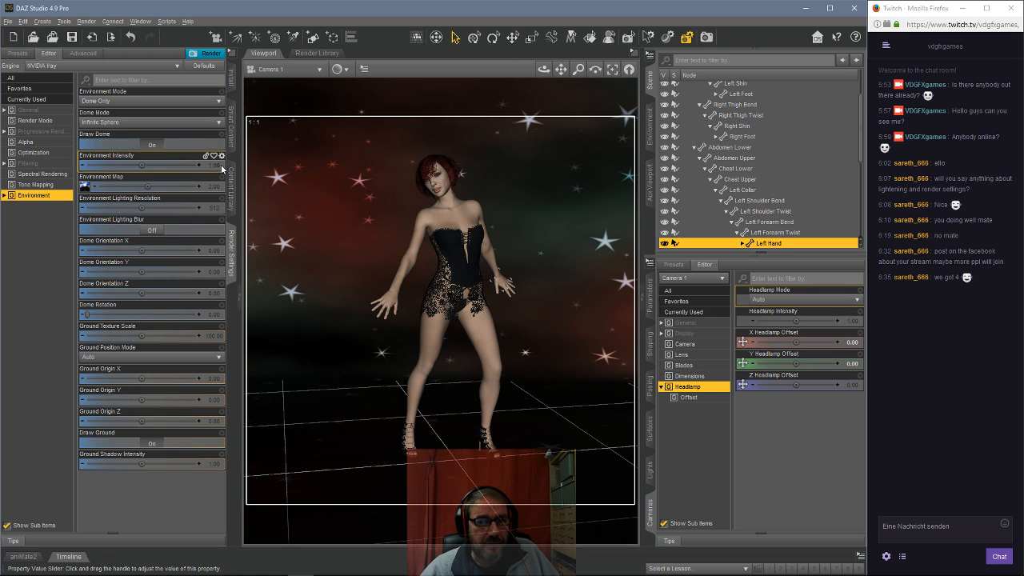
Switch the viewport draw style to NVIDIA Iray and collapse the Genesis 3 Female hierarchy in the scene list.
left_click(338, 70)
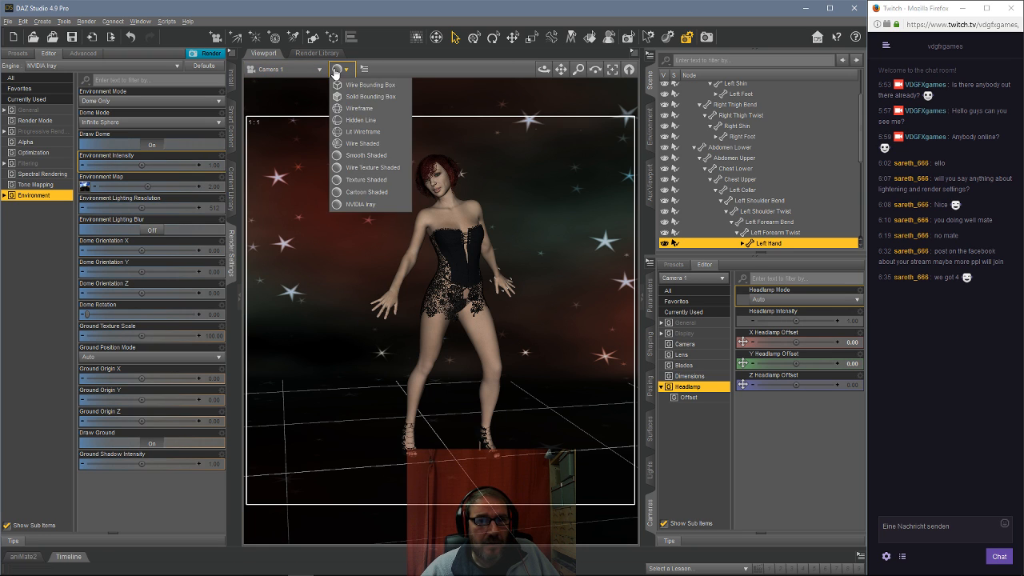
left_click(365, 193)
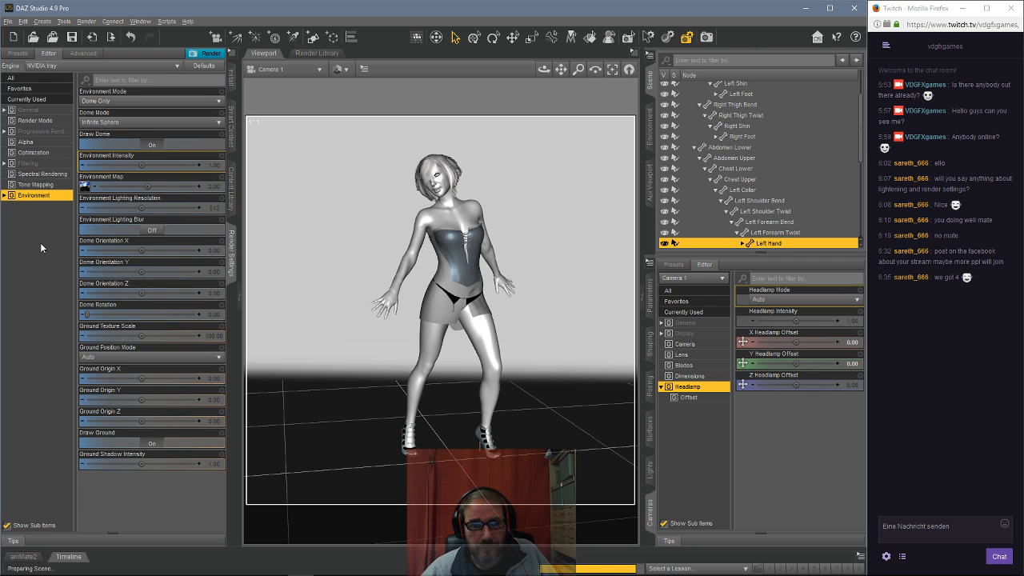
scroll(742, 132, "up", 3)
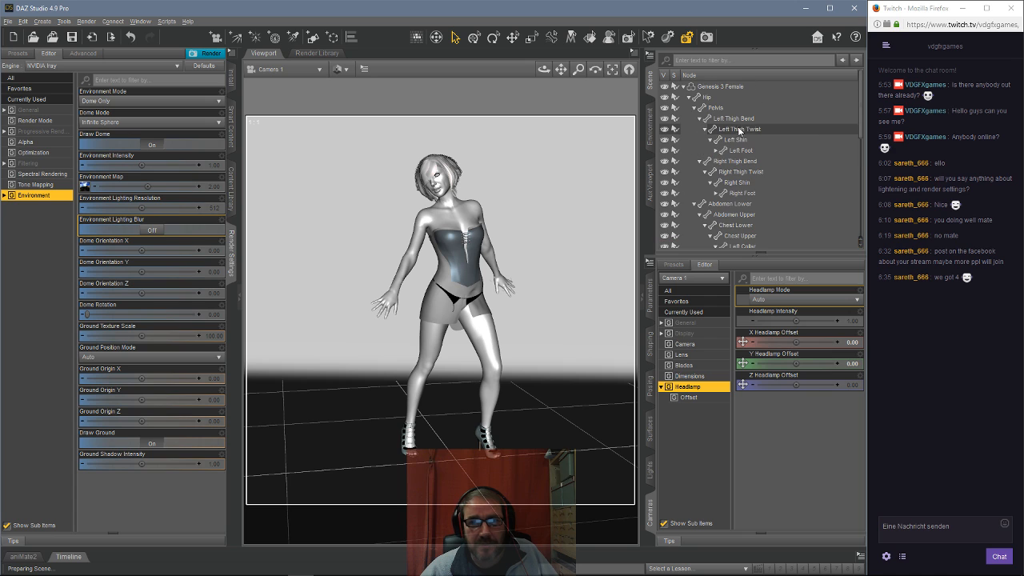
left_click(684, 87)
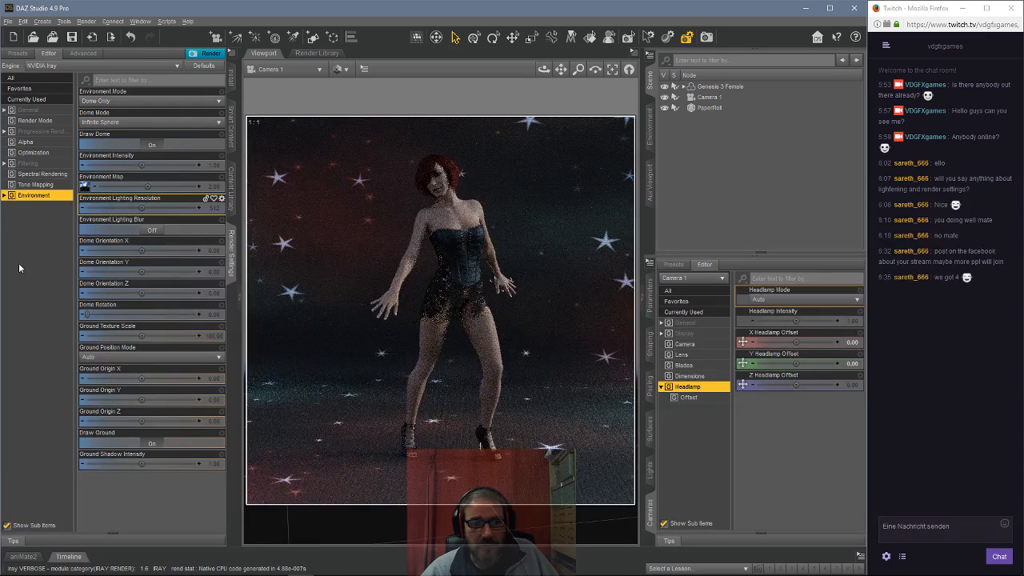
Try Environment Intensity values of 0.5 and 2 in the Iray preview and set it back to 1.
left_click(212, 168)
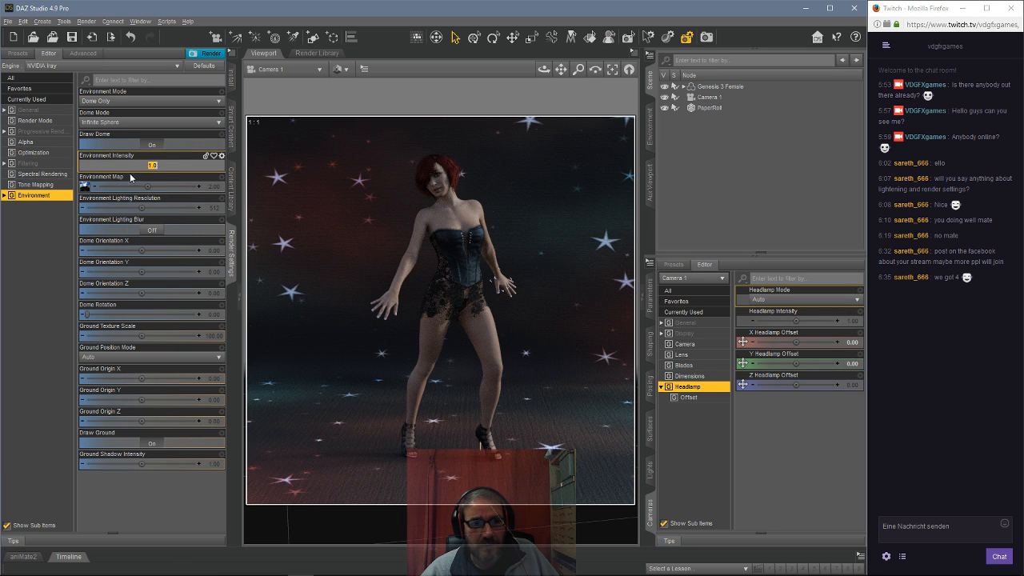
type("0.5")
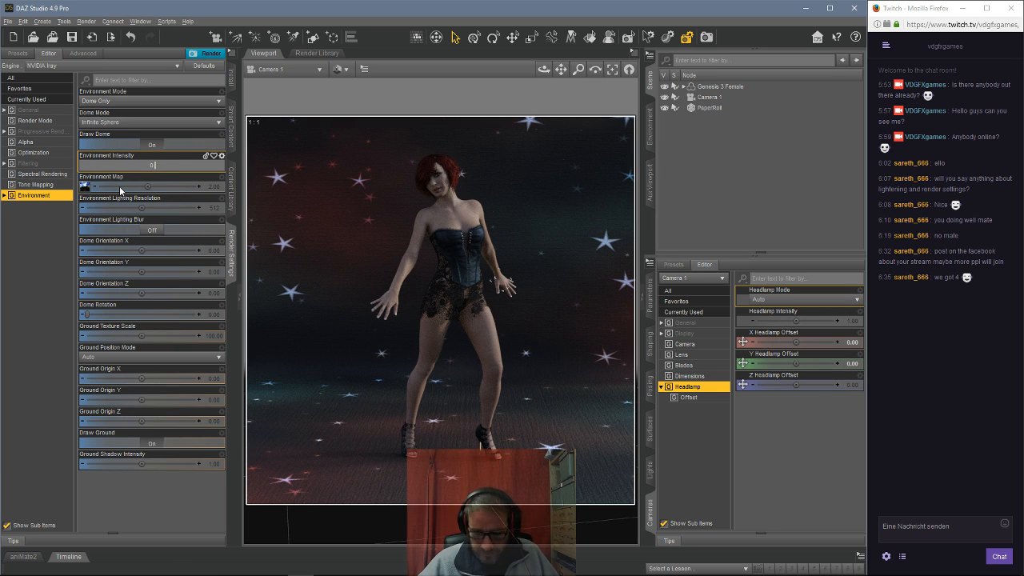
key("Return")
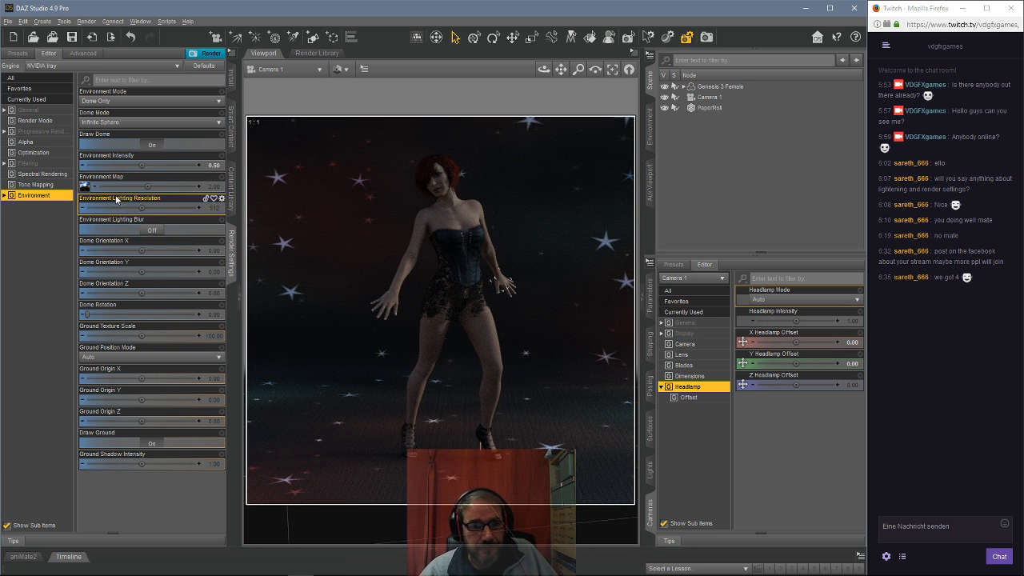
left_click(210, 168)
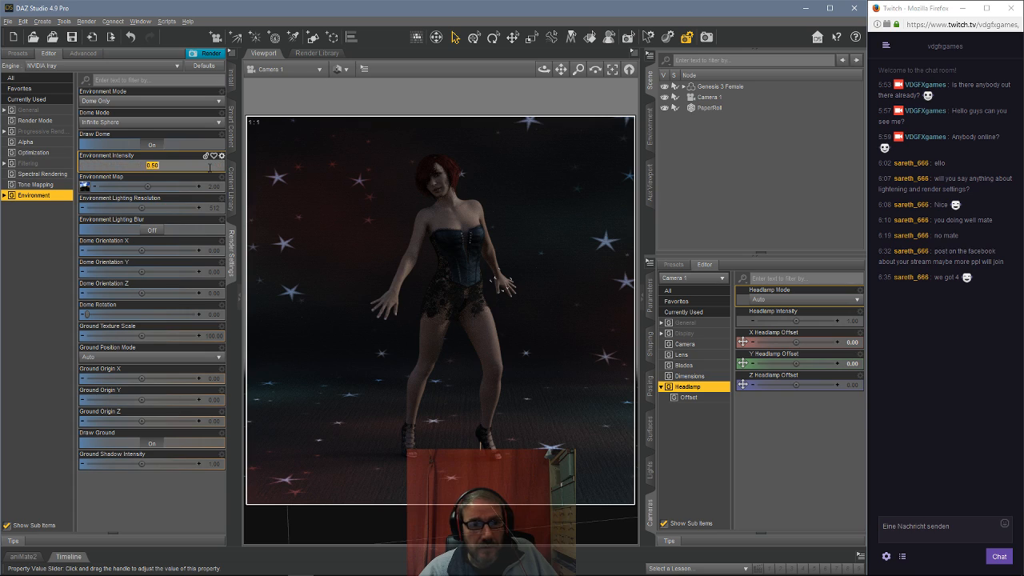
type("2")
key("Return")
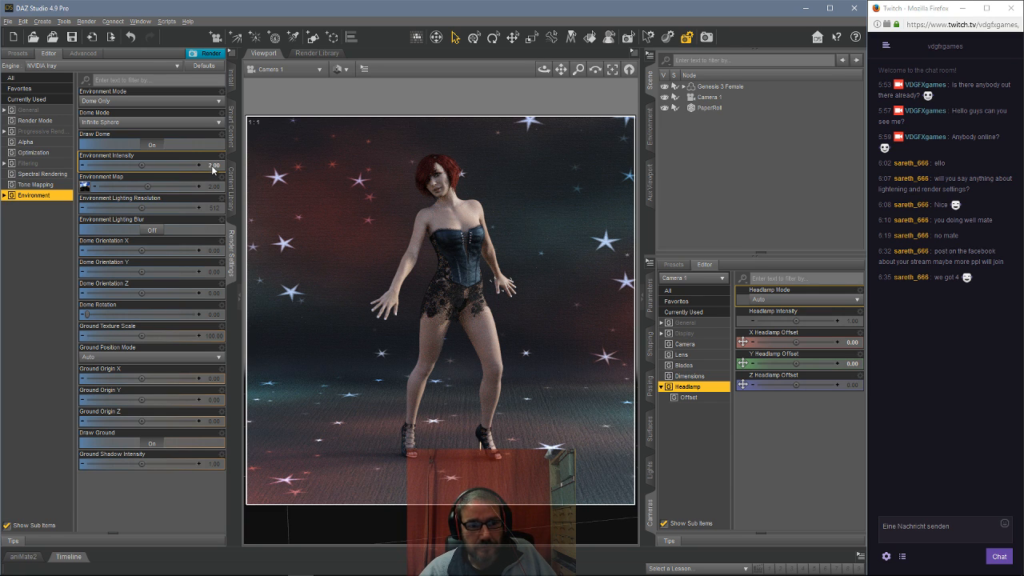
left_click(211, 164)
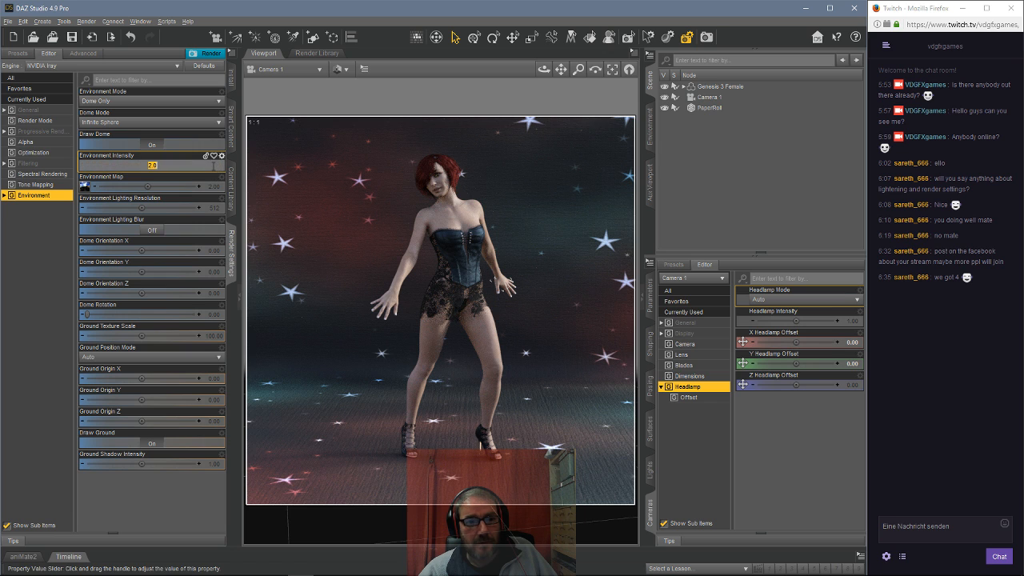
type("1")
key("Return")
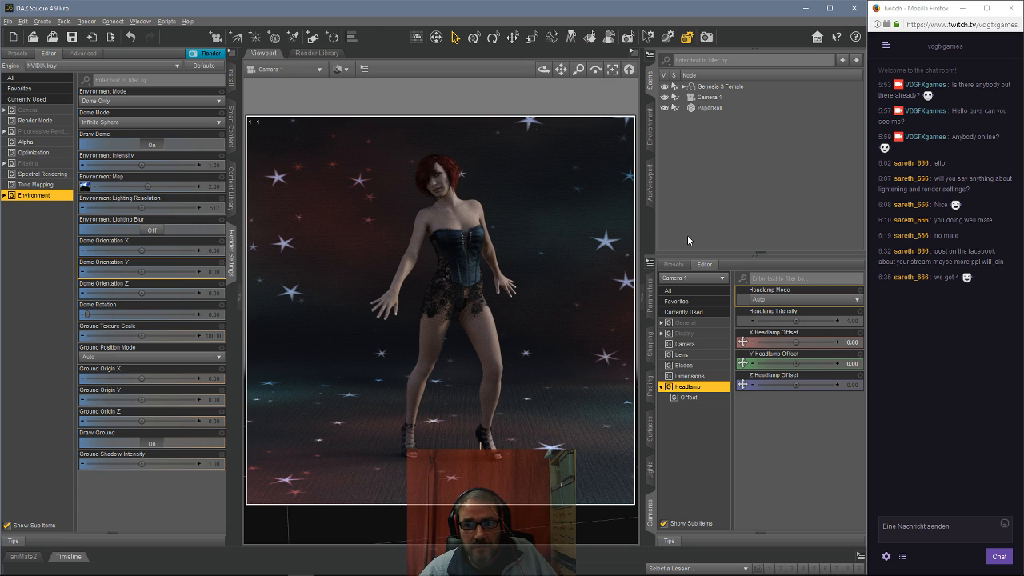
Switch the viewport to Texture Shaded and create a 1 m plane primitive at World Center with a Z Positive primary axis.
left_click(339, 68)
left_click(354, 179)
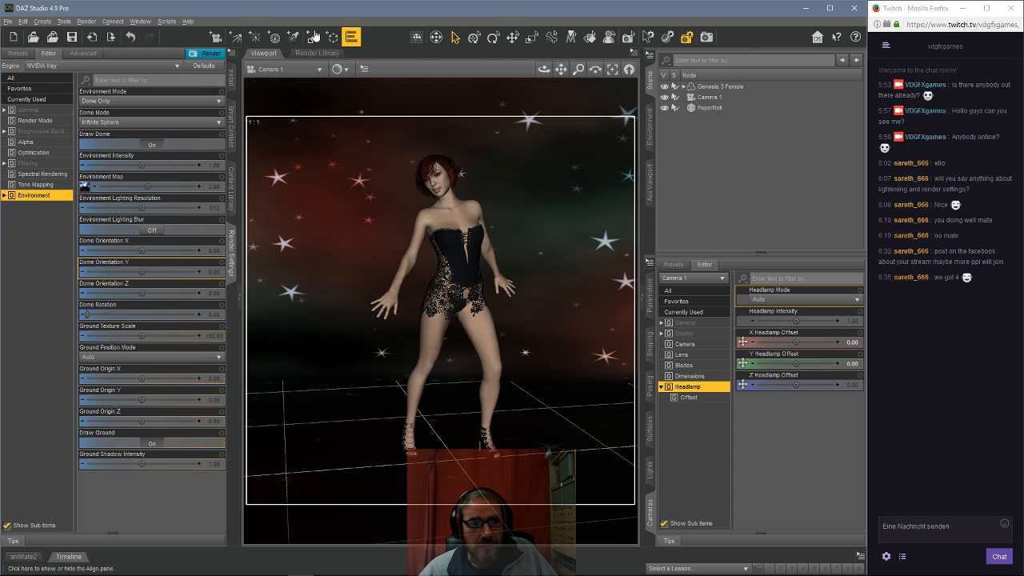
left_click(45, 24)
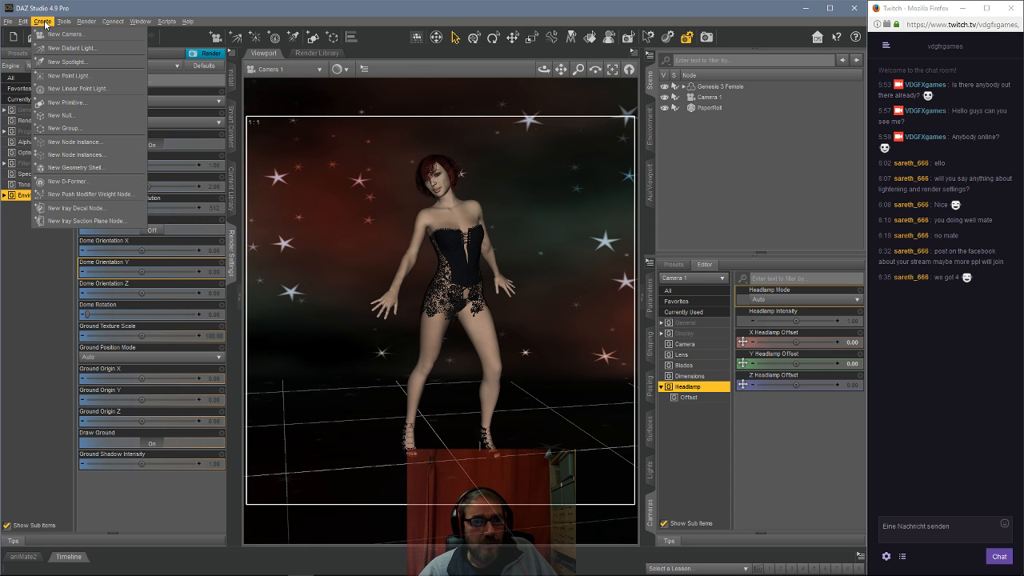
left_click(67, 102)
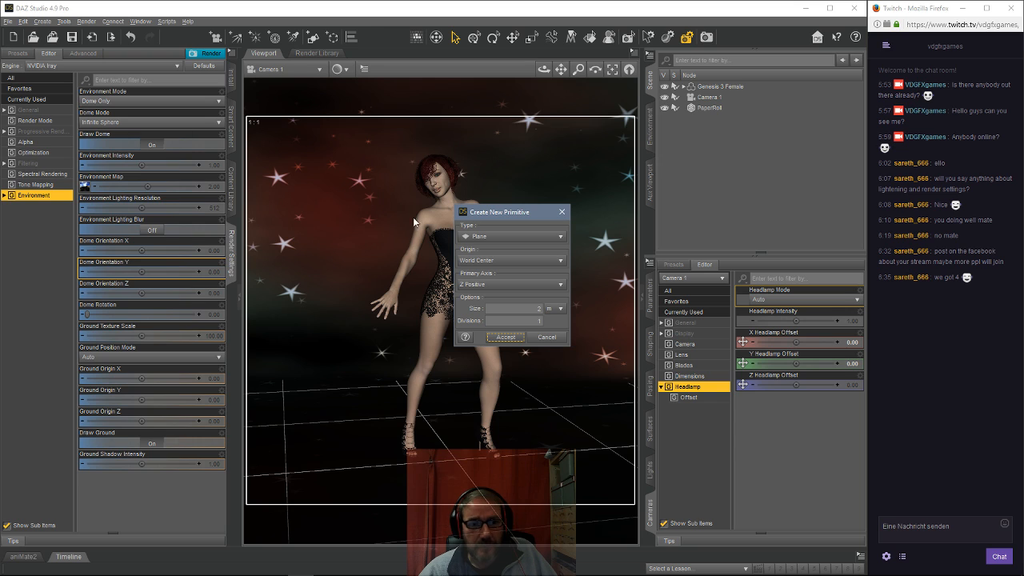
left_click_drag(497, 213, 568, 200)
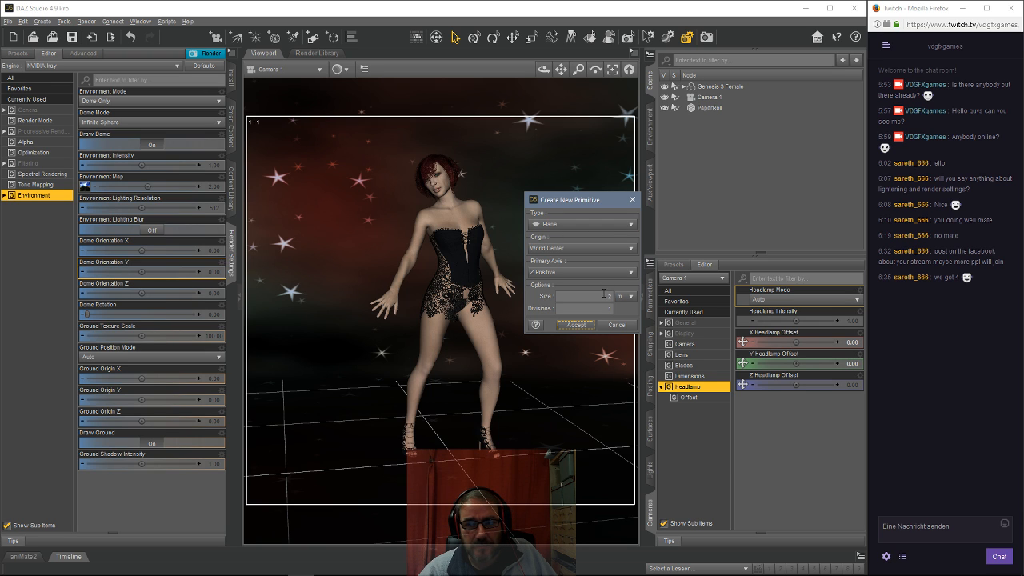
left_click_drag(612, 295, 569, 289)
type("1")
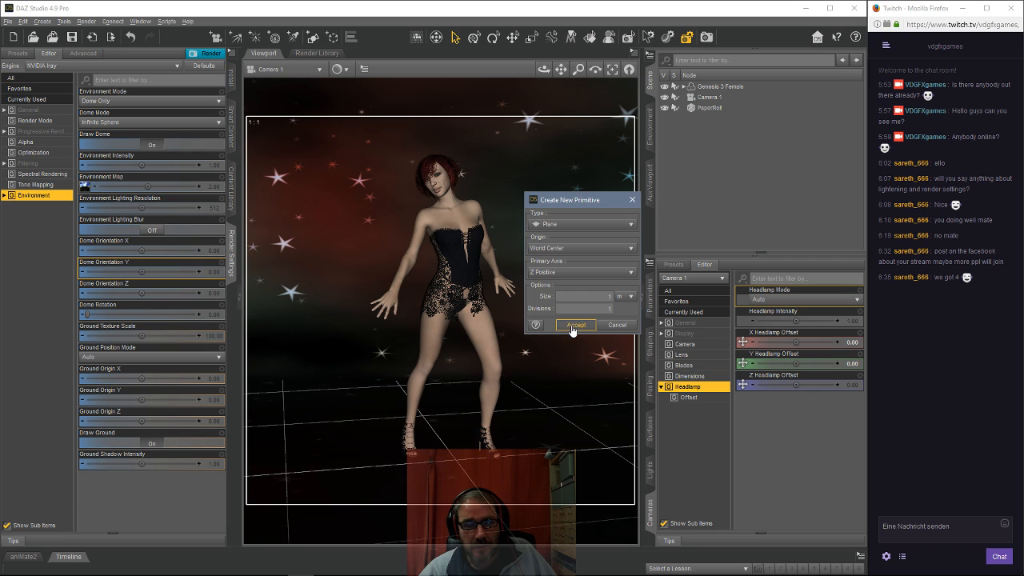
left_click(574, 326)
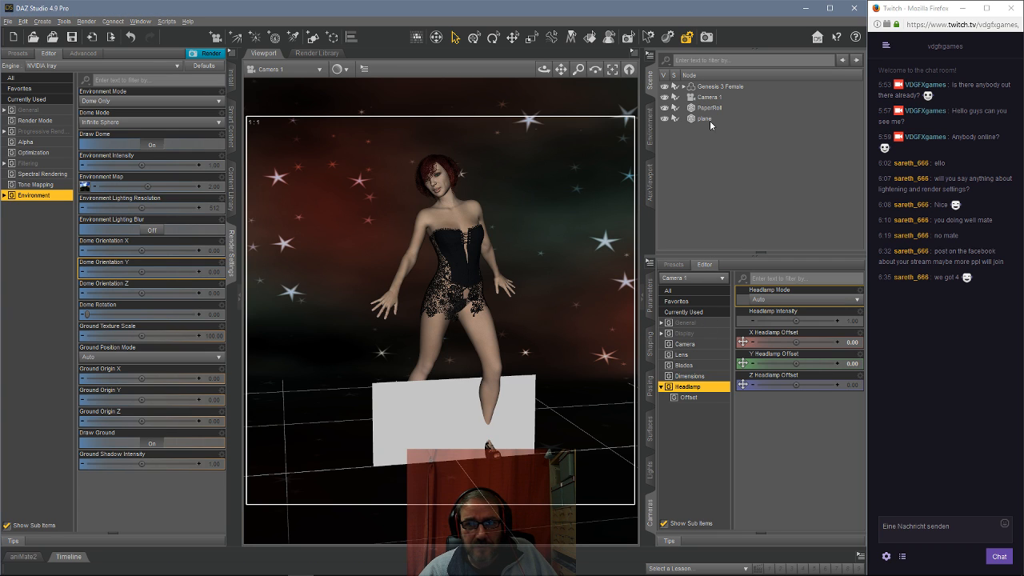
Rename the new plane as light1 and move it to the floor so its lower edge rests on the ground.
left_click(710, 120)
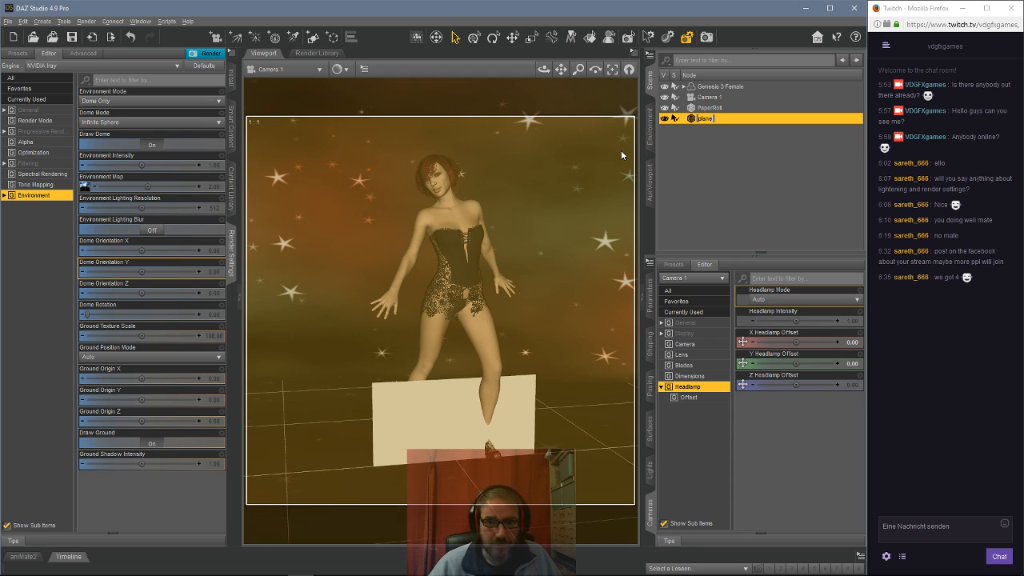
type("light")
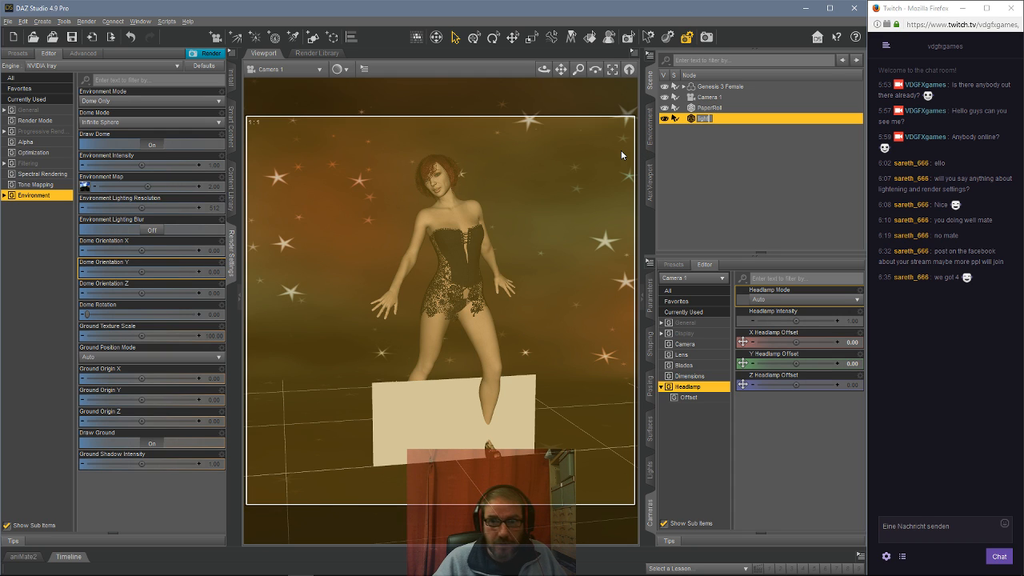
type("1")
key("Return")
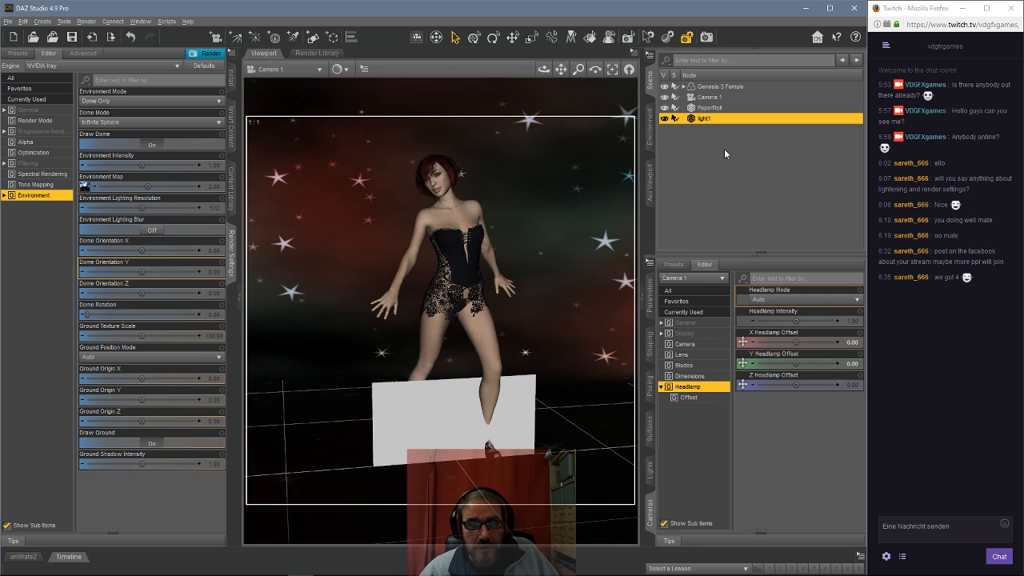
key("ctrl+z")
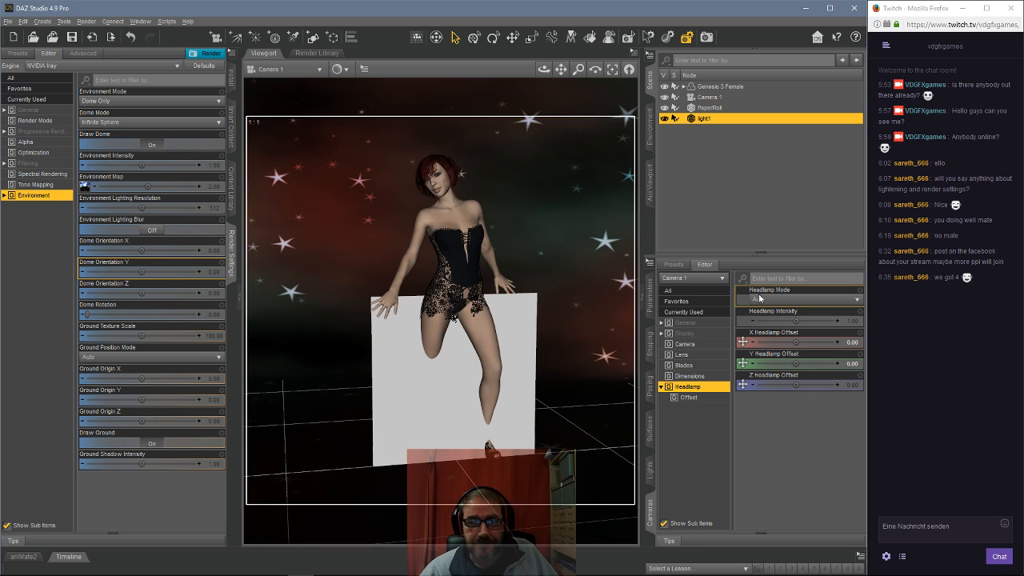
Show the scene in Top View and set light1's Y Rotate to about -34 degrees.
left_click(302, 70)
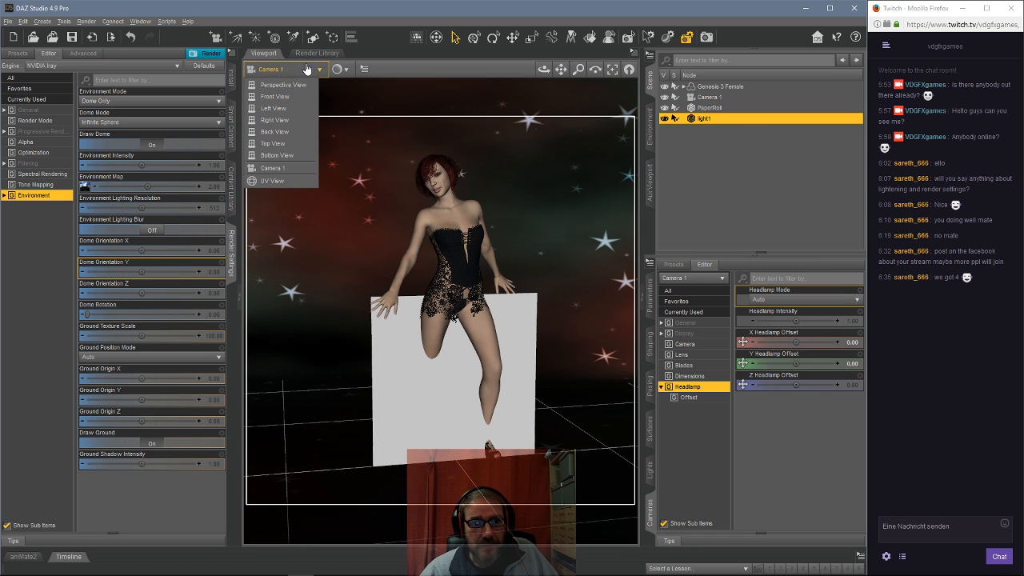
left_click(284, 143)
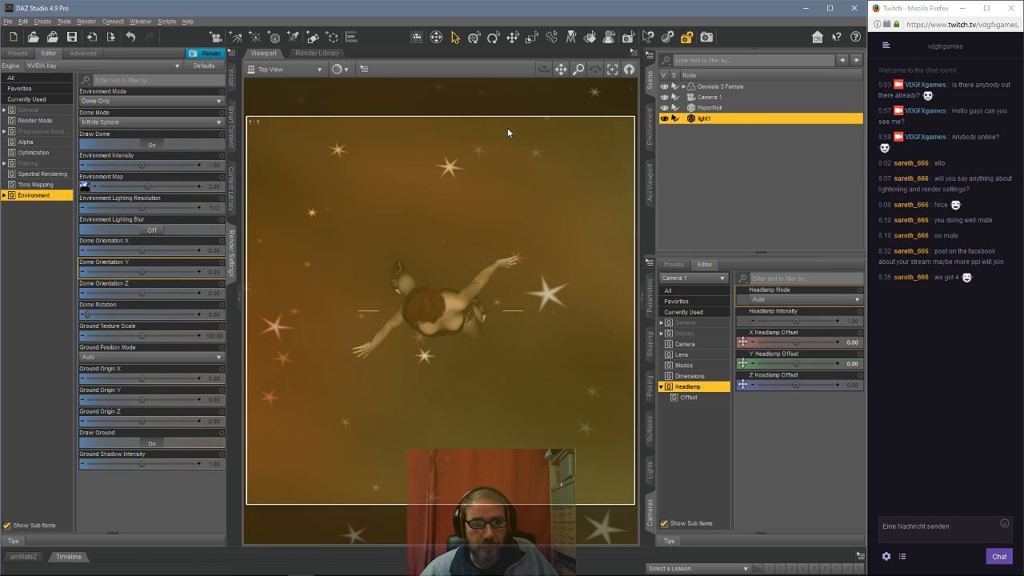
left_click(650, 310)
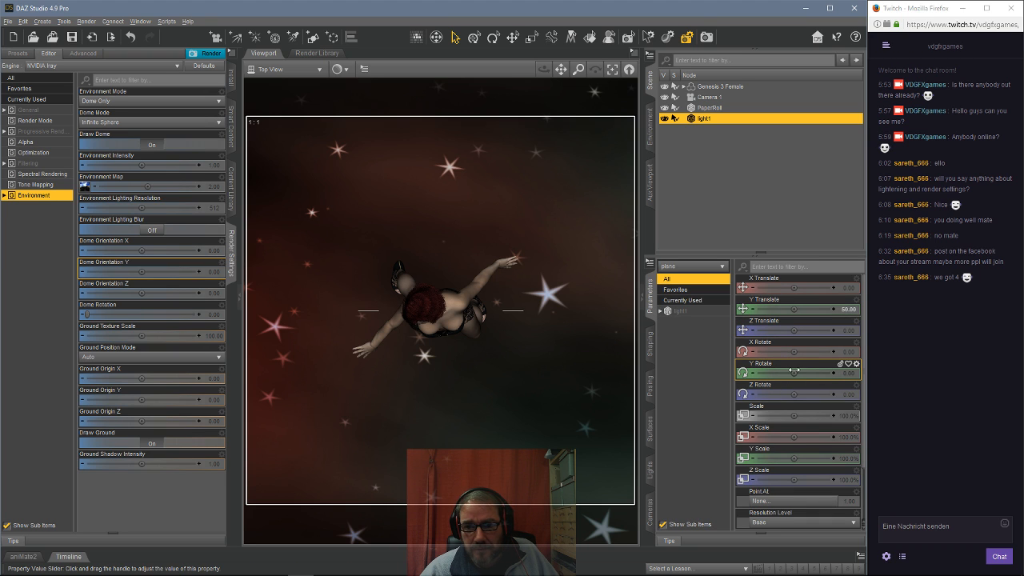
left_click_drag(794, 372, 774, 373)
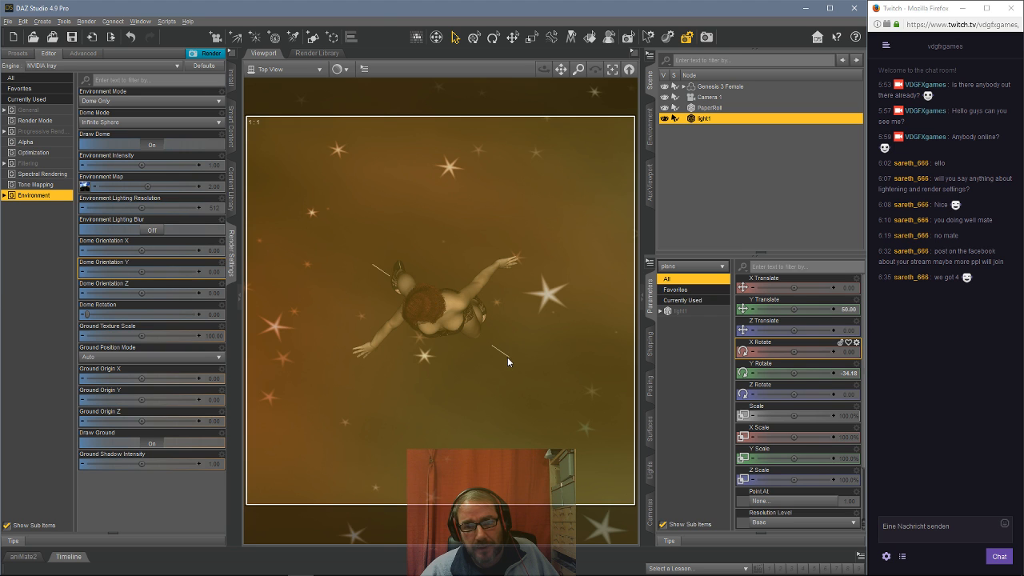
left_click(447, 316)
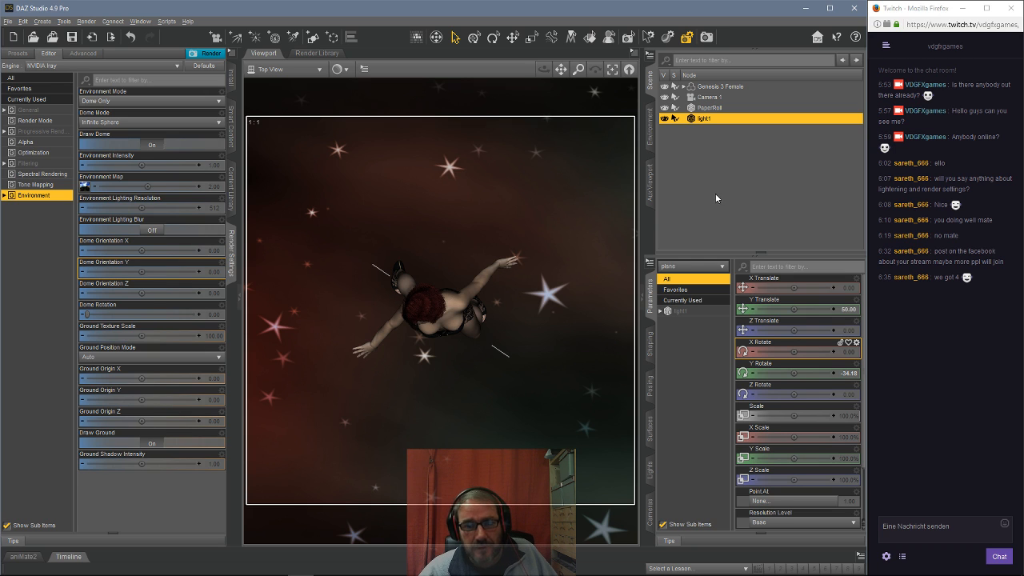
Return to the Camera 1 view and move light1 to an X Translate of about -49 and a Z Translate of about 60.
left_click(284, 68)
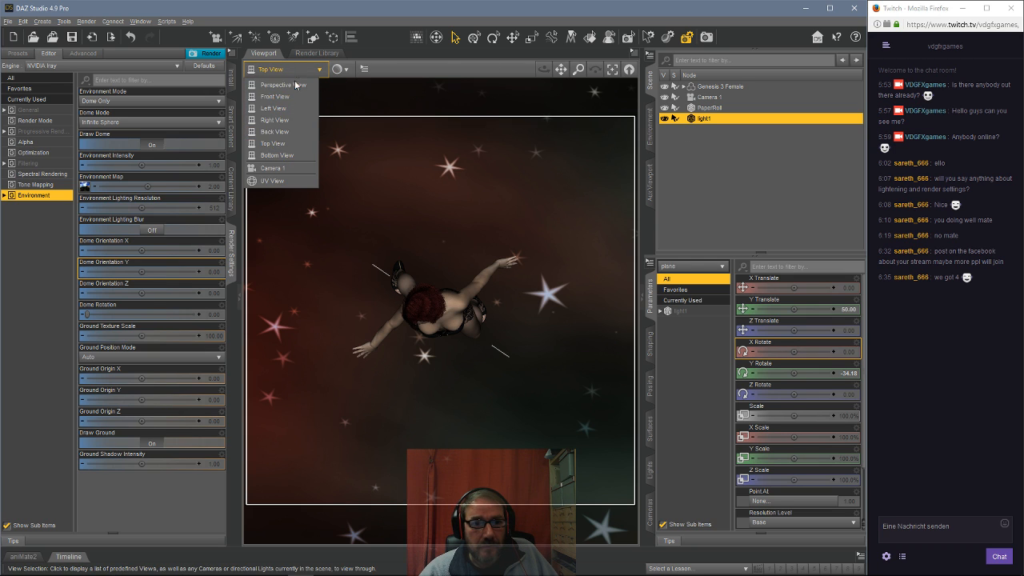
left_click(273, 169)
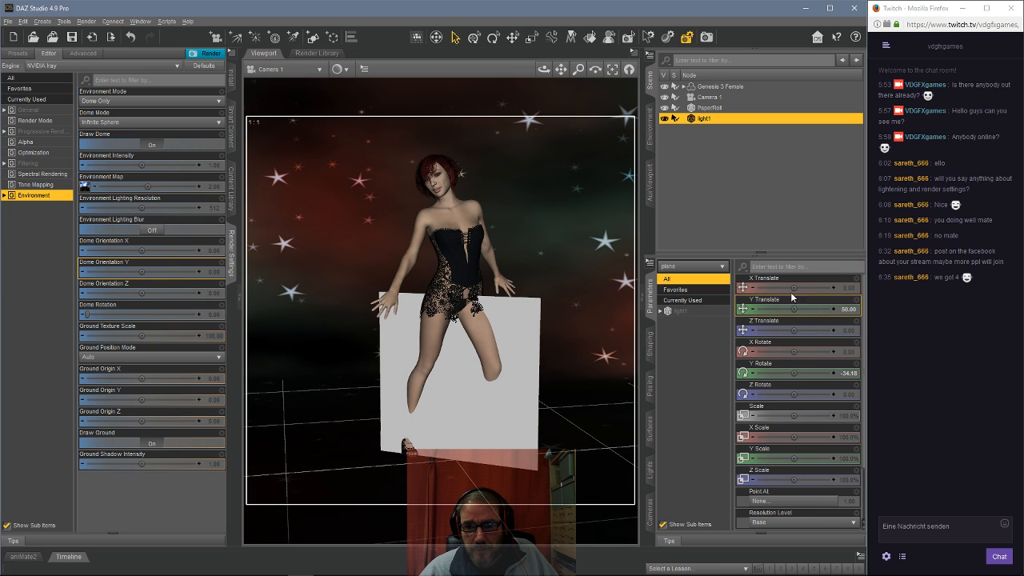
left_click_drag(793, 289, 752, 289)
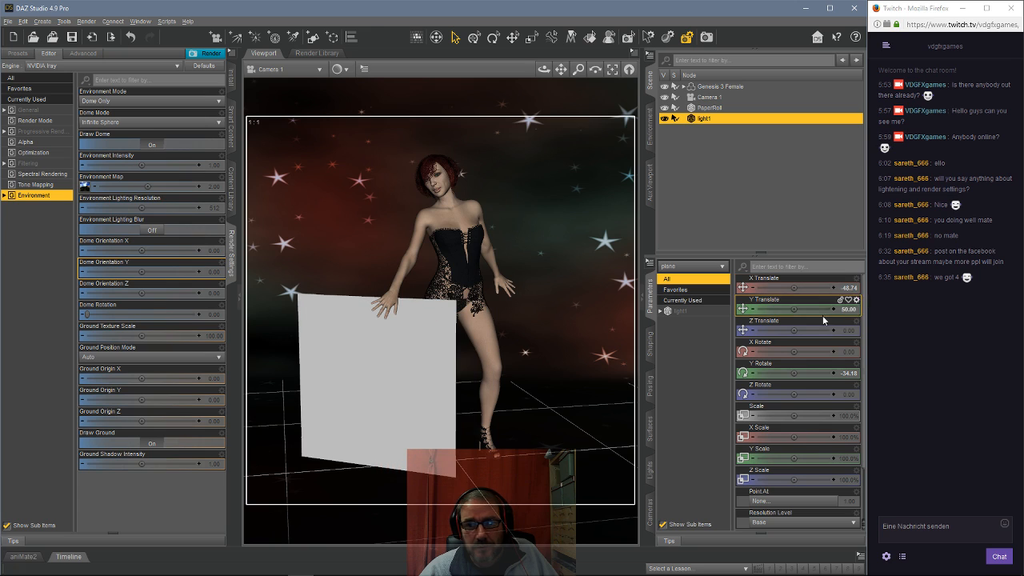
left_click_drag(795, 329, 842, 330)
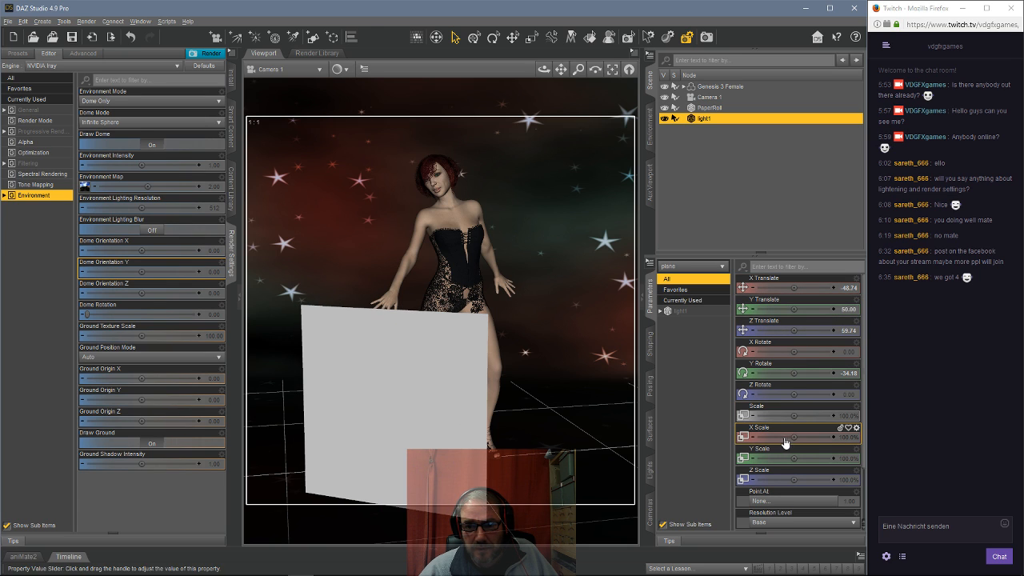
Stretch light1 to a Y Scale of about 255% and move it to the floor again.
left_click_drag(794, 458, 820, 458)
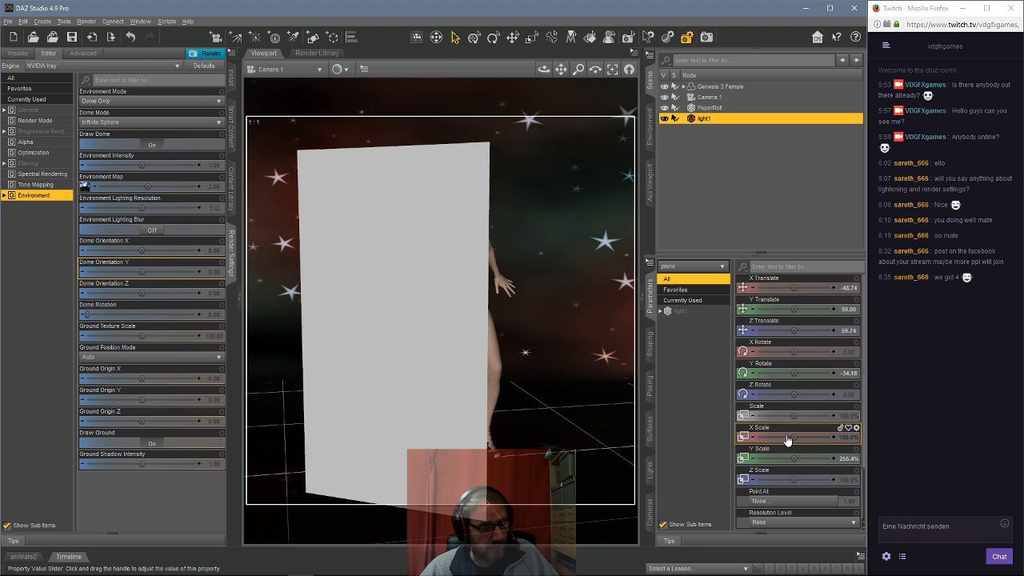
key("ctrl+d")
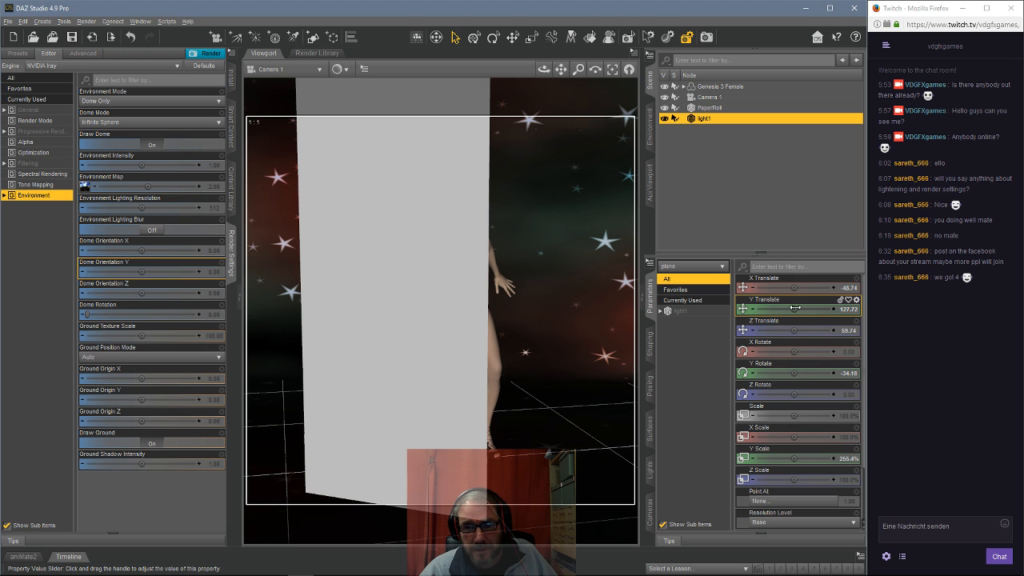
Move light1 beside and in front of the figure, at about -116 in X Translate and 155 in Z Translate.
left_click_drag(793, 288, 767, 288)
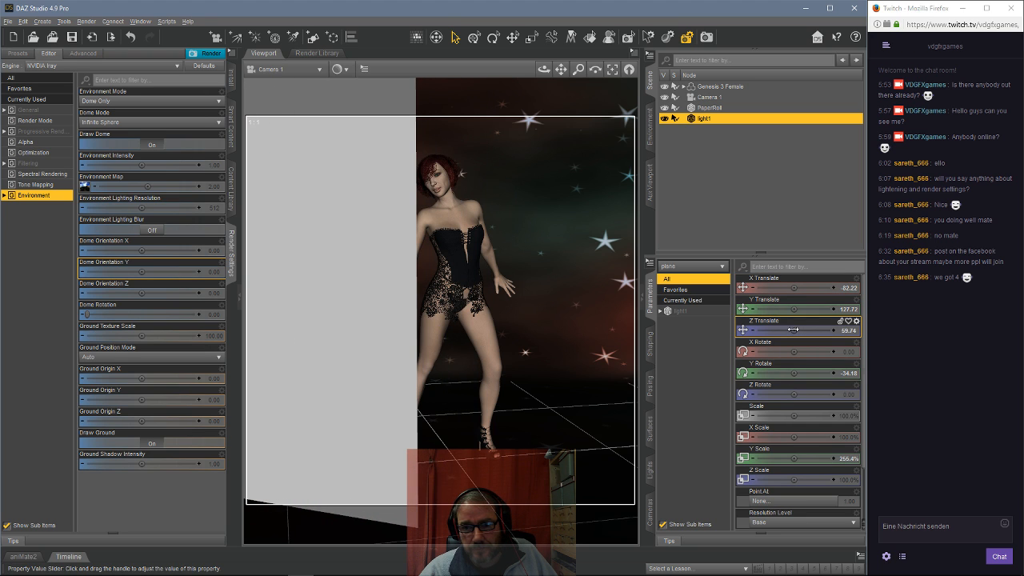
left_click_drag(794, 329, 814, 329)
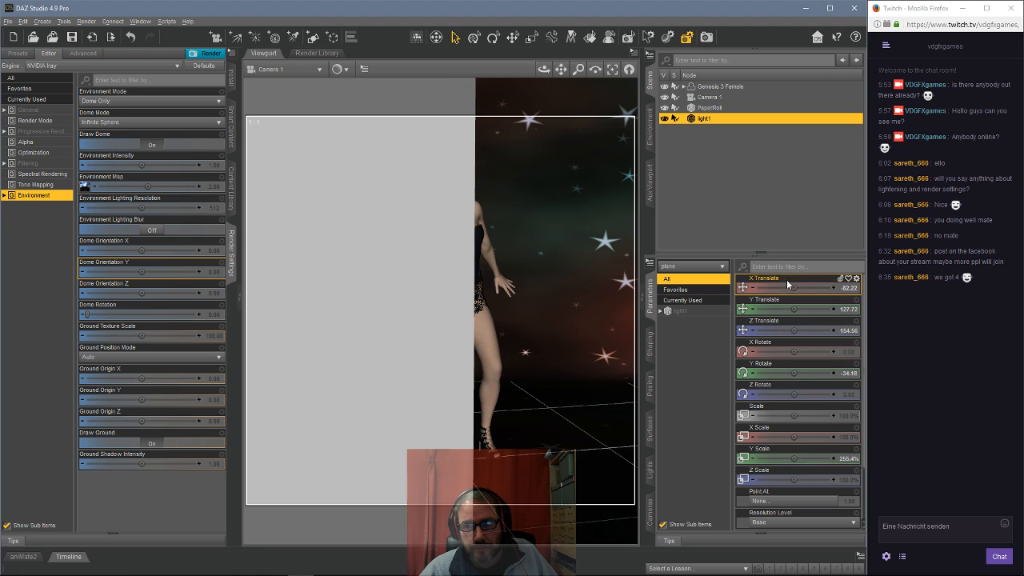
mouse_move(800, 288)
left_mouse_down()
mouse_move(780, 288)
mouse_move(800, 294)
left_mouse_up()
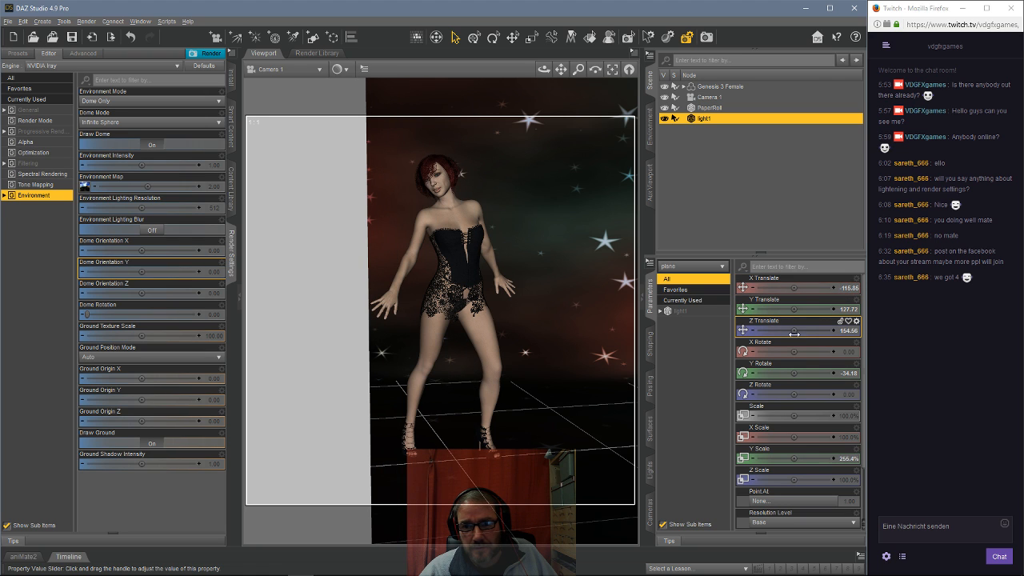
Move light1 to a Z Translate of about 129 and check it against Camera 1's field of view in Top View.
mouse_move(797, 330)
left_mouse_down()
mouse_move(810, 329)
mouse_move(795, 332)
left_mouse_up()
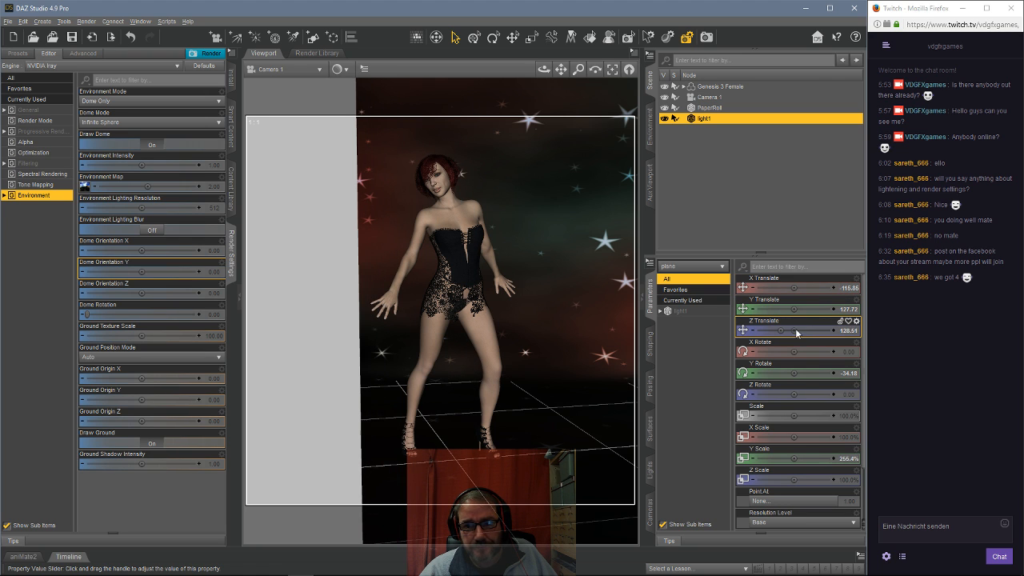
left_click(276, 70)
left_click(274, 143)
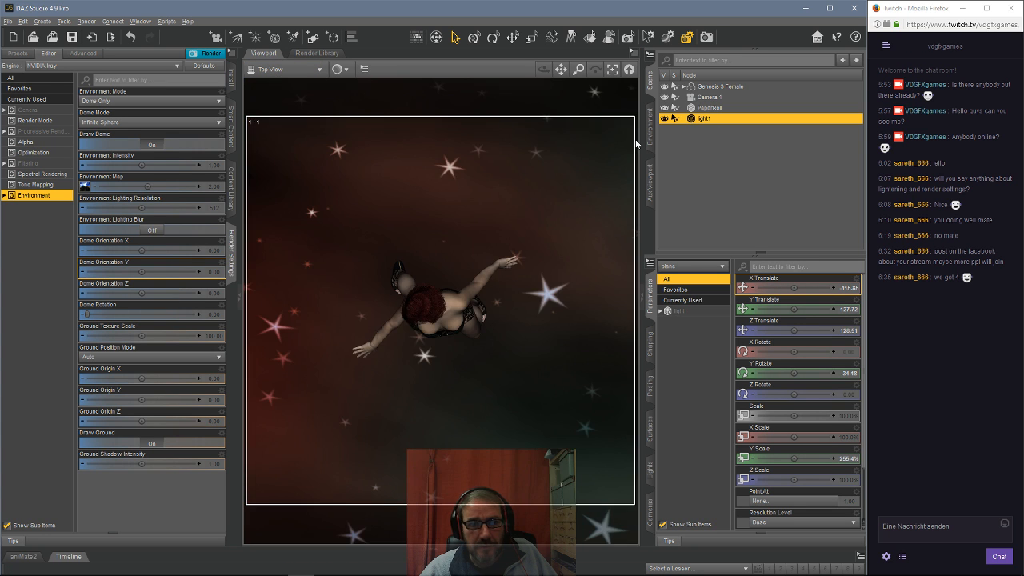
scroll(468, 236, "down", 10)
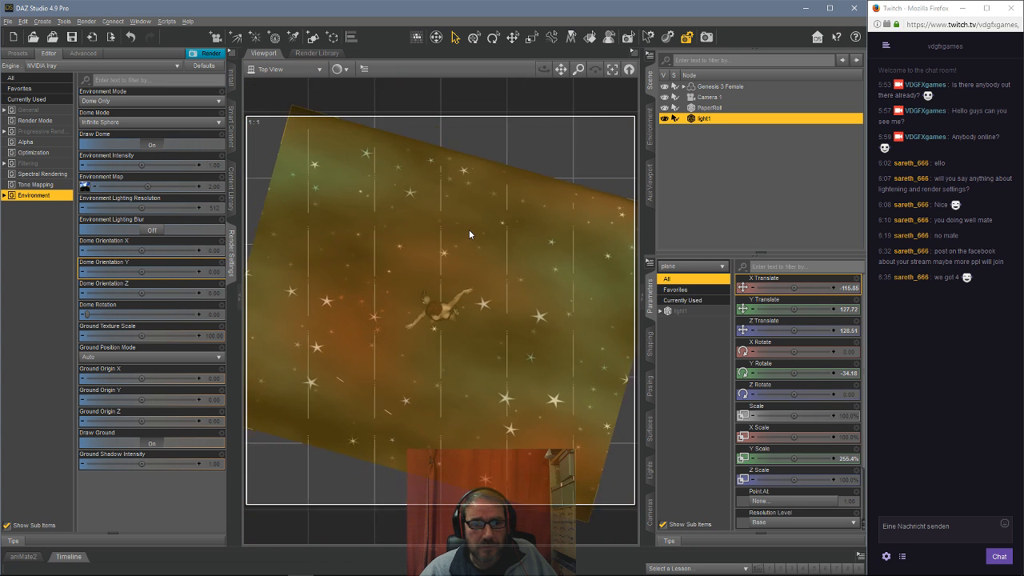
scroll(472, 228, "down", 5)
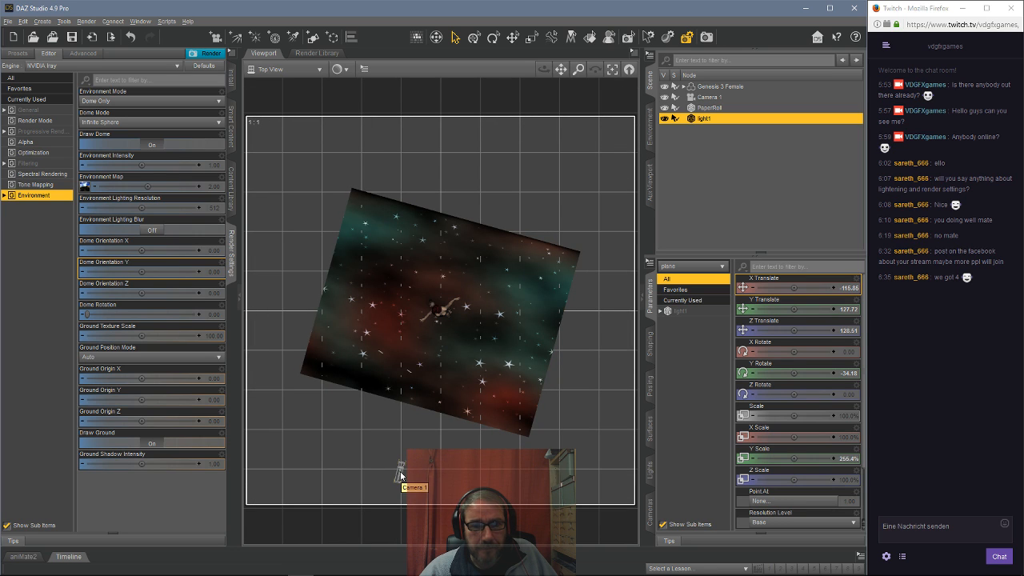
double_click(706, 119)
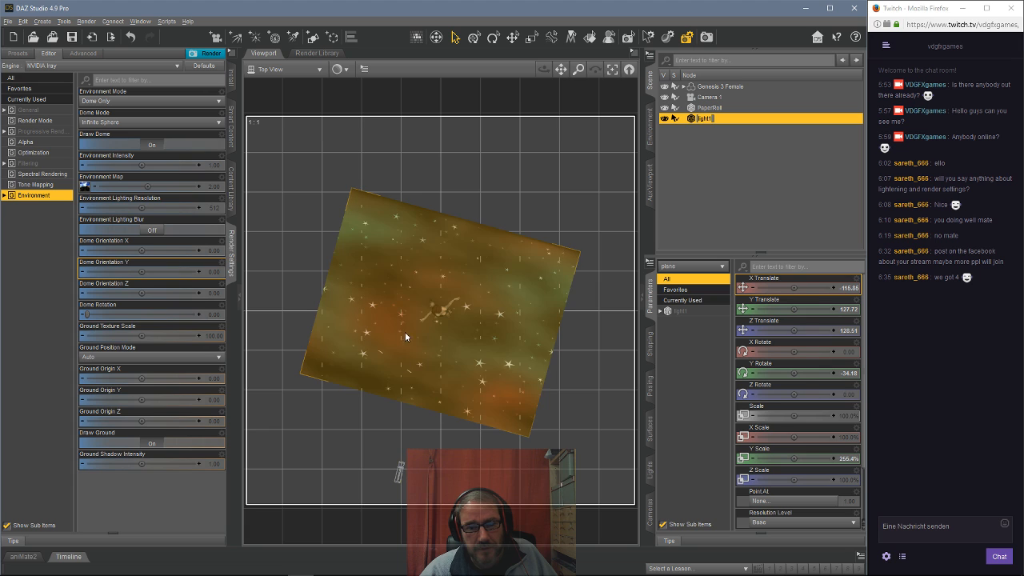
left_click(399, 471)
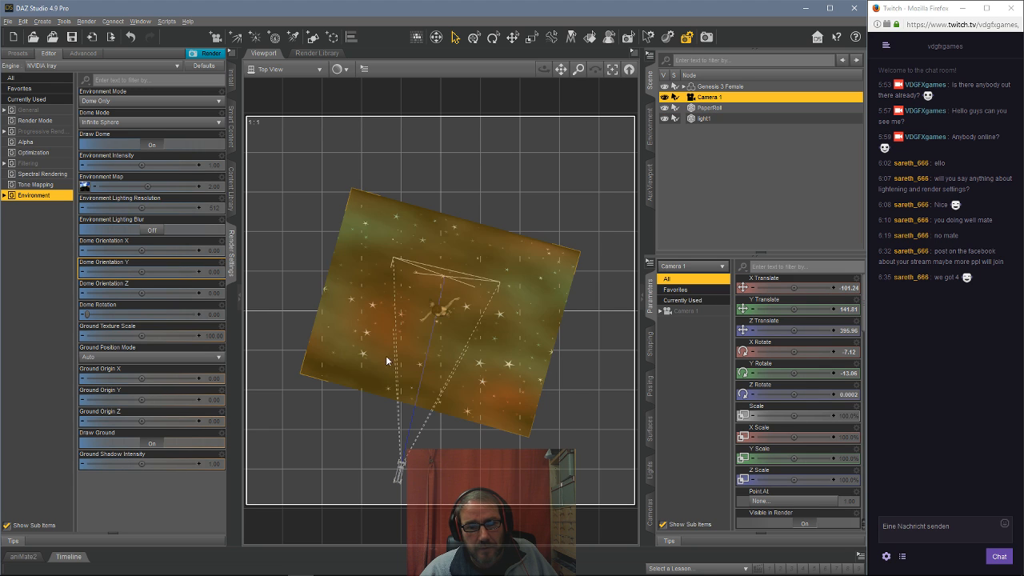
left_click(727, 119)
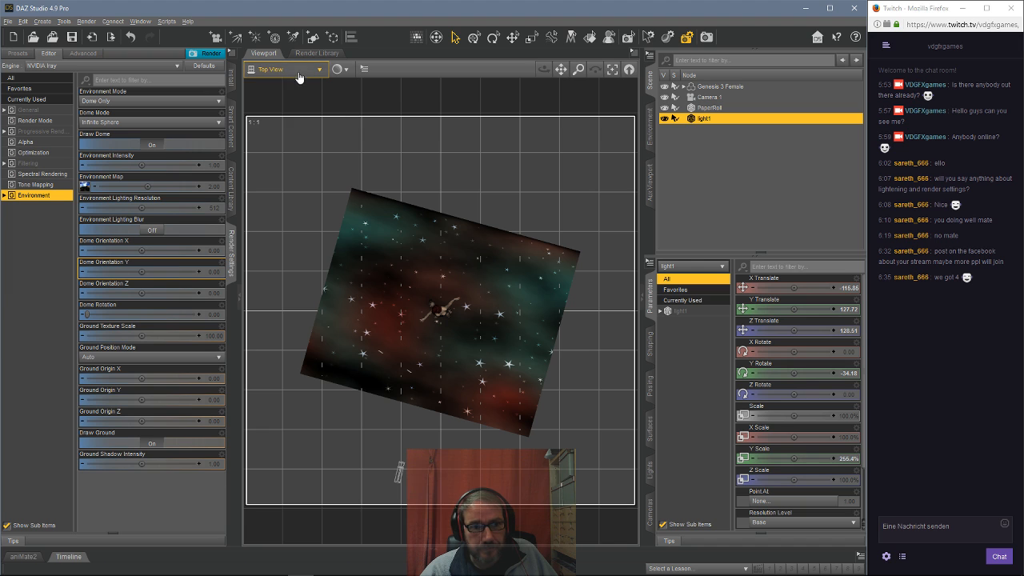
Return to the Camera 1 view and move light1 out of frame, to about -161 in X Translate and 87 in Z Translate.
left_click(268, 70)
left_click(283, 169)
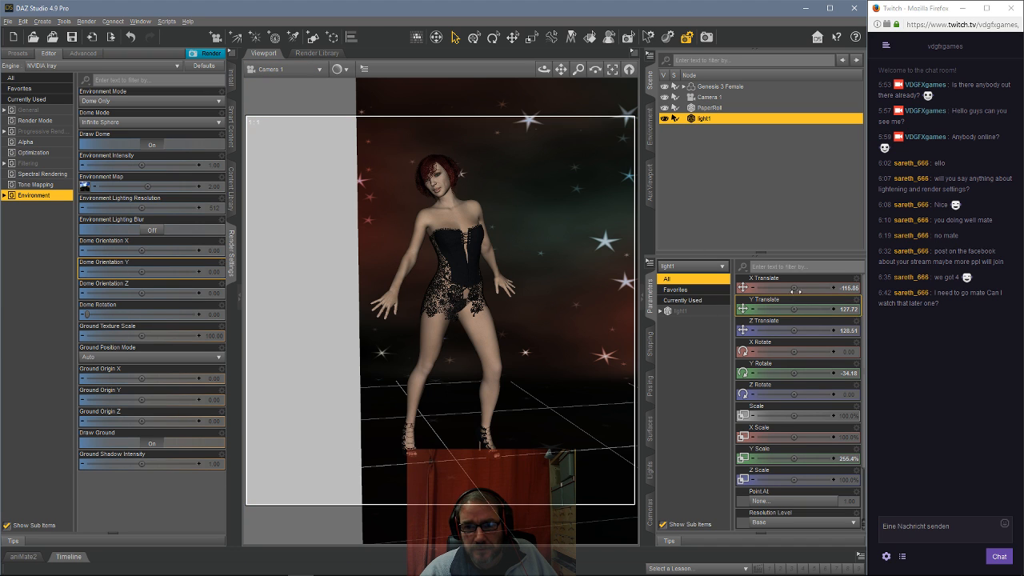
left_click_drag(796, 289, 760, 289)
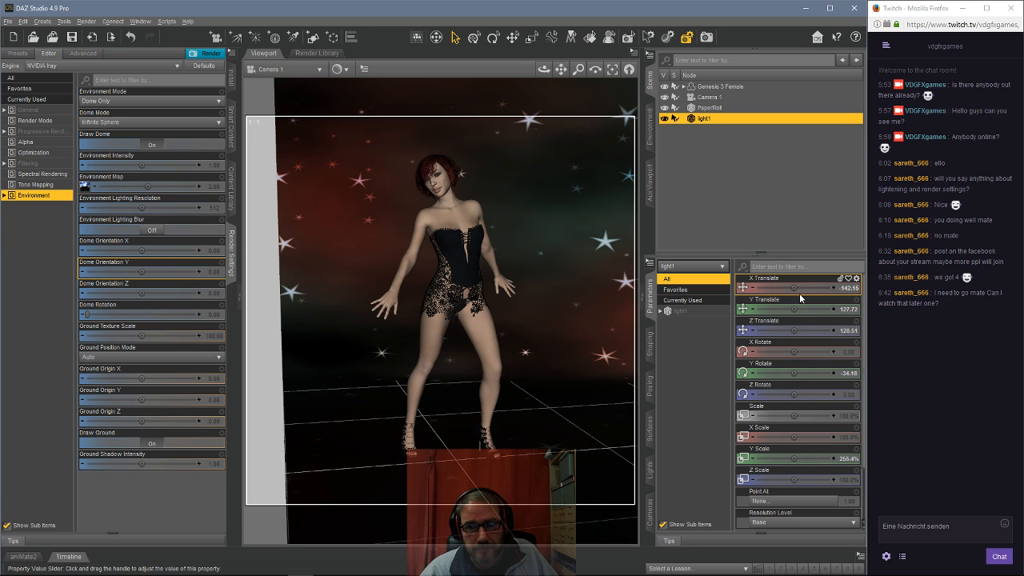
mouse_move(797, 330)
left_mouse_down()
mouse_move(788, 330)
mouse_move(811, 331)
left_mouse_up()
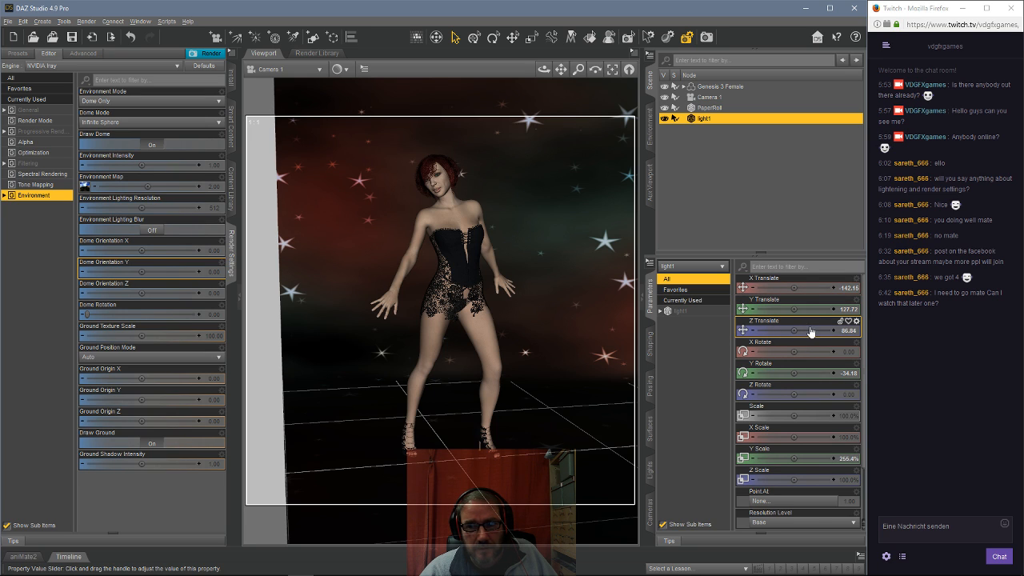
left_click_drag(793, 288, 771, 288)
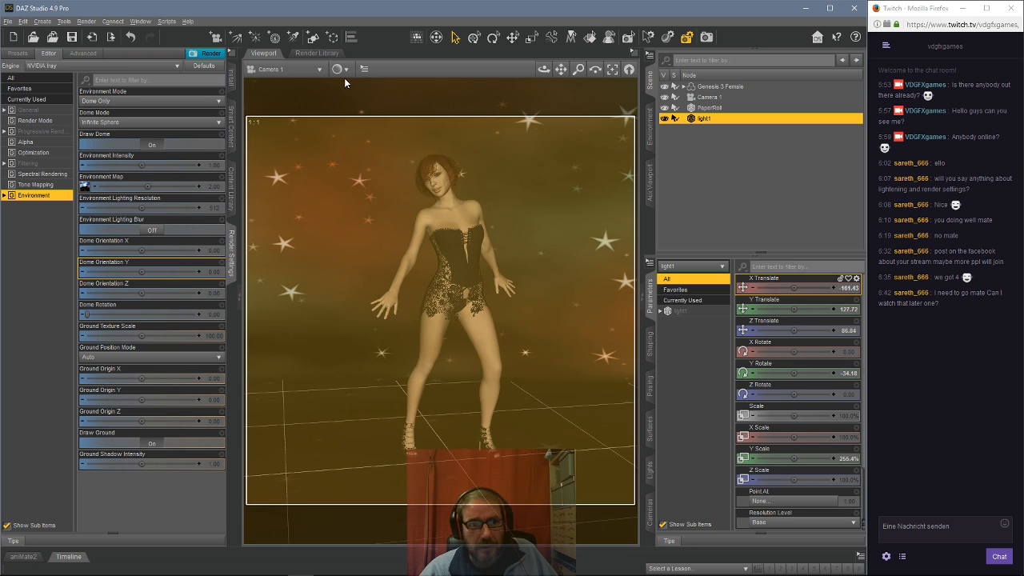
Frame light1 in Top View and turn it towards the figure with a Y Rotate of about -51 degrees.
left_click(319, 69)
left_click(274, 143)
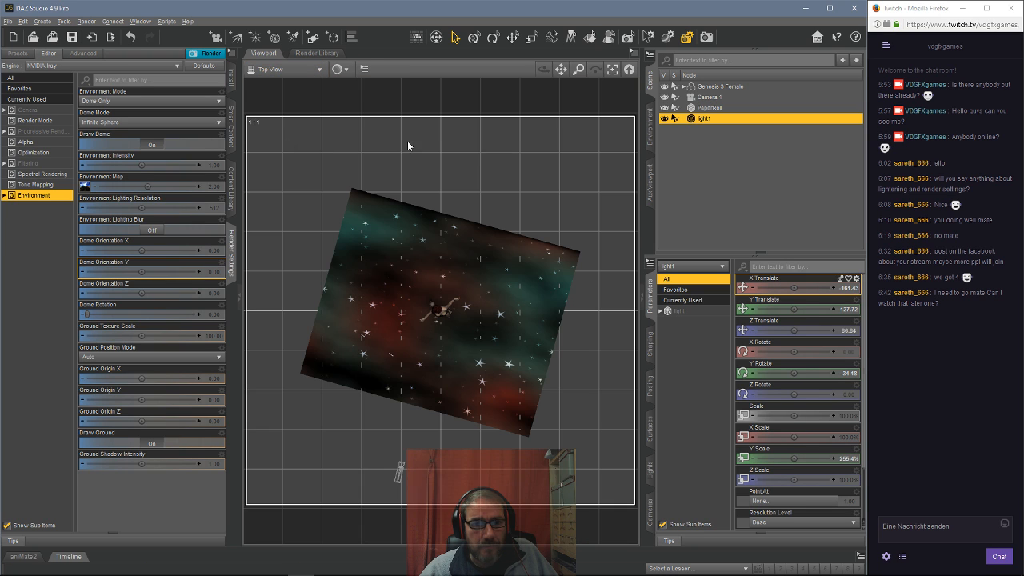
left_click(613, 70)
scroll(469, 208, "down", 6)
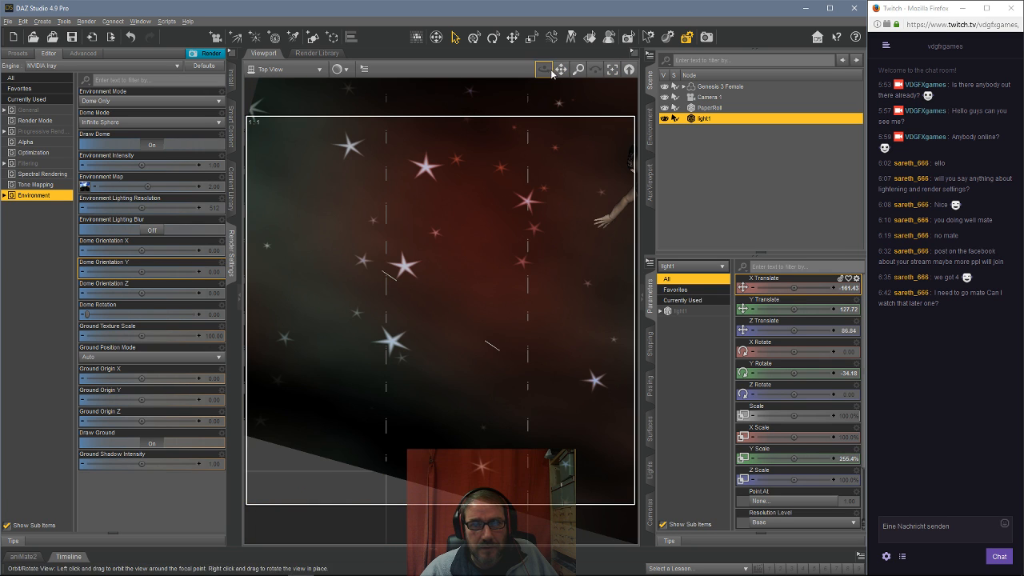
left_click_drag(561, 70, 482, 70)
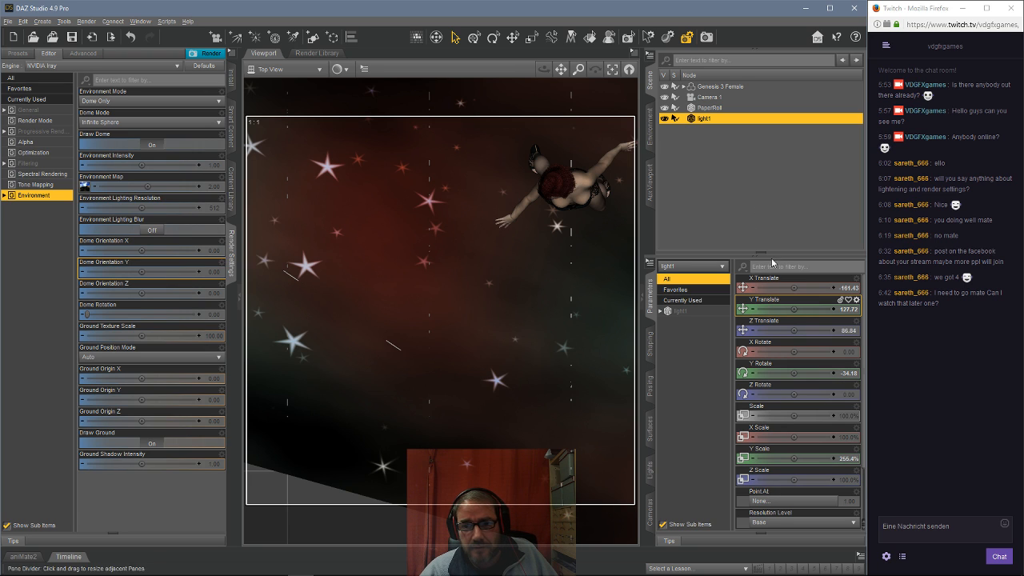
left_click_drag(793, 373, 778, 373)
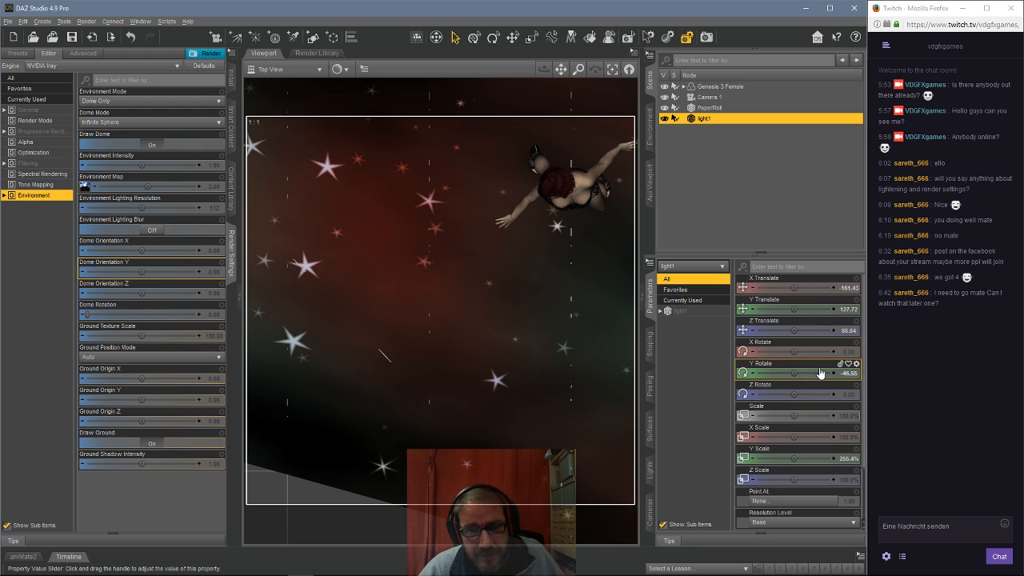
mouse_move(788, 374)
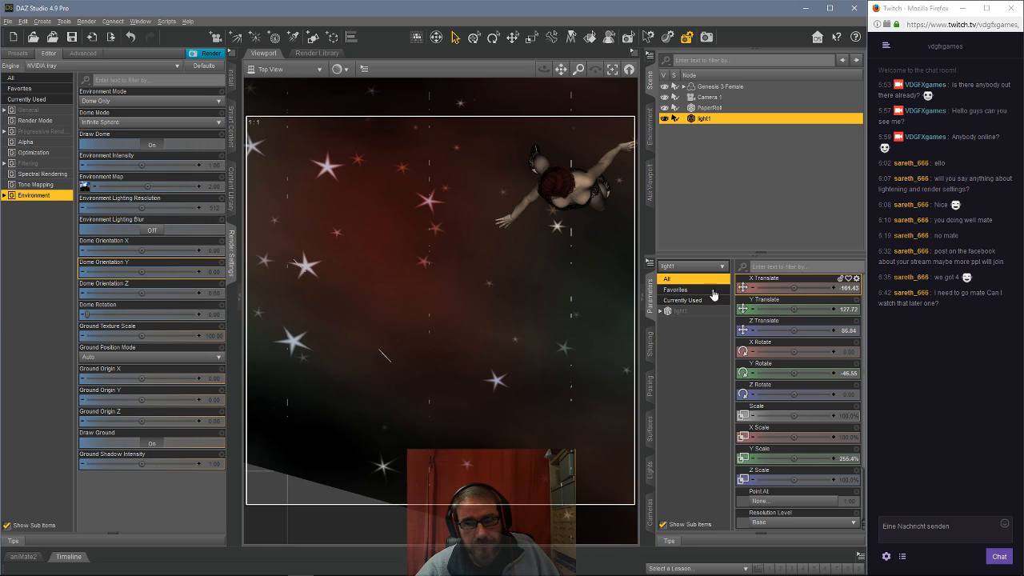
left_click_drag(794, 374, 786, 374)
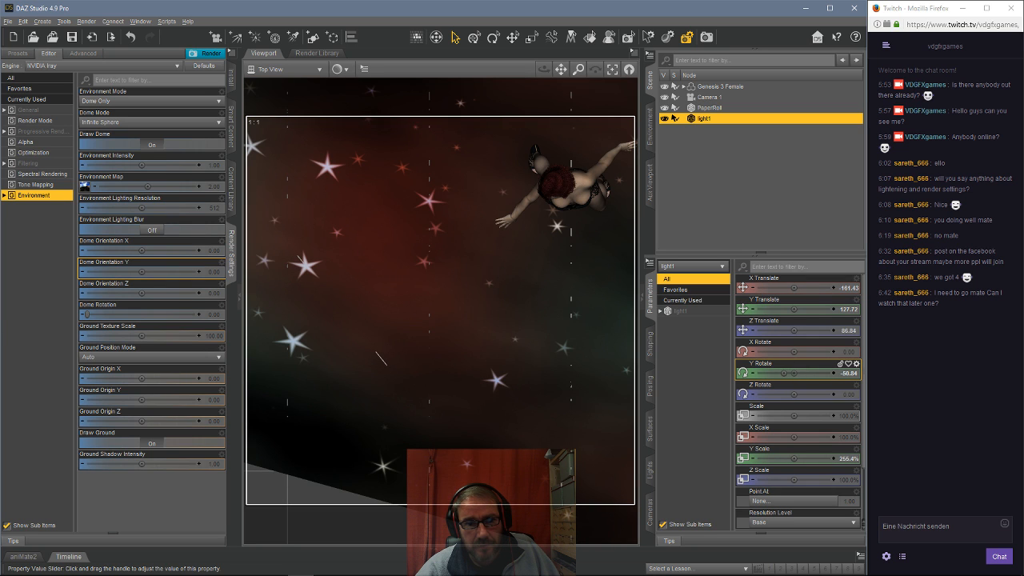
Return to the Camera 1 view and show light1's surface settings.
left_click(288, 69)
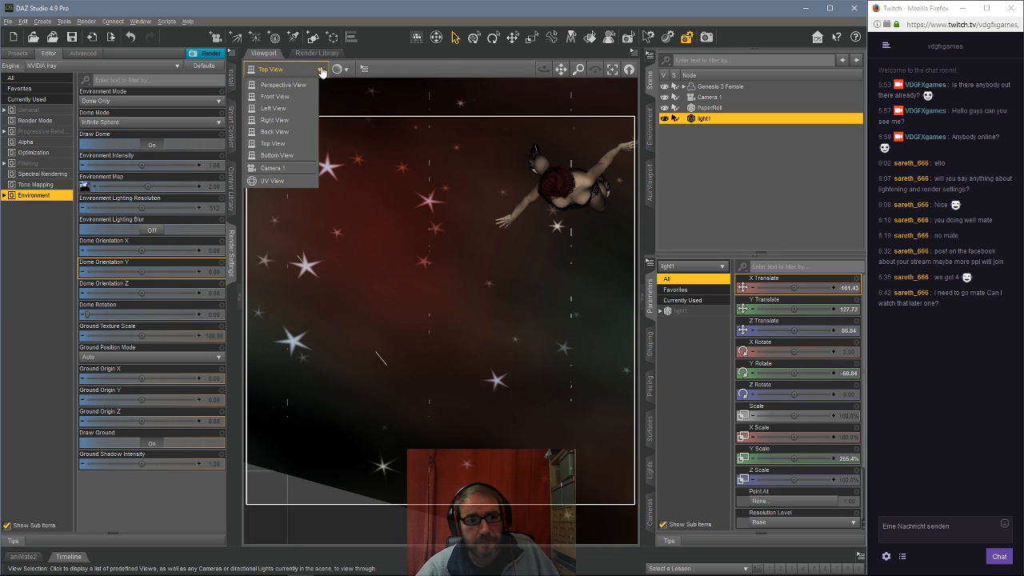
left_click(272, 168)
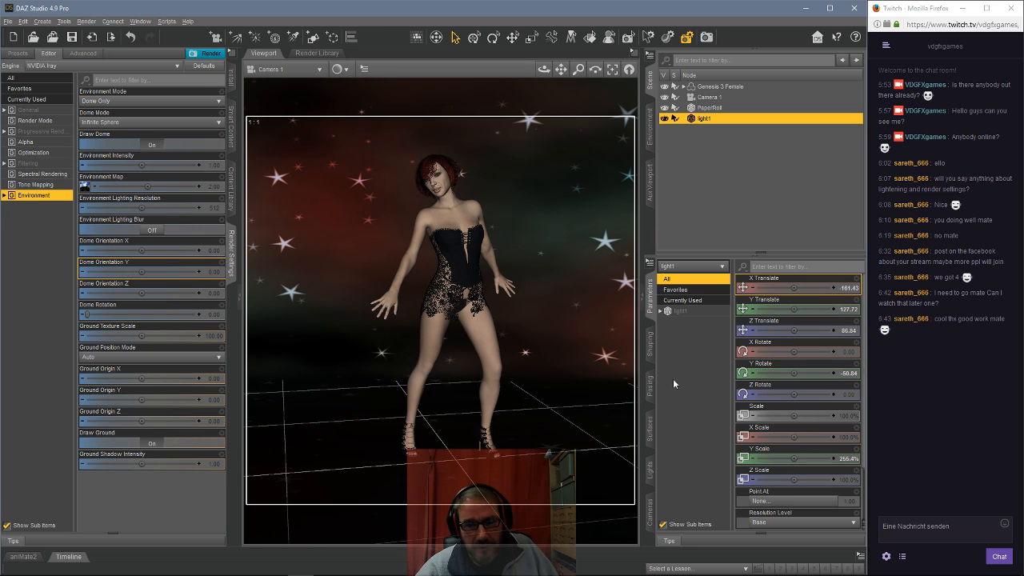
left_click(653, 430)
left_click(681, 320)
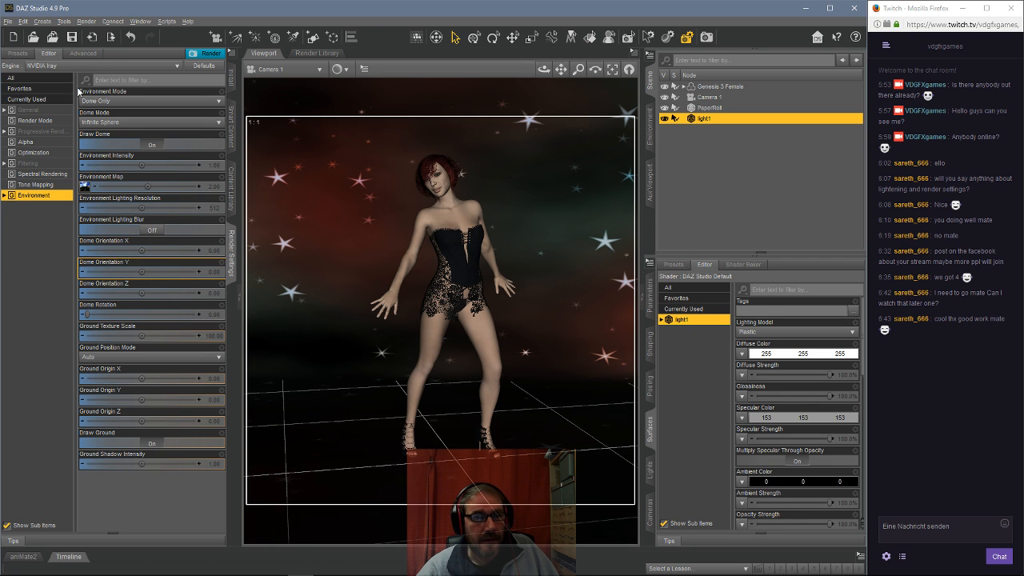
Apply the Emissive shader from the Iray DAZ Uber shader presets to light1.
left_click(231, 188)
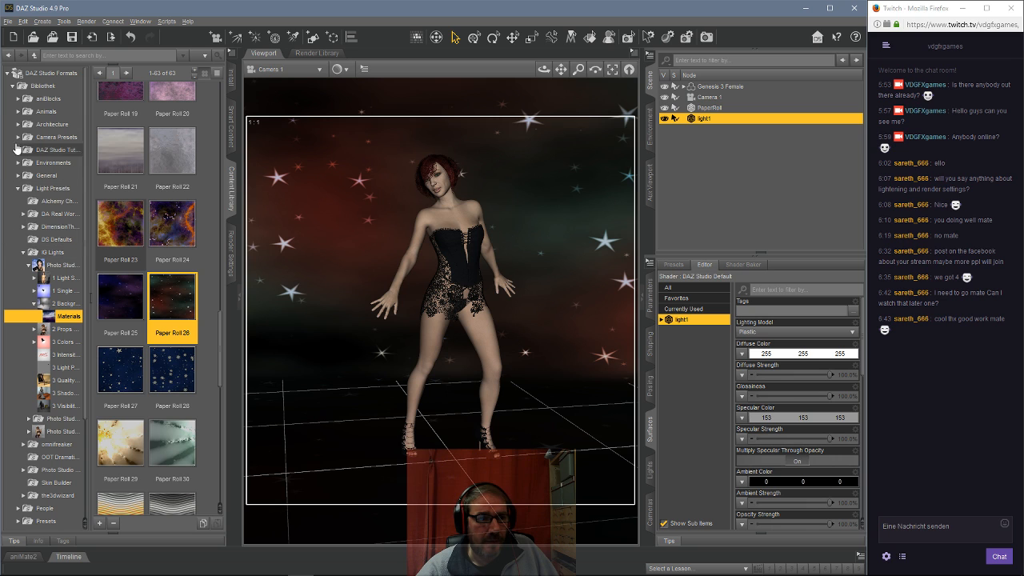
left_click(17, 190)
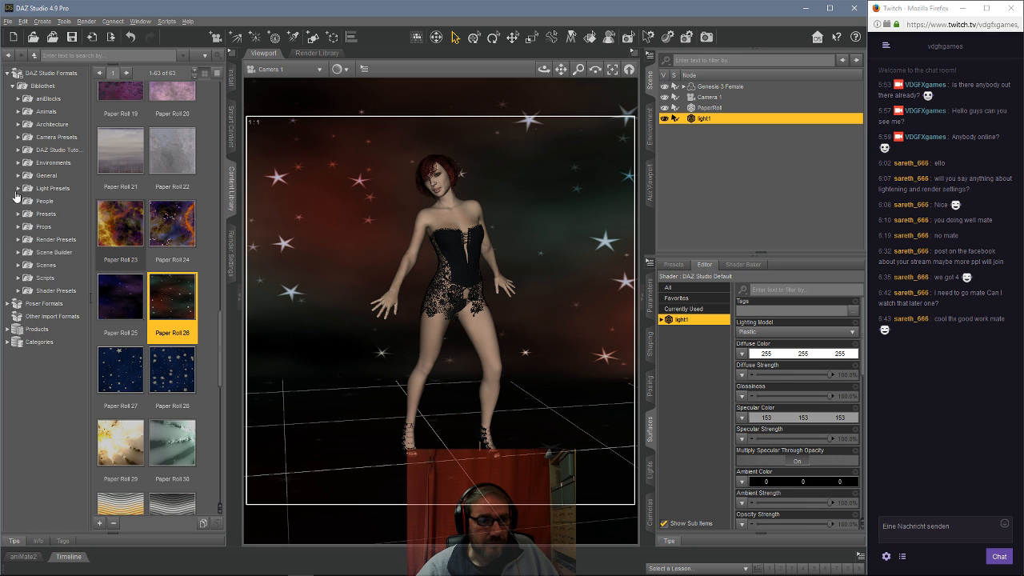
double_click(25, 289)
double_click(32, 345)
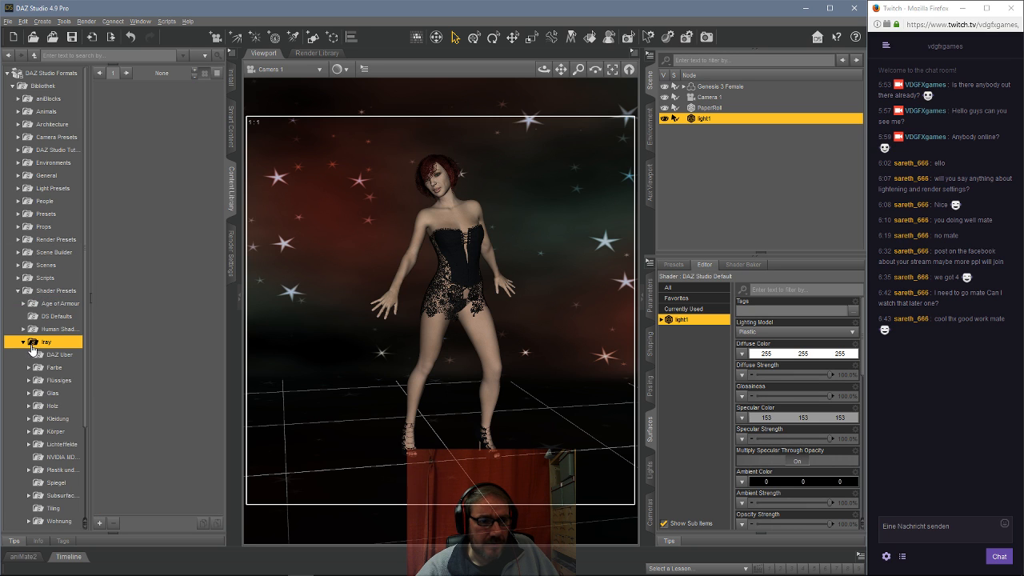
scroll(32, 345, "down", 3)
left_click(57, 242)
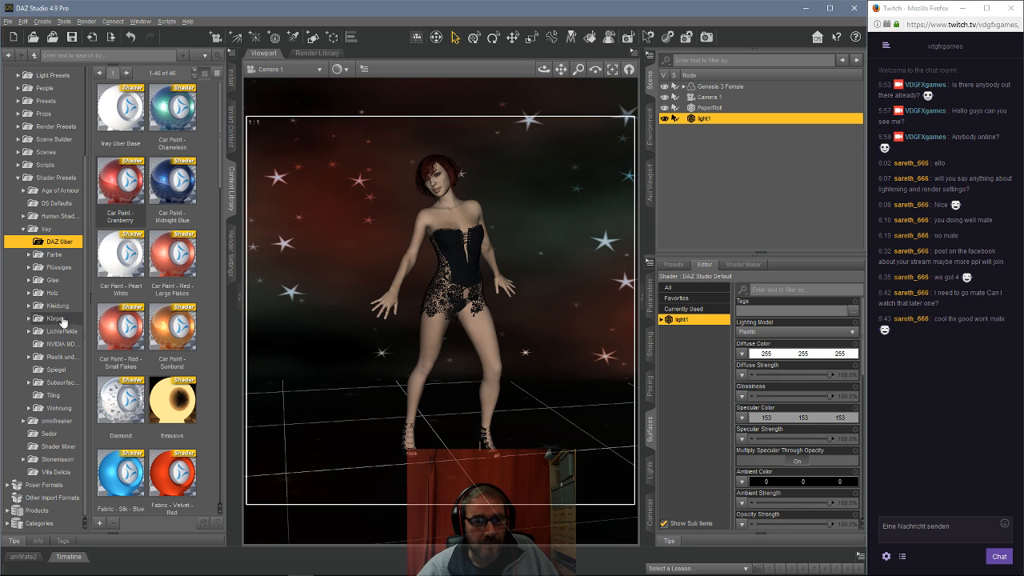
mouse_move(169, 412)
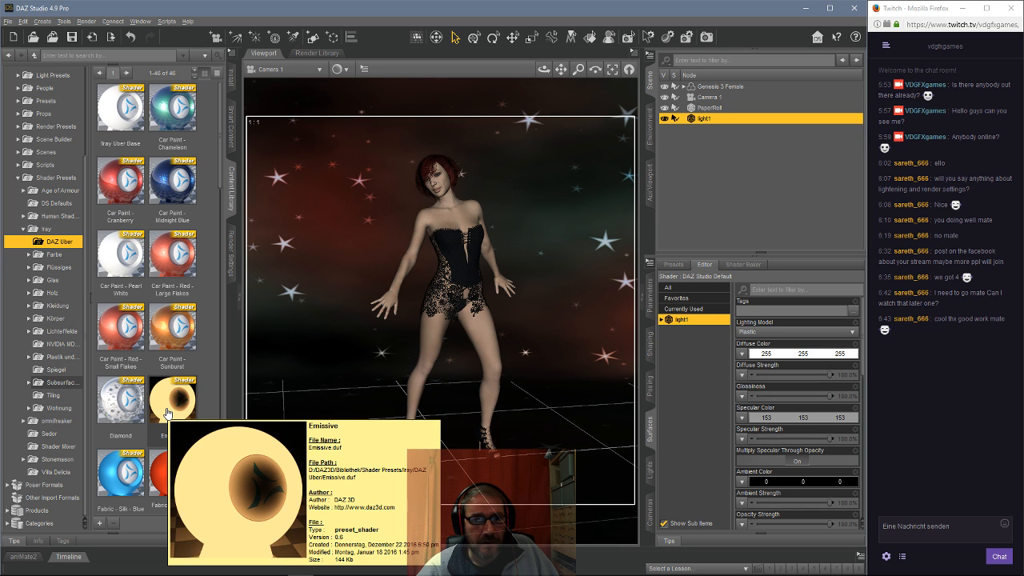
left_click(172, 410)
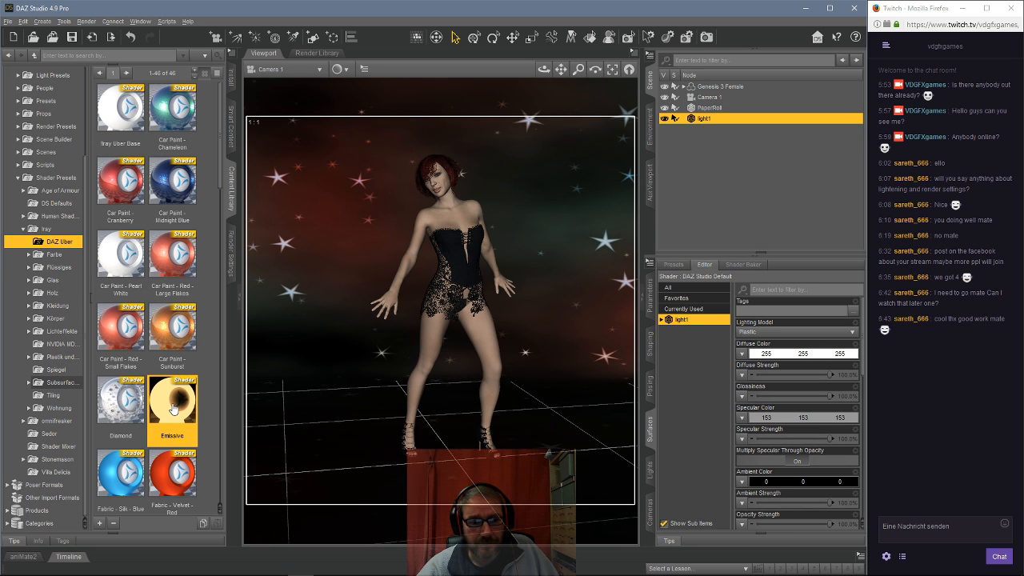
double_click(172, 406)
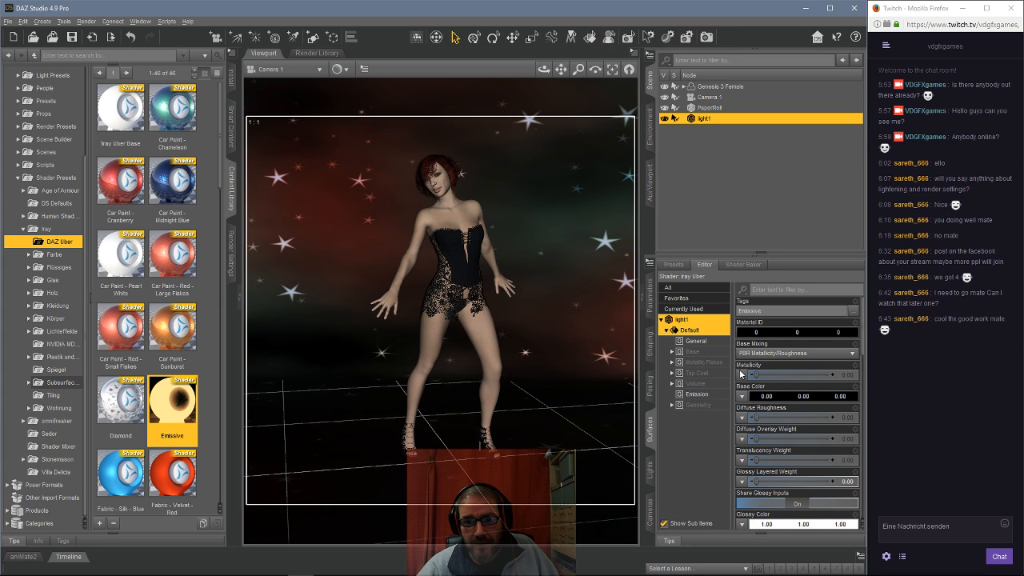
Show light1's Emission settings and switch the viewport to the NVIDIA Iray preview.
left_click(697, 395)
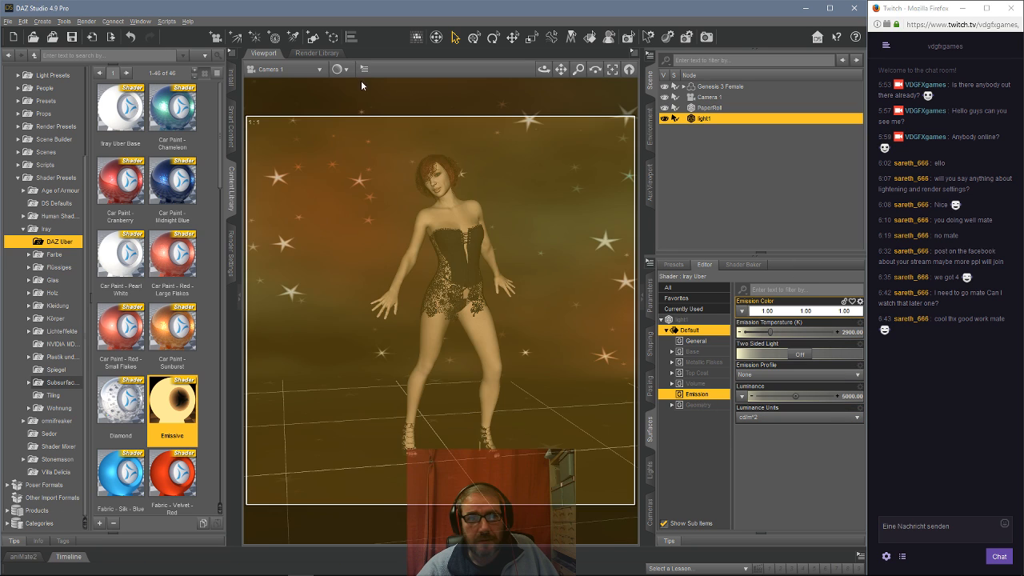
left_click(340, 69)
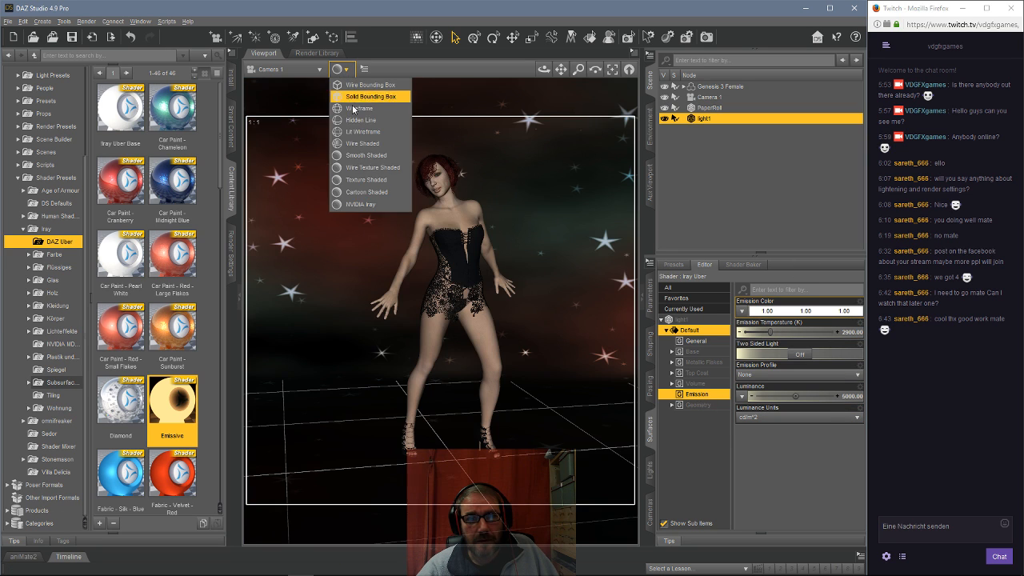
left_click(357, 205)
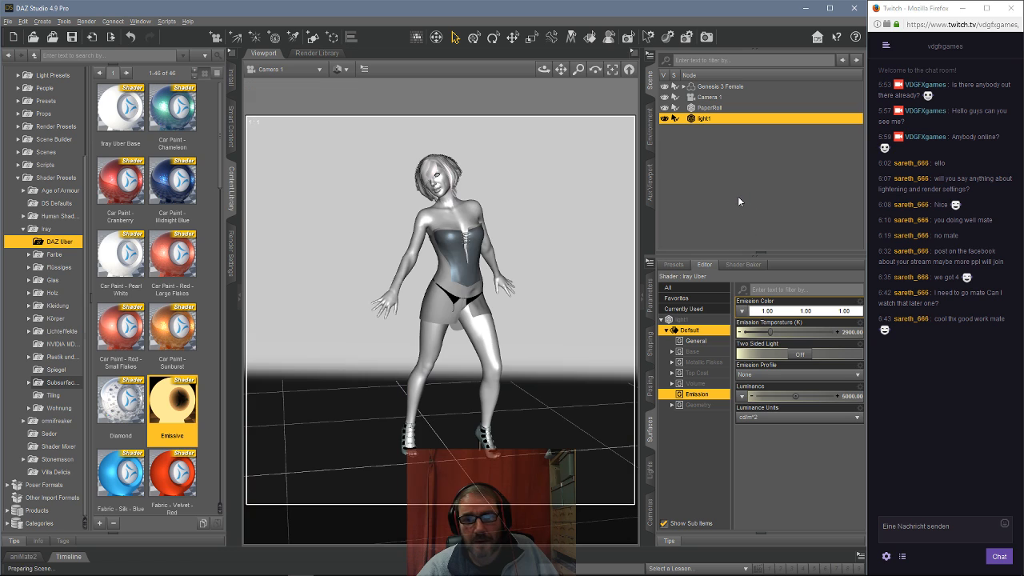
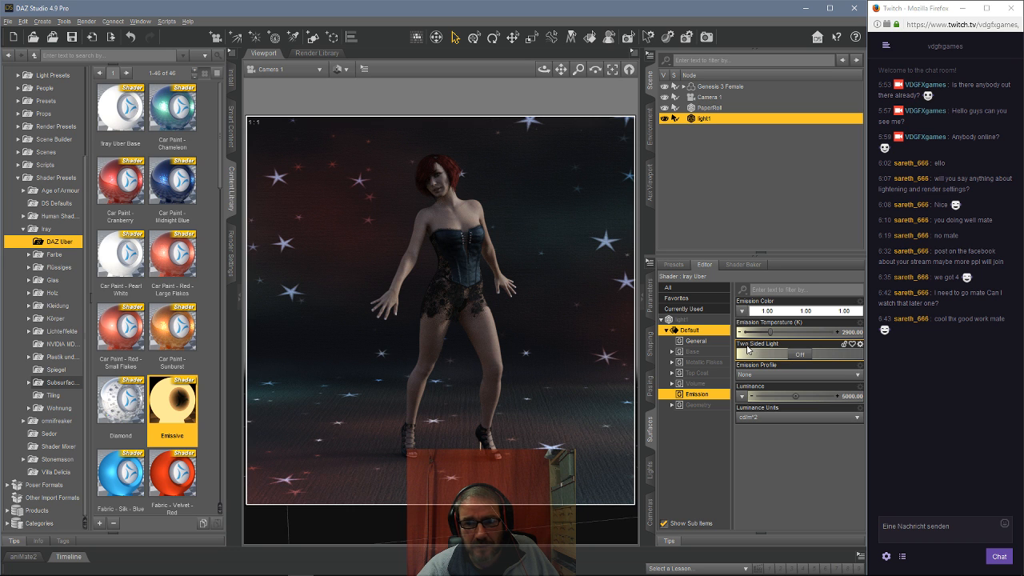
Turn on Two Sided Light for light1 and set its luminance units to kcd/m^2.
left_click(792, 358)
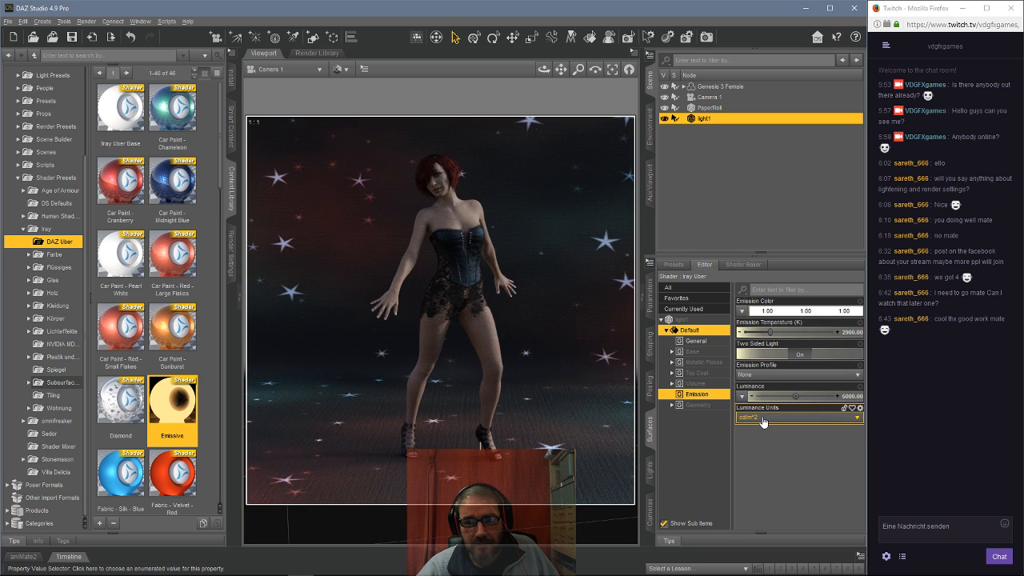
left_click(763, 418)
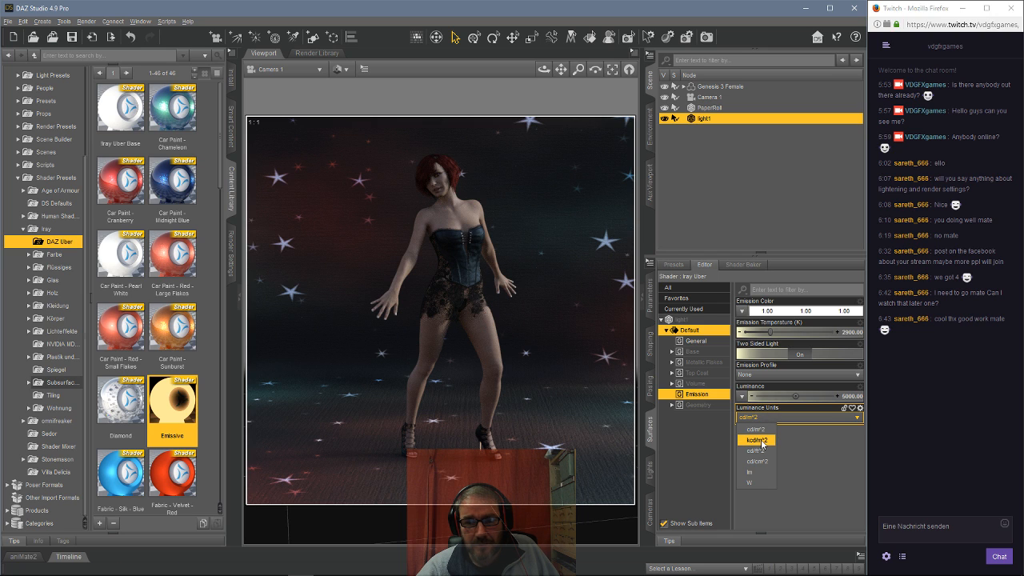
double_click(851, 397)
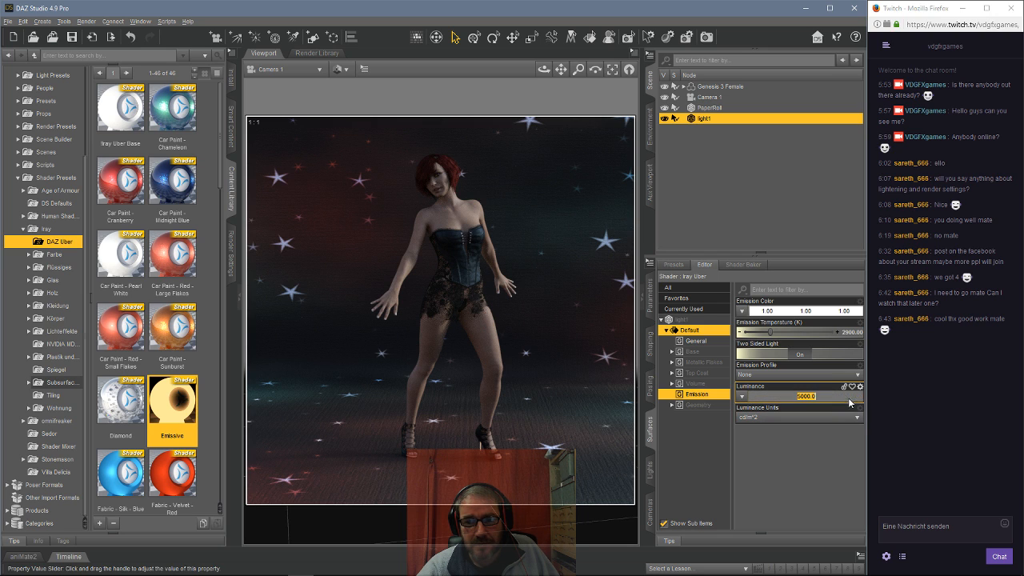
left_click(748, 420)
left_click(765, 418)
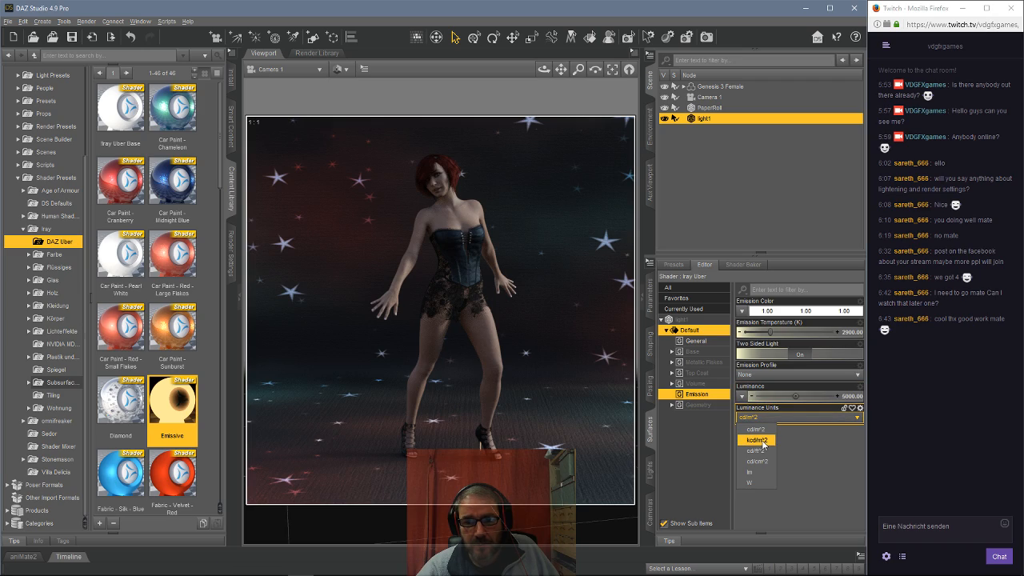
left_click(760, 440)
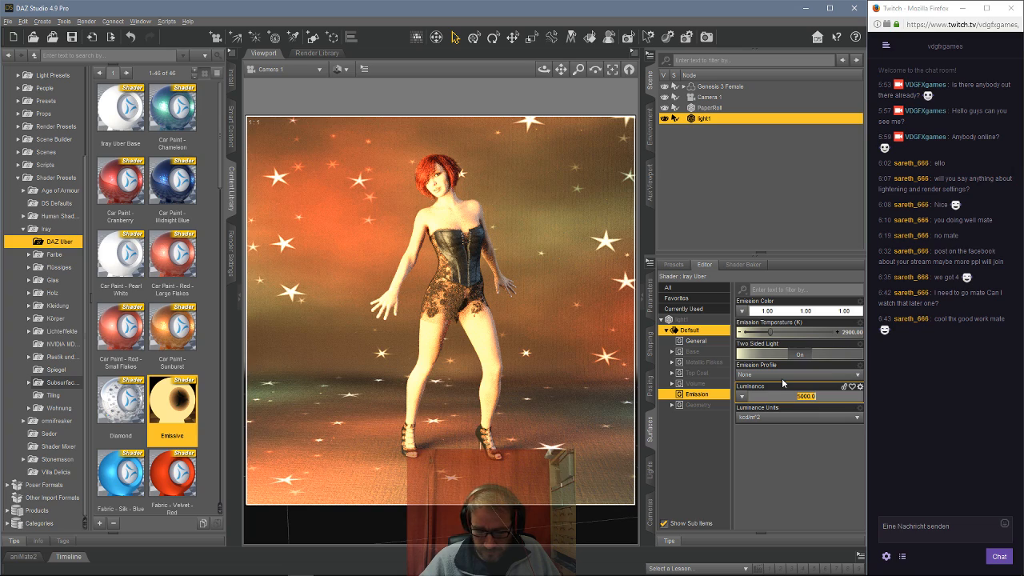
Try a luminance of 200 for light1, then raise it to 300.
type("200")
key("Return")
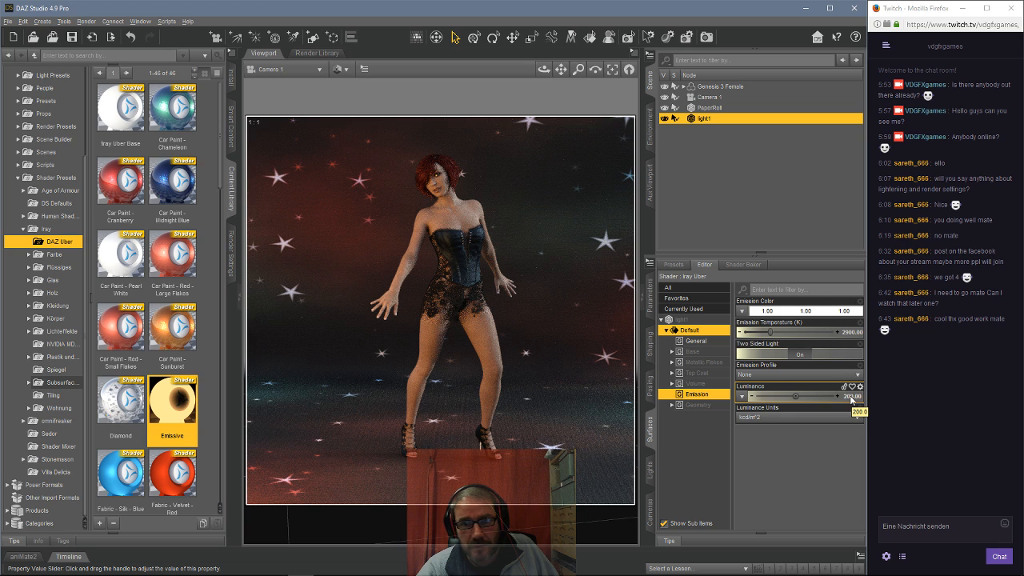
left_click(851, 397)
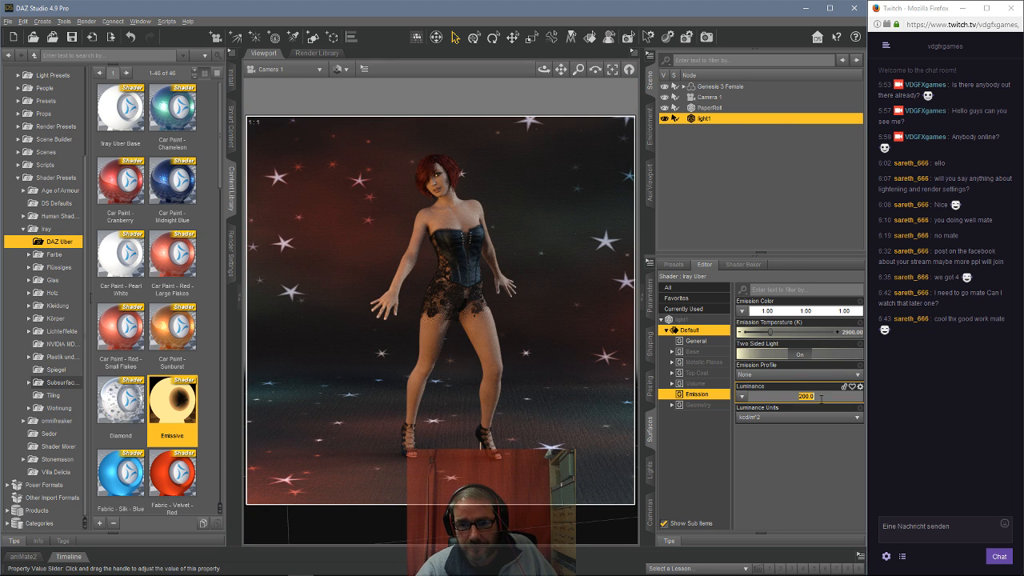
type("300")
key("Return")
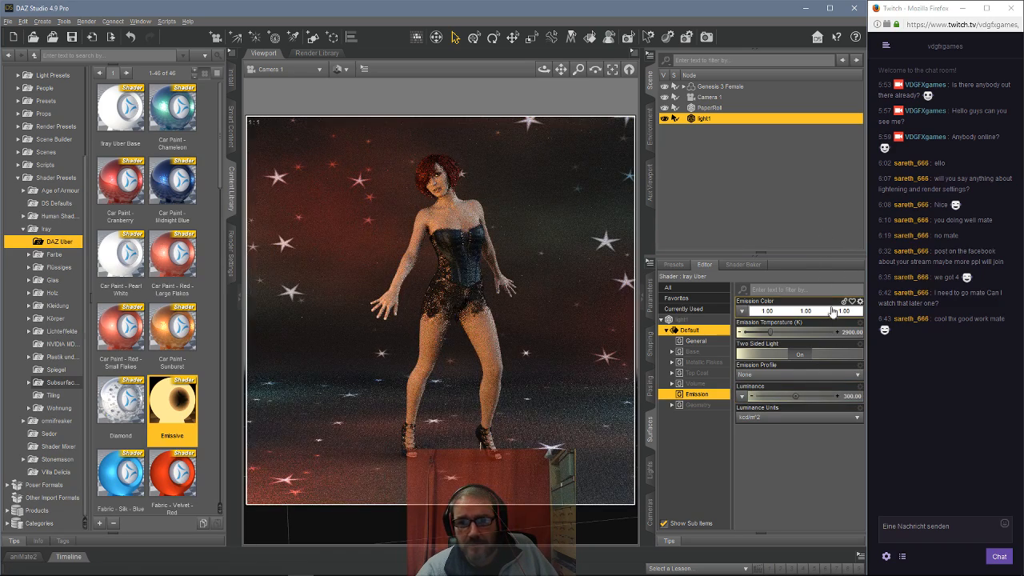
Set light1's emission temperature to 6500 K.
left_click(846, 333)
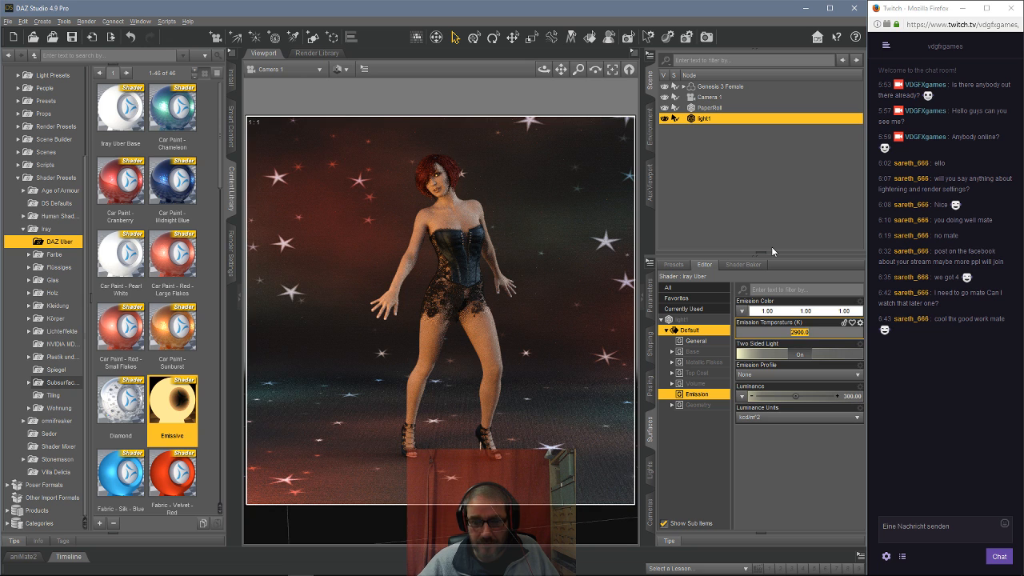
type("6500")
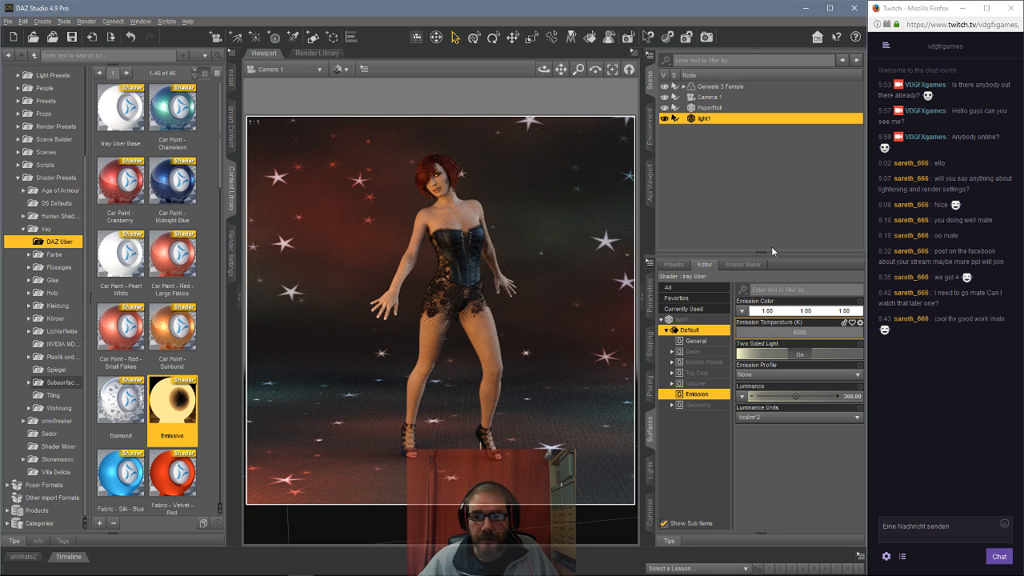
key("Return")
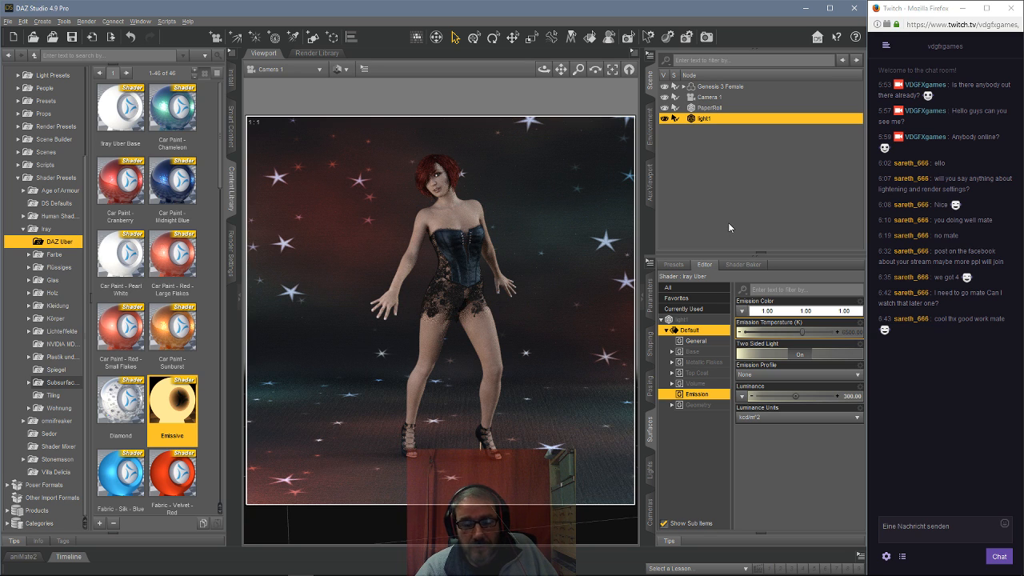
Try a light red emission colour (RGB 255, 147, 147) on light1, then restore it to white.
left_click(788, 314)
left_click(542, 273)
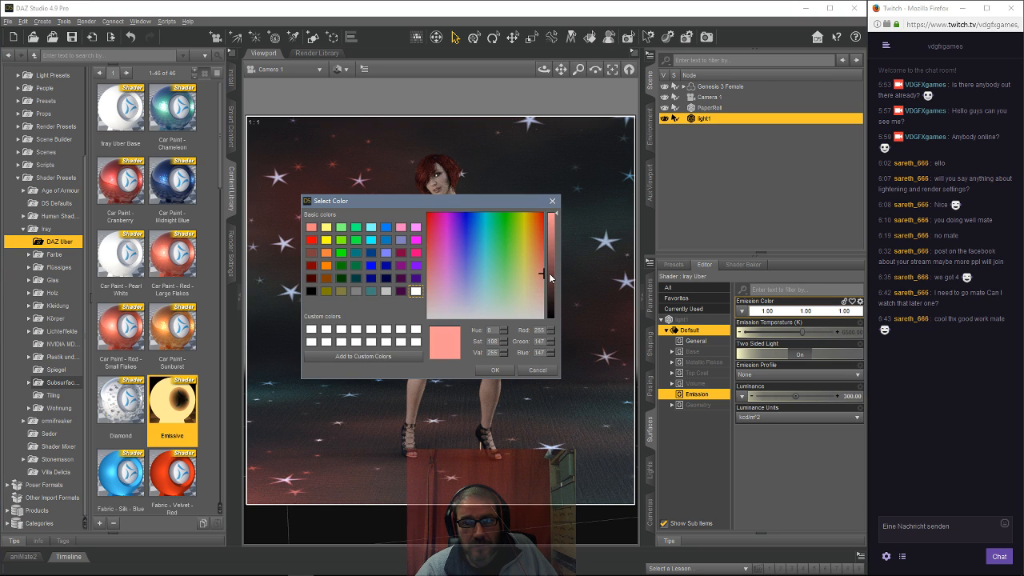
left_click(496, 371)
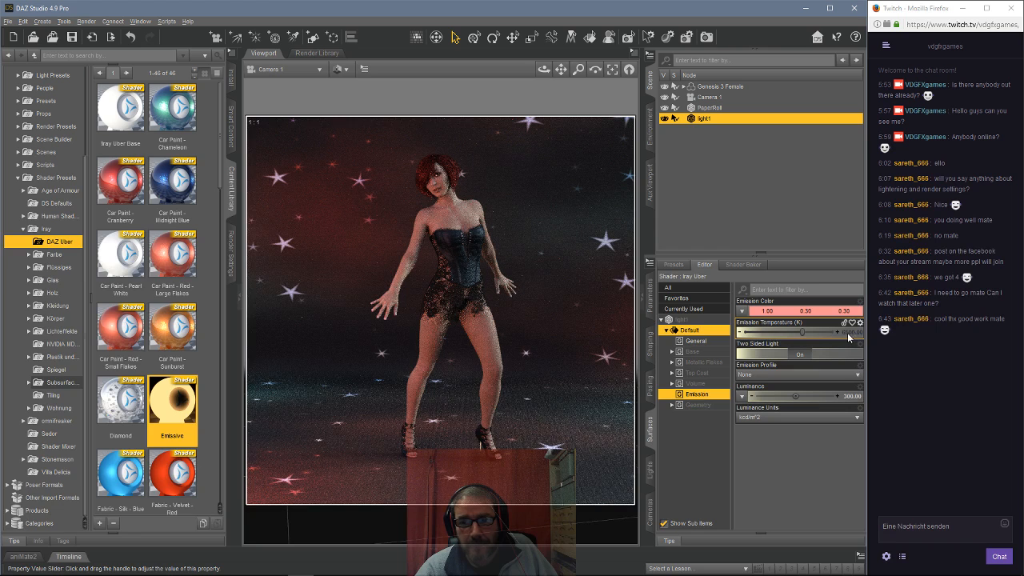
left_click(783, 314)
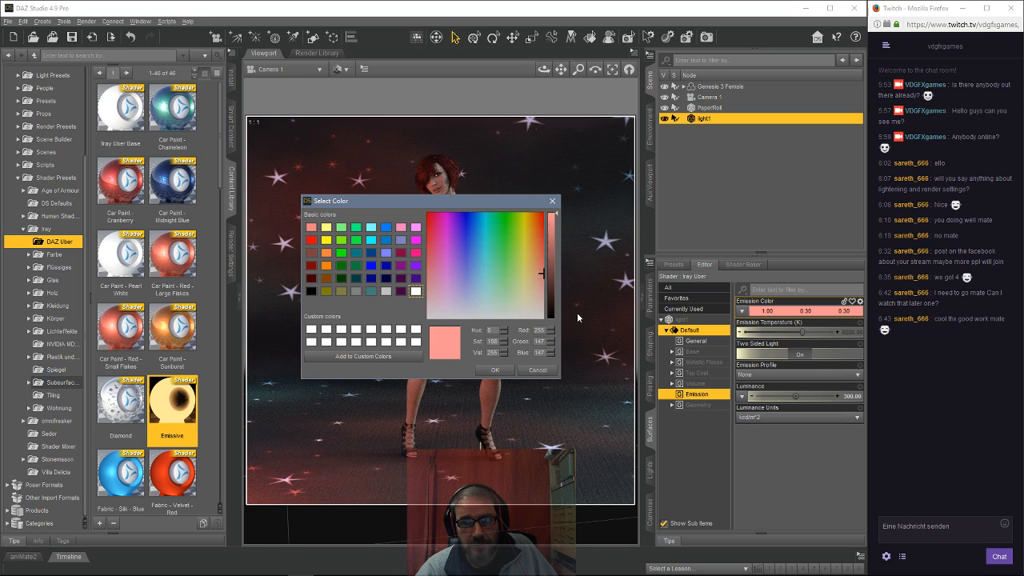
left_click(411, 292)
left_click(495, 369)
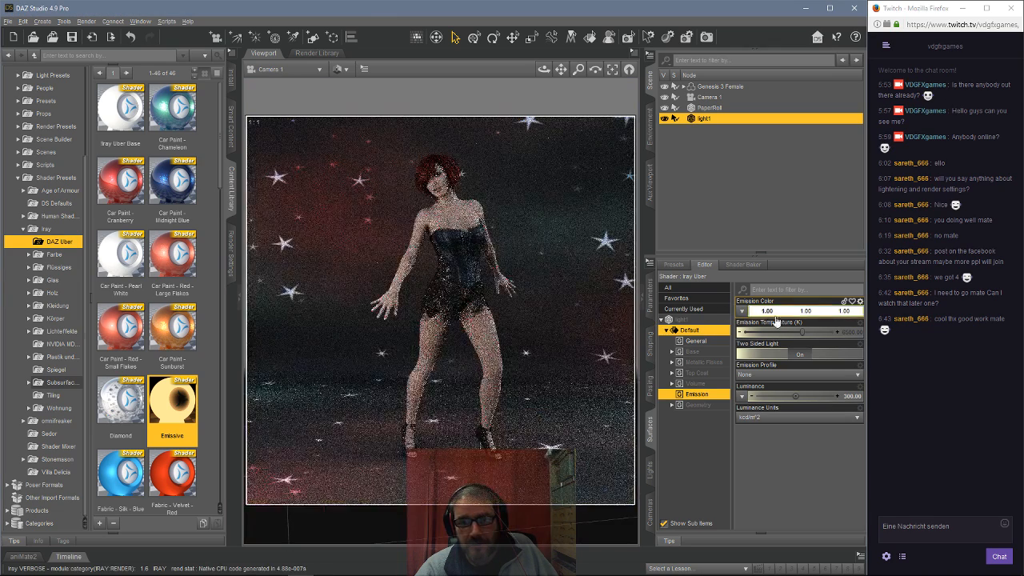
Try an emission temperature of 2500 K on light1, then set it back to 6500 K.
left_click(849, 333)
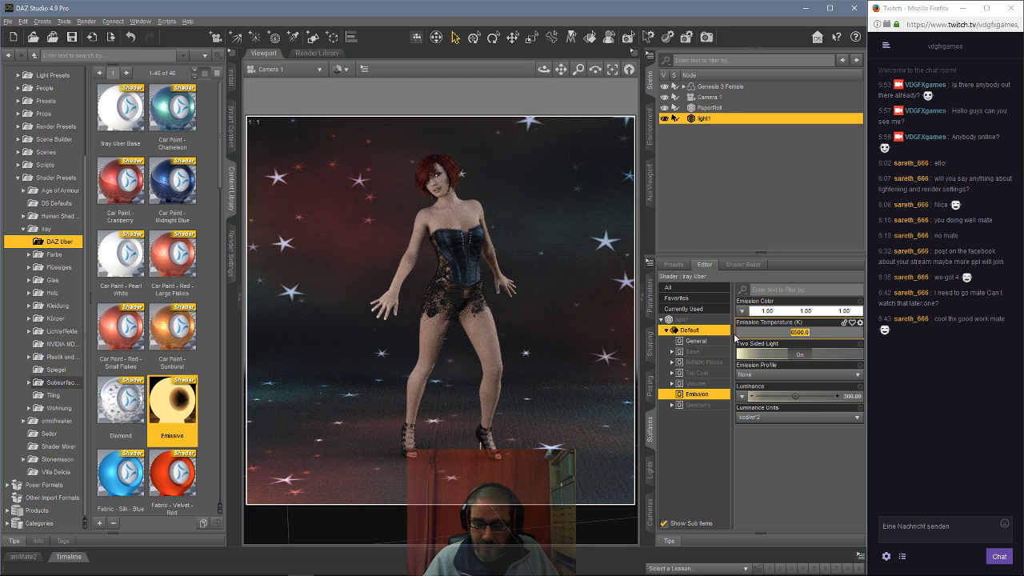
type("2500")
key("Return")
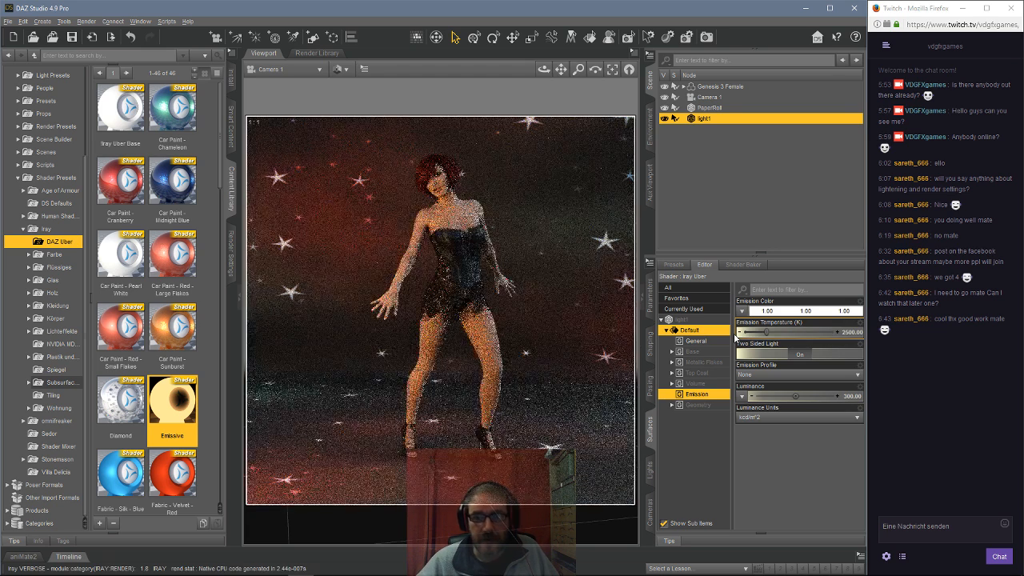
left_click(853, 333)
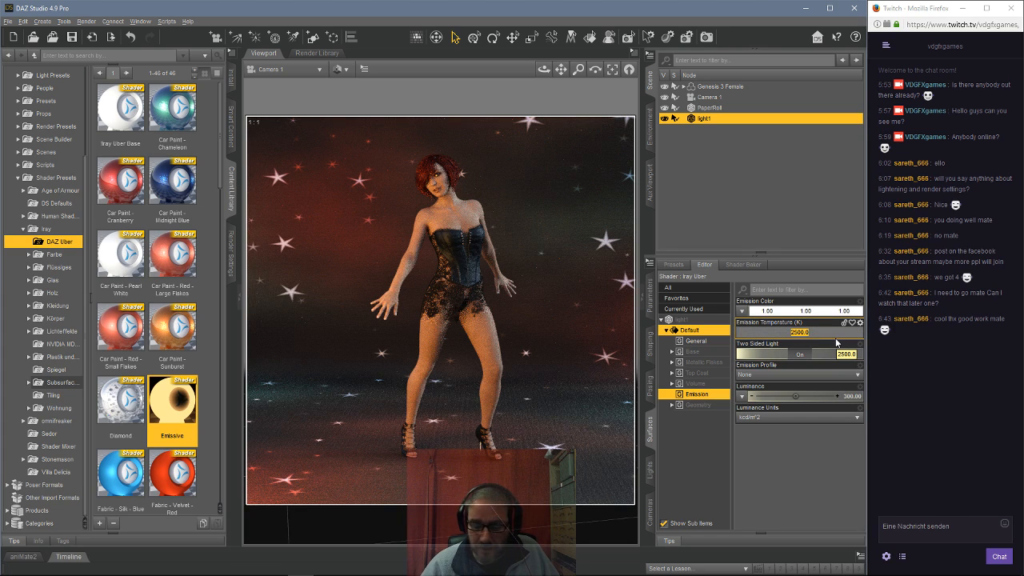
type("6")
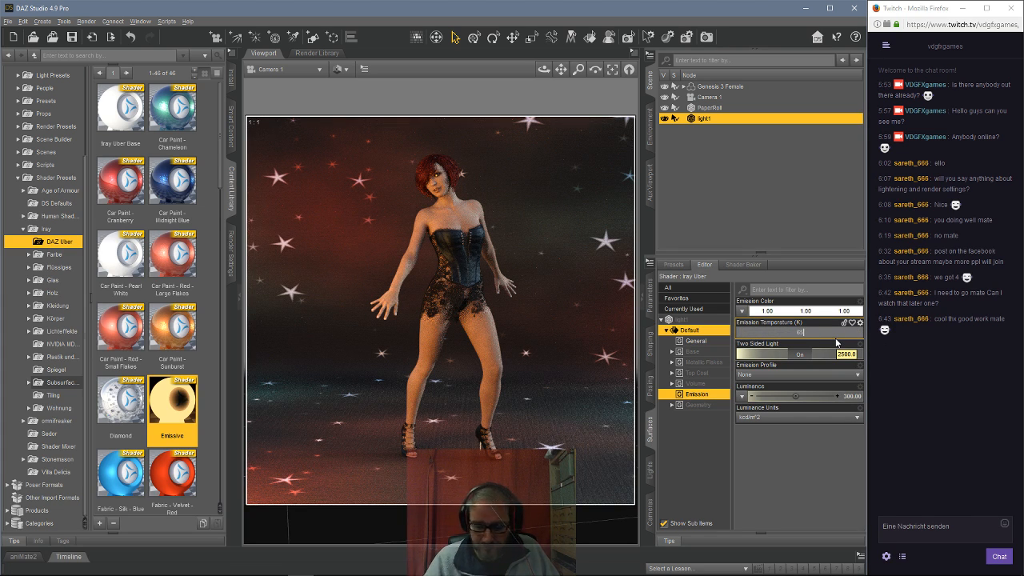
key("Return")
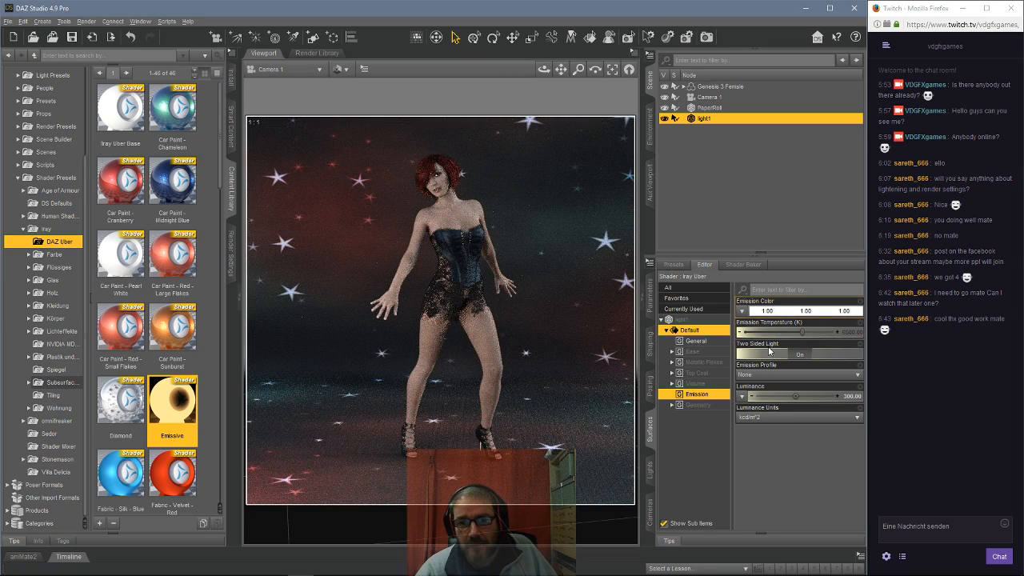
Set light1's emission colour to a pale pink, about RGB 255, 216, 208.
left_click(787, 311)
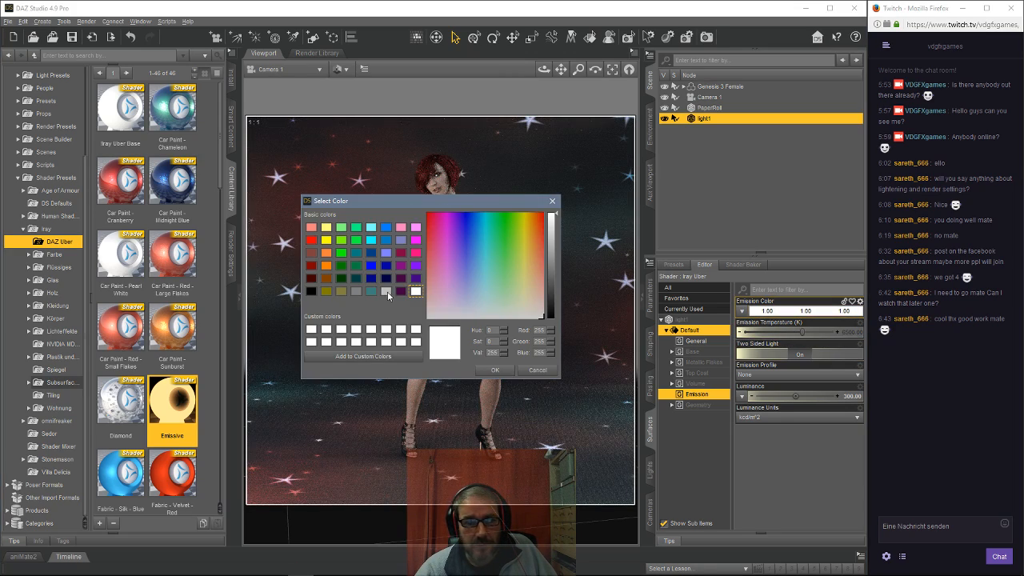
left_click(532, 307)
left_click_drag(532, 306, 537, 304)
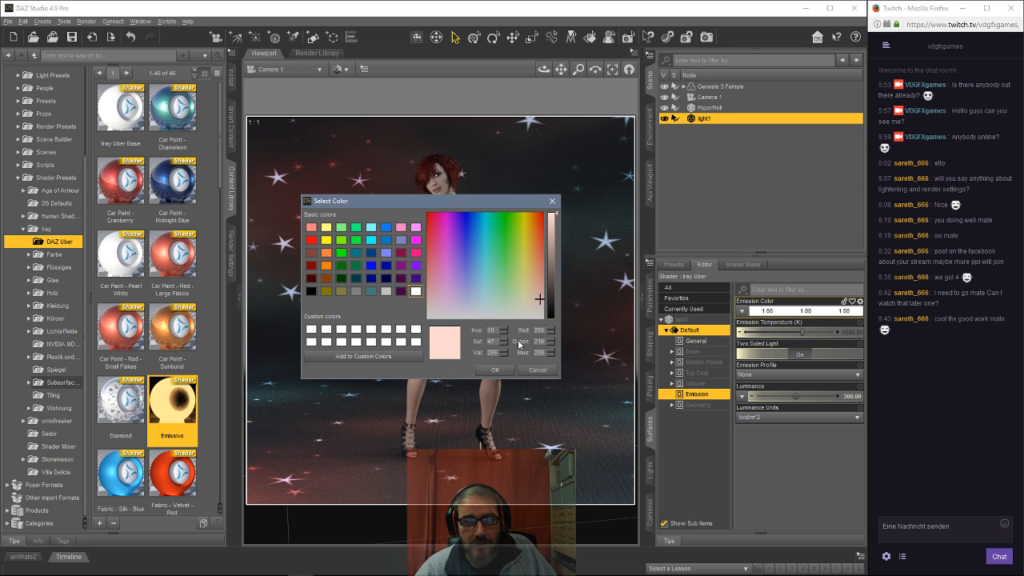
left_click(496, 369)
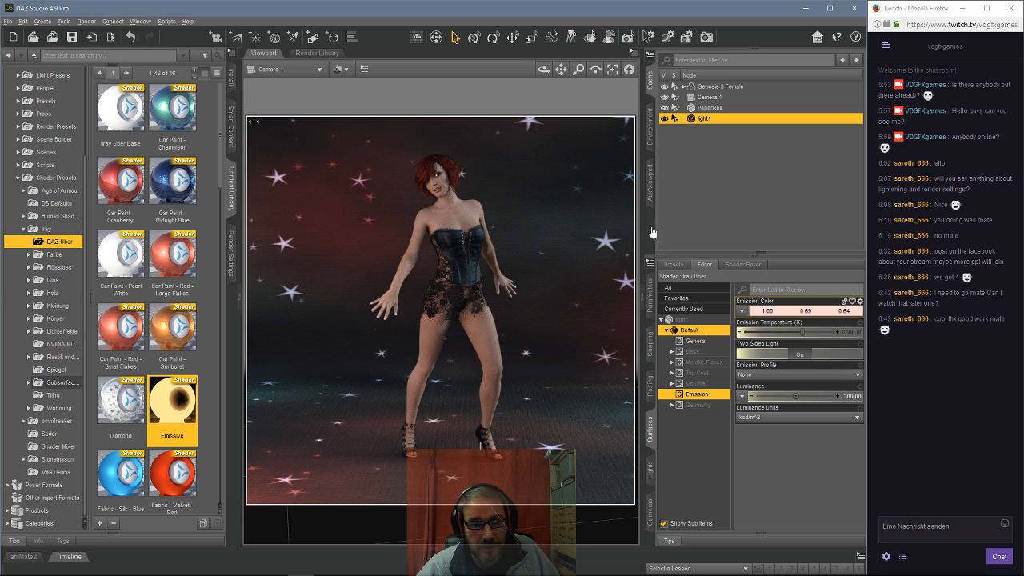
Examine the environment map and dome rotation in the Environment section of the render settings.
left_click(231, 247)
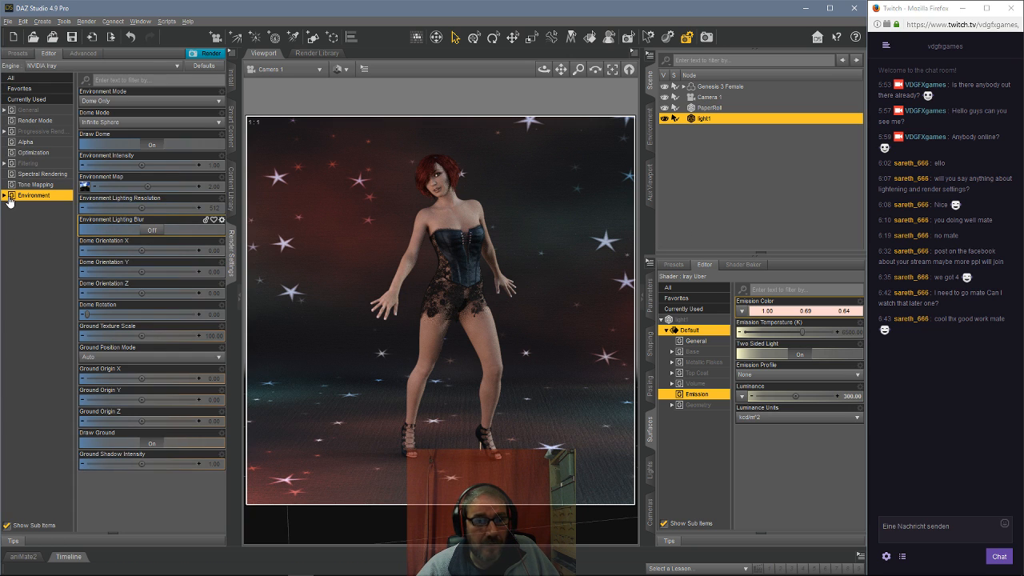
left_click(84, 186)
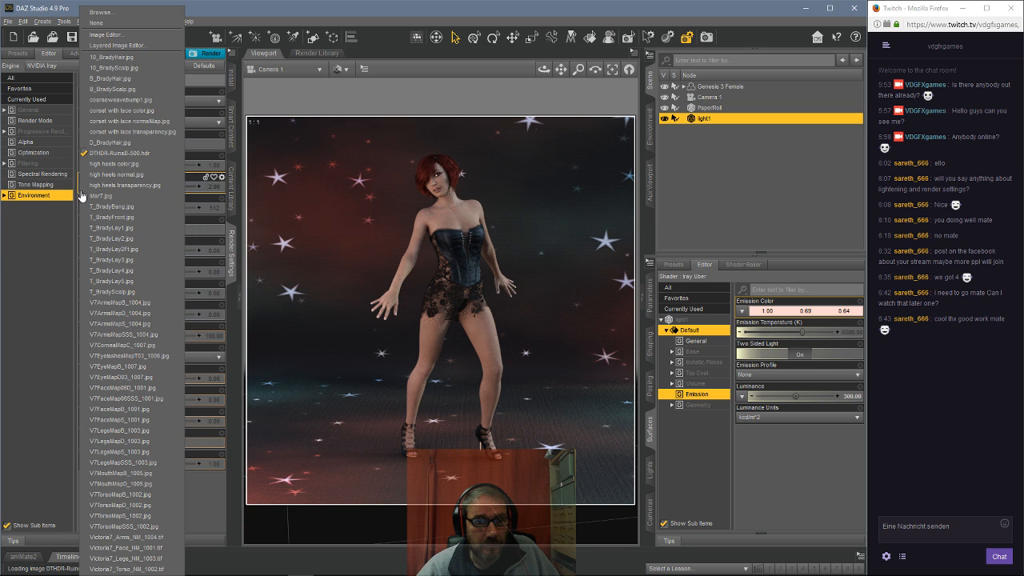
left_click(12, 260)
left_click(20, 198)
mouse_move(85, 189)
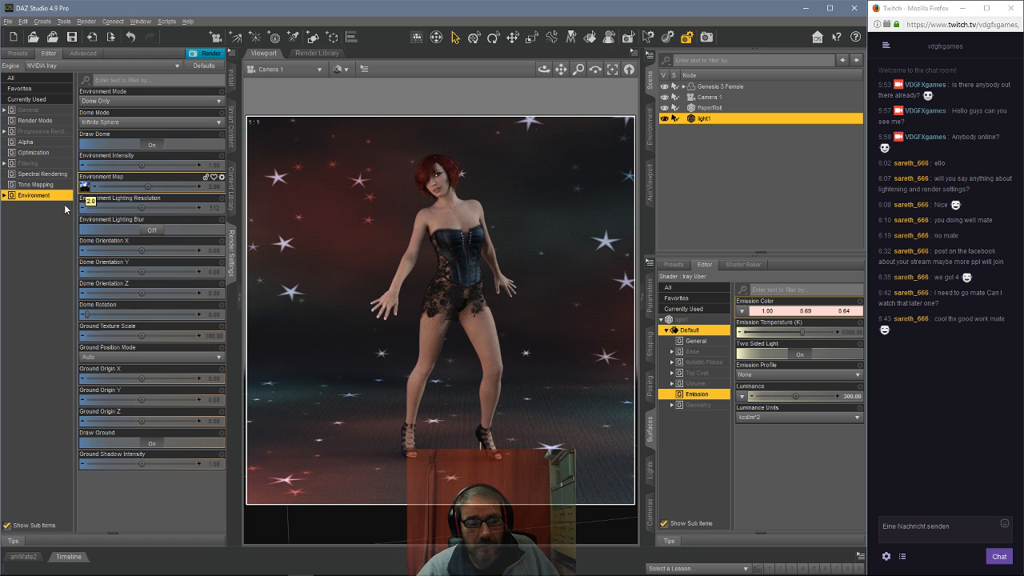
left_click(178, 315)
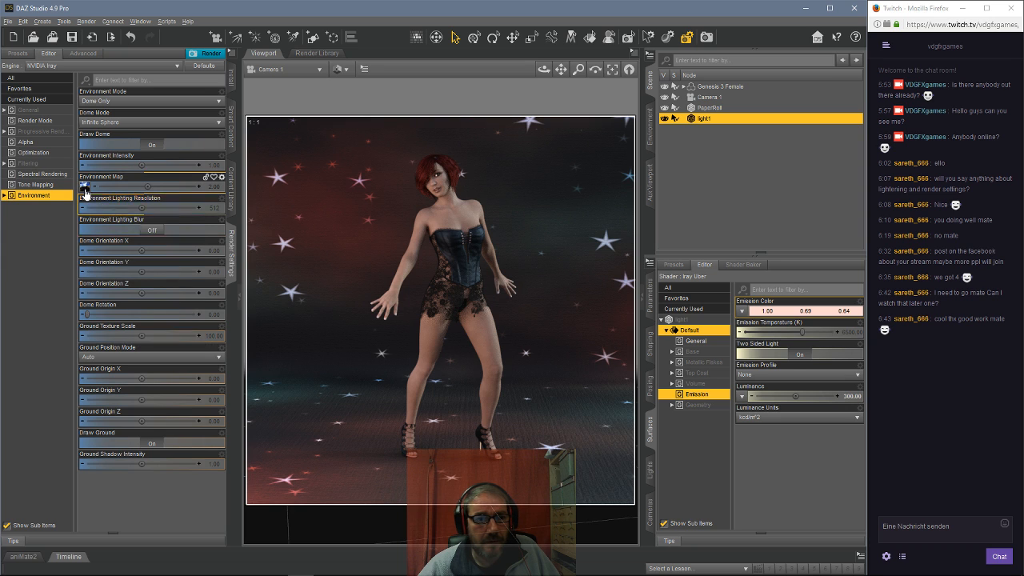
mouse_move(85, 192)
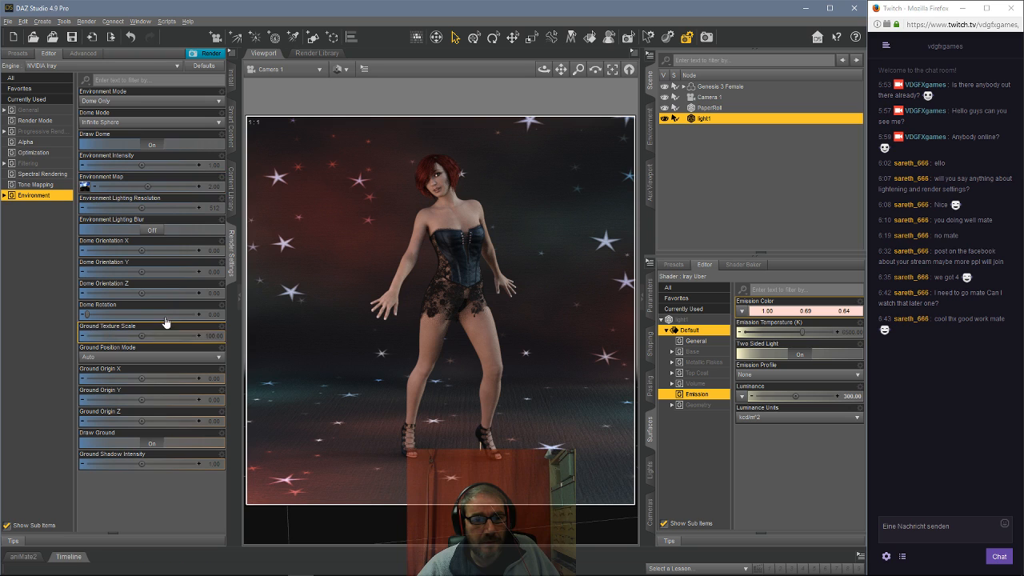
left_click(214, 318)
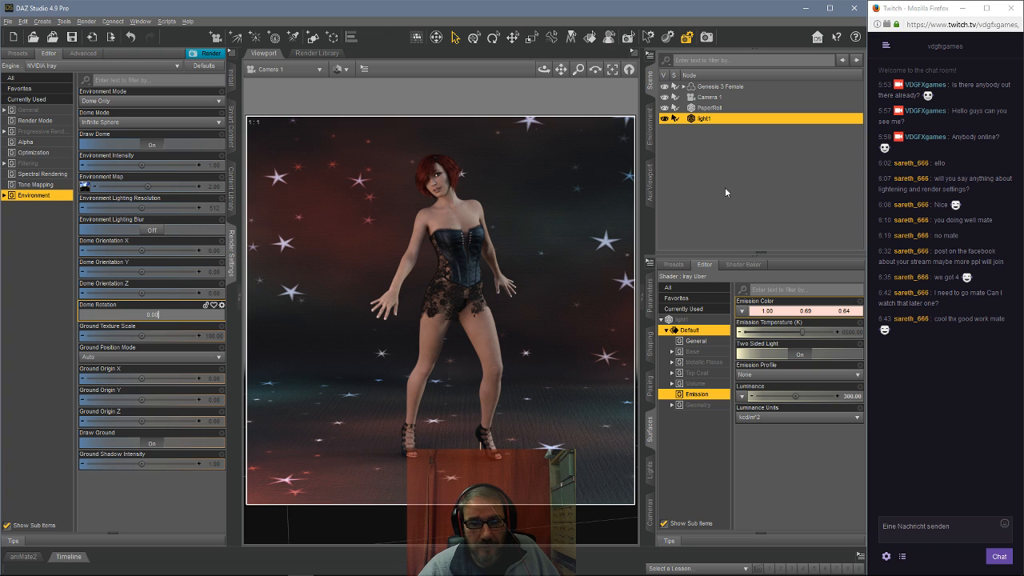
Select the PaperRoll prop, browse the Photo Studio Point and Shoot 2 light presets, and return to the render settings.
left_click(710, 107)
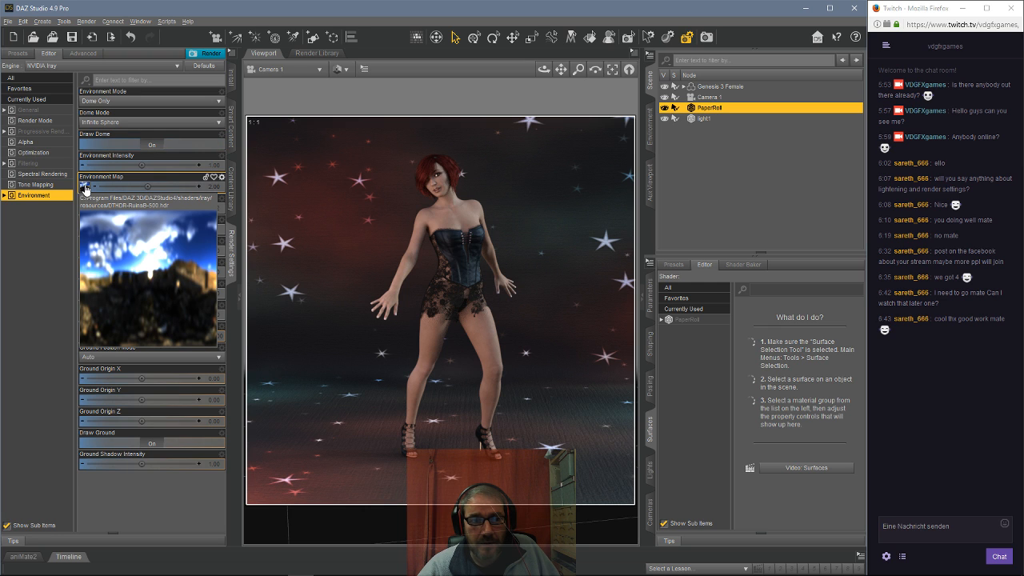
left_click(231, 190)
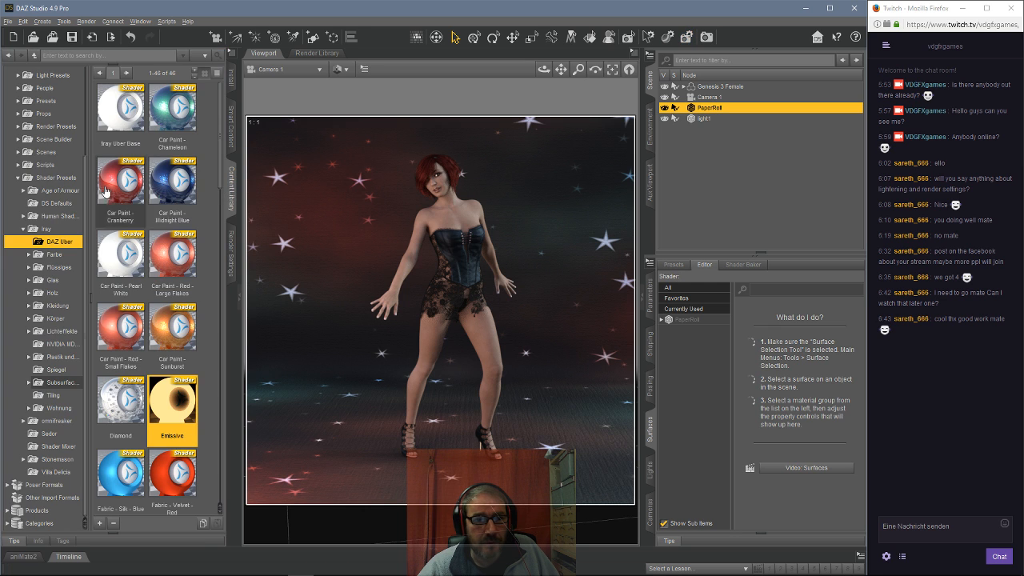
scroll(50, 184, "up", 3)
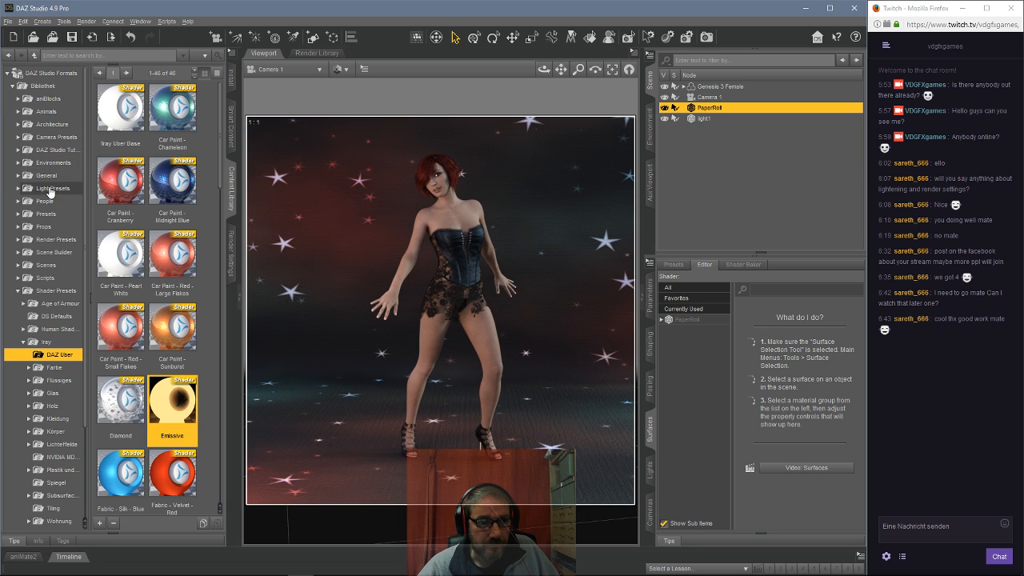
left_click(49, 190)
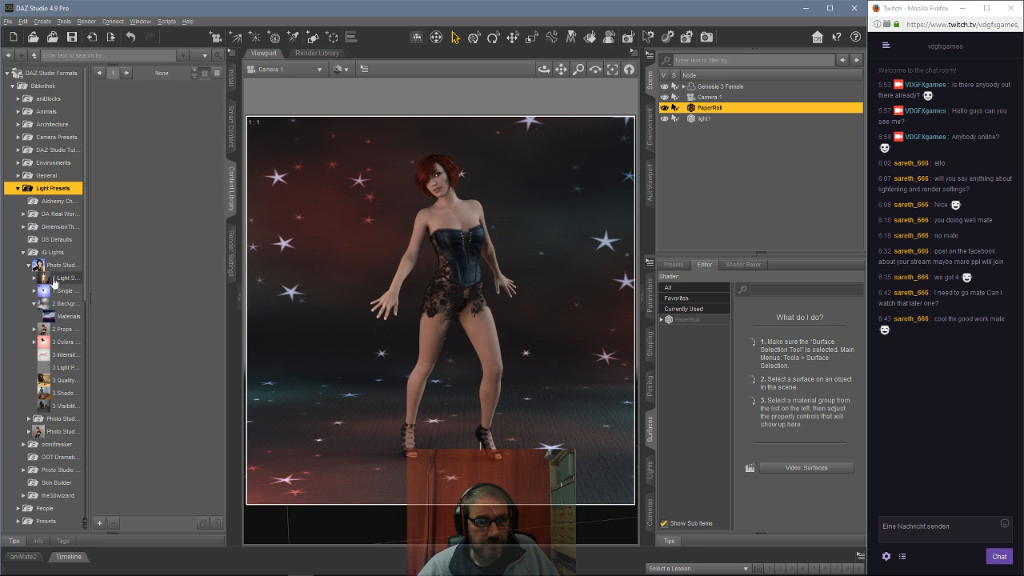
left_click(53, 266)
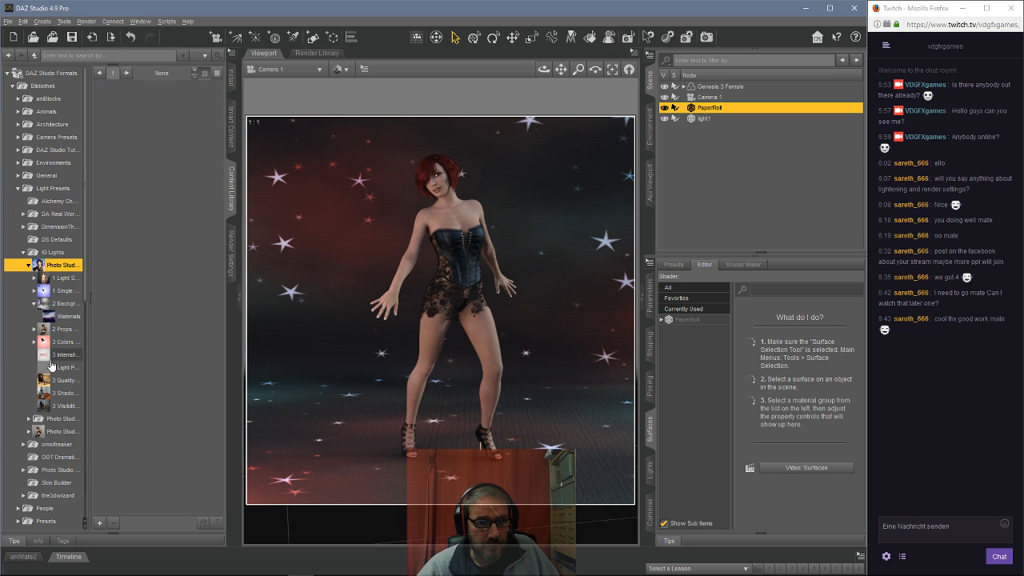
scroll(52, 318, "down", 3)
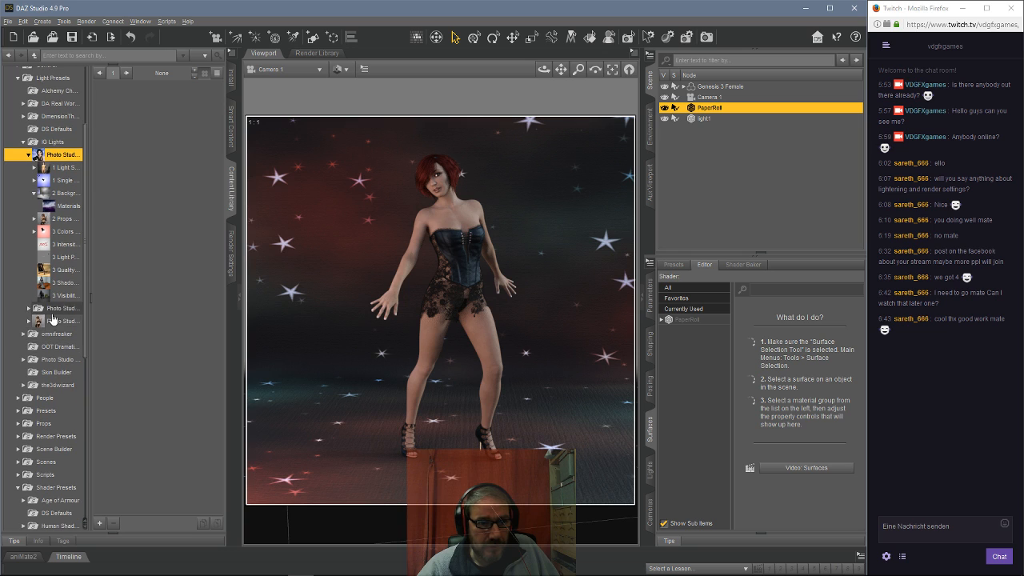
left_click(53, 310)
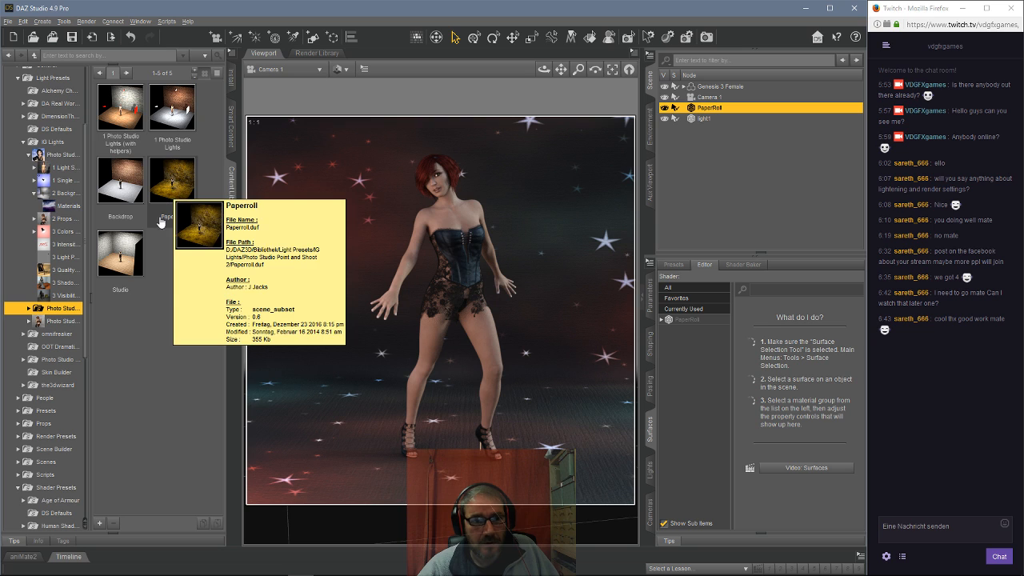
mouse_move(130, 261)
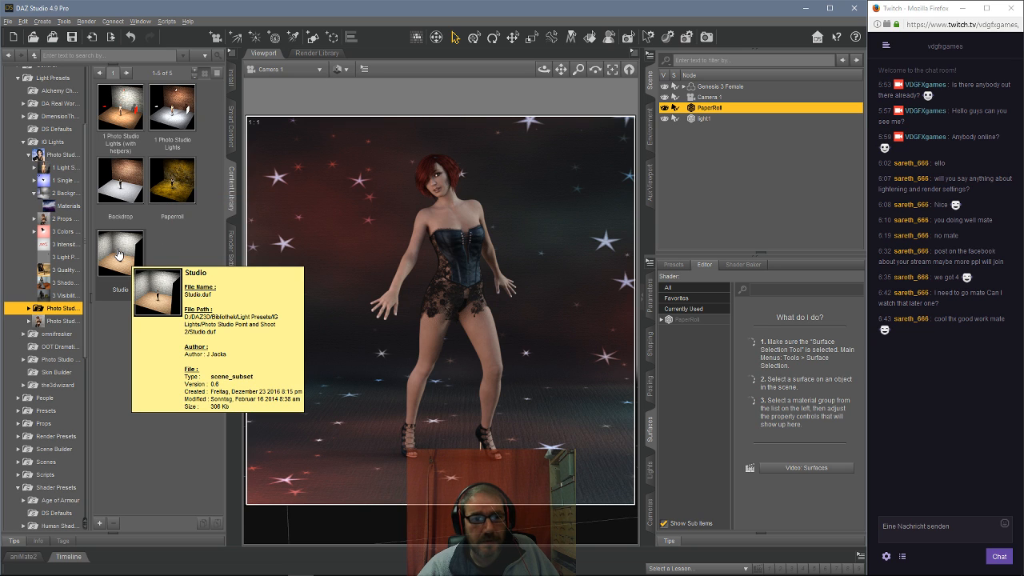
mouse_move(184, 190)
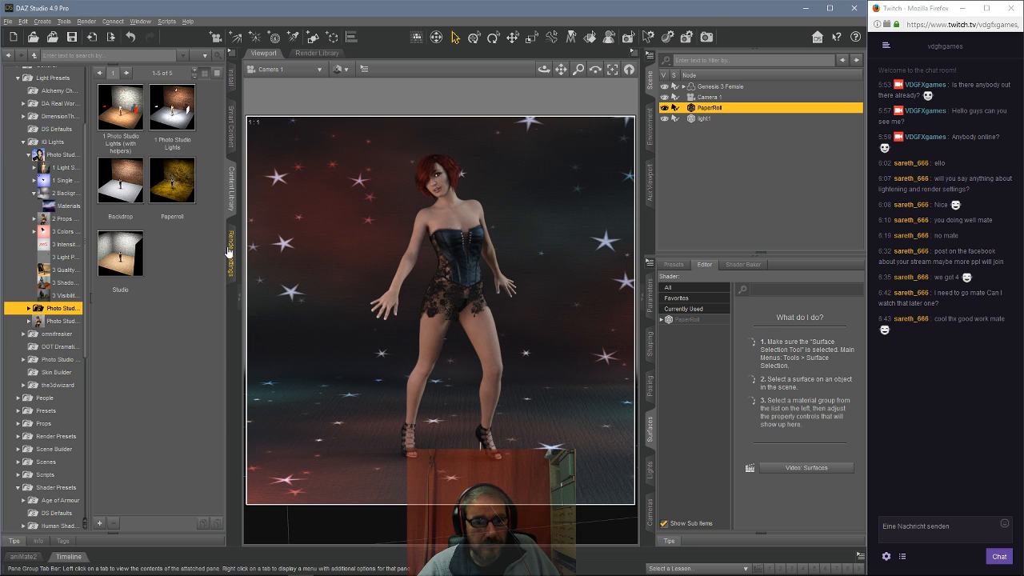
left_click(230, 252)
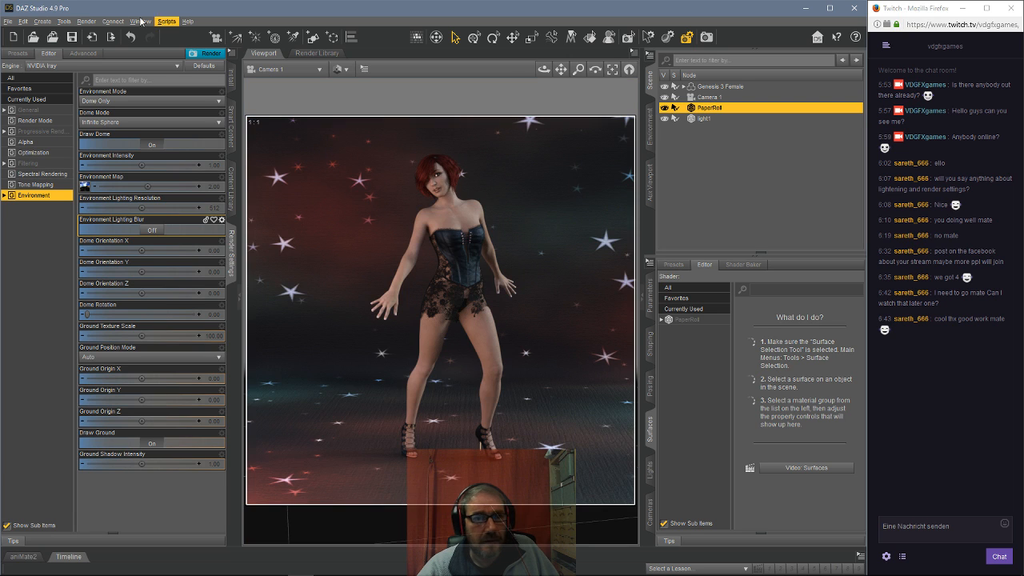
Create a flat 1 m plane primitive at the world center and show the viewport as Texture Shaded.
left_click(42, 22)
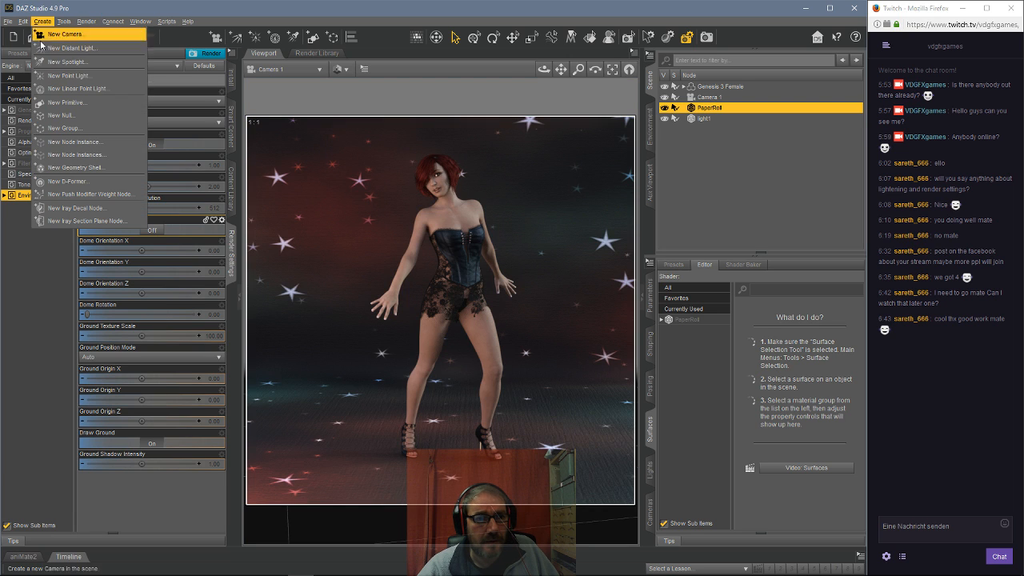
left_click(52, 102)
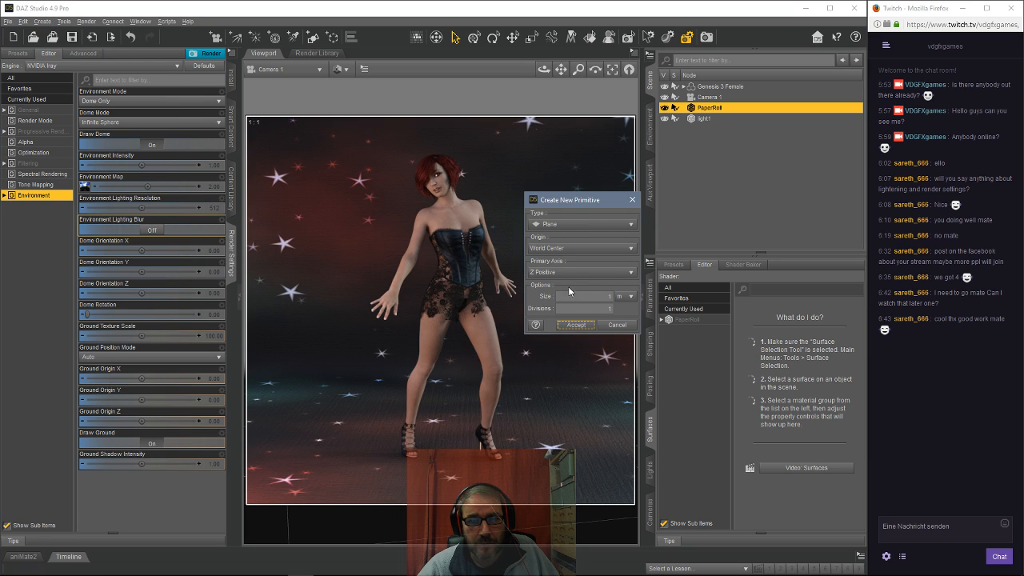
left_click(572, 273)
left_click(572, 253)
left_click(573, 324)
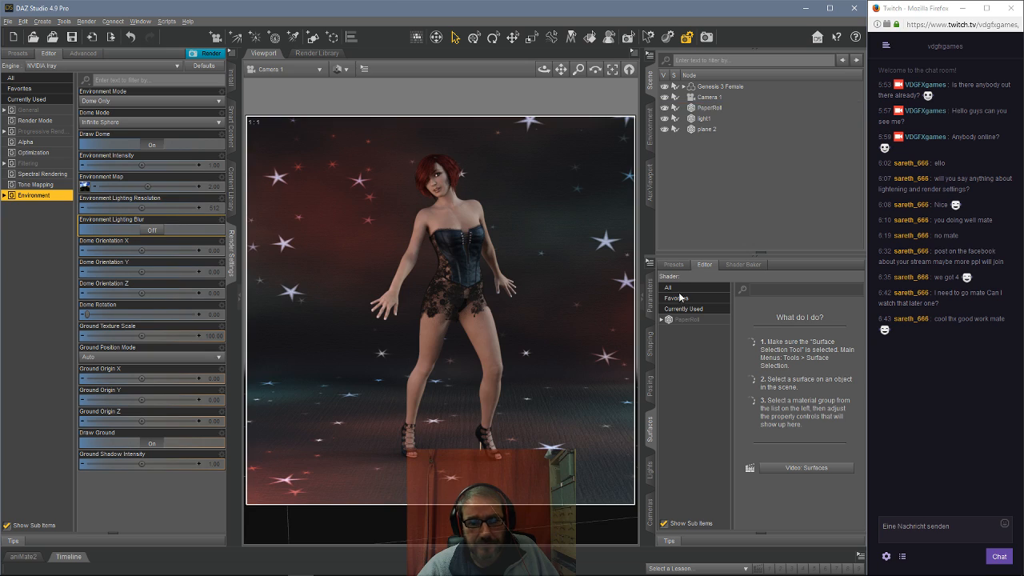
left_click(340, 69)
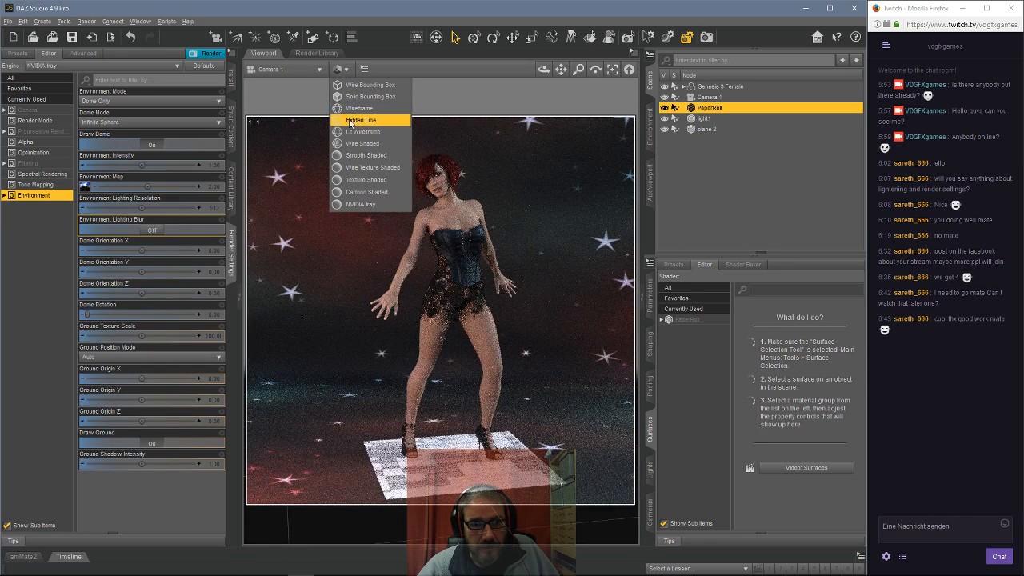
left_click(361, 184)
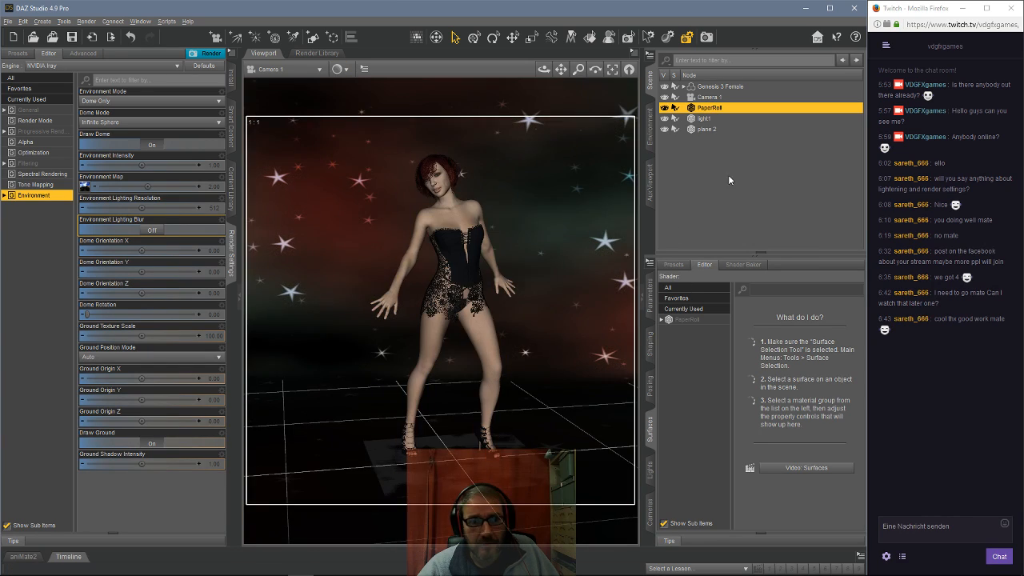
Rename the new plane in the scene list to lighttop.
left_click(708, 129)
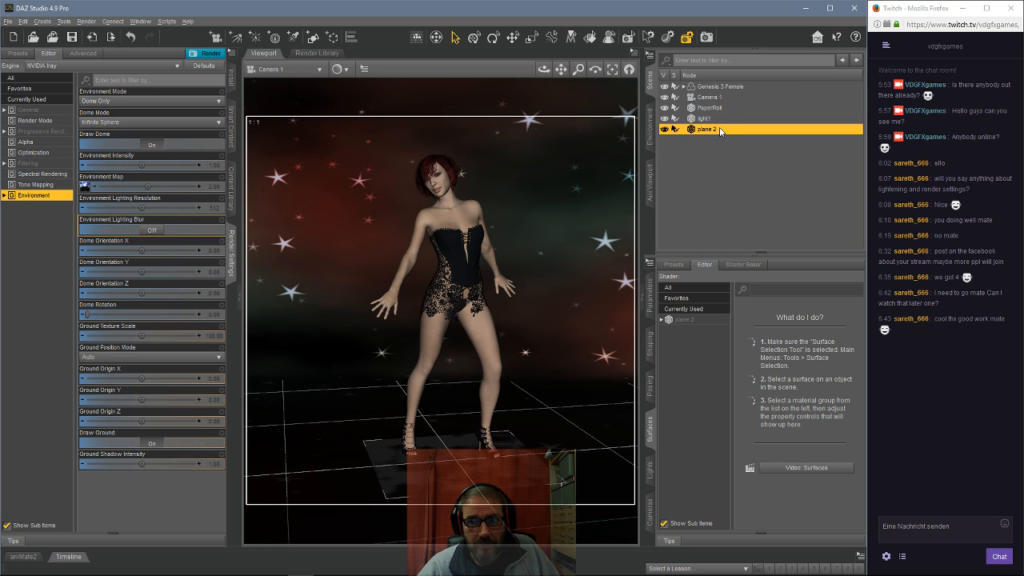
double_click(716, 130)
left_click(714, 129)
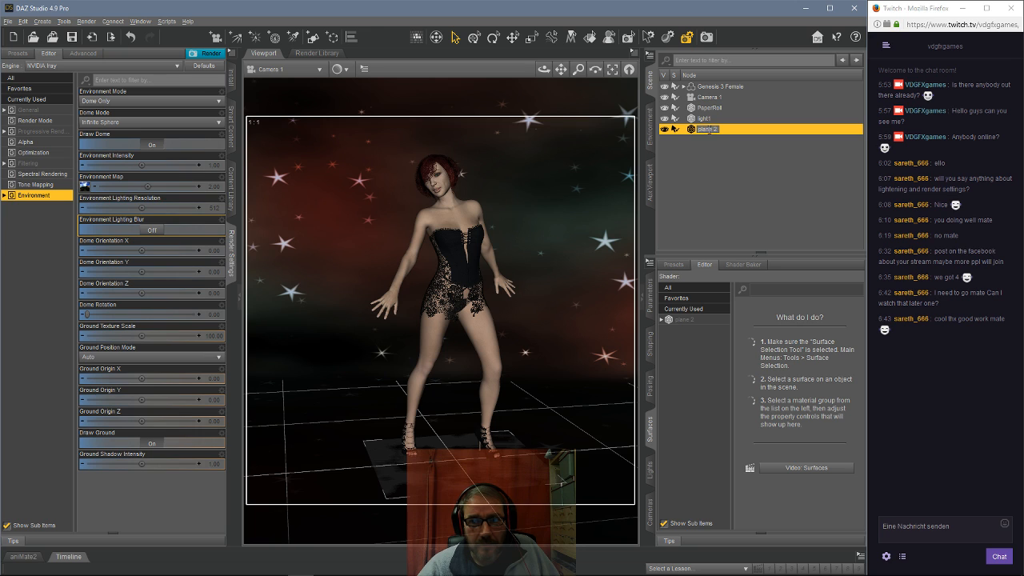
double_click(707, 131)
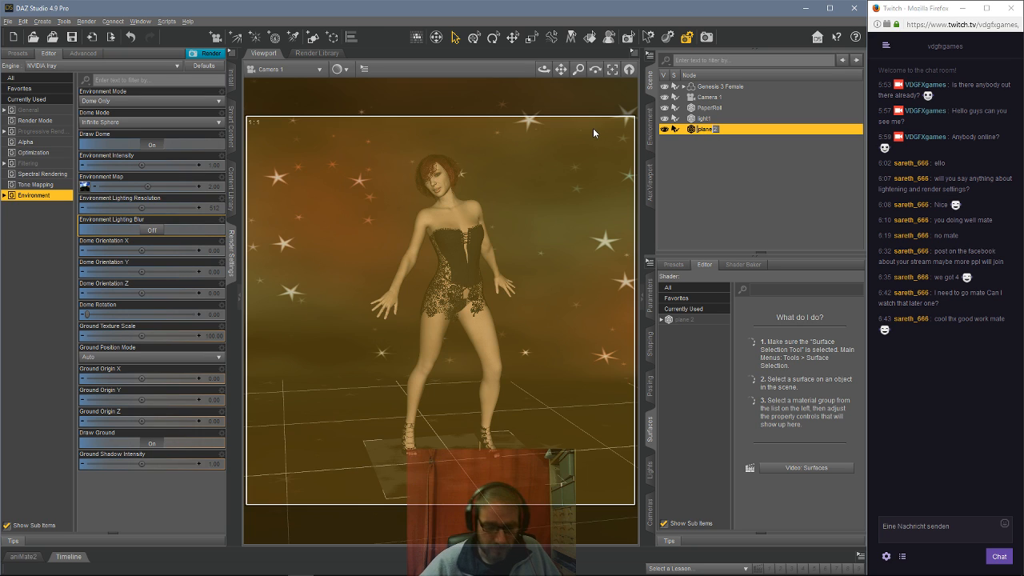
key("BackSpace")
type("lighttop")
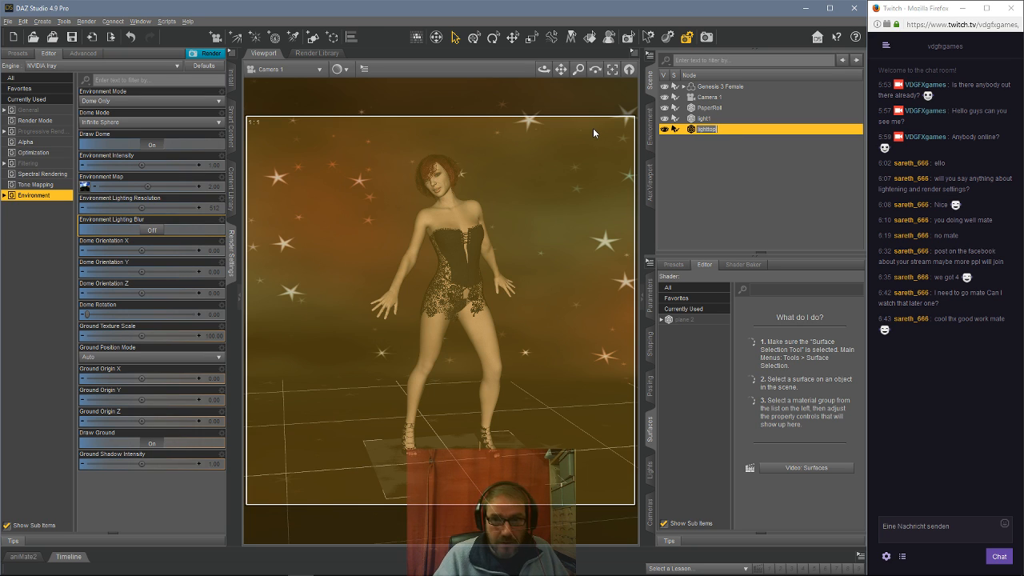
key("Return")
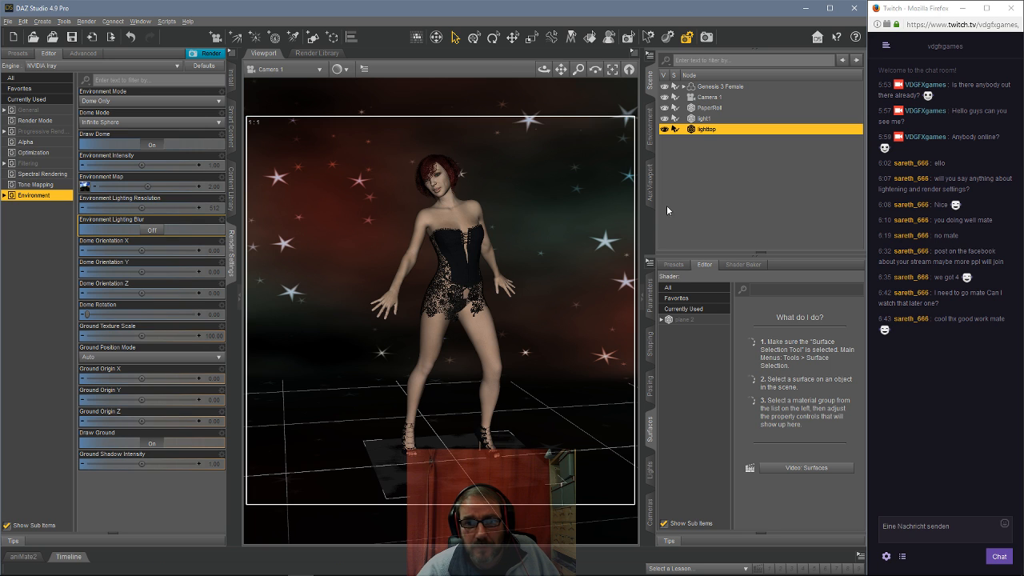
Raise lighttop above the figure to about Y 225, X -14, and tilt it about -2° on X and 12° on Z.
left_click(650, 294)
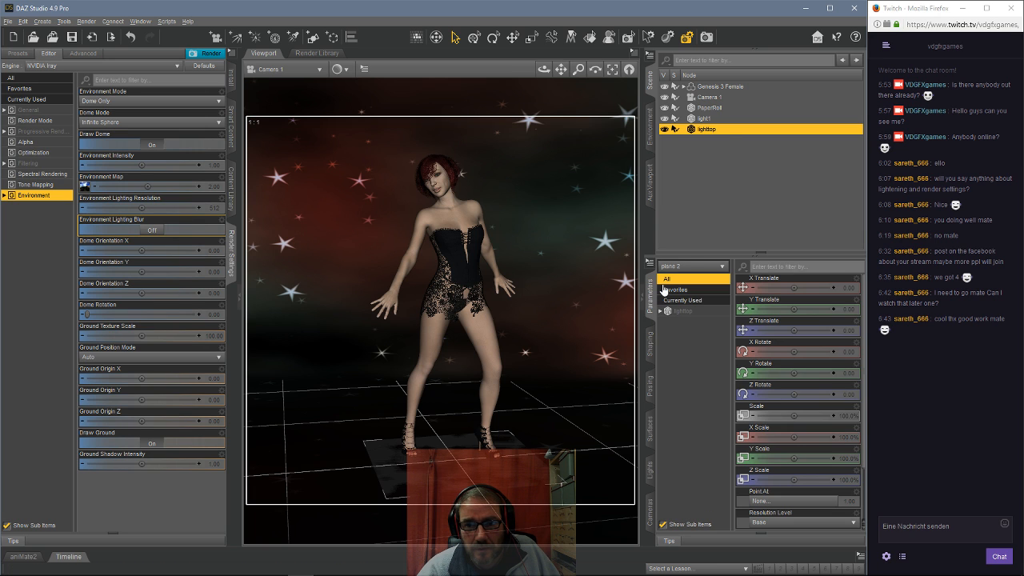
left_click_drag(794, 309, 815, 309)
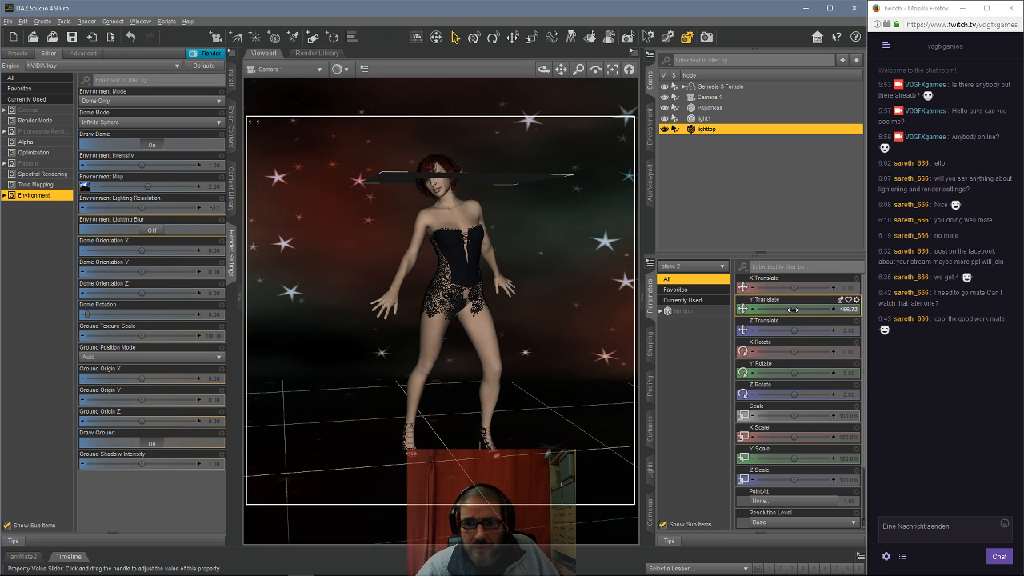
left_click_drag(793, 350, 795, 351)
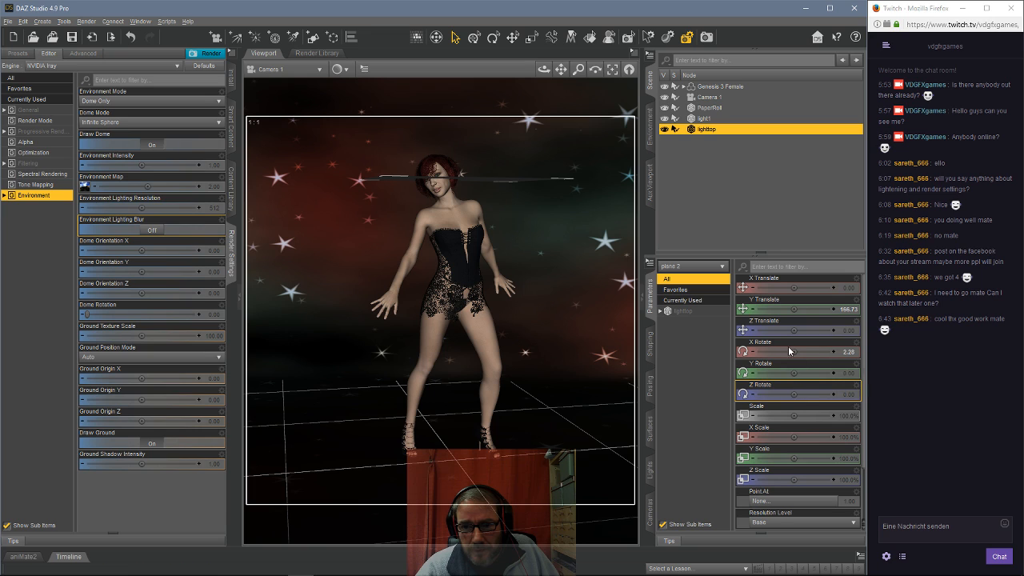
left_click_drag(794, 351, 790, 352)
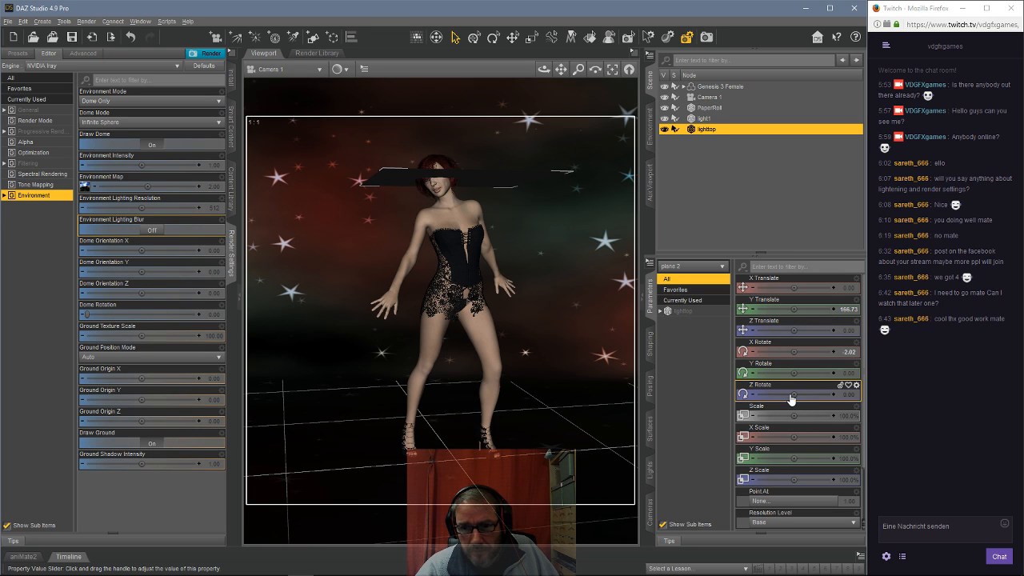
left_click_drag(793, 394, 803, 393)
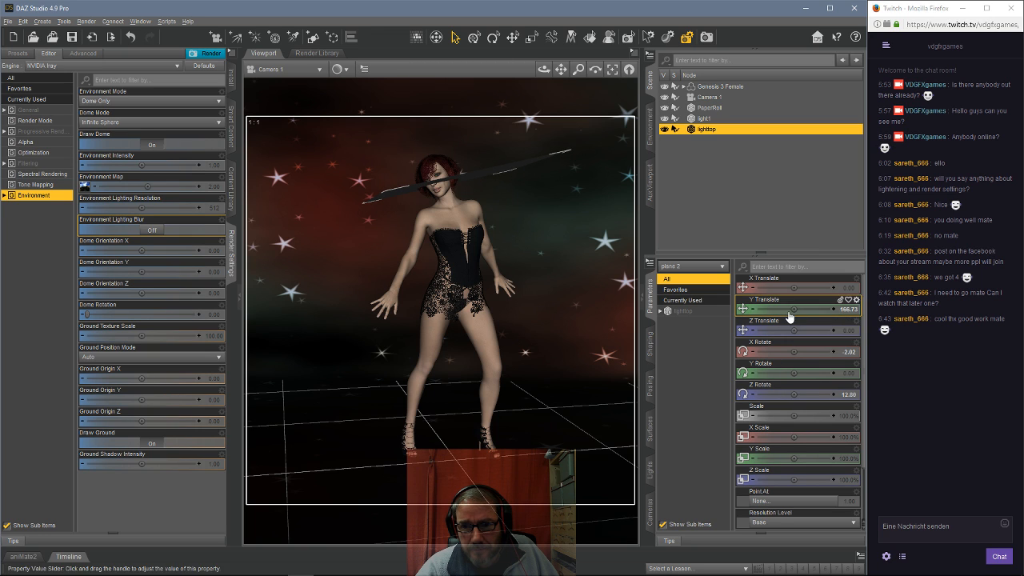
left_click_drag(792, 287, 804, 308)
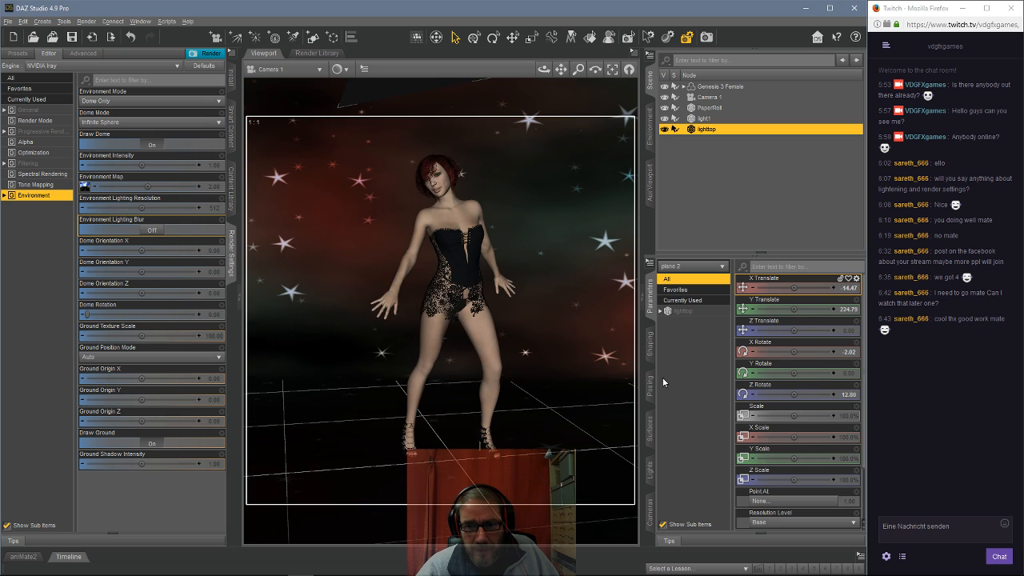
Apply the Iray Emissive shader to the surface of the lighttop plane.
left_click(651, 424)
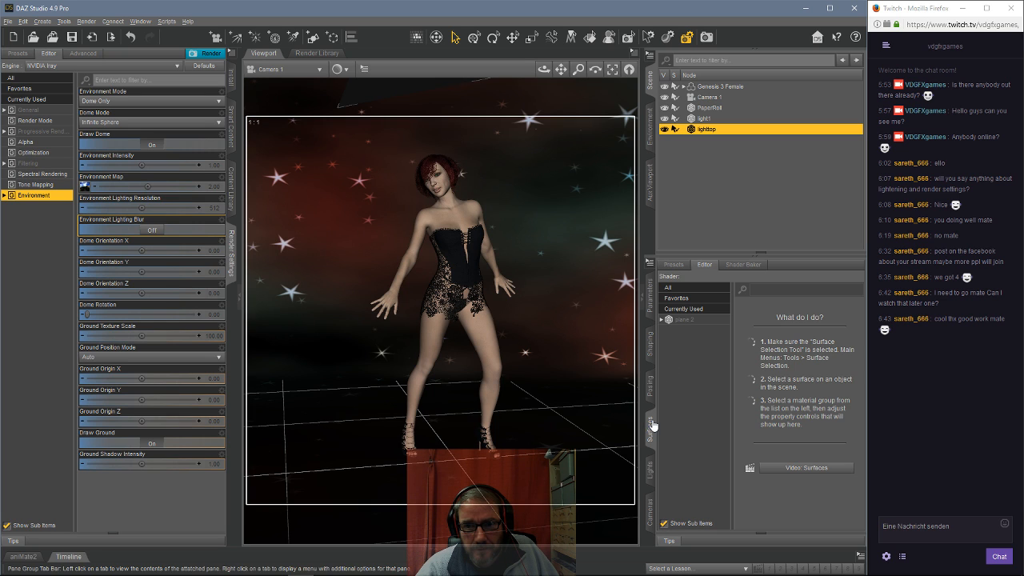
left_click(682, 320)
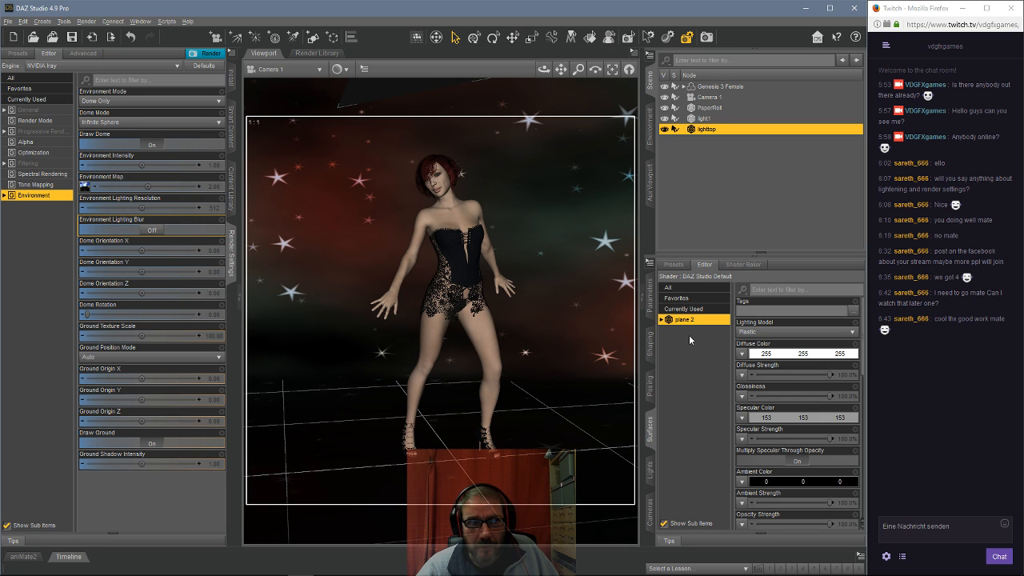
left_click(231, 191)
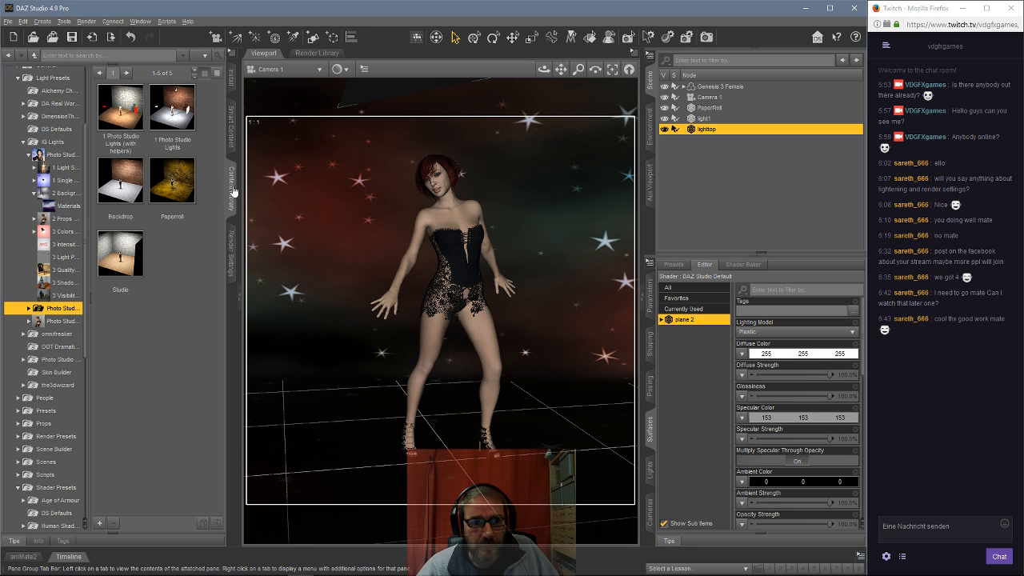
scroll(16, 128, "up", 3)
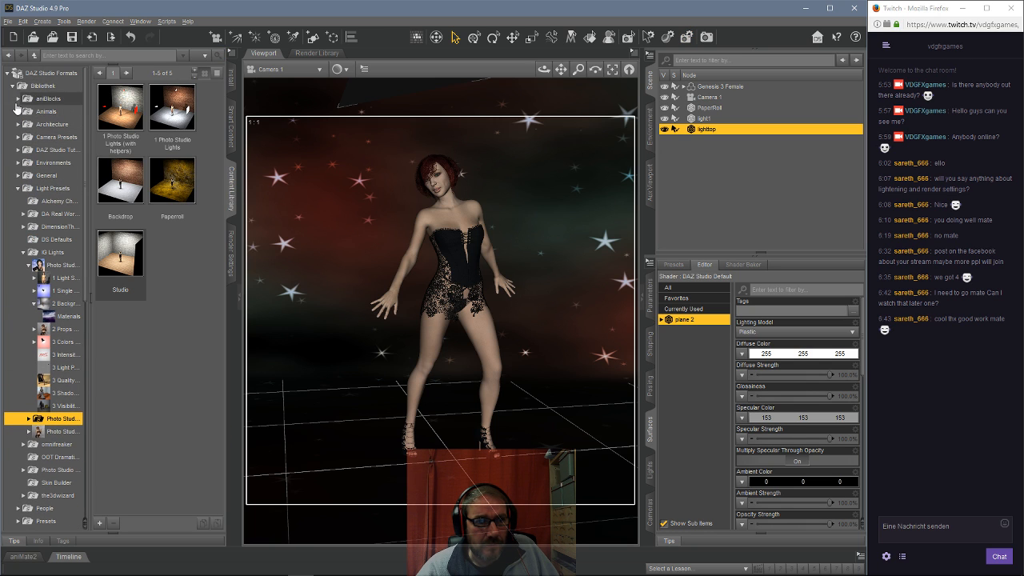
left_click(17, 189)
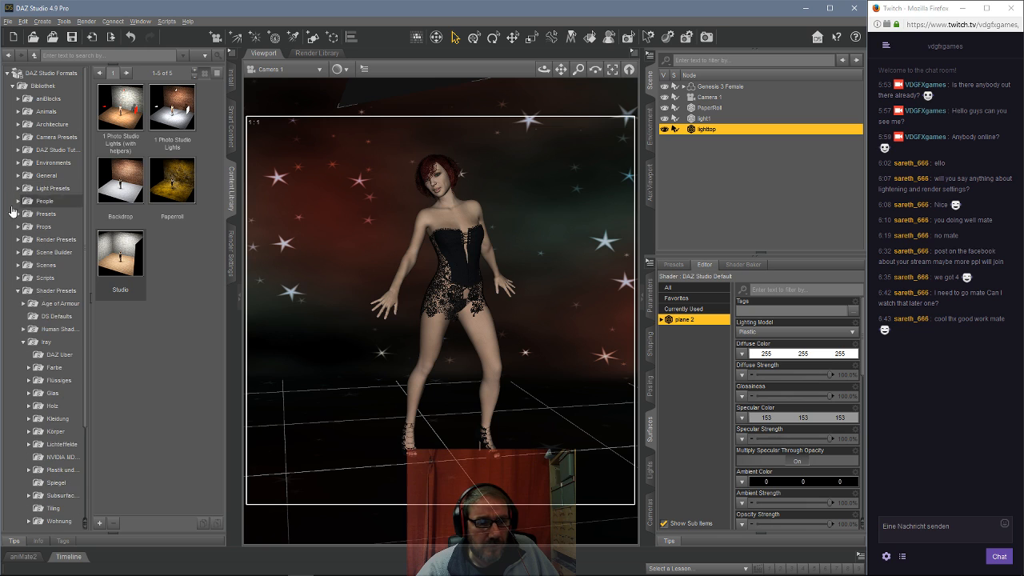
left_click(44, 357)
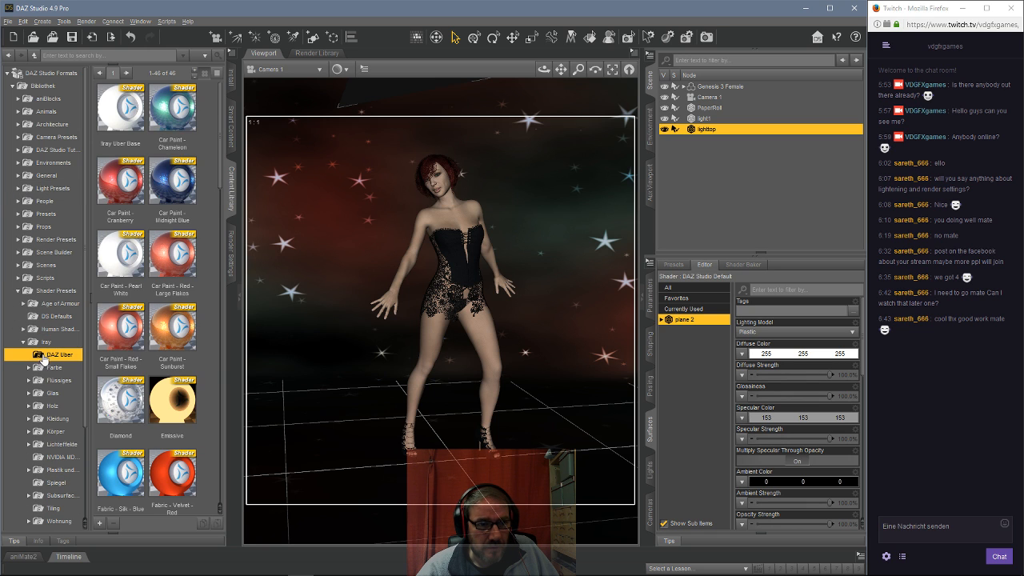
right_click(178, 400)
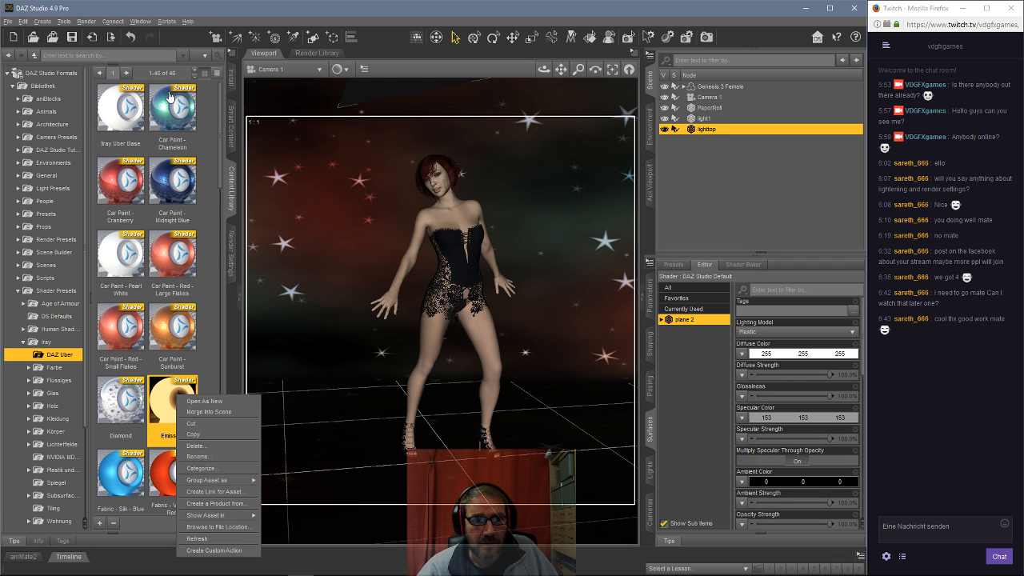
left_click(166, 23)
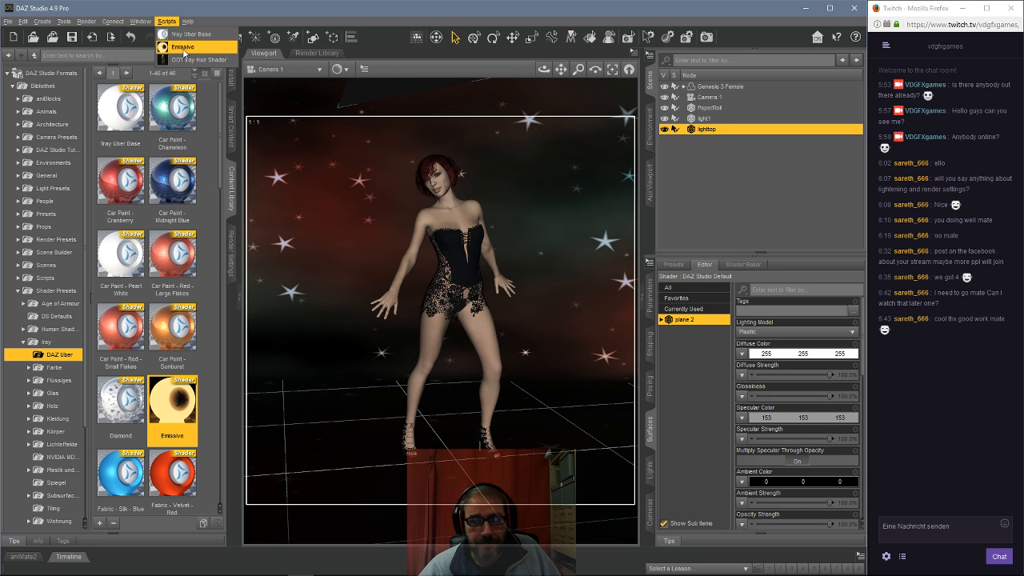
left_click(184, 50)
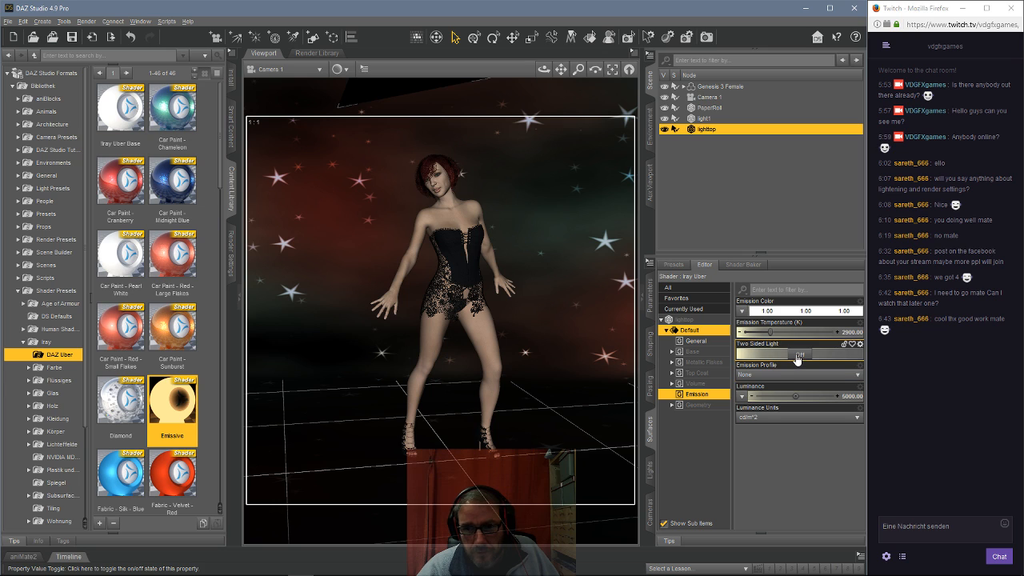
Show the viewport in NVIDIA Iray mode and briefly hide and restore lighttop to compare its lighting.
left_click(342, 69)
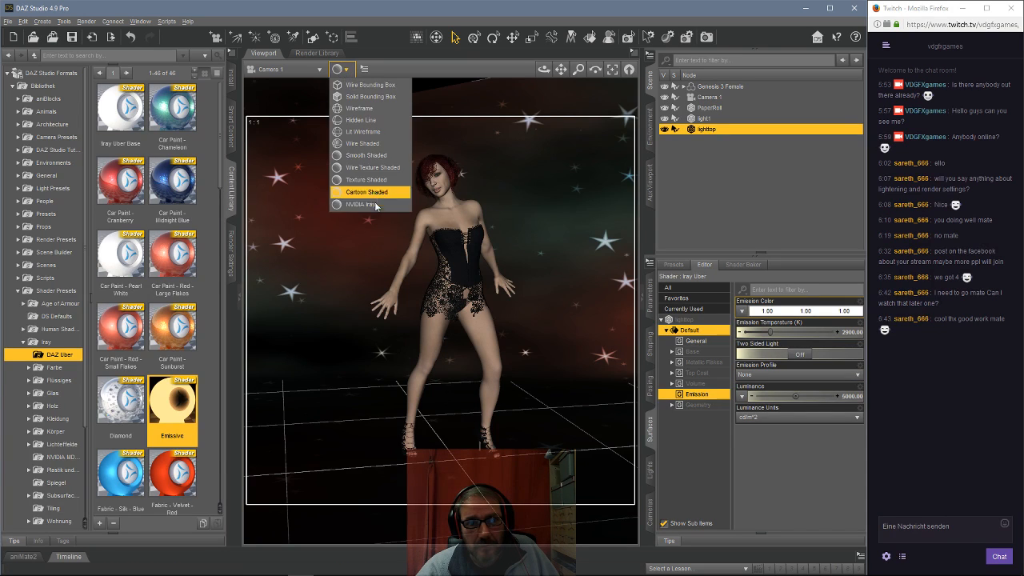
left_click(374, 208)
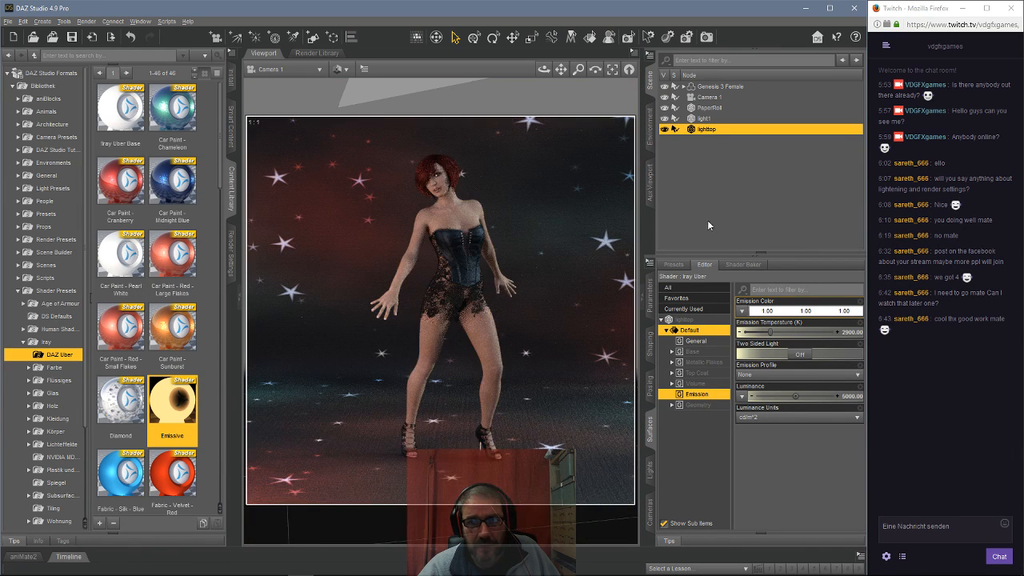
left_click(665, 130)
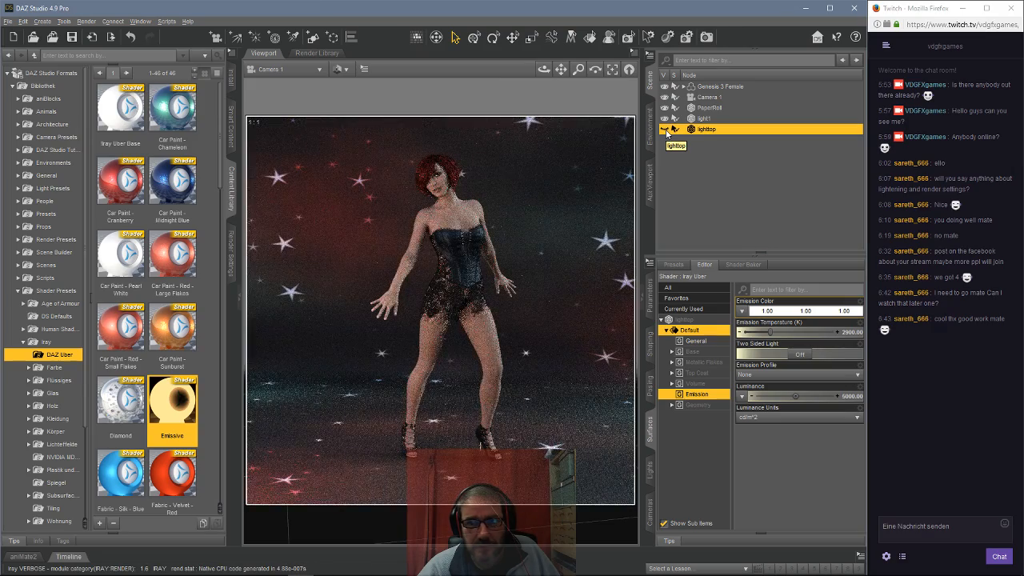
left_click(664, 129)
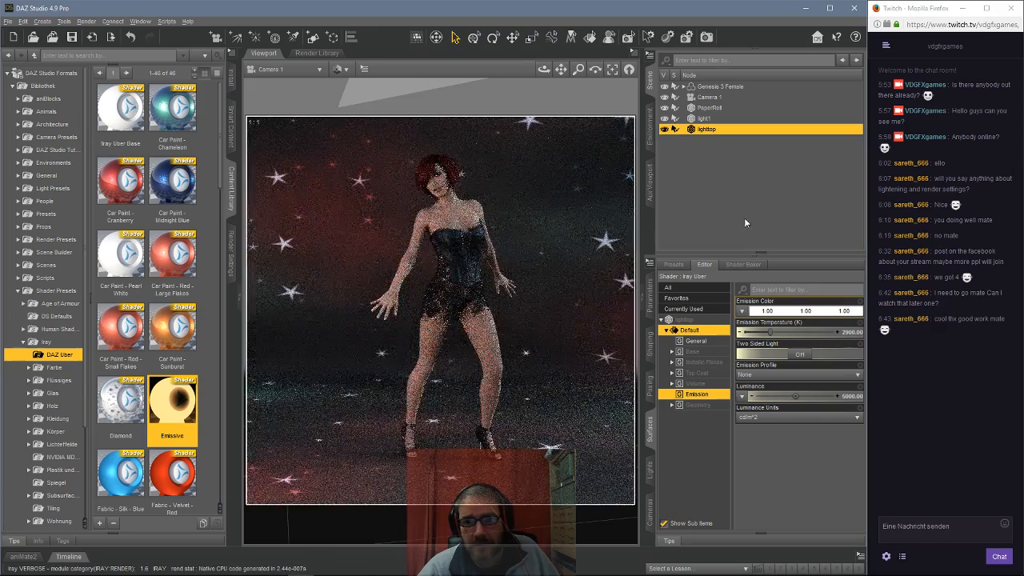
Make lighttop's emission two-sided and set its luminance units to kcd/m^2.
left_click(800, 355)
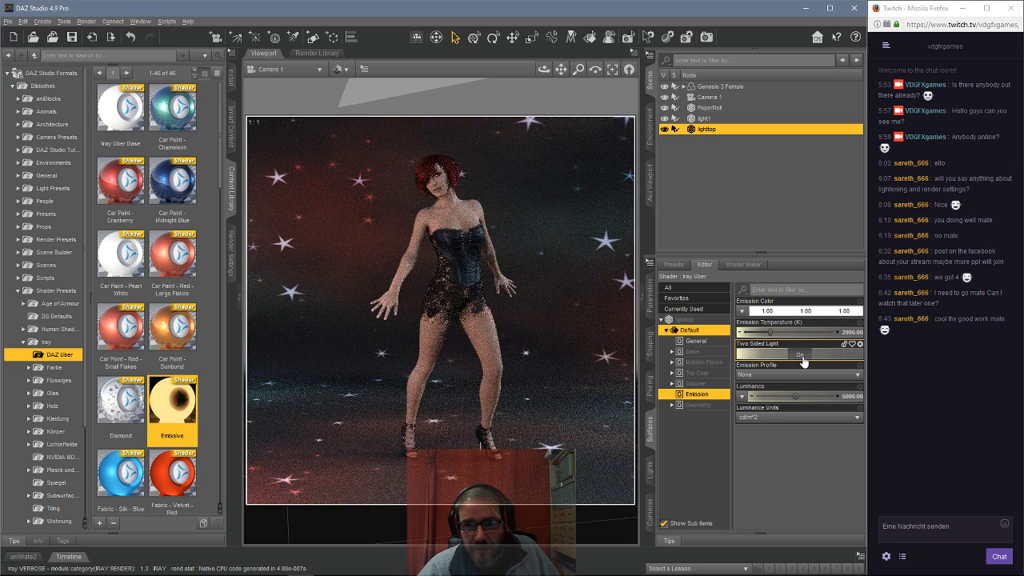
left_click(760, 417)
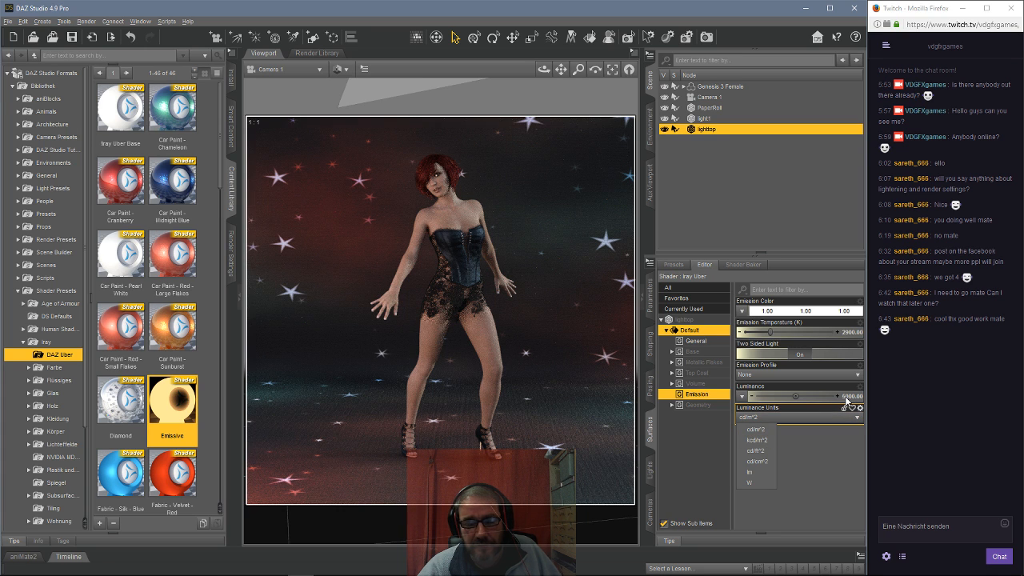
left_click(757, 440)
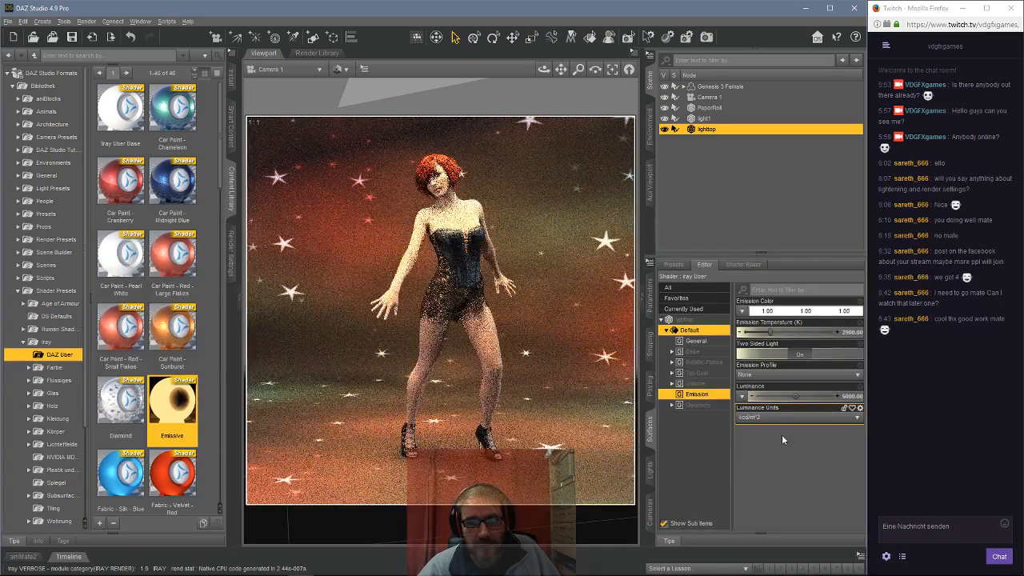
Try luminance values of 100 and 250 for lighttop, and settle on 300.
left_click(846, 396)
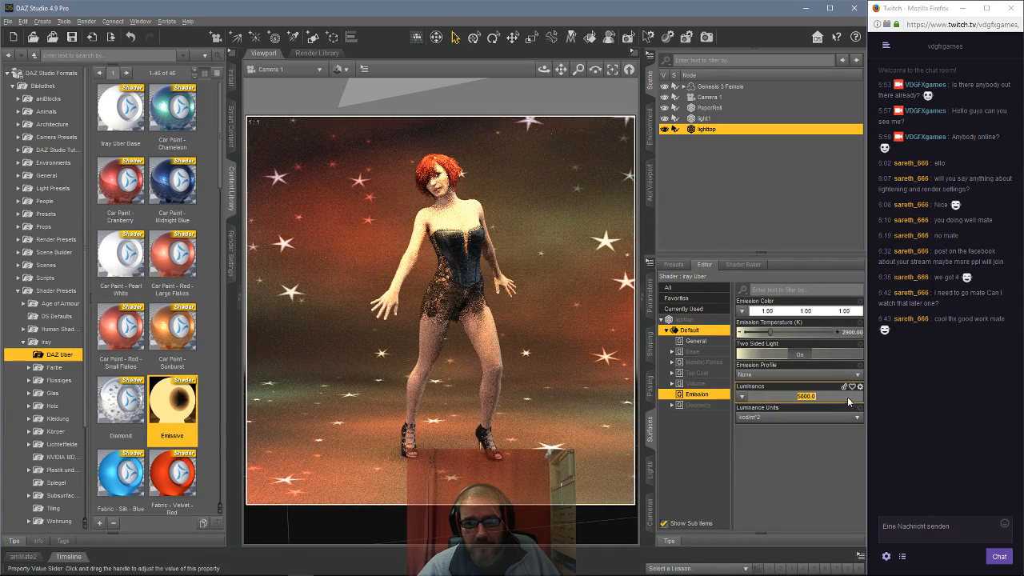
type("100")
key("Return")
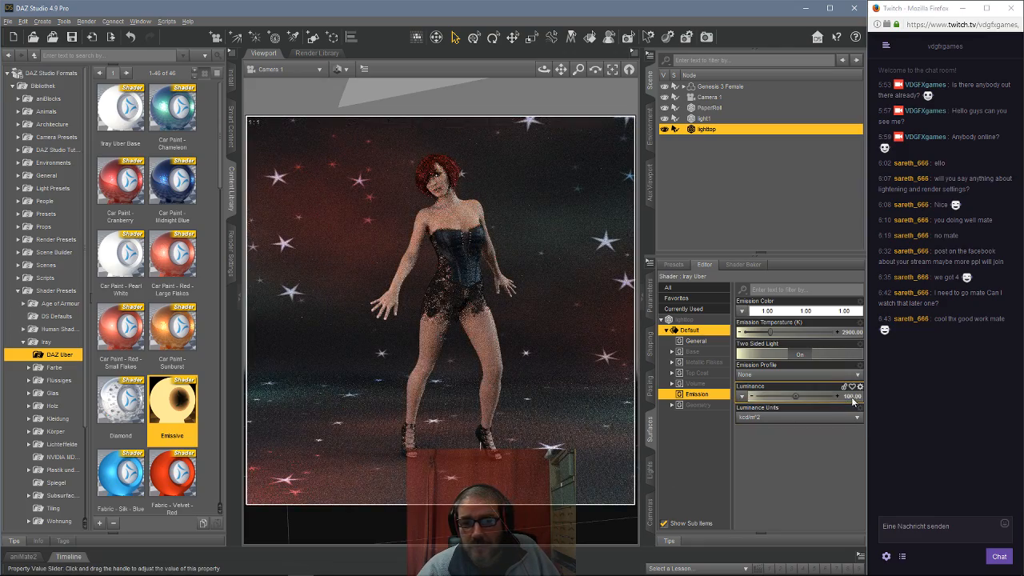
left_click(826, 395)
type("250")
key("Return")
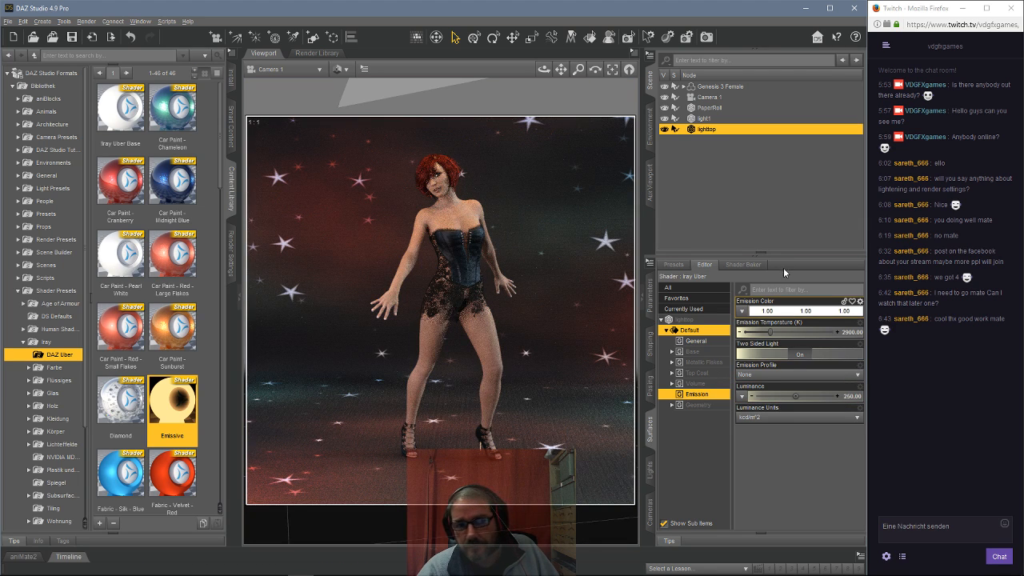
left_click(824, 395)
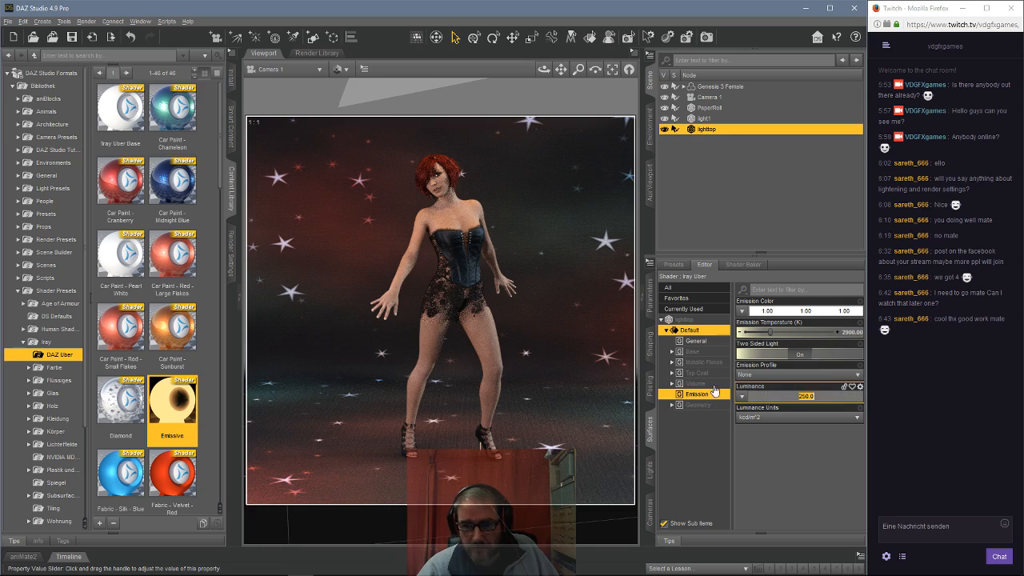
type("300")
key("Return")
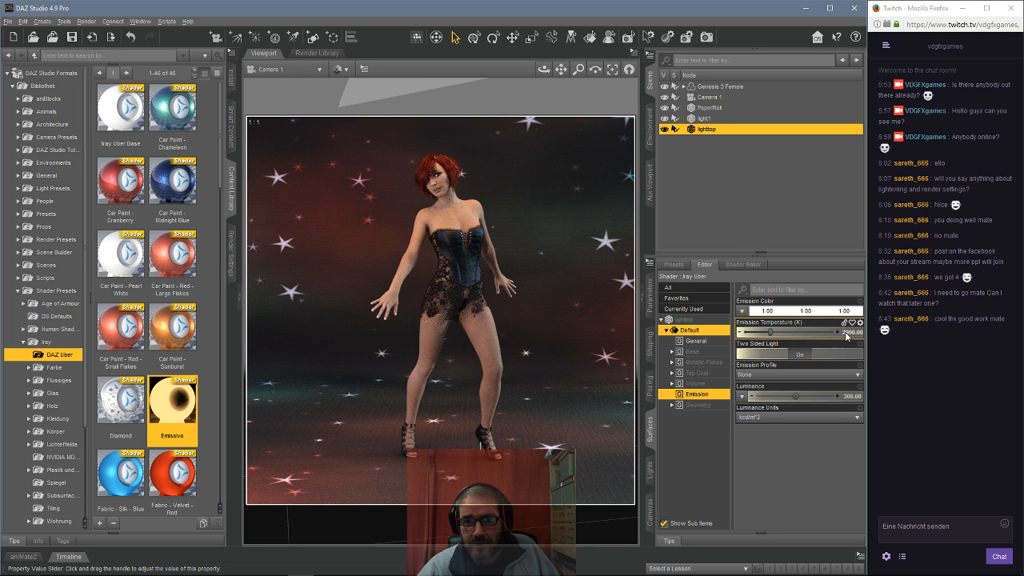
Set lighttop's emission temperature to 6500 K and its emission color to a pale yellow (0.95, 1.00, 0.64).
left_click(800, 331)
type("6500")
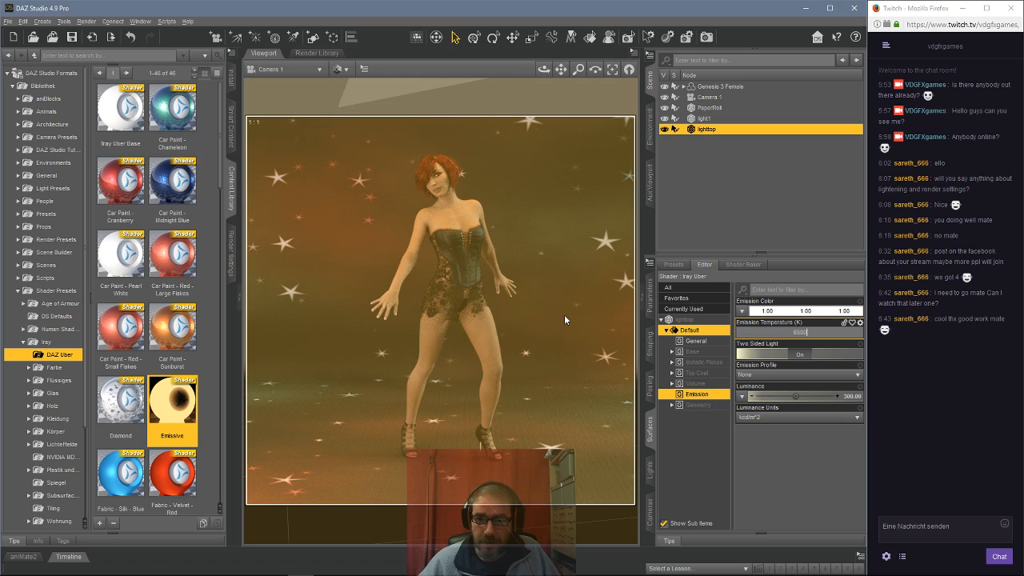
key("Return")
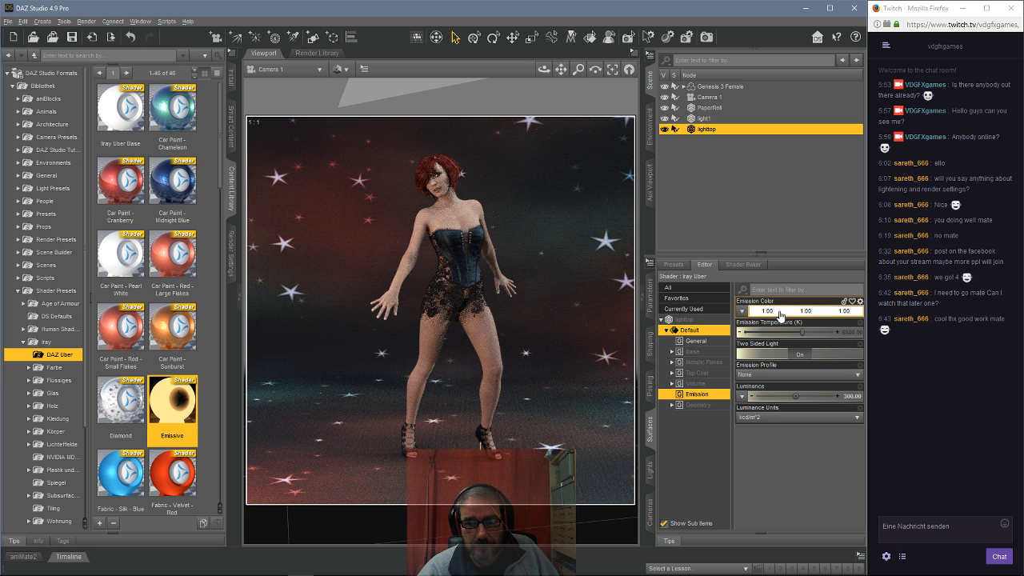
left_click(780, 312)
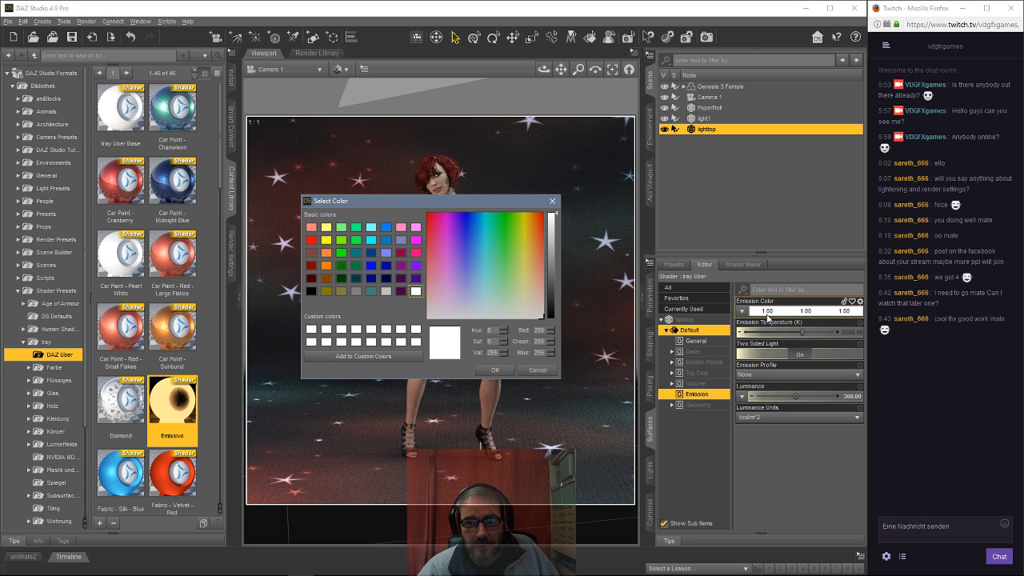
left_click(522, 297)
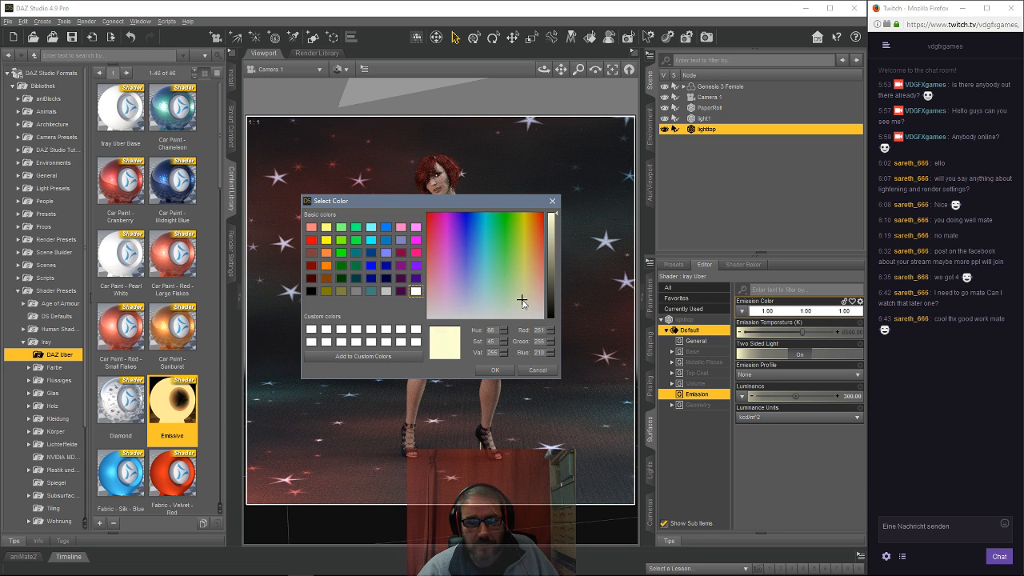
left_click(495, 369)
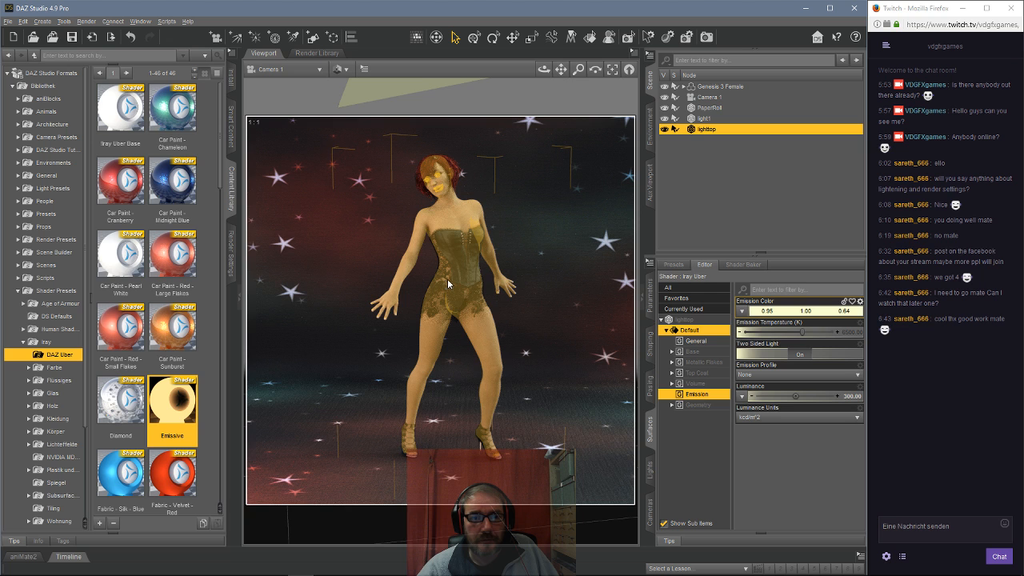
Frame the figure closer through Camera 1 and list all of the Iray render settings.
scroll(450, 282, "up", 4)
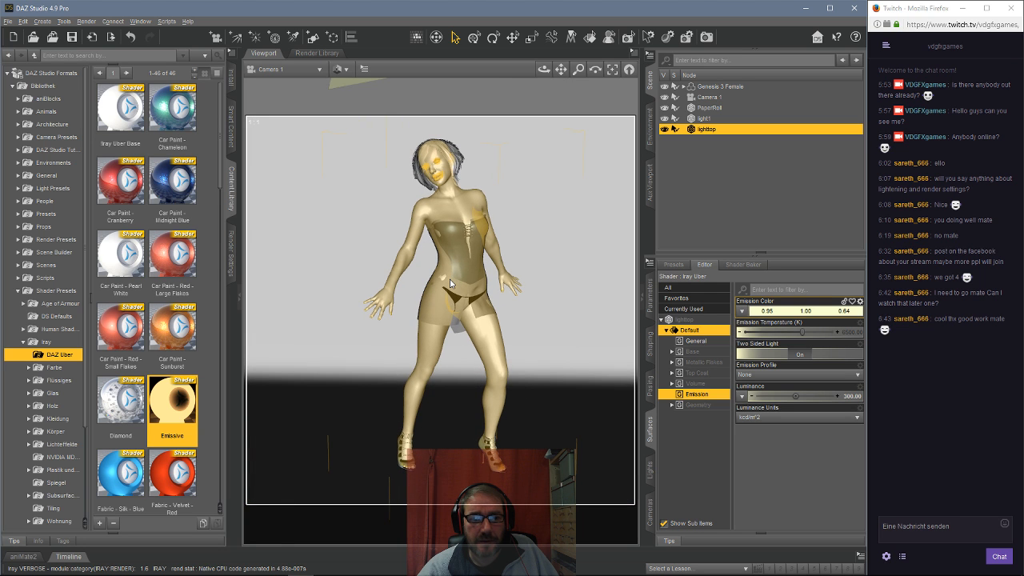
scroll(449, 283, "up", 2)
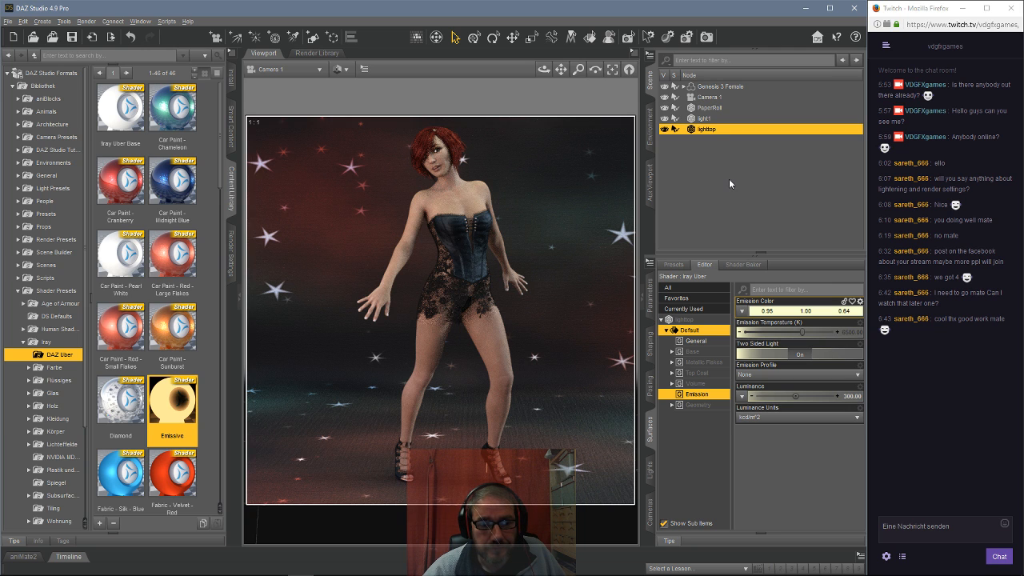
left_click(231, 248)
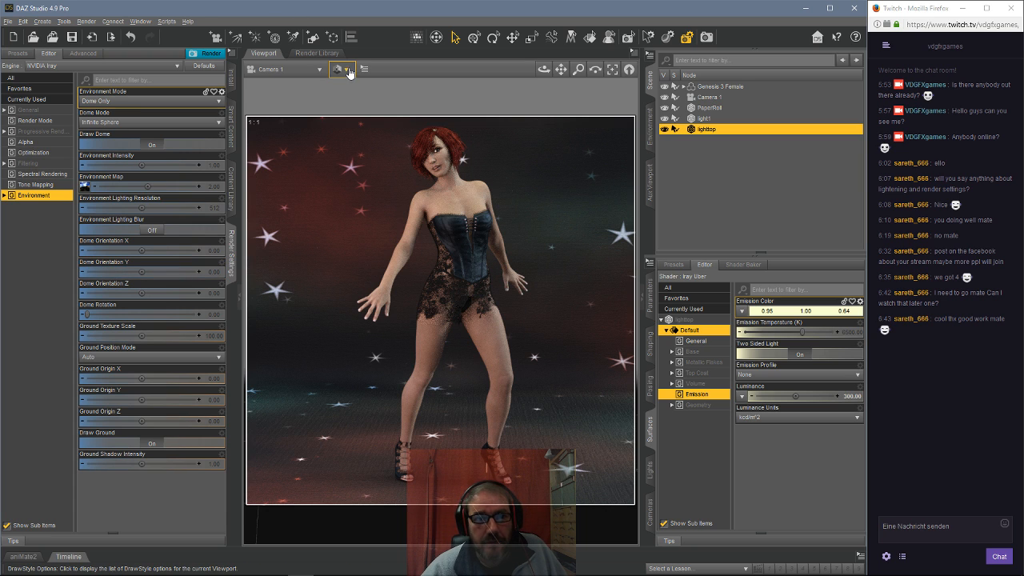
left_click(18, 79)
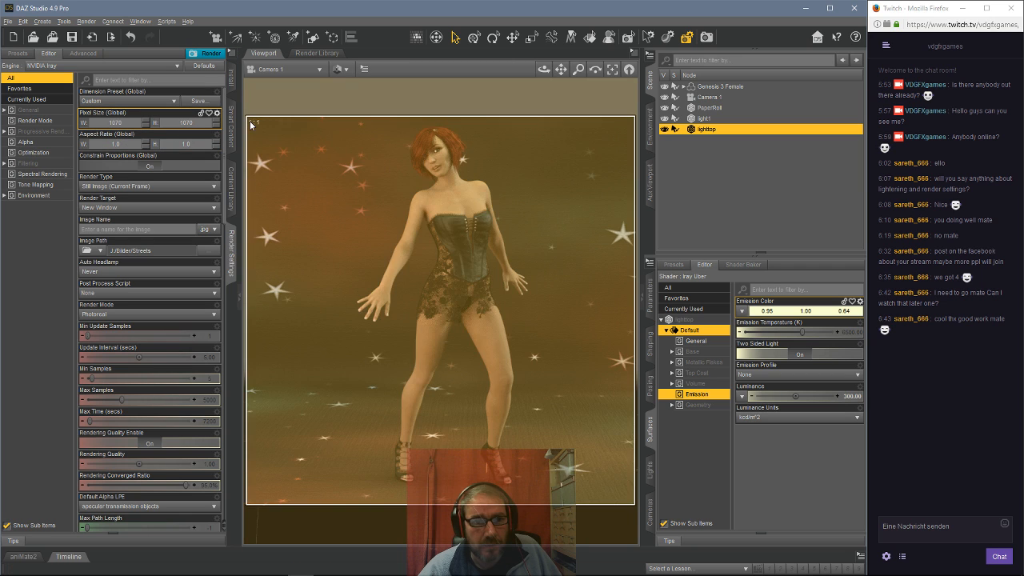
Try a 2:1 render aspect ratio and return it to 1:1.
left_click(115, 144)
type("2")
key("Return")
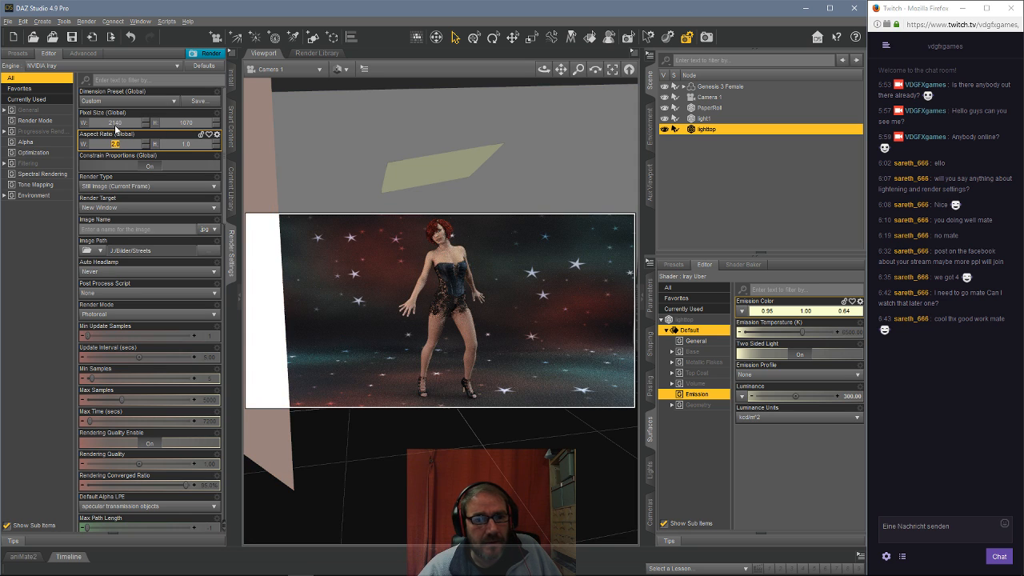
type("1")
key("Return")
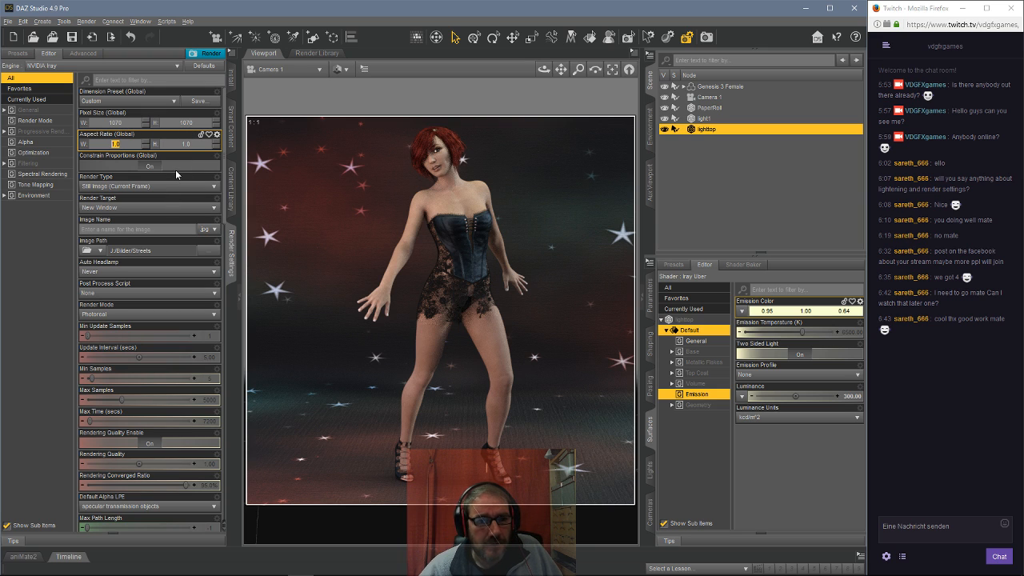
Try the Golden Ratio landscape and portrait dimension presets for the render, and finish with Square (1:1).
left_click(144, 105)
left_click(142, 104)
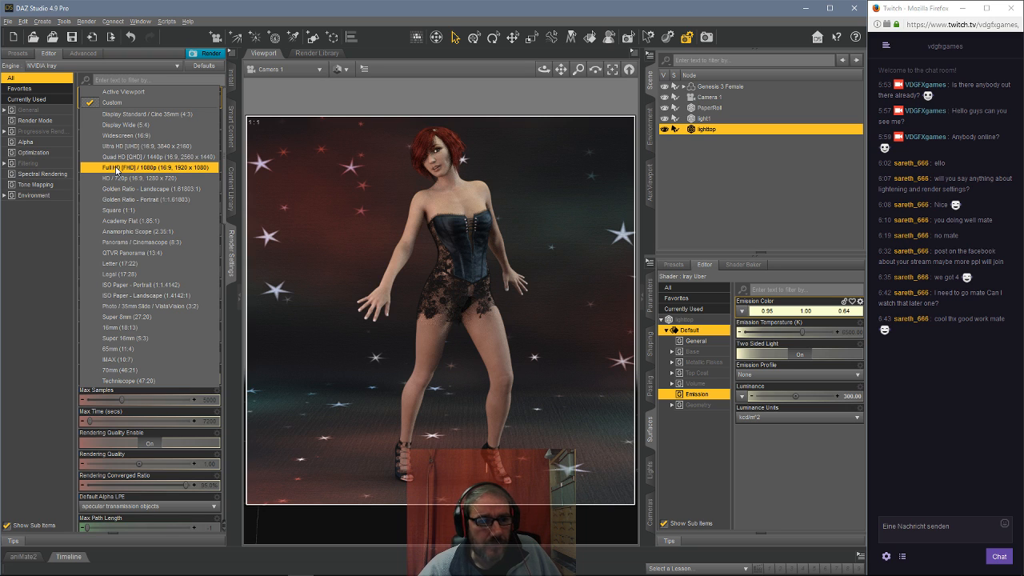
left_click(114, 189)
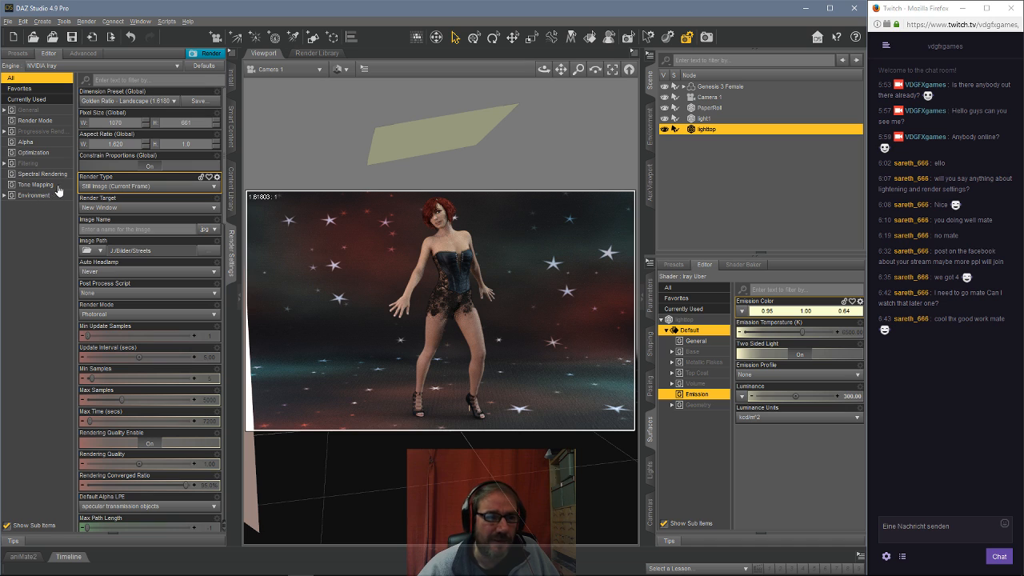
left_click(134, 101)
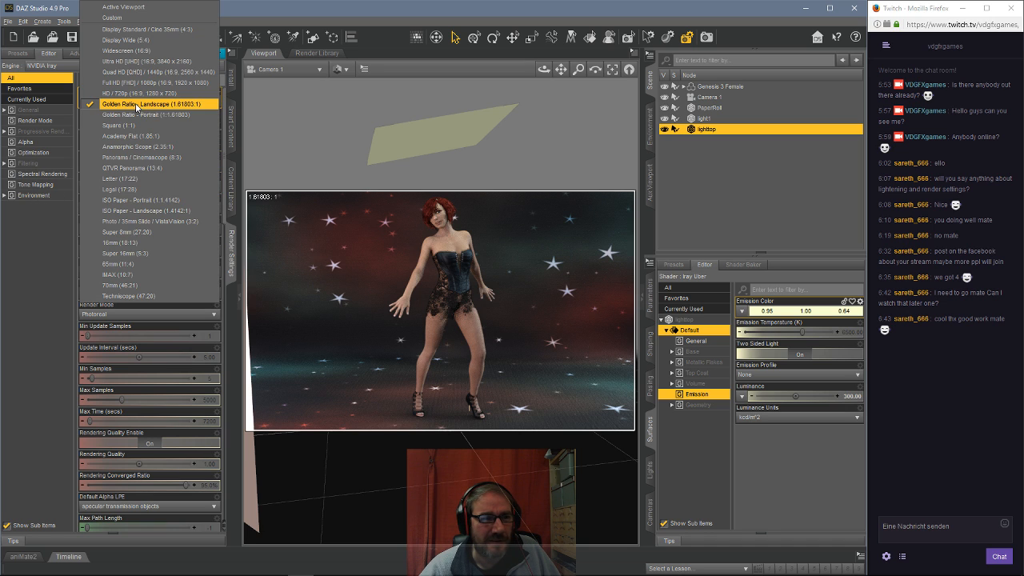
left_click(142, 115)
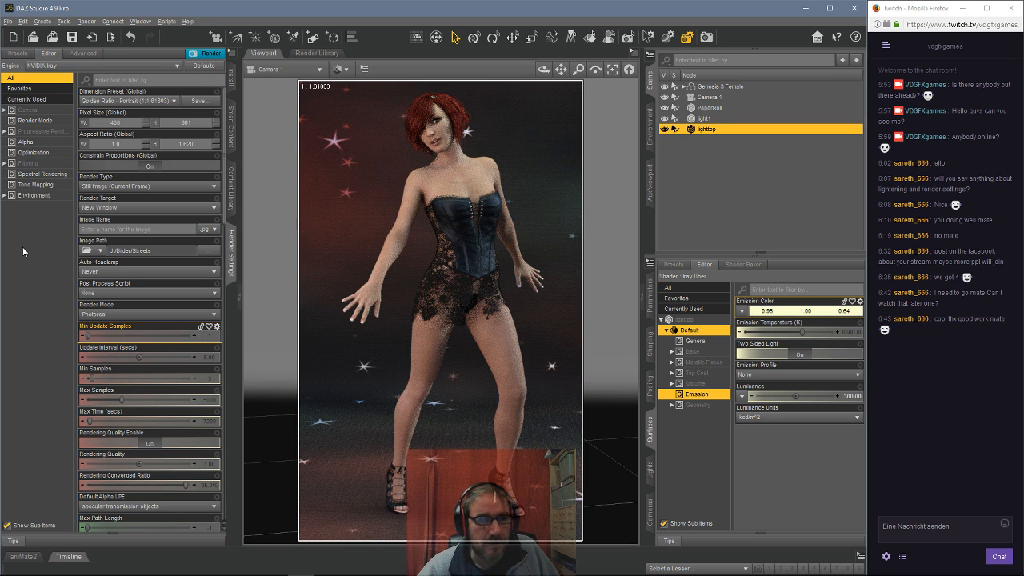
left_click(109, 106)
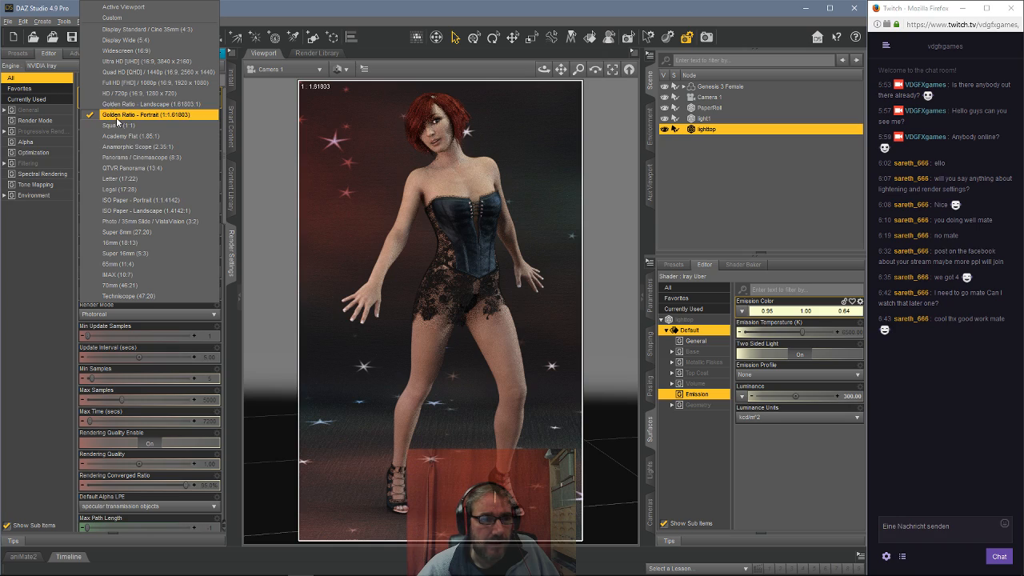
left_click(118, 126)
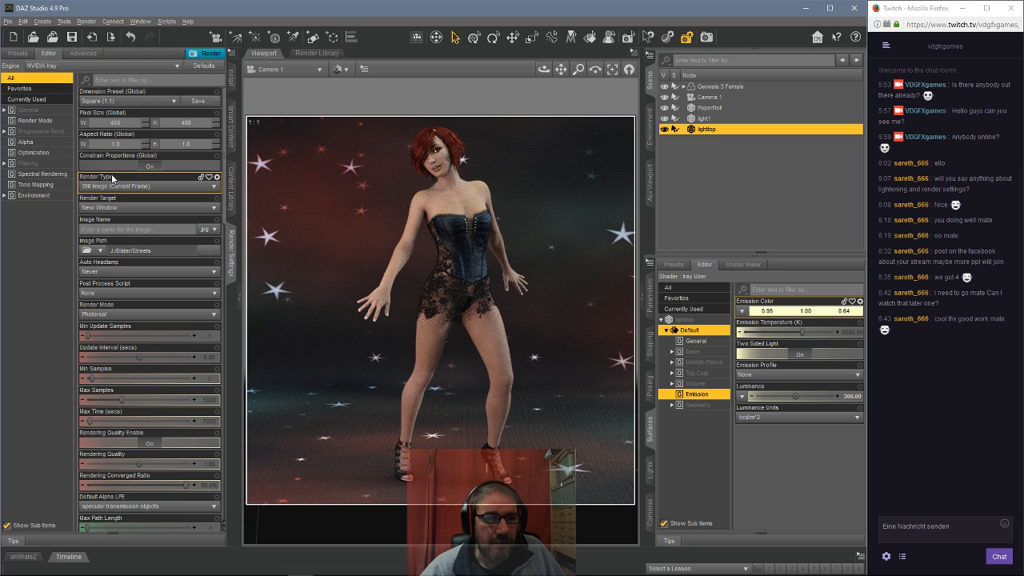
Try the Auto Headlamp option When No Scene Lights and switch it back to Never.
scroll(140, 178, "down", 3)
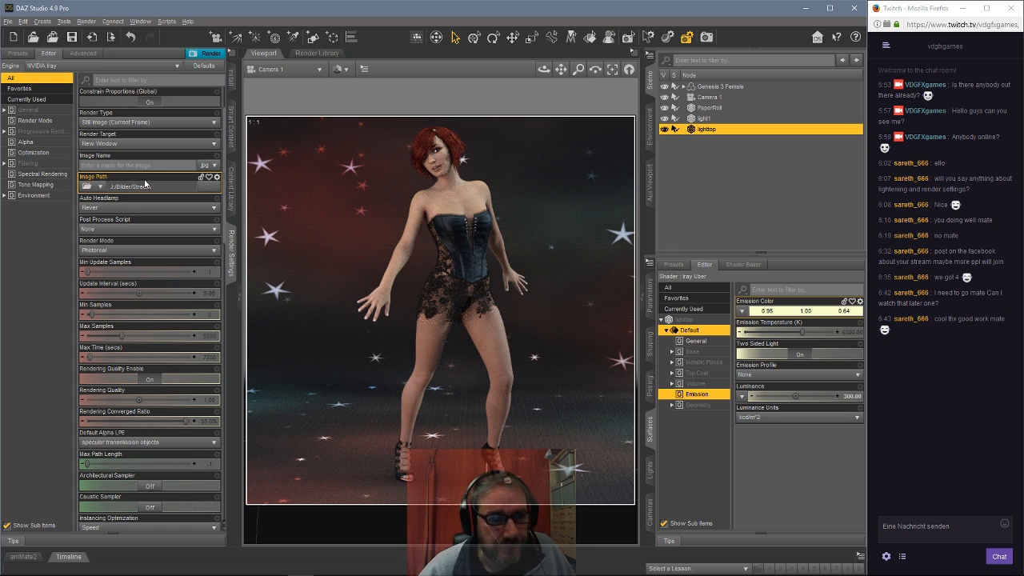
left_click(93, 209)
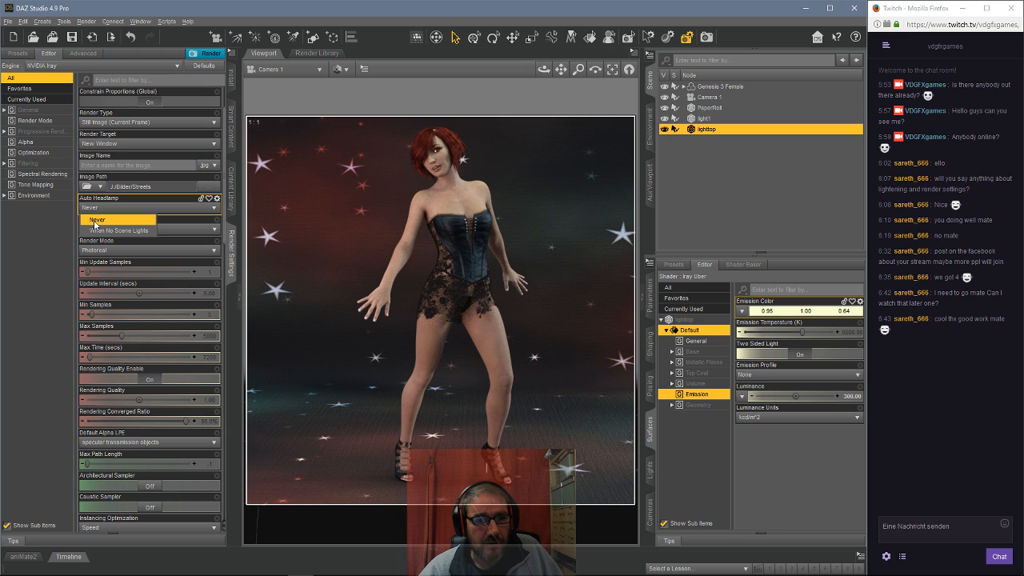
left_click(112, 230)
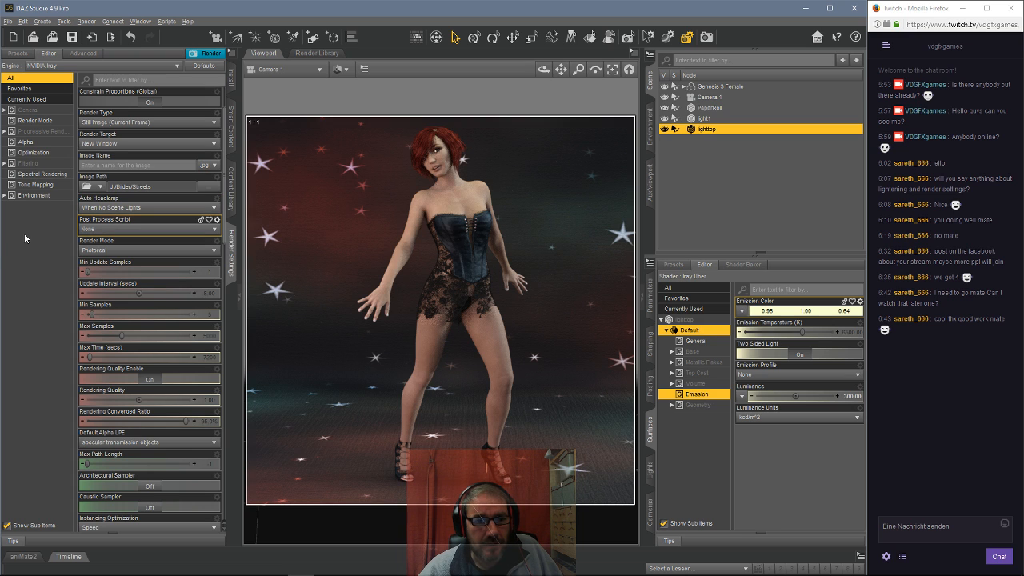
left_click(88, 209)
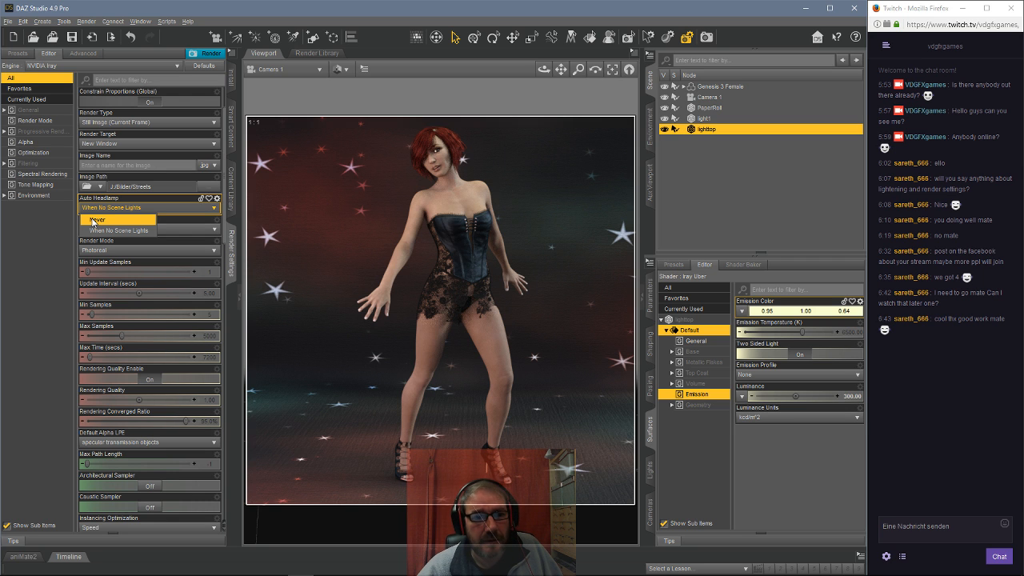
left_click(96, 220)
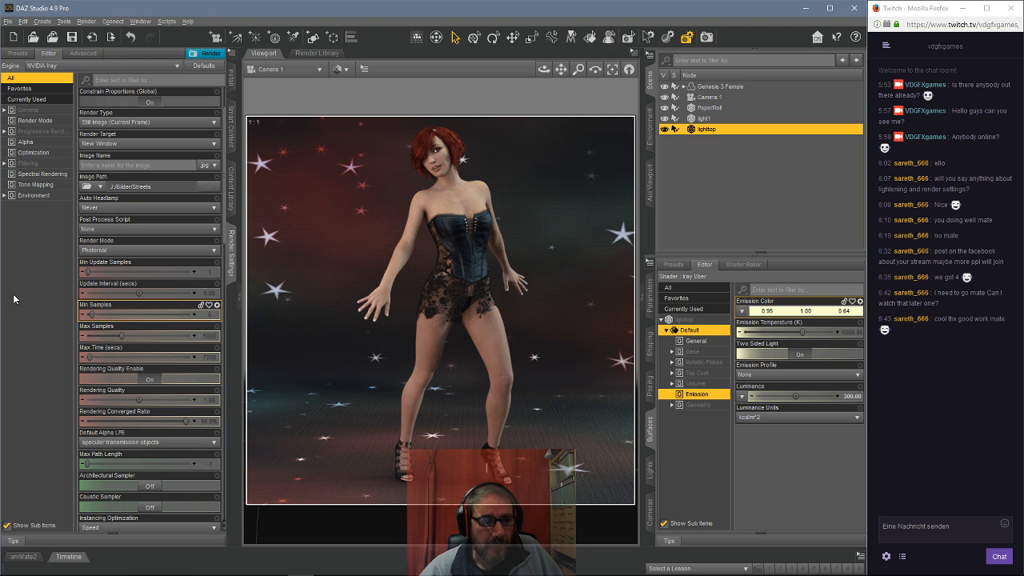
Set the Iray render's Max Time to 14400 seconds.
scroll(128, 300, "down", 3)
scroll(132, 301, "down", 1)
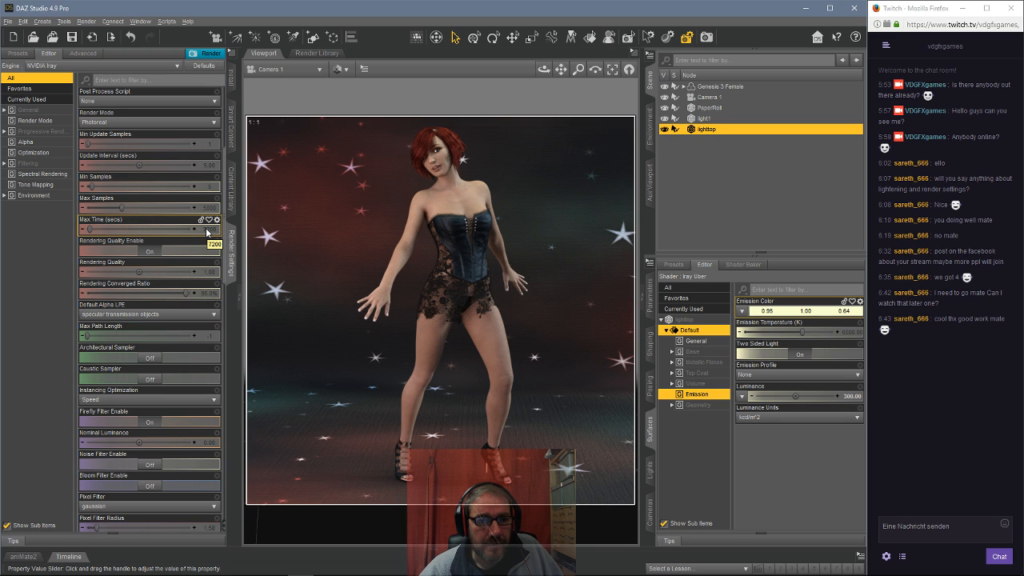
left_click(206, 231)
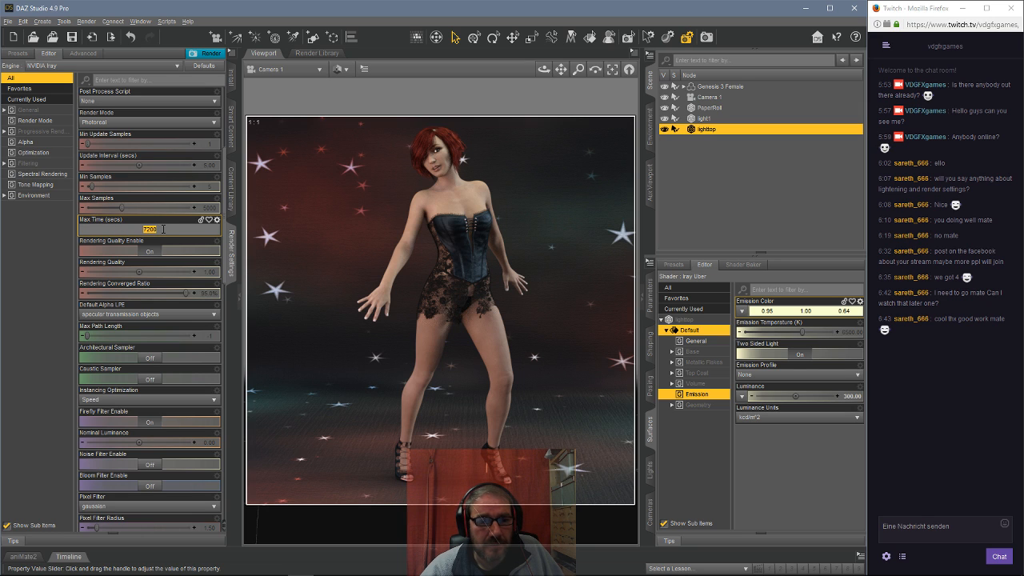
type("14")
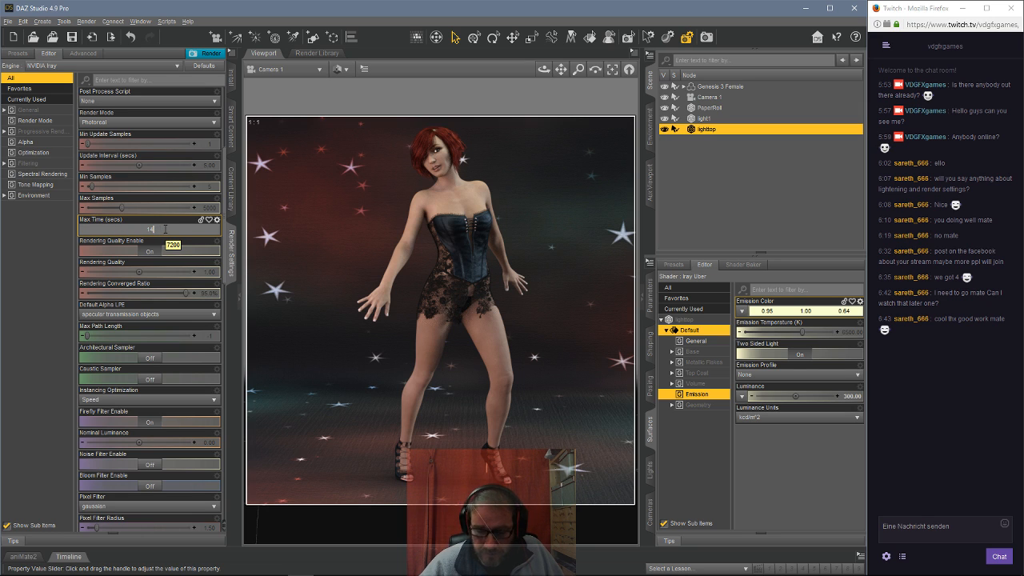
type("400")
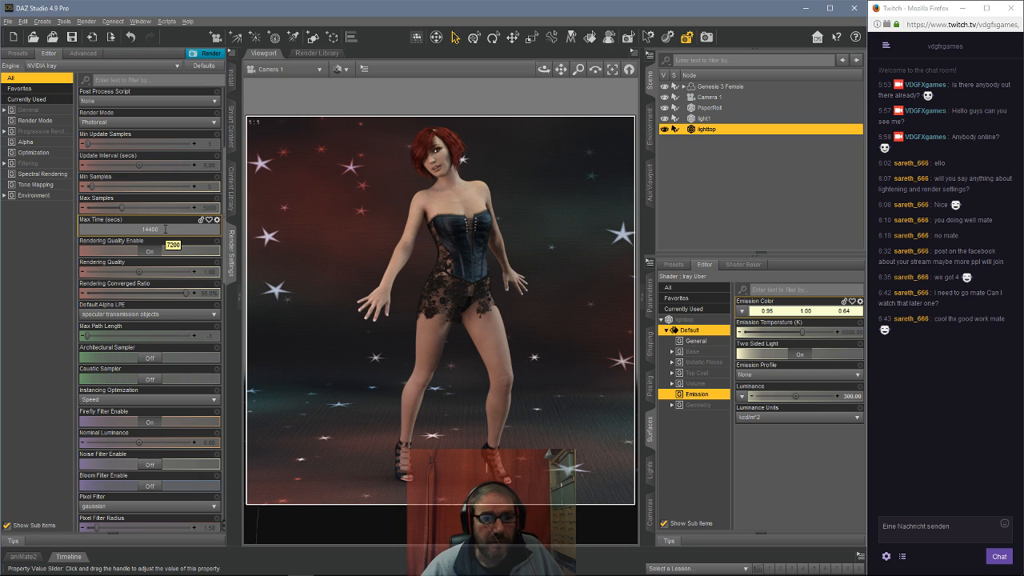
key("BackSpace")
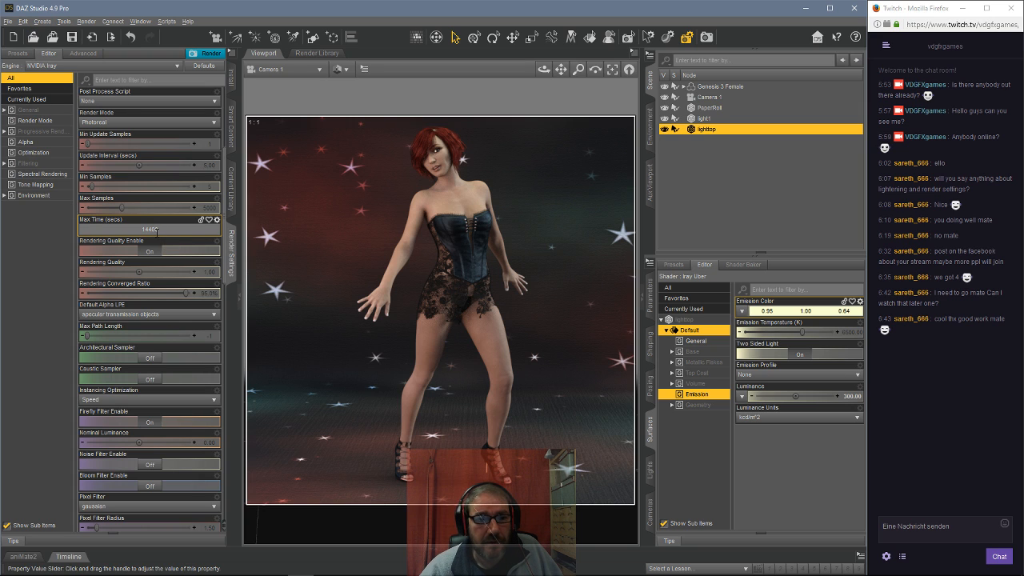
type("0")
key("Return")
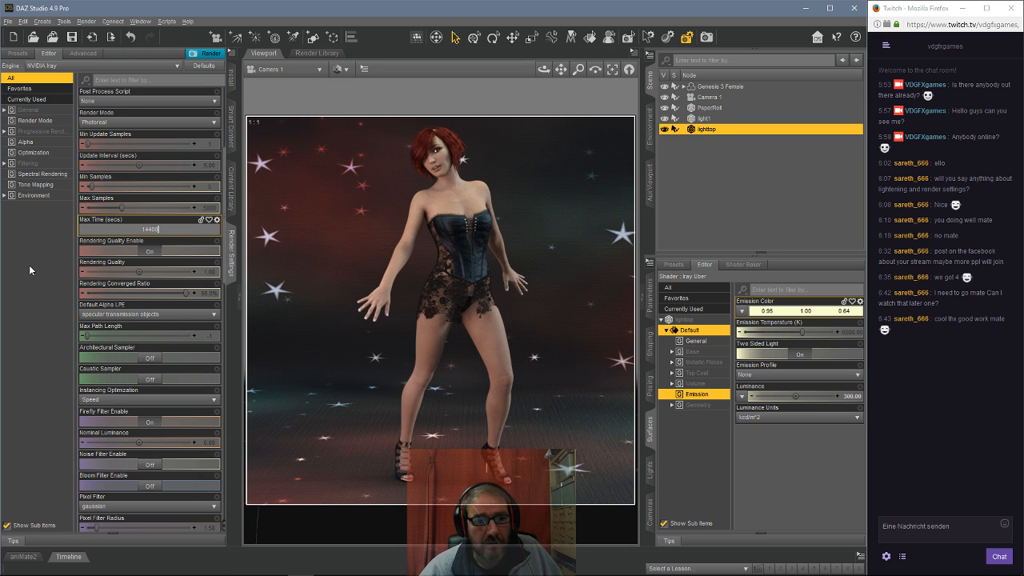
left_click(176, 229)
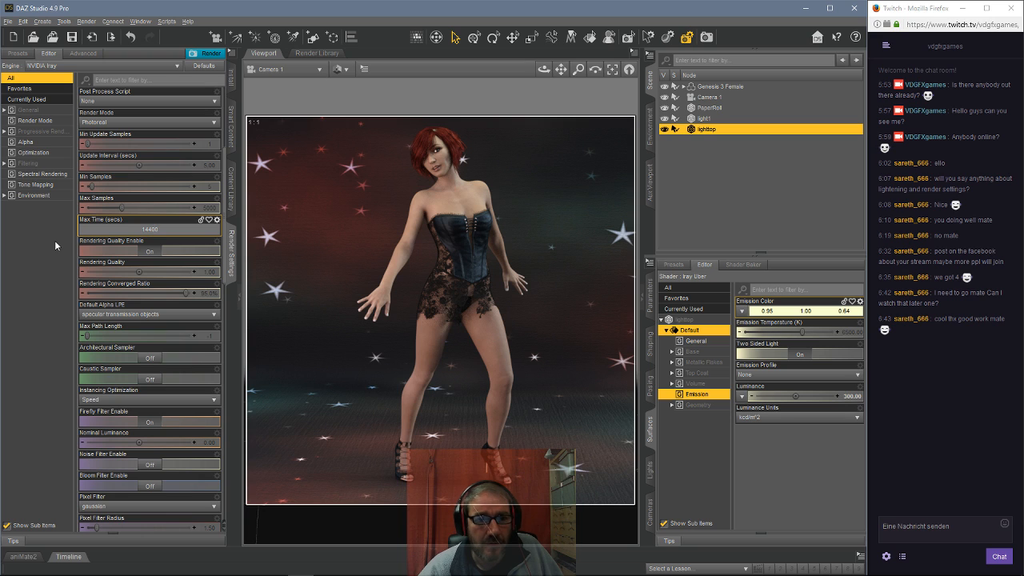
key("Return")
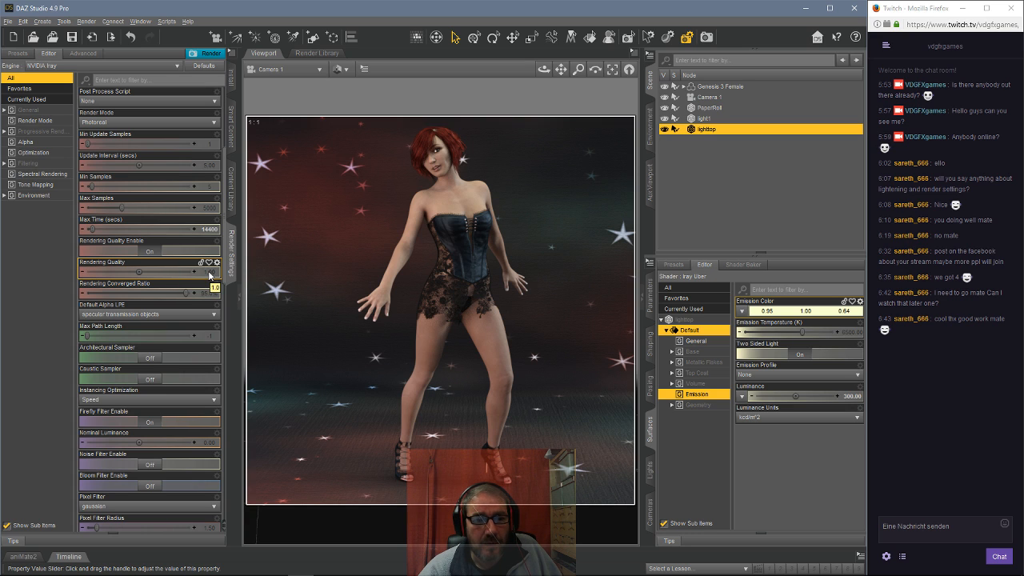
Review the Iray rendering quality, filter, tone mapping and environment settings.
left_click(209, 272)
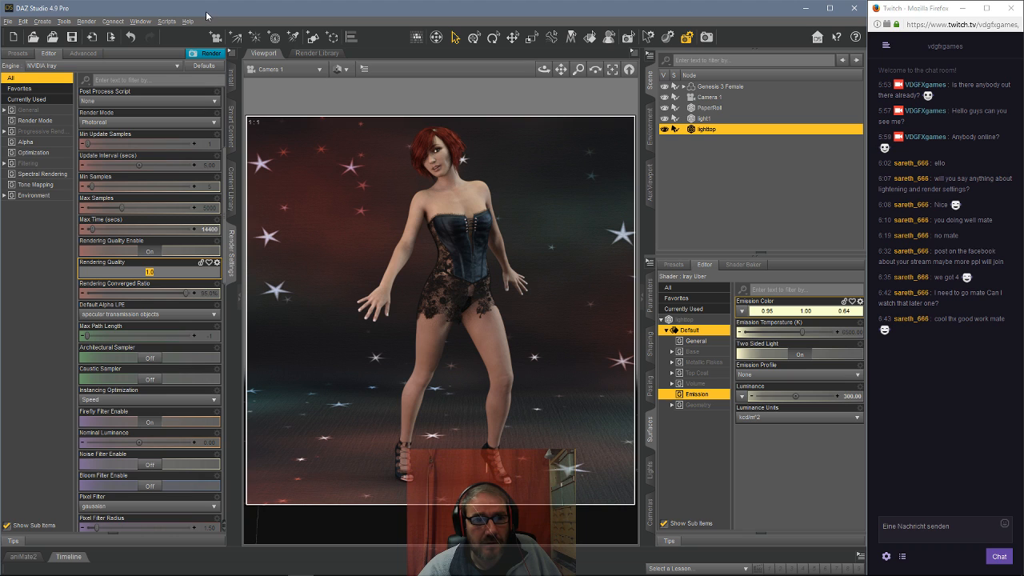
left_click(32, 283)
left_click(38, 195)
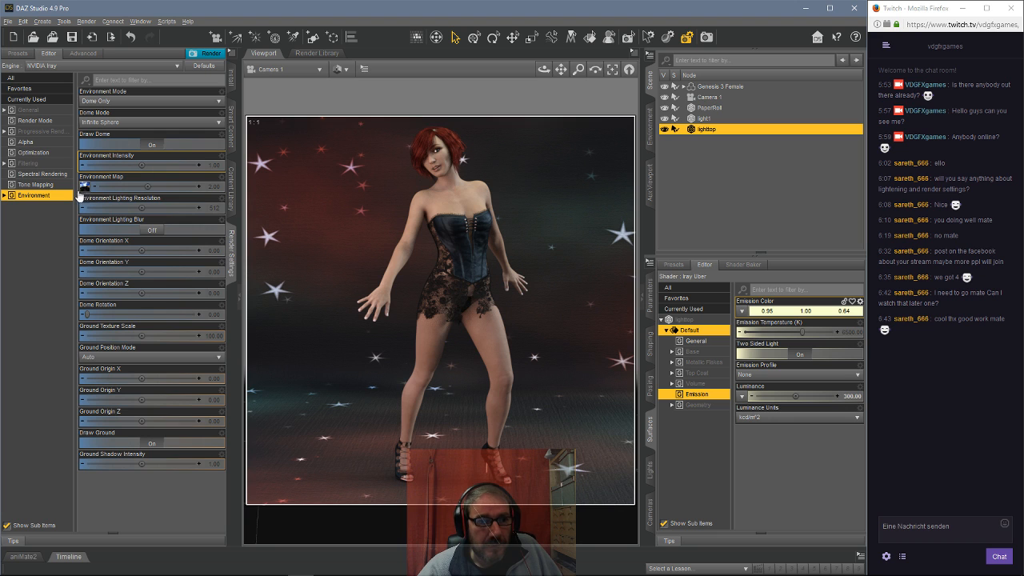
left_click(34, 79)
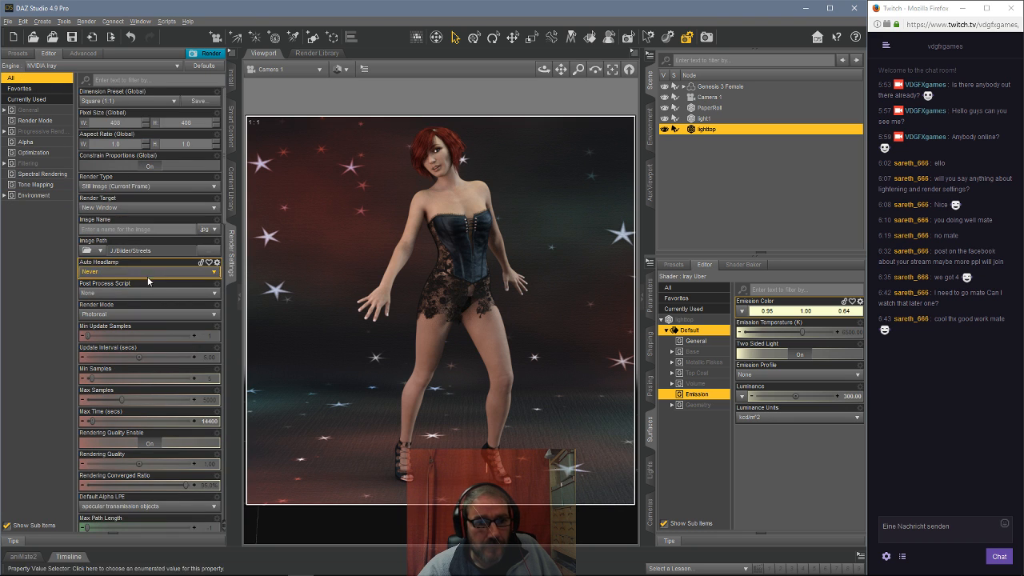
scroll(148, 281, "down", 5)
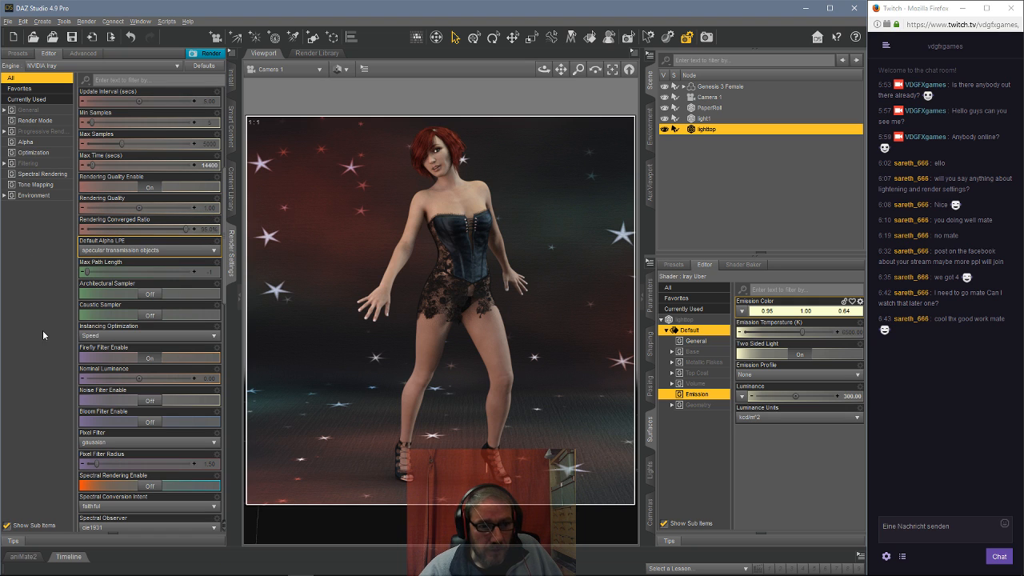
scroll(164, 345, "down", 5)
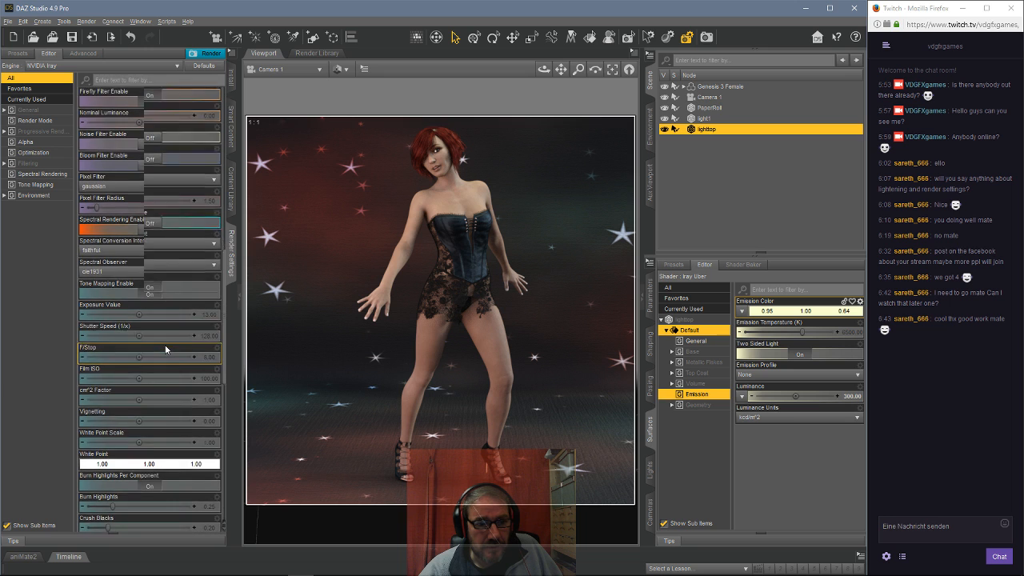
scroll(165, 345, "down", 3)
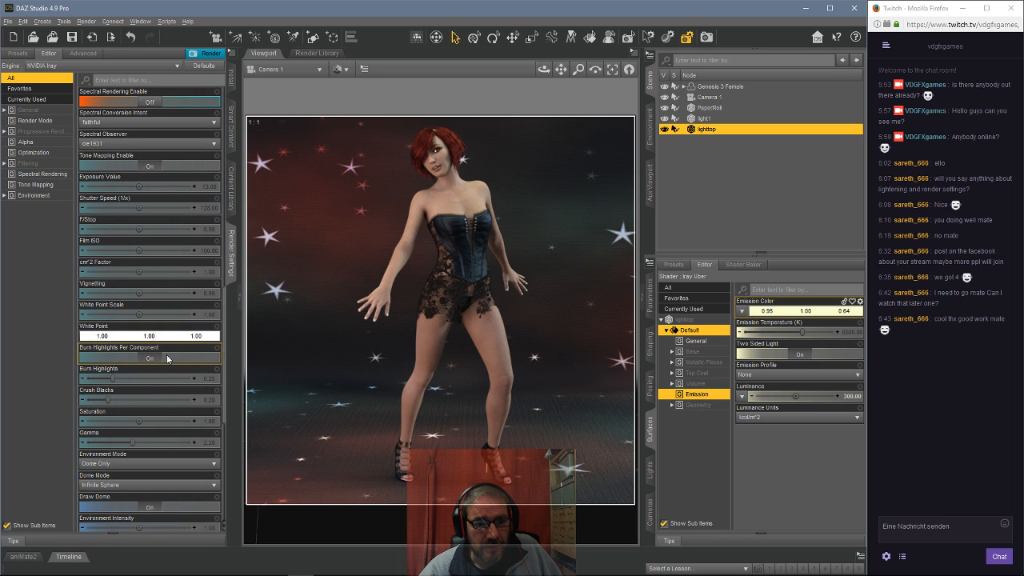
mouse_move(300, 566)
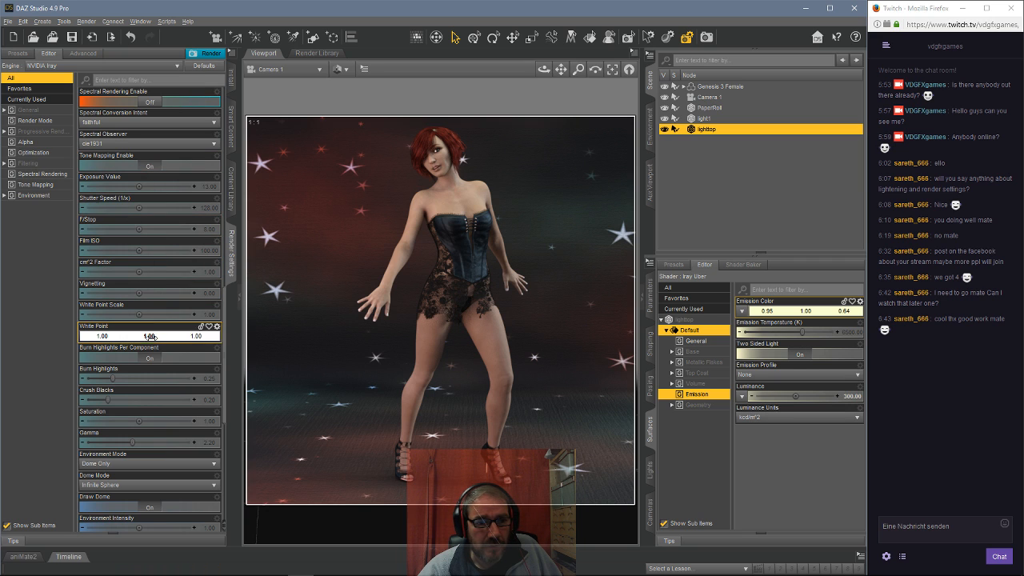
scroll(158, 285, "down", 5)
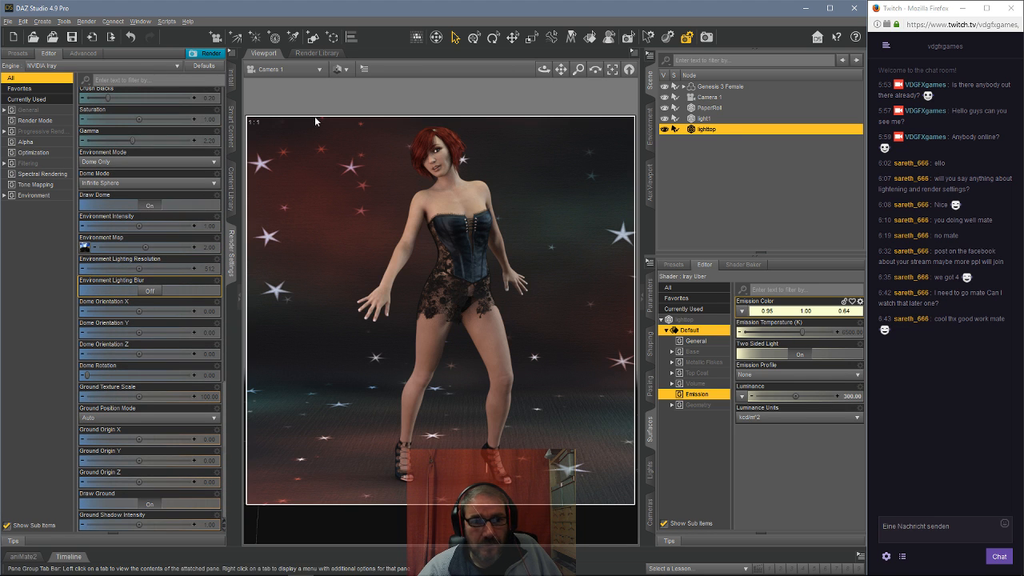
Switch the Camera 1 viewport's draw style to Texture Shaded.
left_click(340, 69)
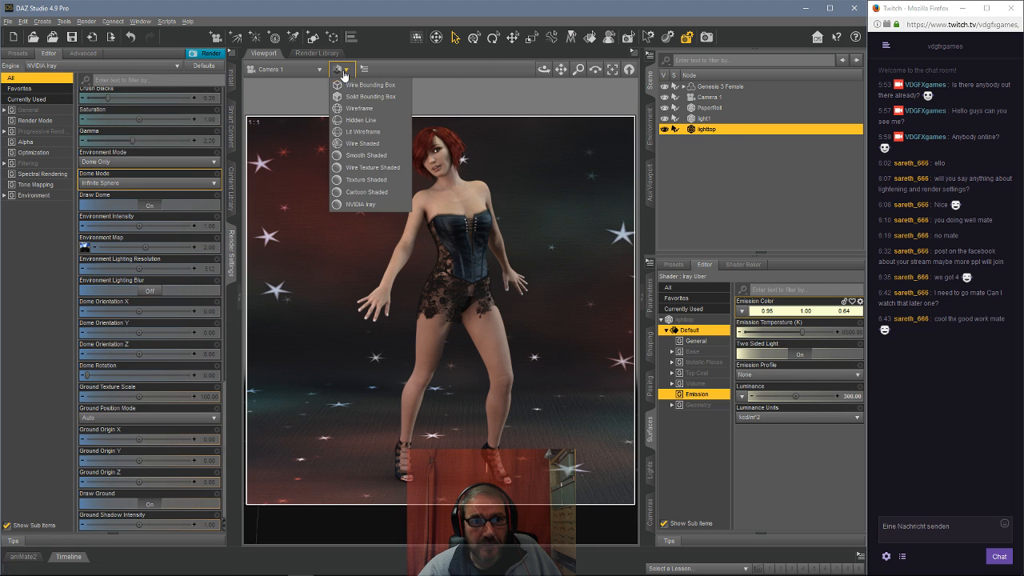
left_click(364, 181)
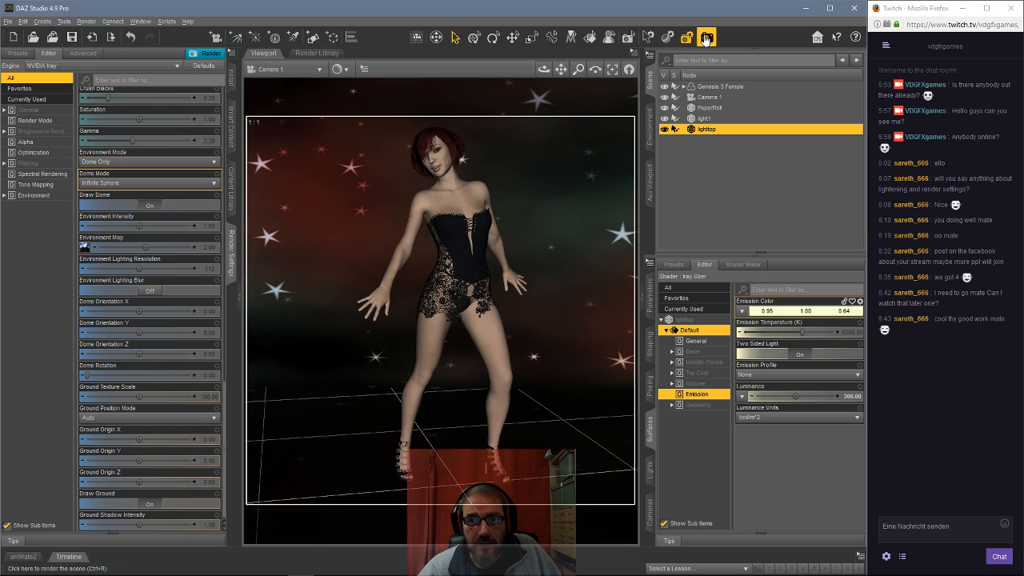
left_click(707, 37)
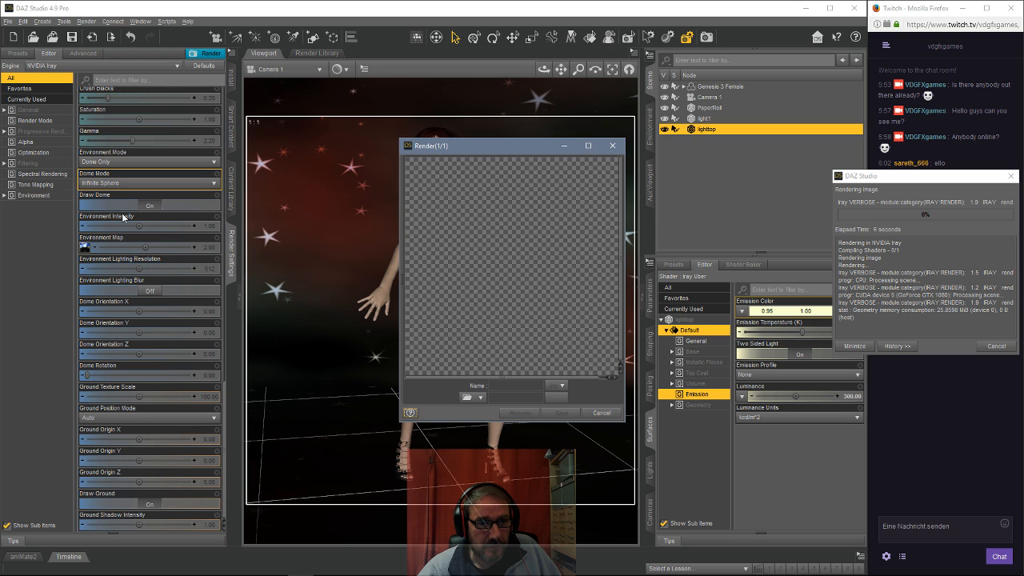
left_click(598, 414)
left_click(486, 295)
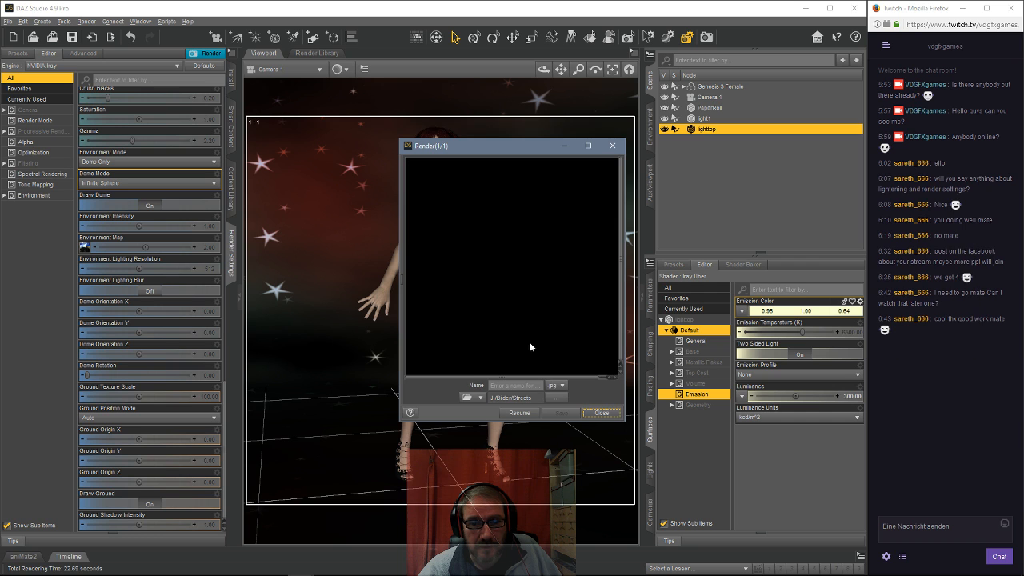
left_click(599, 415)
Set the render's pixel size to 1070 × 1070, keeping the proportions constrained.
scroll(150, 237, "up", 15)
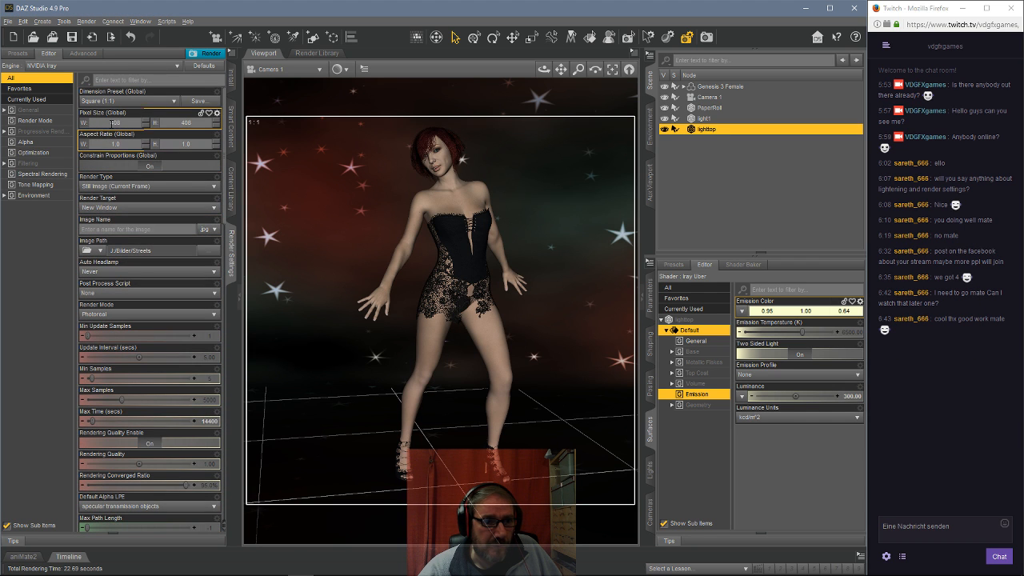
left_click(113, 123)
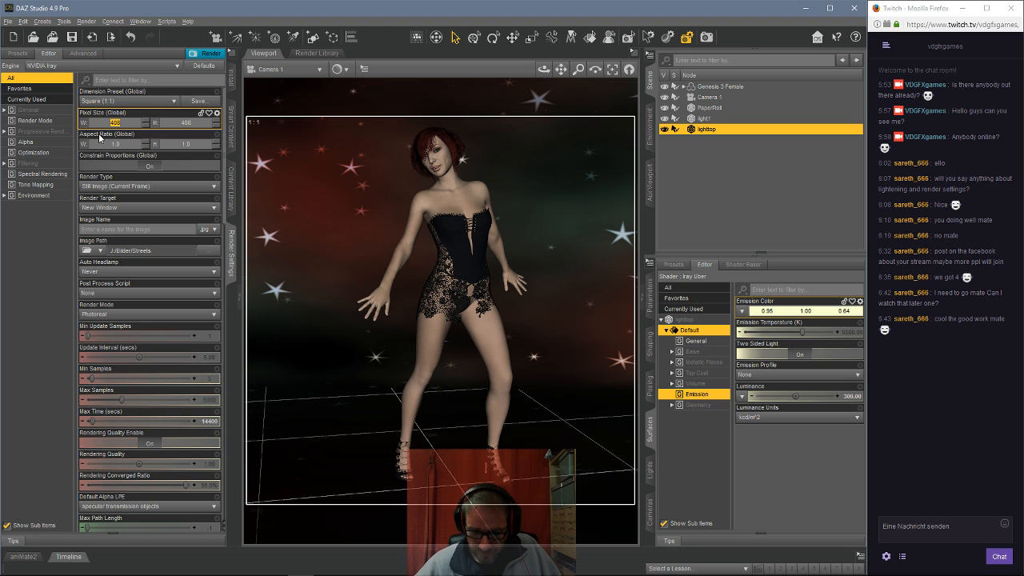
type("1070")
key("Tab")
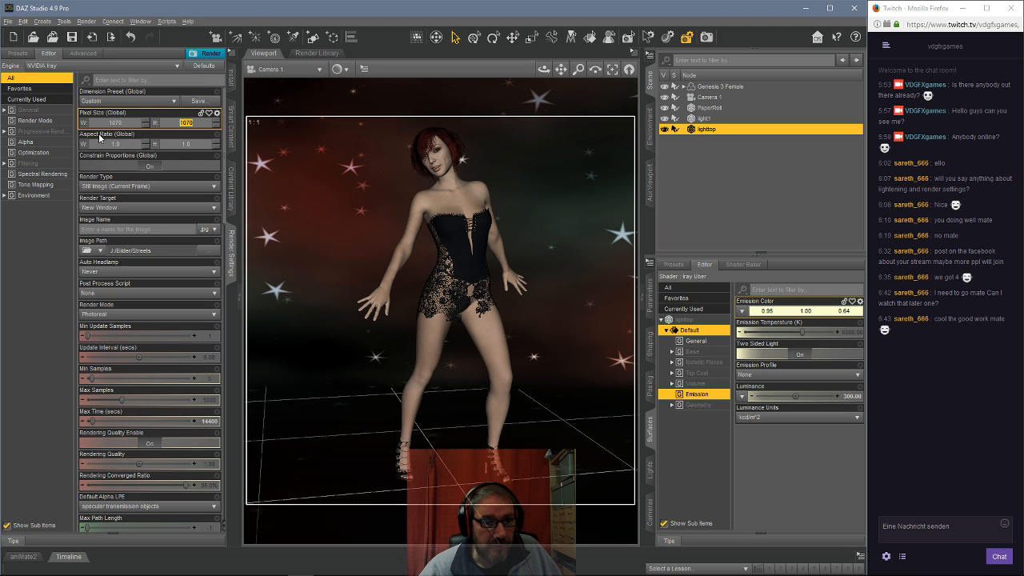
Start rendering the scene and enlarge the render window to the full screen height and a greater width.
left_click(707, 37)
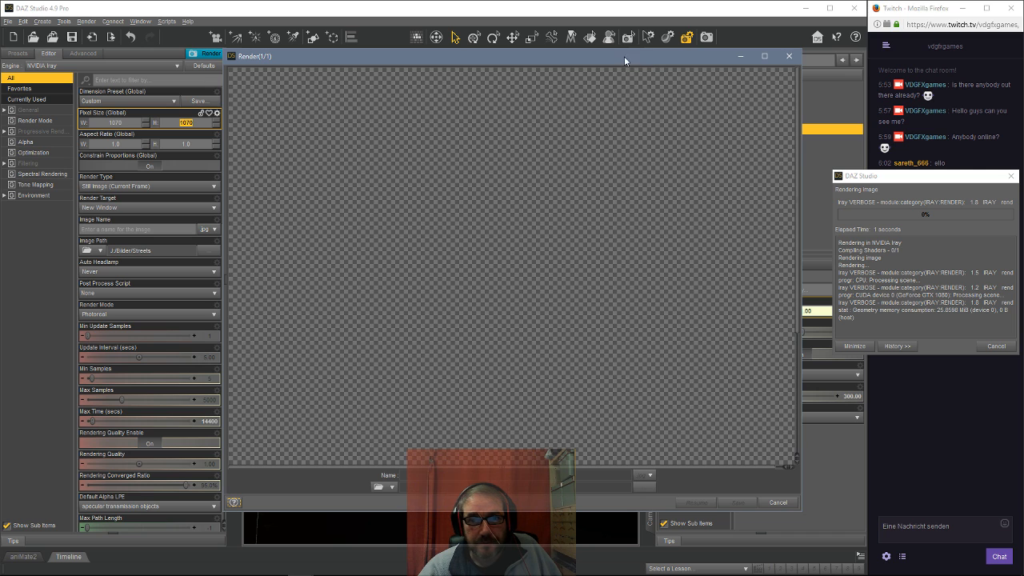
double_click(624, 49)
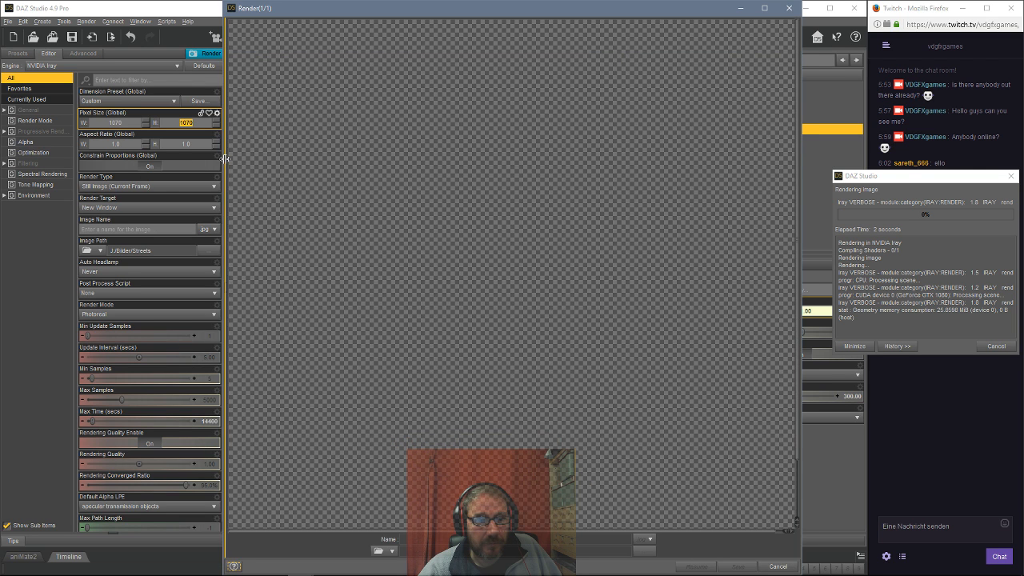
left_click_drag(224, 162, 182, 165)
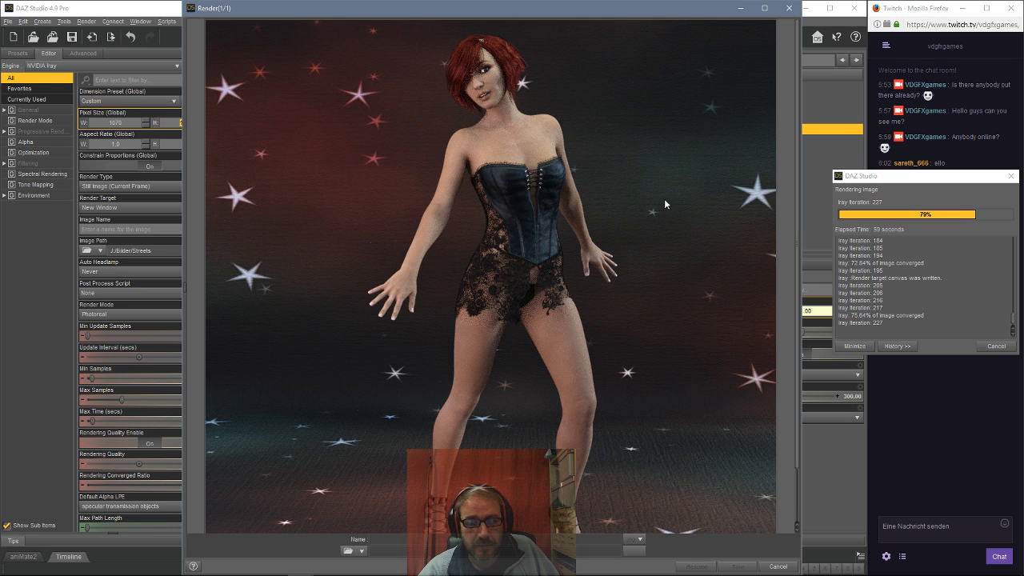
Examine the figure from head to feet in the running render, keeping the progress dialog clear of the render window.
scroll(663, 203, "down", 1)
scroll(663, 199, "down", 1)
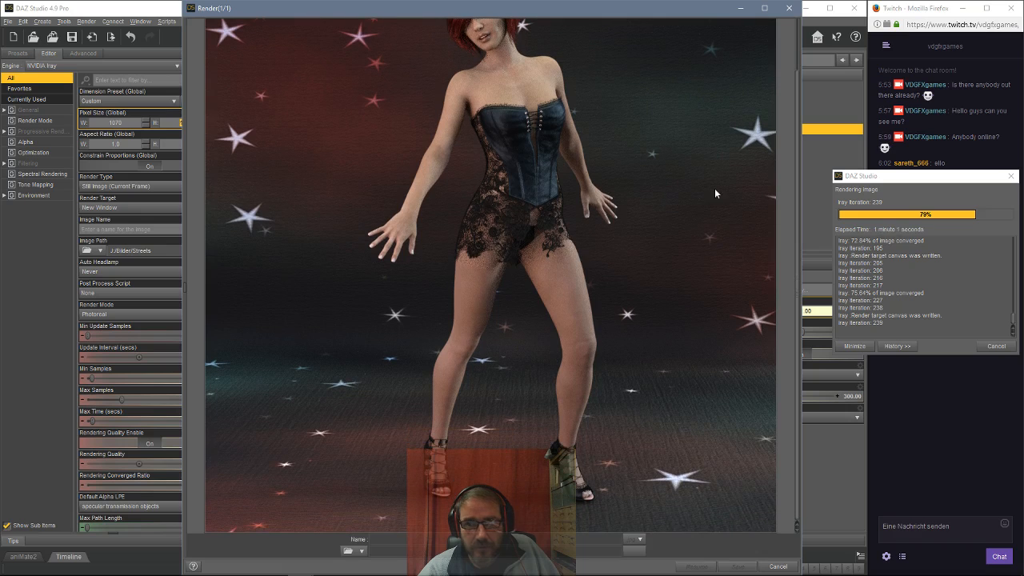
left_click_drag(894, 179, 735, 188)
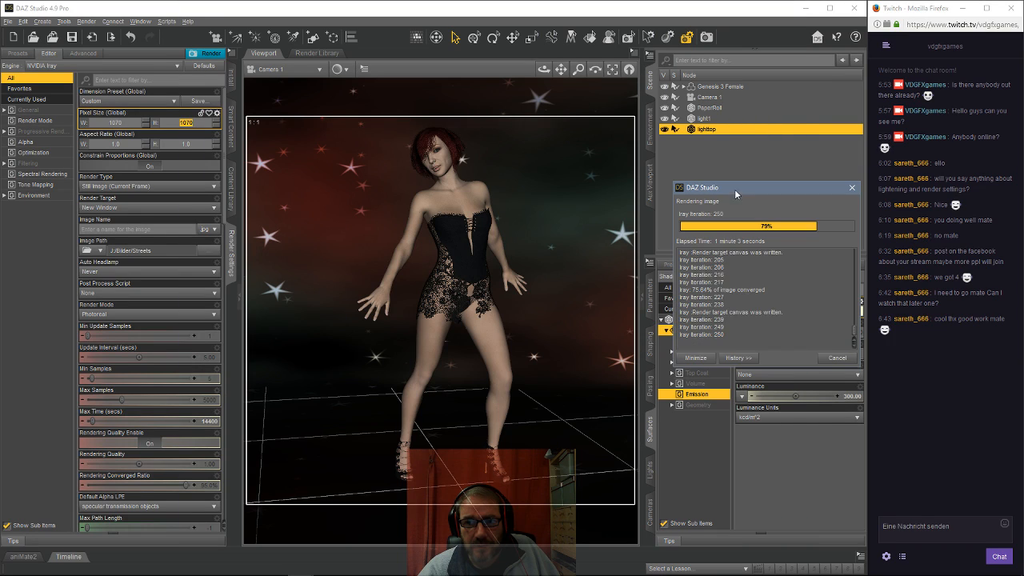
mouse_move(293, 570)
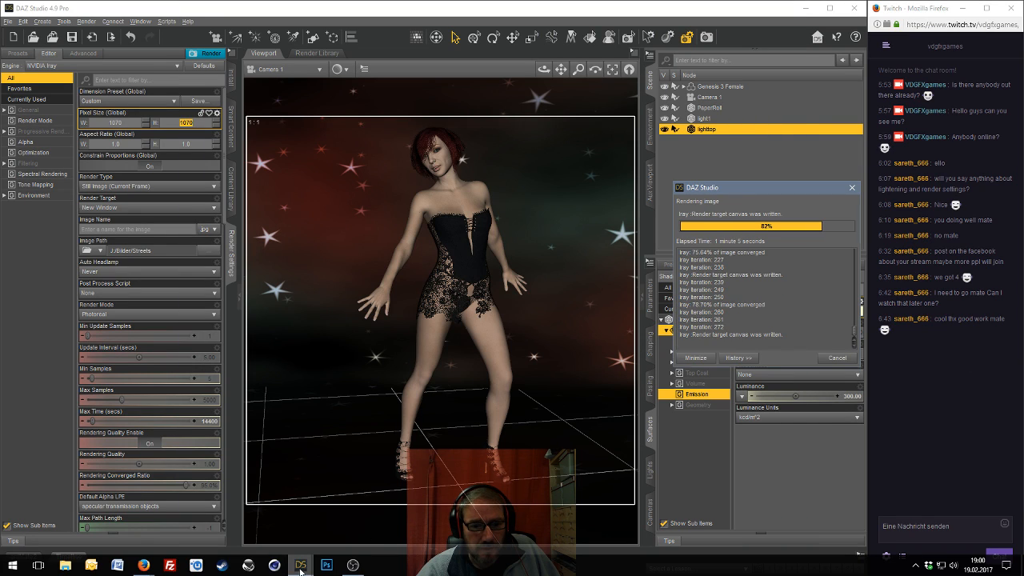
left_click(388, 484)
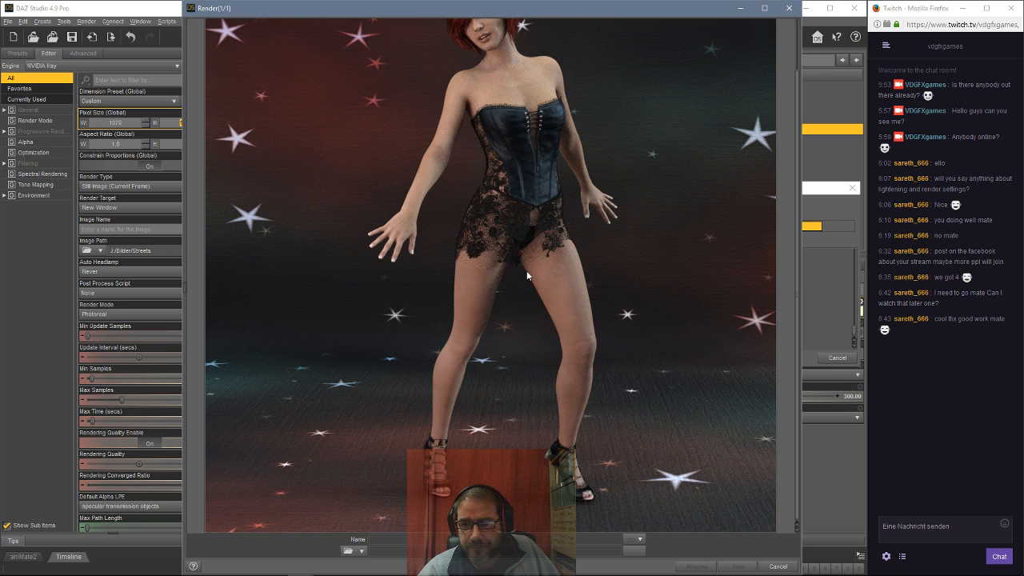
left_click(816, 191)
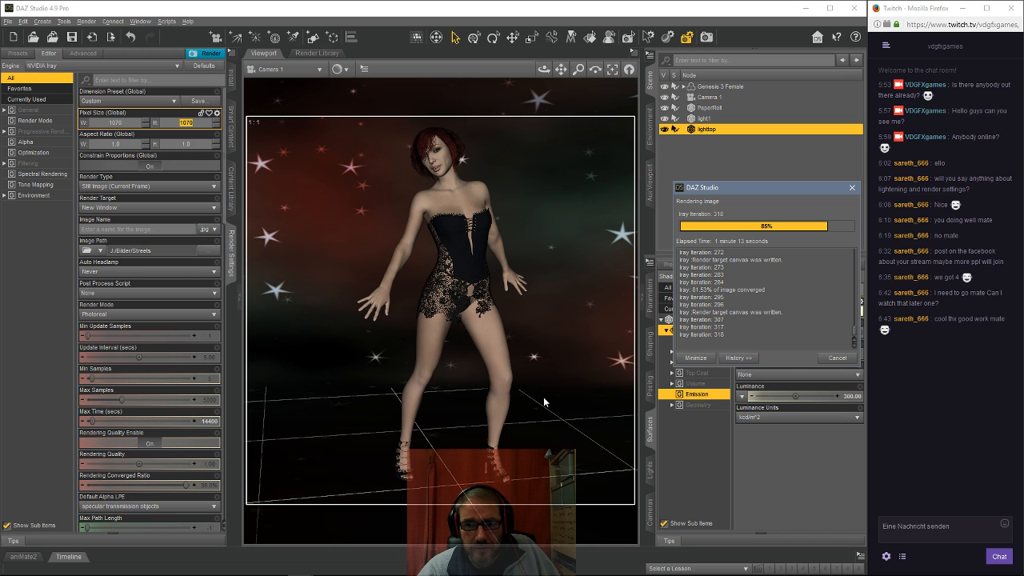
left_click_drag(735, 192, 898, 315)
mouse_move(290, 568)
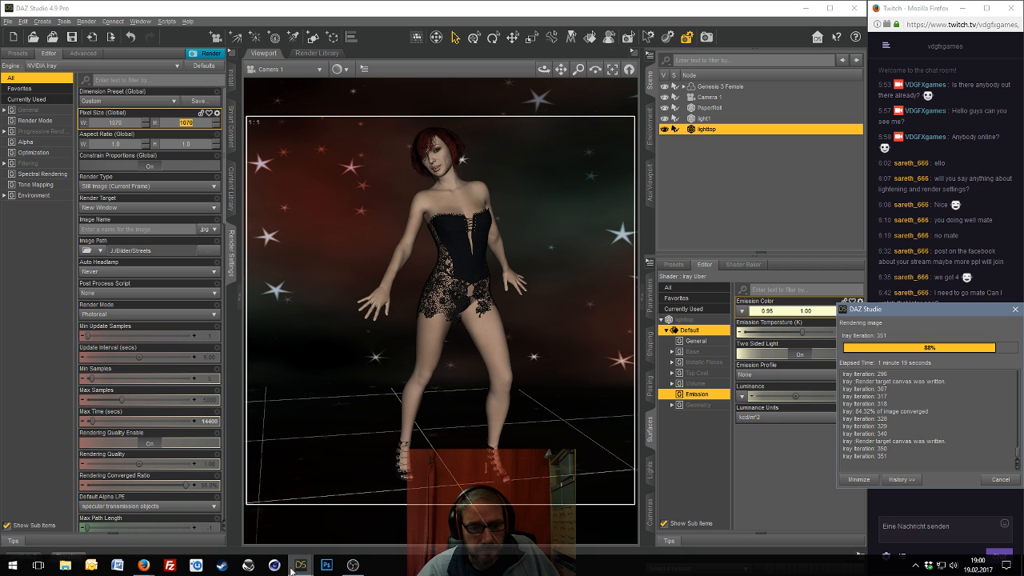
left_click(334, 540)
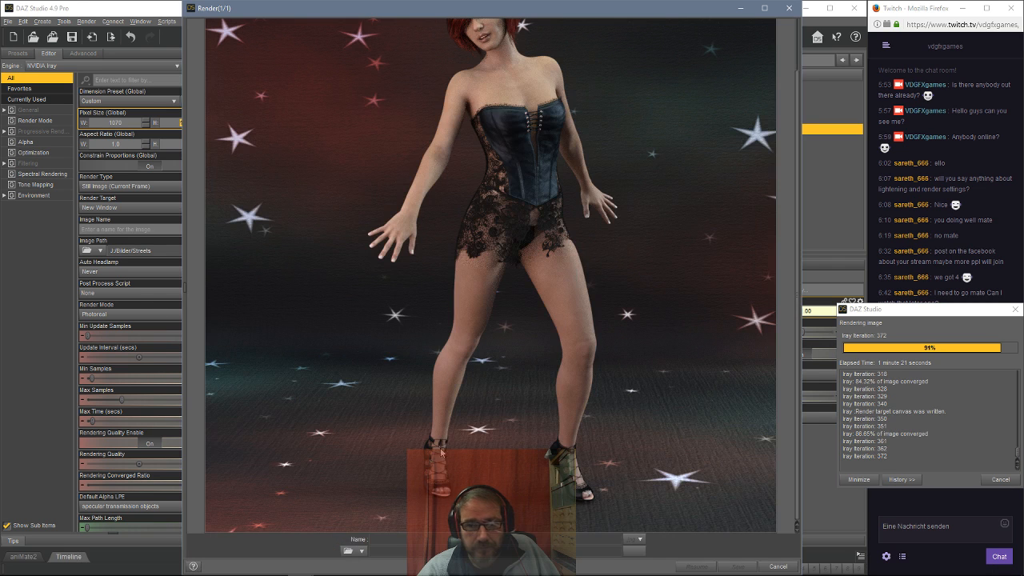
scroll(488, 341, "up", 2)
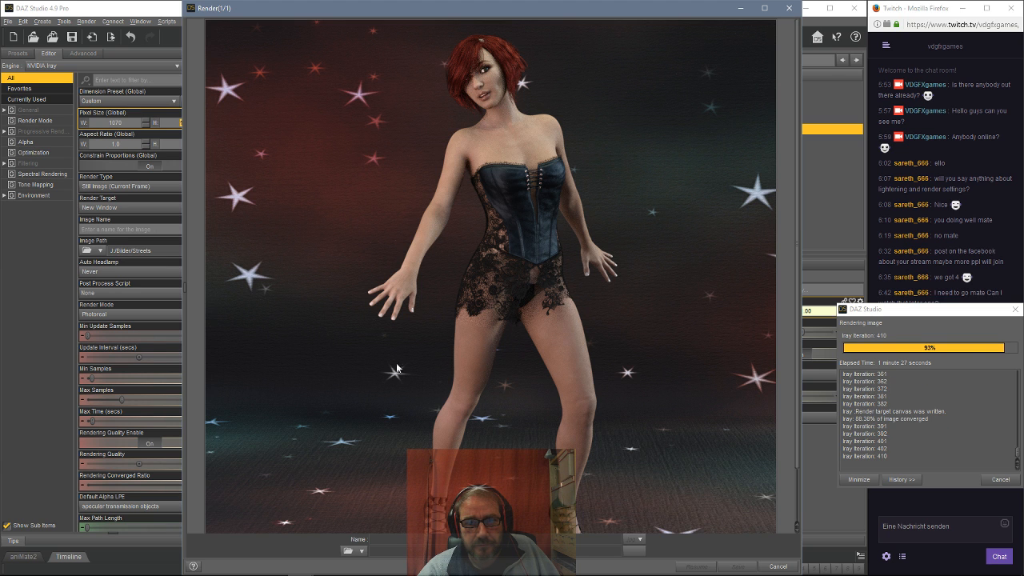
scroll(361, 366, "down", 2)
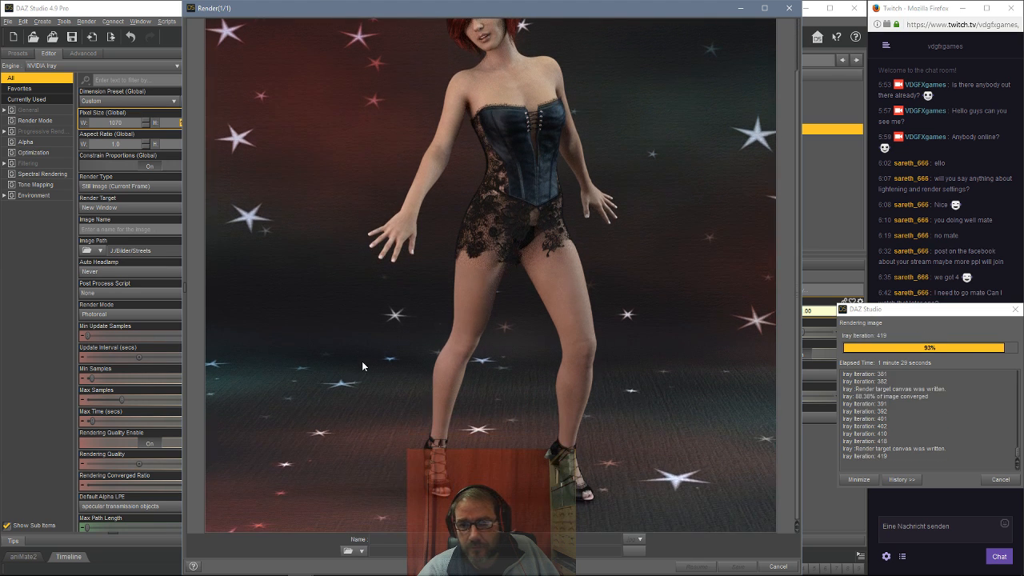
Set the finished render's save directory to a new folder named Twitch inside J:/Bilder.
scroll(361, 360, "up", 2)
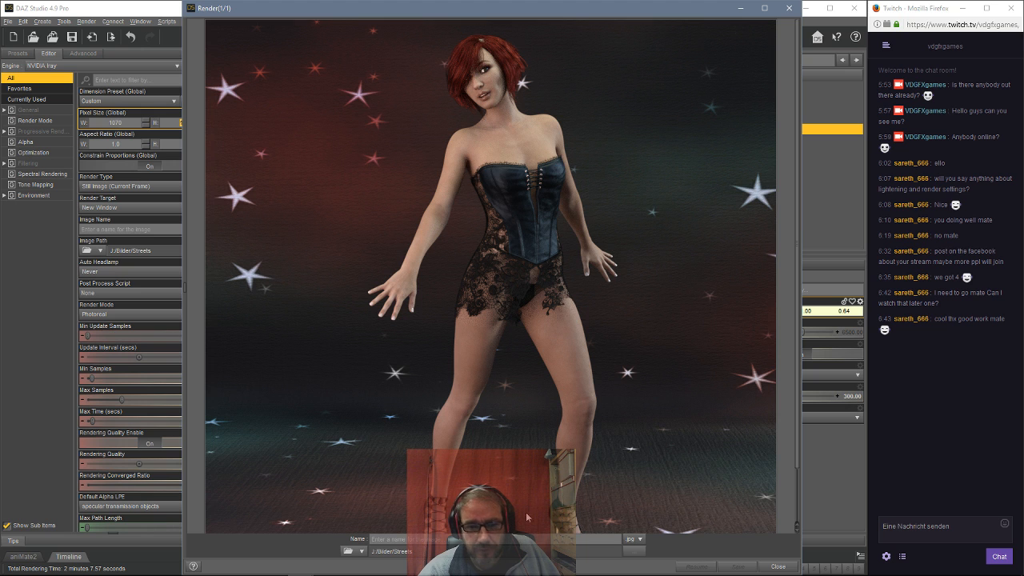
left_click(635, 551)
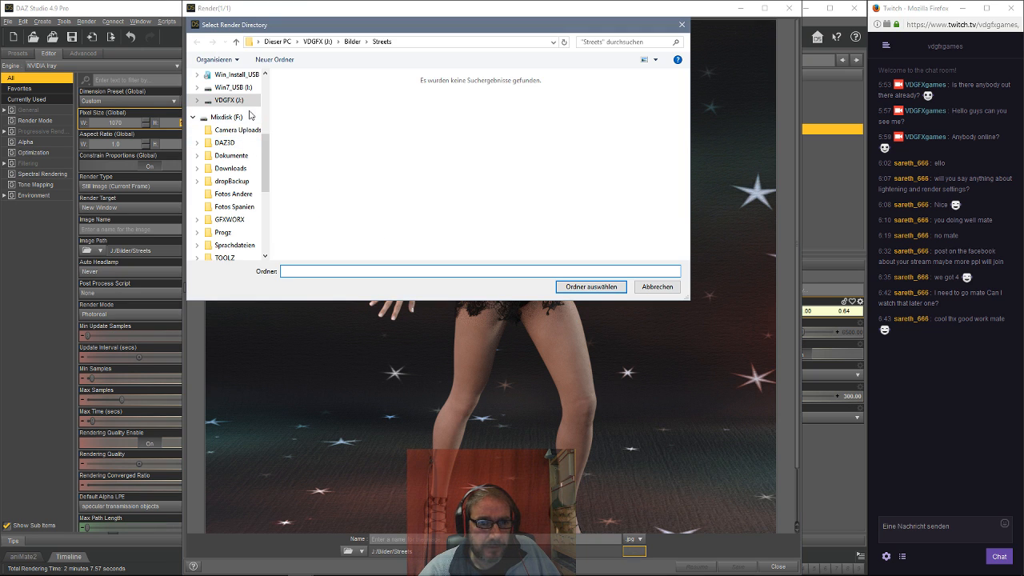
left_click(352, 42)
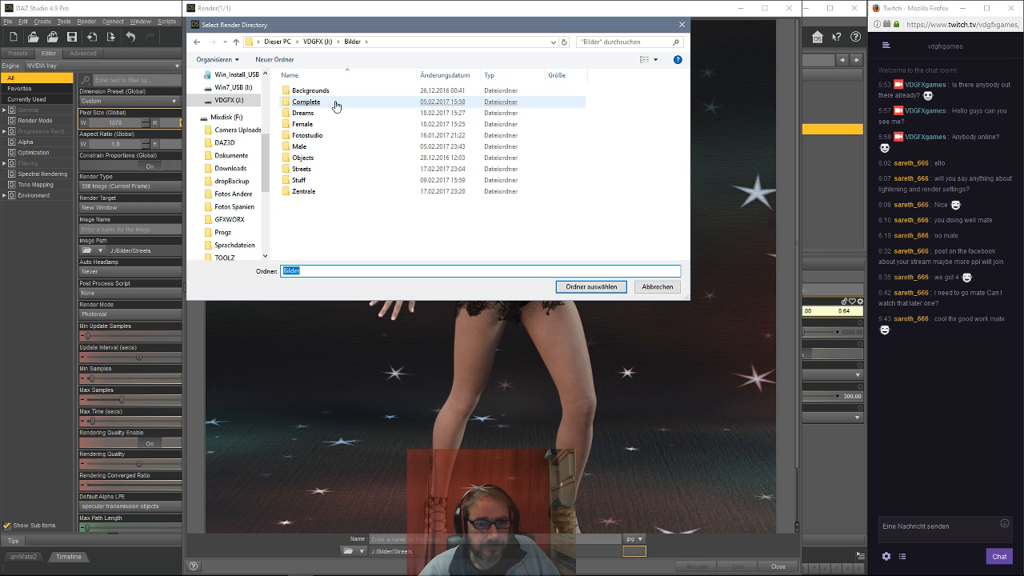
left_click(350, 251)
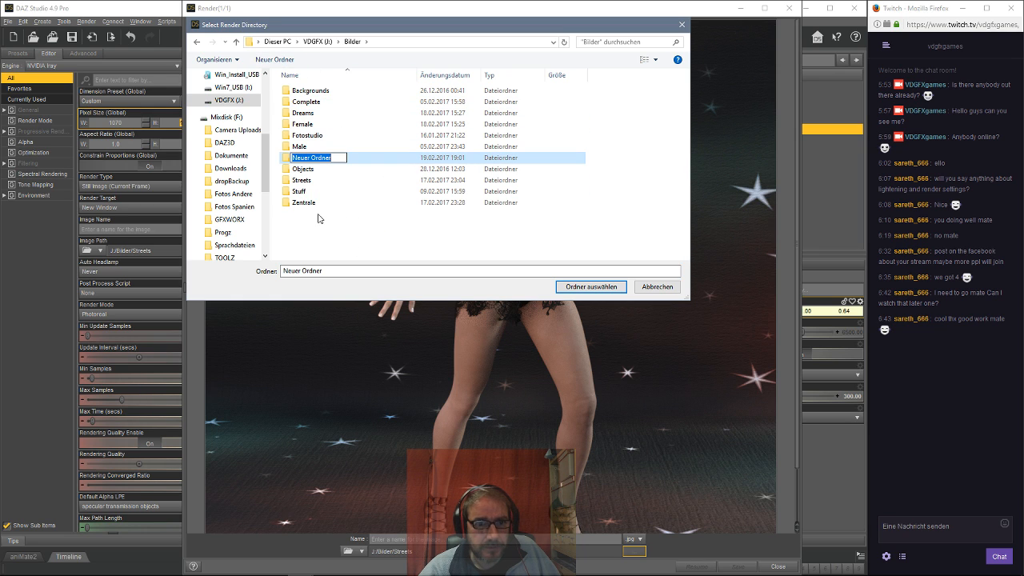
type("Tw")
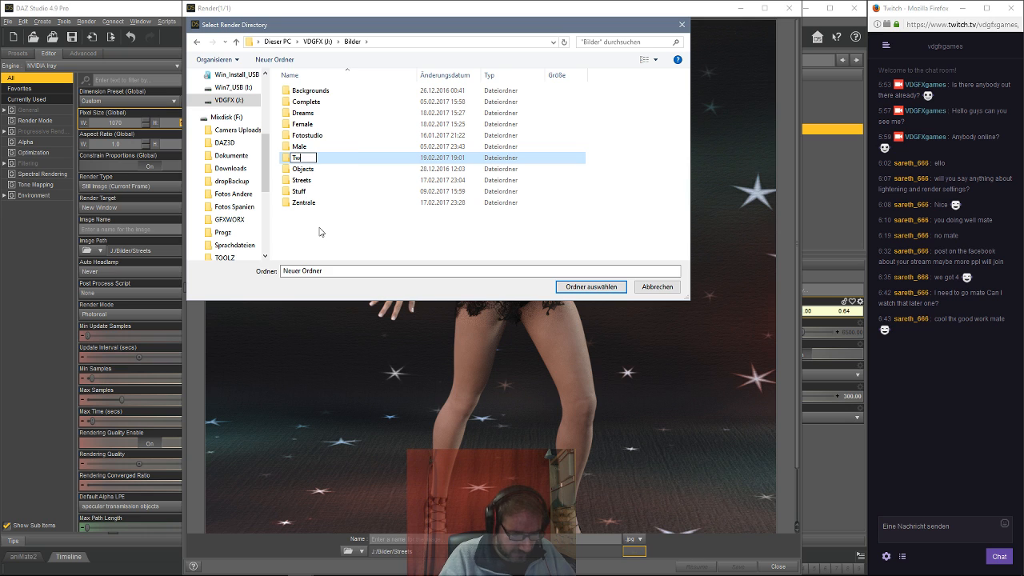
type("itch")
key("Return")
key("Return")
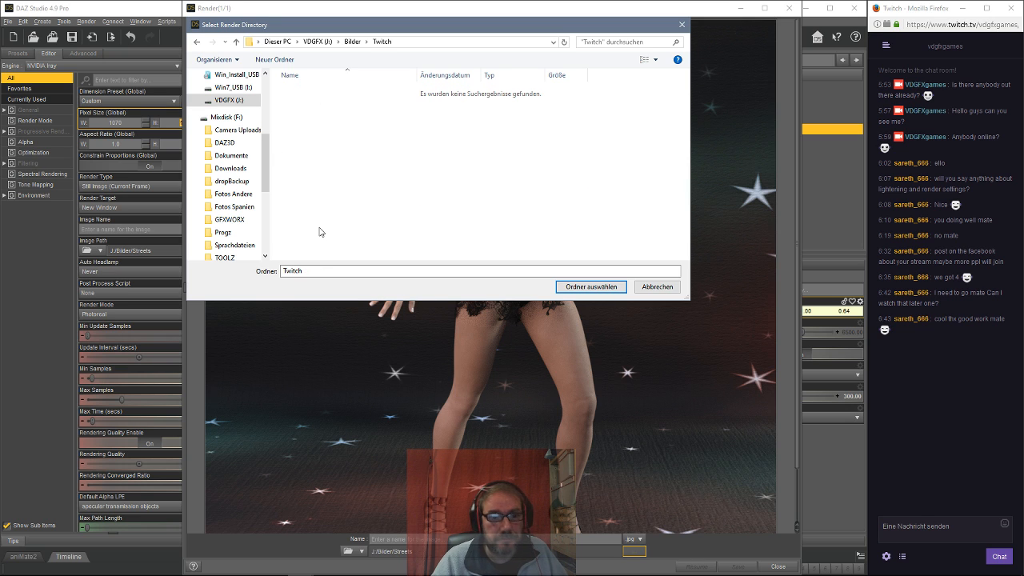
left_click(607, 289)
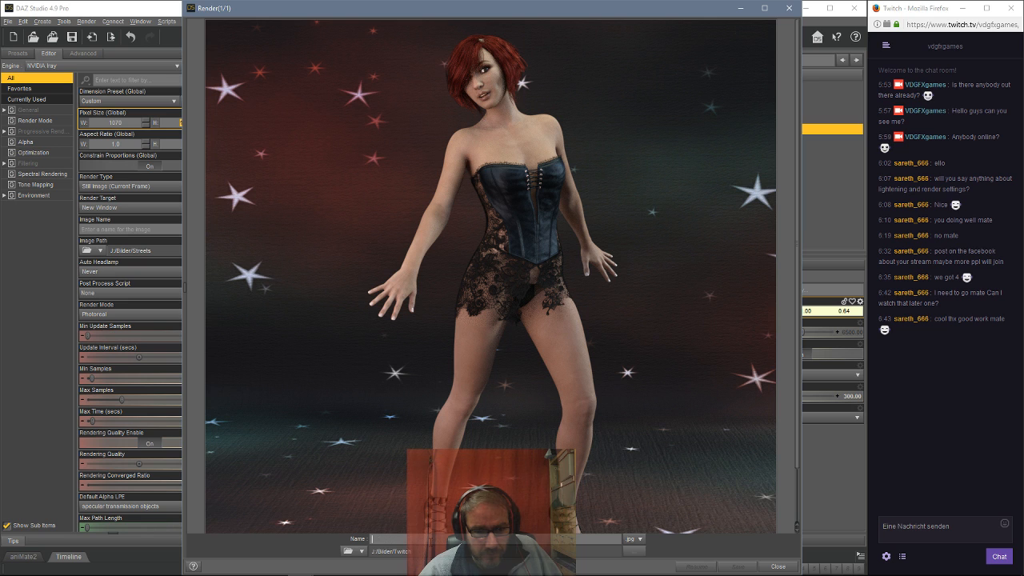
Name the render FirstImage and save it as a JPG.
type("First")
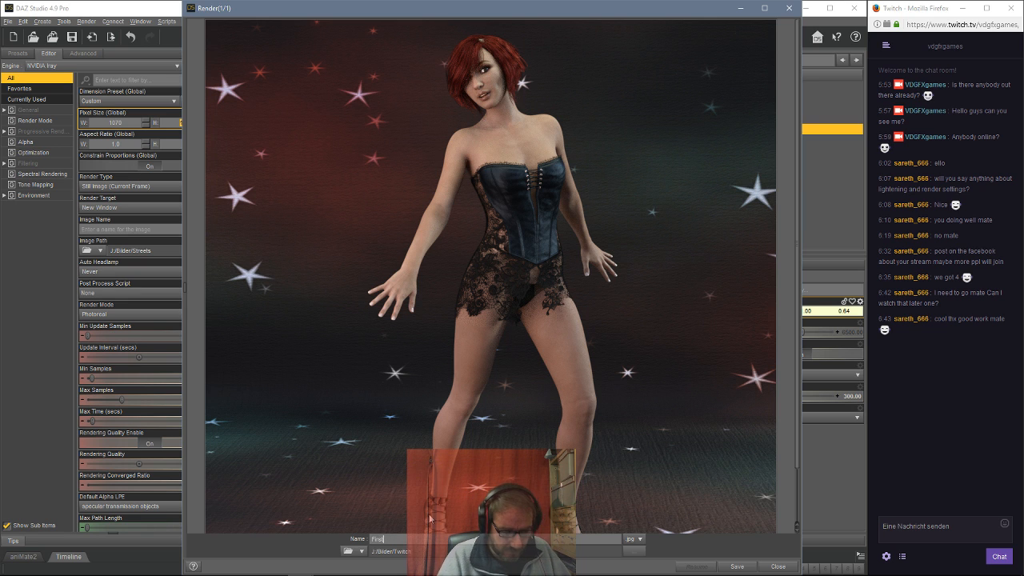
type("Image")
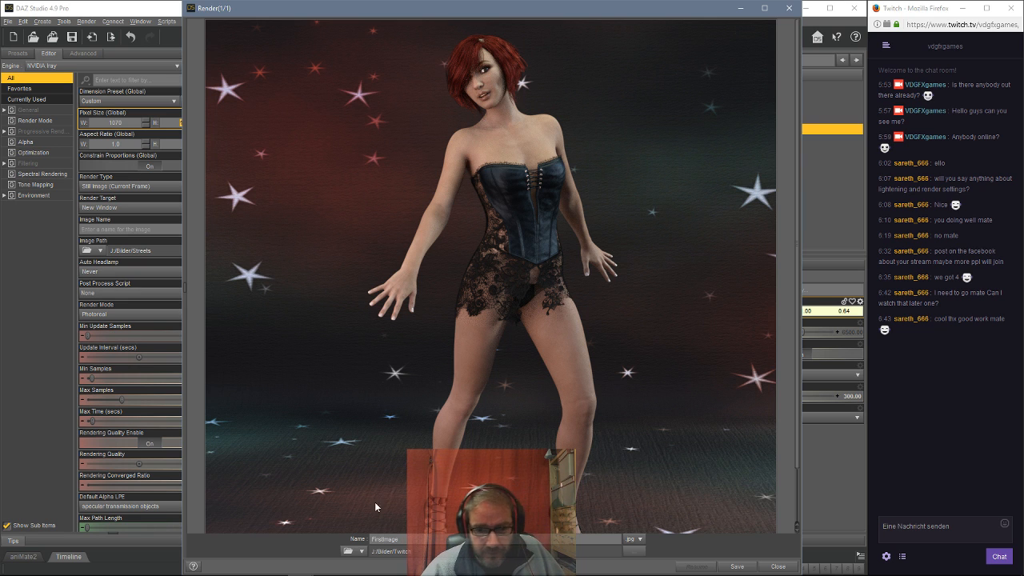
left_click(737, 566)
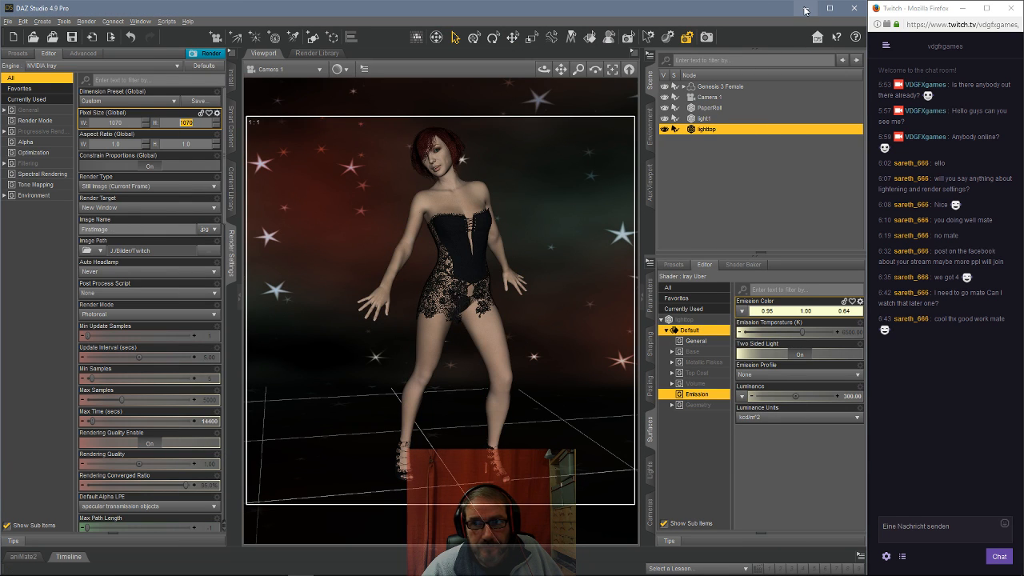
Minimize the DAZ Studio, Firefox and OBS windows and switch to Photoshop.
left_click(805, 10)
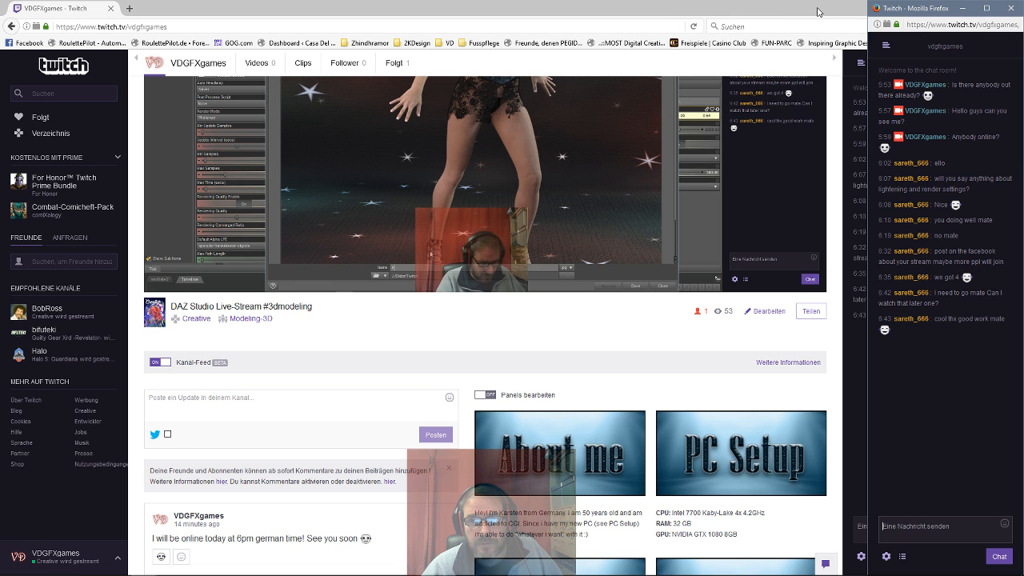
left_click(961, 8)
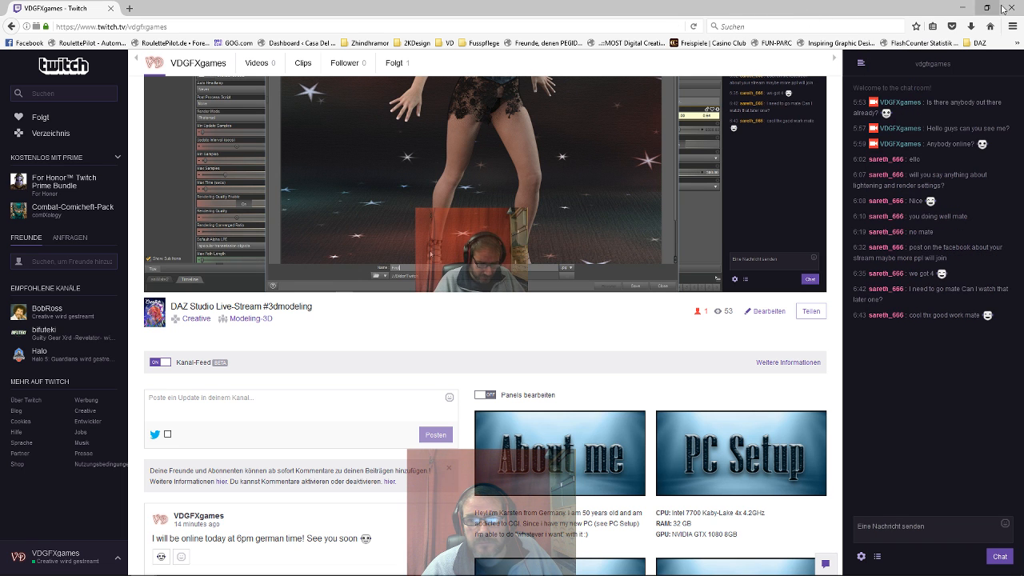
left_click(961, 8)
left_click(988, 6)
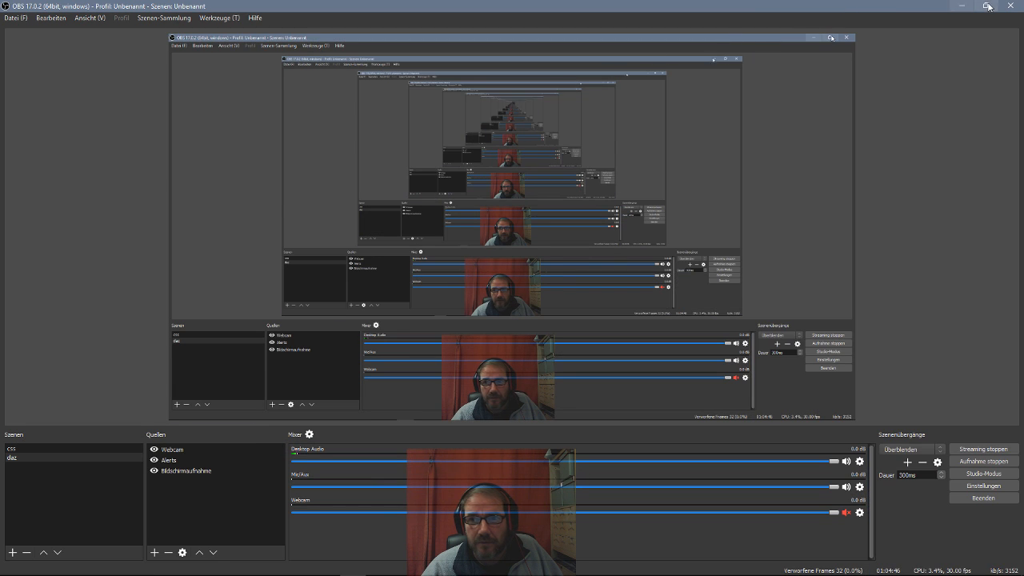
left_click(961, 7)
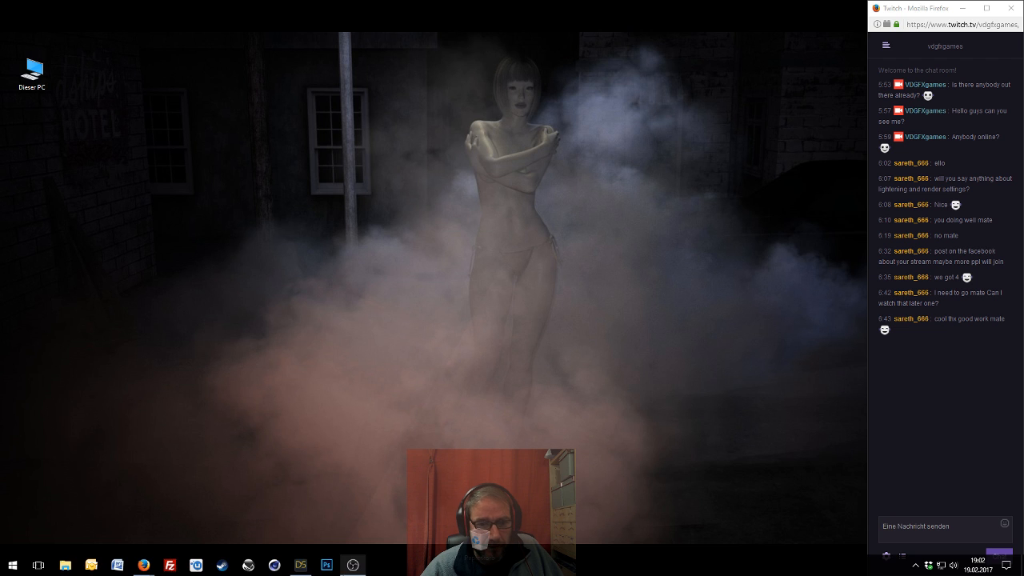
left_click(324, 566)
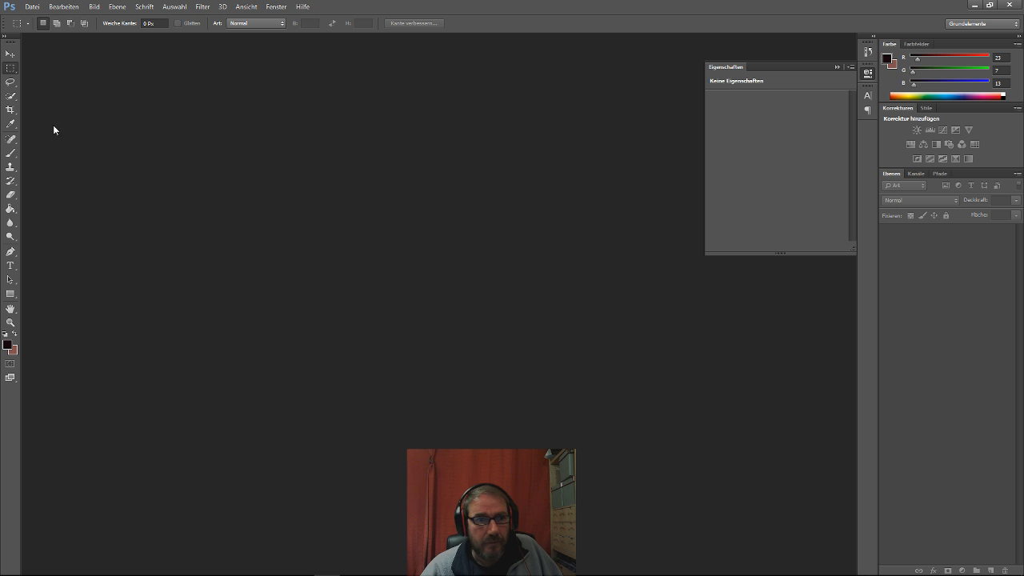
Open the FirstImage render from the Bilder/Twitch folder on the VDGFX (J:) drive.
left_click(27, 10)
left_click(44, 32)
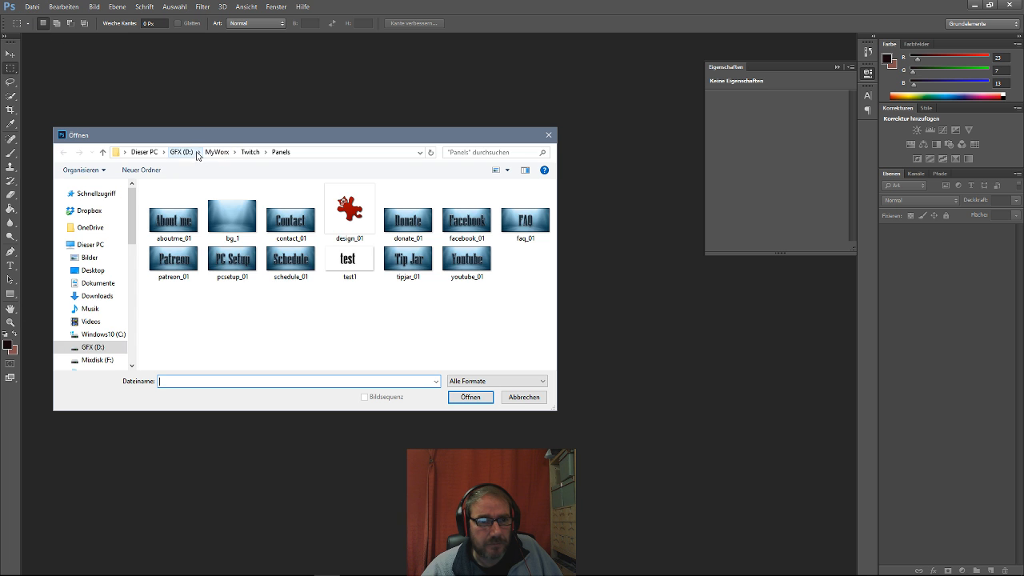
left_click(185, 152)
scroll(100, 264, "down", 5)
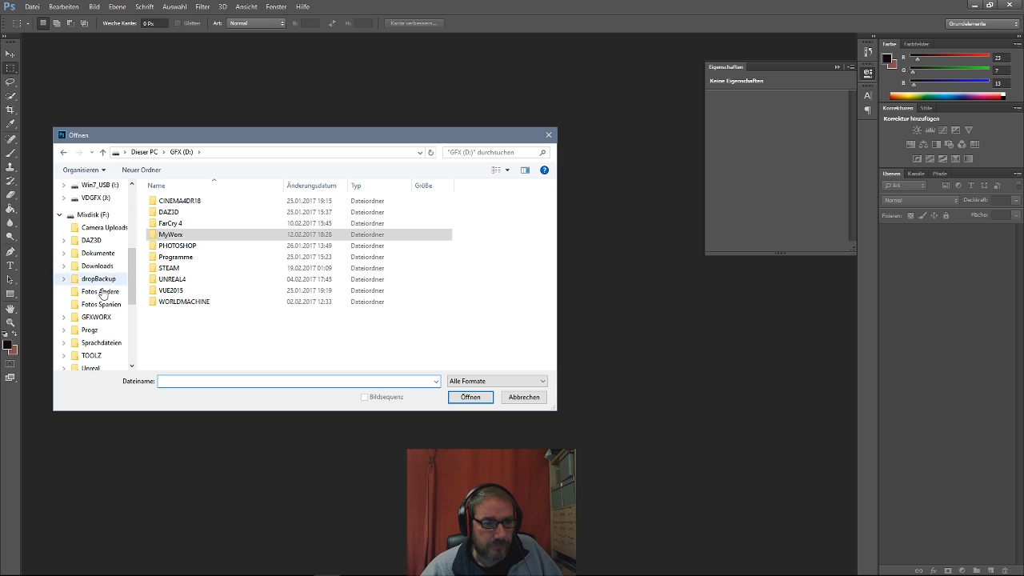
scroll(97, 250, "down", 5)
left_click(108, 322)
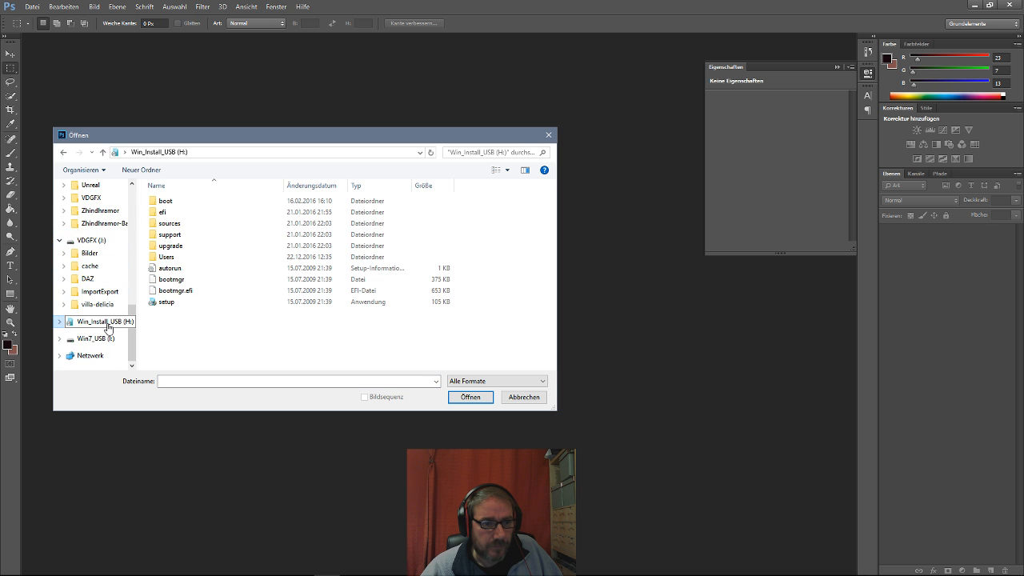
left_click(100, 340)
left_click(92, 252)
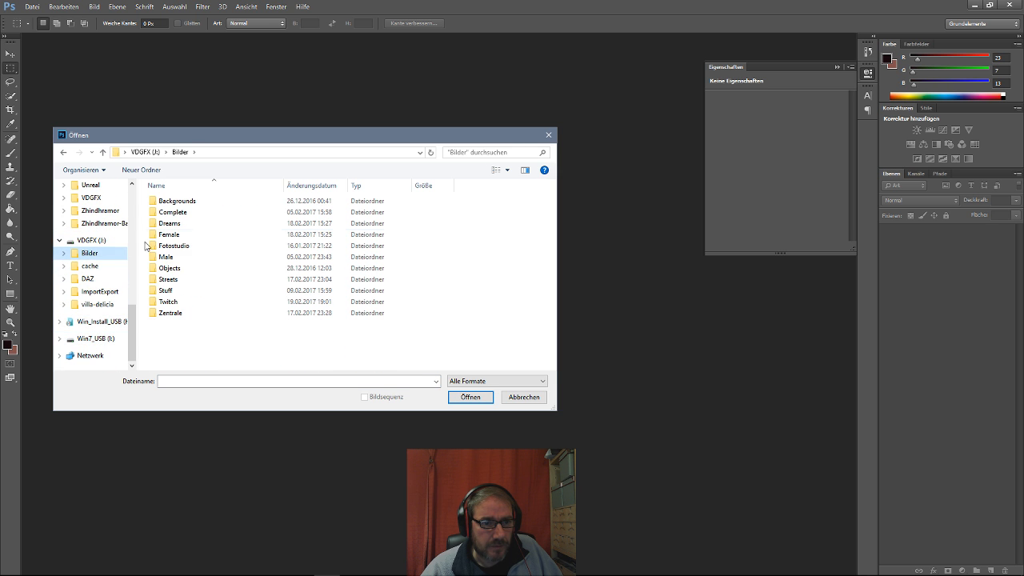
double_click(168, 301)
double_click(174, 214)
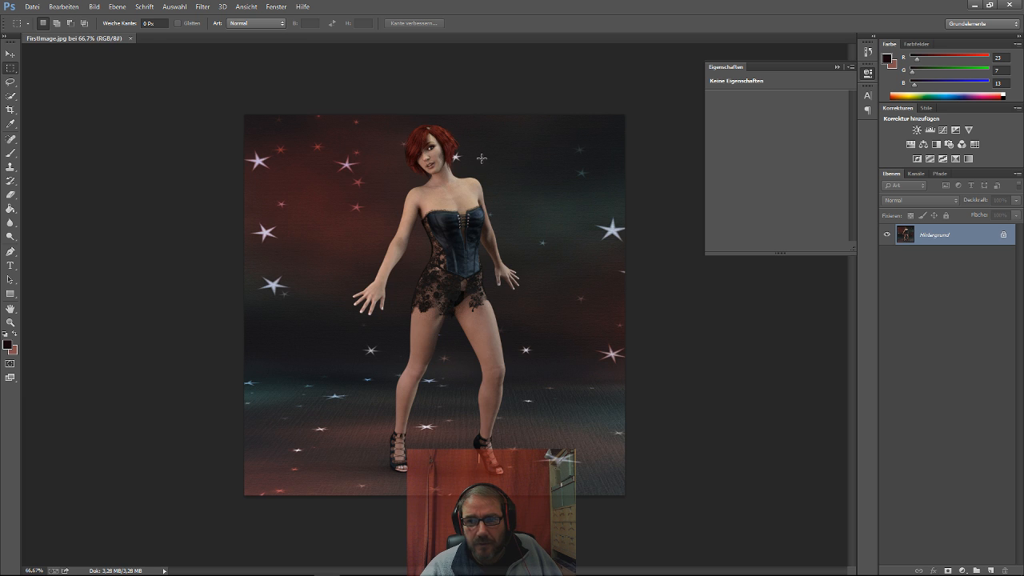
Unlock the background layer and cover the bright spot in the figure's hair parting with the Clone Stamp tool.
left_click(1003, 234)
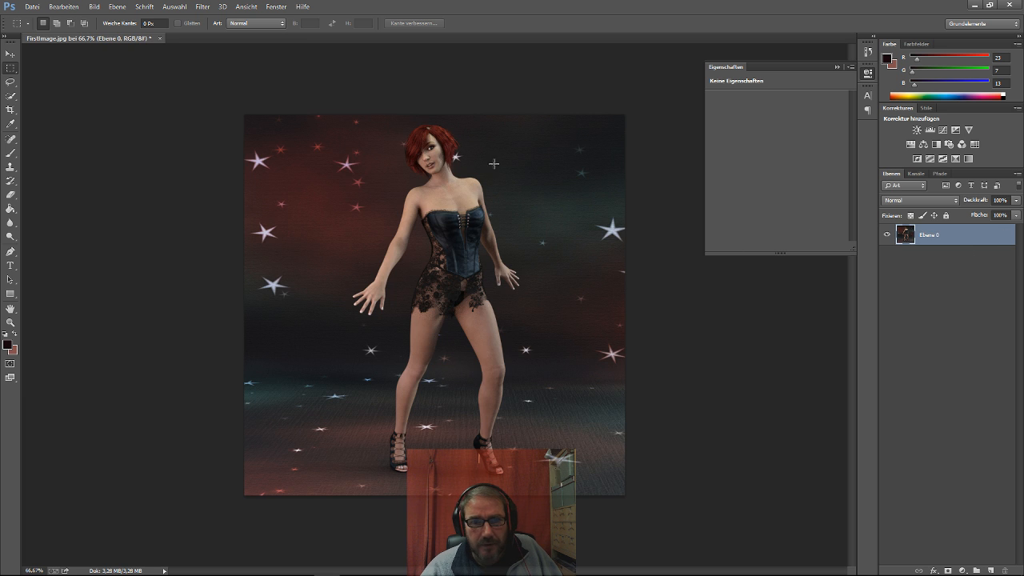
scroll(424, 80, "up", 8, "alt")
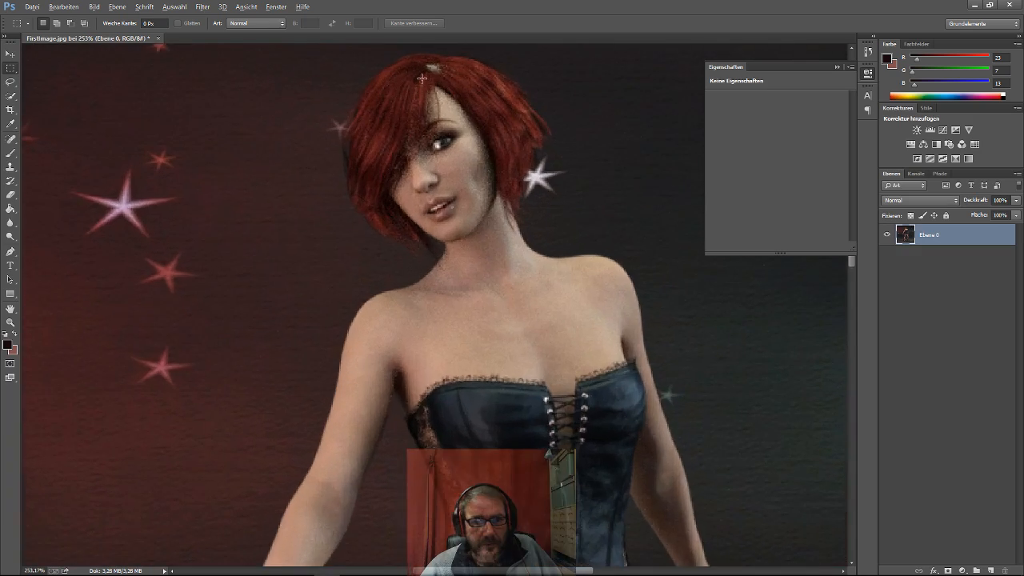
scroll(432, 77, "down", 2, "alt")
scroll(448, 75, "up", 5, "alt")
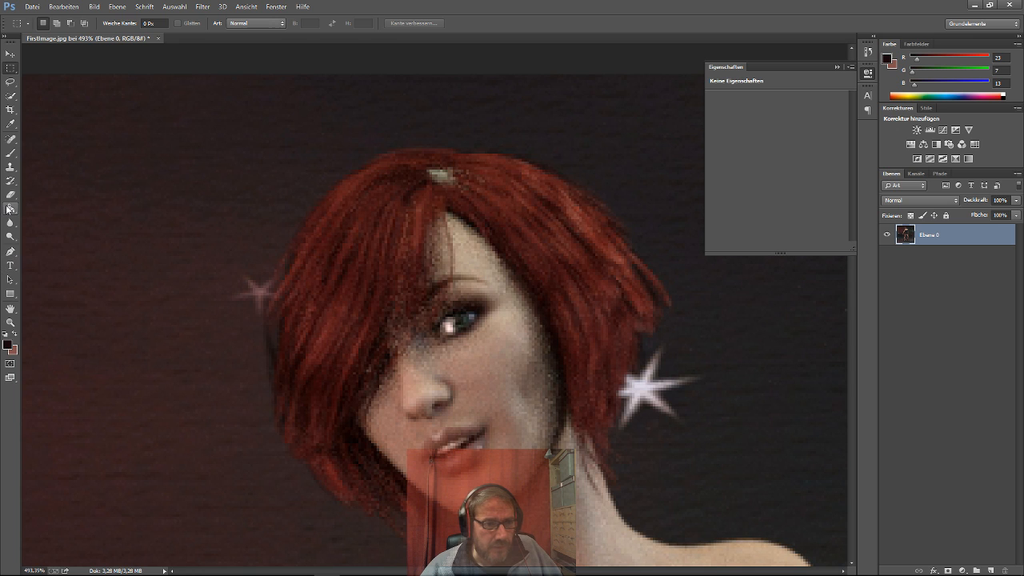
left_click(11, 168)
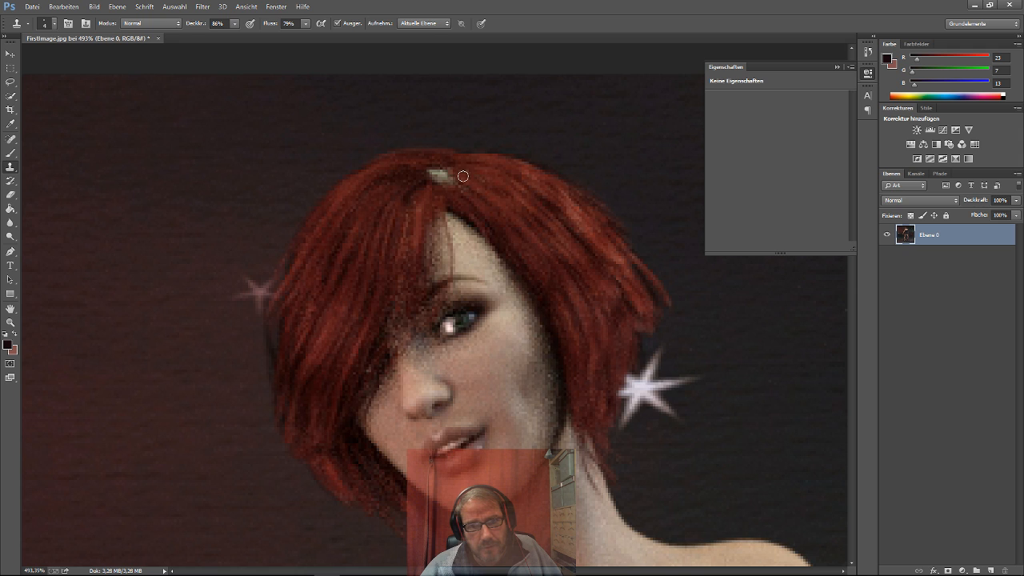
left_click(435, 177)
mouse_move(407, 175)
left_mouse_down()
mouse_move(443, 171)
mouse_move(406, 187)
left_mouse_up()
scroll(288, 171, "down", 5, "alt")
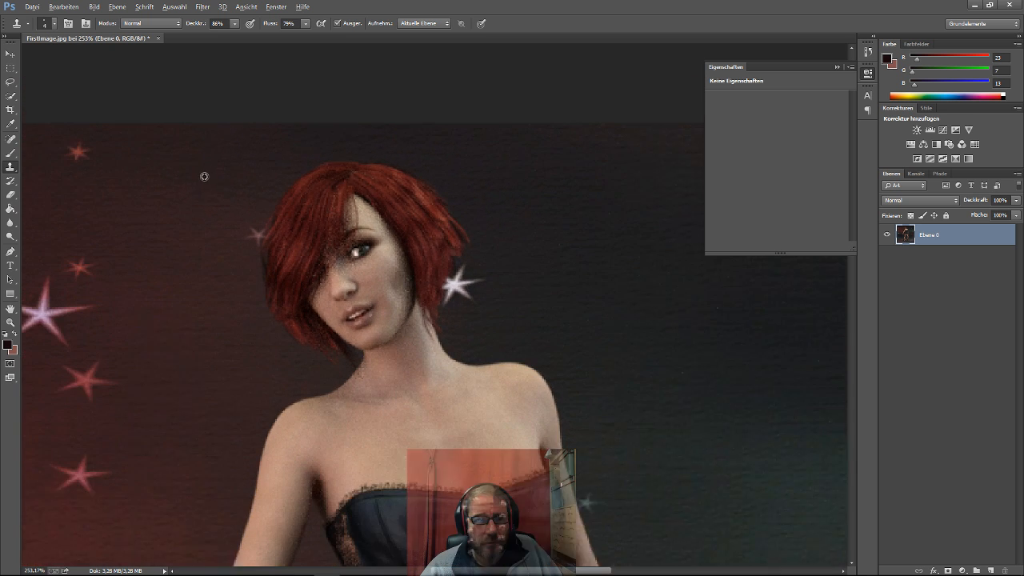
Soften the retouched spot on the crown of the hair with the Blur tool and fit the image to the window.
left_click(9, 222)
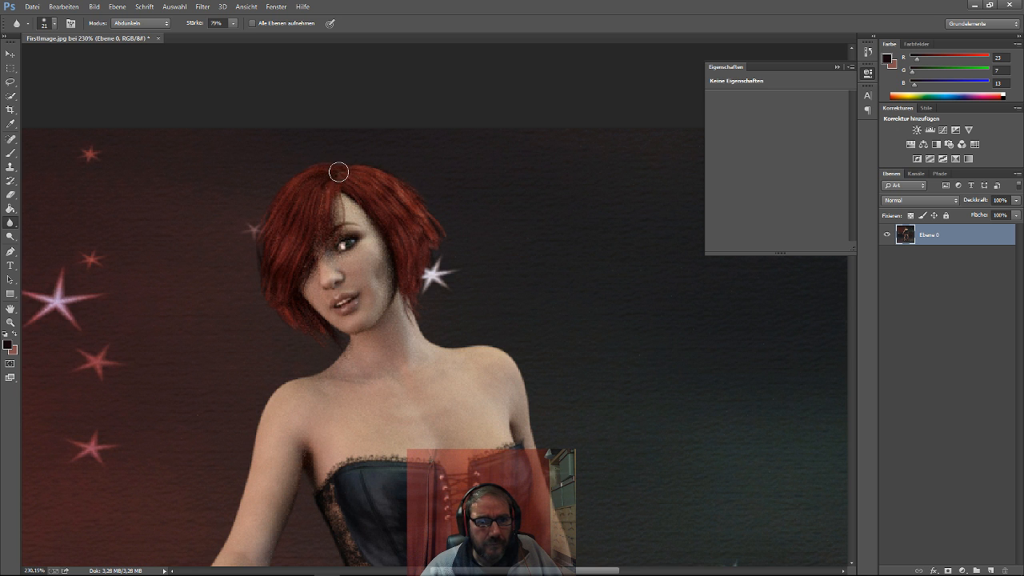
mouse_move(333, 174)
left_mouse_down()
mouse_move(342, 176)
mouse_move(328, 176)
left_mouse_up()
key("ctrl+0")
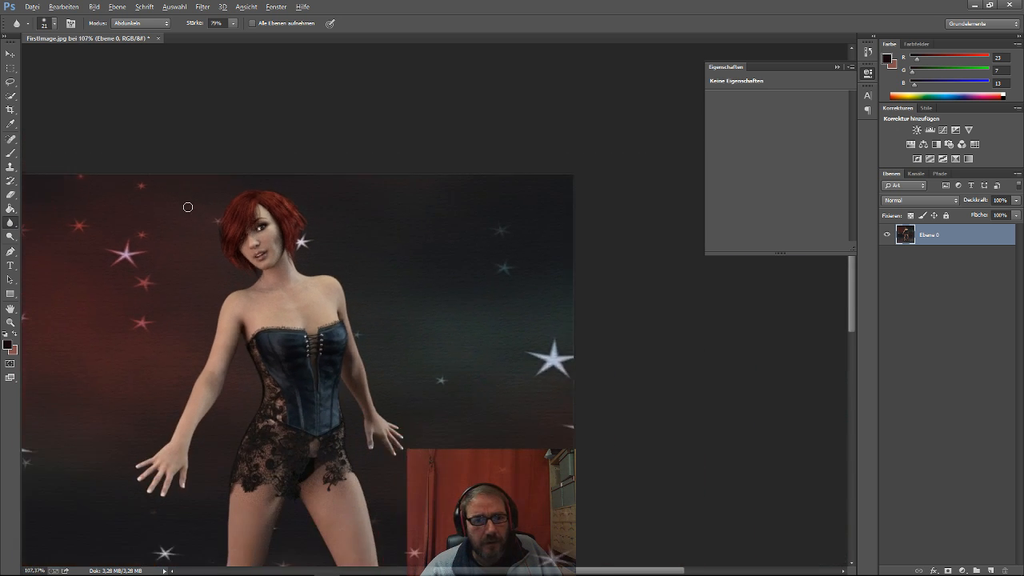
key("alt")
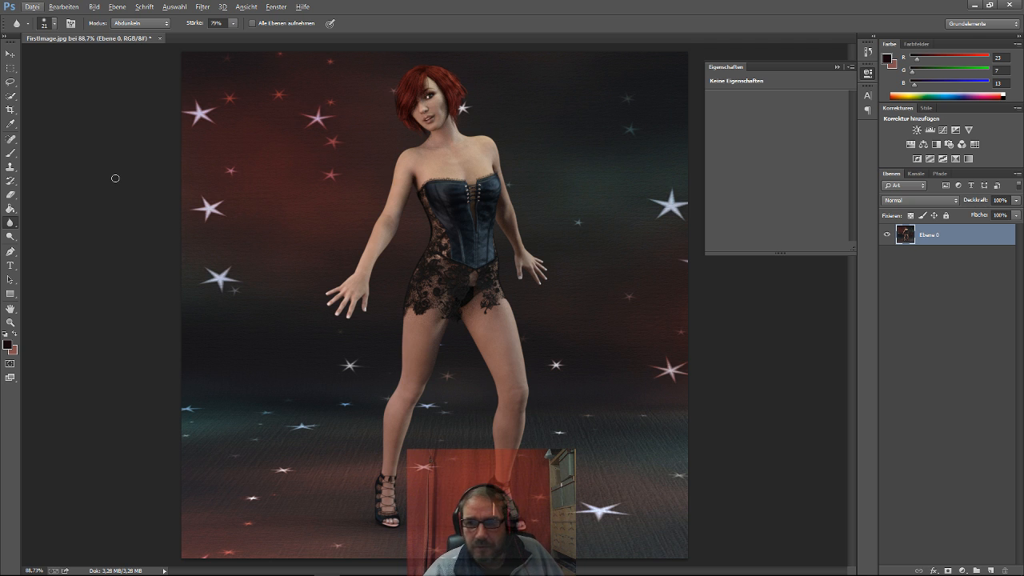
Apply an S-shaped RGB Curves adjustment, raising input 220 to output 236 and input 126 to output 141, with the shadows lowered.
left_click(95, 7)
mouse_move(104, 36)
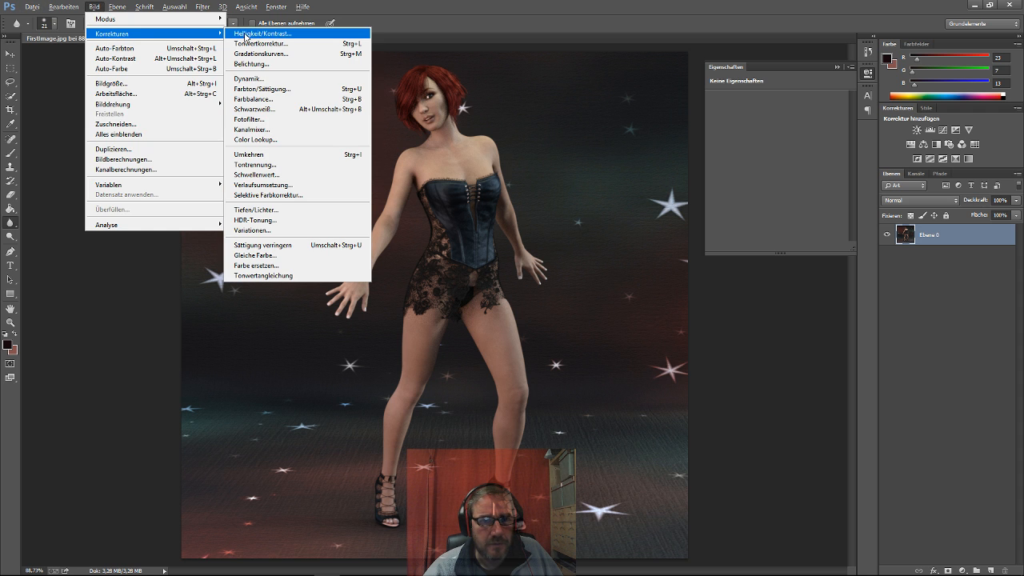
left_click(256, 54)
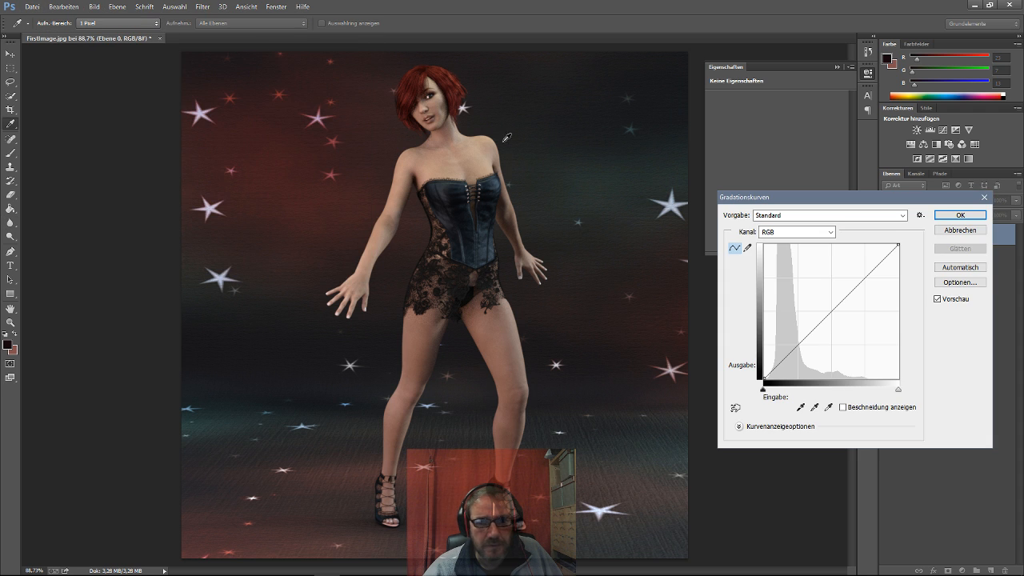
left_click_drag(883, 260, 880, 254)
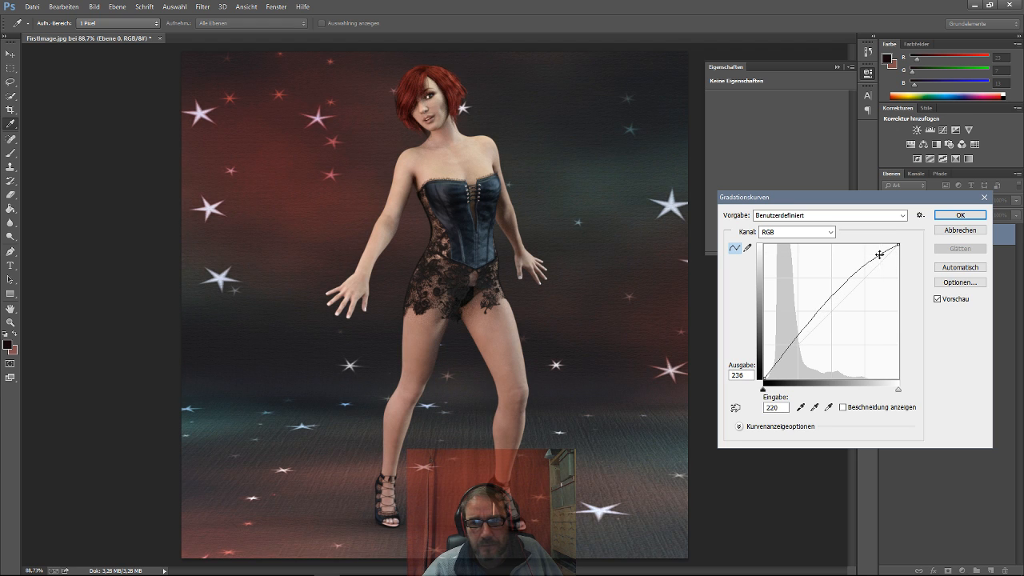
left_click_drag(787, 352, 797, 352)
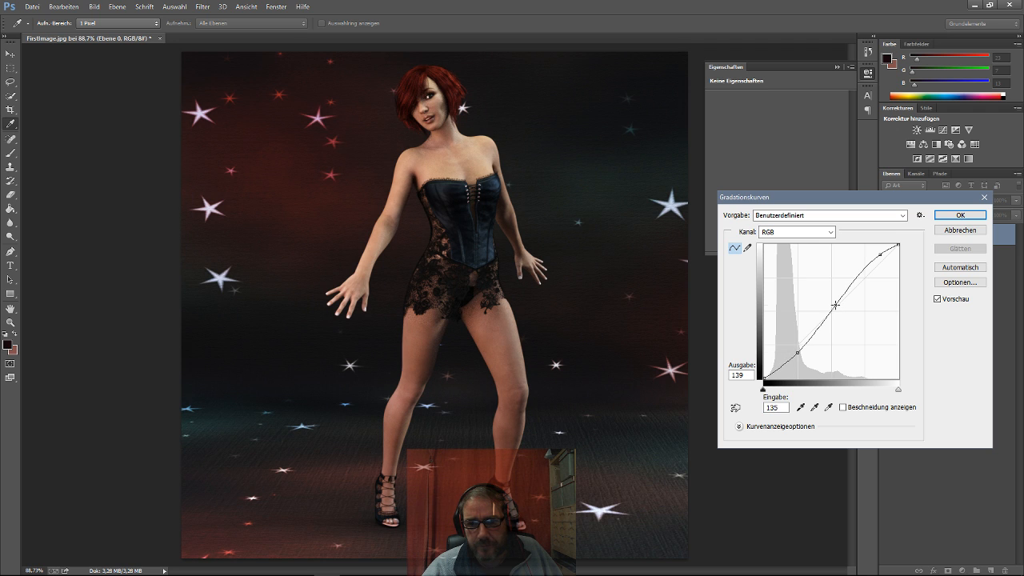
left_click_drag(835, 304, 830, 303)
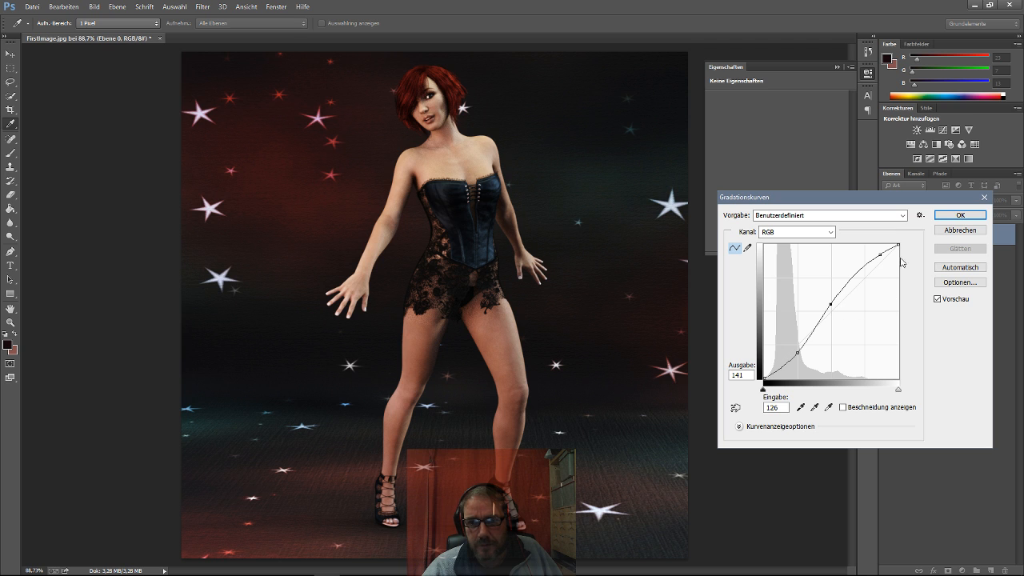
left_click(939, 218)
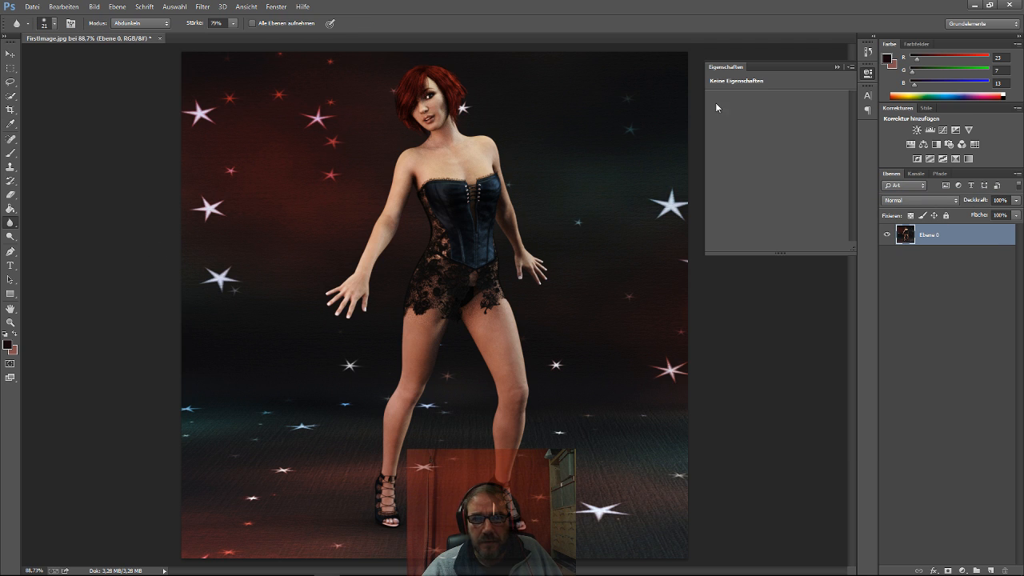
Compare the image before and after the Curves adjustment by switching between the last two history states, ending on the adjusted version.
left_click(849, 68)
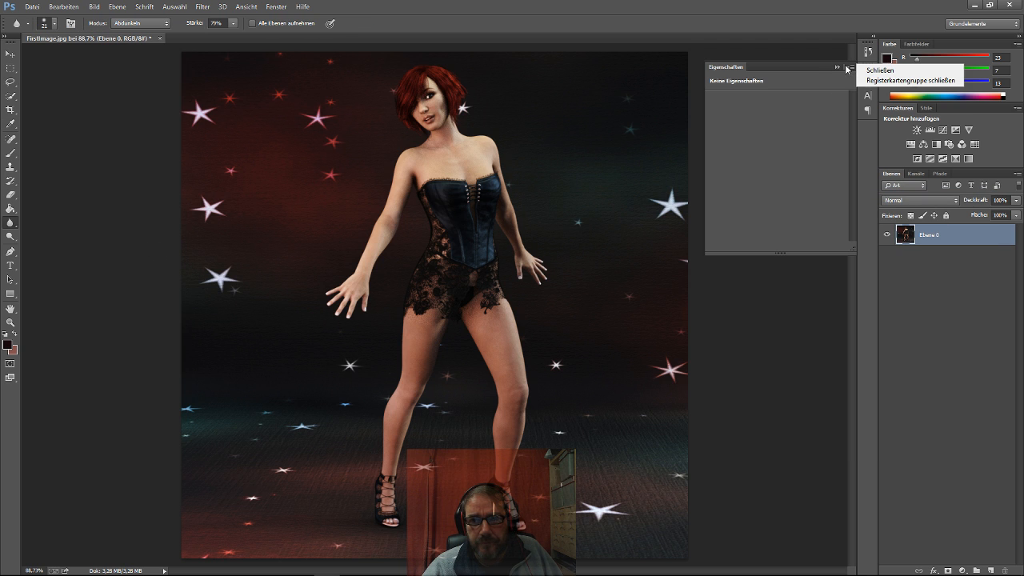
left_click(849, 68)
left_click(868, 52)
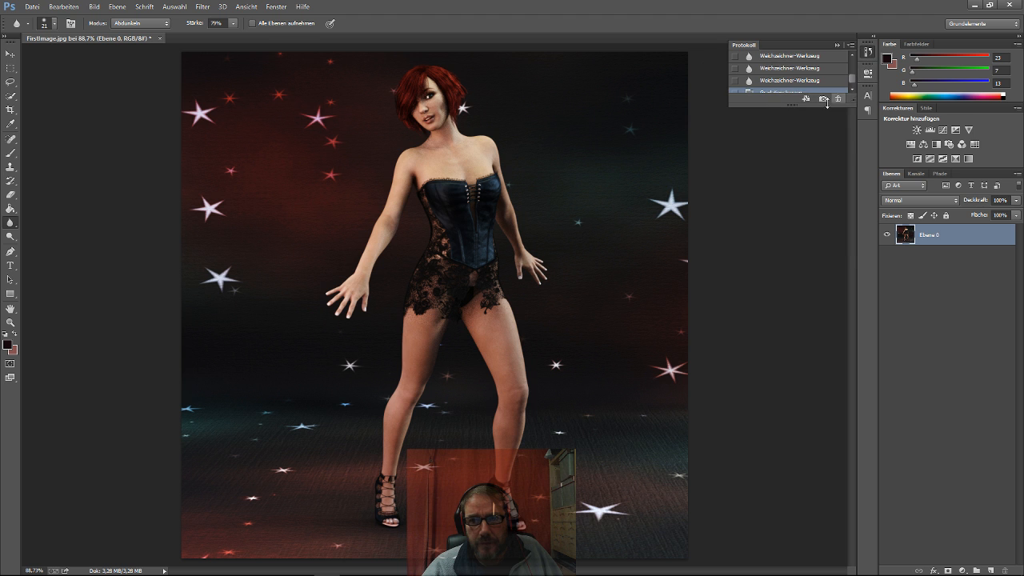
left_click_drag(779, 105, 780, 123)
left_click(779, 92)
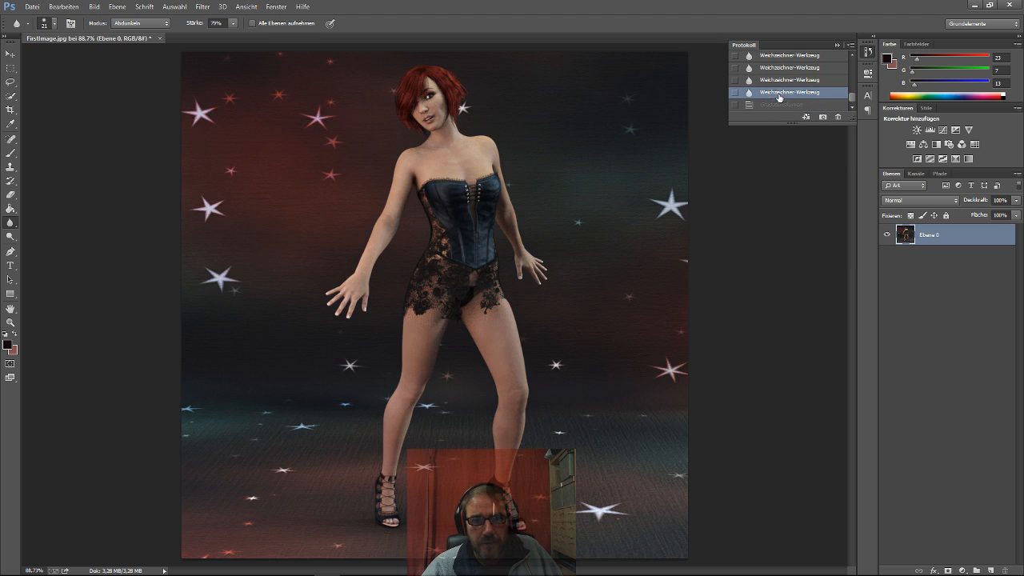
left_click(779, 104)
left_click(779, 93)
left_click(779, 105)
left_click(778, 93)
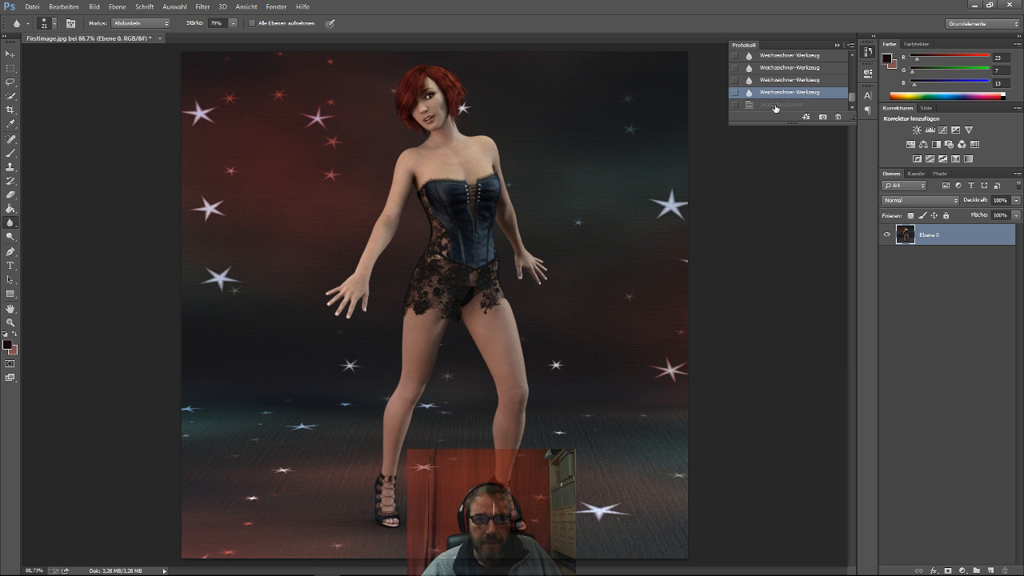
left_click(775, 105)
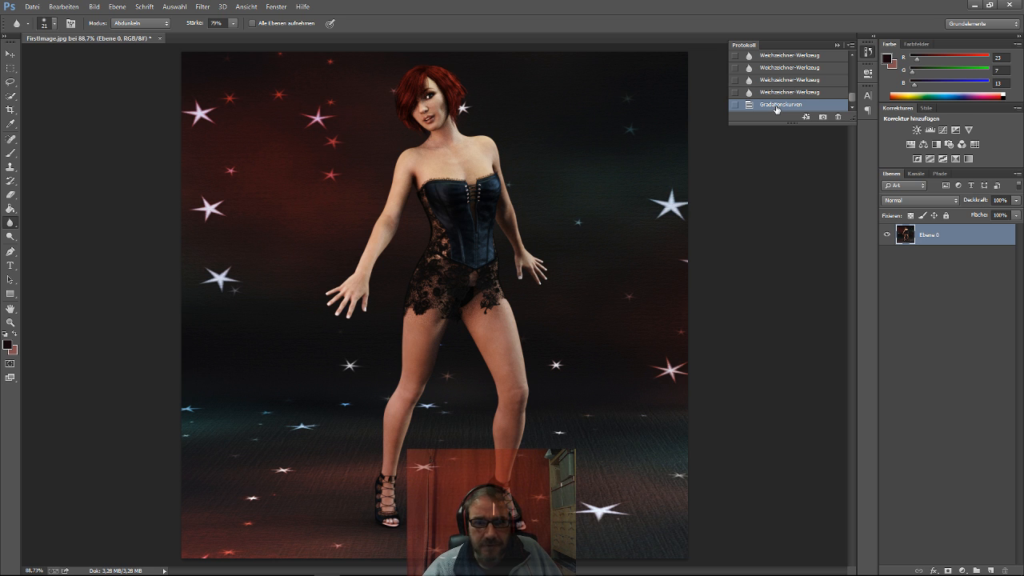
left_click(776, 94)
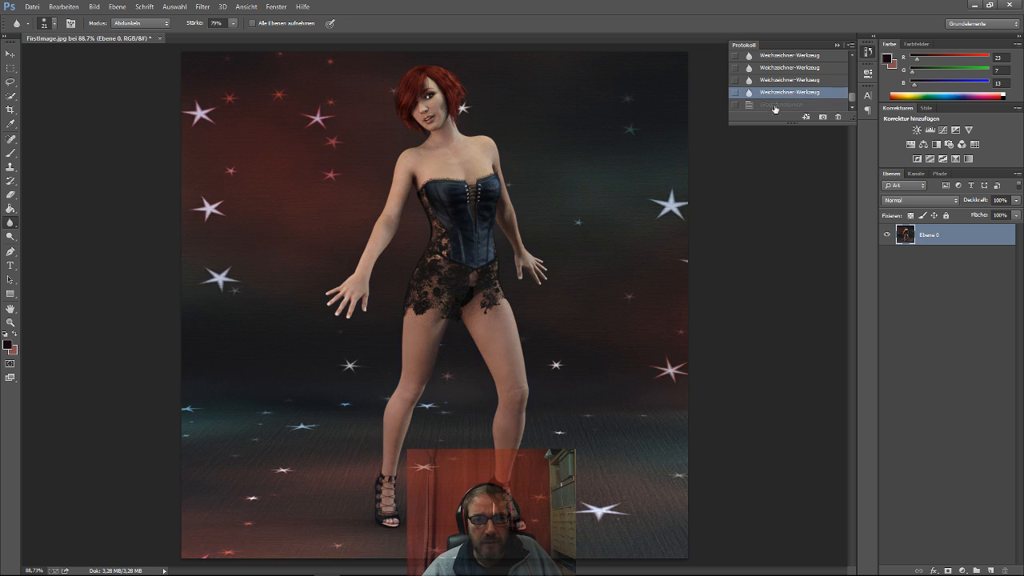
left_click(773, 105)
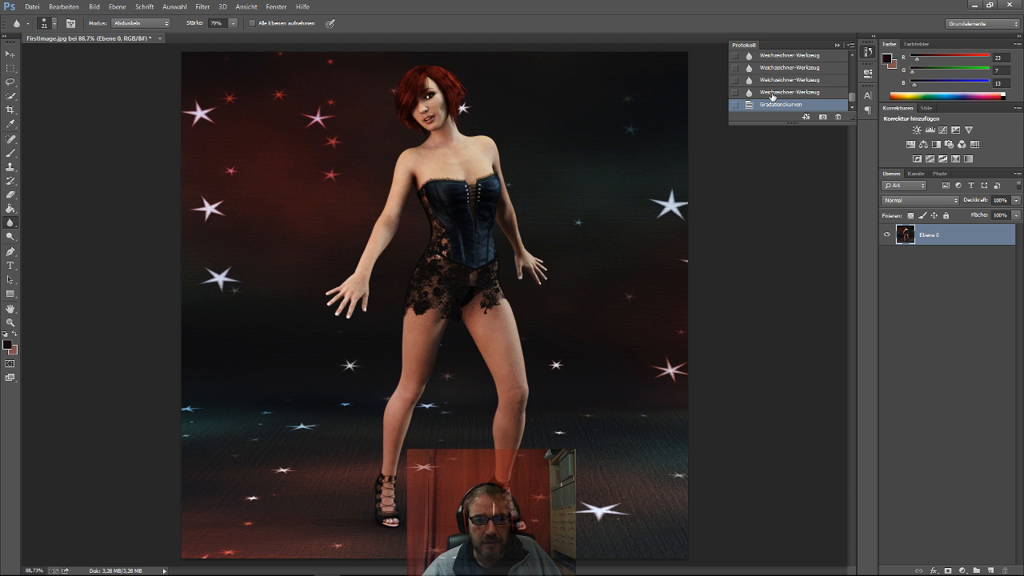
left_click(773, 93)
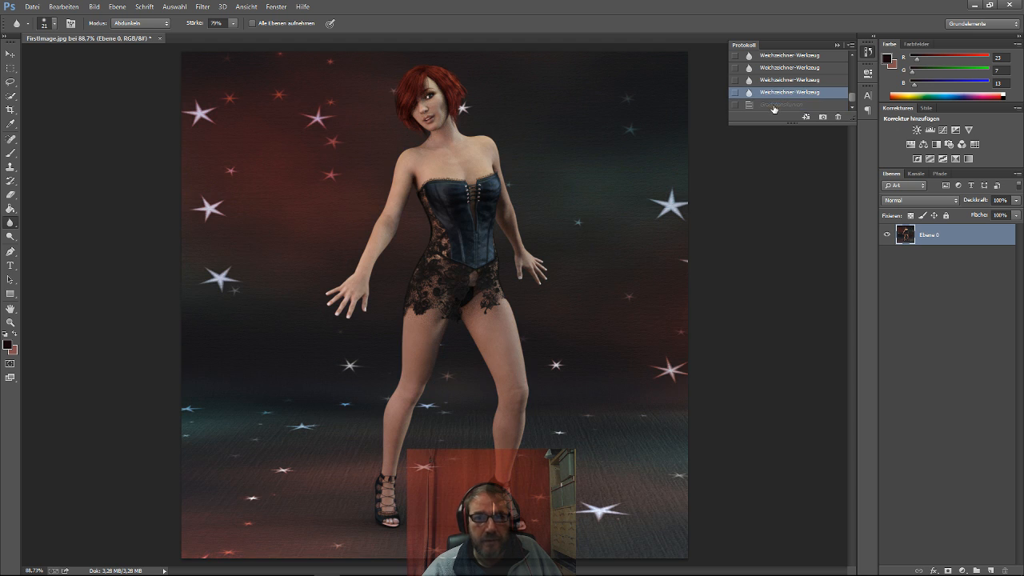
left_click(772, 104)
left_click(772, 94)
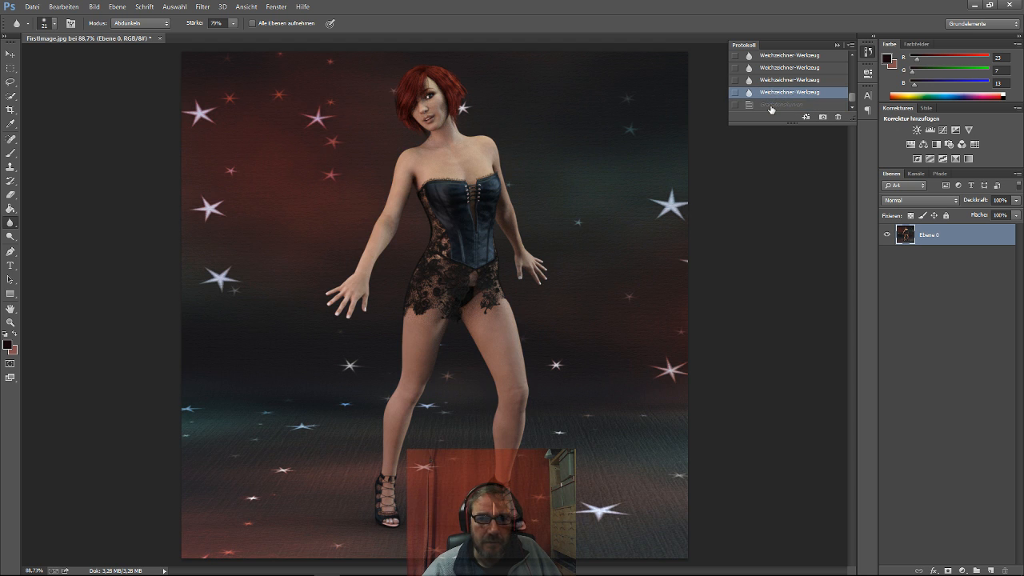
left_click(770, 106)
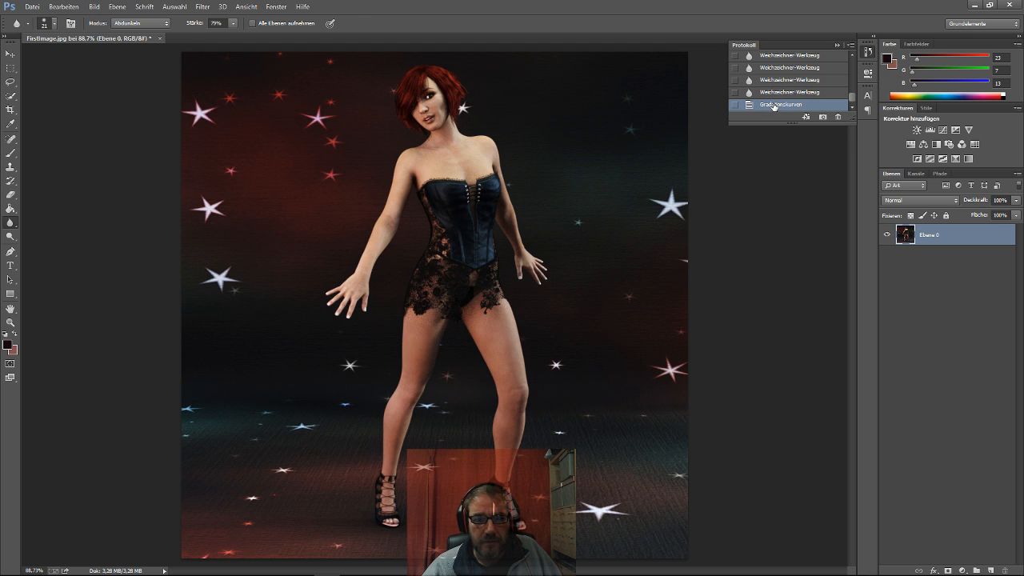
Save the retouched image as a JPEG over FirstImage in the Twitch folder, with quality 12 (Maximal) and the optimized baseline format.
left_click(34, 9)
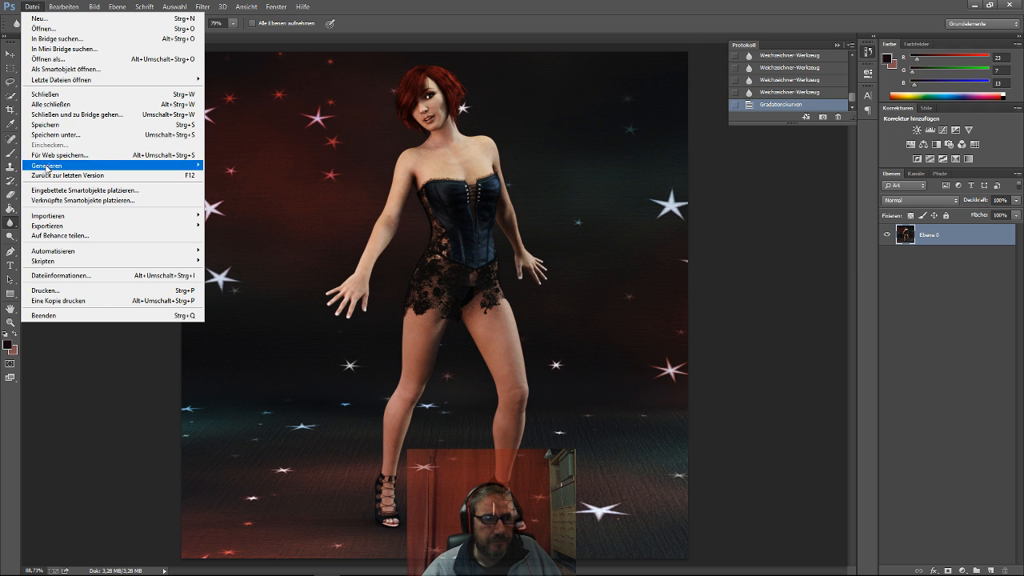
left_click(49, 135)
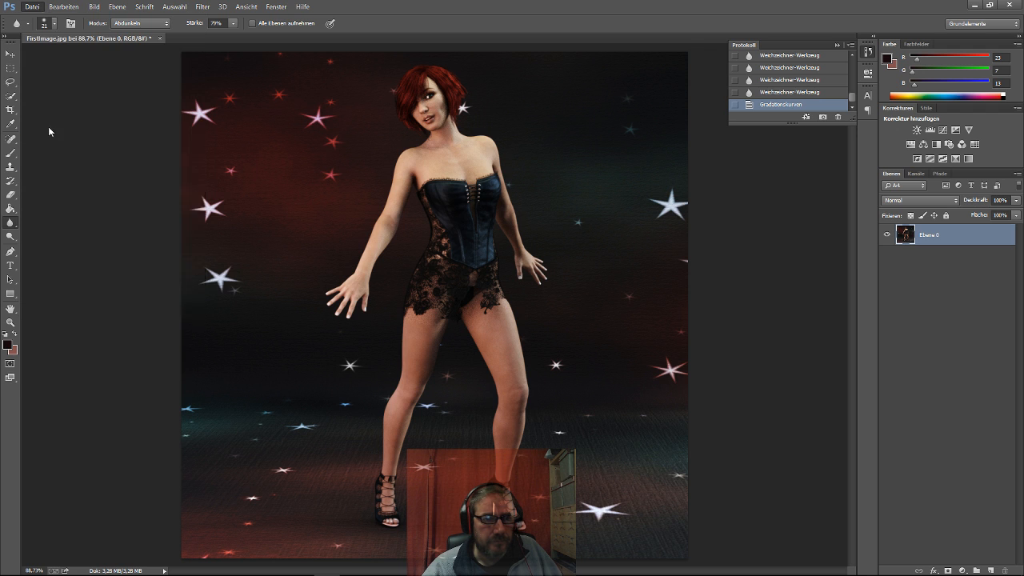
left_click(140, 373)
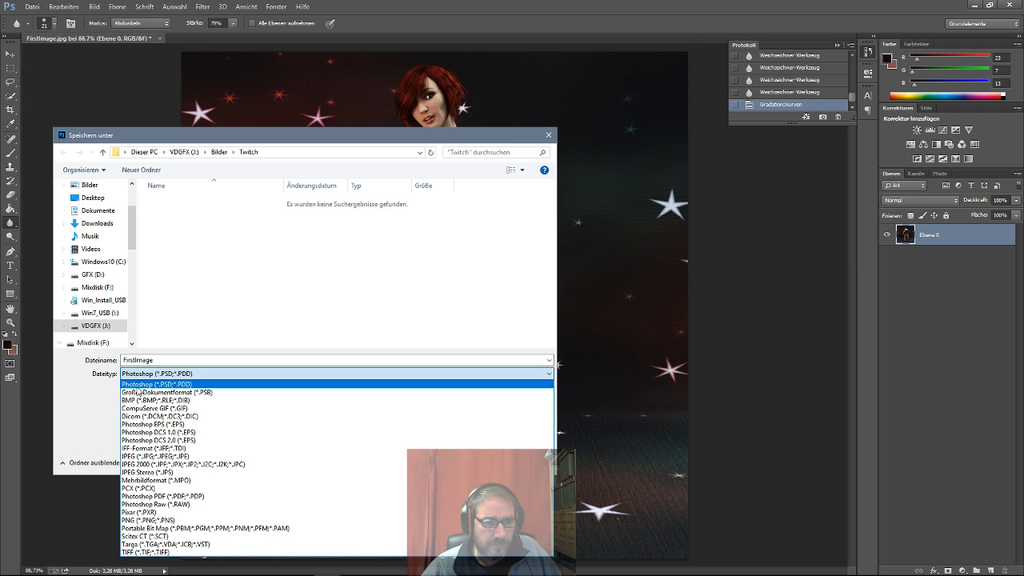
left_click(145, 456)
double_click(180, 202)
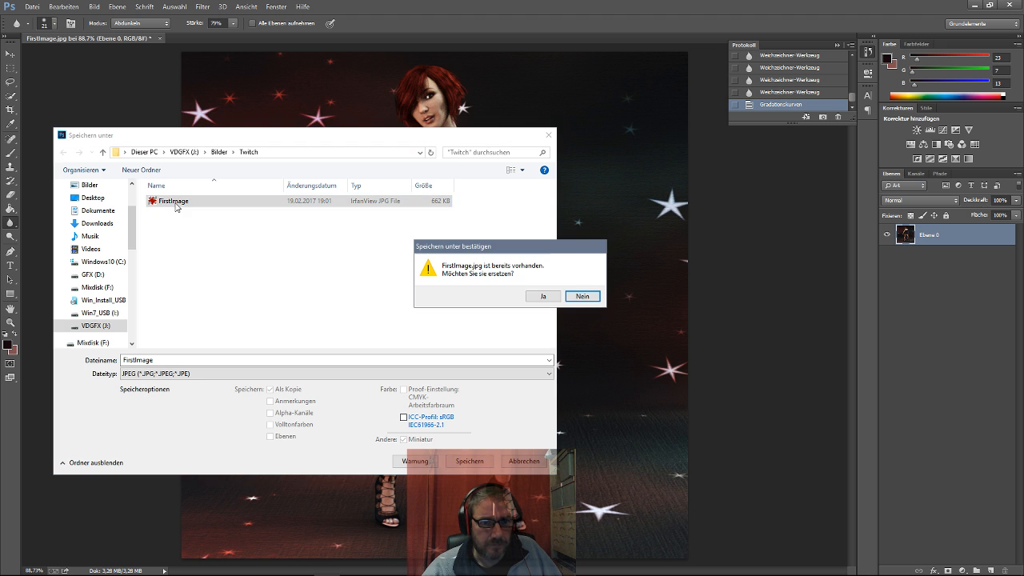
left_click(528, 298)
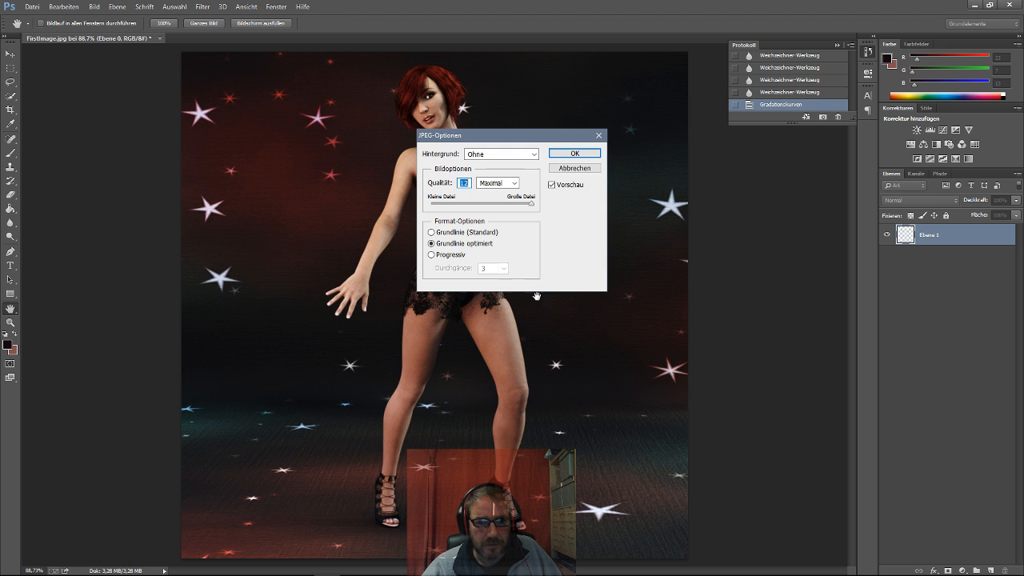
left_click(574, 153)
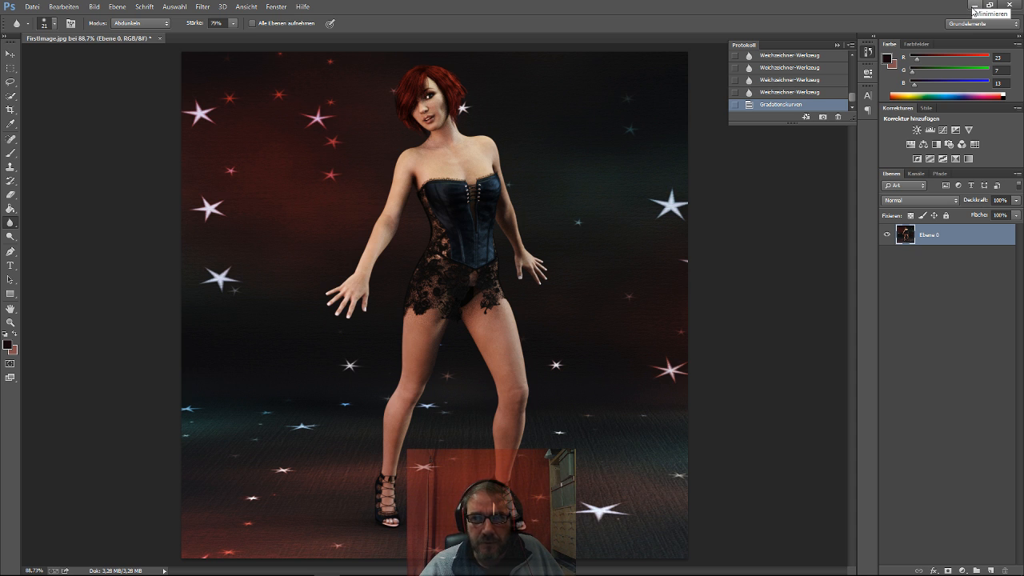
Switch to the OBS window.
mouse_move(213, 571)
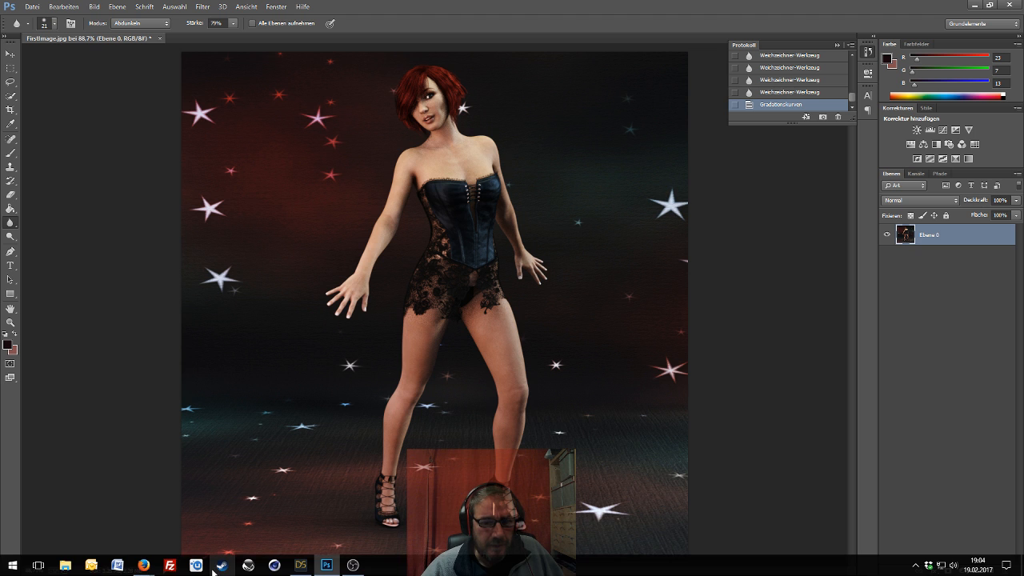
left_click(353, 565)
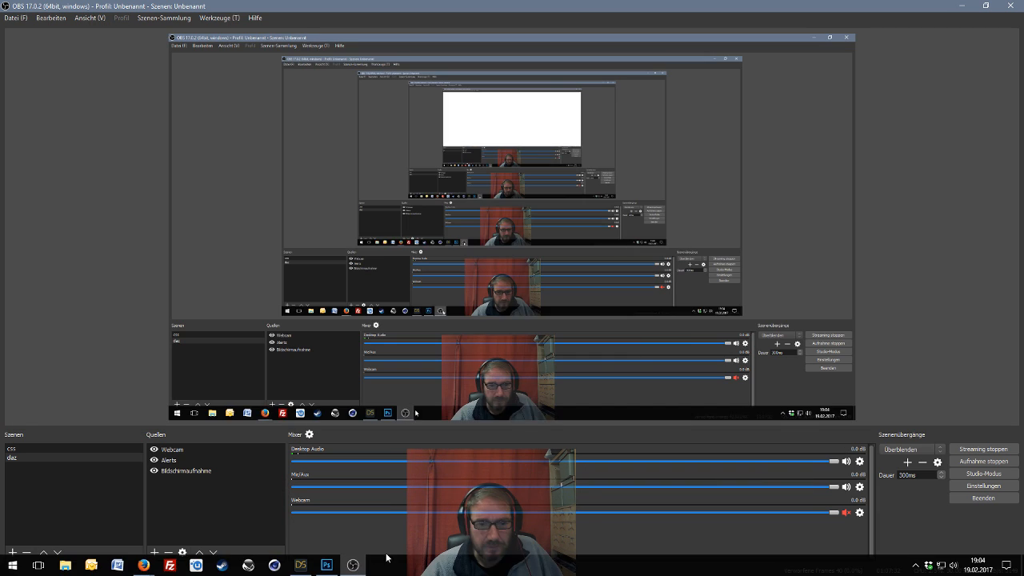